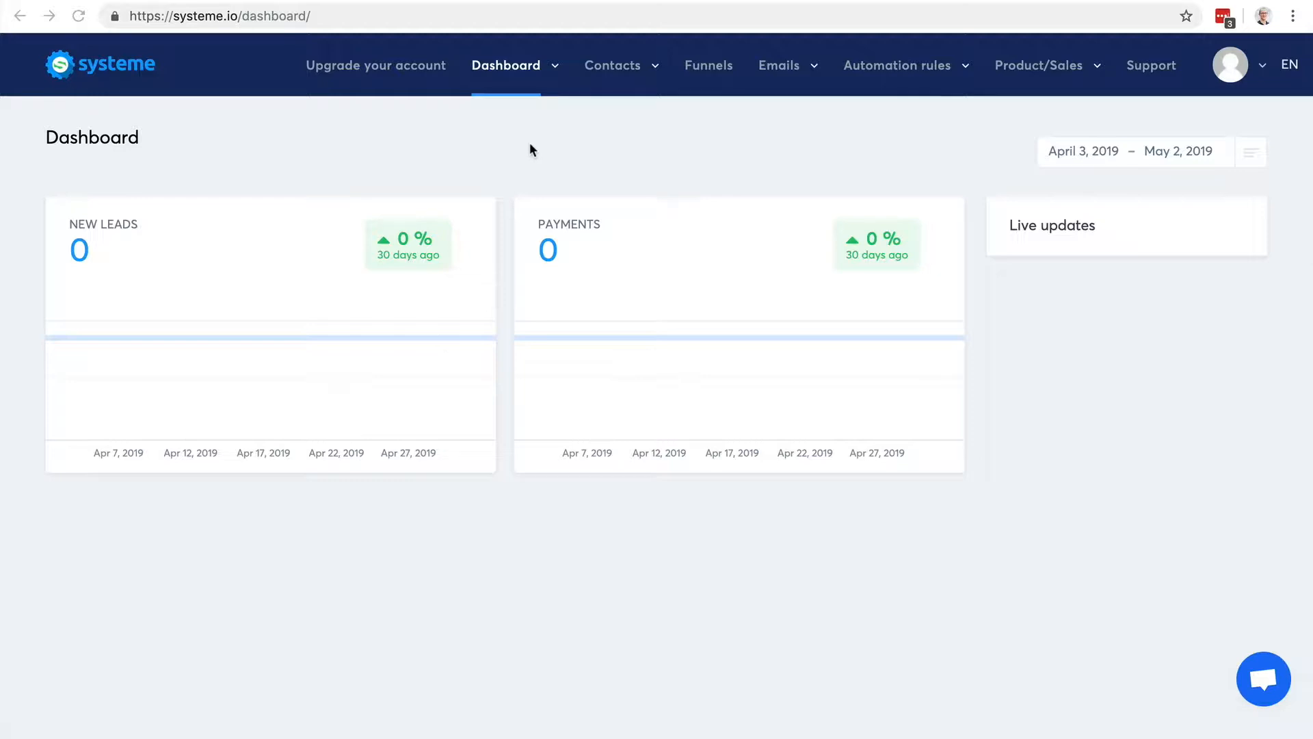
{"action": "left_click", "coordinate": [516, 68]}
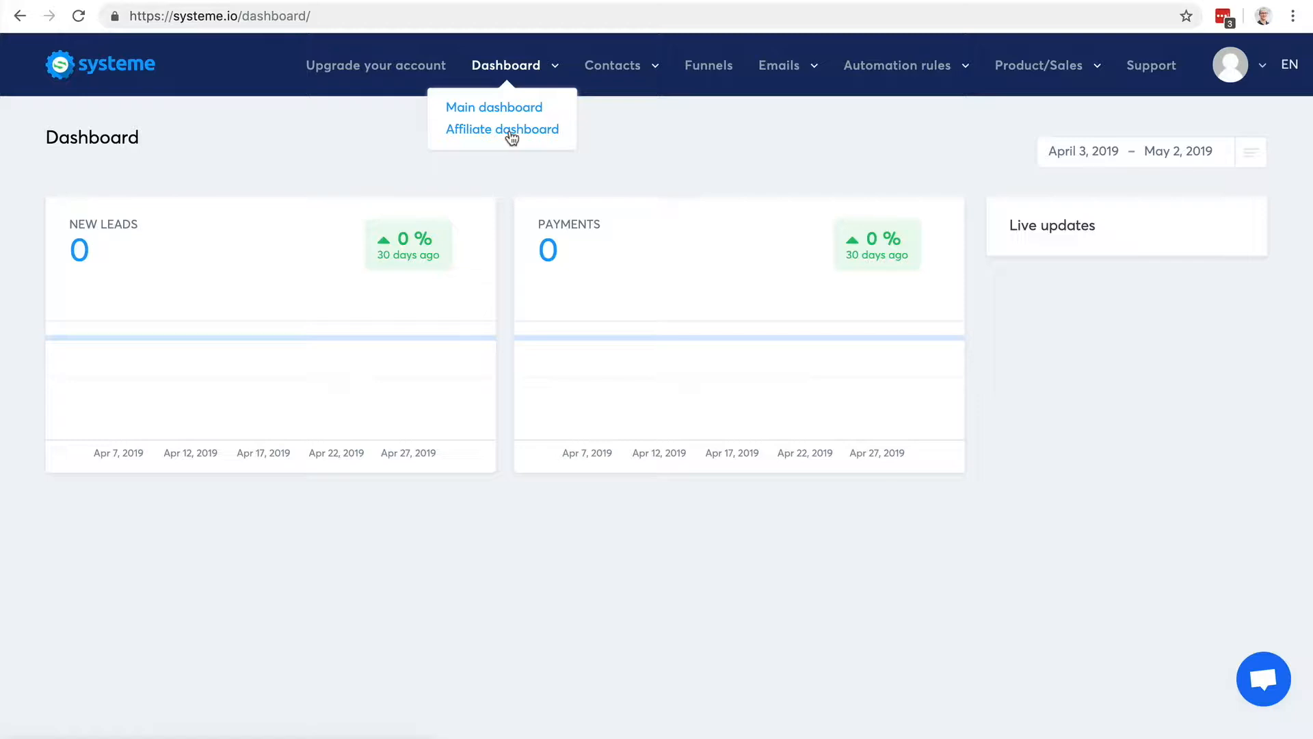
{"action": "mouse_move", "coordinate": [625, 80]}
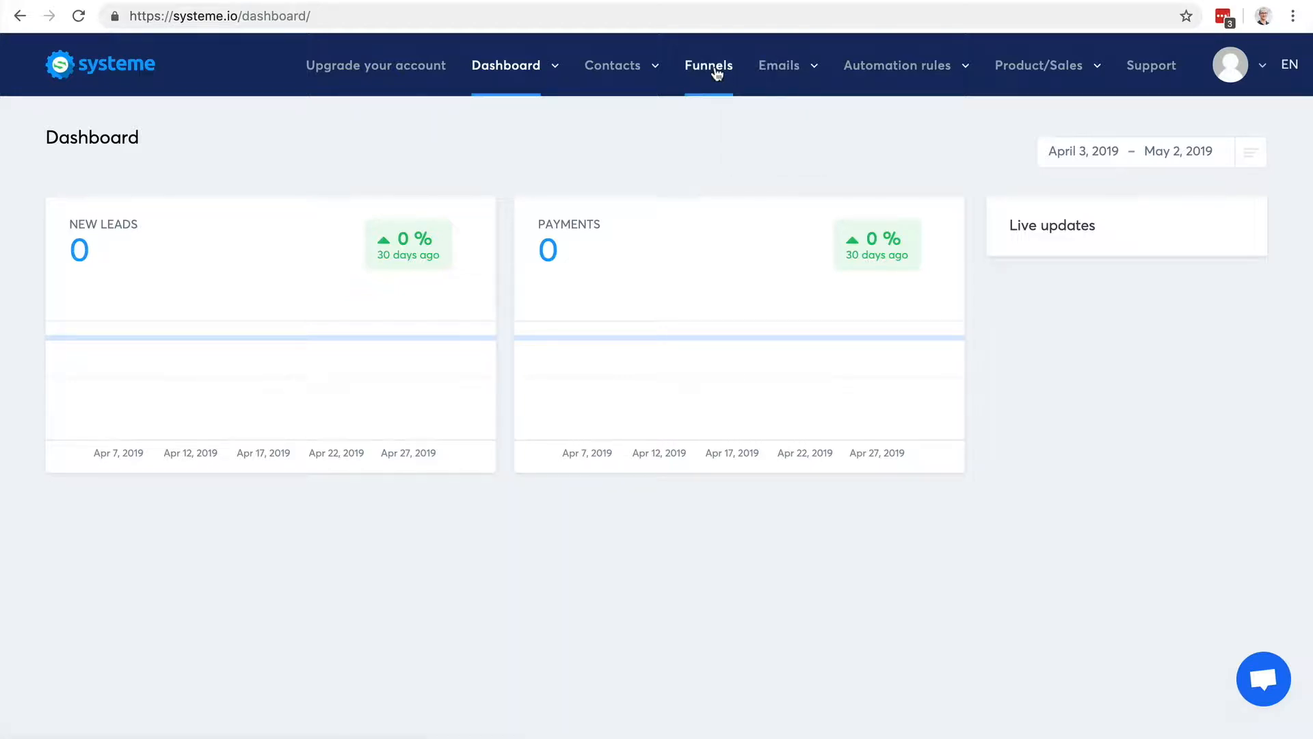
{"action": "mouse_move", "coordinate": [765, 76]}
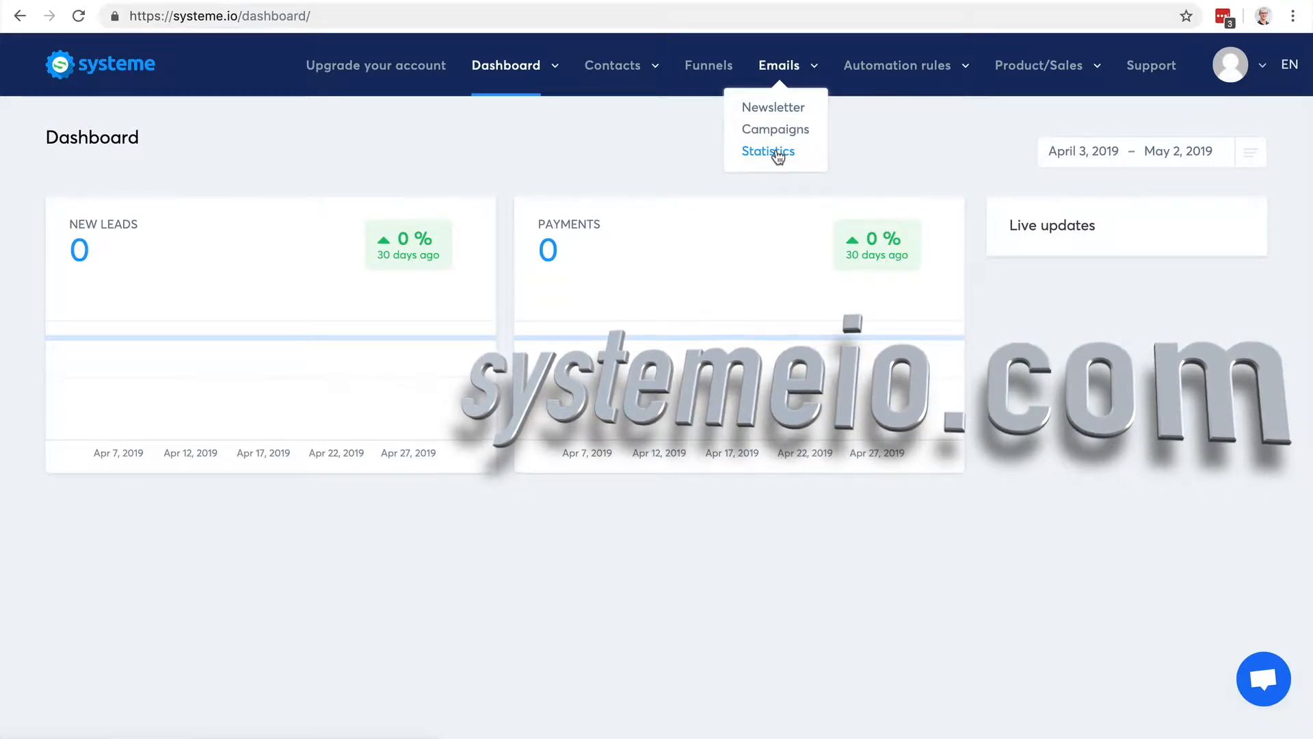
{"action": "mouse_move", "coordinate": [914, 80]}
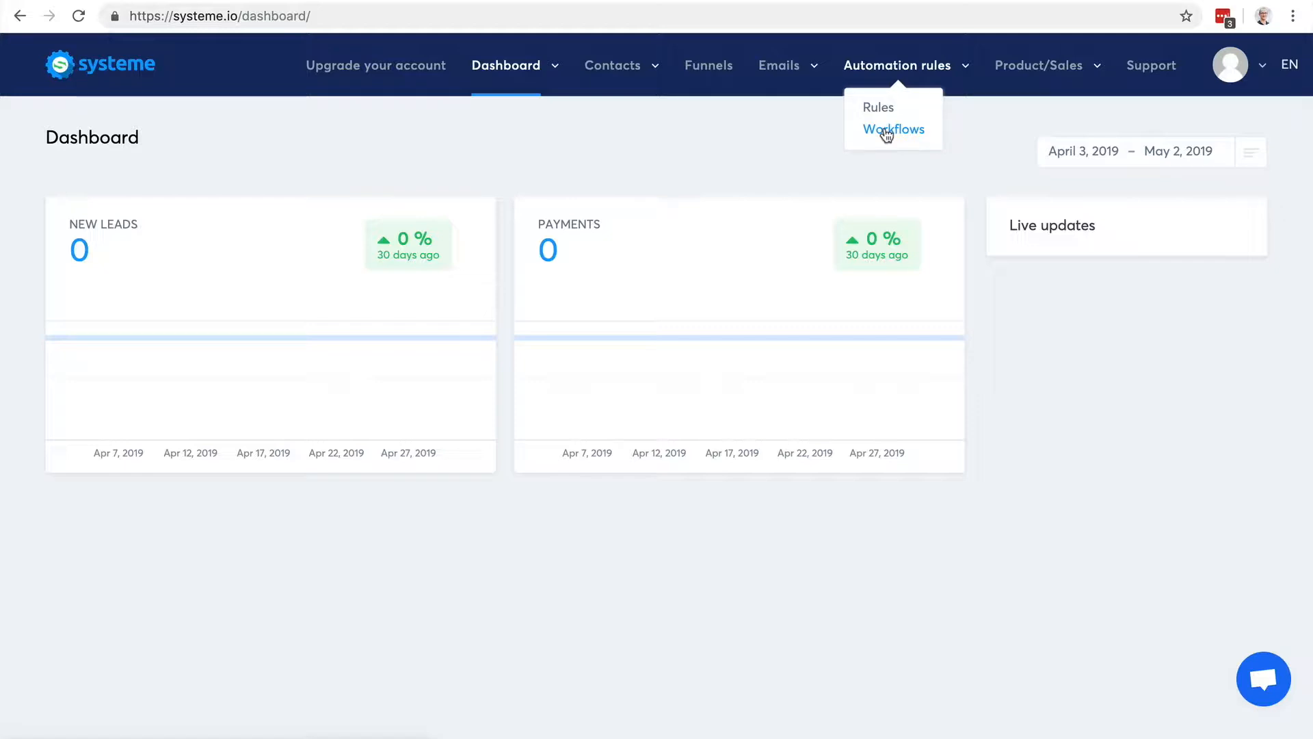
{"action": "mouse_move", "coordinate": [1040, 63]}
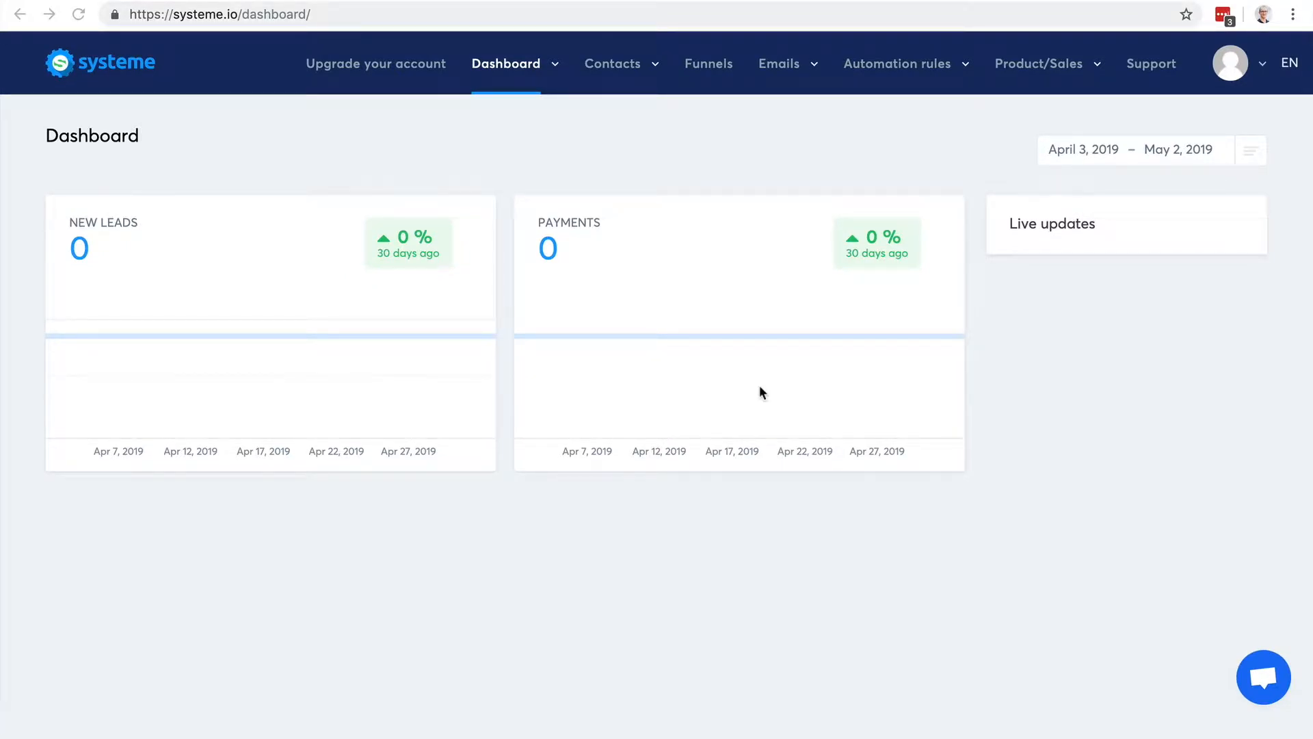
Step: Open the contacts list and examine the fields of the blank contact creation form, then return to the list
{"action": "left_click", "coordinate": [619, 64]}
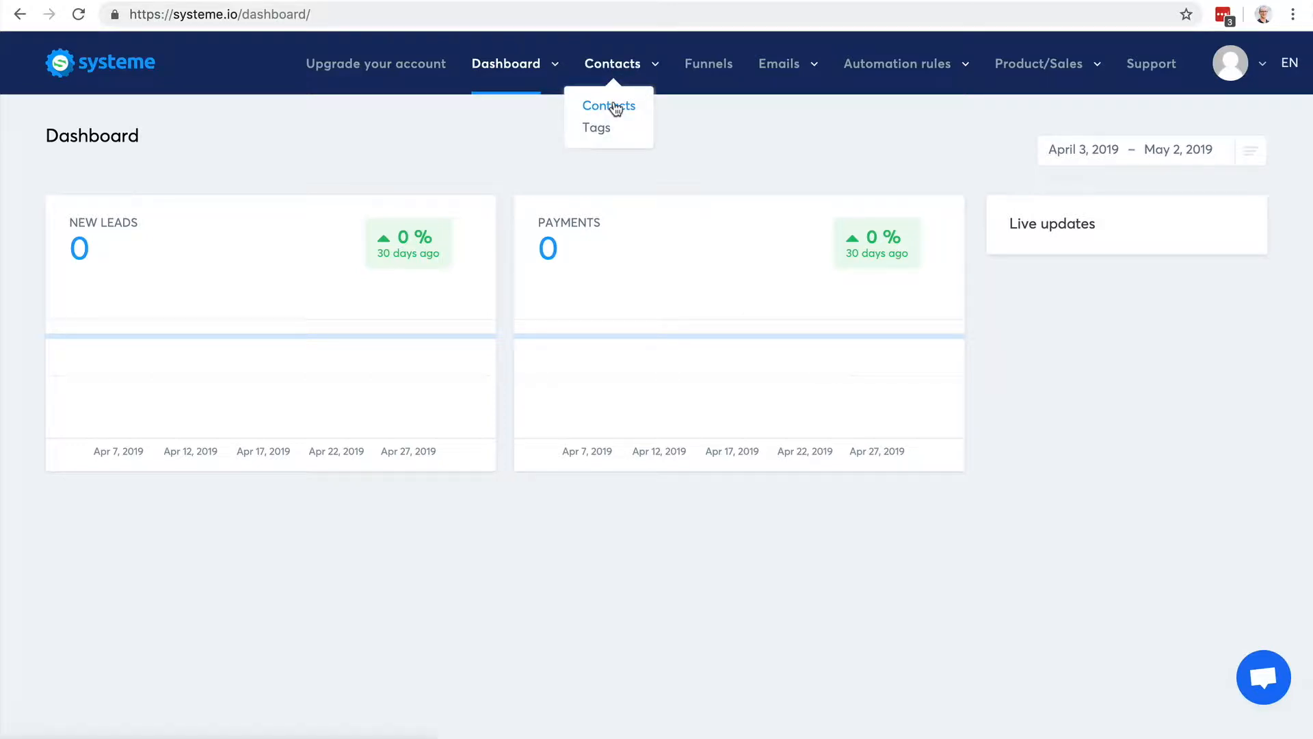
{"action": "left_click", "coordinate": [614, 106]}
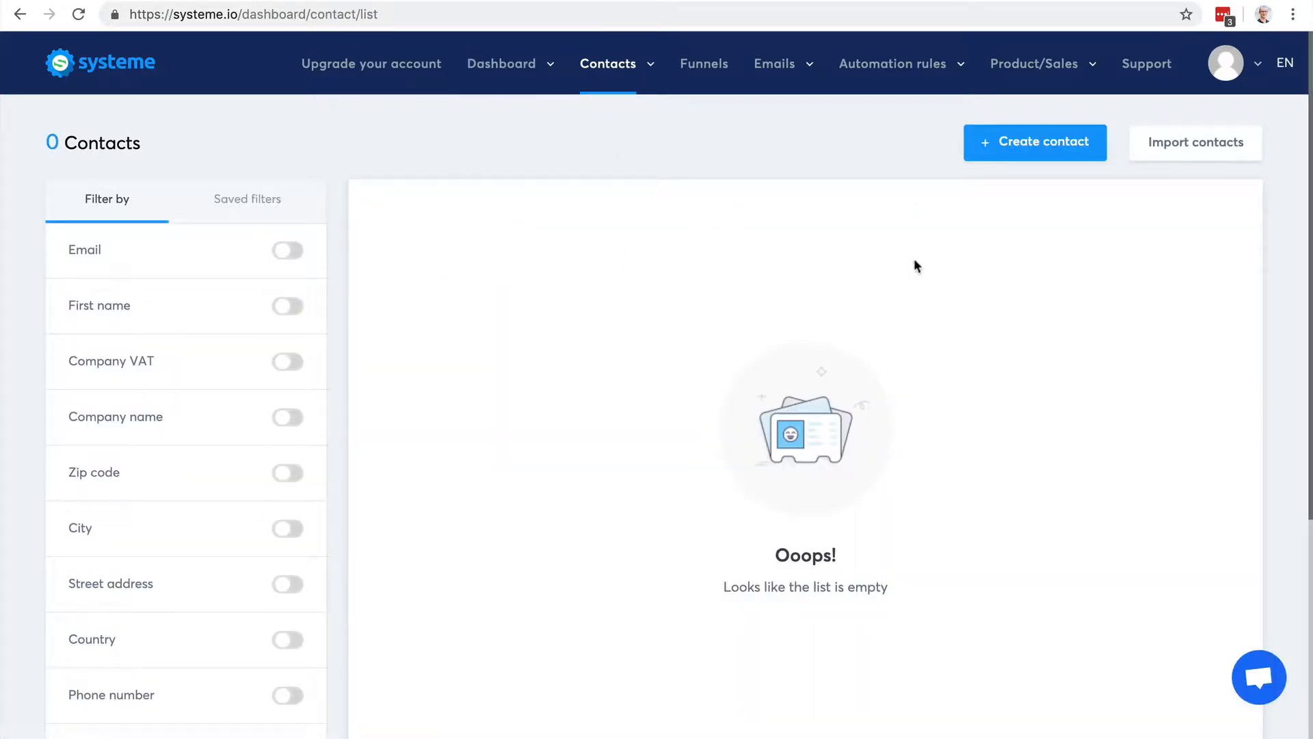
{"action": "scroll", "coordinate": [1025, 328], "scroll_direction": "down", "scroll_amount": 5}
{"action": "scroll", "coordinate": [1025, 328], "scroll_direction": "up", "scroll_amount": 5}
{"action": "left_click", "coordinate": [1038, 149]}
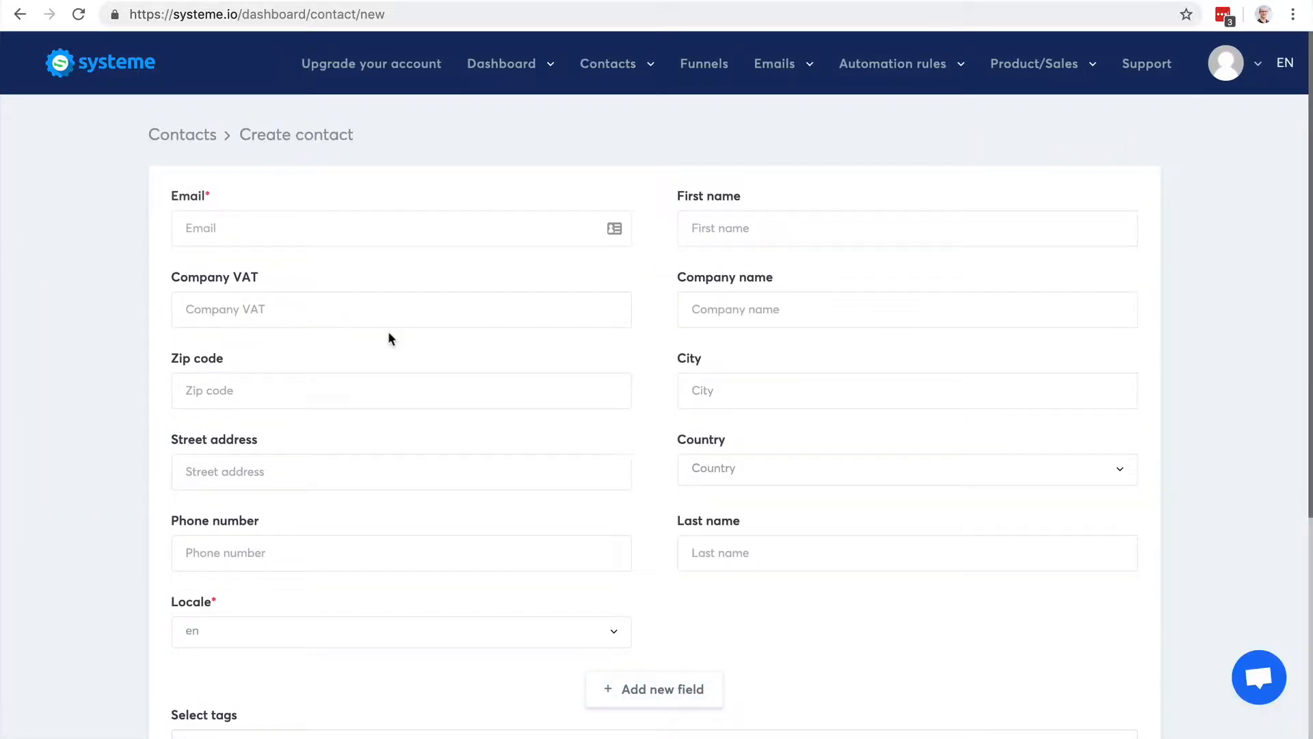
{"action": "scroll", "coordinate": [390, 337], "scroll_direction": "down", "scroll_amount": 5}
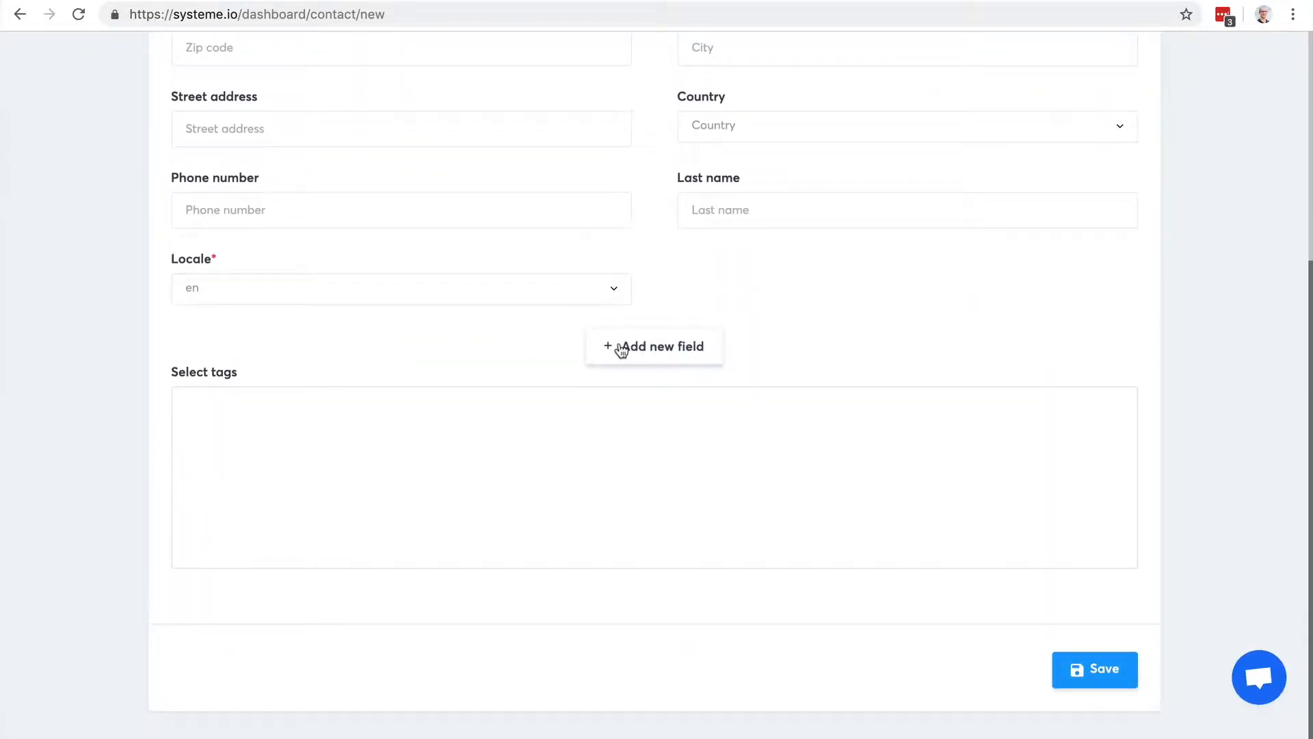
{"action": "left_click", "coordinate": [21, 14]}
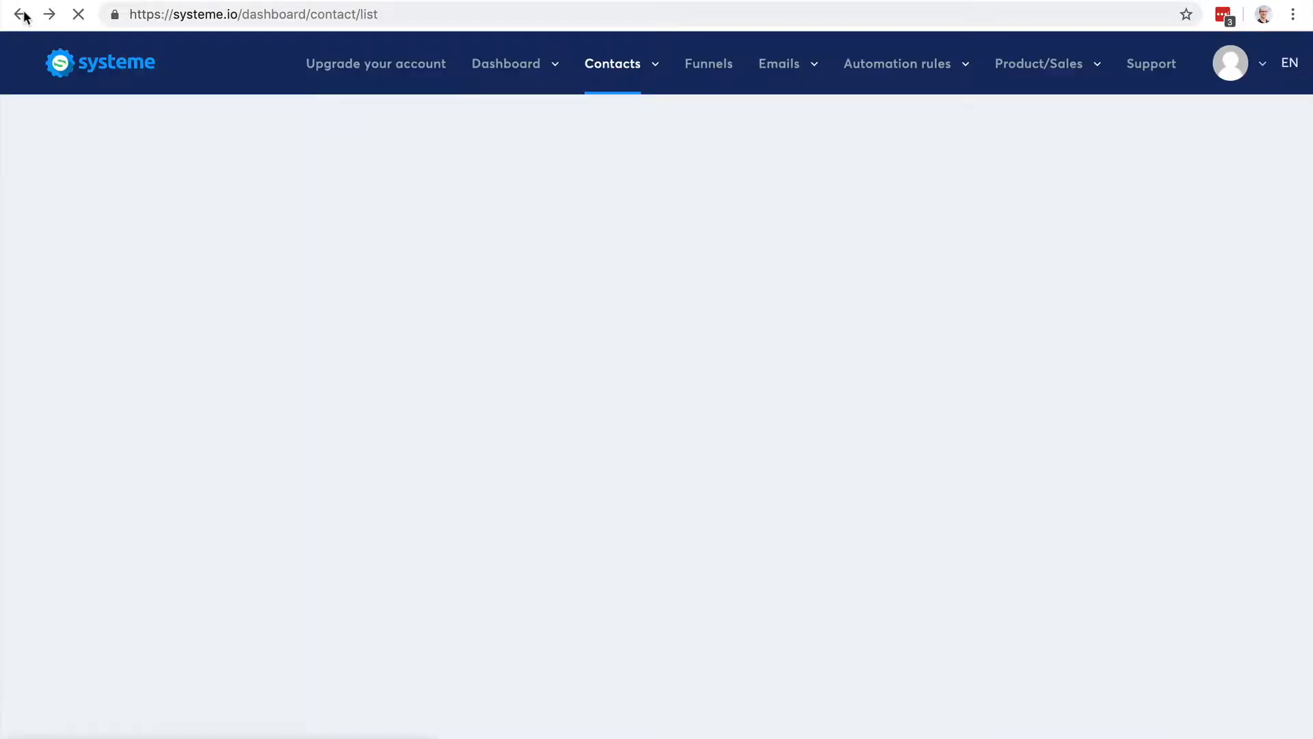
Step: Add a new contact tag named "Blog-leads" and save it
{"action": "mouse_move", "coordinate": [584, 88]}
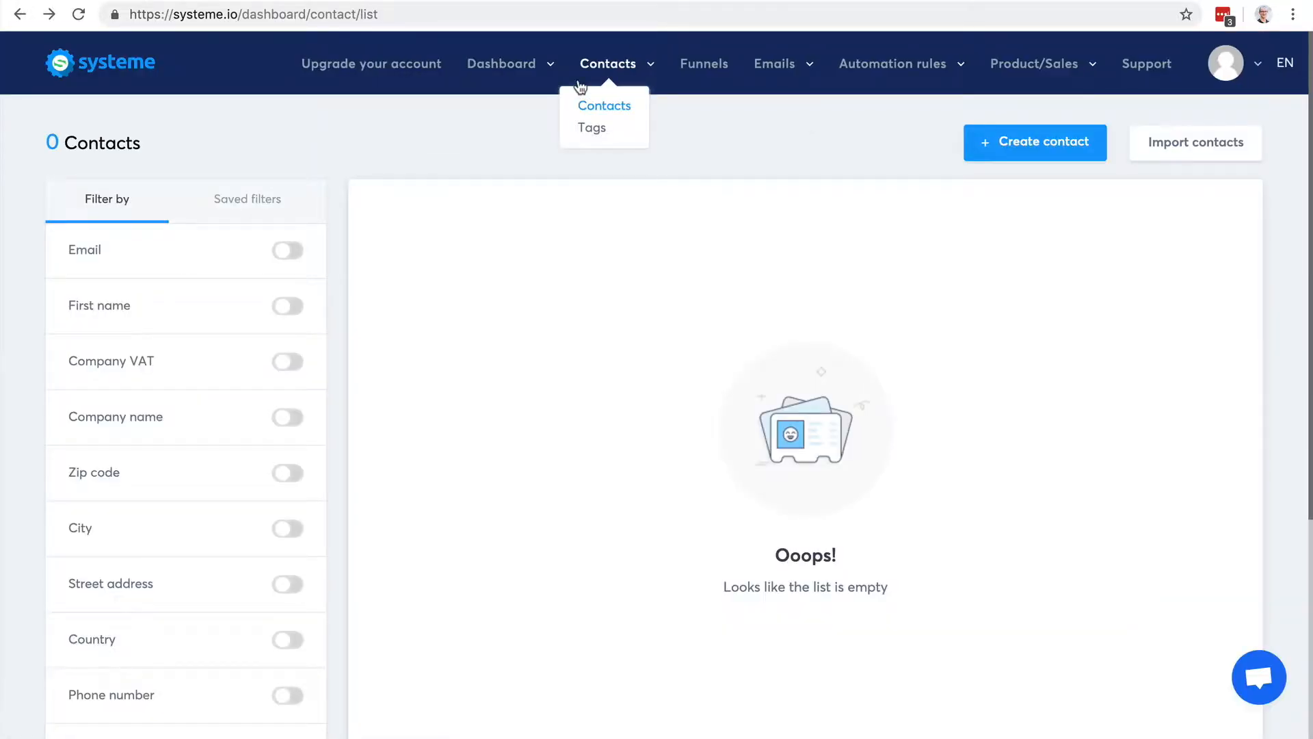
{"action": "left_click", "coordinate": [591, 126]}
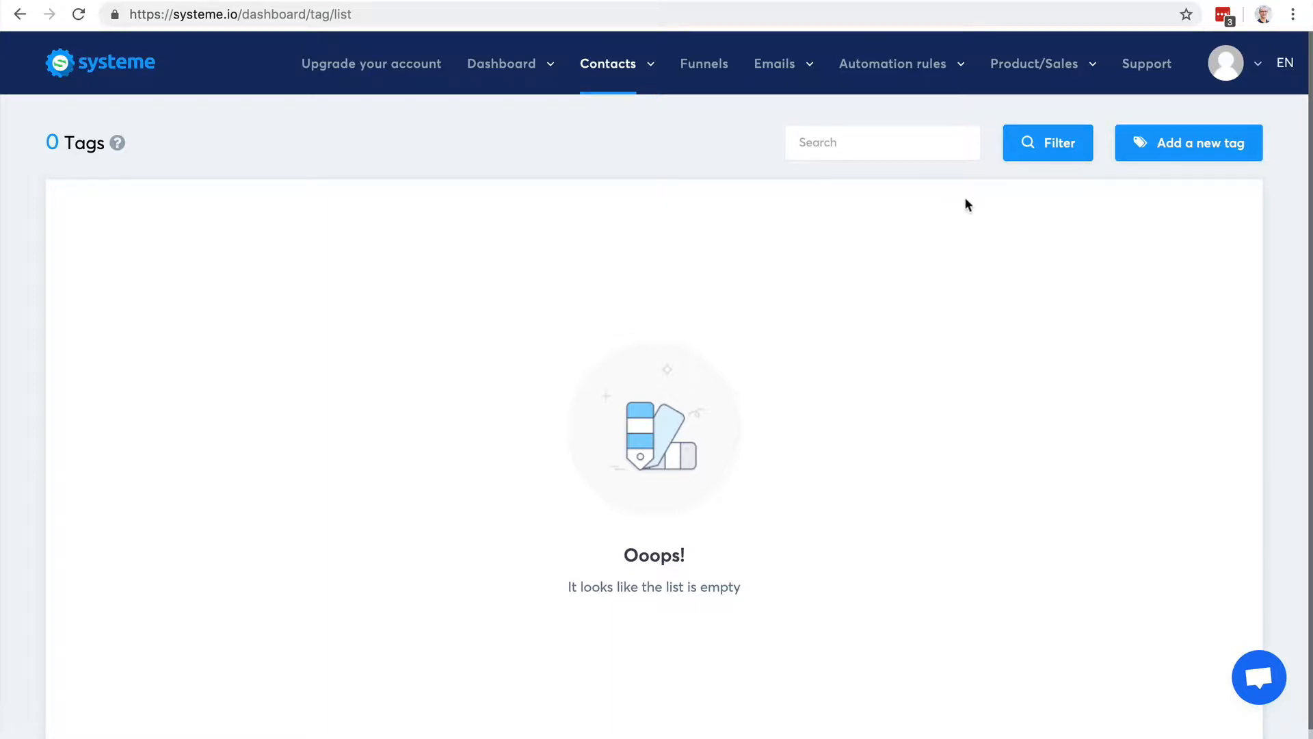
{"action": "left_click", "coordinate": [1225, 145]}
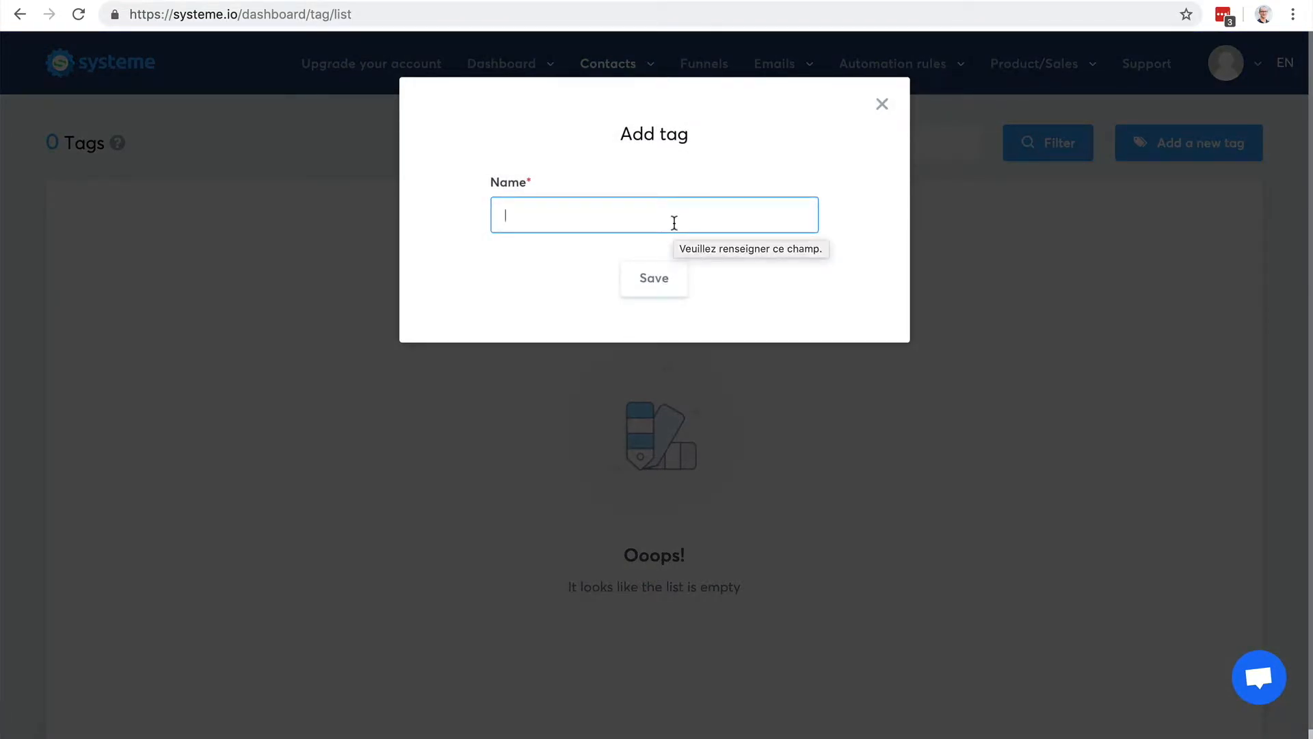
{"action": "type", "text": "Blog-"}
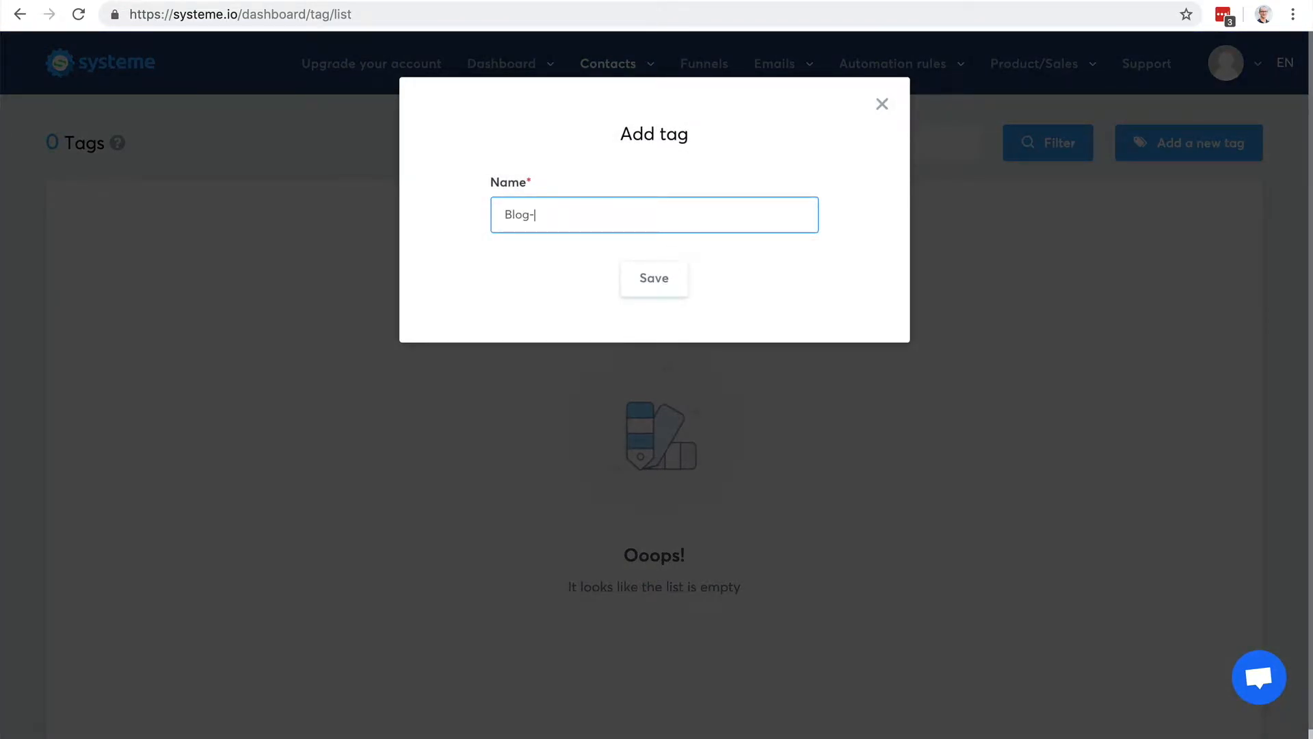
{"action": "type", "text": "leads"}
{"action": "left_click", "coordinate": [657, 279]}
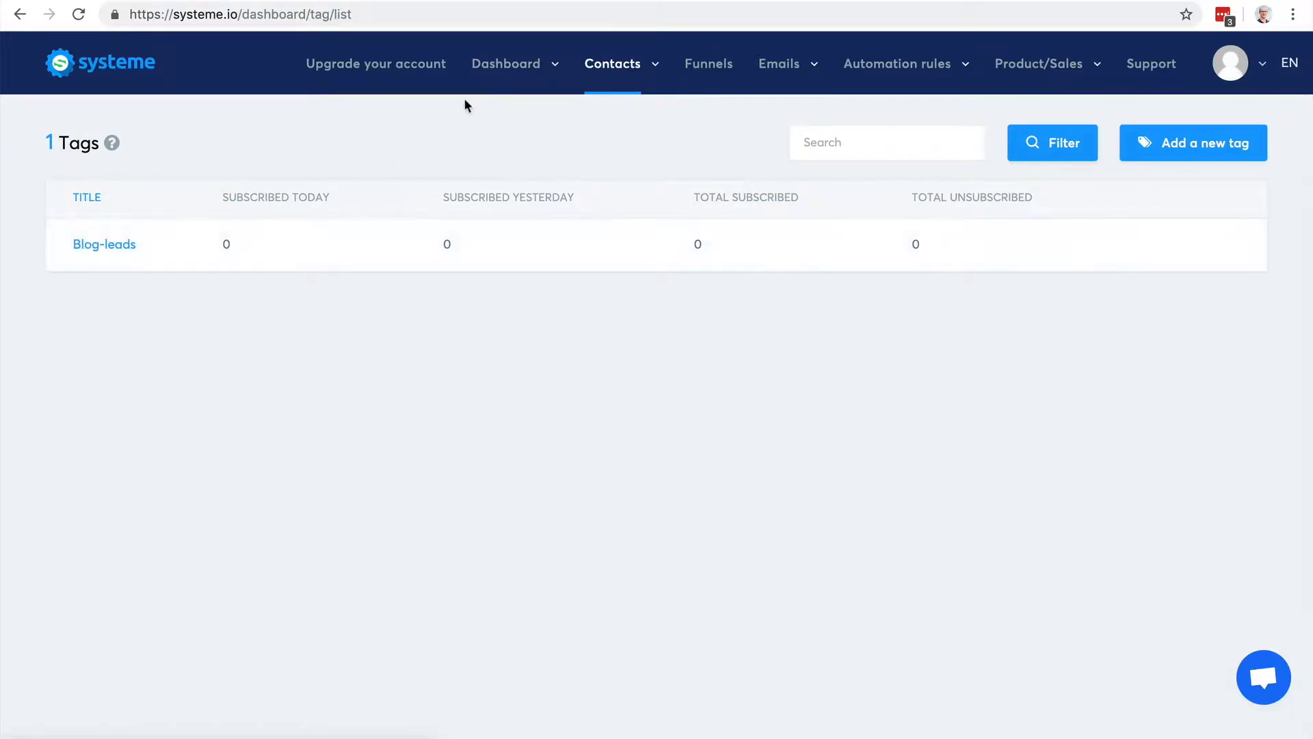
Step: Open the contacts list and look through the available contact filters
{"action": "mouse_move", "coordinate": [585, 75]}
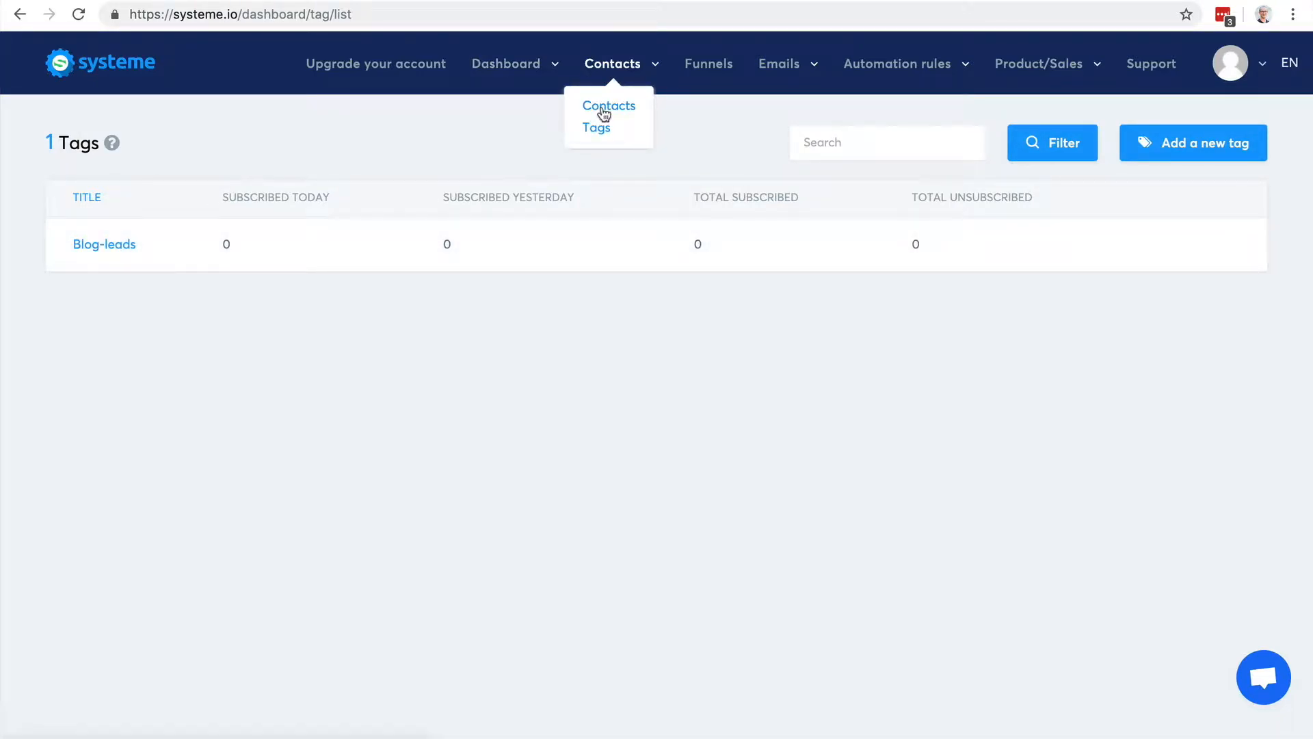
{"action": "left_click", "coordinate": [603, 114]}
{"action": "scroll", "coordinate": [193, 409], "scroll_direction": "down", "scroll_amount": 4}
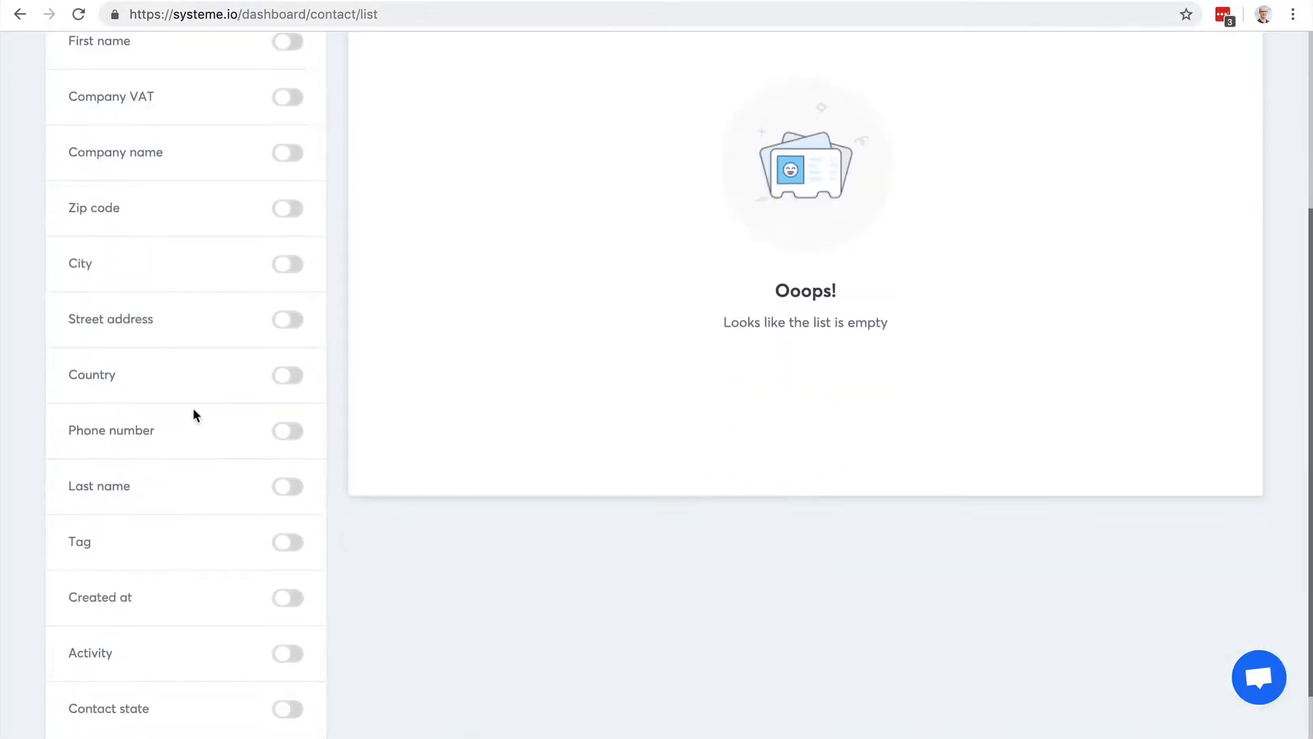
{"action": "scroll", "coordinate": [193, 413], "scroll_direction": "down", "scroll_amount": 2}
{"action": "scroll", "coordinate": [202, 381], "scroll_direction": "up", "scroll_amount": 5}
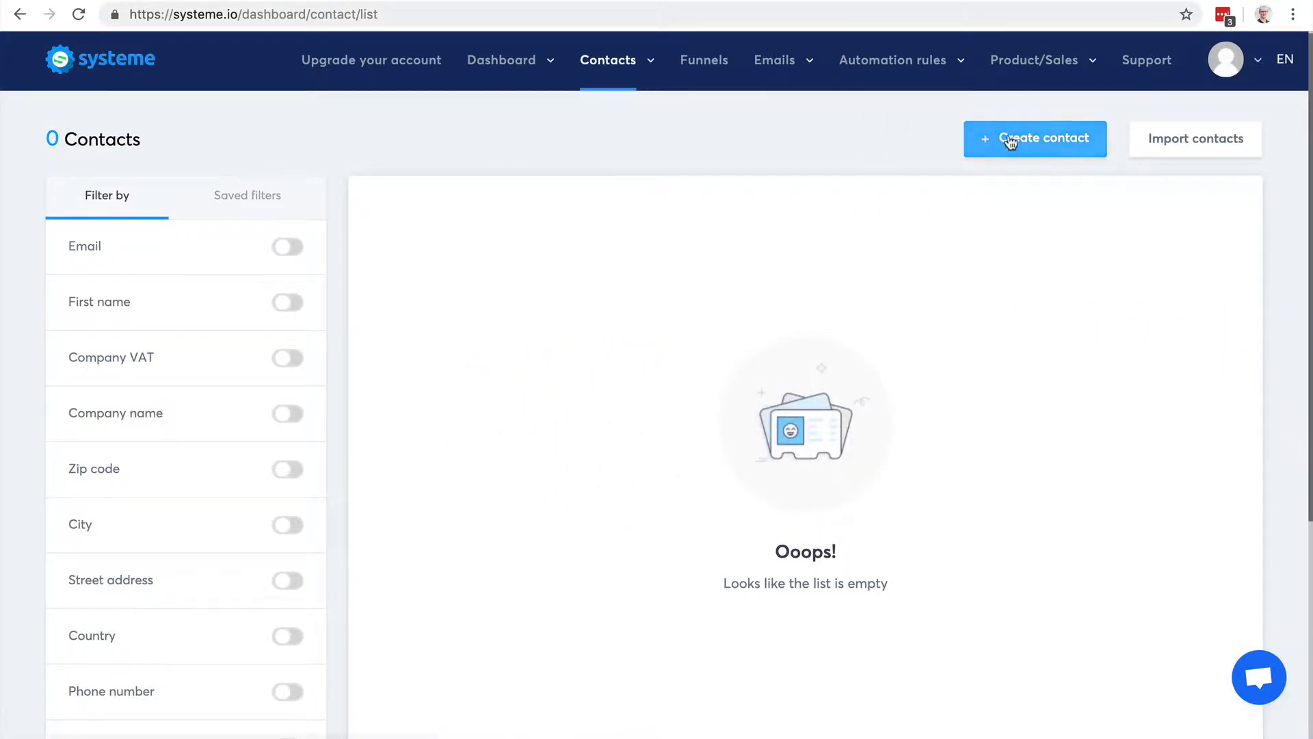
Step: Start a new contact with the Blog-leads tag selected, and return to the contacts list without saving
{"action": "left_click", "coordinate": [1011, 140]}
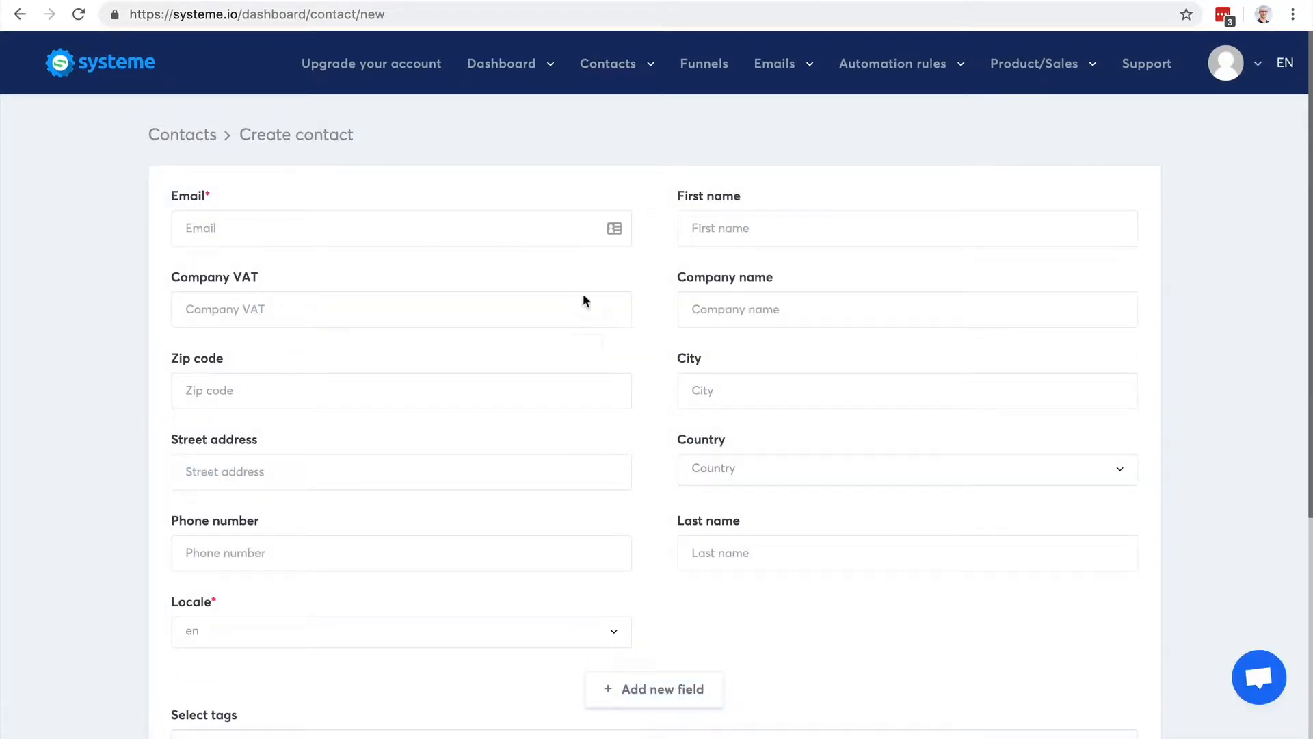
{"action": "scroll", "coordinate": [611, 331], "scroll_direction": "down", "scroll_amount": 5}
{"action": "left_click", "coordinate": [225, 458]}
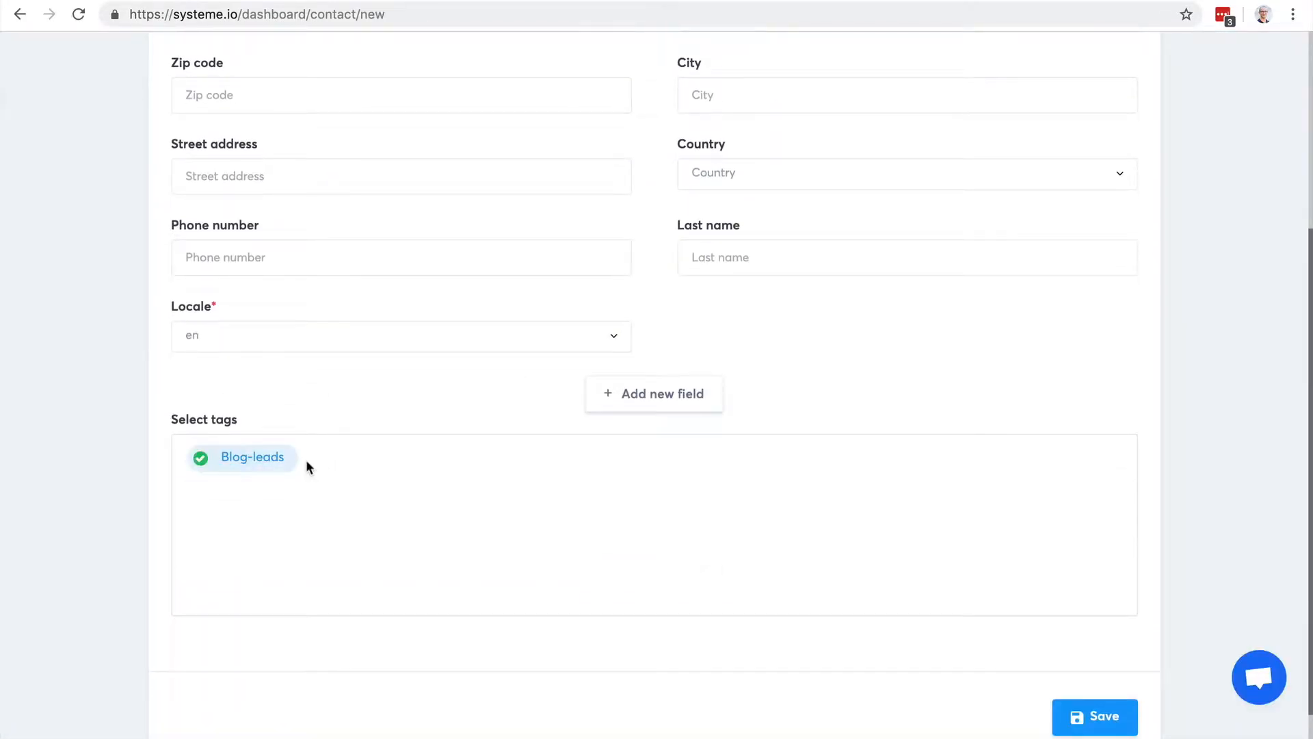
{"action": "scroll", "coordinate": [305, 460], "scroll_direction": "up", "scroll_amount": 4}
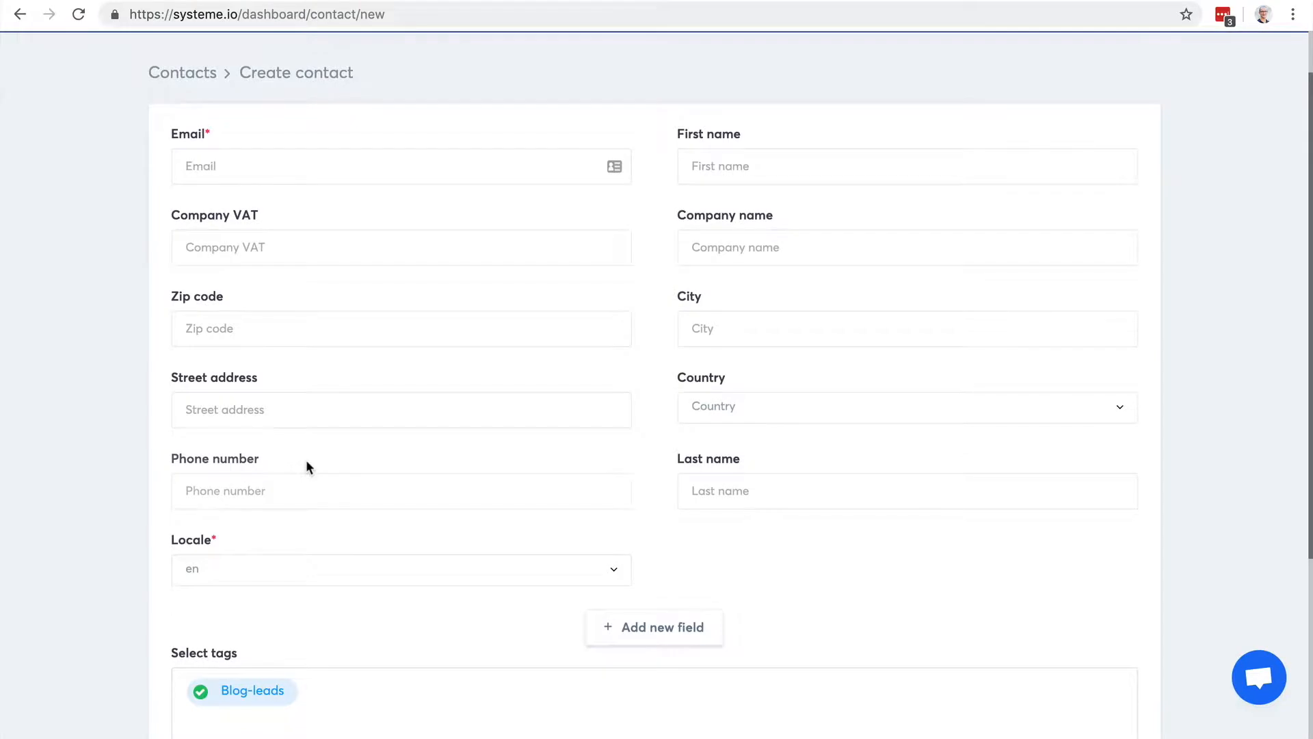
{"action": "scroll", "coordinate": [305, 460], "scroll_direction": "up", "scroll_amount": 1}
{"action": "mouse_move", "coordinate": [580, 72]}
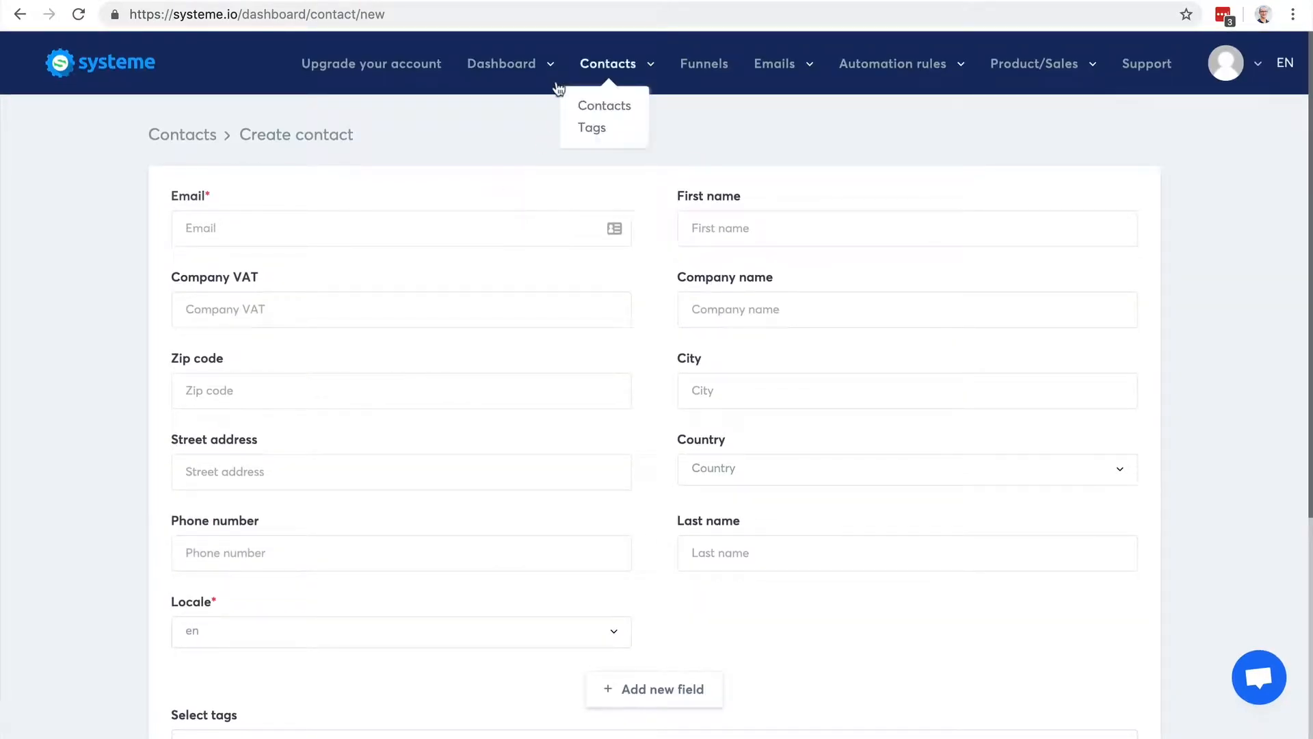
{"action": "left_click", "coordinate": [599, 106]}
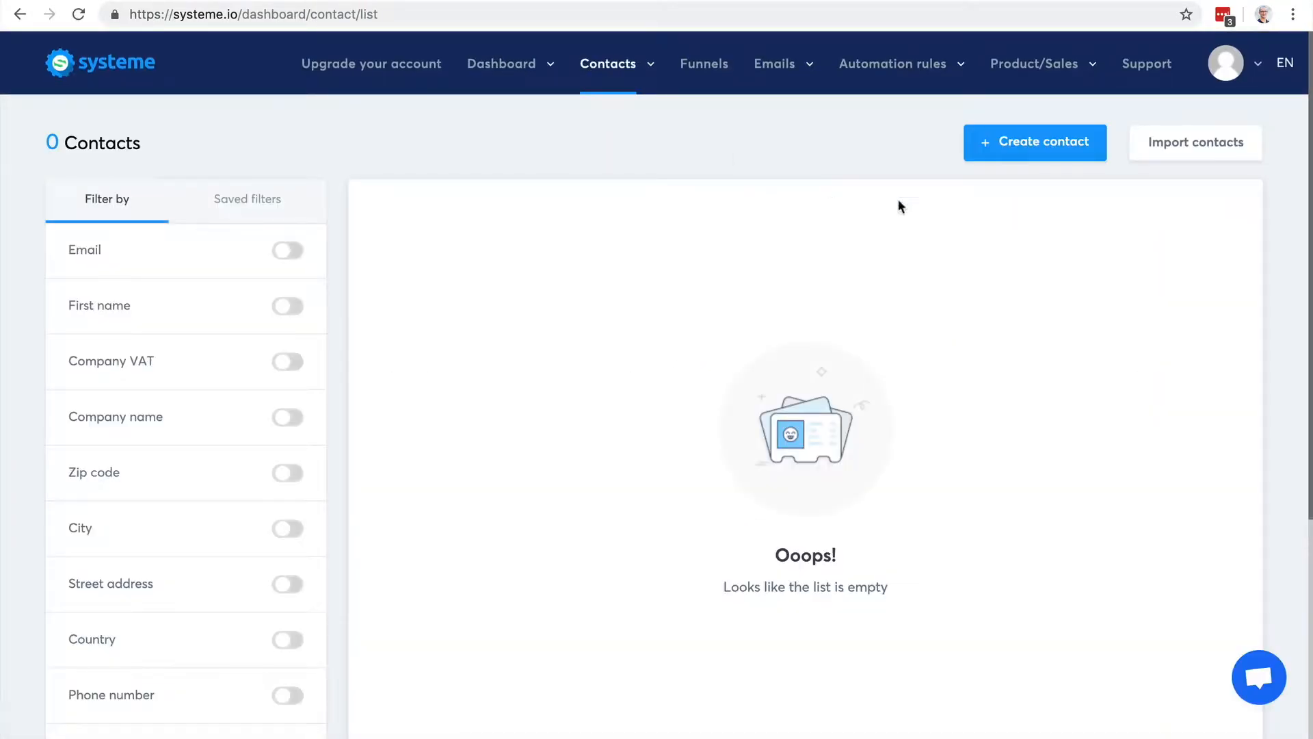
Step: Review the contact import page, select the Blog-leads tag for imported contacts, and return to the contacts list without importing
{"action": "left_click", "coordinate": [1190, 151]}
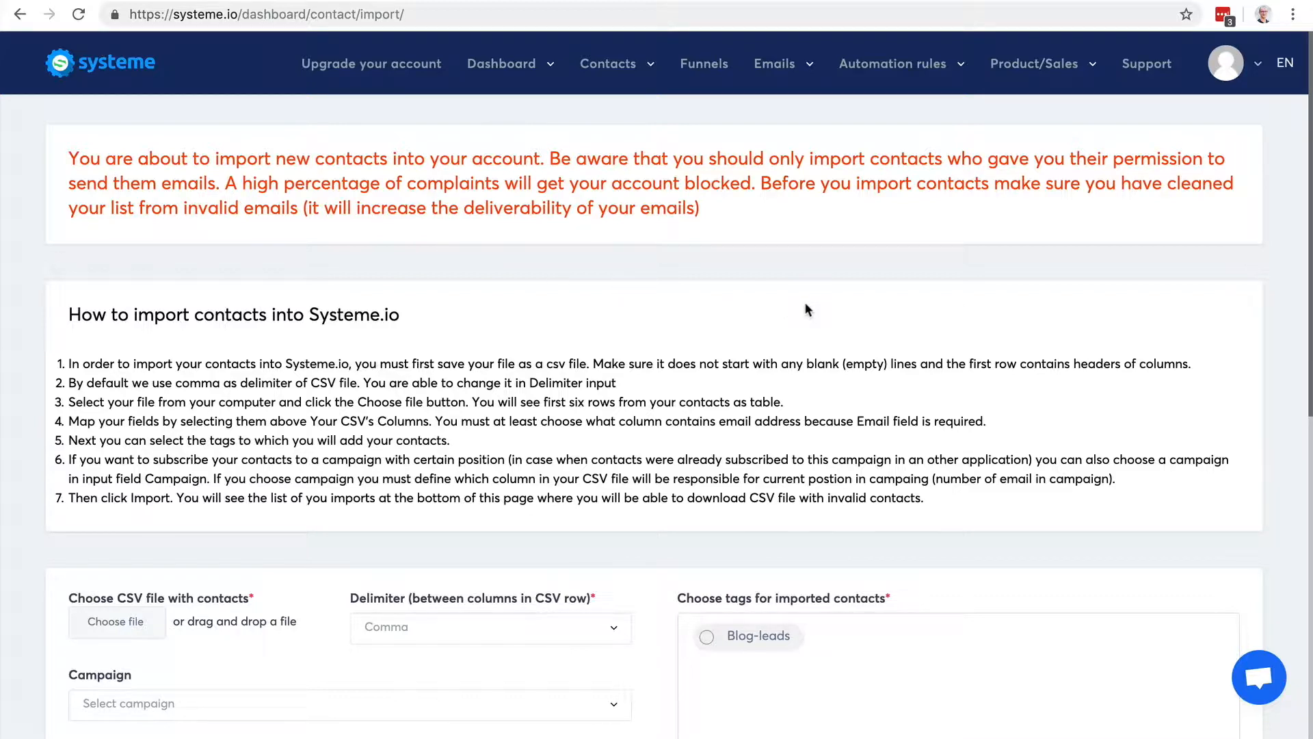
{"action": "scroll", "coordinate": [805, 309], "scroll_direction": "down", "scroll_amount": 1}
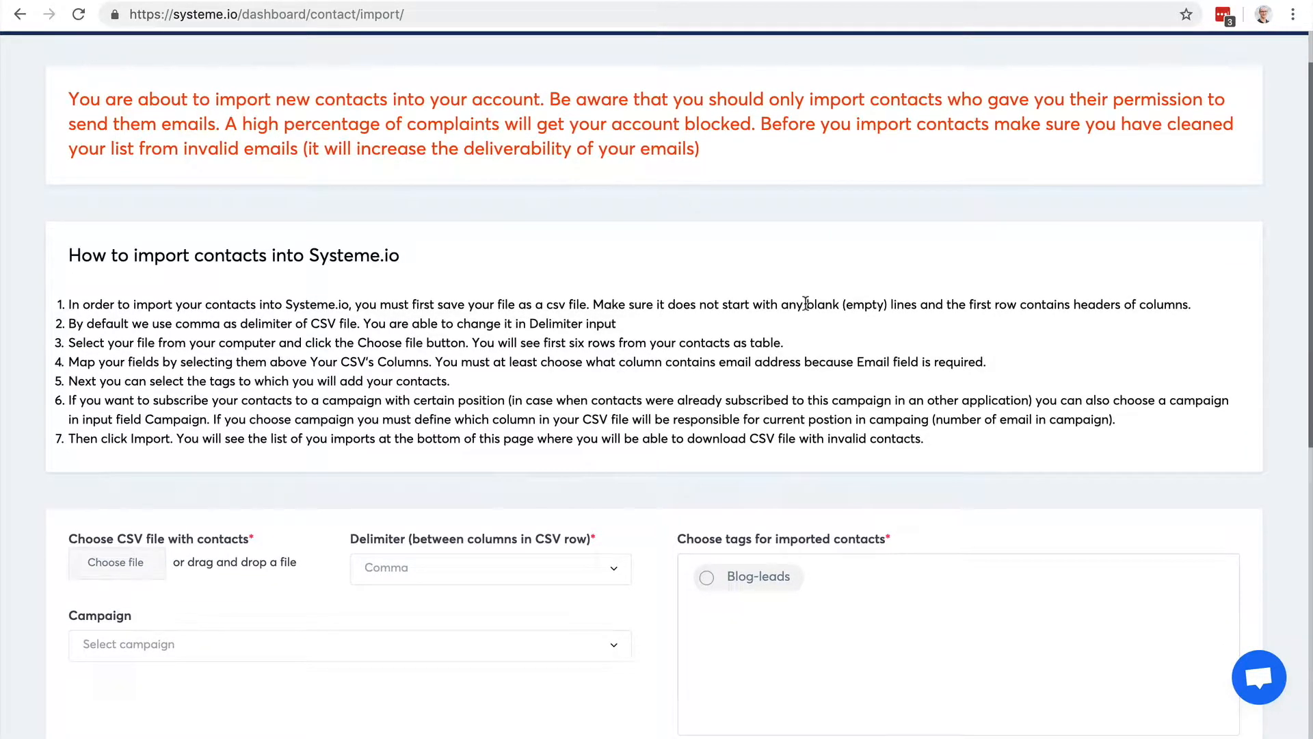
{"action": "scroll", "coordinate": [1185, 339], "scroll_direction": "down", "scroll_amount": 3}
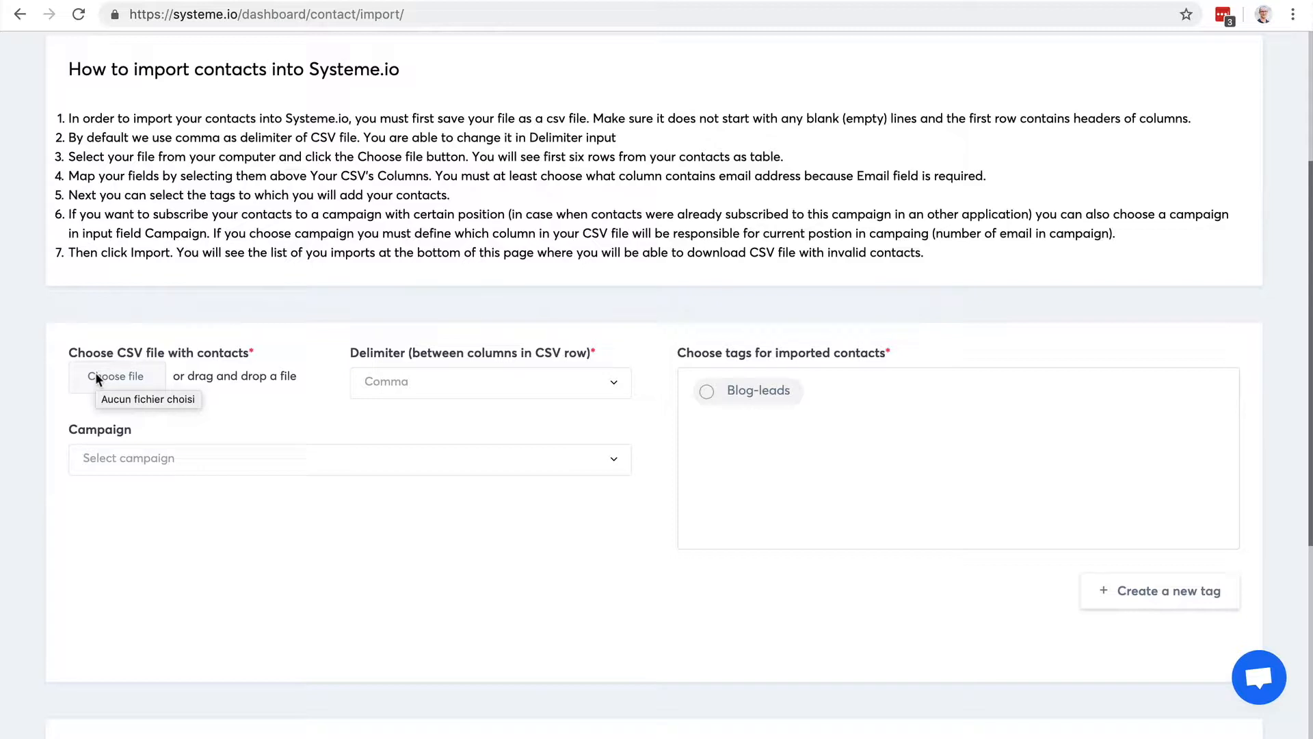
{"action": "left_click", "coordinate": [730, 395]}
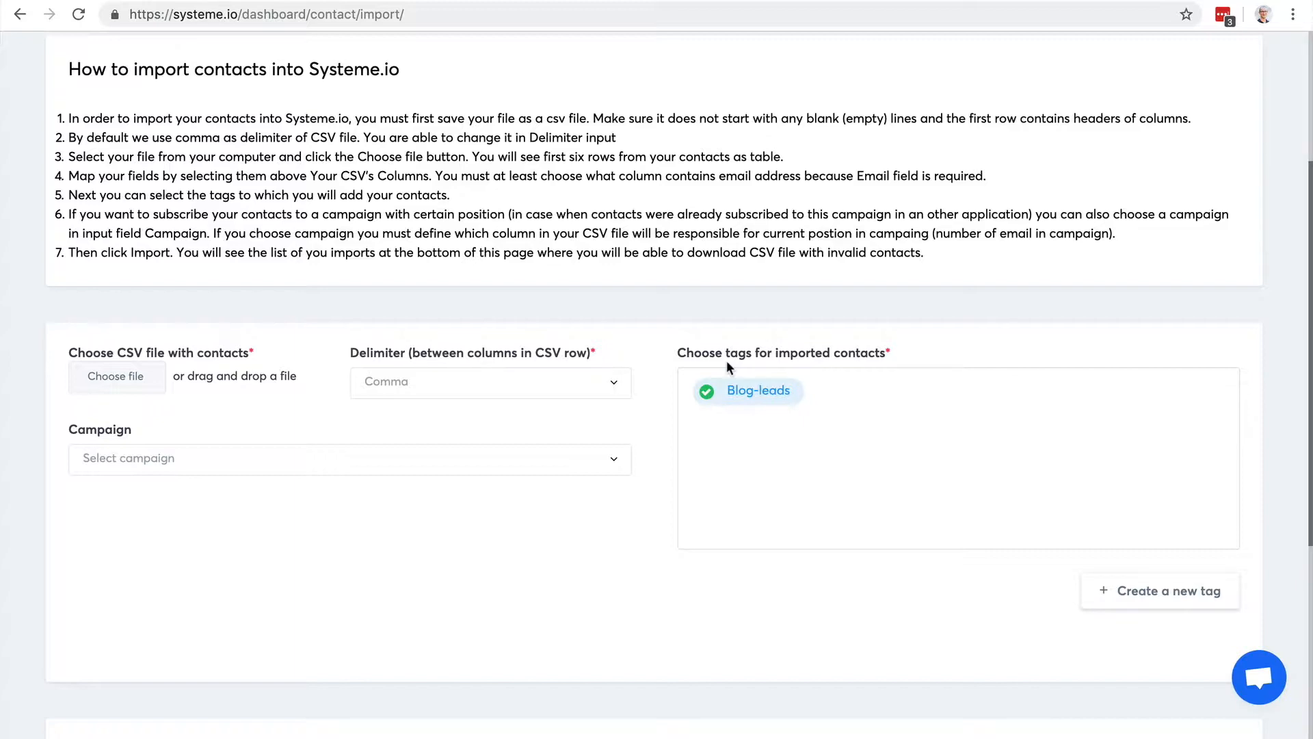
{"action": "scroll", "coordinate": [847, 380], "scroll_direction": "down", "scroll_amount": 5}
{"action": "scroll", "coordinate": [847, 380], "scroll_direction": "up", "scroll_amount": 9}
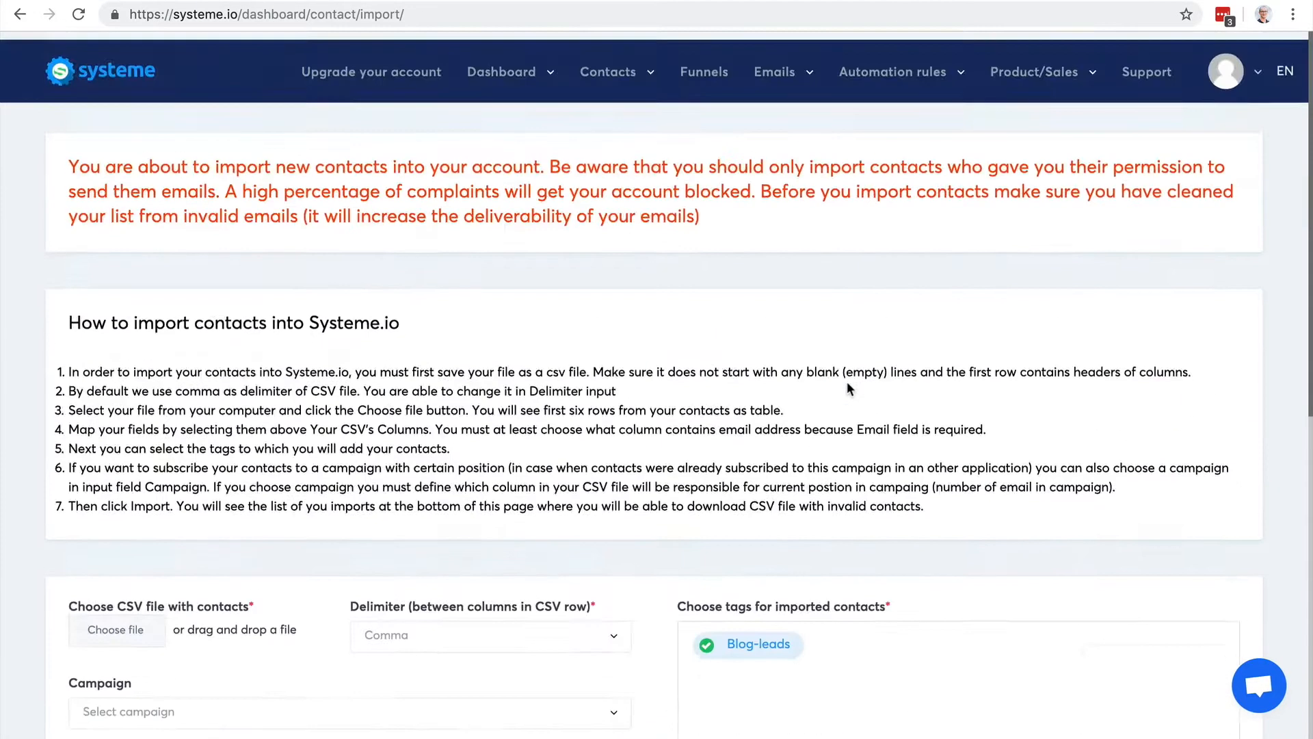
{"action": "mouse_move", "coordinate": [608, 65]}
{"action": "left_click", "coordinate": [611, 109]}
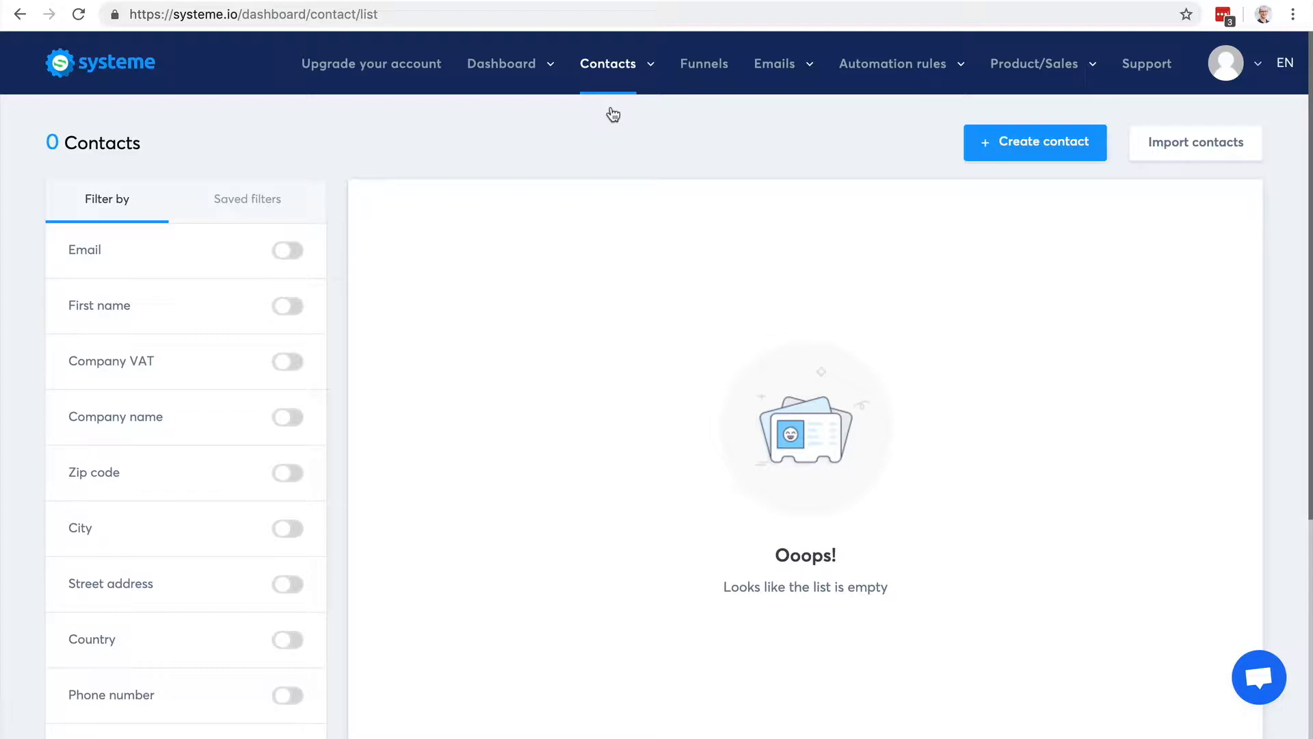
Step: Start creating a new funnel and name it "Test funnel"
{"action": "left_click", "coordinate": [75, 67]}
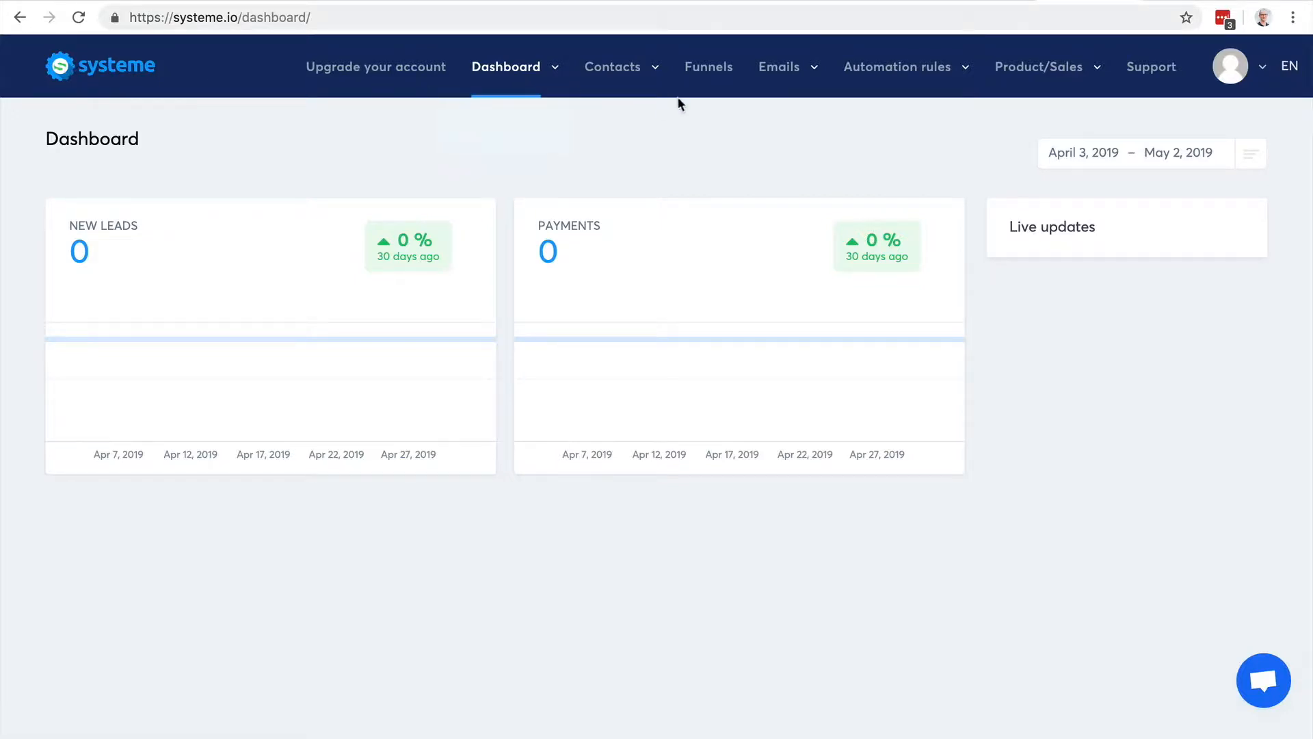
{"action": "left_click", "coordinate": [700, 69]}
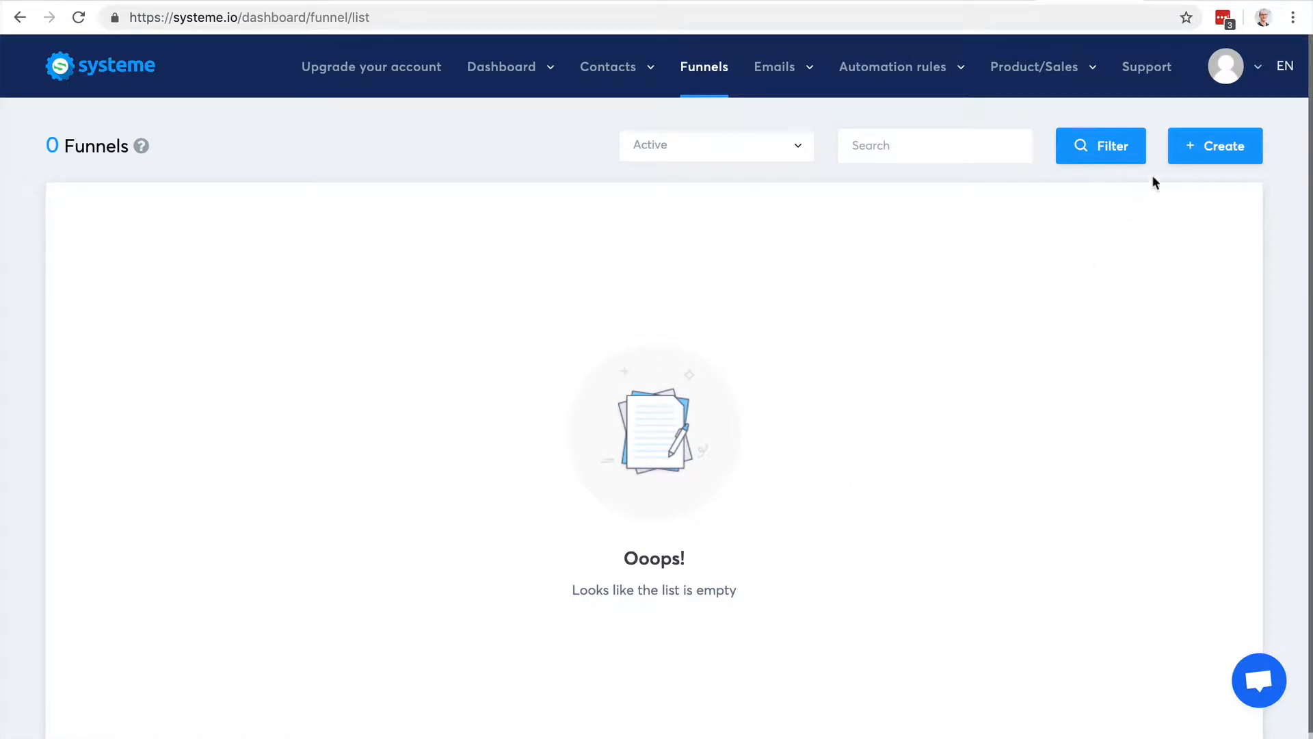
{"action": "left_click", "coordinate": [1196, 149]}
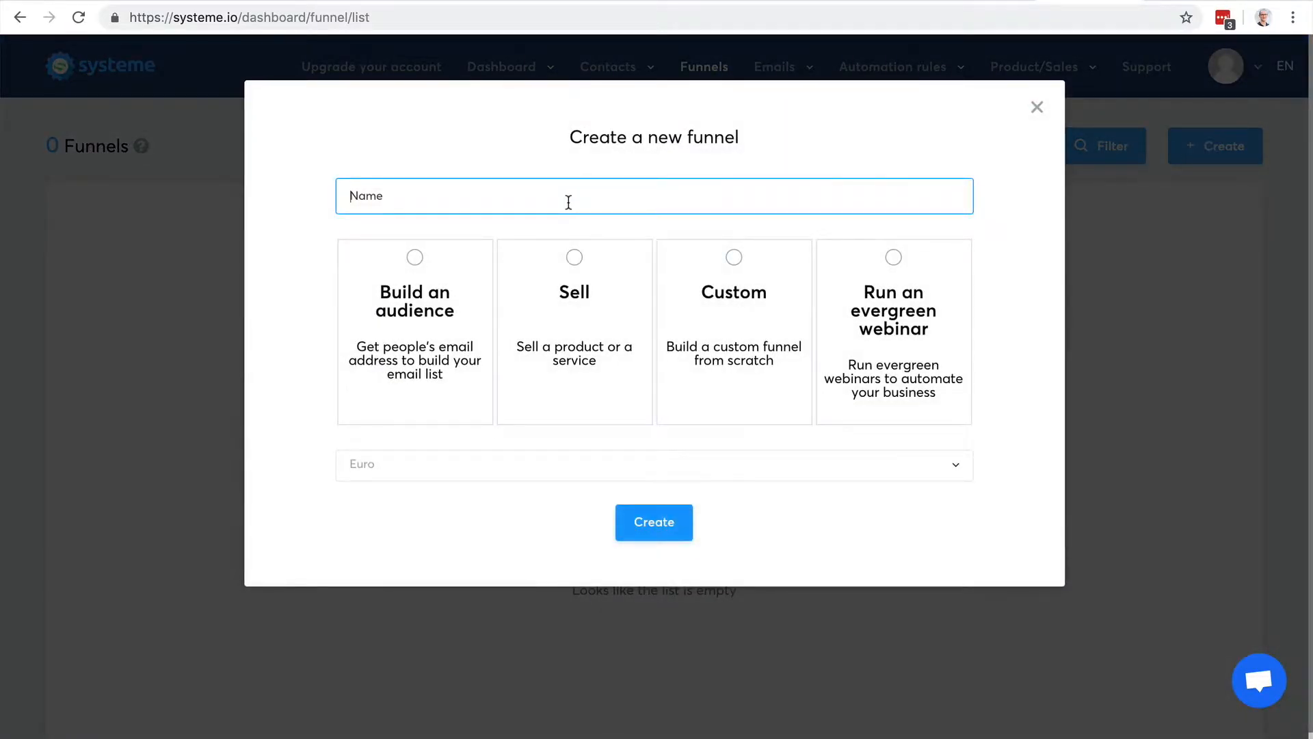
{"action": "type", "text": "Test funnel"}
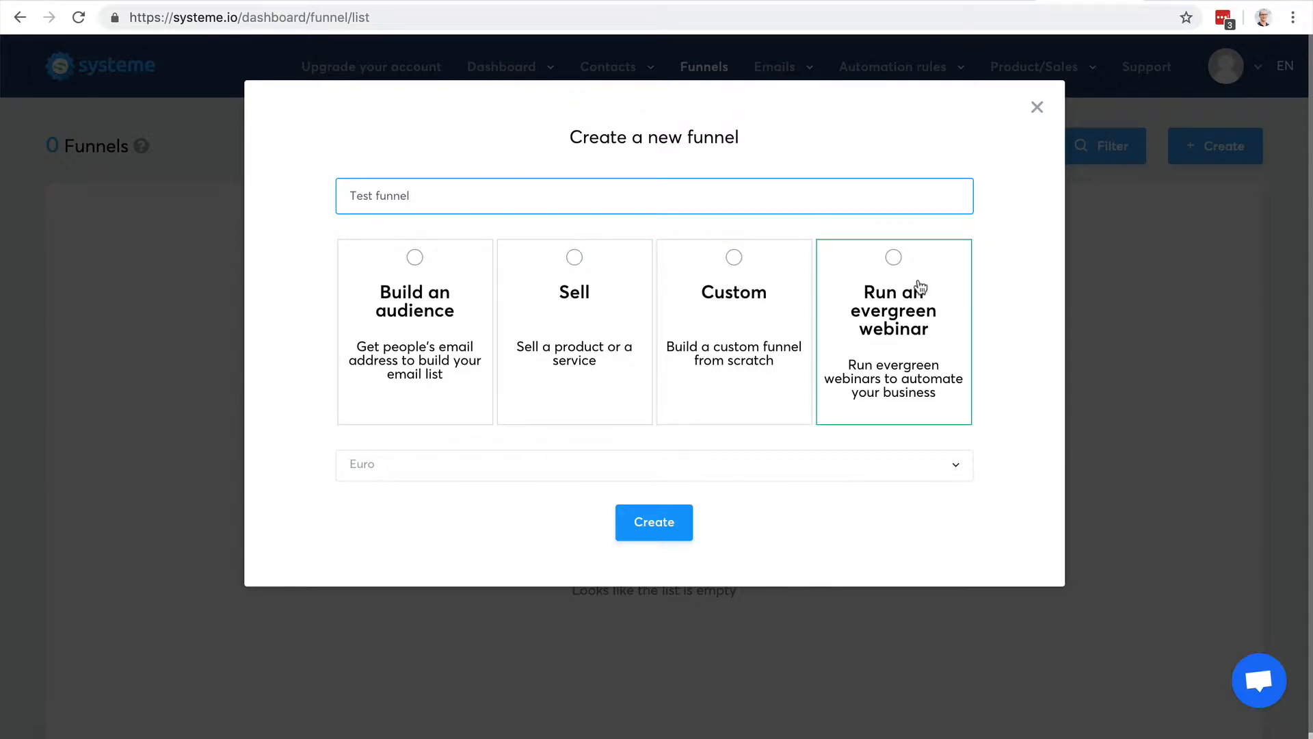
Step: Set the new funnel's currency to U.S. Dollar, choose the Custom type and create the funnel
{"action": "left_click", "coordinate": [928, 470]}
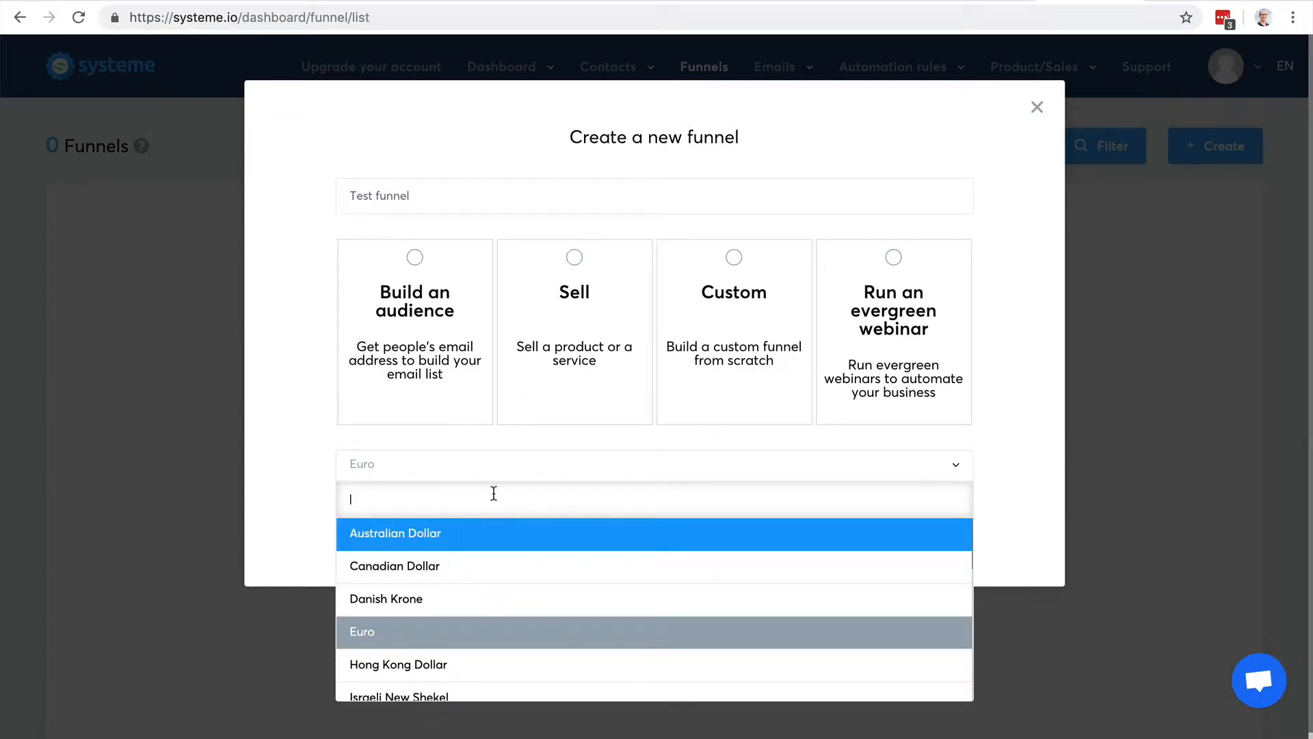
{"action": "type", "text": "unit"}
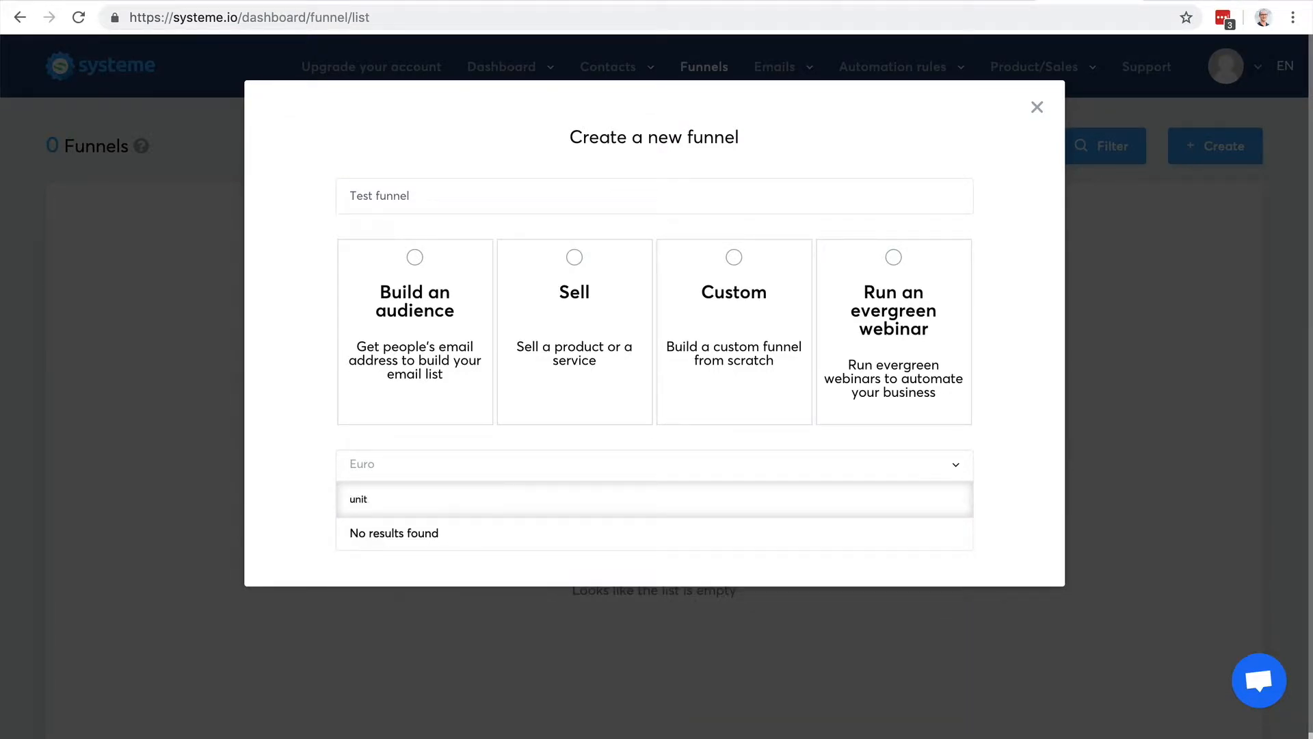
{"action": "key", "text": "BackSpace"}
{"action": "key", "text": "BackSpace"}
{"action": "key", "text": "BackSpace"}
{"action": "type", "text": "s"}
{"action": "key", "text": "BackSpace"}
{"action": "key", "text": "BackSpace"}
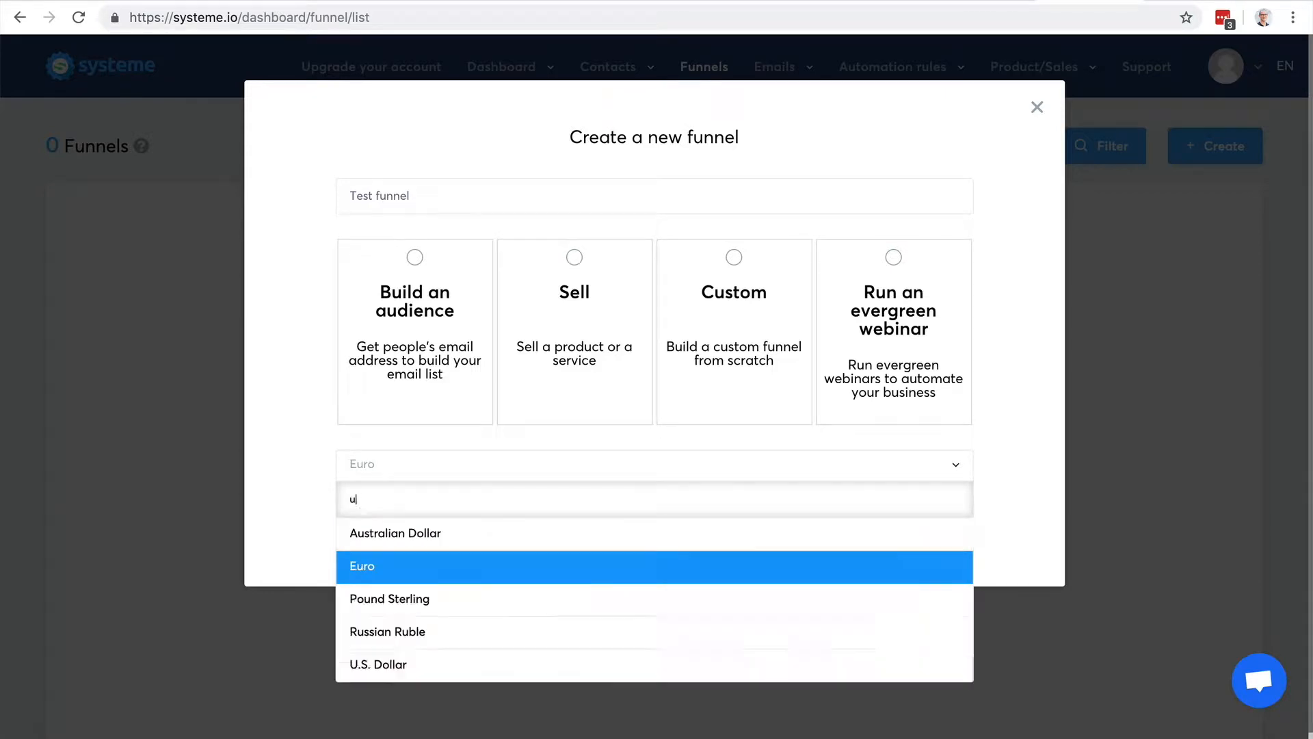
{"action": "type", "text": "us"}
{"action": "key", "text": "BackSpace"}
{"action": "key", "text": "BackSpace"}
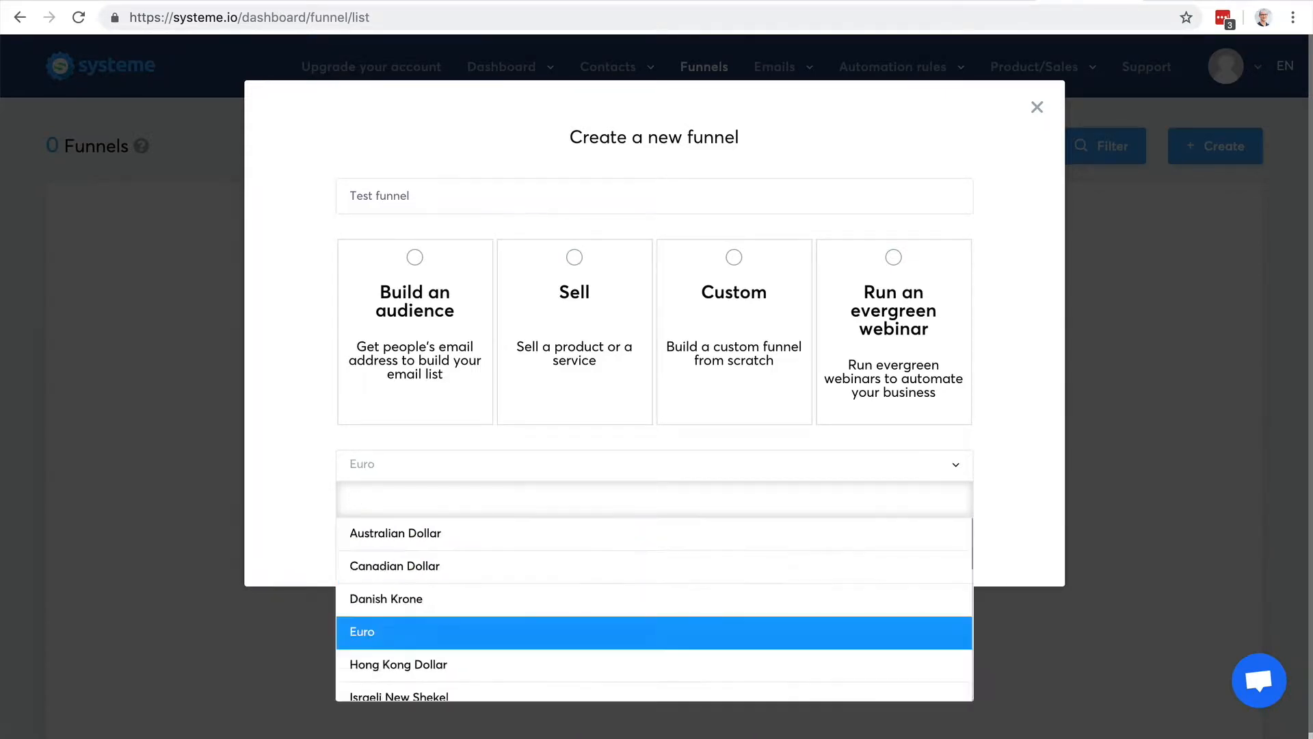
{"action": "type", "text": "dolla"}
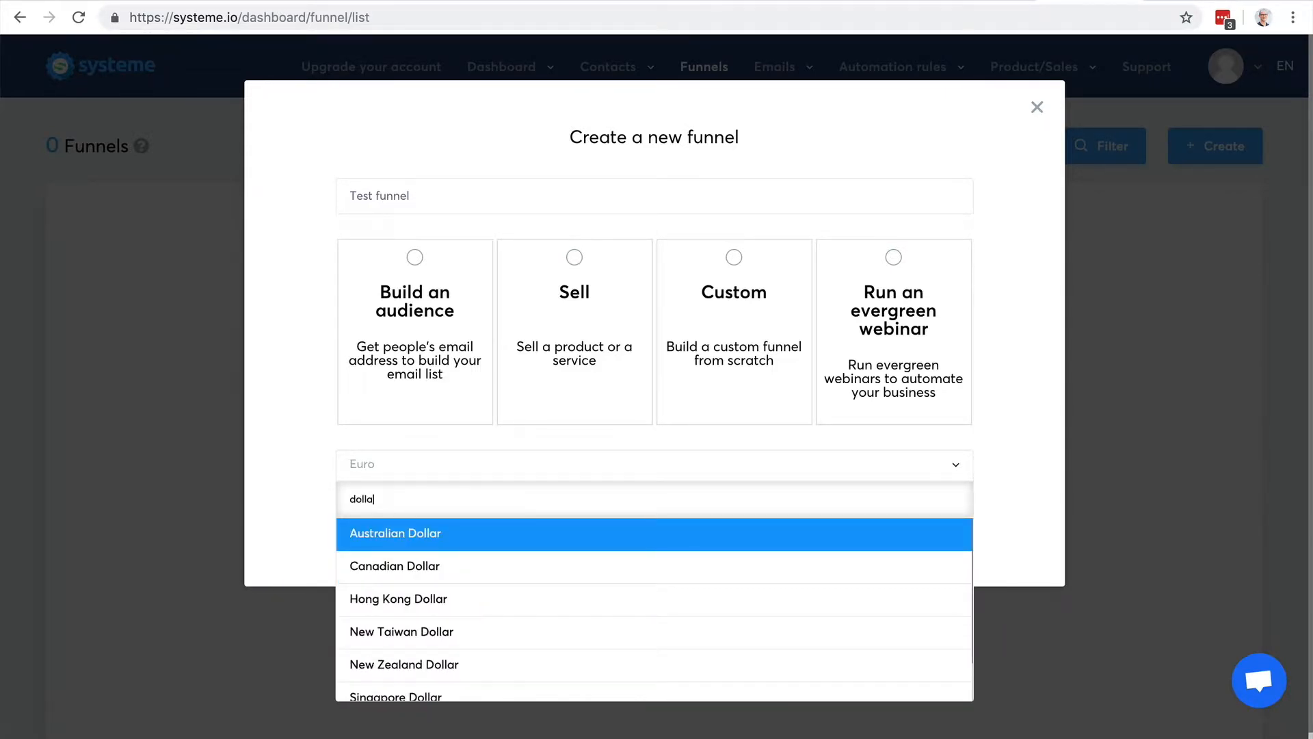
{"action": "scroll", "coordinate": [577, 586], "scroll_direction": "down", "scroll_amount": 2}
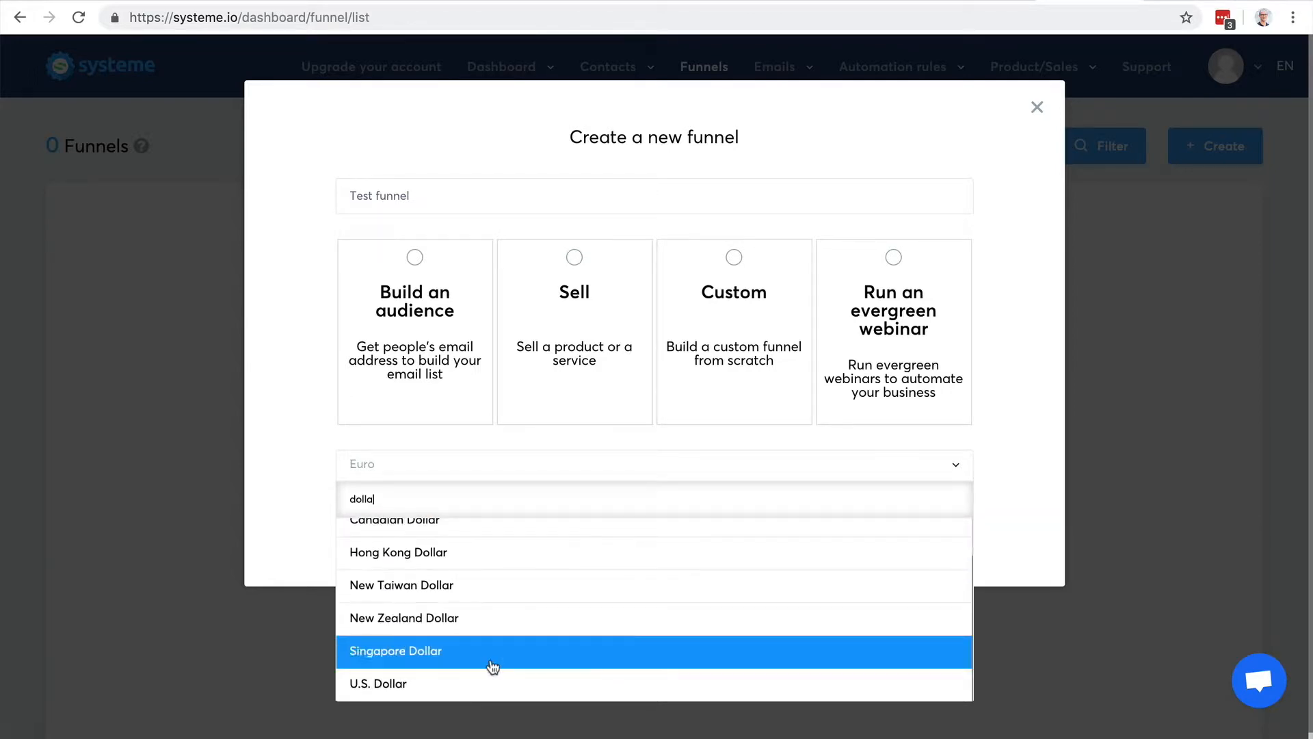
{"action": "left_click", "coordinate": [491, 682]}
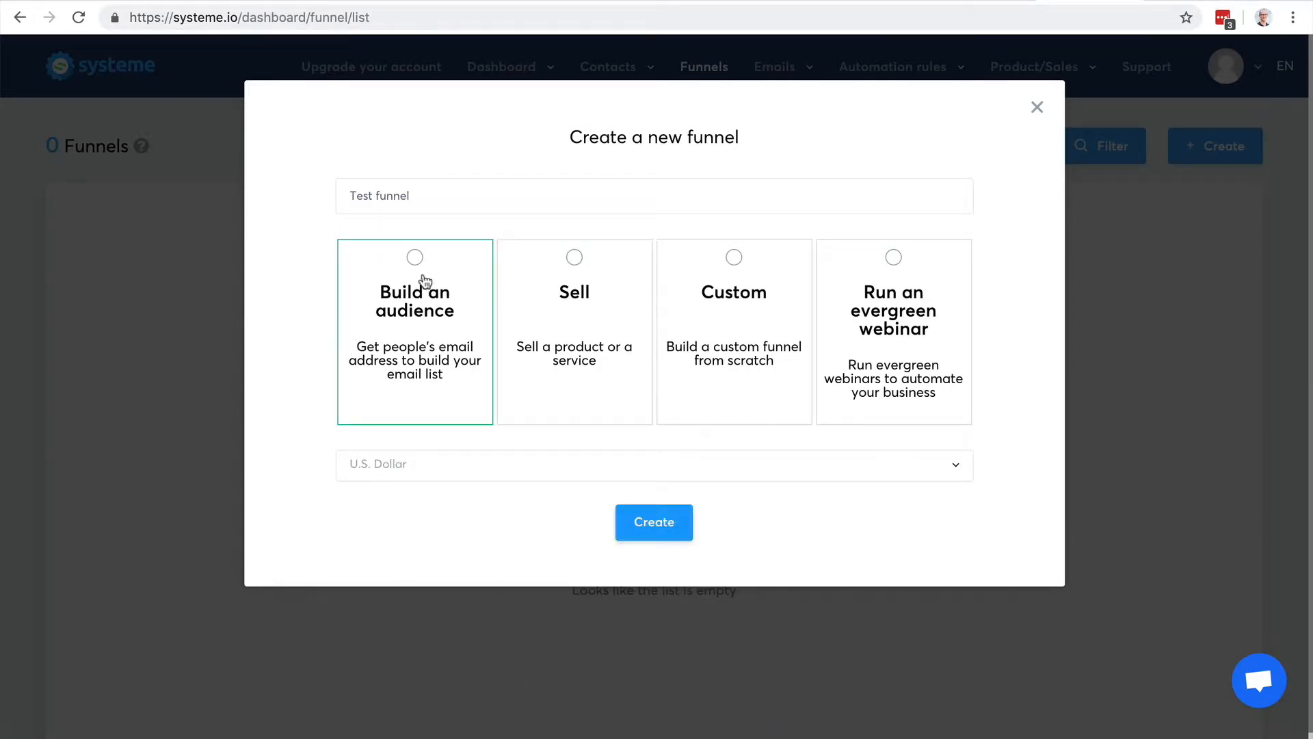
{"action": "left_click", "coordinate": [734, 259]}
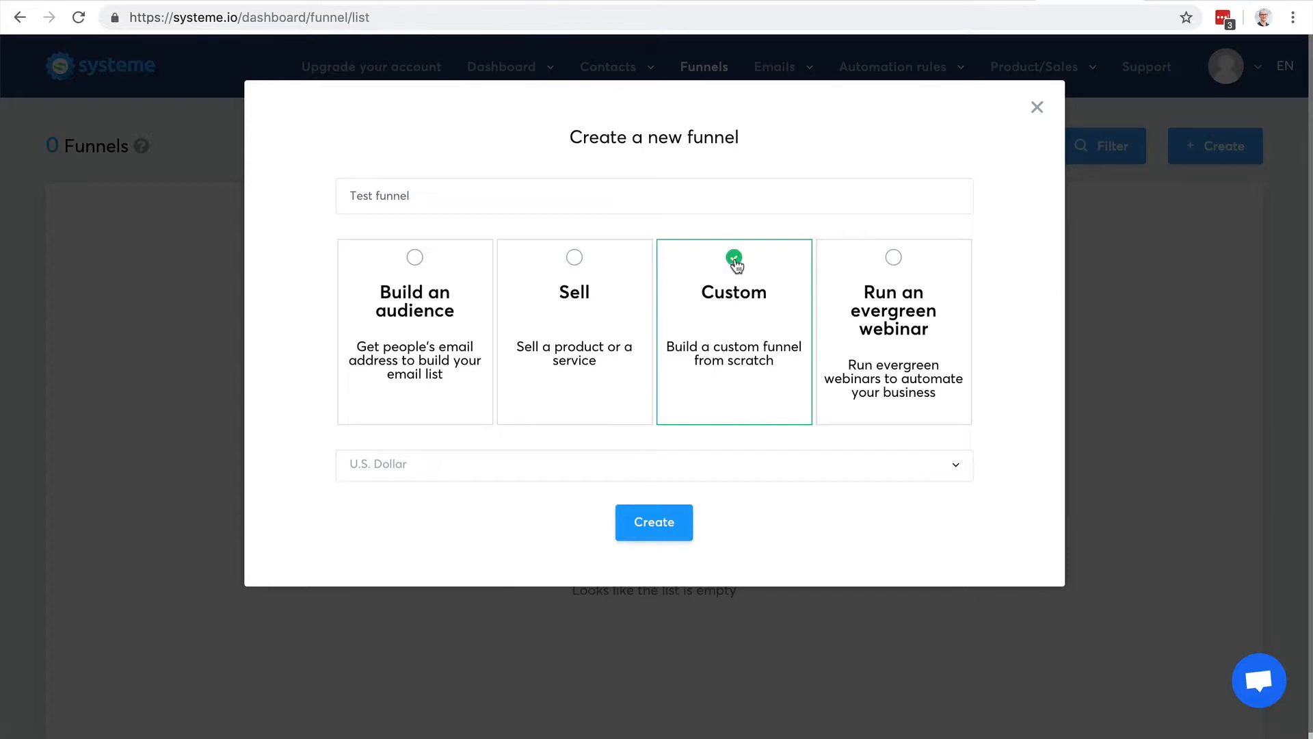
{"action": "left_click", "coordinate": [655, 528]}
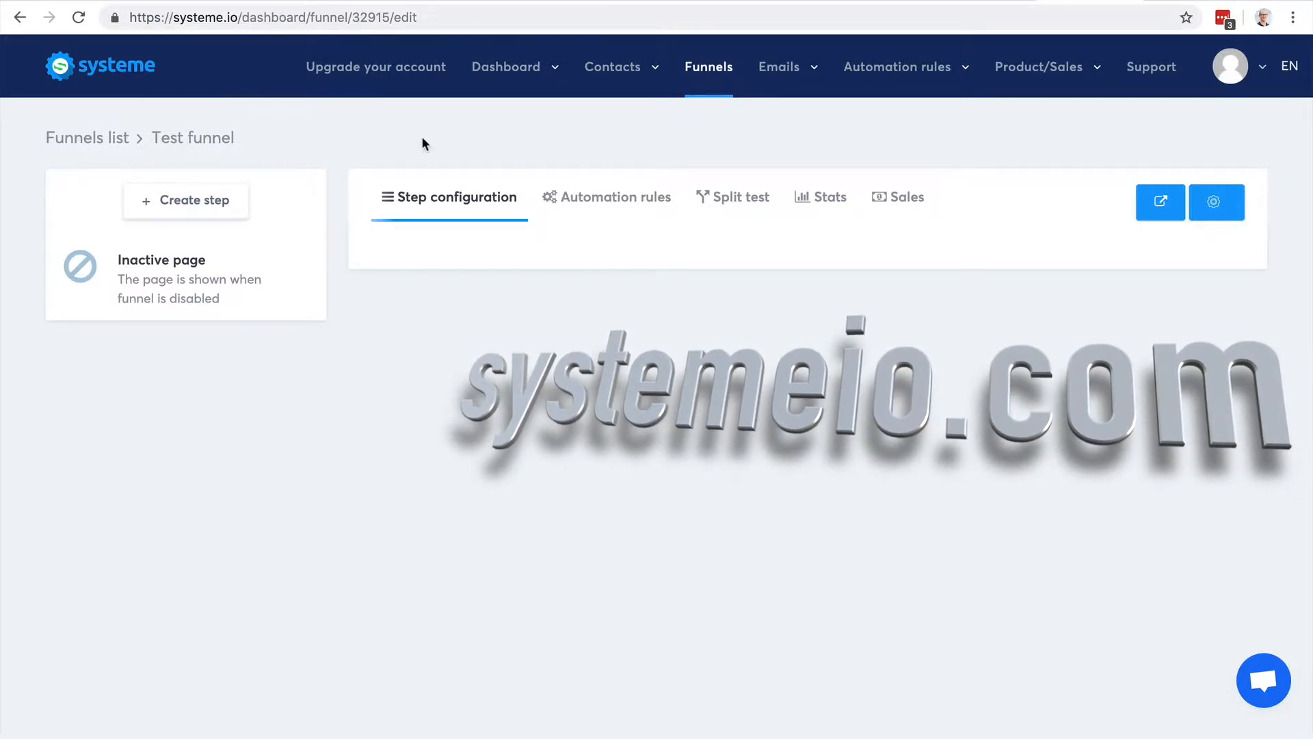
Step: Add a funnel step named "Squeeze page" with the step type Squeeze page
{"action": "left_click", "coordinate": [183, 204]}
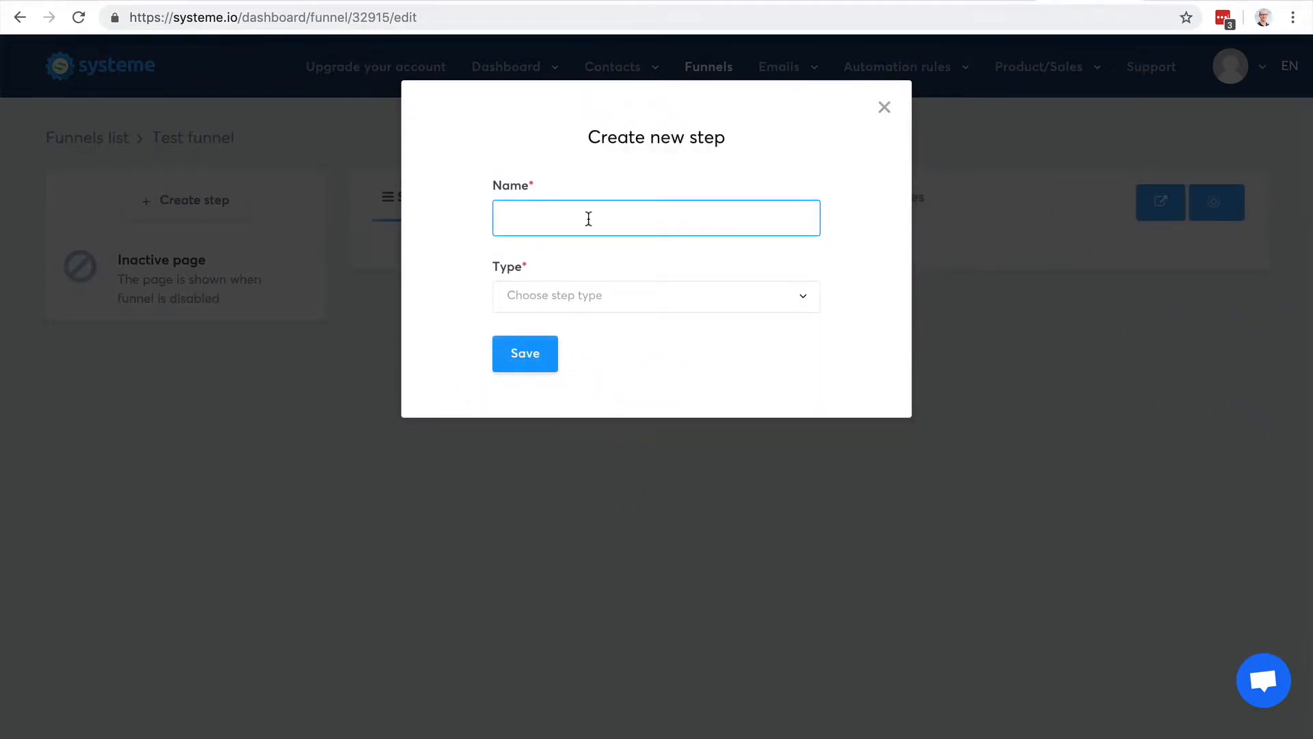
{"action": "type", "text": "Squeeze pafge"}
{"action": "key", "text": "BackSpace"}
{"action": "key", "text": "BackSpace"}
{"action": "type", "text": "ge"}
{"action": "left_click", "coordinate": [639, 292]}
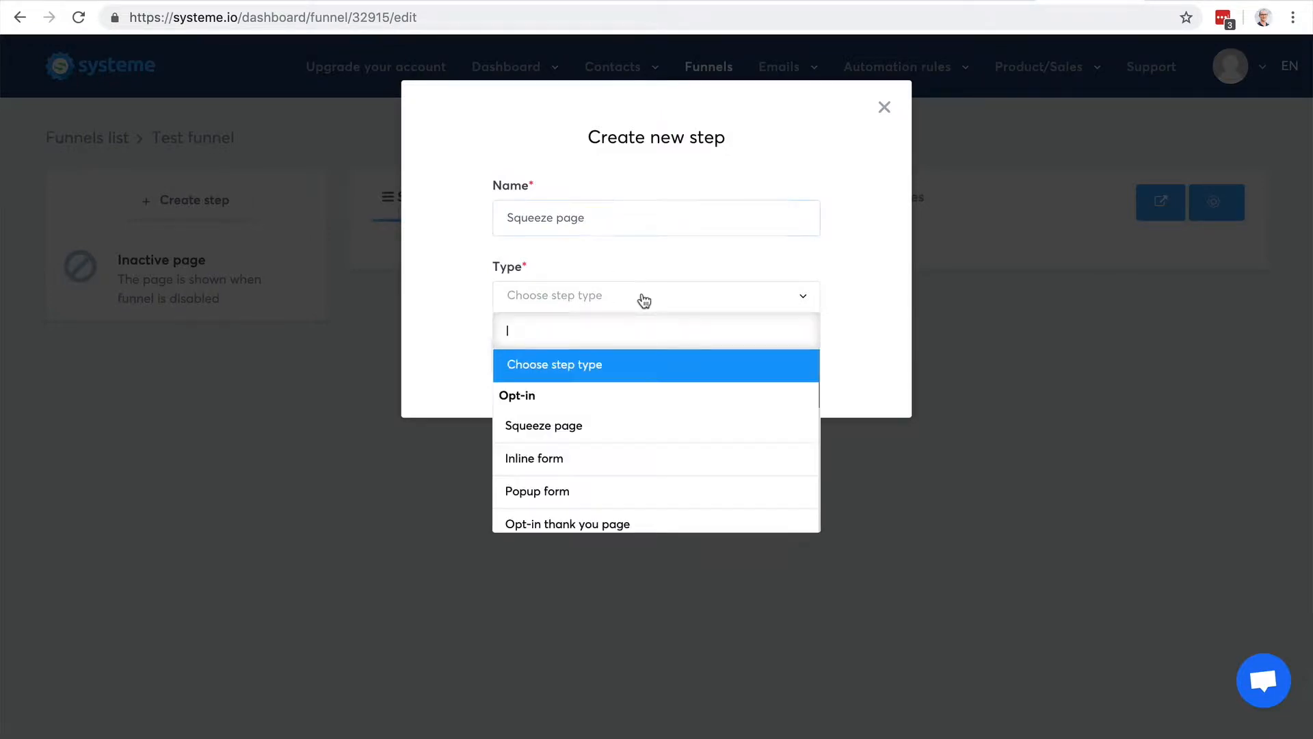
{"action": "left_click", "coordinate": [666, 422]}
{"action": "left_click", "coordinate": [537, 367]}
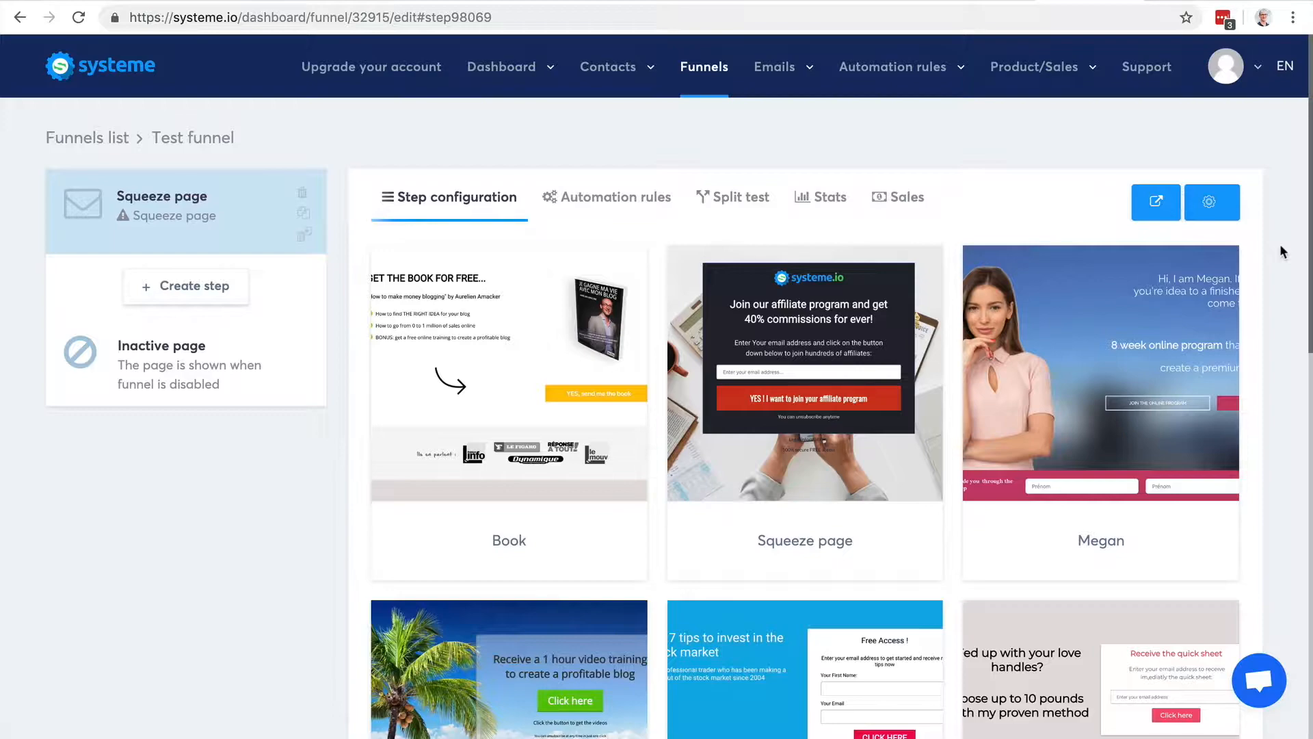
Step: Look through the squeeze page templates and select the Megan template
{"action": "scroll", "coordinate": [1278, 244], "scroll_direction": "down", "scroll_amount": 12}
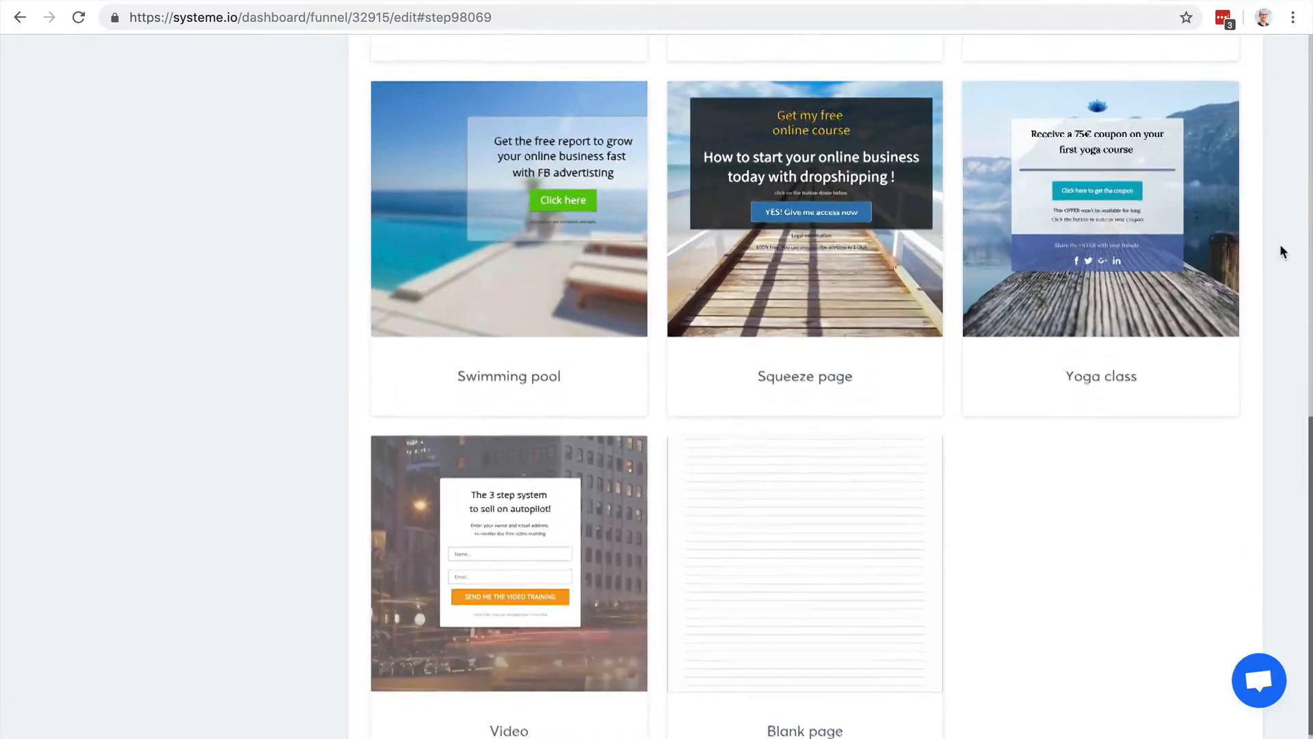
{"action": "scroll", "coordinate": [1283, 252], "scroll_direction": "up", "scroll_amount": 15}
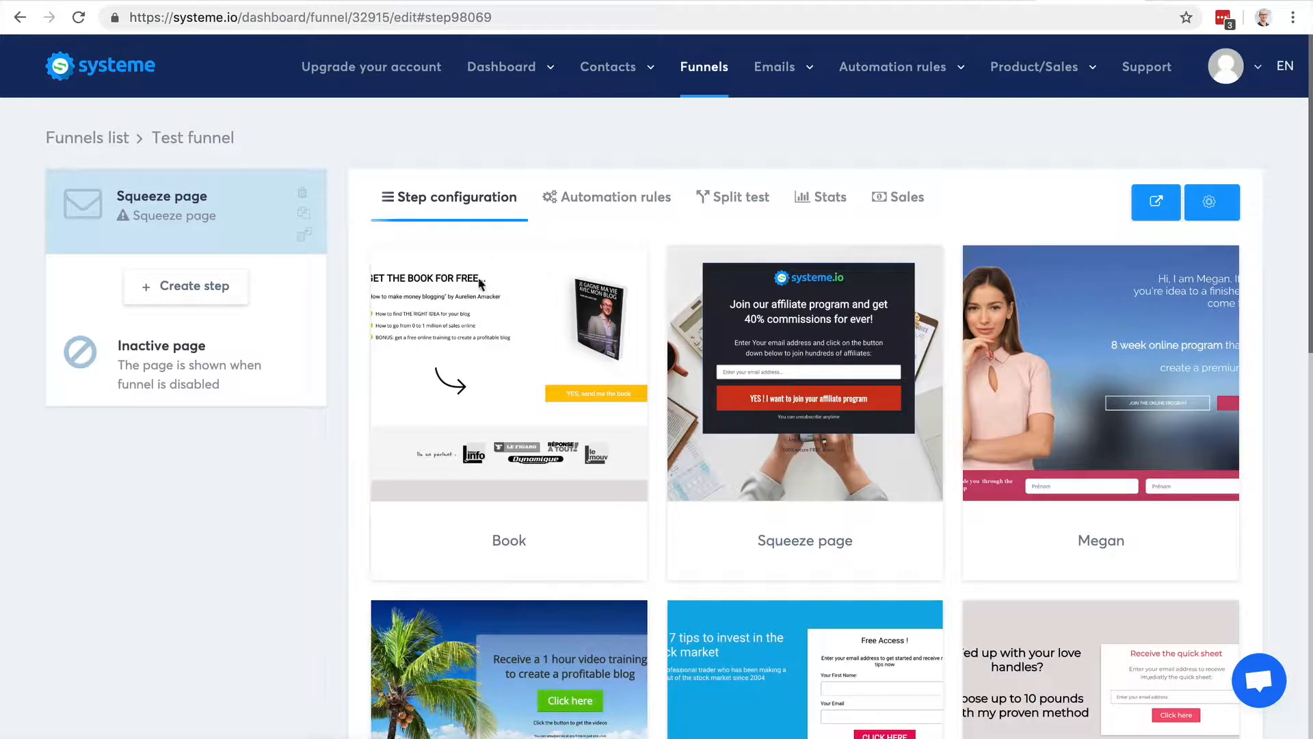
{"action": "mouse_move", "coordinate": [478, 287]}
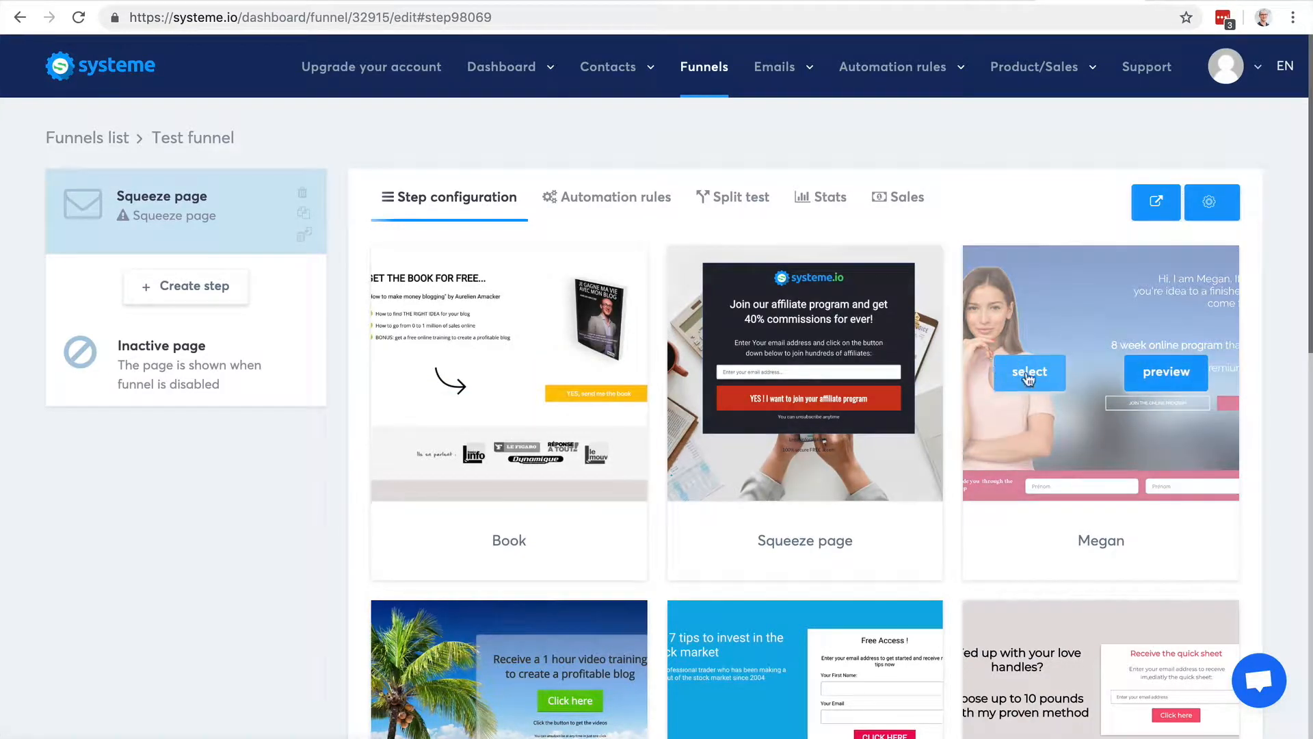
{"action": "left_click", "coordinate": [1029, 375]}
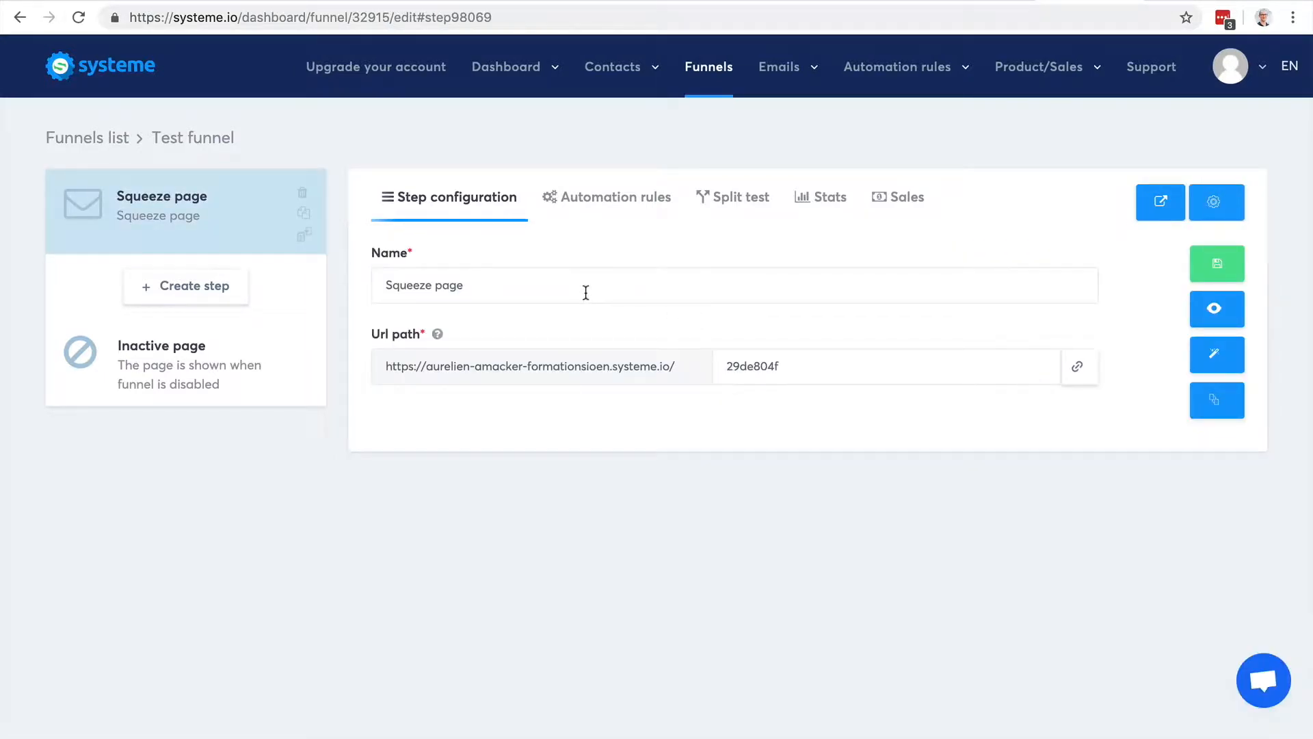
Step: Copy the squeeze page's URL and save the funnel step
{"action": "left_click_drag", "start_coordinate": [498, 288], "coordinate": [382, 285]}
{"action": "left_click", "coordinate": [524, 394]}
{"action": "left_click", "coordinate": [1077, 372]}
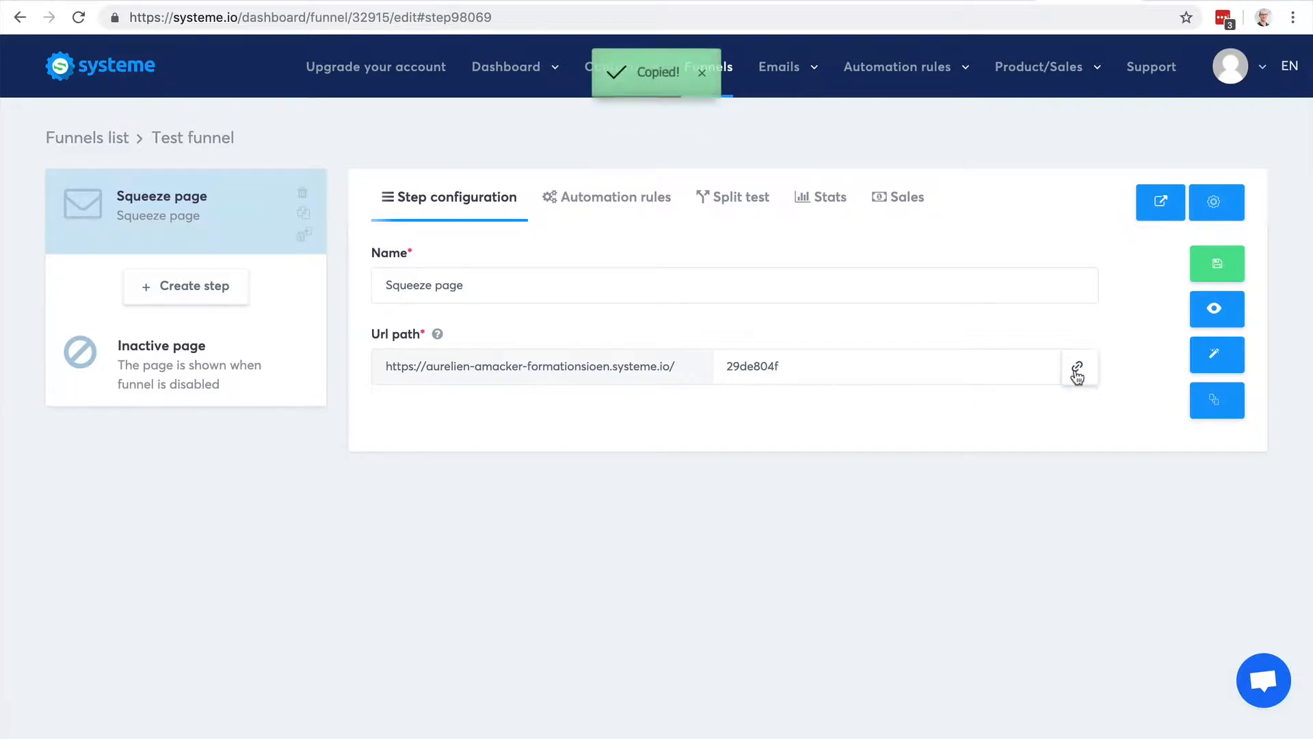
{"action": "left_click", "coordinate": [1217, 264]}
Step: Preview the squeeze page, look through it from start to end, and return to the funnel
{"action": "left_click", "coordinate": [1217, 310]}
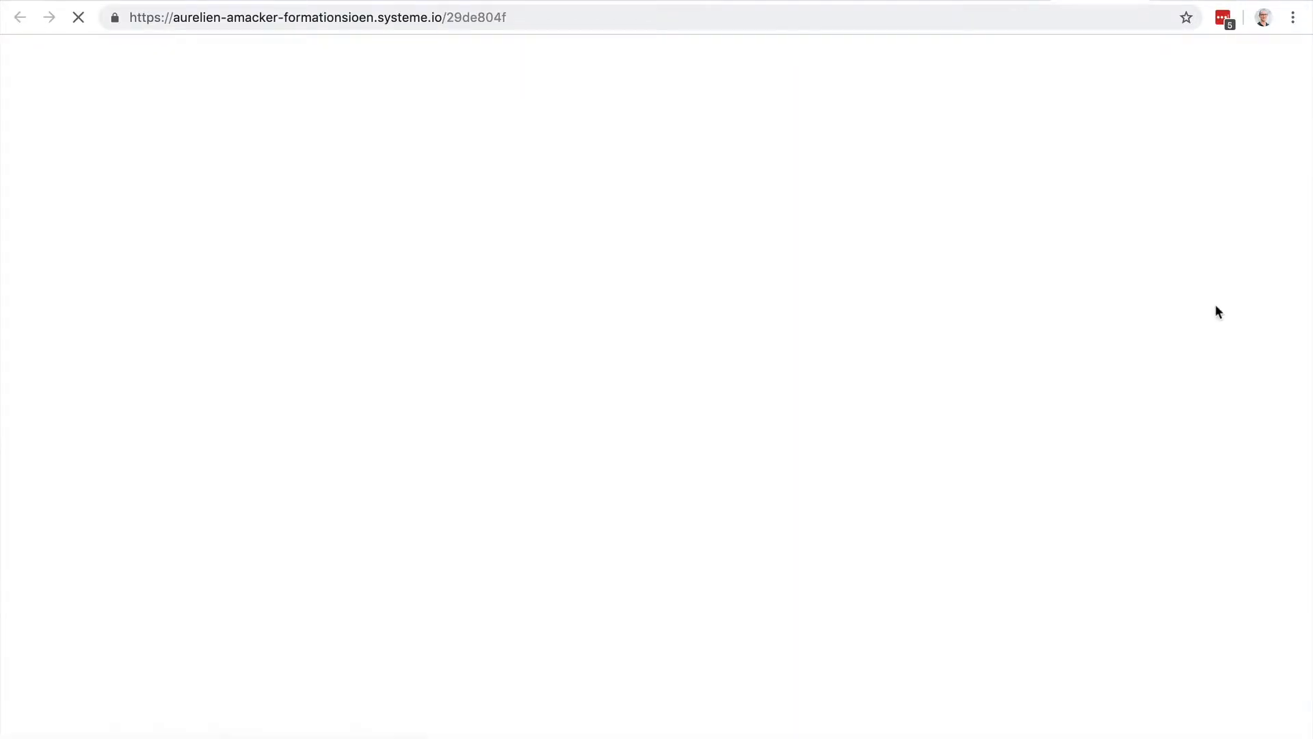
{"action": "scroll", "coordinate": [1215, 305], "scroll_direction": "down", "scroll_amount": 15}
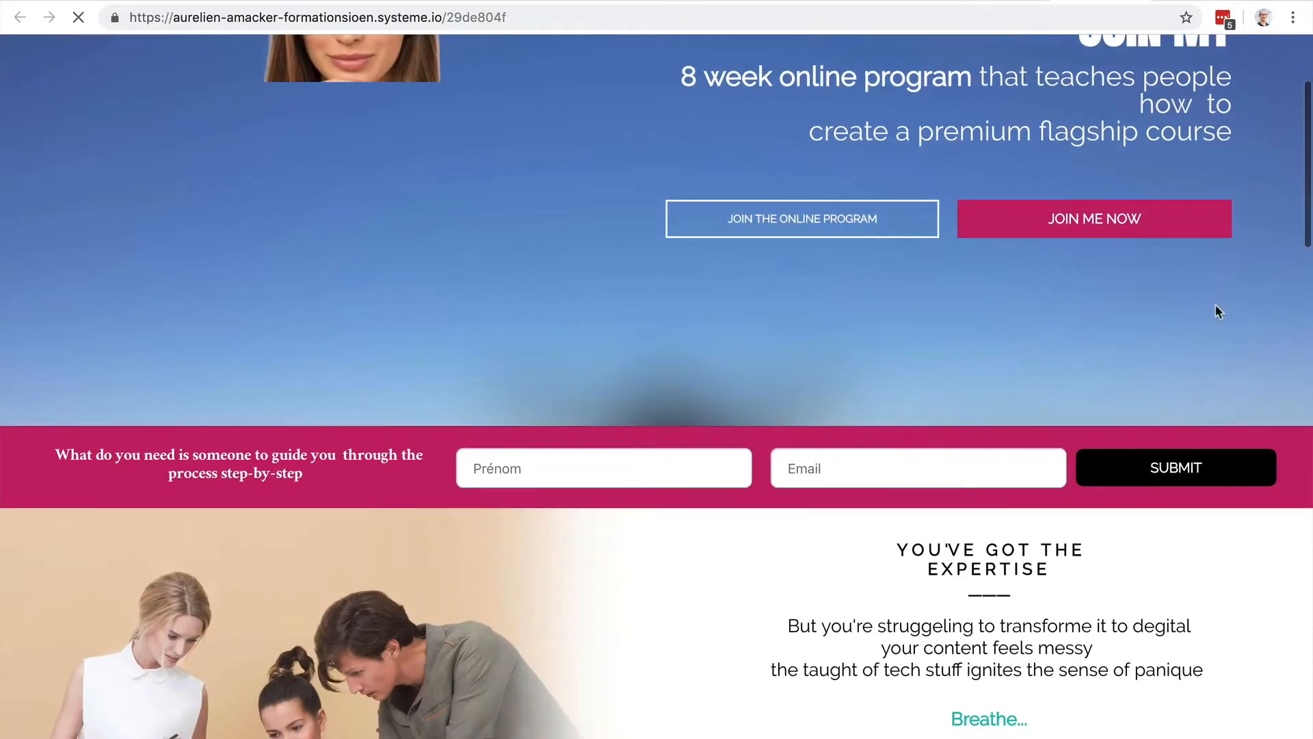
{"action": "scroll", "coordinate": [1216, 311], "scroll_direction": "down", "scroll_amount": 17}
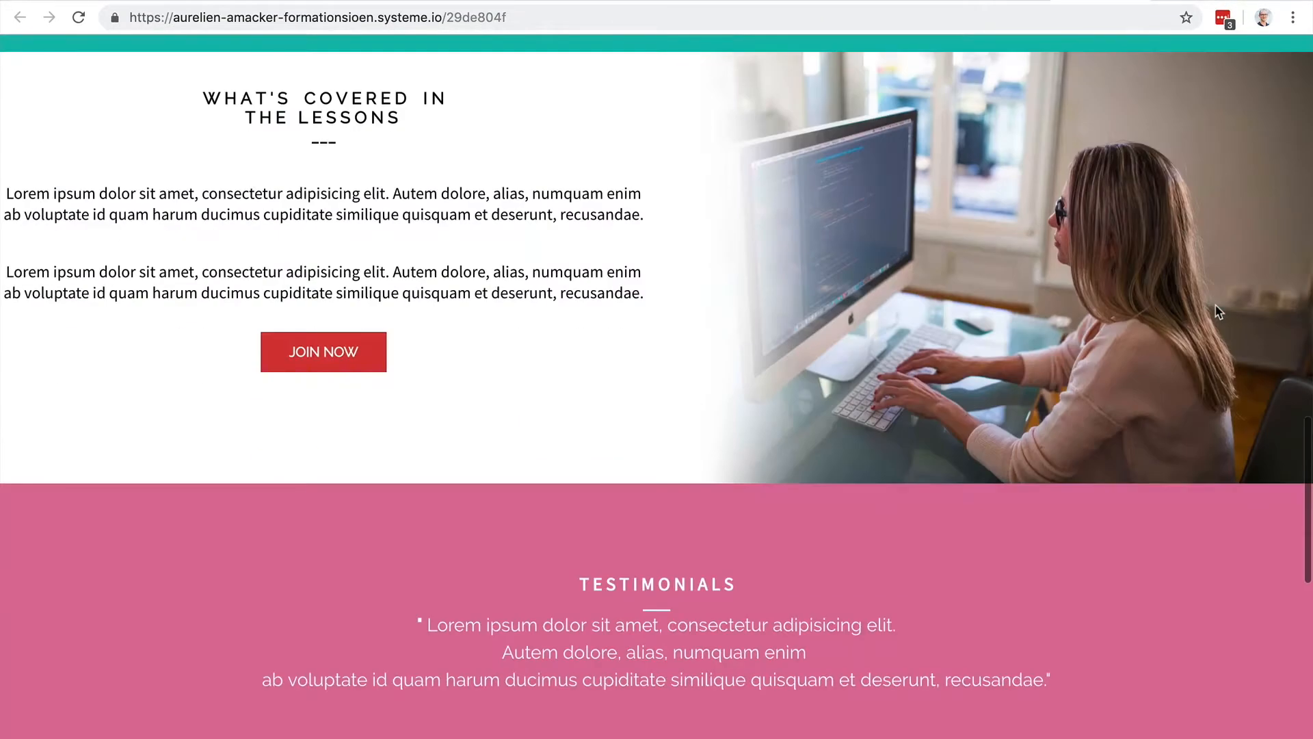
{"action": "scroll", "coordinate": [1217, 311], "scroll_direction": "up", "scroll_amount": 12}
{"action": "scroll", "coordinate": [1218, 311], "scroll_direction": "up", "scroll_amount": 20}
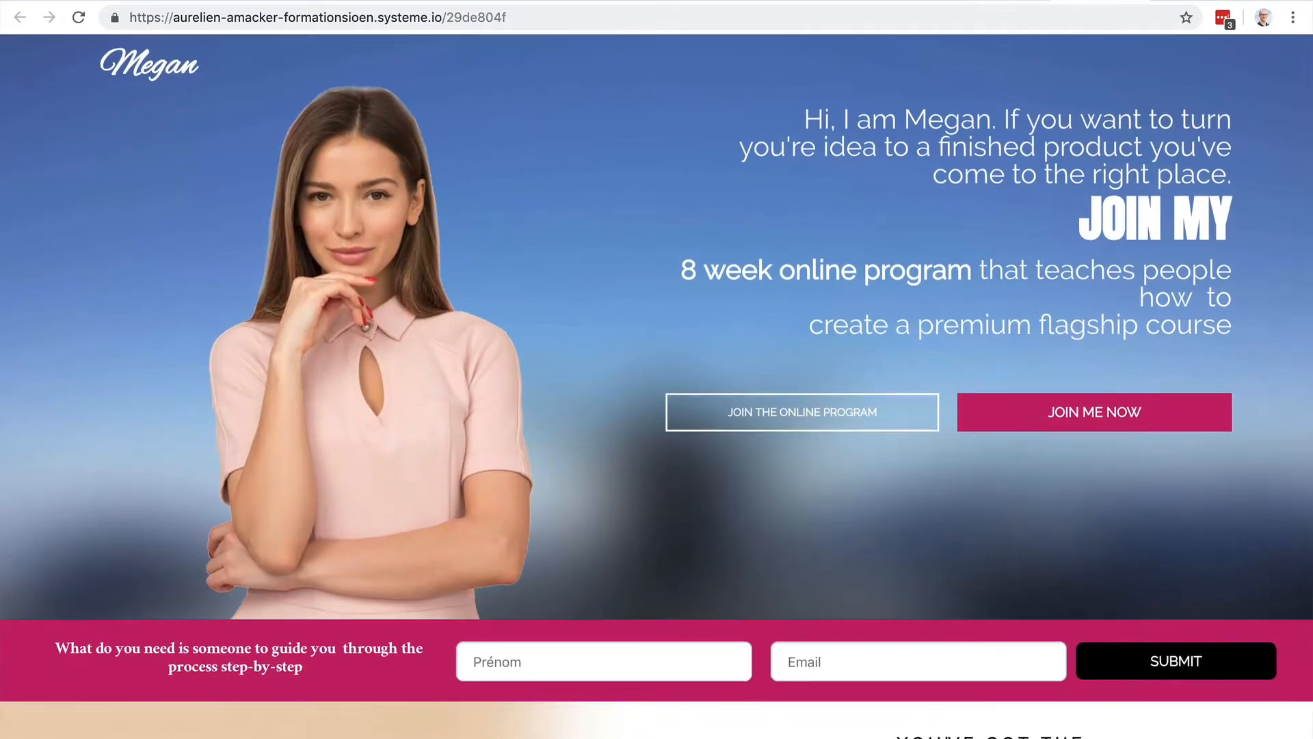
{"action": "key", "text": "ctrl+w"}
Step: Review the squeeze page's automation rules, split test, stats and sales views
{"action": "left_click", "coordinate": [602, 198]}
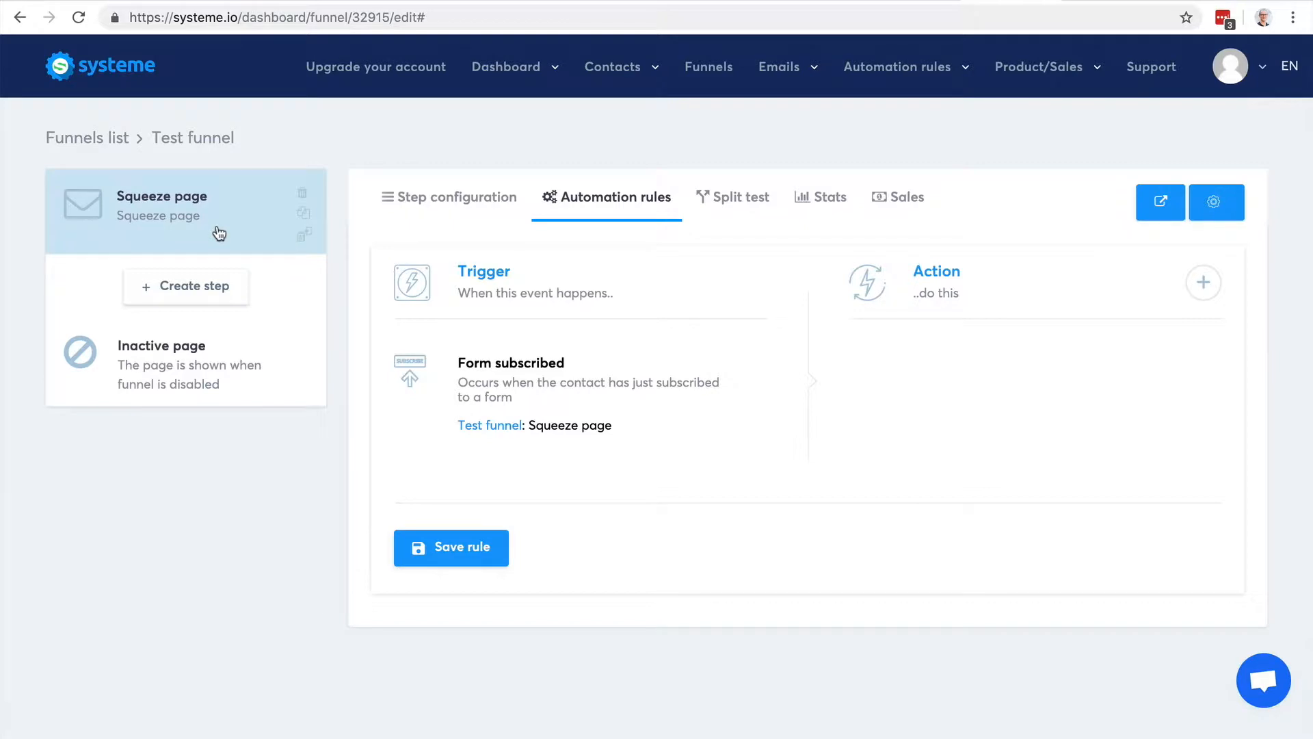
{"action": "left_click", "coordinate": [741, 203]}
{"action": "left_click", "coordinate": [831, 205]}
{"action": "left_click", "coordinate": [896, 204]}
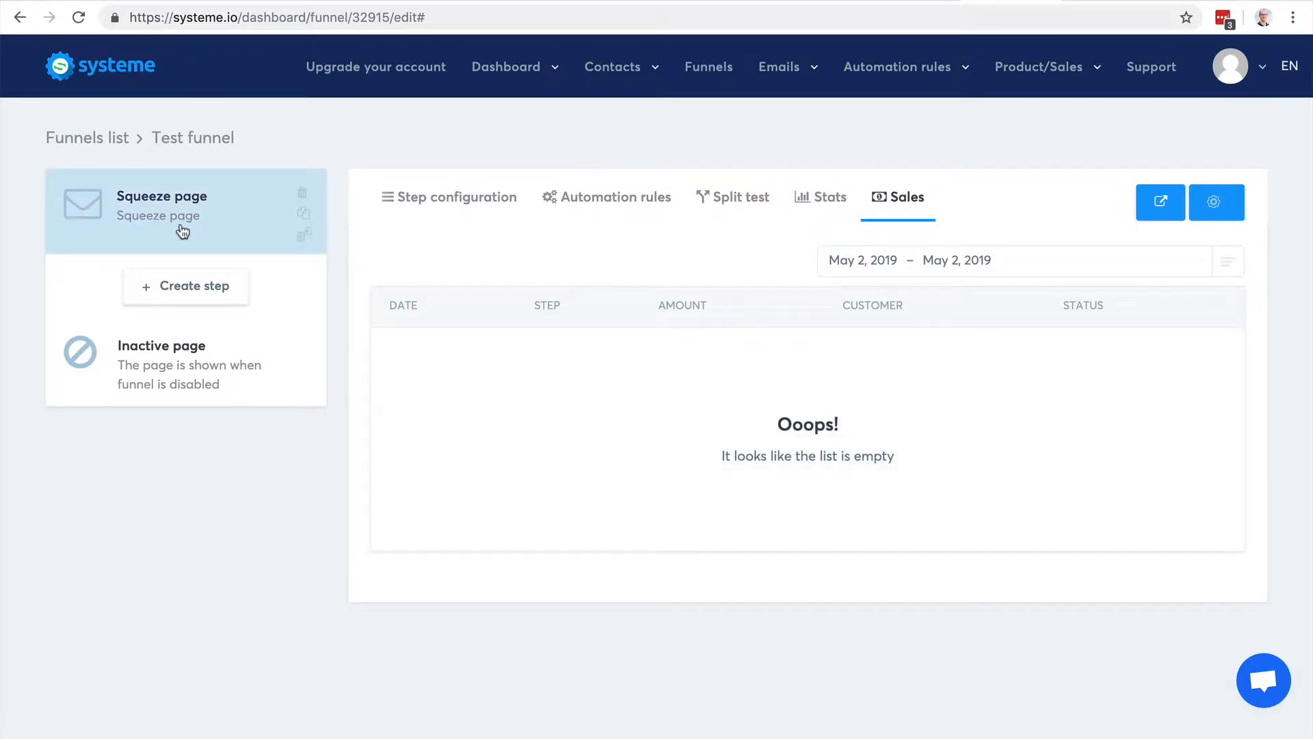
Step: Add a funnel step named "Thank you page" with the step type Opt-in thank you page
{"action": "left_click", "coordinate": [175, 289]}
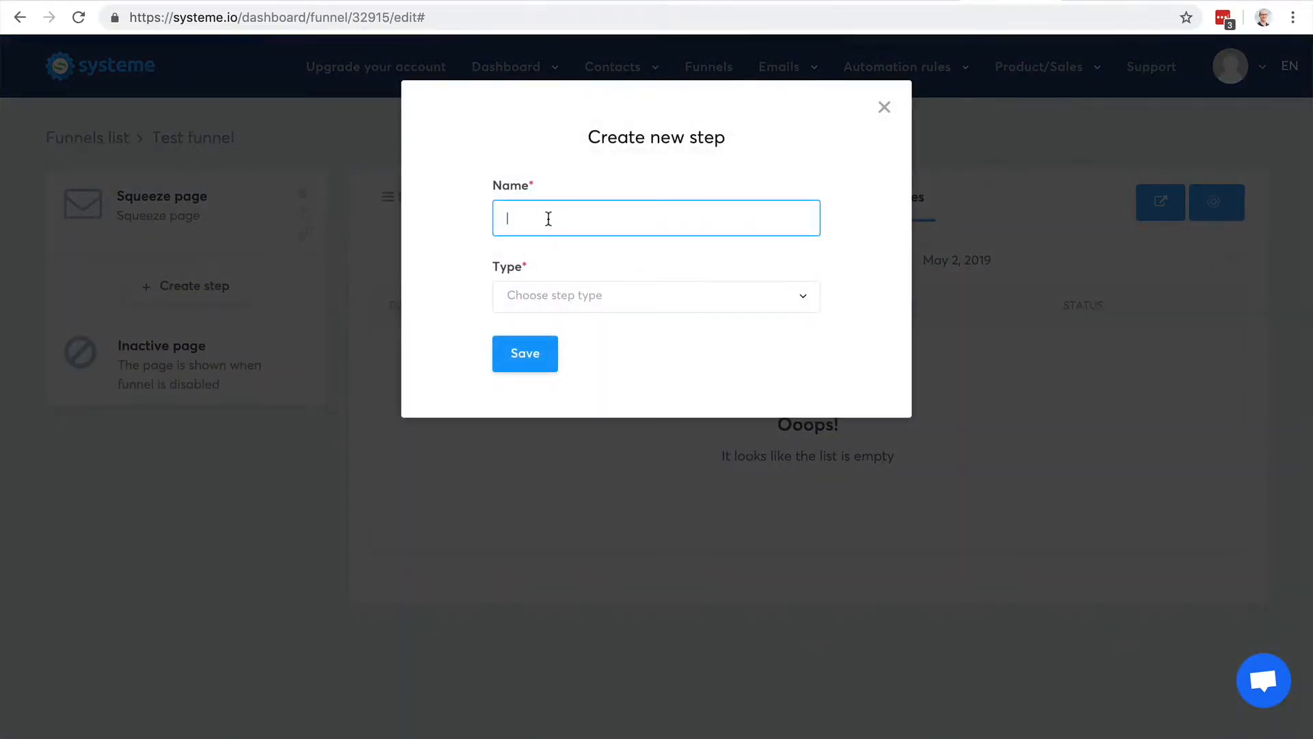
{"action": "type", "text": "Thank you page"}
{"action": "left_click", "coordinate": [686, 296]}
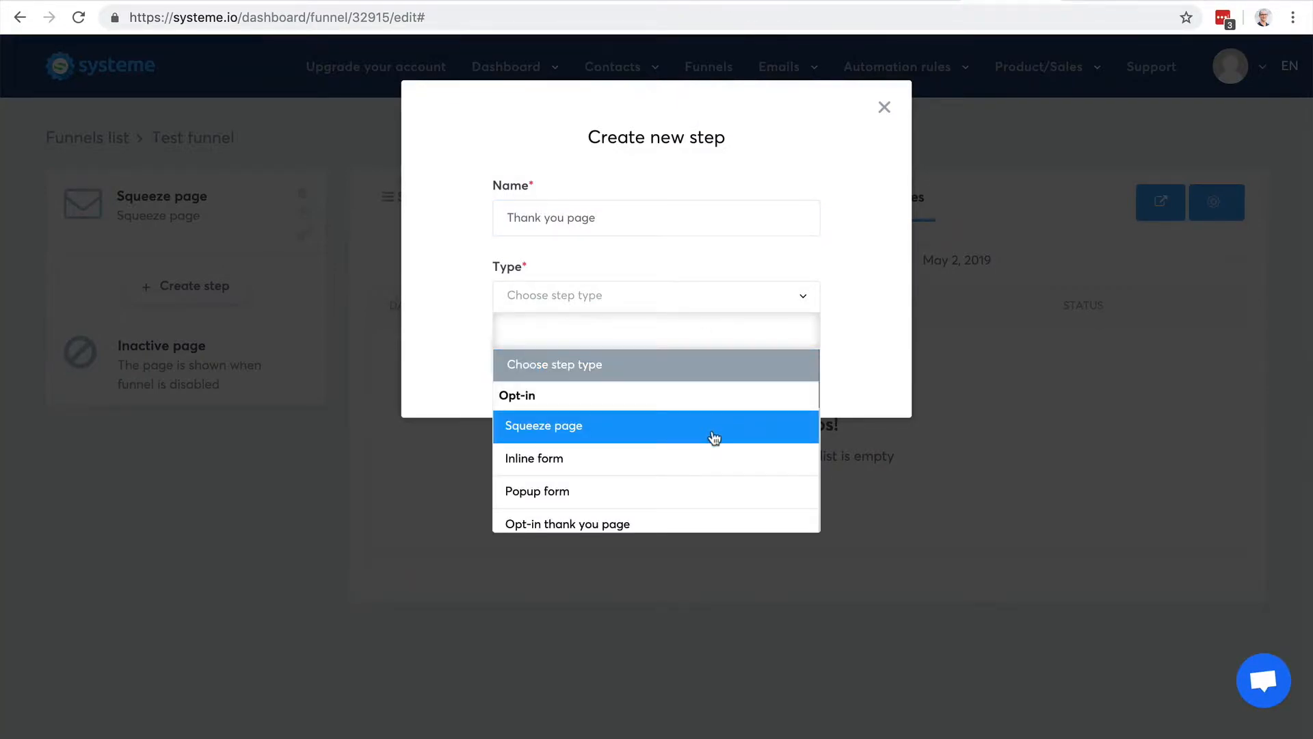
{"action": "scroll", "coordinate": [711, 438], "scroll_direction": "down", "scroll_amount": 3}
{"action": "left_click", "coordinate": [692, 420]}
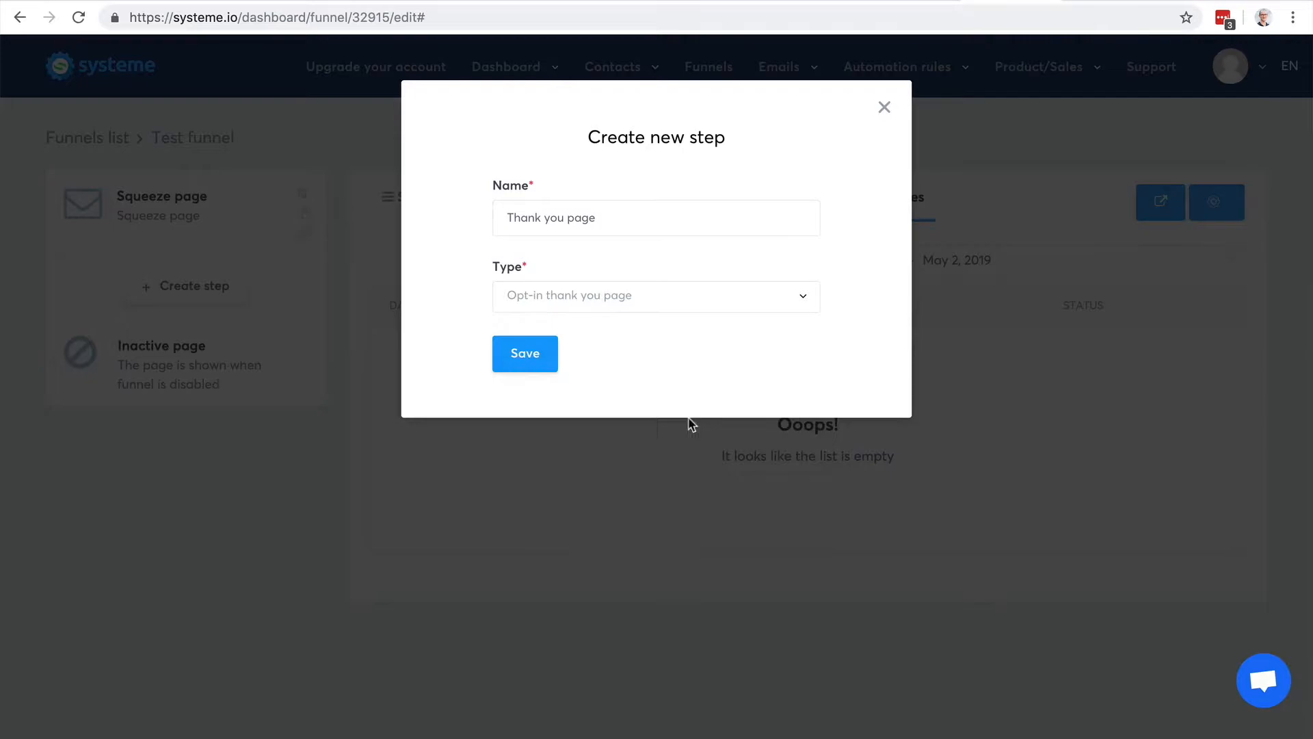
{"action": "left_click", "coordinate": [537, 370]}
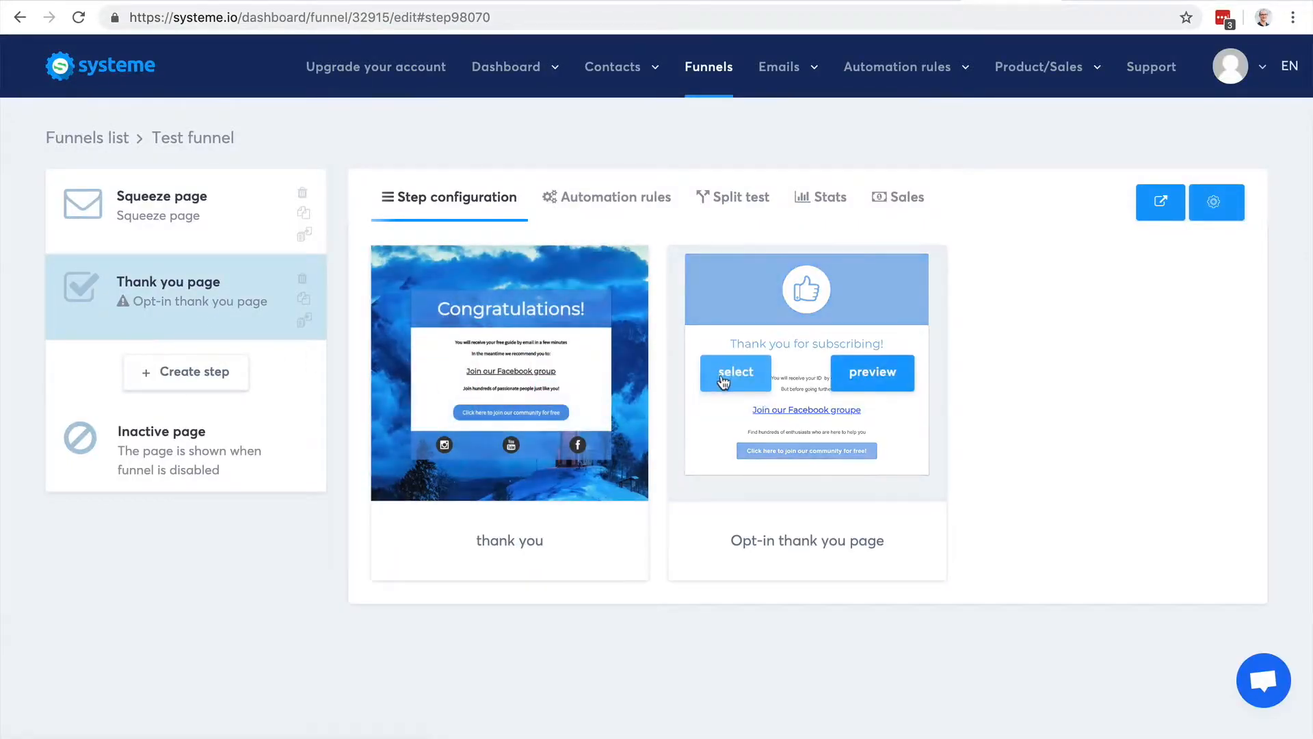
Step: Select the "Opt-in thank you page" template for the thank you step and save the step
{"action": "left_click", "coordinate": [730, 378]}
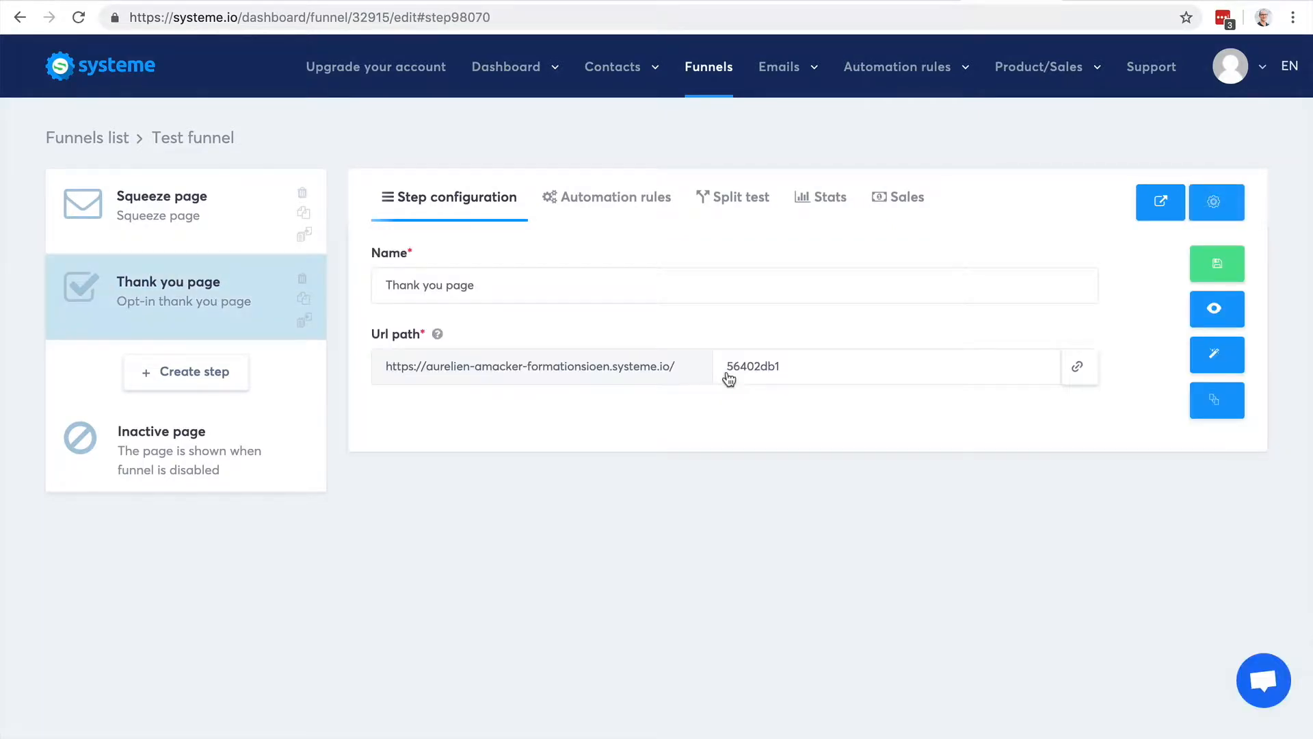
{"action": "left_click", "coordinate": [1215, 268]}
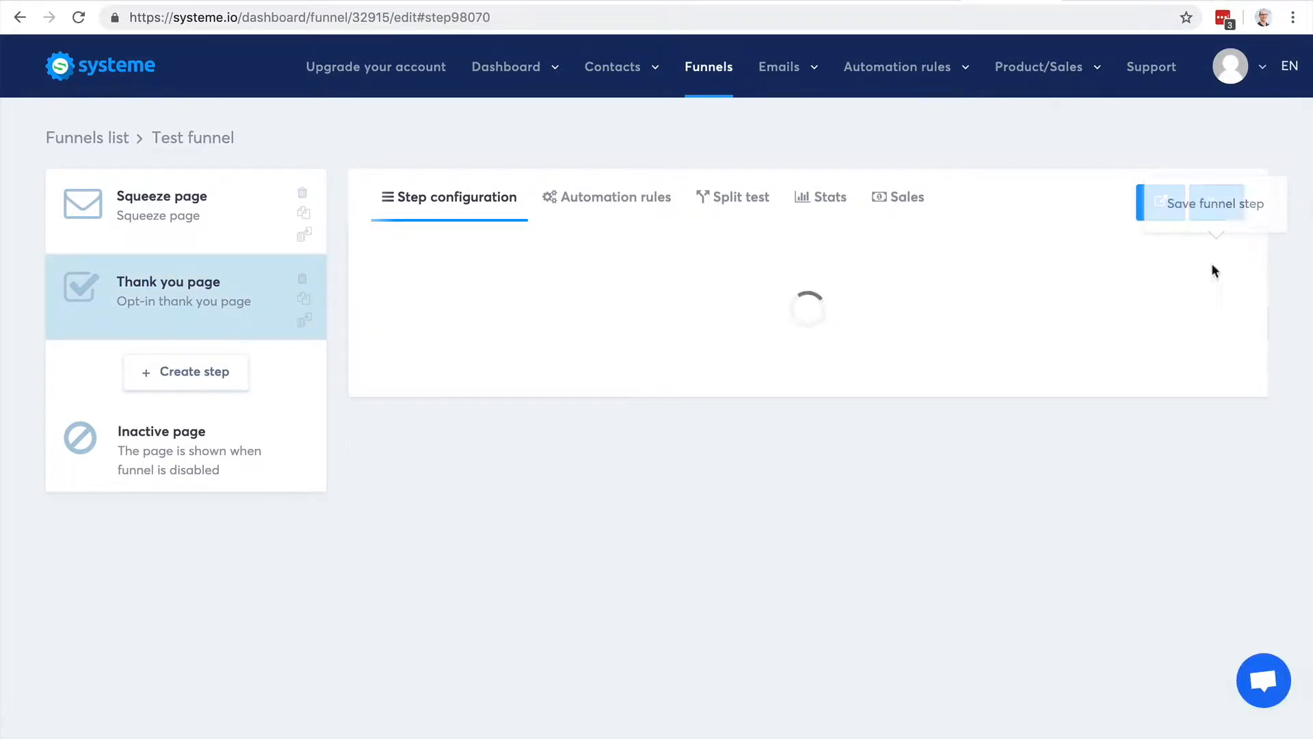
{"action": "mouse_move", "coordinate": [183, 216]}
{"action": "left_mouse_down"}
{"action": "mouse_move", "coordinate": [176, 299]}
{"action": "mouse_move", "coordinate": [176, 204]}
{"action": "left_mouse_up"}
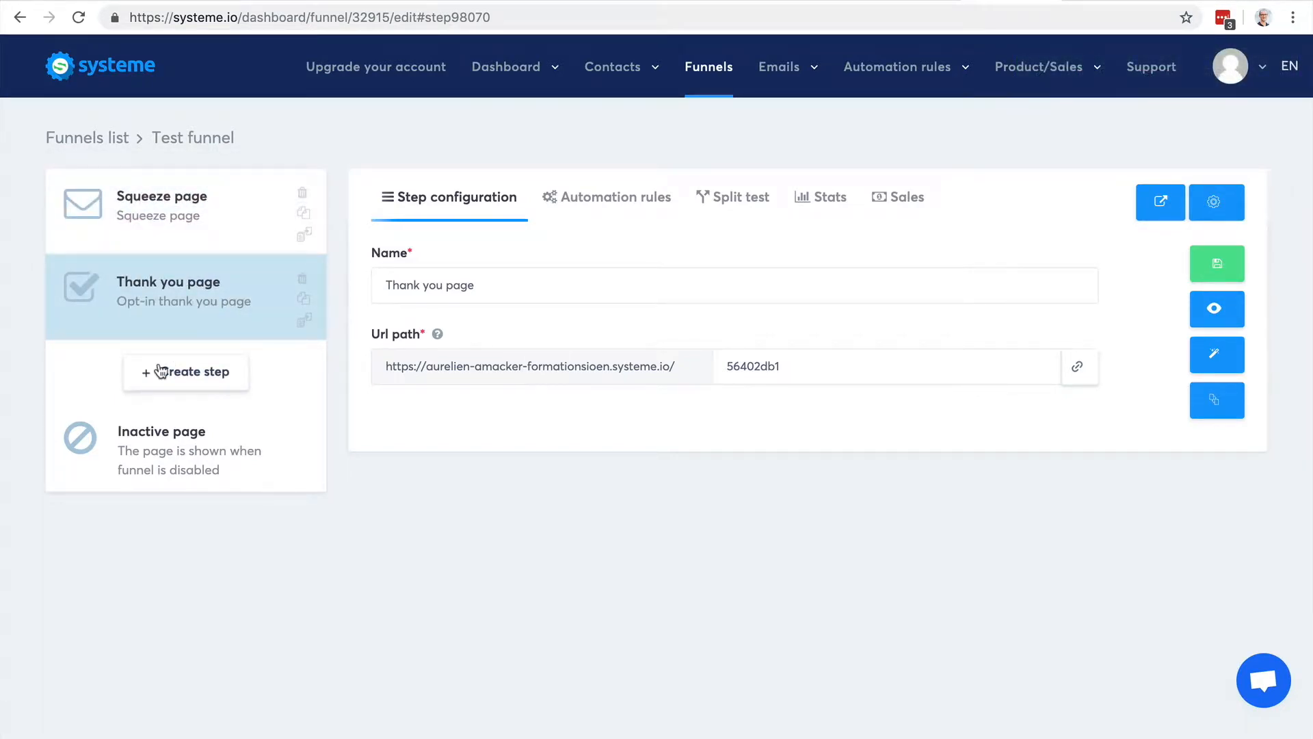
Step: Open the funnel's Inactive page in the page editor, save it and exit back to the funnel
{"action": "left_click", "coordinate": [162, 459]}
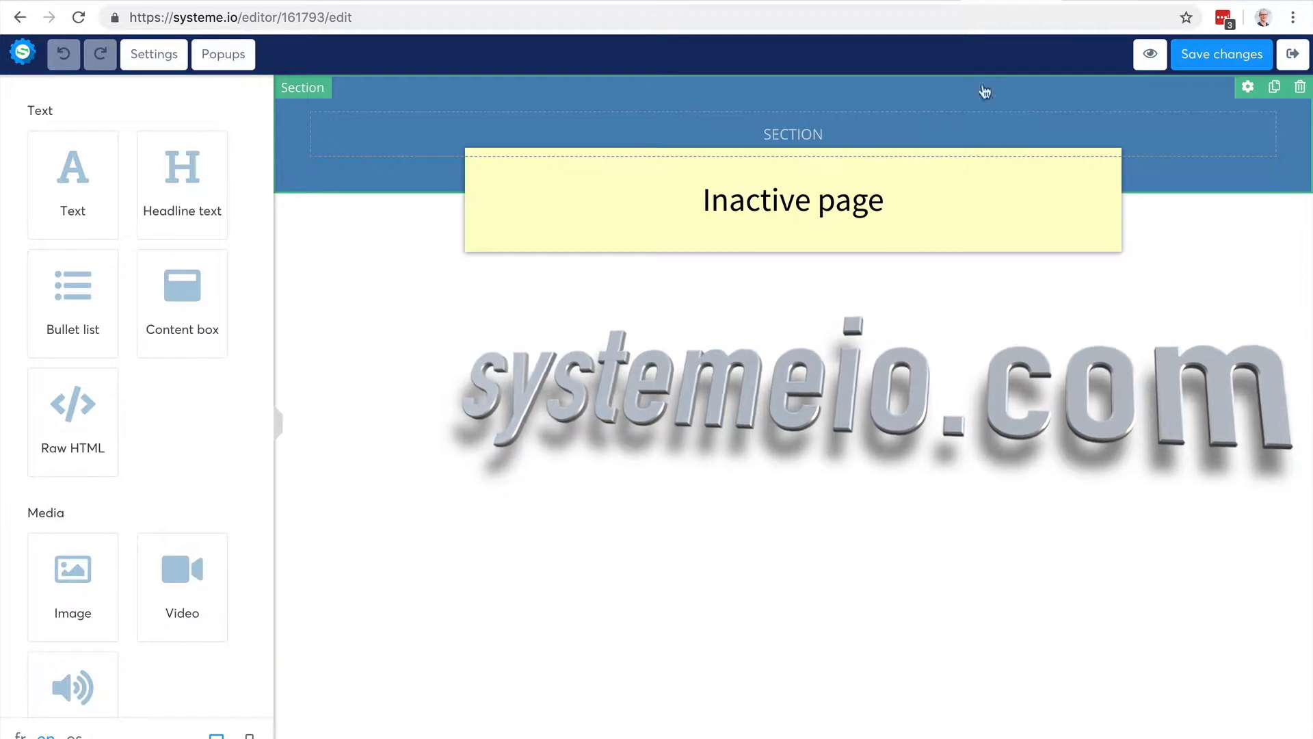
{"action": "left_click", "coordinate": [1217, 54]}
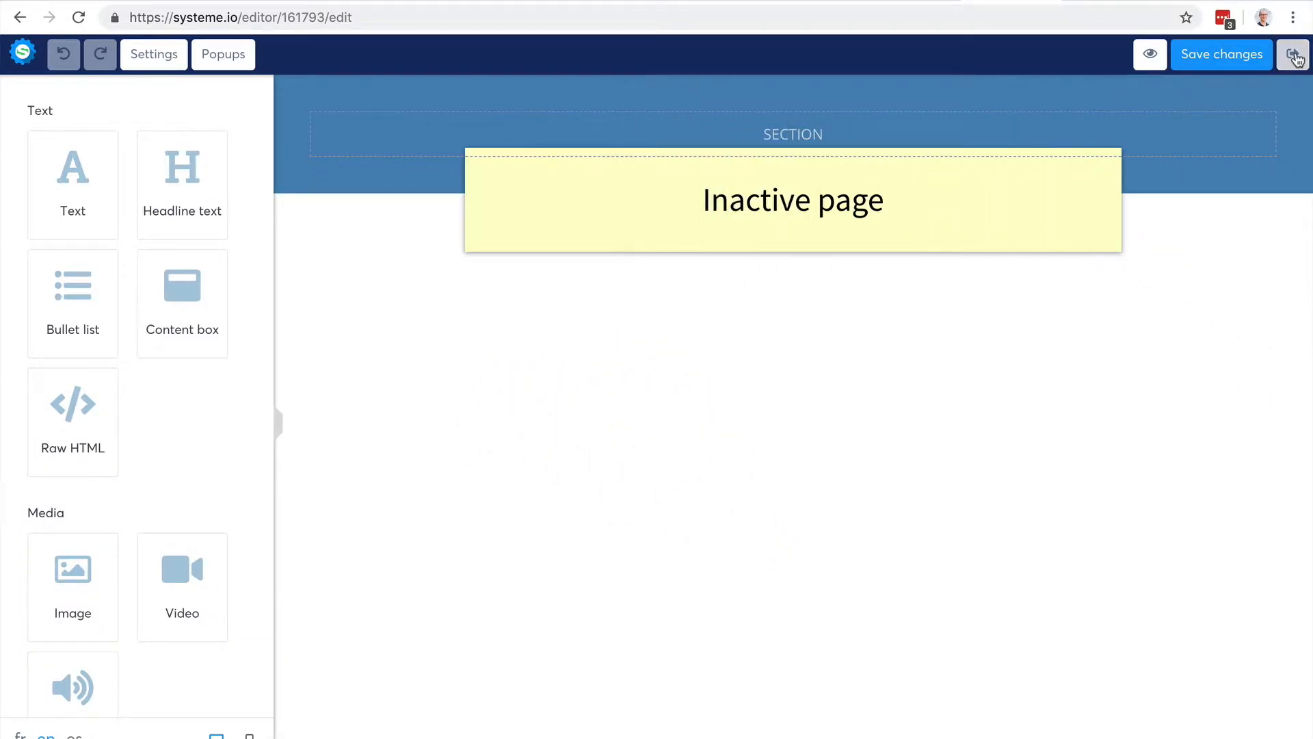
{"action": "left_click", "coordinate": [1295, 56]}
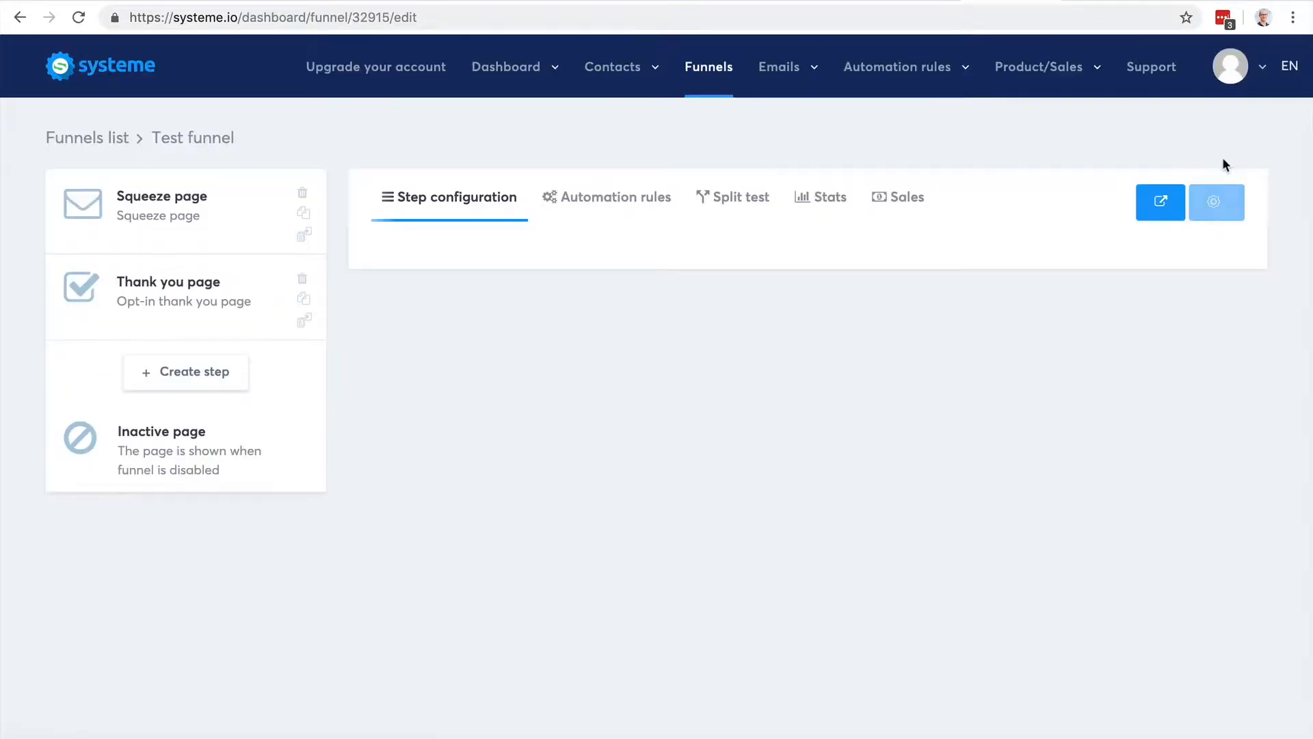
Step: View the funnel's name and domain settings and close them without saving
{"action": "left_click", "coordinate": [1214, 201]}
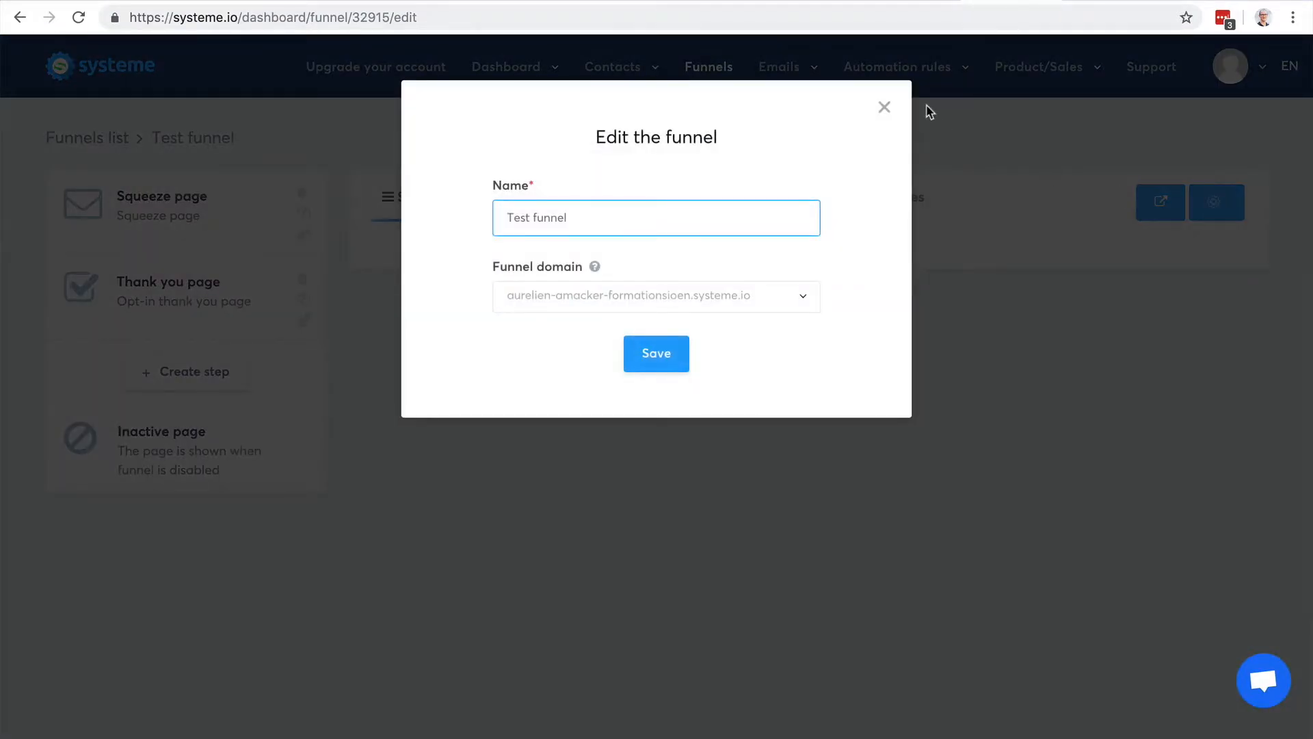
{"action": "left_click", "coordinate": [884, 107]}
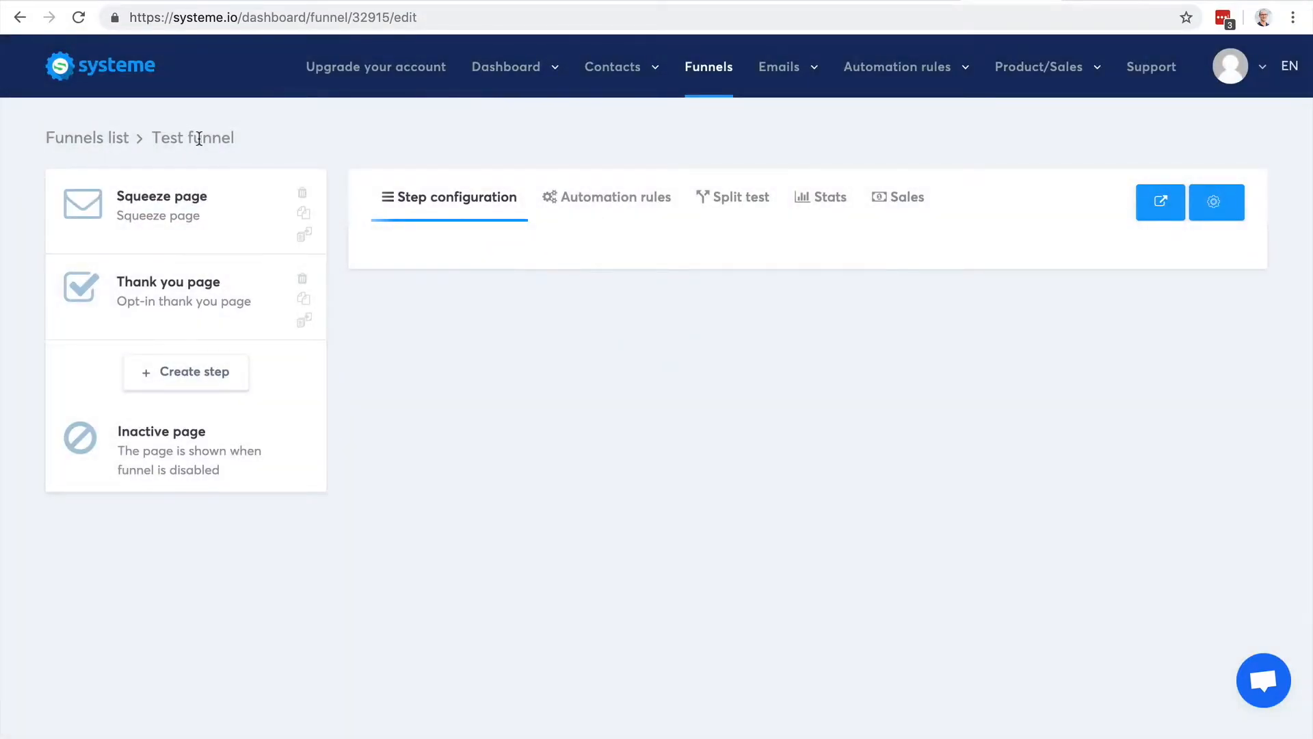
Step: Check which domains are available for Test funnel in its settings and close them without changes
{"action": "left_click", "coordinate": [1216, 204]}
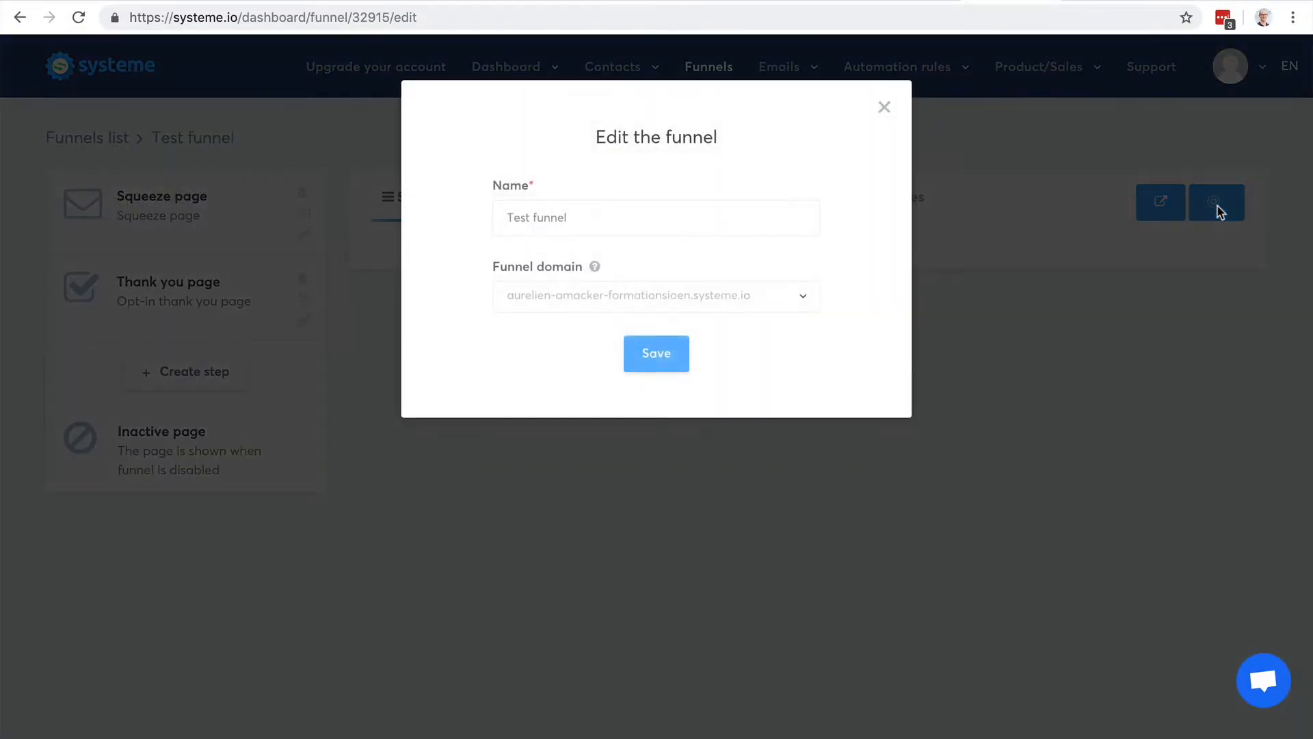
{"action": "left_click", "coordinate": [784, 306]}
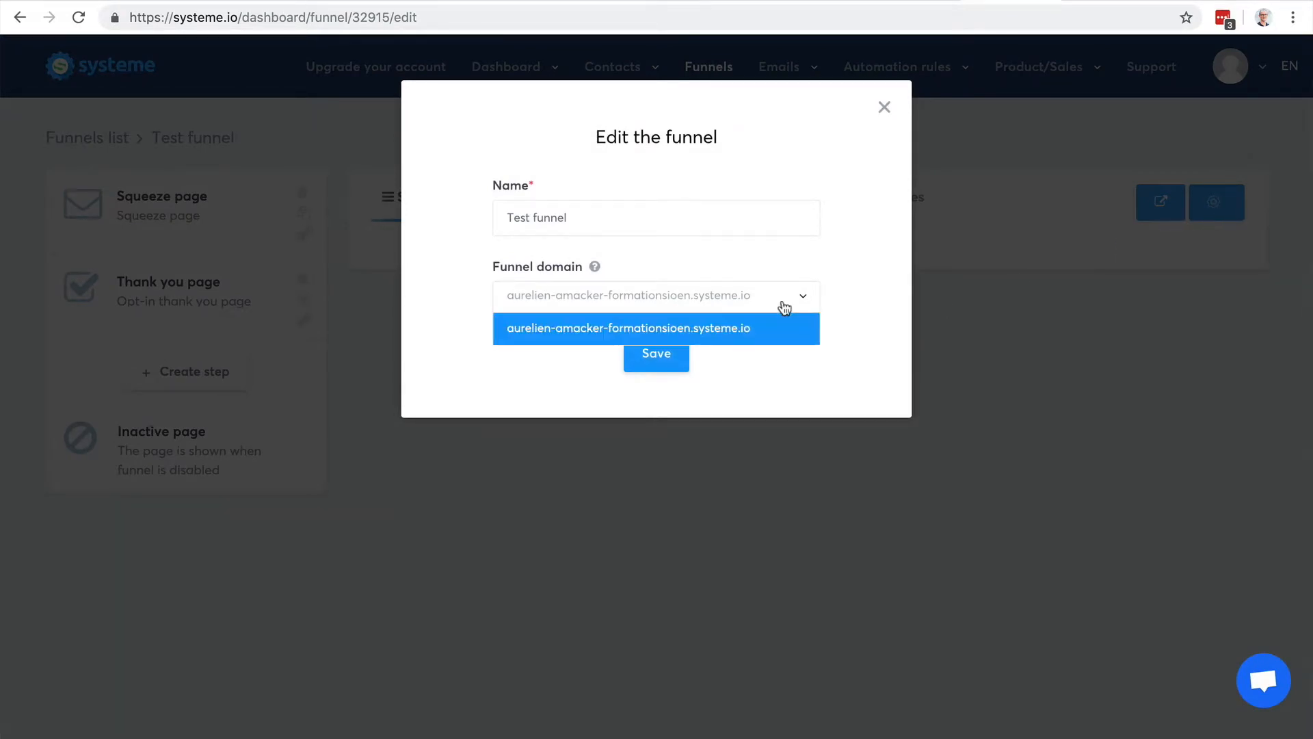
{"action": "left_click", "coordinate": [830, 299]}
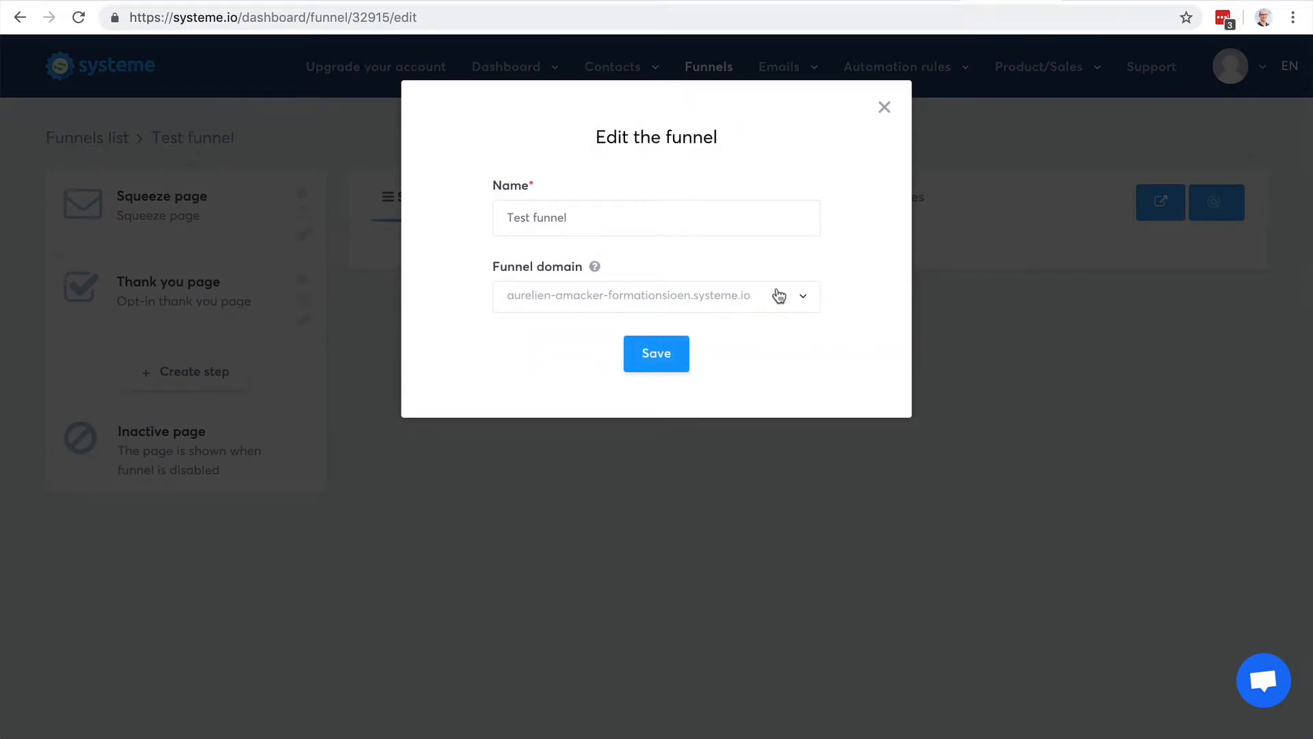
{"action": "left_click", "coordinate": [885, 111]}
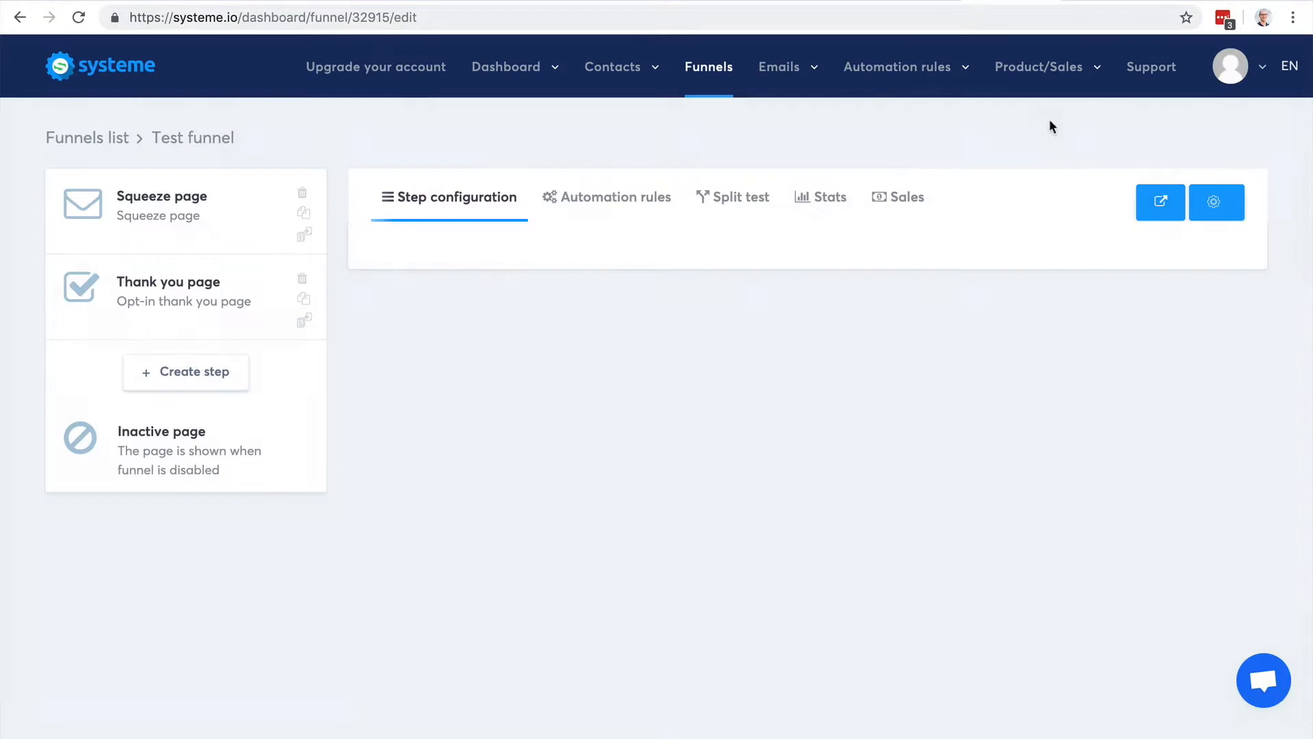
{"action": "left_click", "coordinate": [1262, 69]}
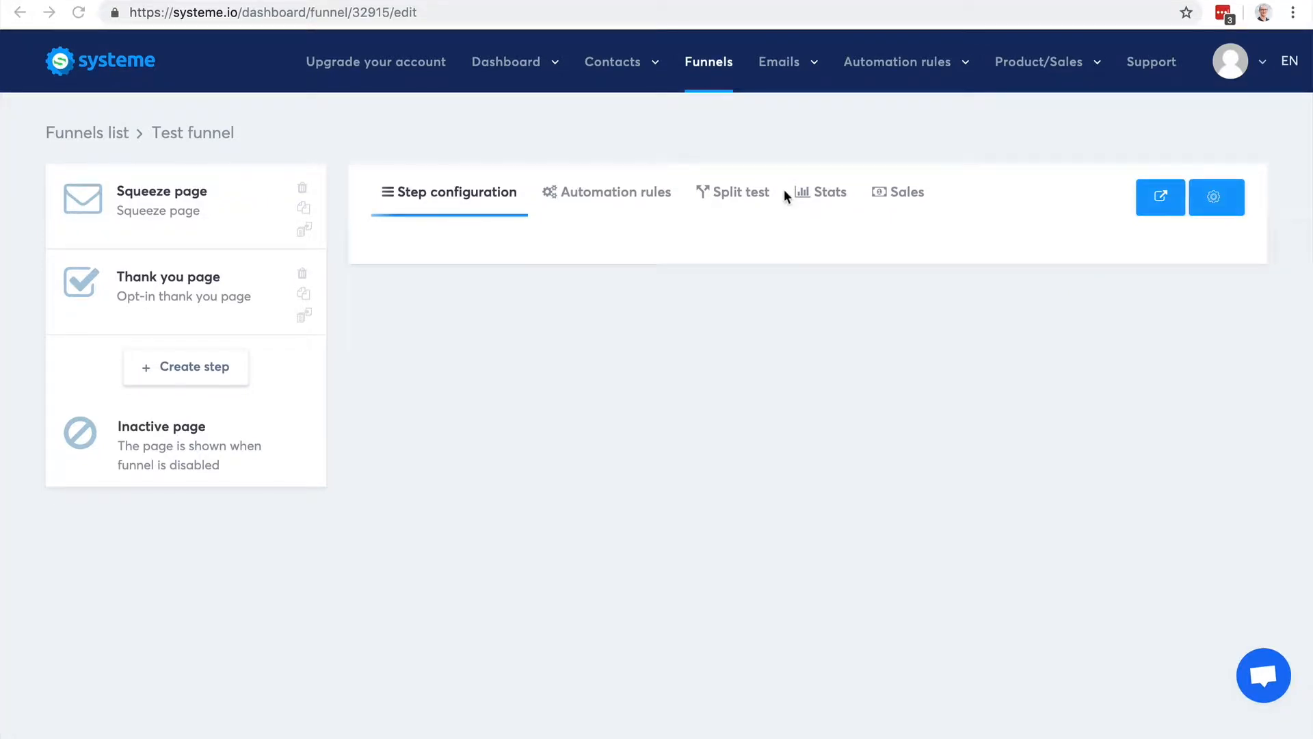
Step: Create a funnel named "List building" with the goal Build an audience and the currency U.S. Dollar
{"action": "left_click", "coordinate": [711, 63]}
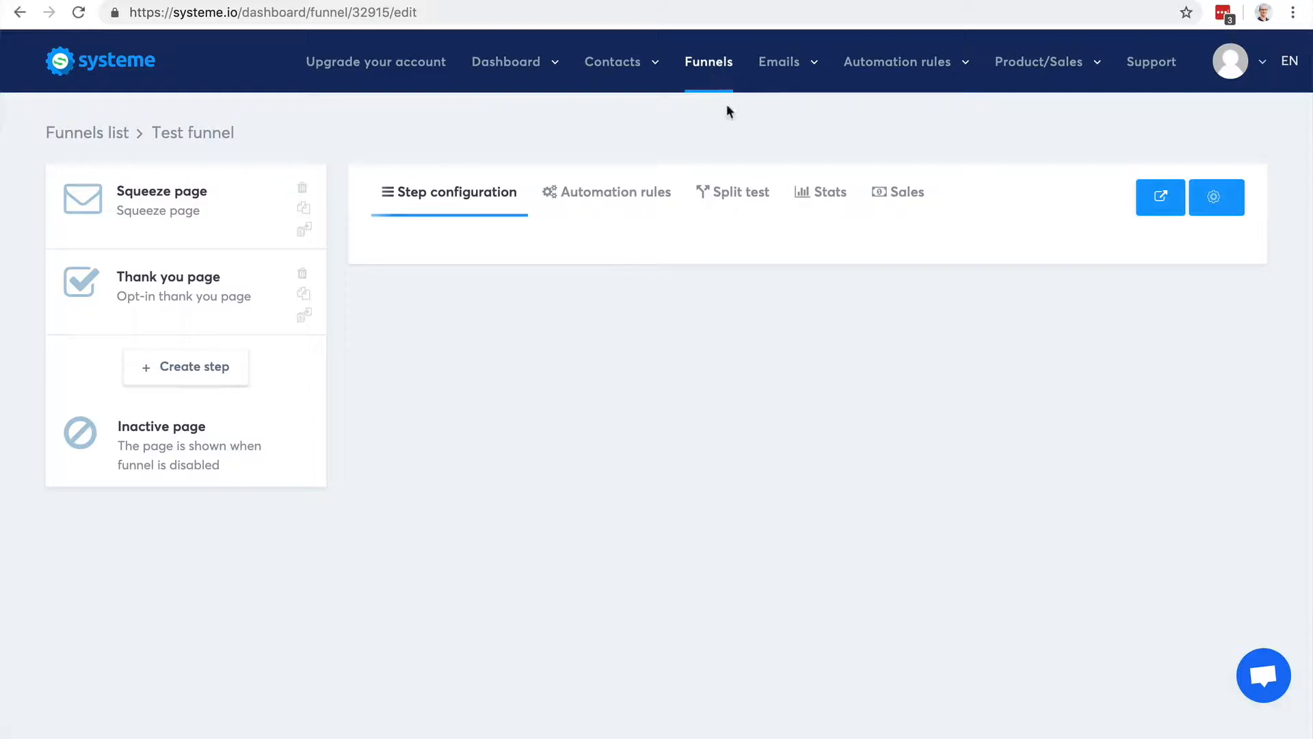
{"action": "left_click", "coordinate": [705, 65]}
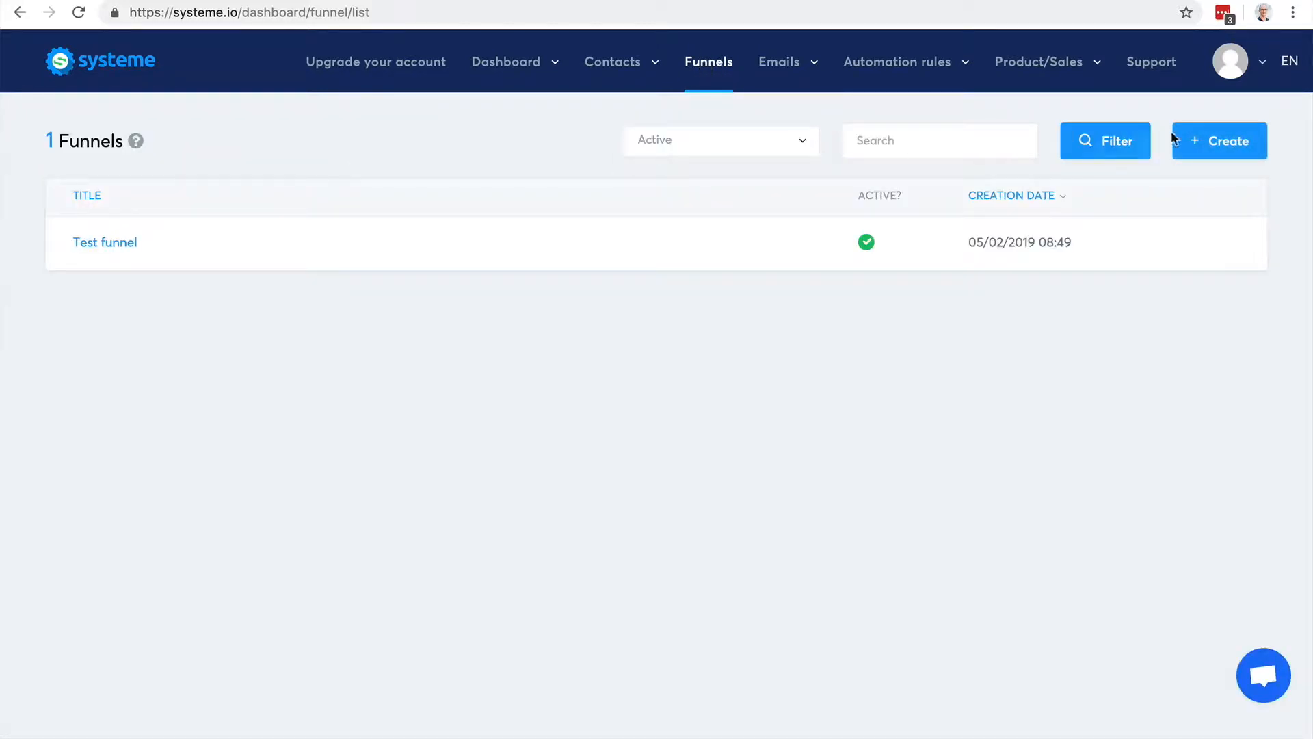
{"action": "left_click", "coordinate": [1232, 142]}
{"action": "left_click", "coordinate": [475, 199]}
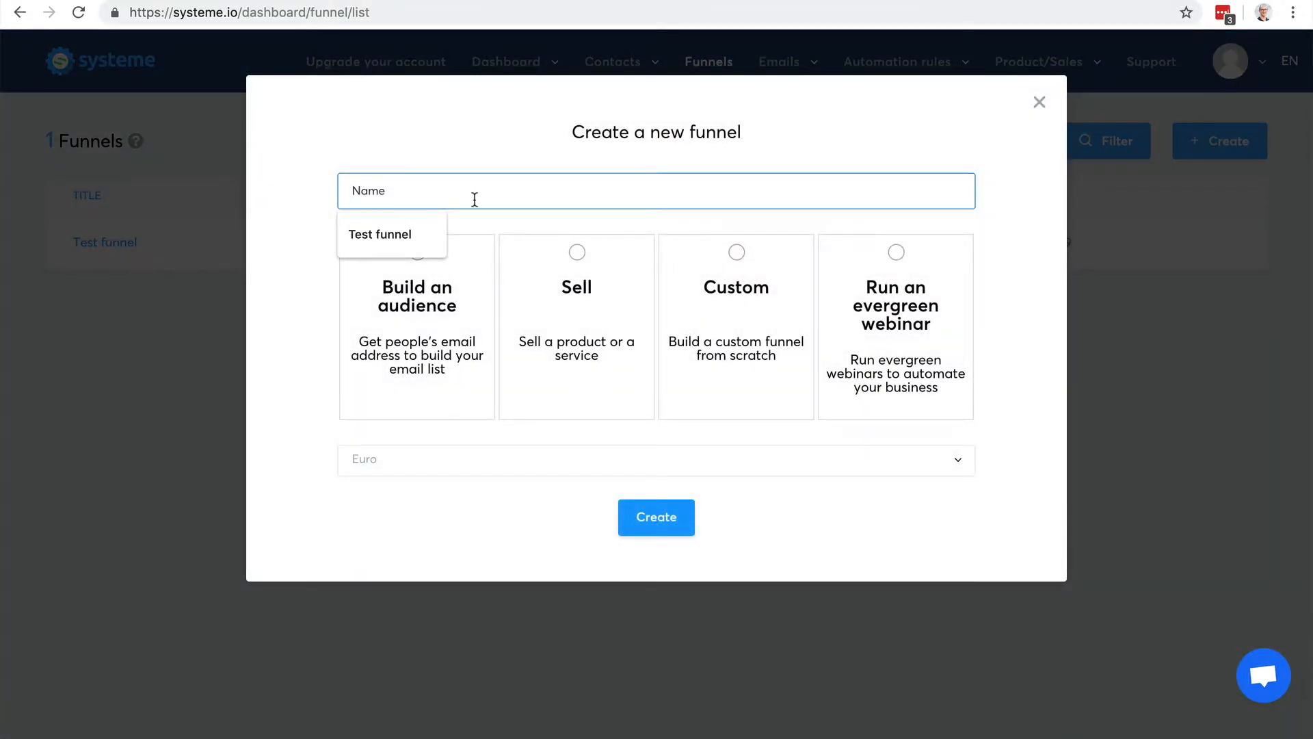
{"action": "type", "text": "List building"}
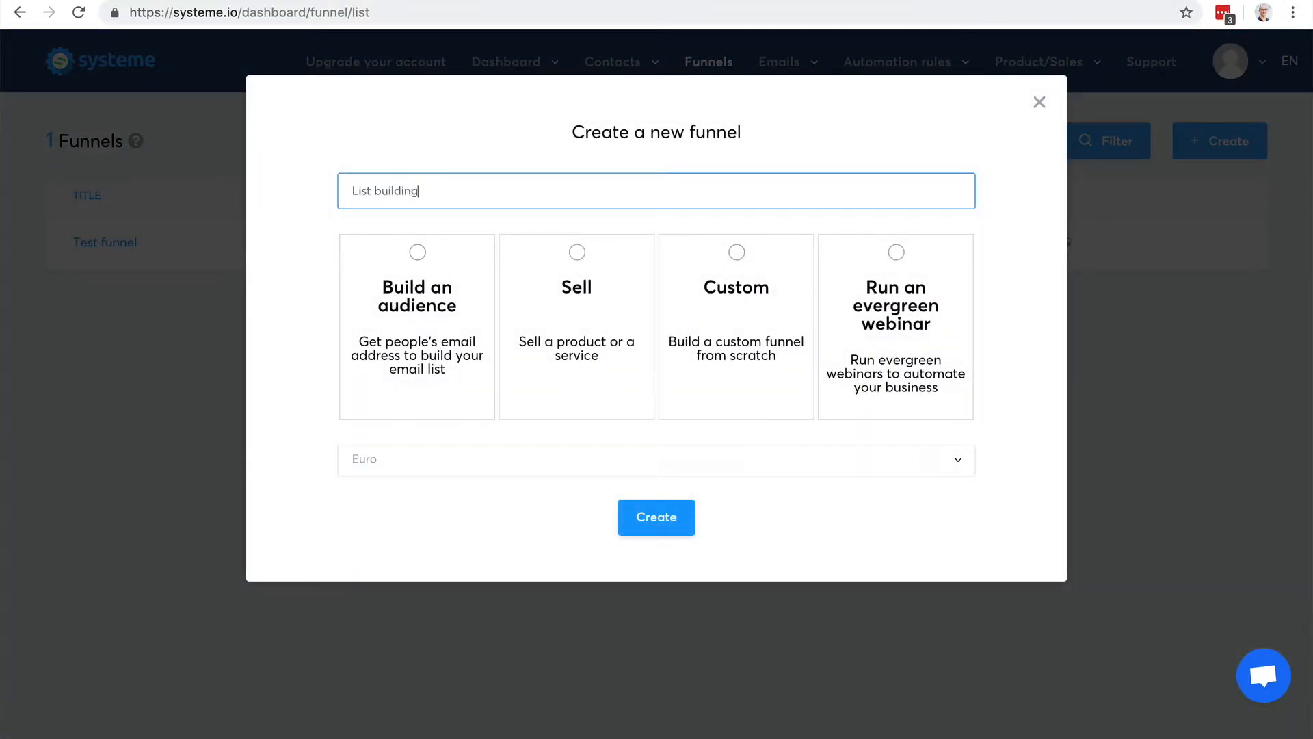
{"action": "left_click", "coordinate": [416, 253]}
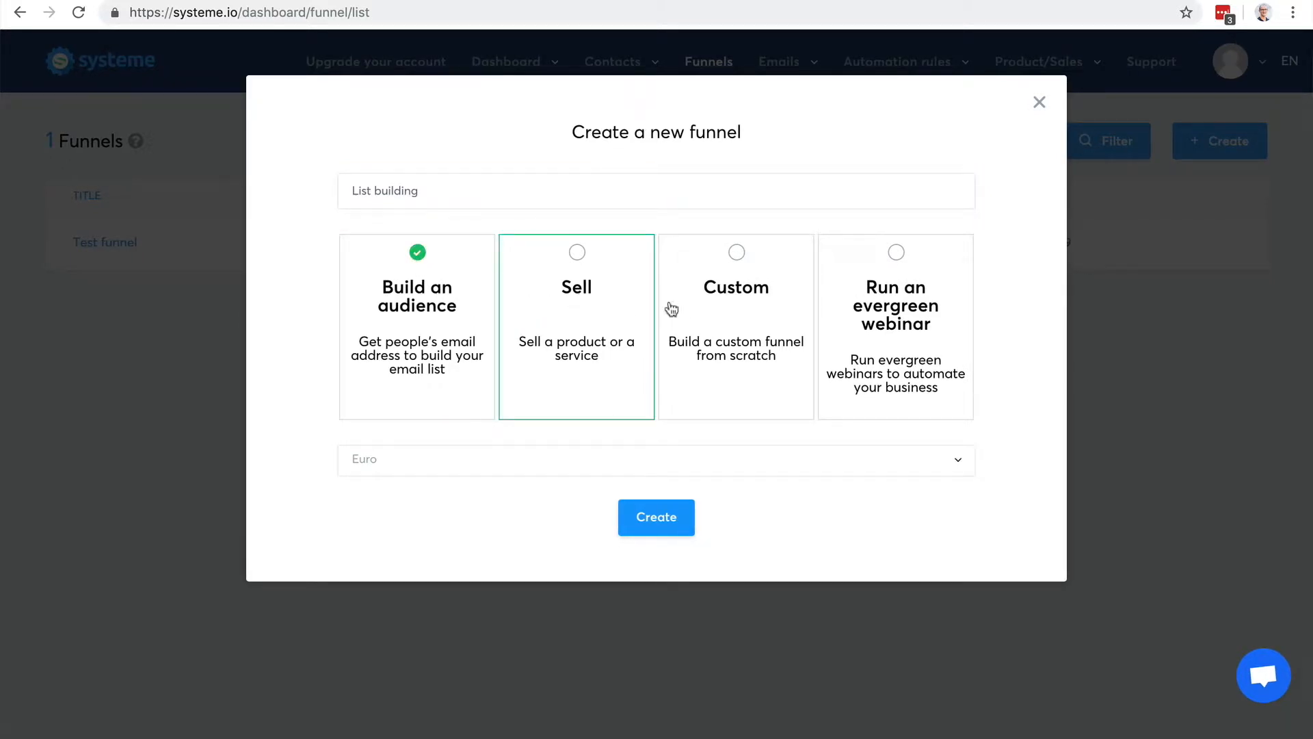
{"action": "left_click", "coordinate": [895, 469]}
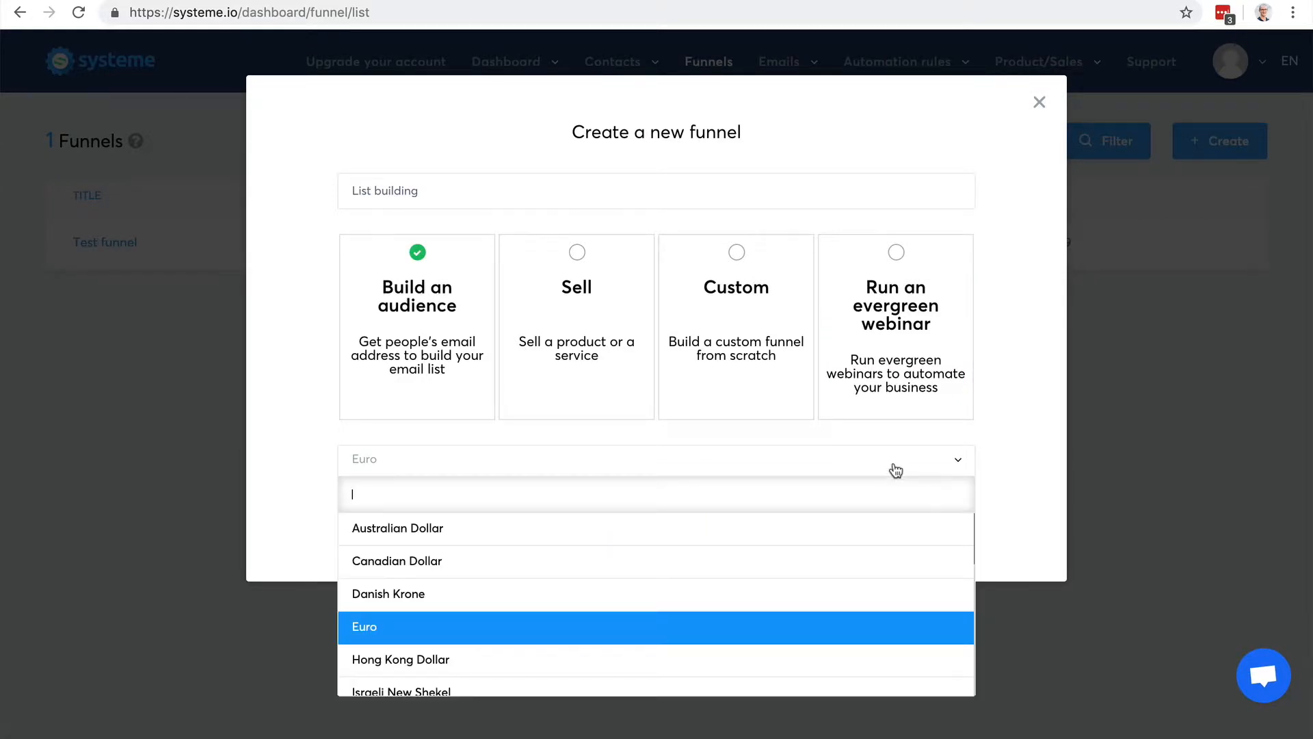
{"action": "type", "text": "U.S"}
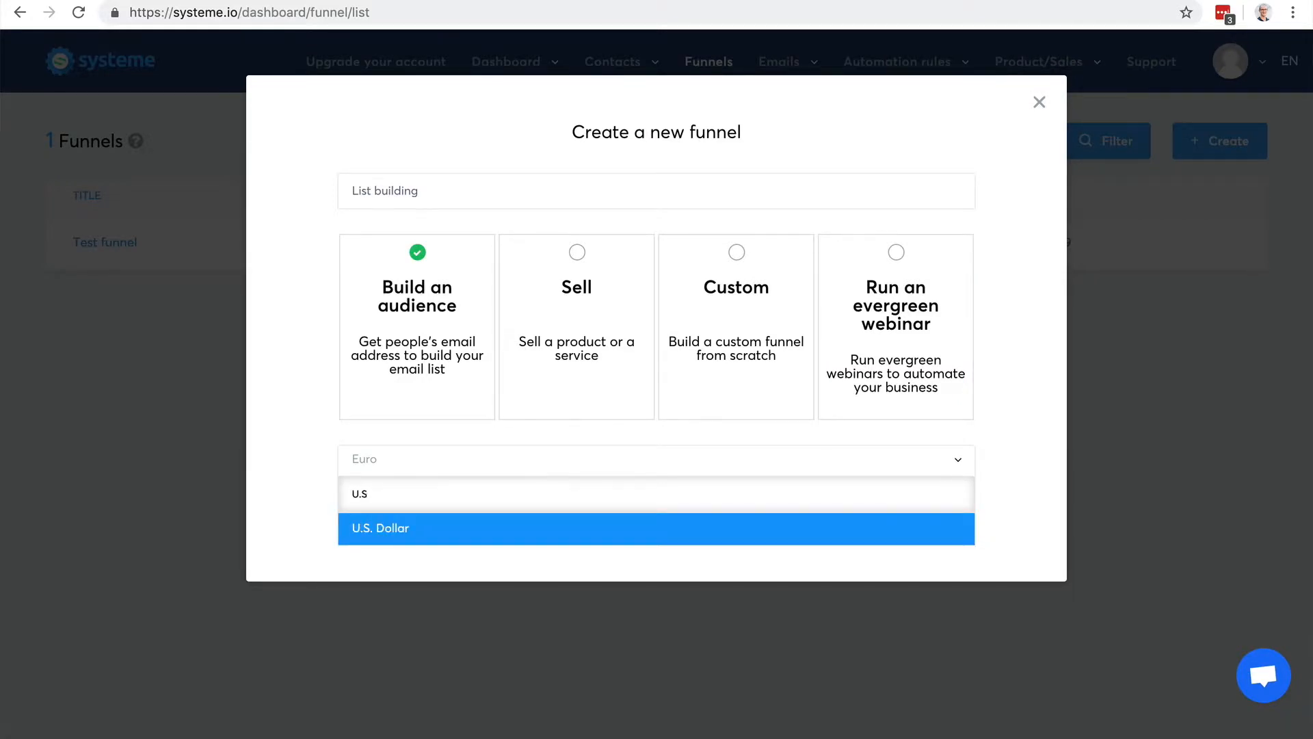
{"action": "key", "text": "Return"}
{"action": "left_click", "coordinate": [663, 513]}
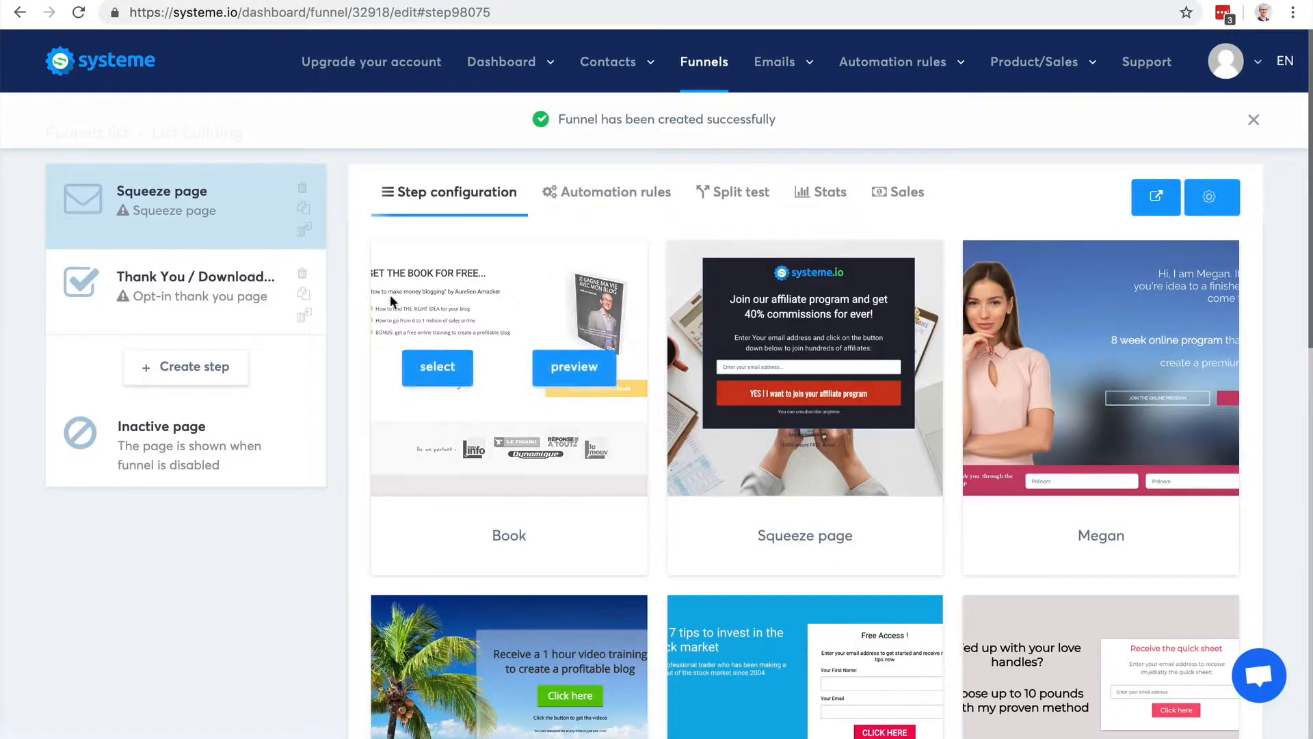
Step: Choose a page template for the Squeeze page step and the "Opt-in thank you page" template for the Thank You / Download step
{"action": "scroll", "coordinate": [1230, 313], "scroll_direction": "down", "scroll_amount": 4}
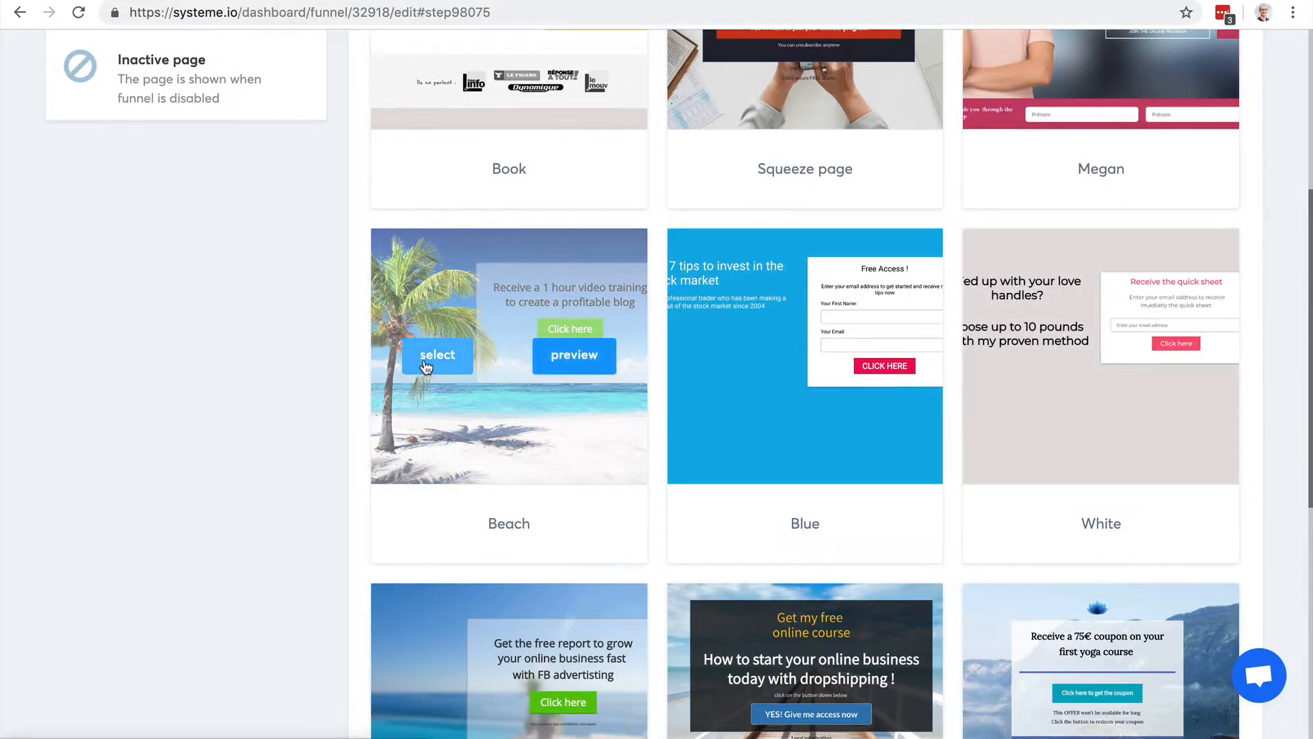
{"action": "scroll", "coordinate": [855, 380], "scroll_direction": "down", "scroll_amount": 2}
{"action": "scroll", "coordinate": [855, 379], "scroll_direction": "down", "scroll_amount": 2}
{"action": "left_click", "coordinate": [714, 452]}
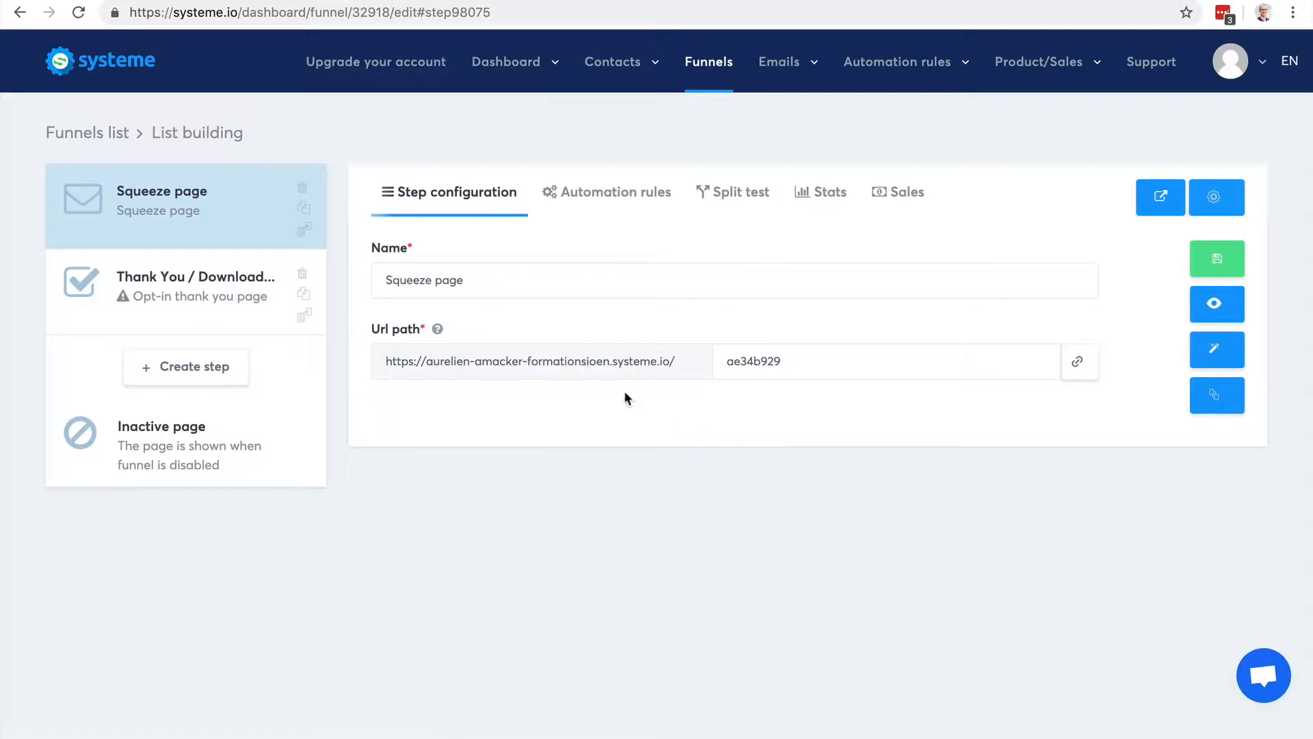
{"action": "left_click", "coordinate": [210, 303]}
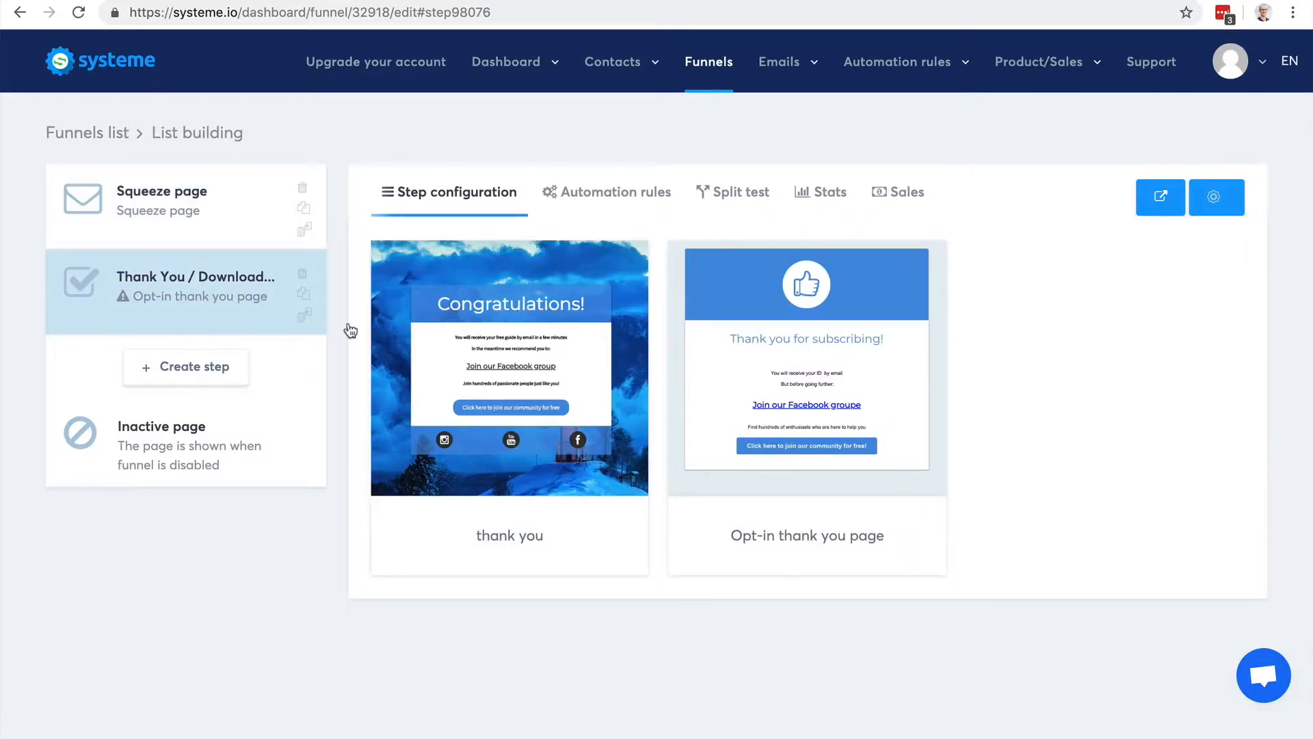
{"action": "mouse_move", "coordinate": [752, 417]}
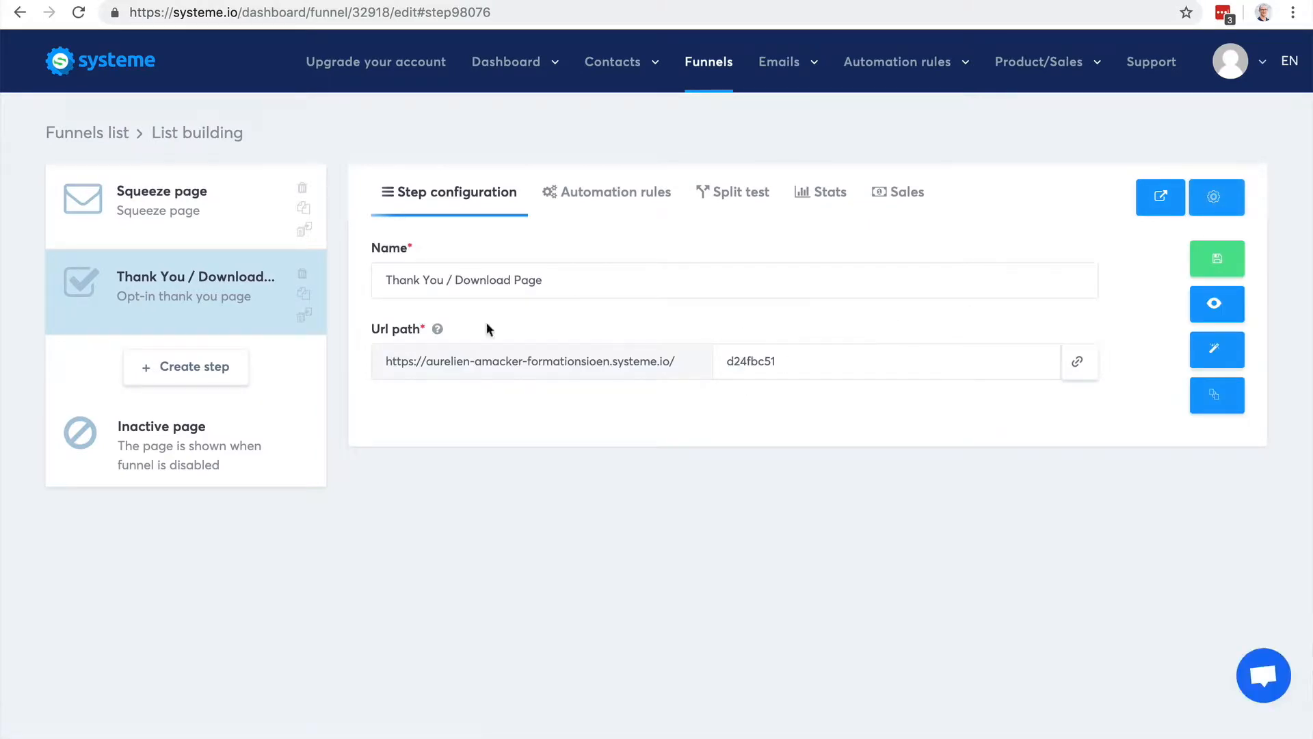
Step: Add an automation rule to the Squeeze page step that tags form subscribers with Blog-leads, and save the rule
{"action": "left_click", "coordinate": [215, 223]}
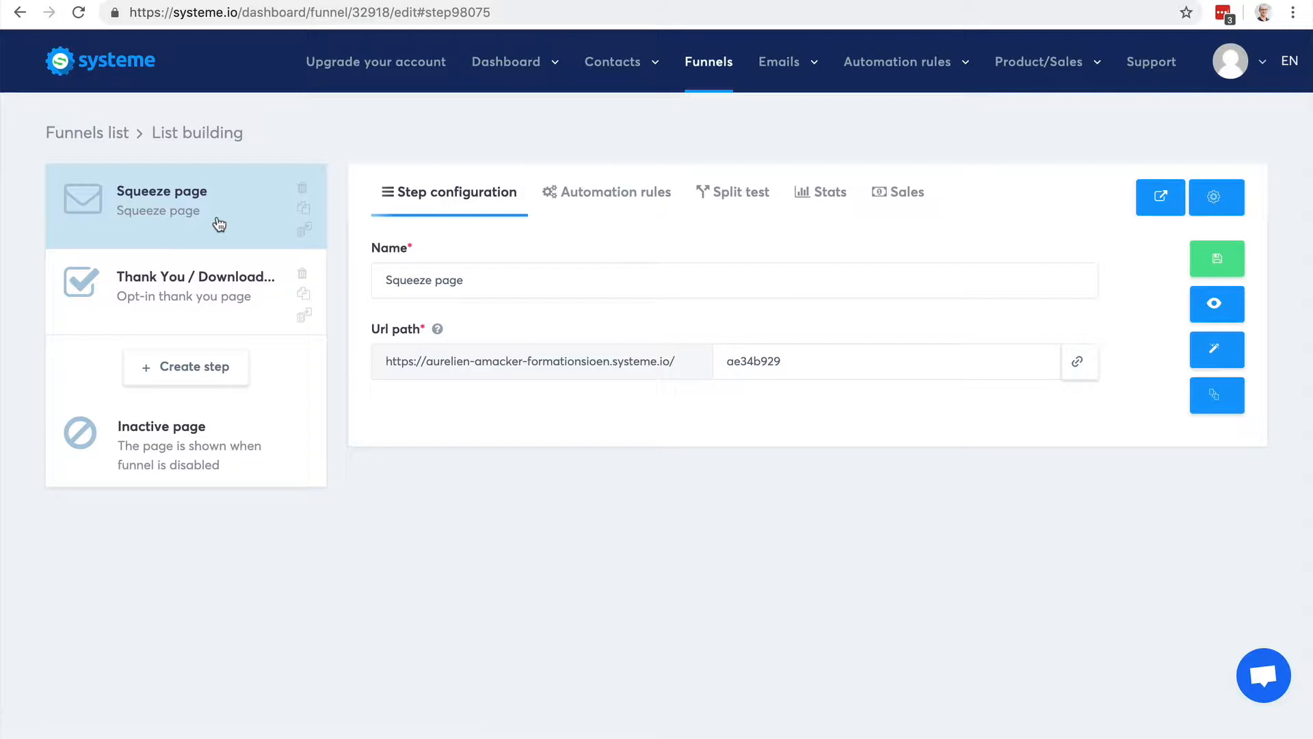
{"action": "left_click", "coordinate": [597, 195]}
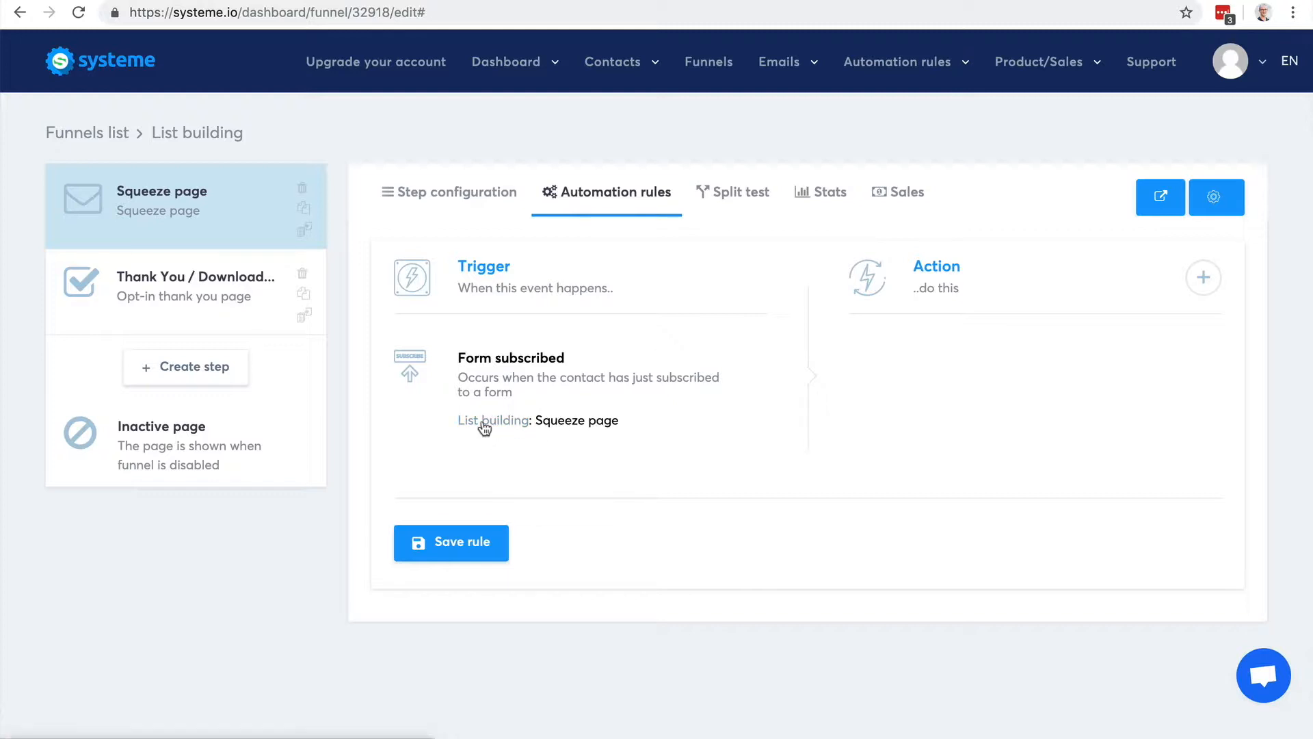
{"action": "left_click", "coordinate": [1201, 278]}
{"action": "scroll", "coordinate": [703, 280], "scroll_direction": "down", "scroll_amount": 1}
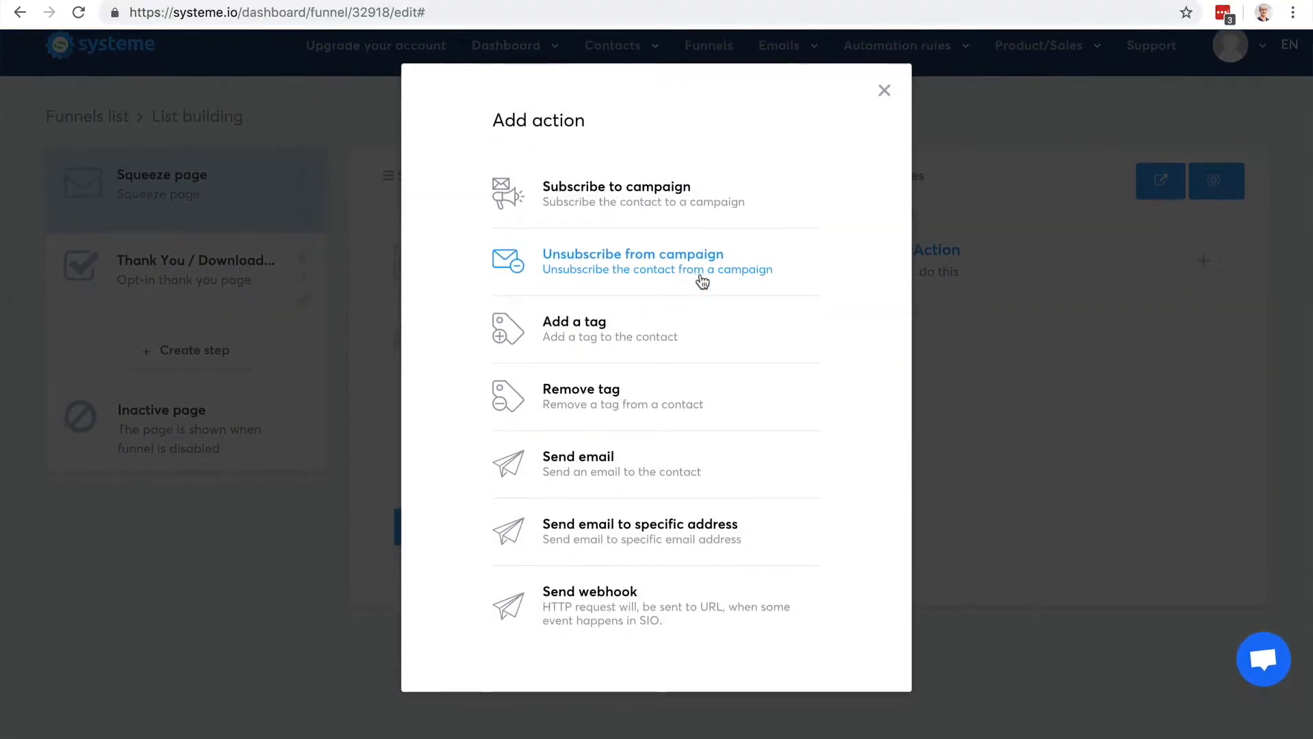
{"action": "scroll", "coordinate": [649, 239], "scroll_direction": "up", "scroll_amount": 1}
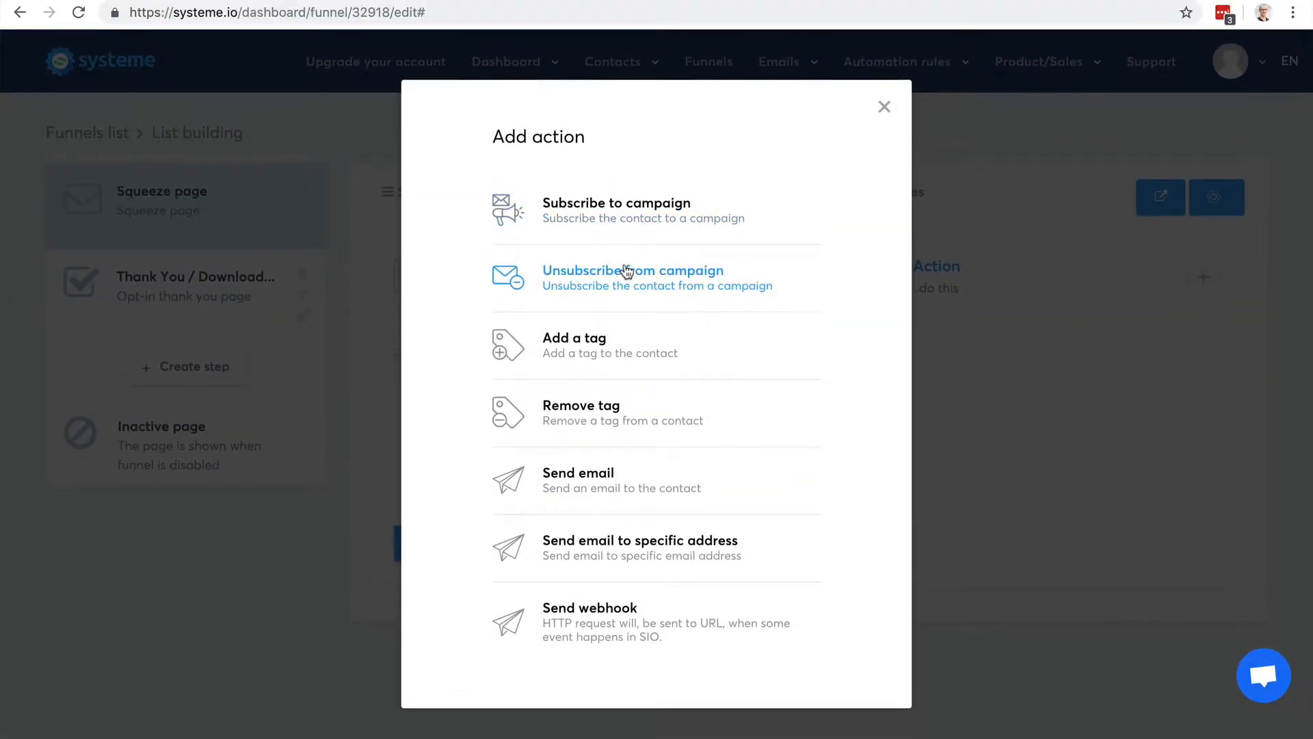
{"action": "left_click", "coordinate": [592, 350]}
{"action": "left_click", "coordinate": [1038, 446]}
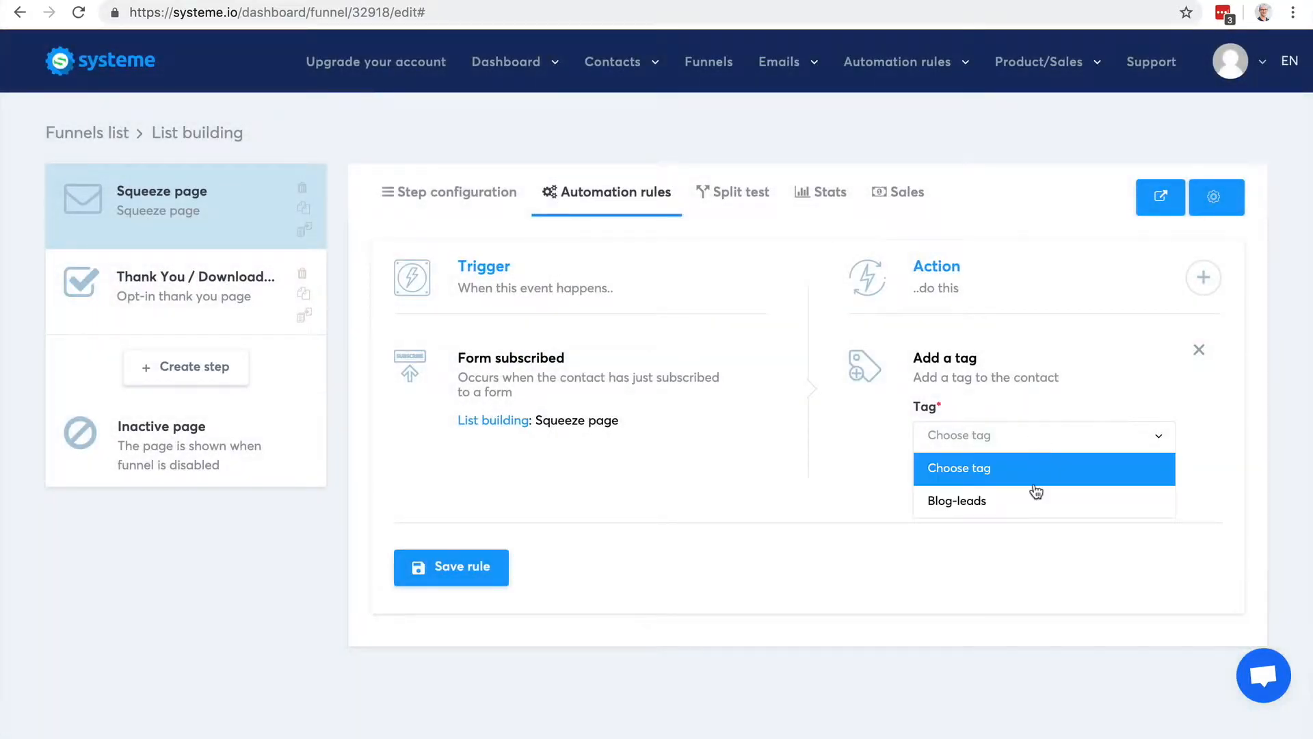
{"action": "left_click", "coordinate": [1035, 500]}
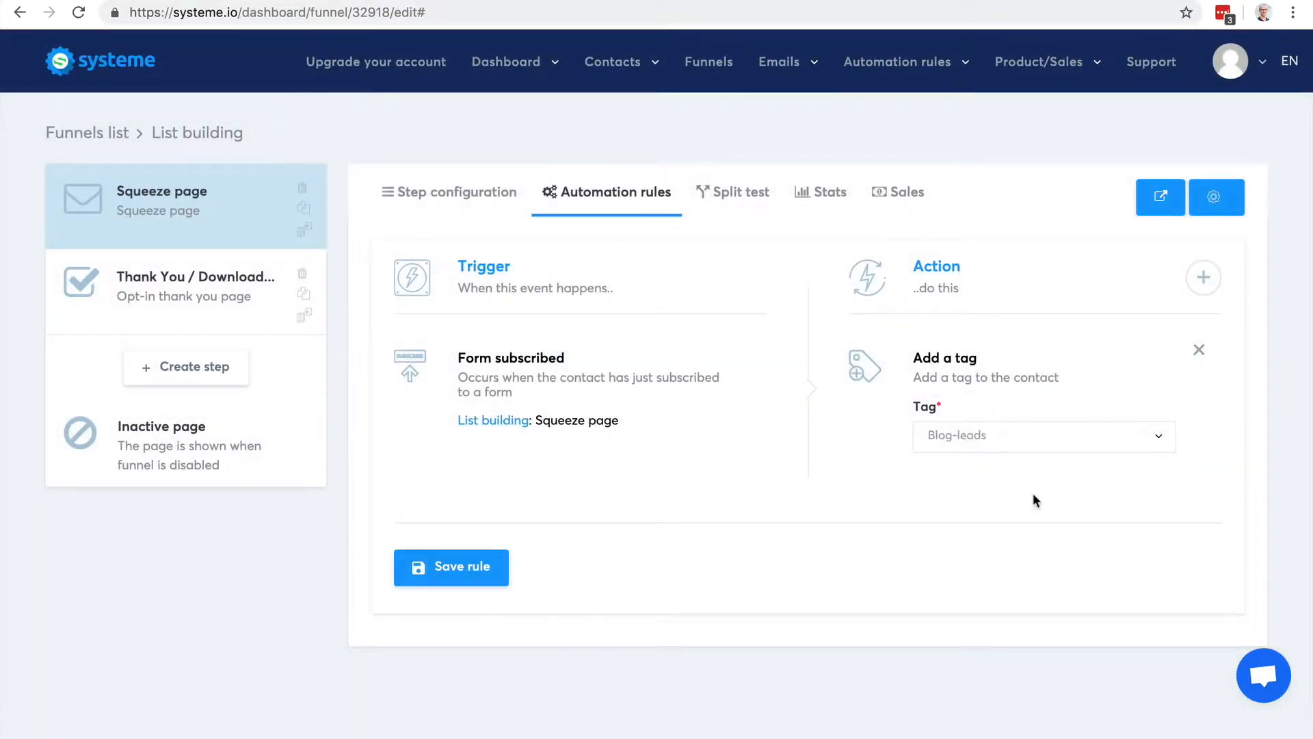
{"action": "left_click", "coordinate": [478, 568]}
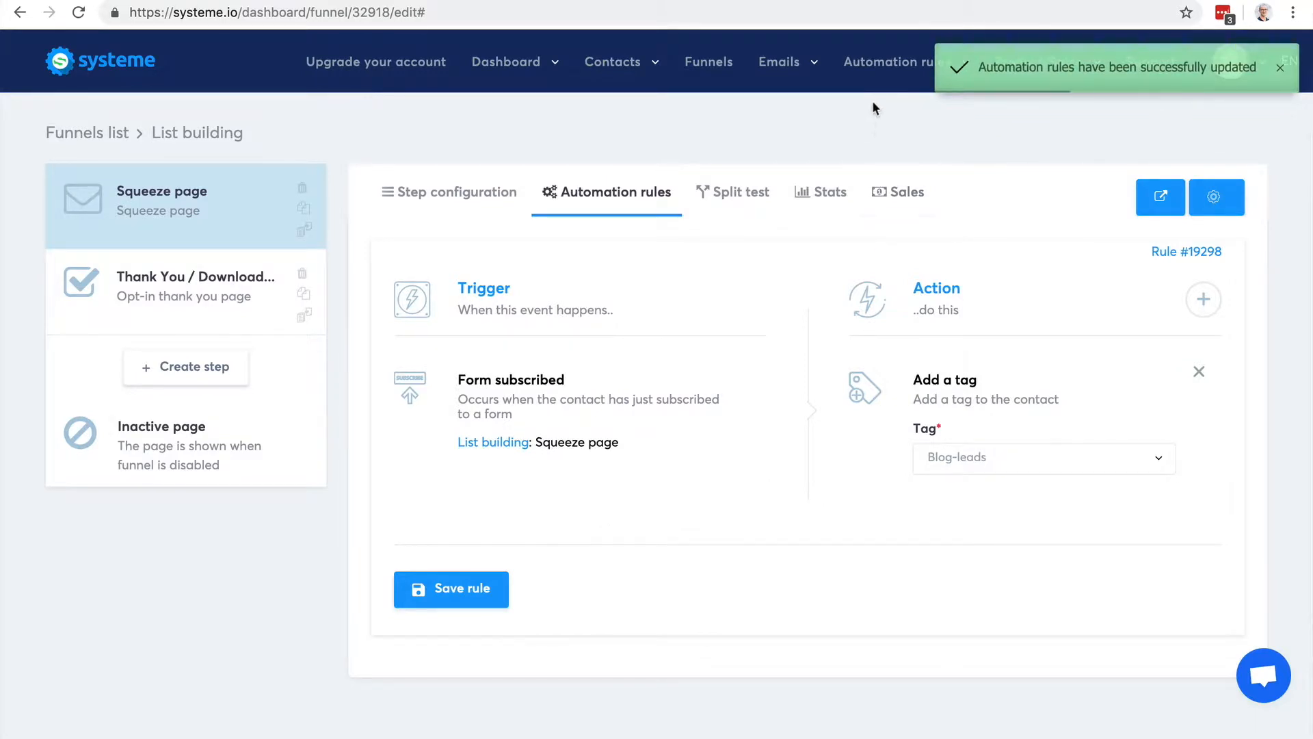
Step: Review the account-wide list of automation rules and return to the List building funnel
{"action": "mouse_move", "coordinate": [876, 77]}
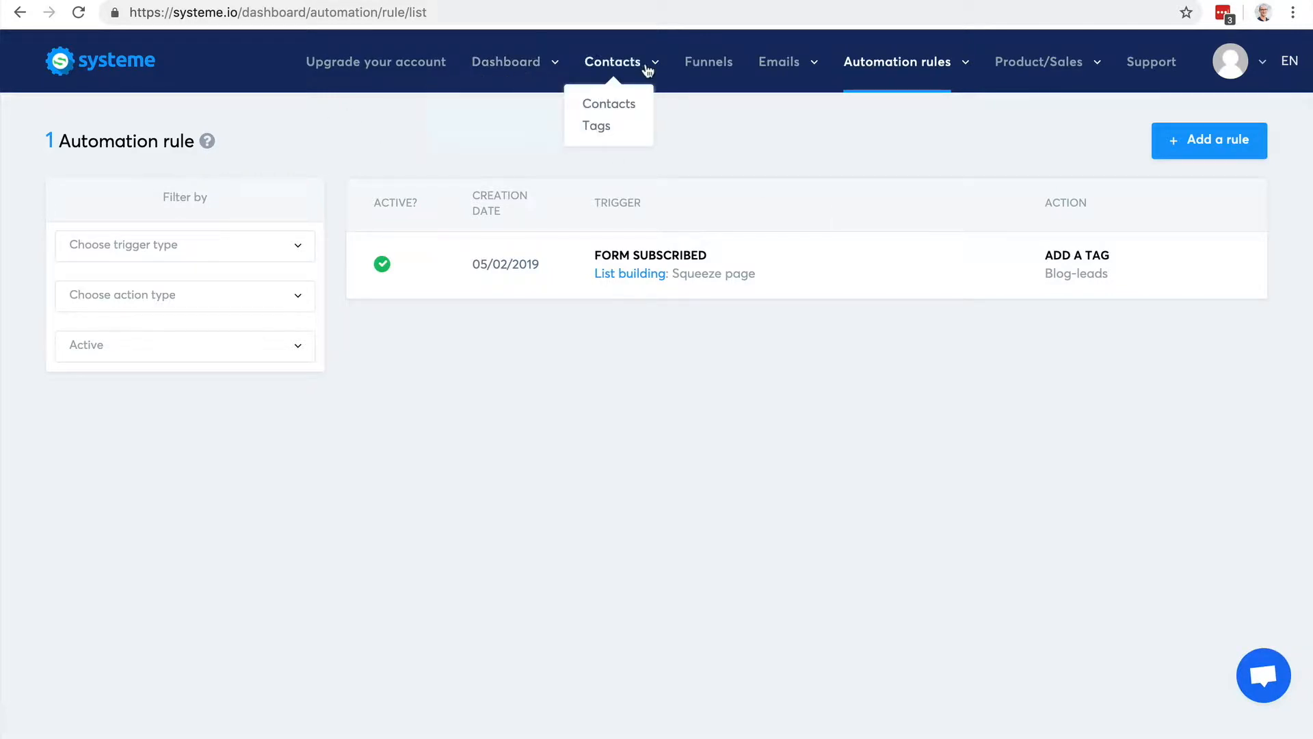
{"action": "left_click", "coordinate": [19, 13]}
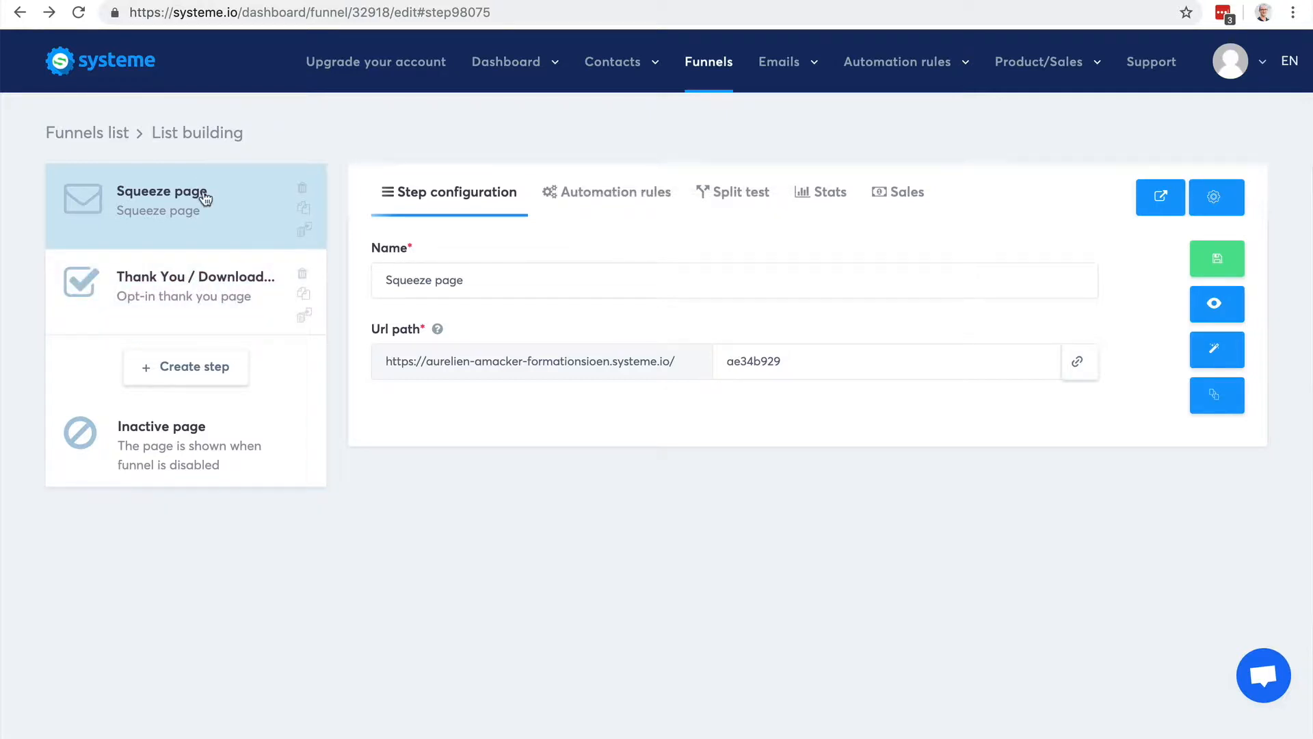
Step: Add a funnel step named "Optin form" with the step type Inline form
{"action": "left_click", "coordinate": [189, 366]}
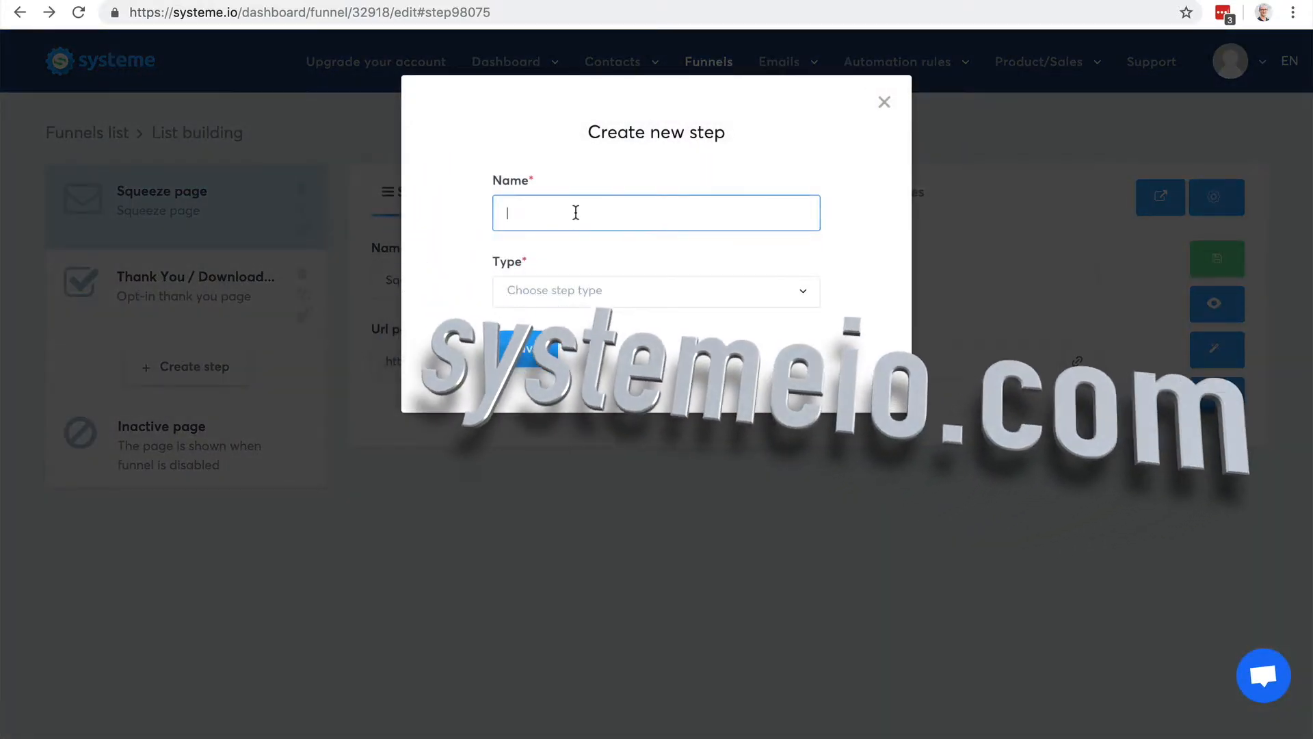
{"action": "type", "text": "Opt"}
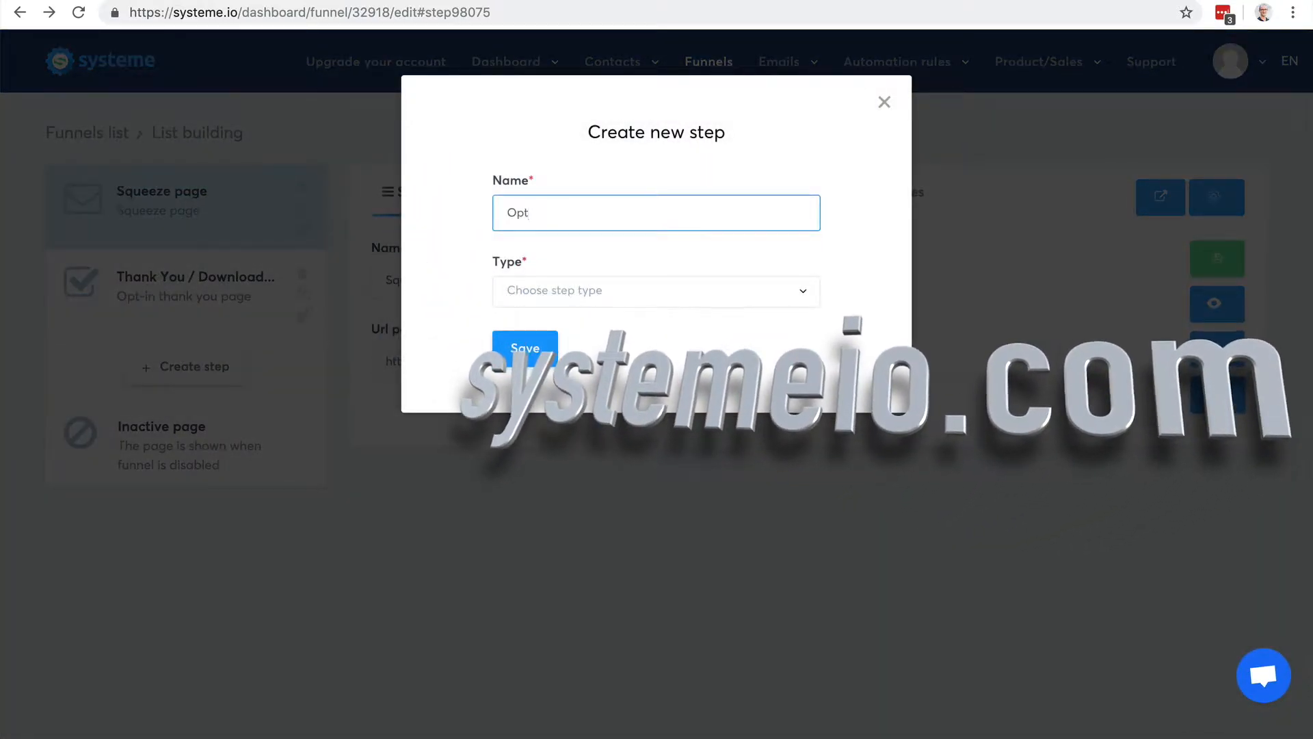
{"action": "type", "text": "in form"}
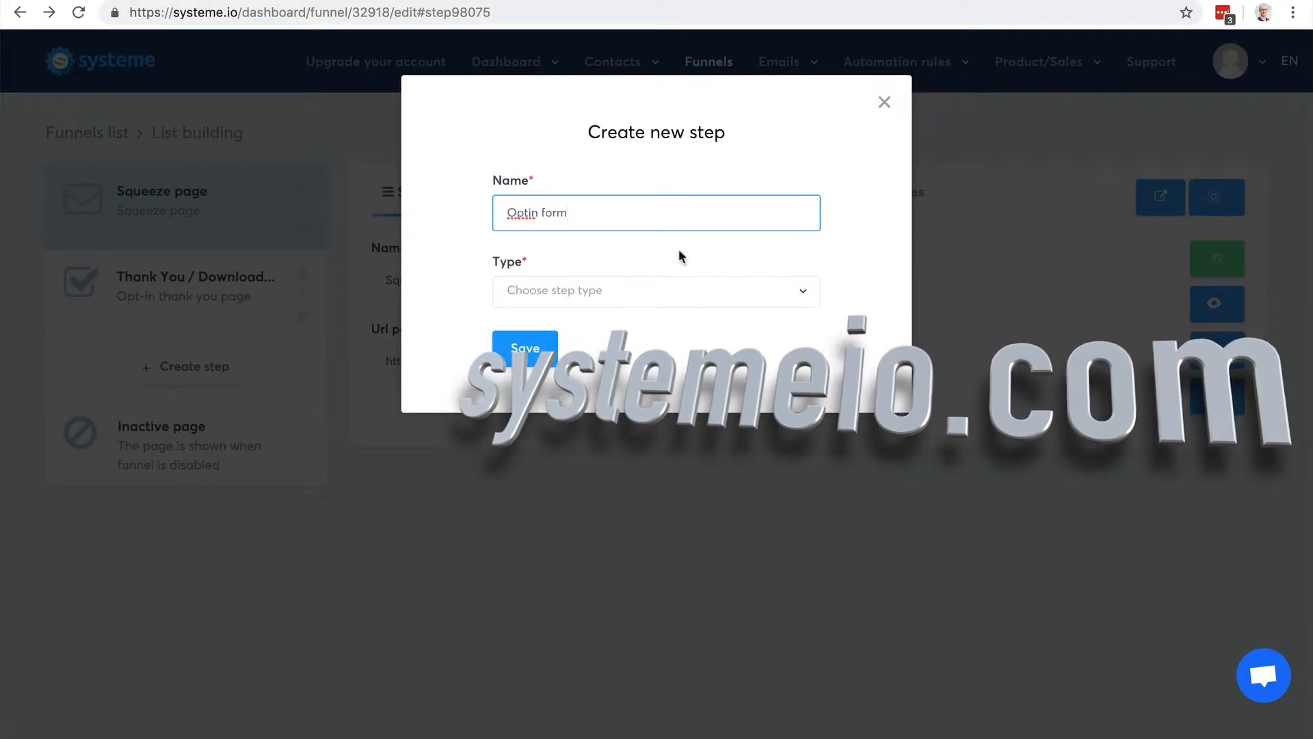
{"action": "left_click", "coordinate": [753, 298]}
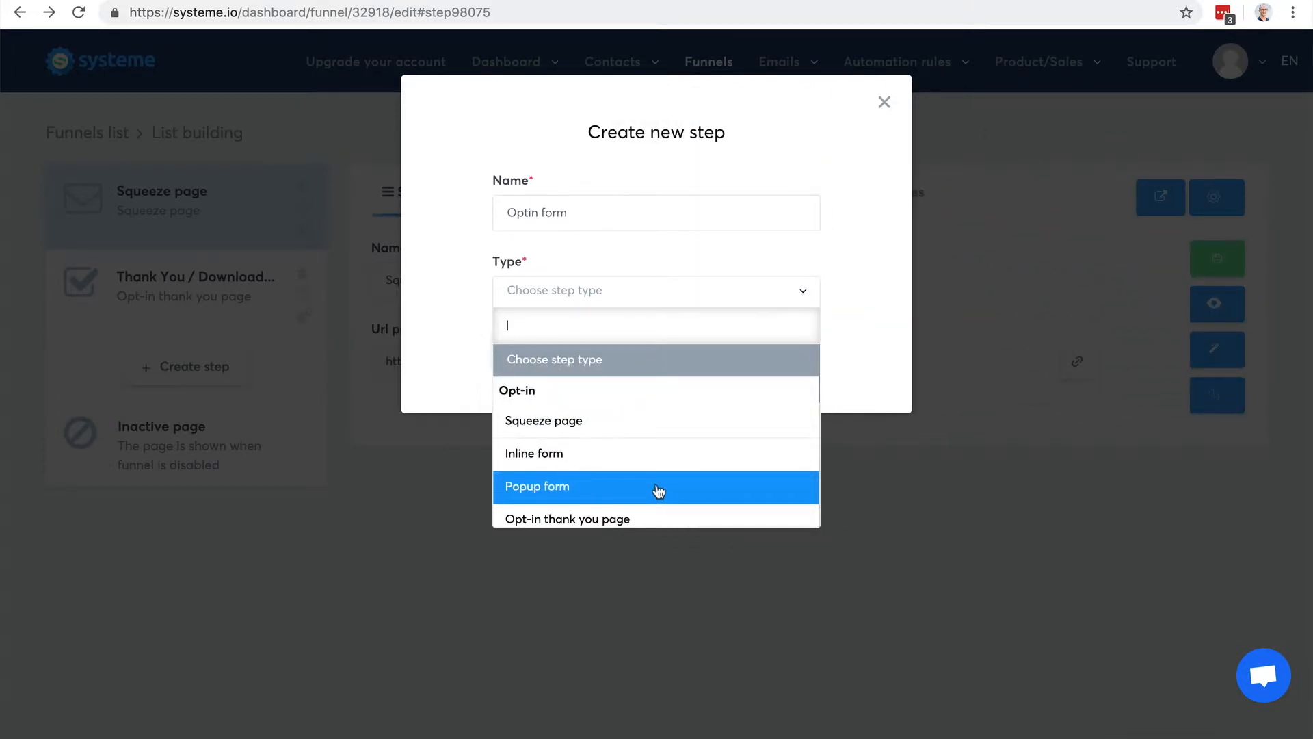
{"action": "left_click", "coordinate": [658, 461]}
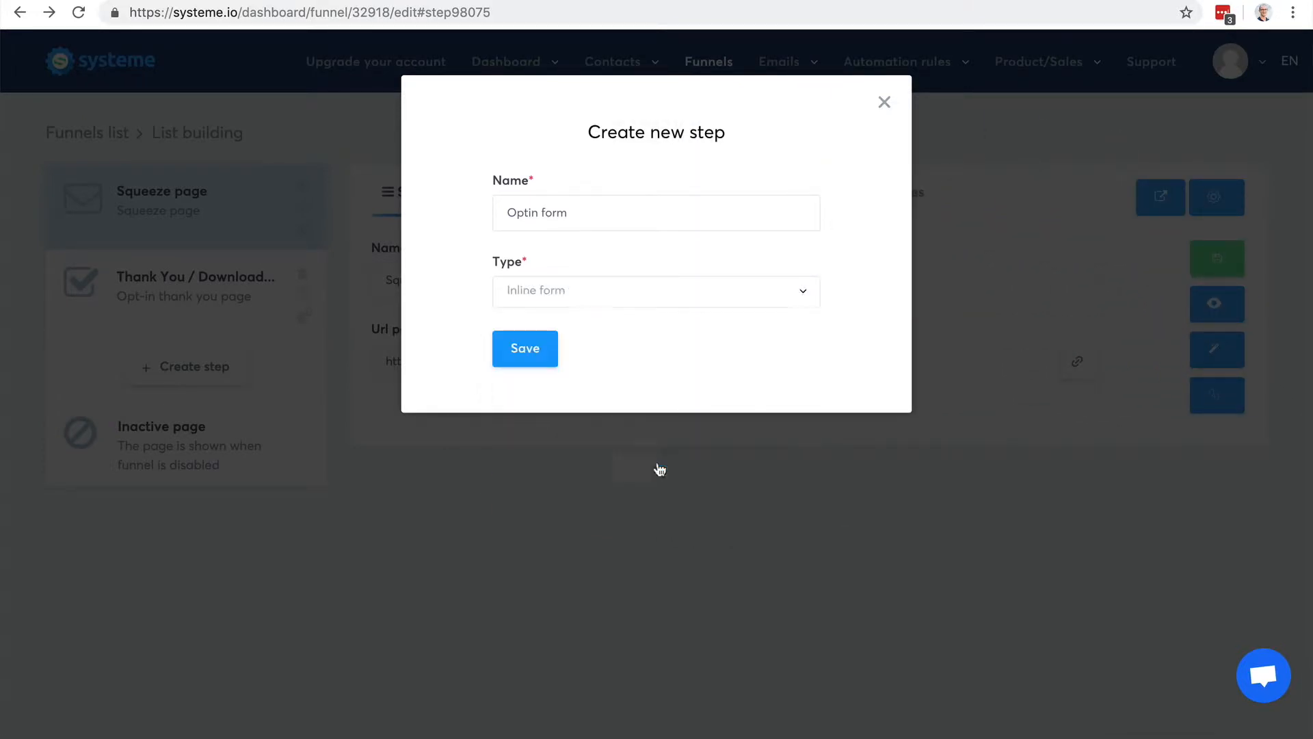
{"action": "left_click", "coordinate": [523, 350]}
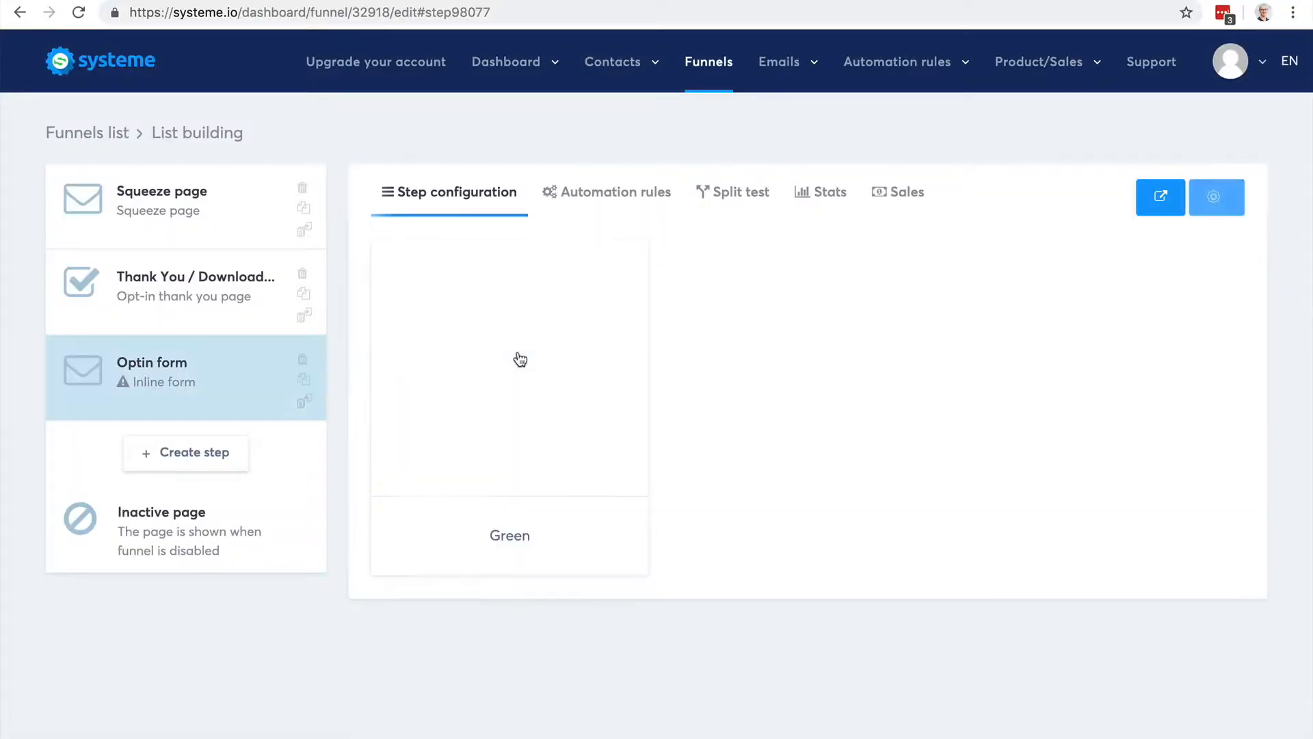
Step: Select the Green template for the Optin form step and open its headline text in the page editor
{"action": "mouse_move", "coordinate": [478, 362]}
{"action": "left_click", "coordinate": [438, 368]}
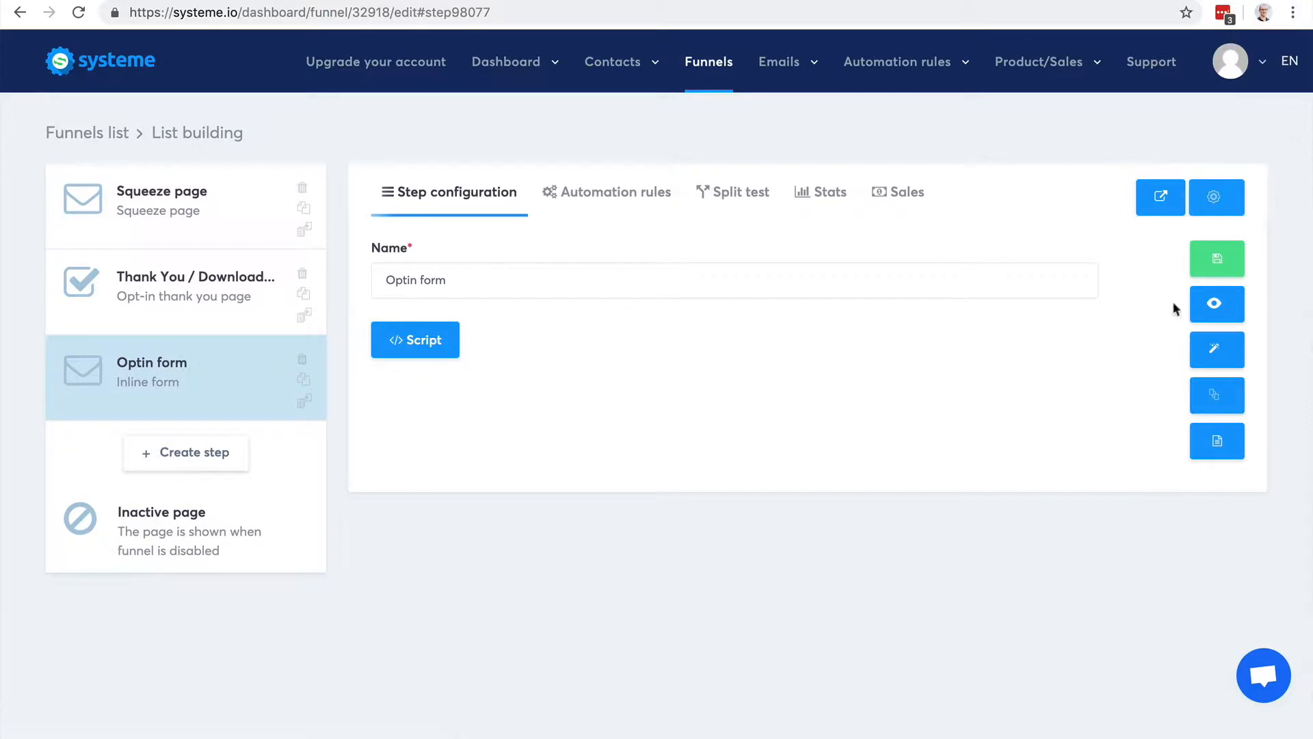
{"action": "left_click", "coordinate": [1217, 352]}
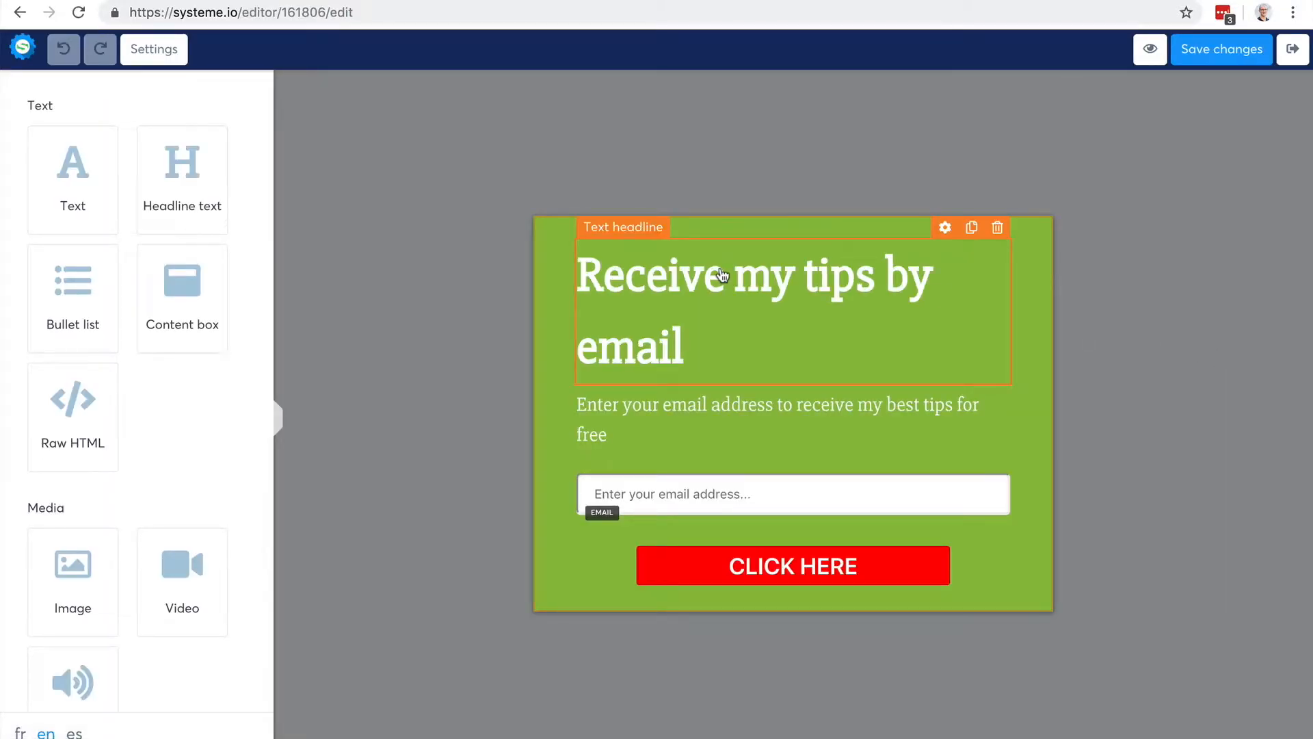
{"action": "left_click", "coordinate": [723, 276]}
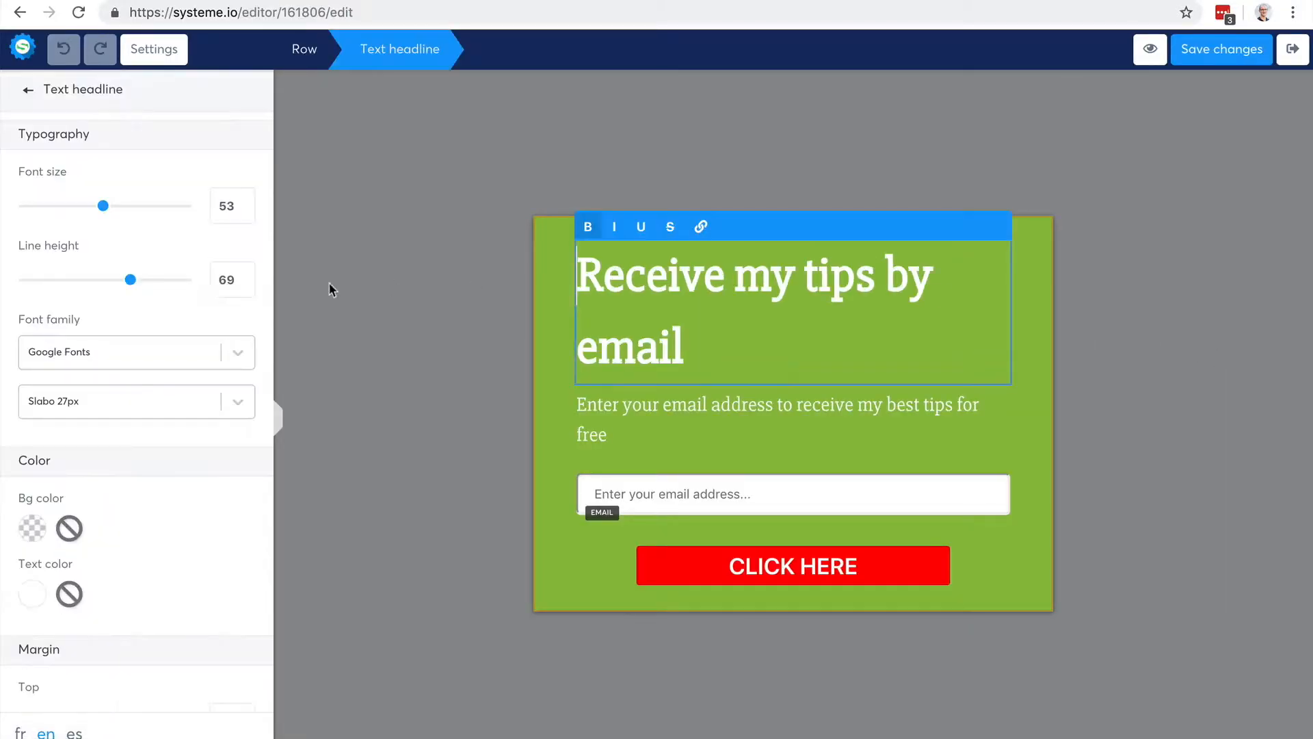
Step: Center-align the headline "Receive my tips by email" in the opt-in form
{"action": "scroll", "coordinate": [123, 376], "scroll_direction": "down", "scroll_amount": 6}
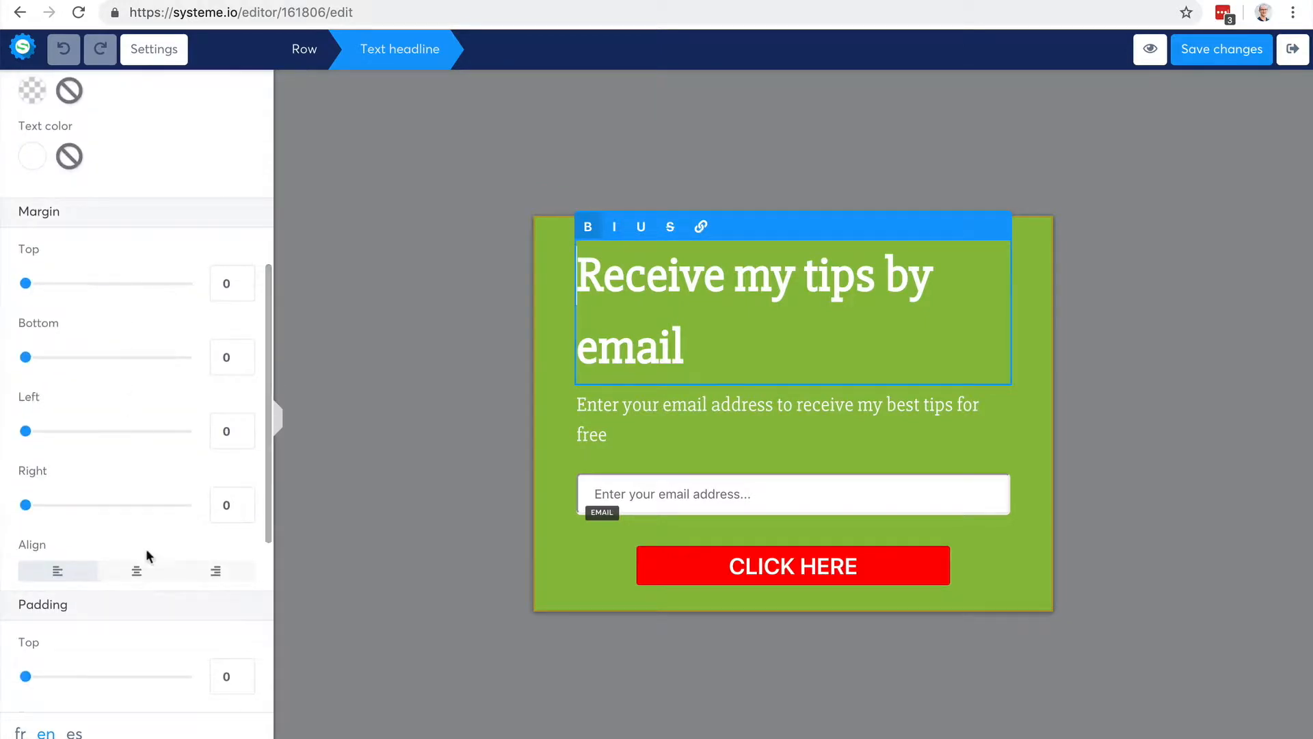
{"action": "left_click", "coordinate": [136, 570]}
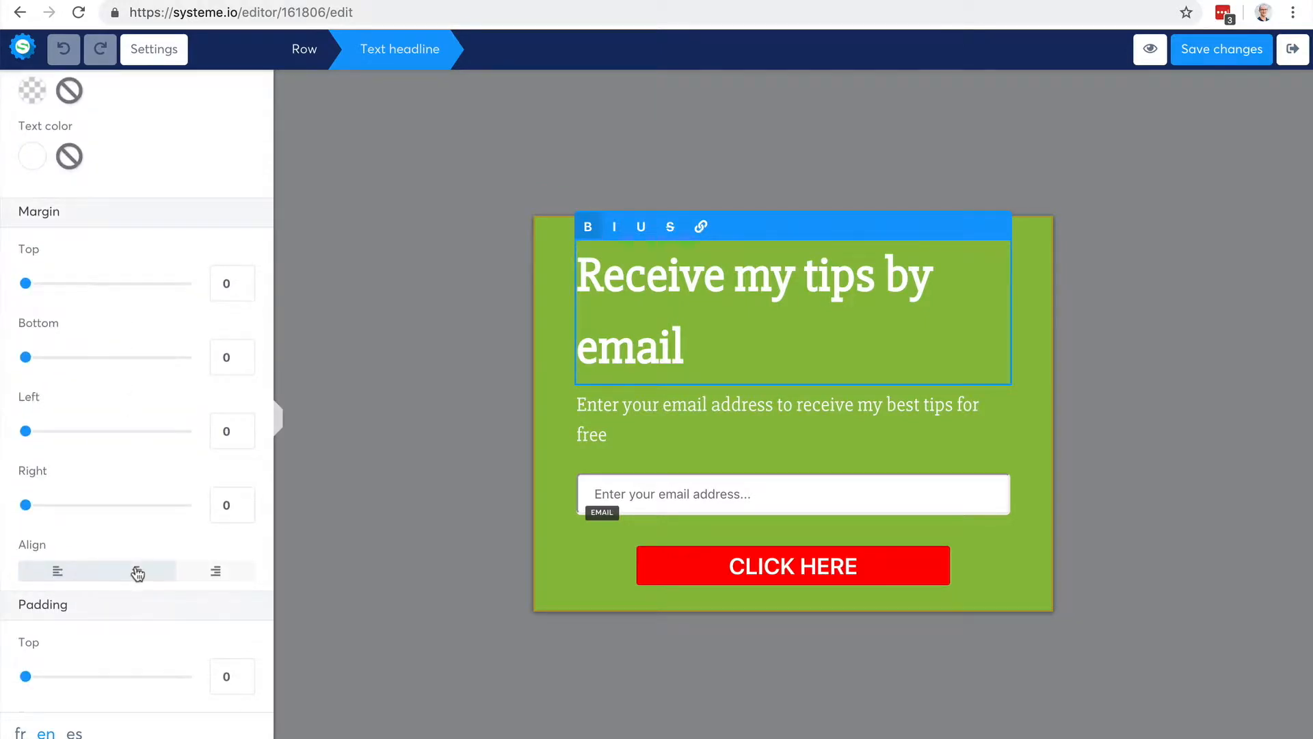
{"action": "left_click", "coordinate": [543, 283]}
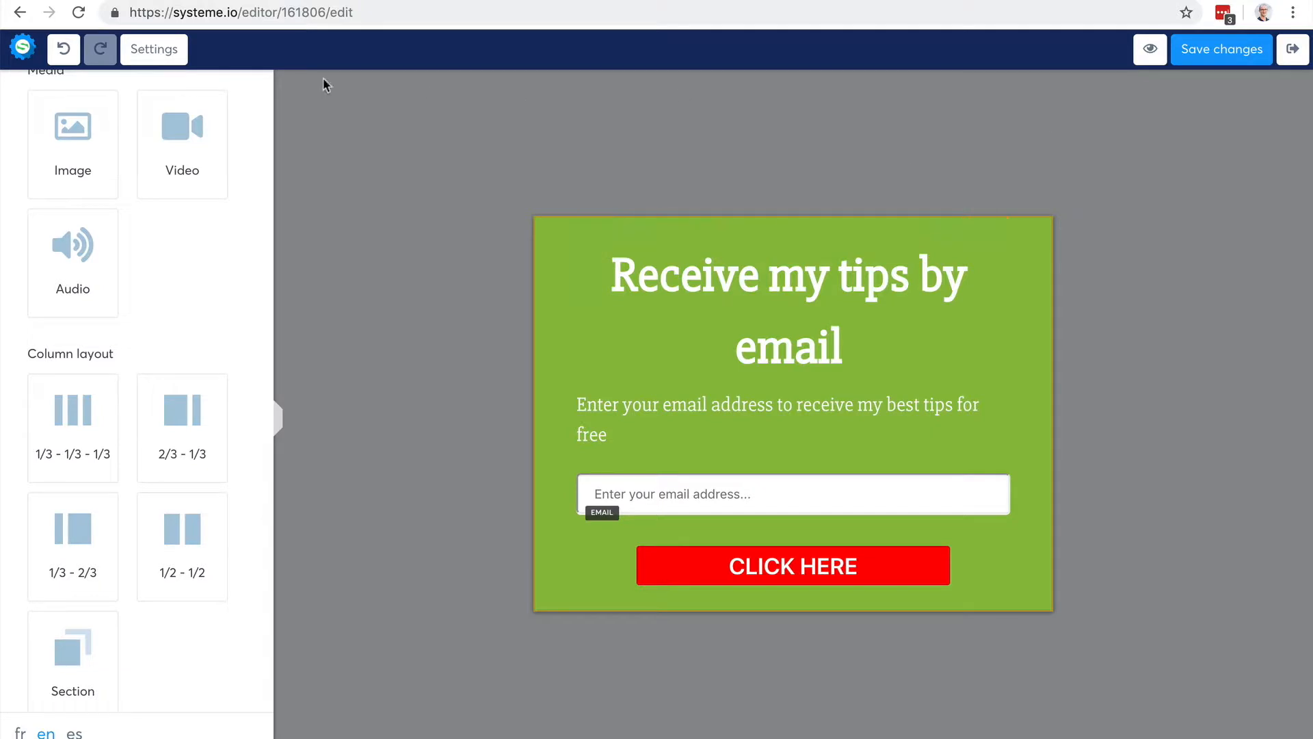
{"action": "left_click", "coordinate": [151, 49]}
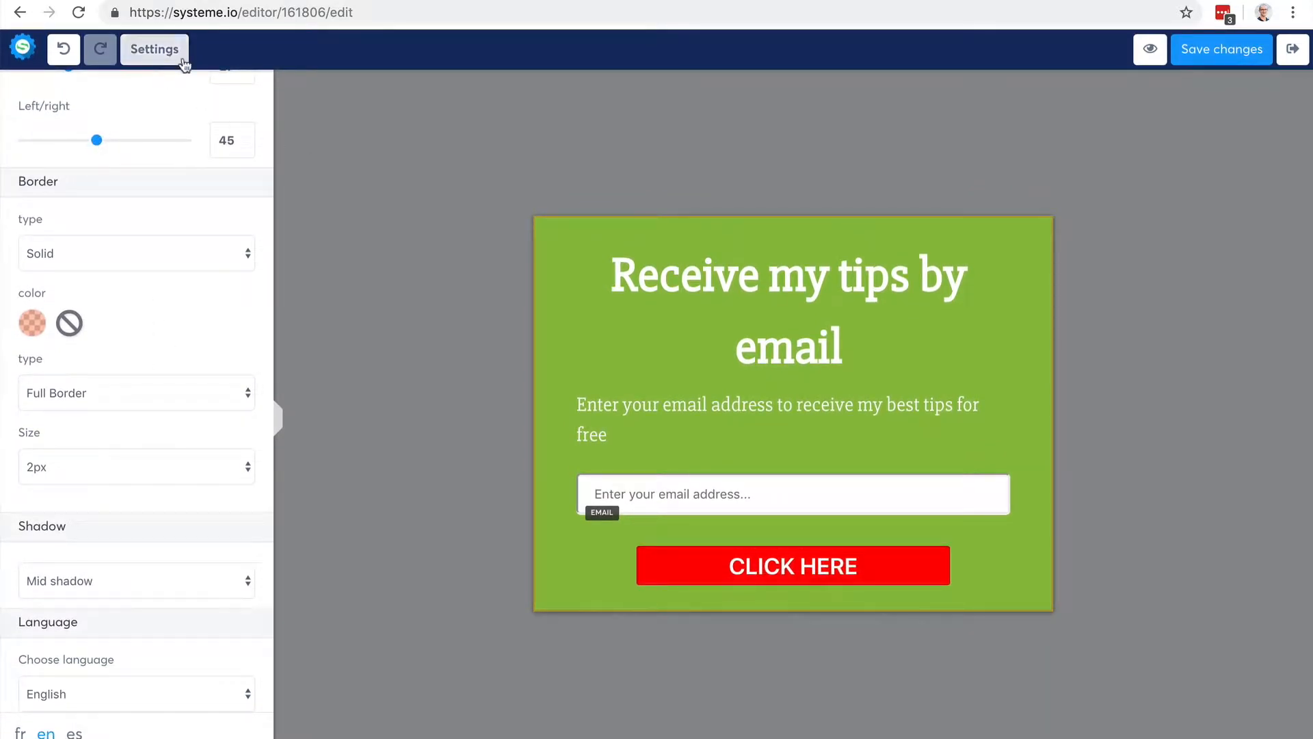
{"action": "left_click", "coordinate": [161, 50]}
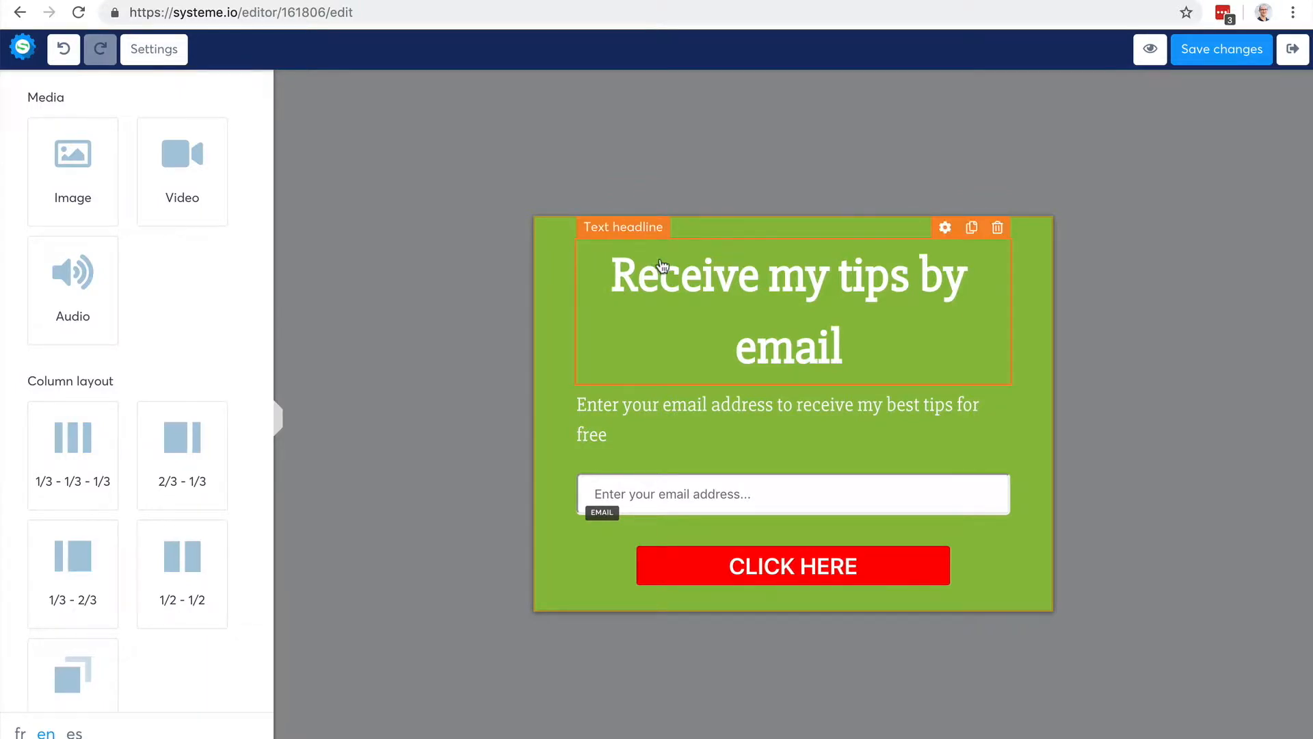
{"action": "left_click", "coordinate": [679, 271]}
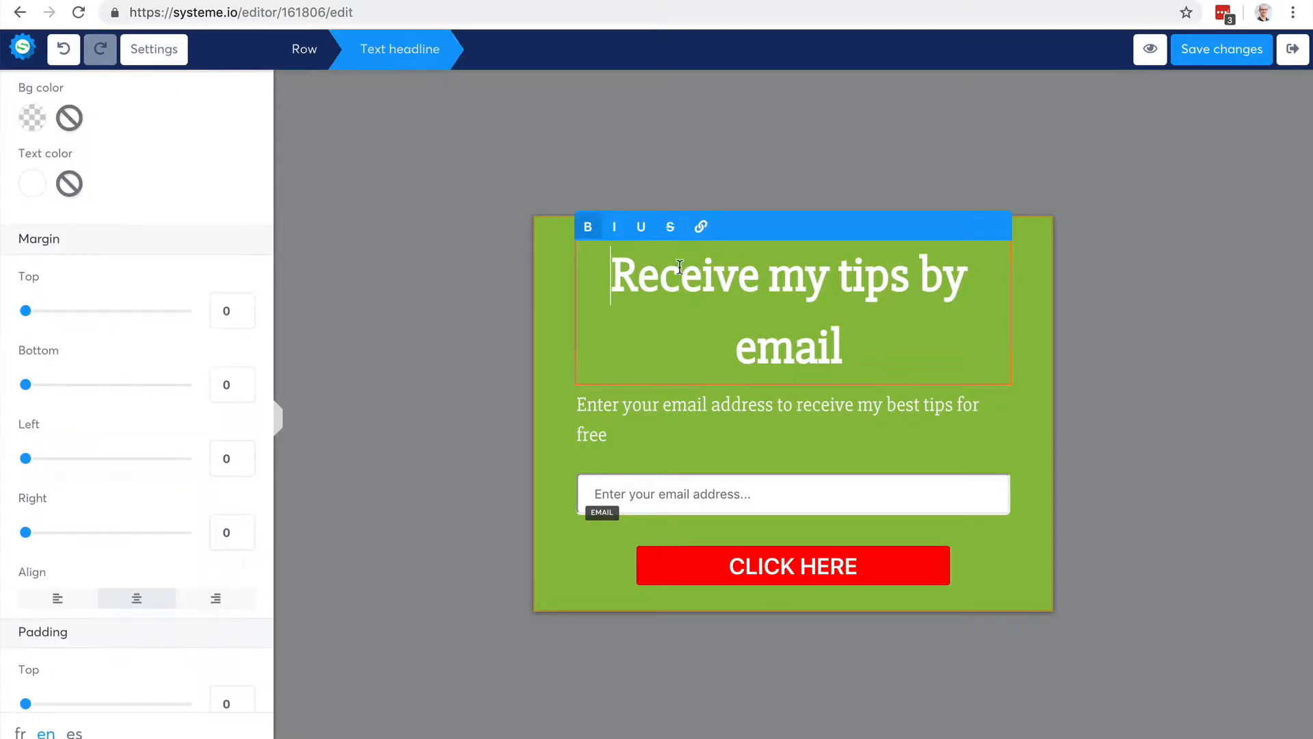
{"action": "left_click", "coordinate": [556, 257]}
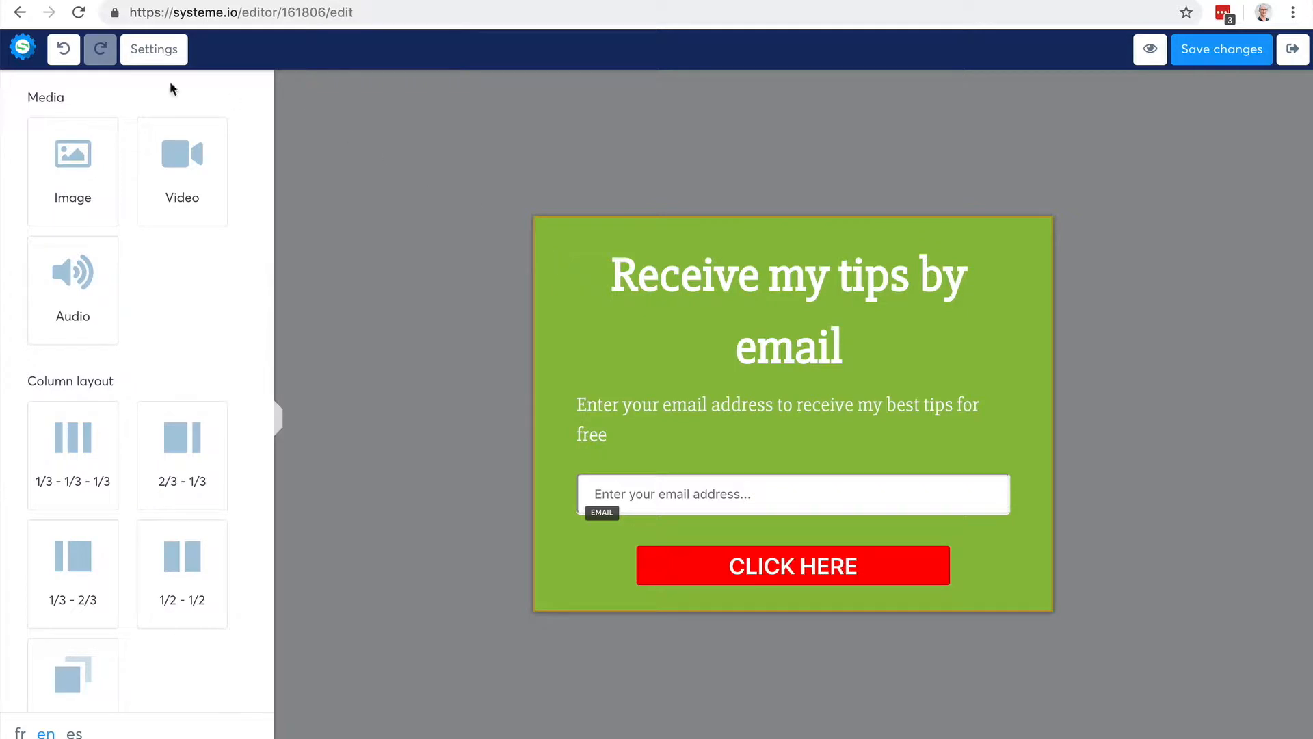
Step: Set the opt-in form's border color to dark gray in the form settings
{"action": "left_click", "coordinate": [145, 49]}
{"action": "left_click", "coordinate": [34, 322]}
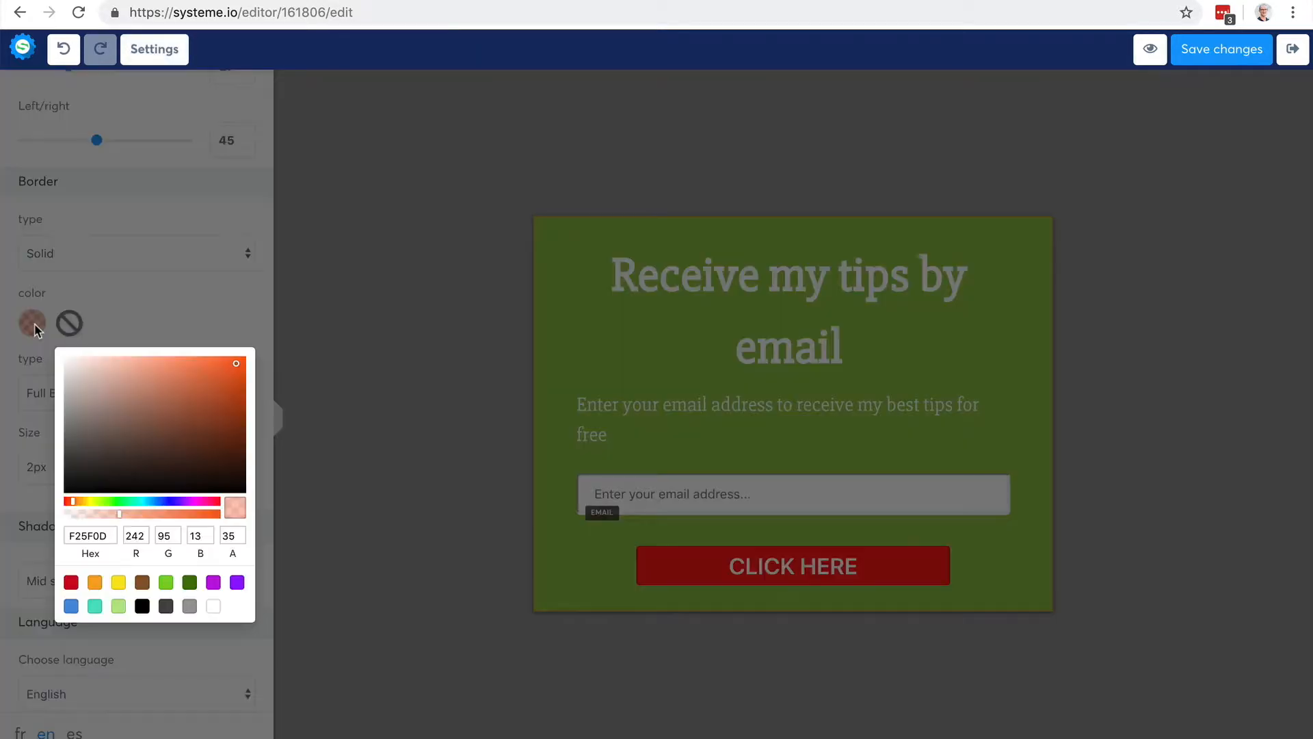
{"action": "left_click_drag", "start_coordinate": [159, 418], "coordinate": [184, 399]}
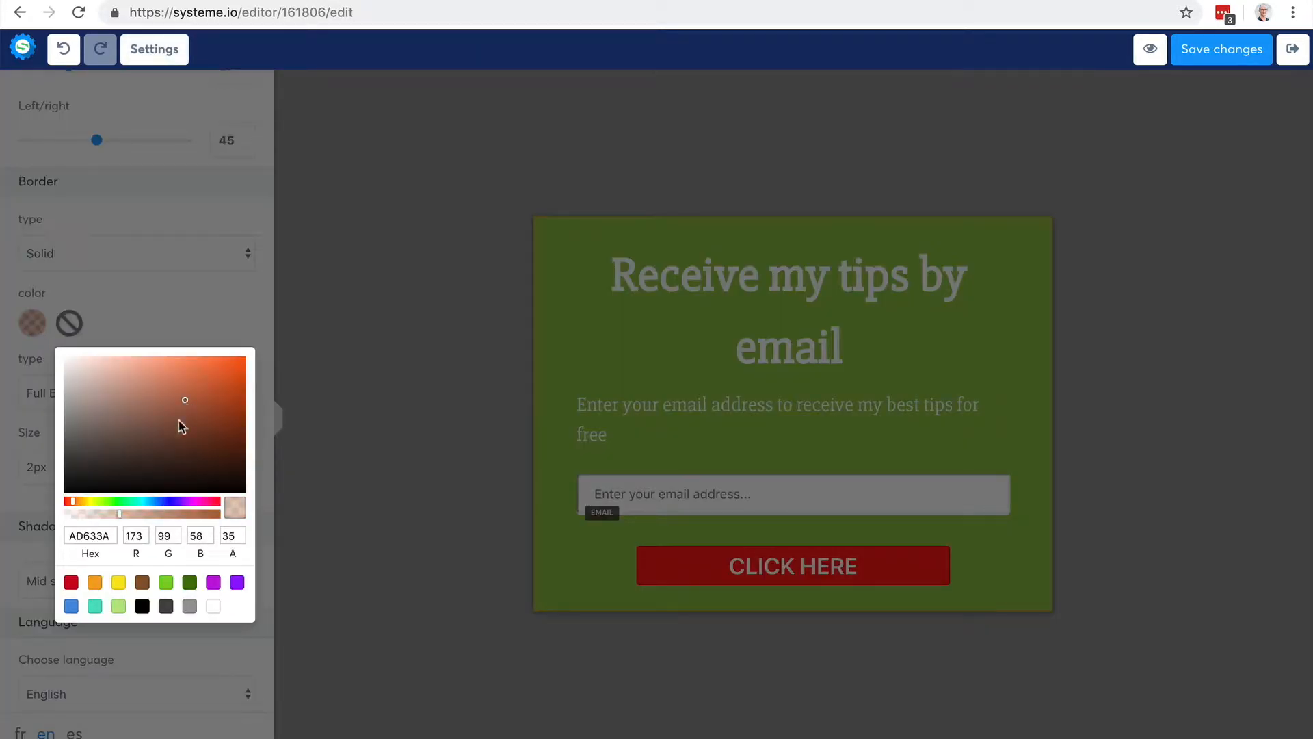
{"action": "left_click", "coordinate": [213, 606]}
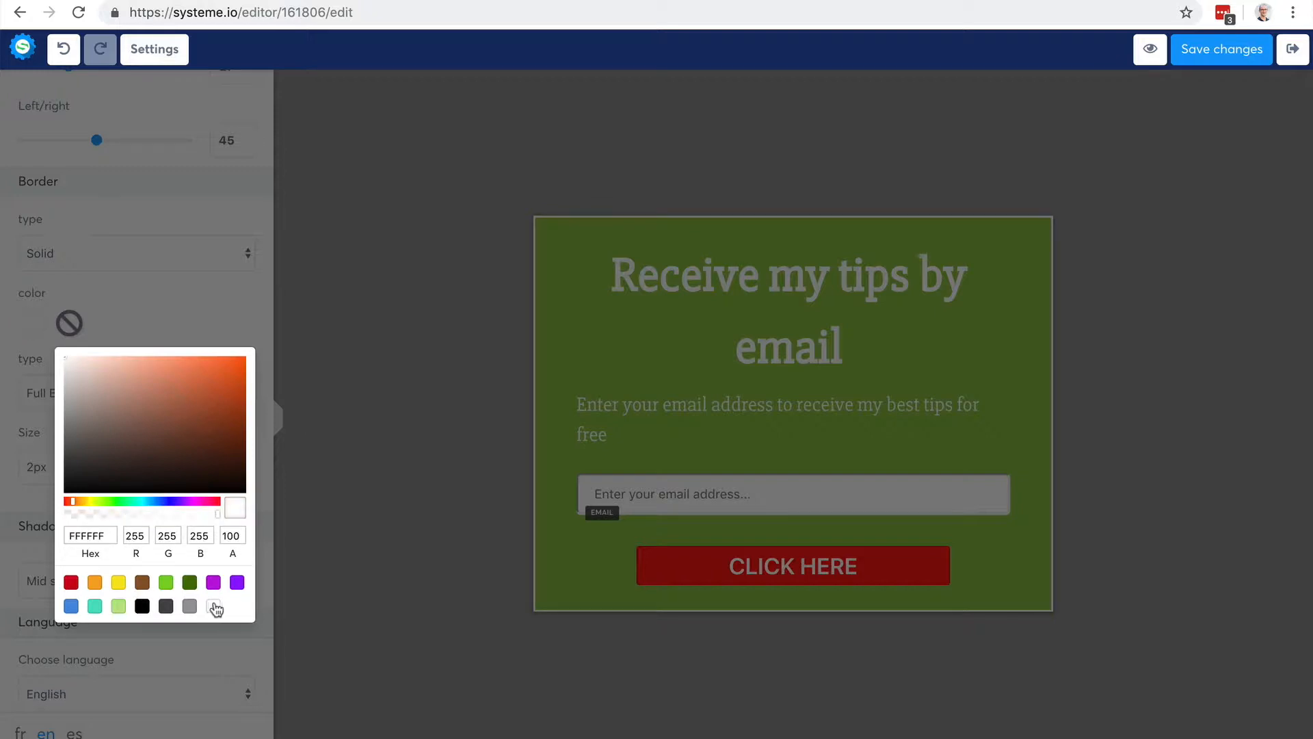
{"action": "left_click", "coordinate": [399, 296]}
Step: Set the opt-in form's background color to white
{"action": "scroll", "coordinate": [73, 209], "scroll_direction": "up", "scroll_amount": 1}
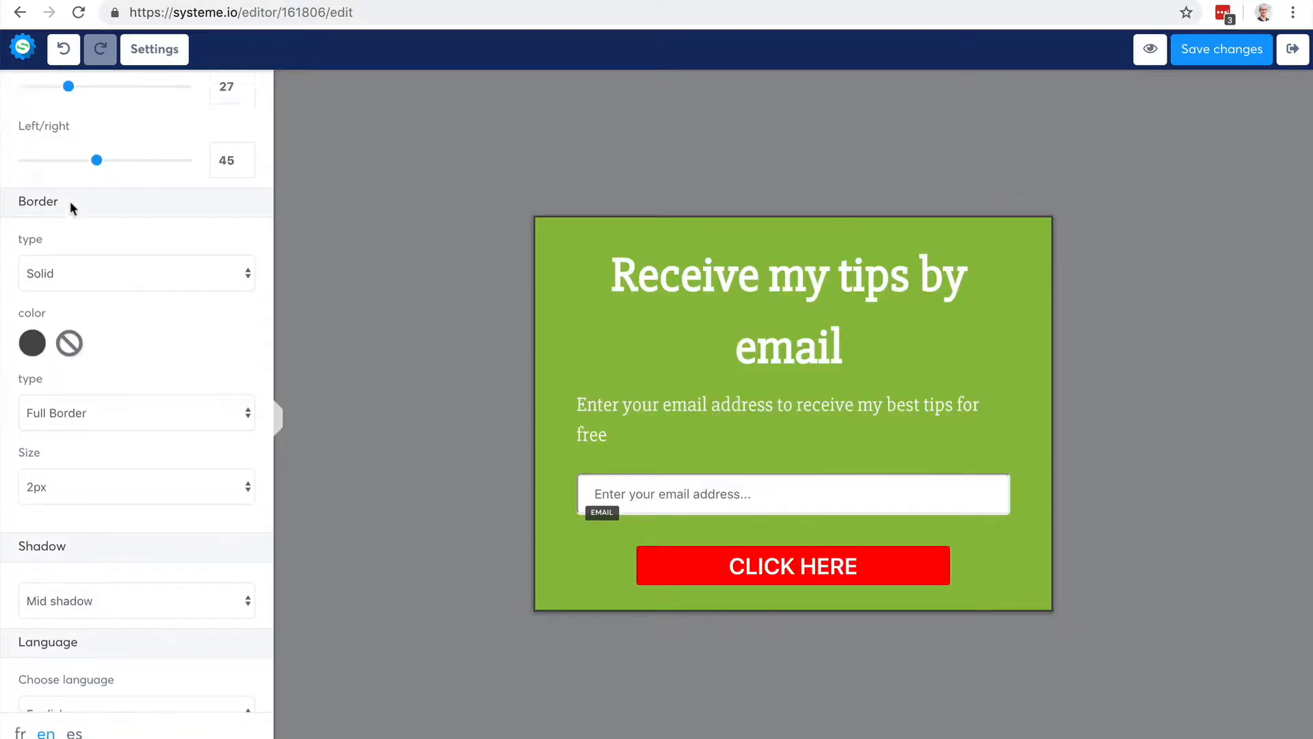
{"action": "scroll", "coordinate": [73, 209], "scroll_direction": "up", "scroll_amount": 4}
{"action": "left_click", "coordinate": [30, 182]}
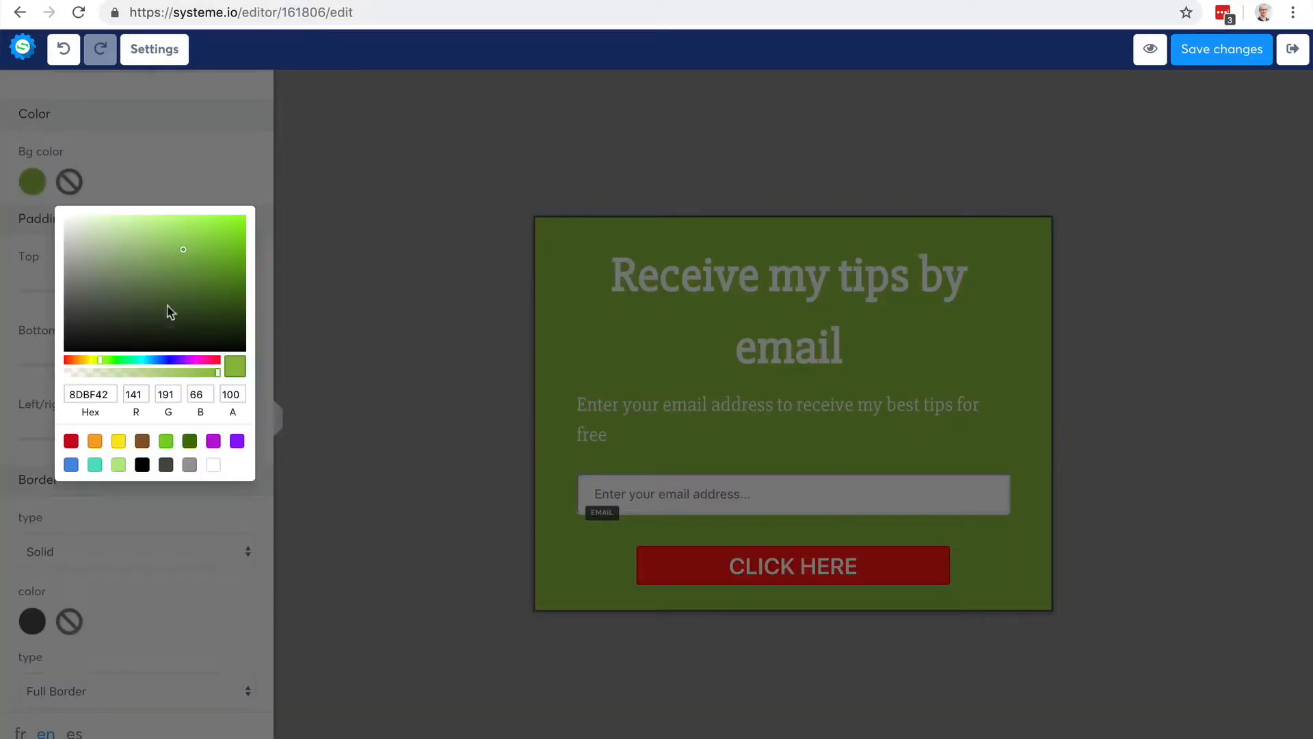
{"action": "left_click", "coordinate": [213, 465]}
{"action": "left_click", "coordinate": [351, 258]}
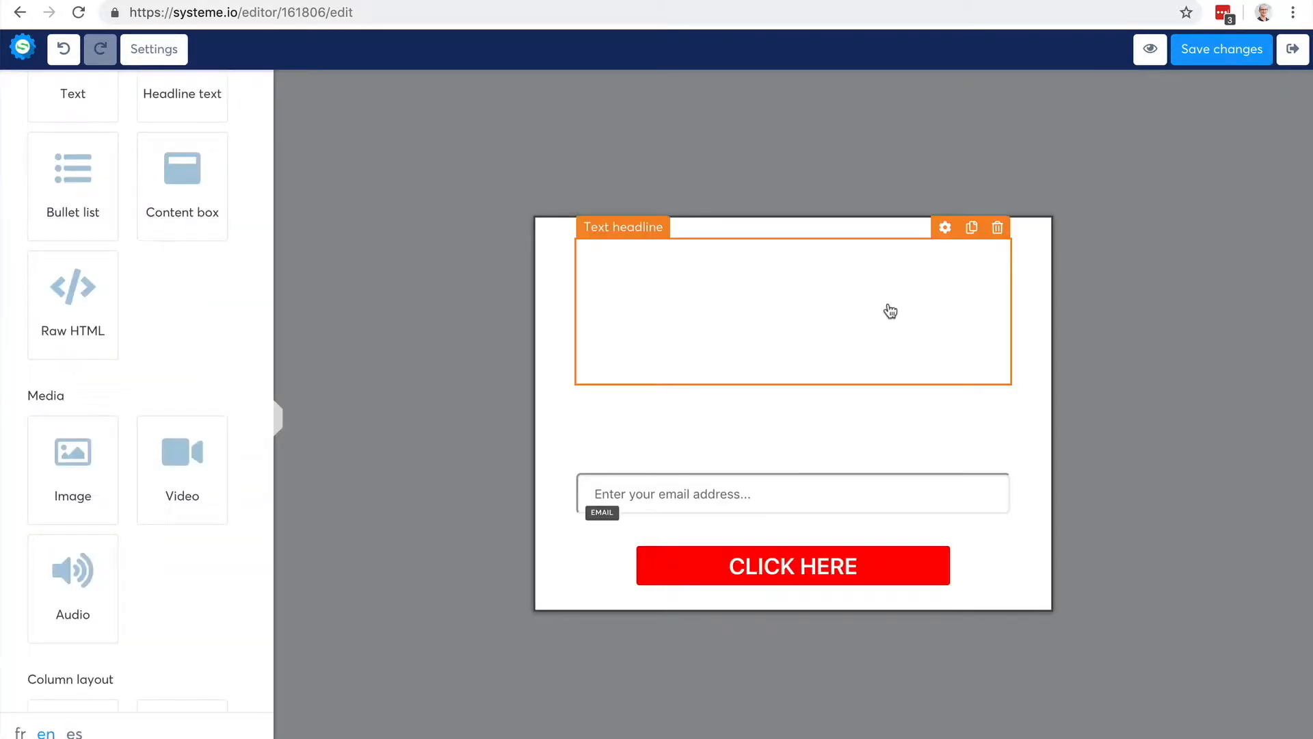
Step: Set the headline's text color to dark gray 4A4A4A
{"action": "left_click", "coordinate": [888, 304]}
{"action": "triple_click", "coordinate": [888, 304]}
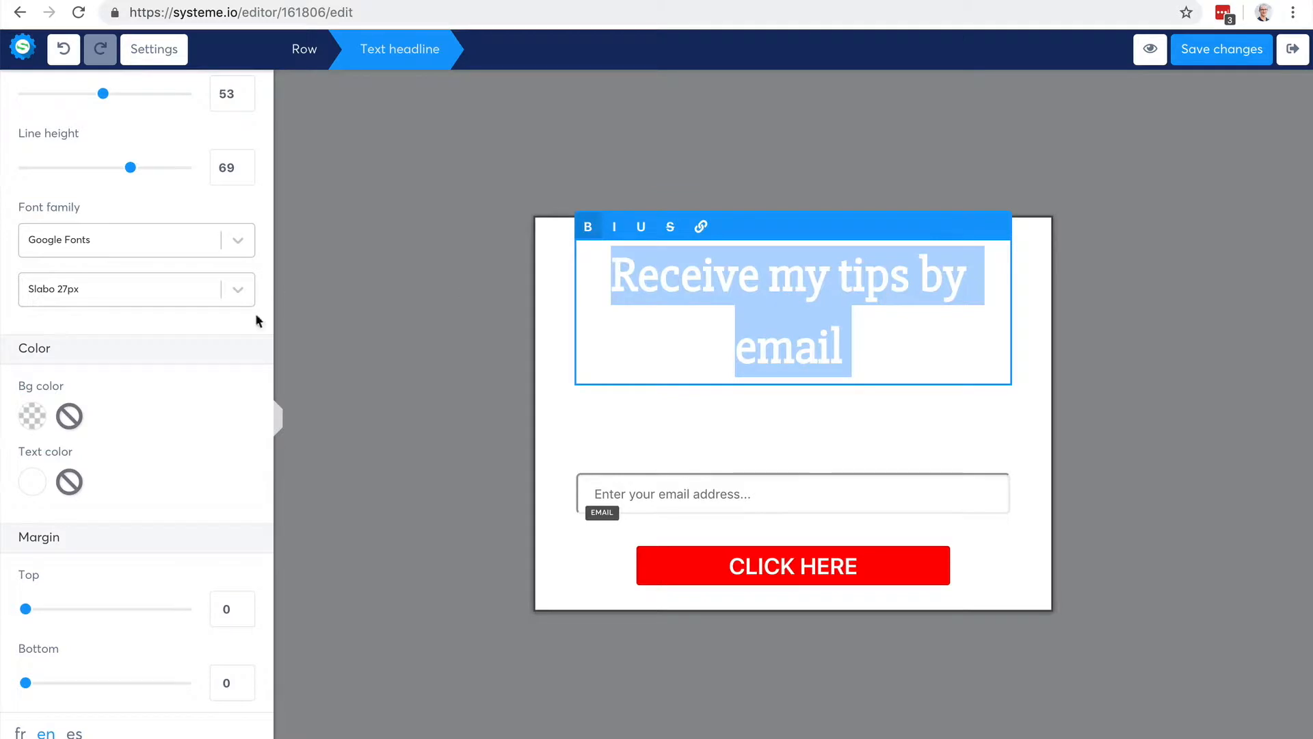
{"action": "scroll", "coordinate": [194, 351], "scroll_direction": "down", "scroll_amount": 6}
{"action": "scroll", "coordinate": [194, 351], "scroll_direction": "up", "scroll_amount": 5}
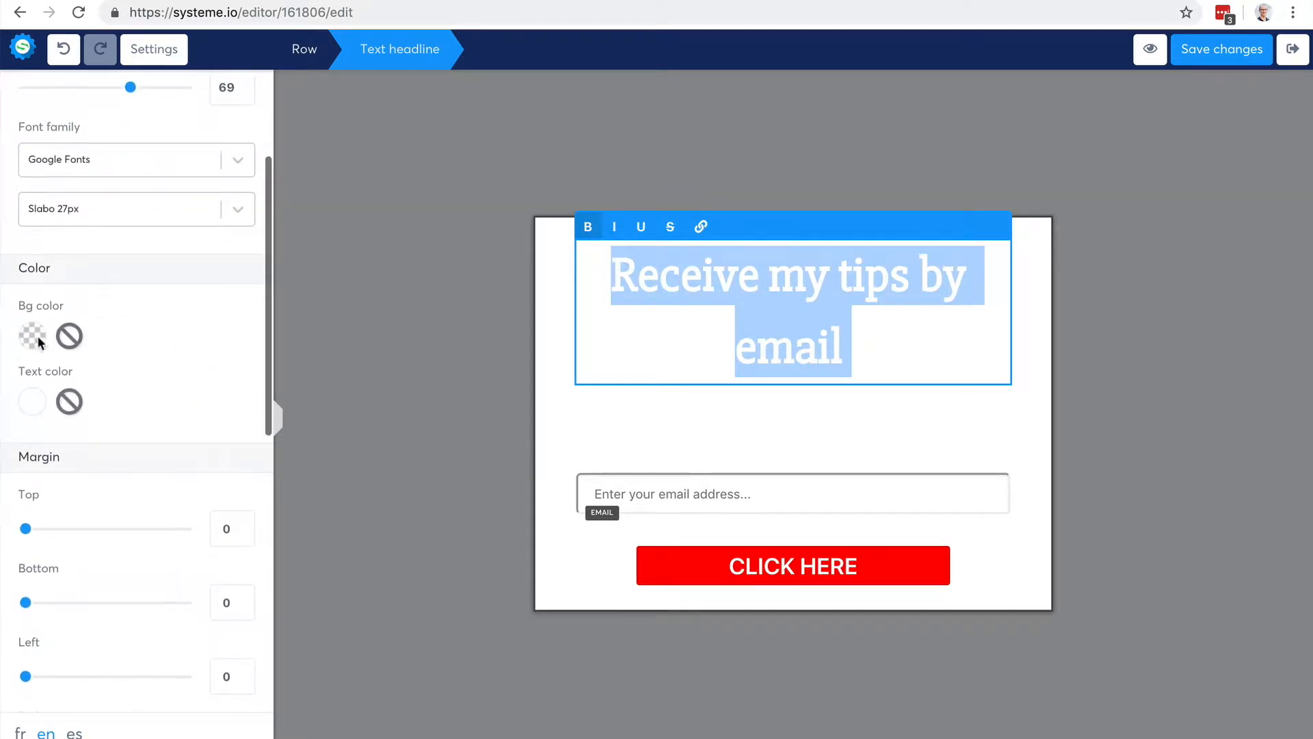
{"action": "left_click", "coordinate": [34, 397]}
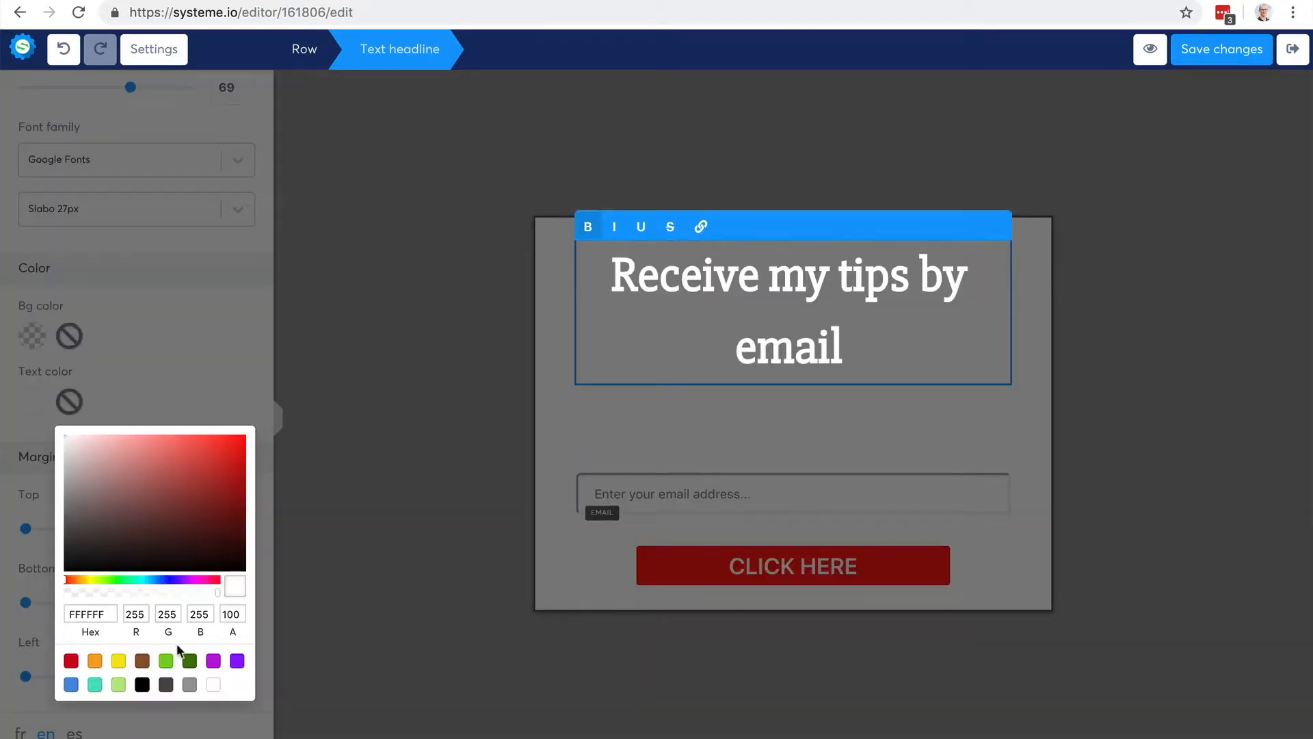
{"action": "left_click", "coordinate": [168, 686]}
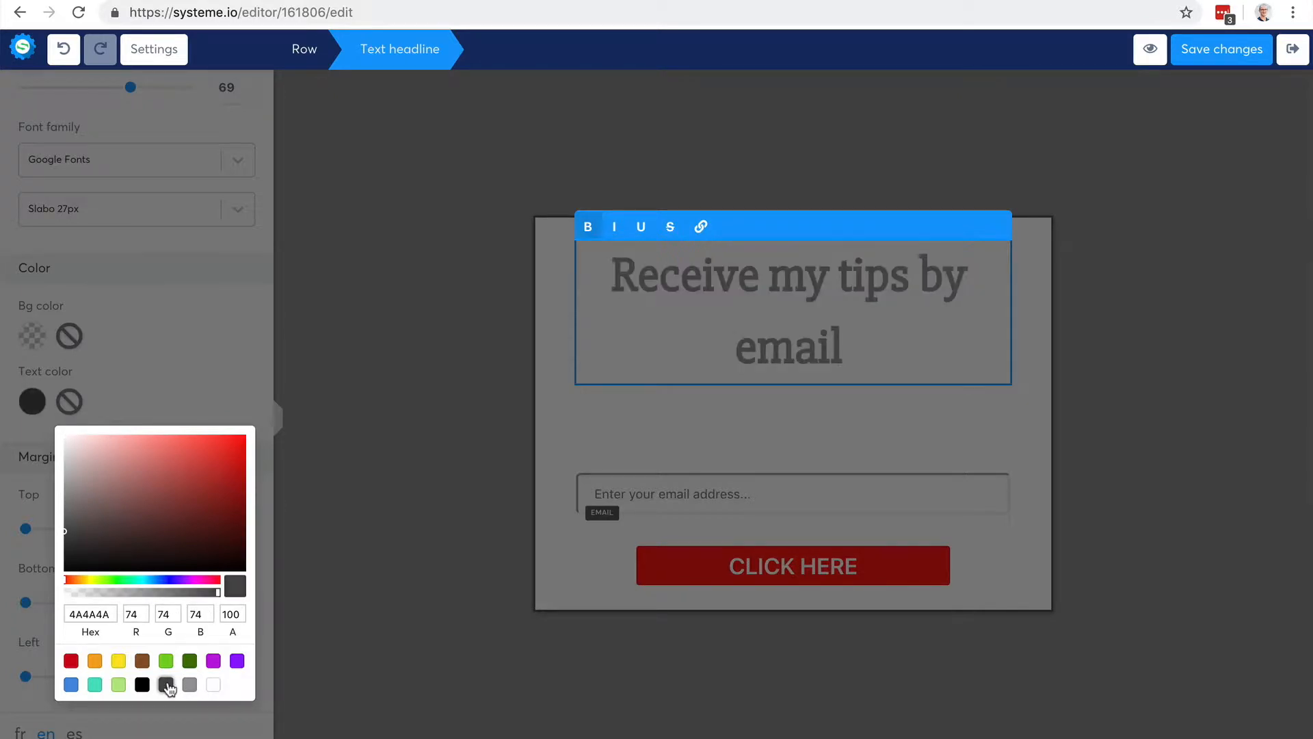
{"action": "left_click", "coordinate": [402, 441]}
Step: Center-align the text "Enter your email address to receive my best tips for free" below the headline
{"action": "left_click", "coordinate": [755, 424]}
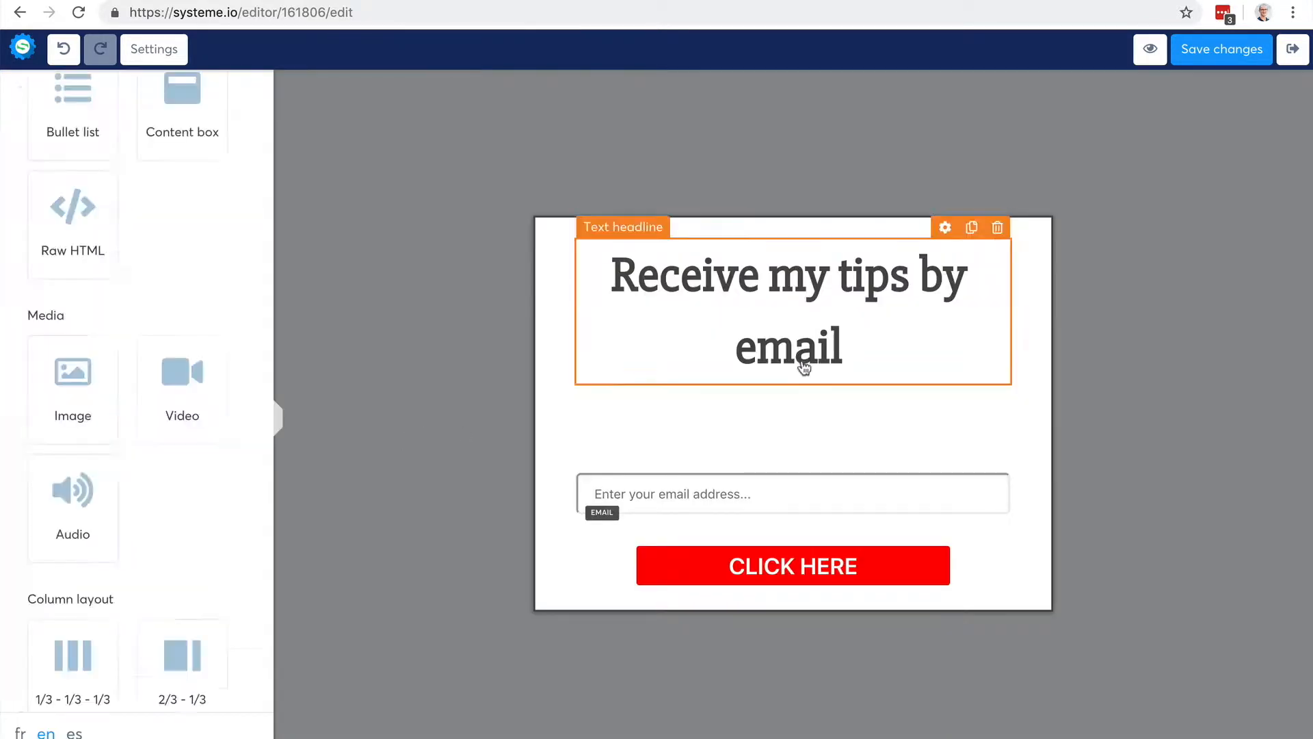
{"action": "left_click", "coordinate": [820, 421]}
{"action": "type", "text": "Enter your email address to receive my best tips for free"}
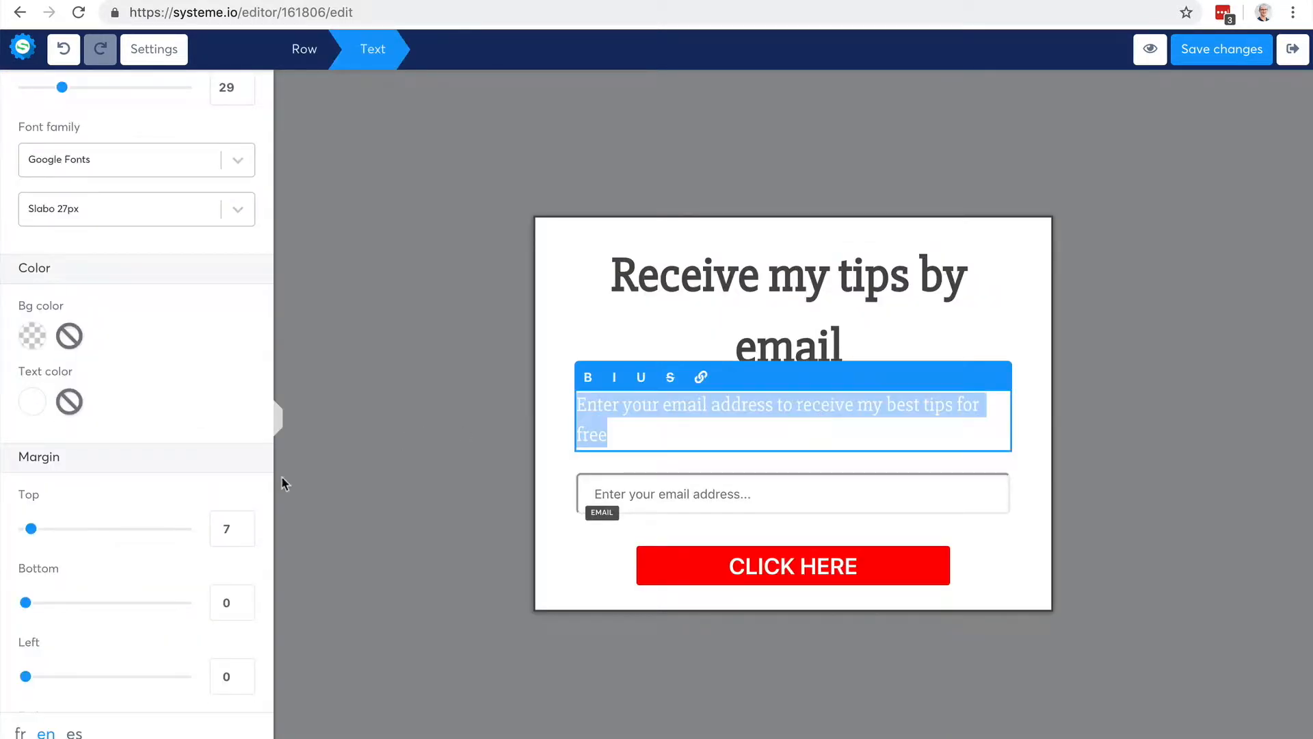
{"action": "scroll", "coordinate": [117, 454], "scroll_direction": "down", "scroll_amount": 5}
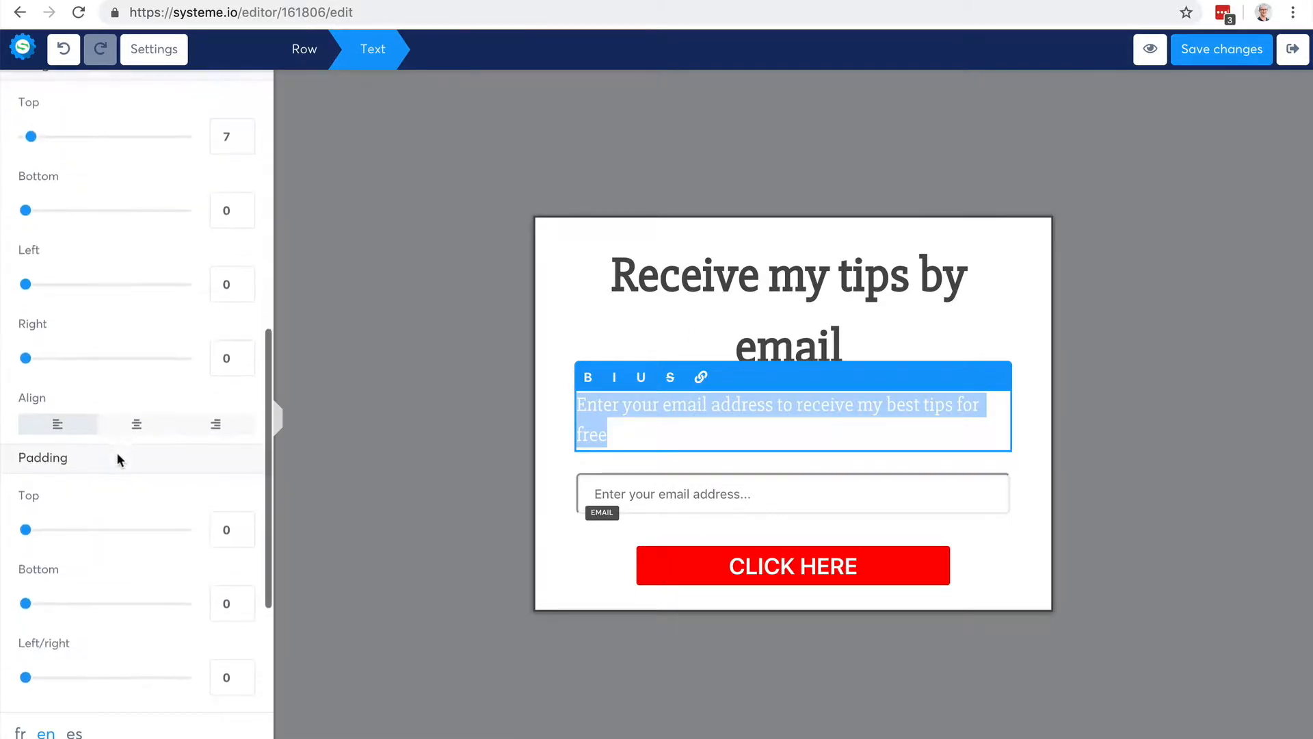
{"action": "left_click", "coordinate": [134, 428]}
Step: Set the text color of the paragraph below the headline to dark gray 4A4A4A
{"action": "scroll", "coordinate": [134, 431], "scroll_direction": "down", "scroll_amount": 3}
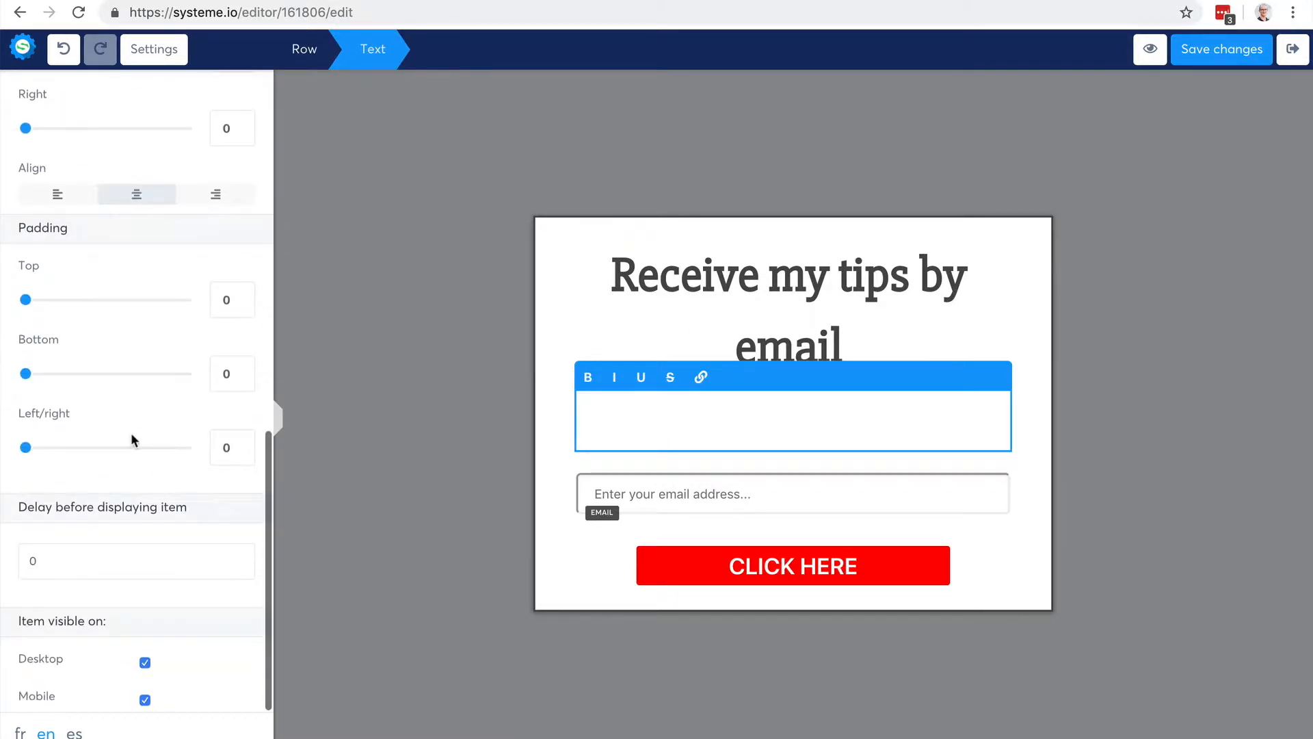
{"action": "scroll", "coordinate": [132, 438], "scroll_direction": "up", "scroll_amount": 7}
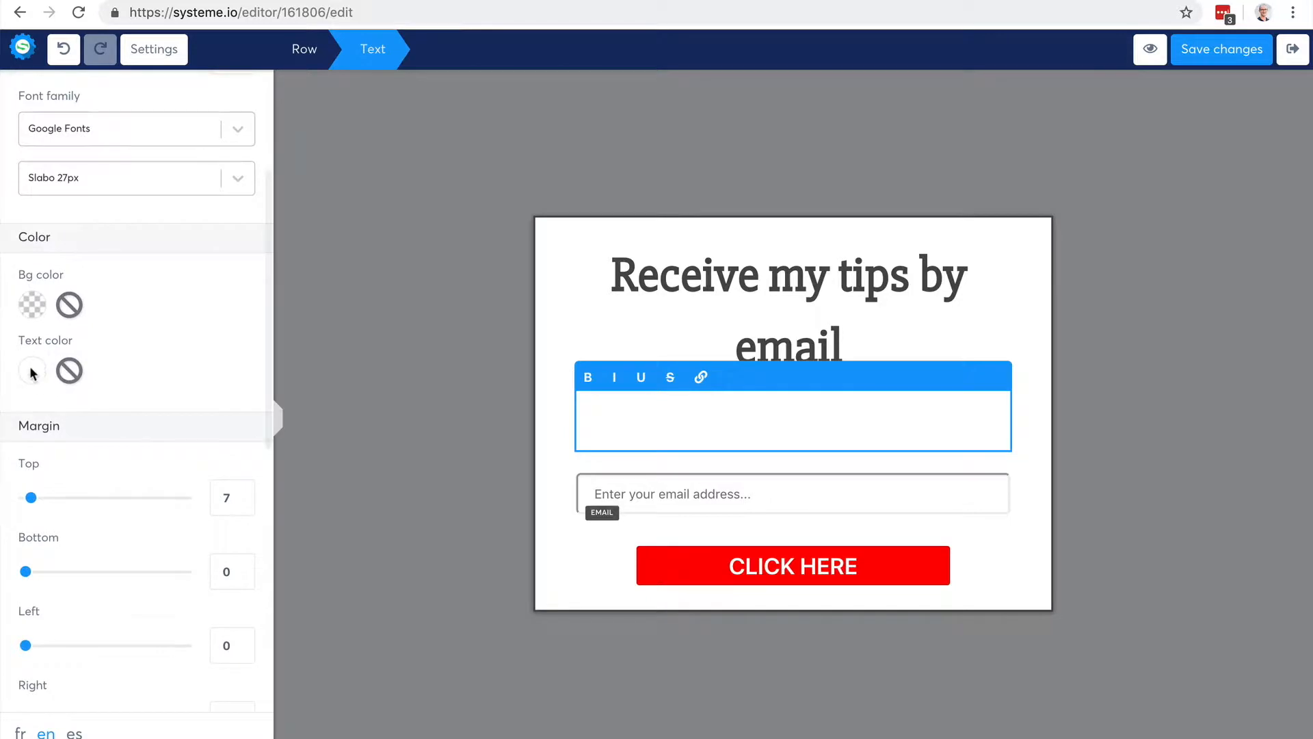
{"action": "left_click", "coordinate": [32, 370]}
{"action": "left_click", "coordinate": [165, 653]}
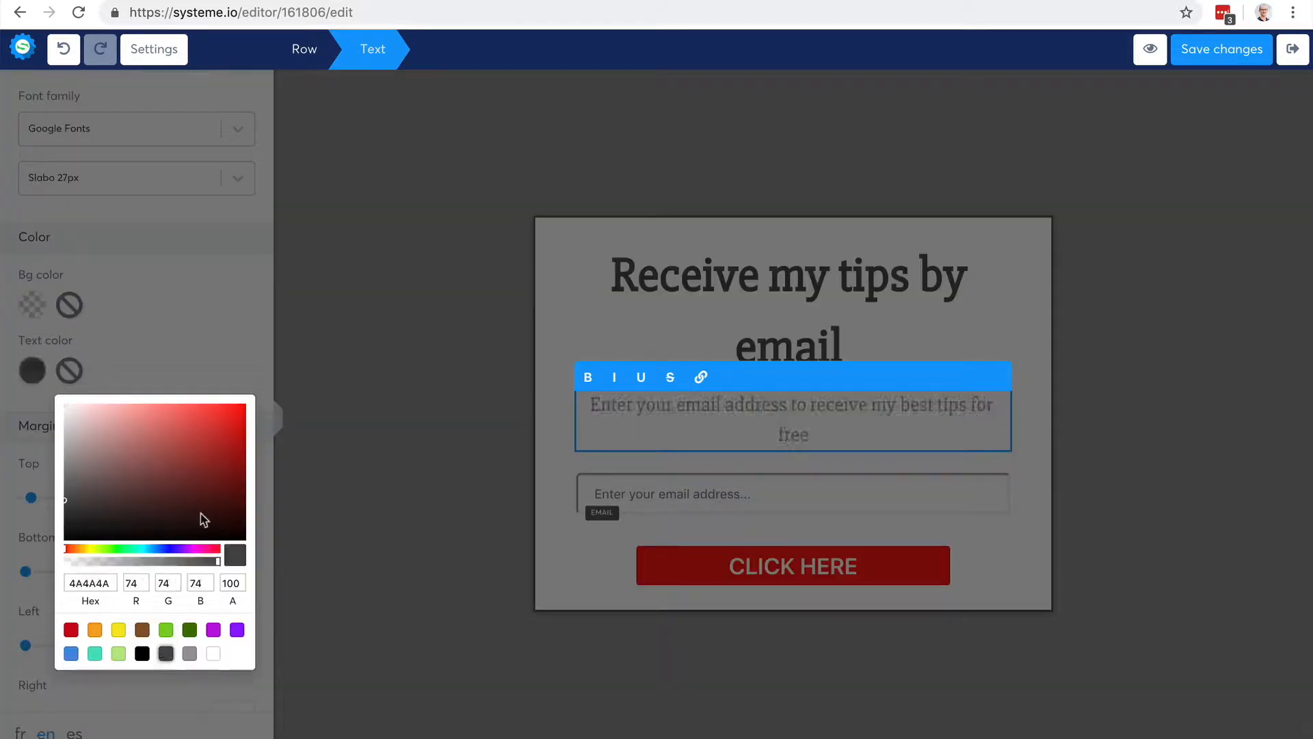
{"action": "left_click", "coordinate": [234, 345]}
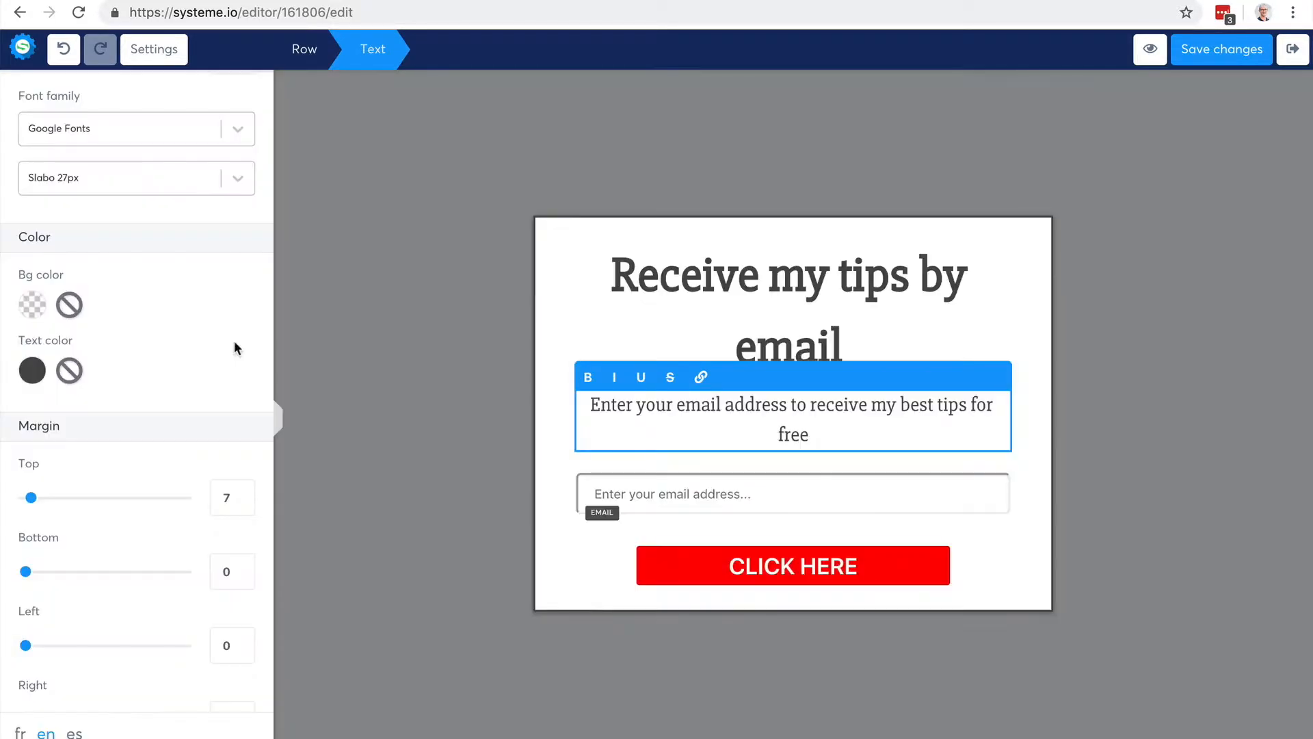
{"action": "left_click", "coordinate": [466, 382]}
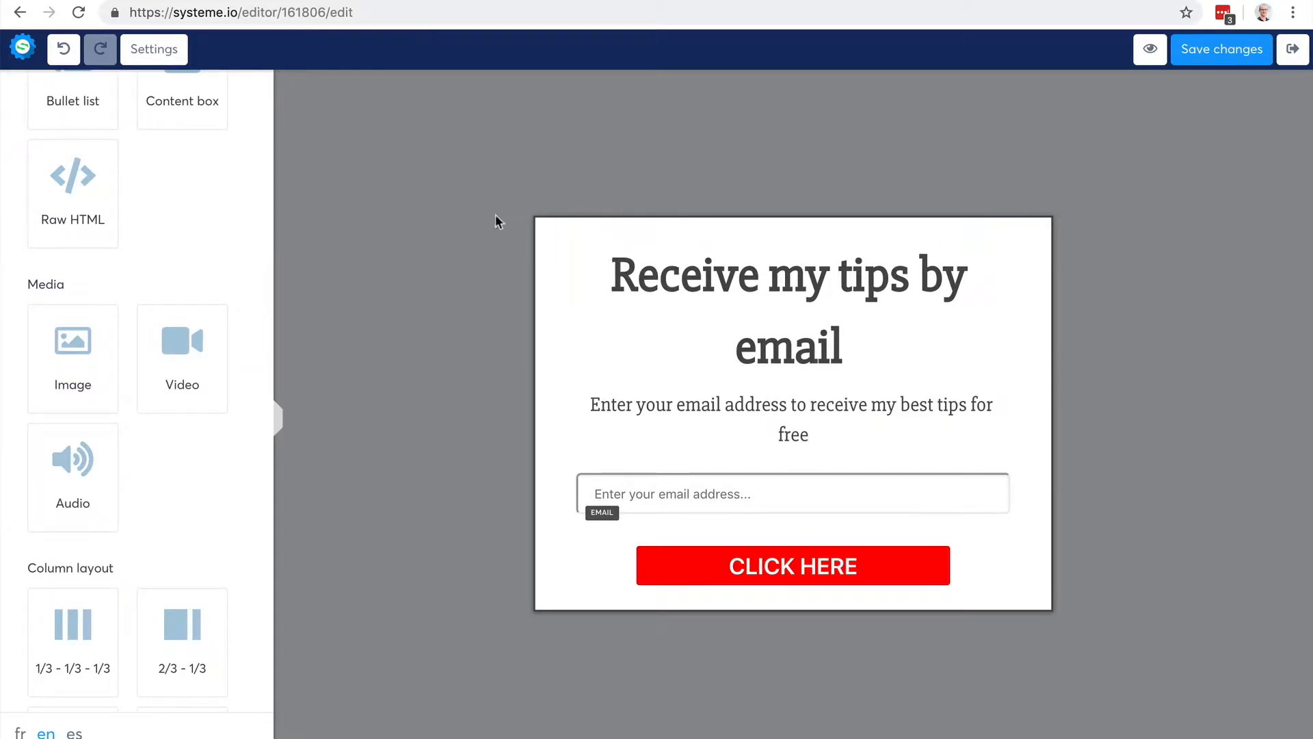
Step: Insert an image element between the headline and the paragraph of the form
{"action": "scroll", "coordinate": [143, 261], "scroll_direction": "up", "scroll_amount": 2}
{"action": "scroll", "coordinate": [140, 258], "scroll_direction": "up", "scroll_amount": 2}
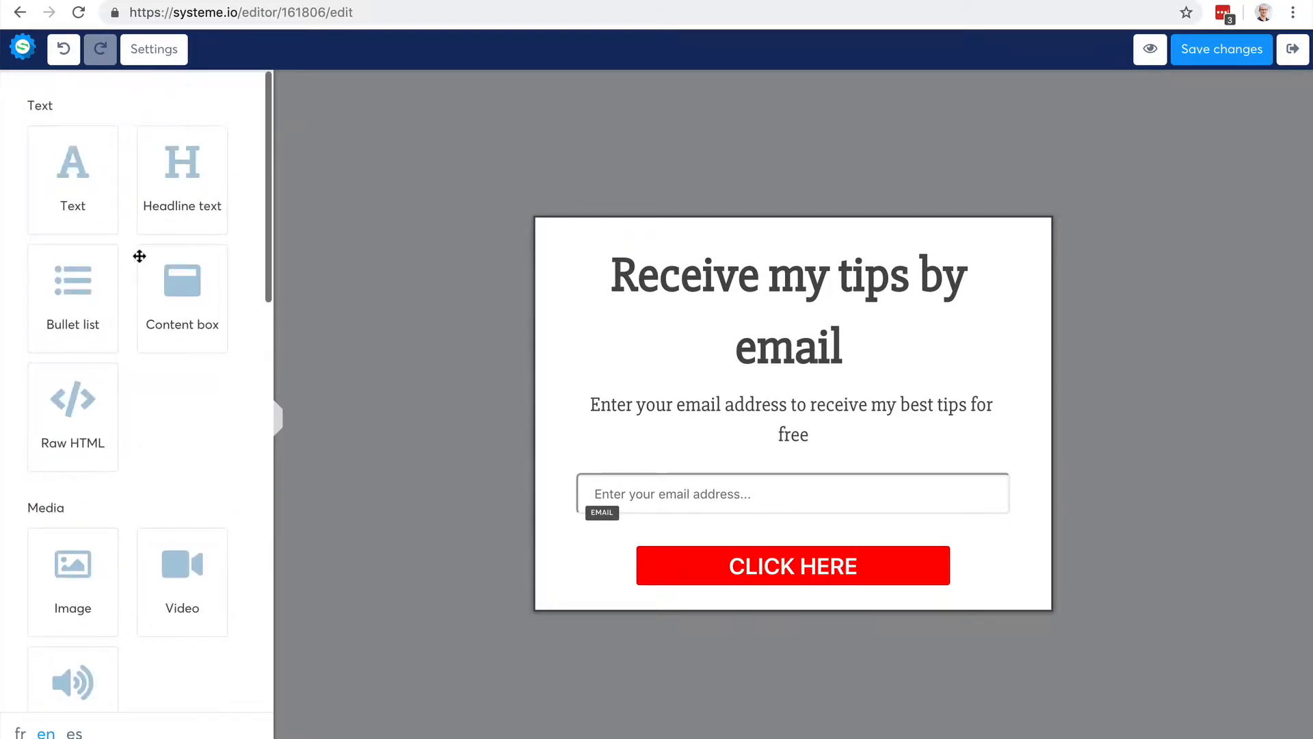
{"action": "scroll", "coordinate": [156, 361], "scroll_direction": "down", "scroll_amount": 1}
{"action": "scroll", "coordinate": [156, 361], "scroll_direction": "down", "scroll_amount": 3}
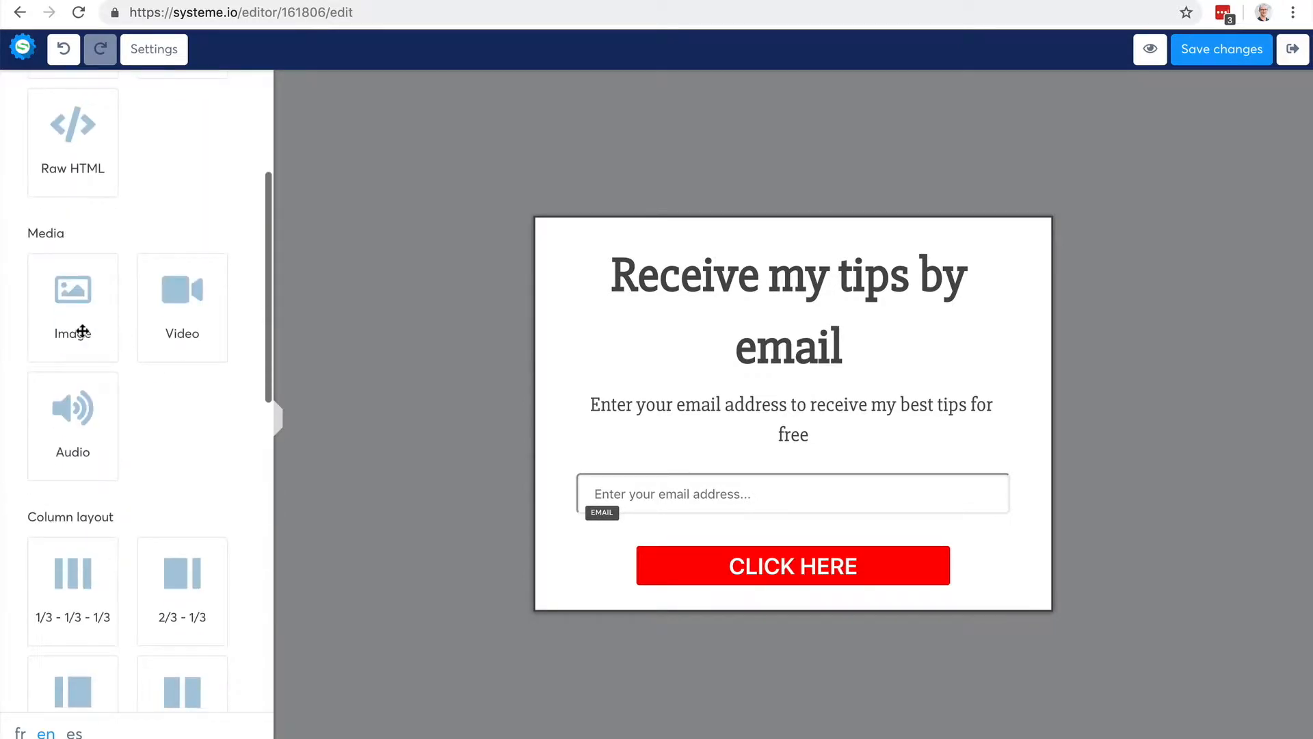
{"action": "left_click_drag", "start_coordinate": [76, 331], "coordinate": [718, 381]}
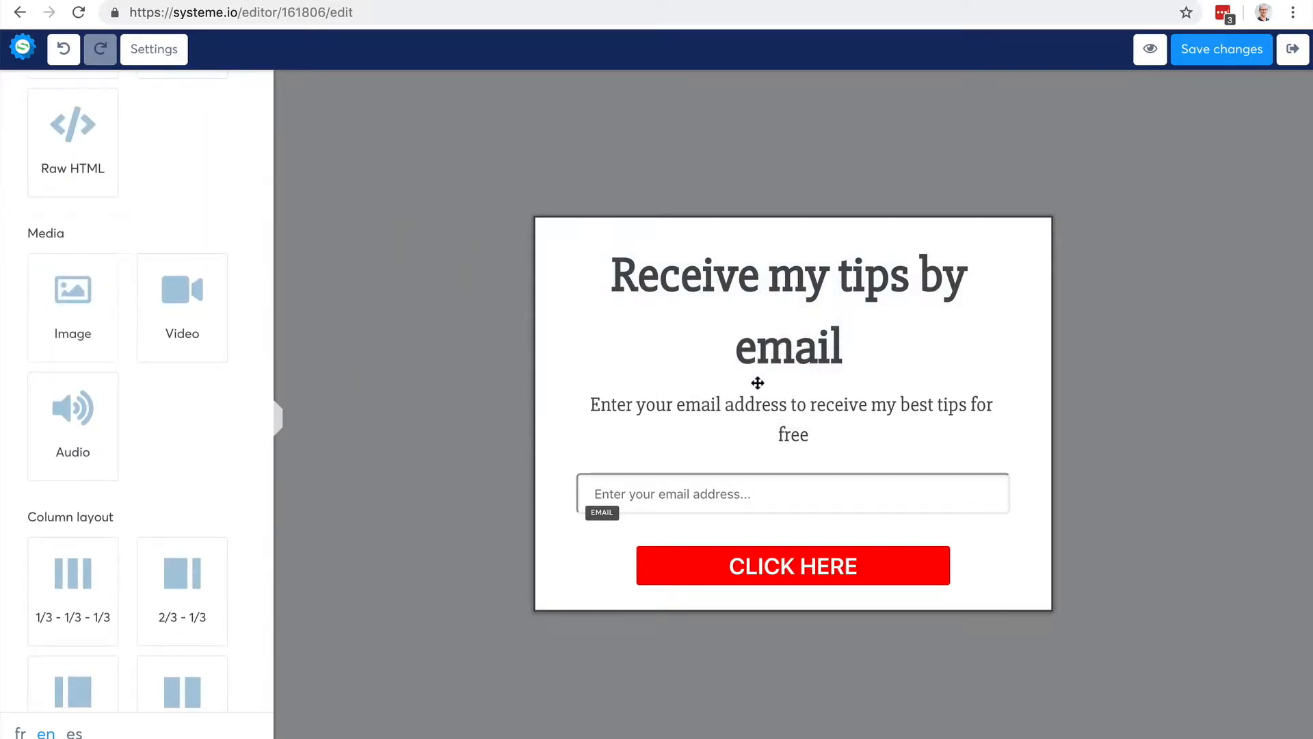
{"action": "left_click_drag", "start_coordinate": [79, 323], "coordinate": [745, 370]}
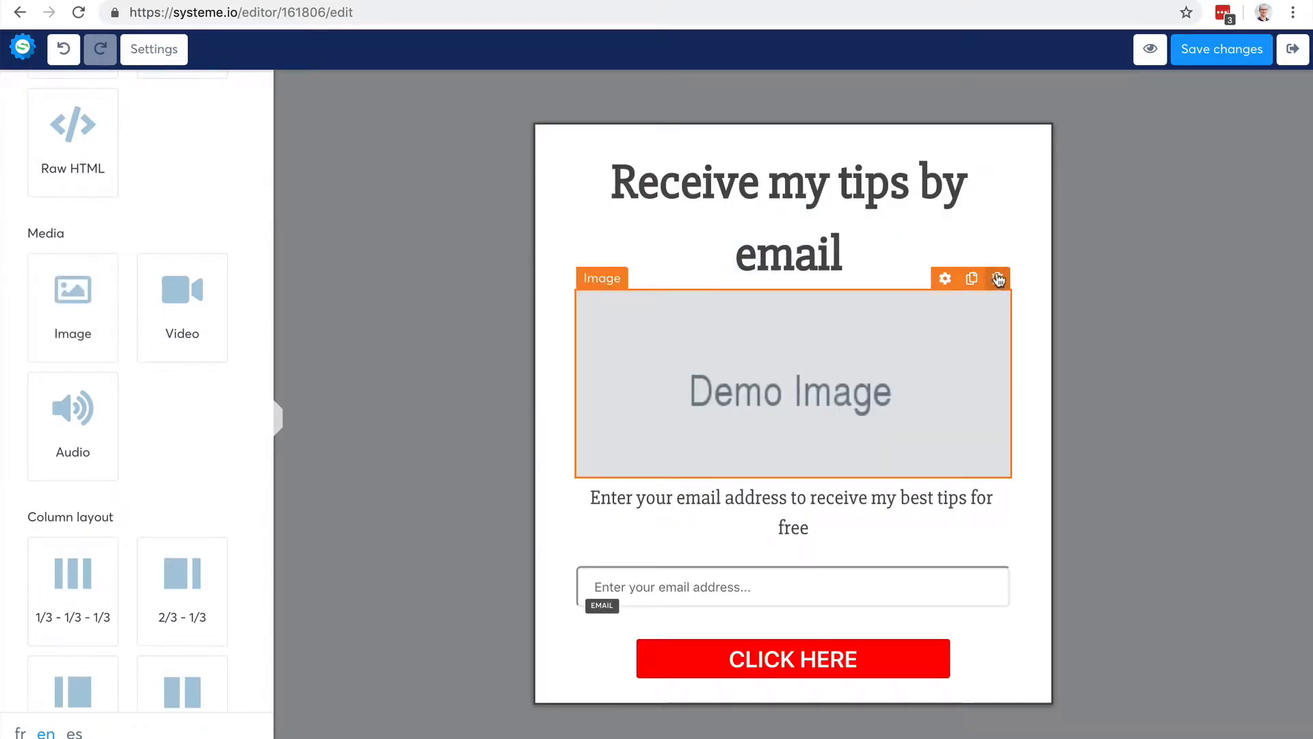
Step: Insert a video element above the demo image, and delete both the video and the image from the form
{"action": "left_click_drag", "start_coordinate": [177, 294], "coordinate": [802, 267]}
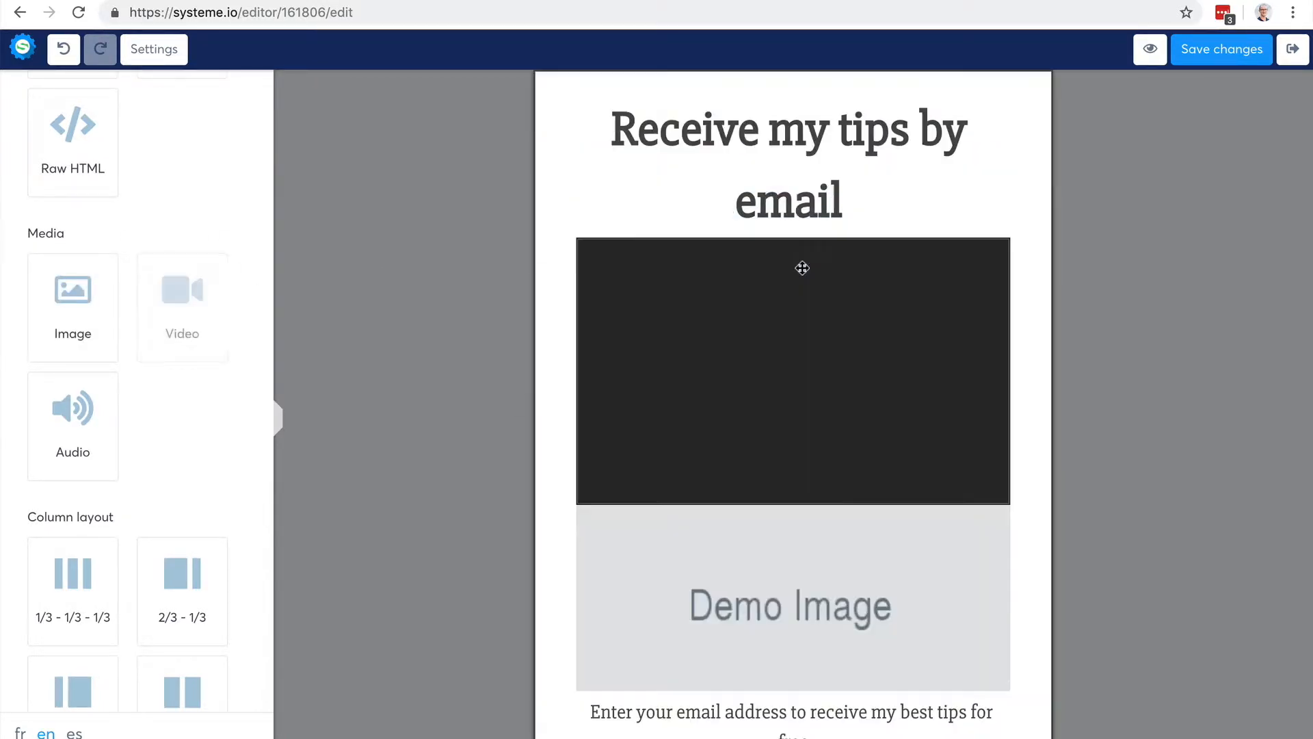
{"action": "left_click", "coordinate": [997, 226]}
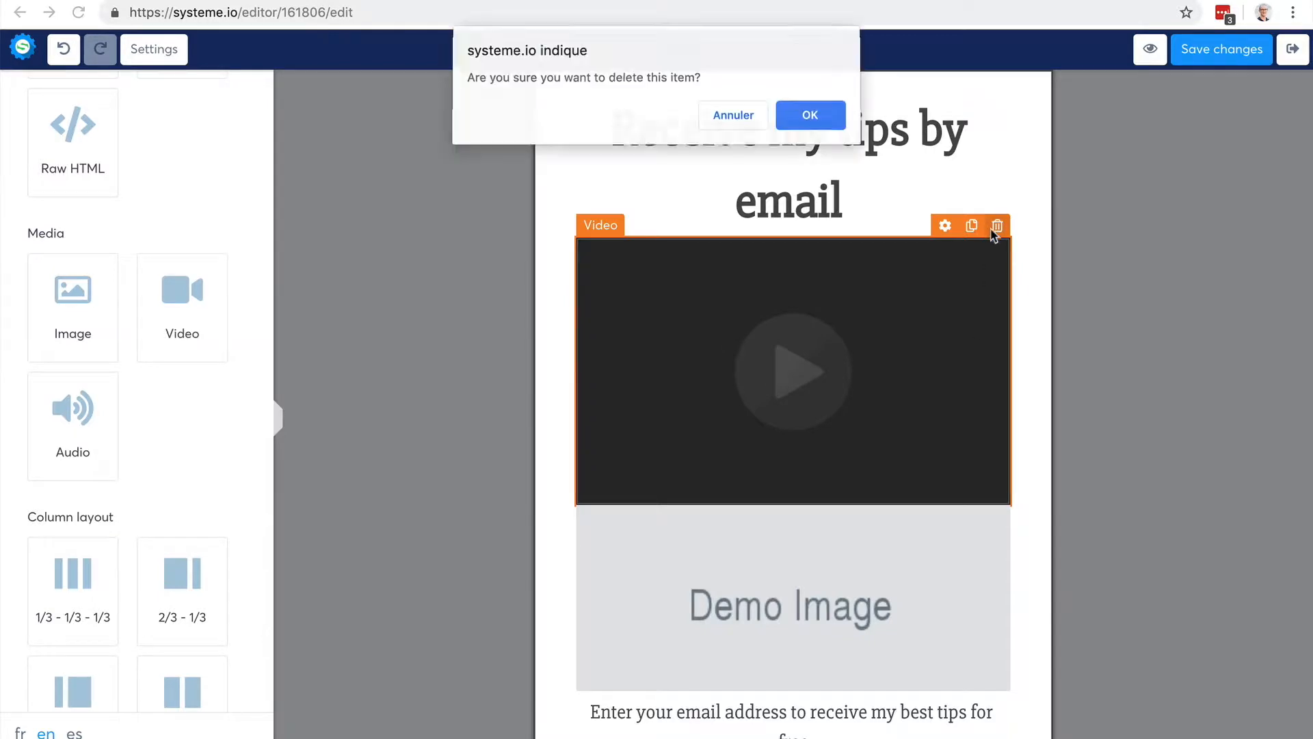
{"action": "left_click", "coordinate": [814, 114]}
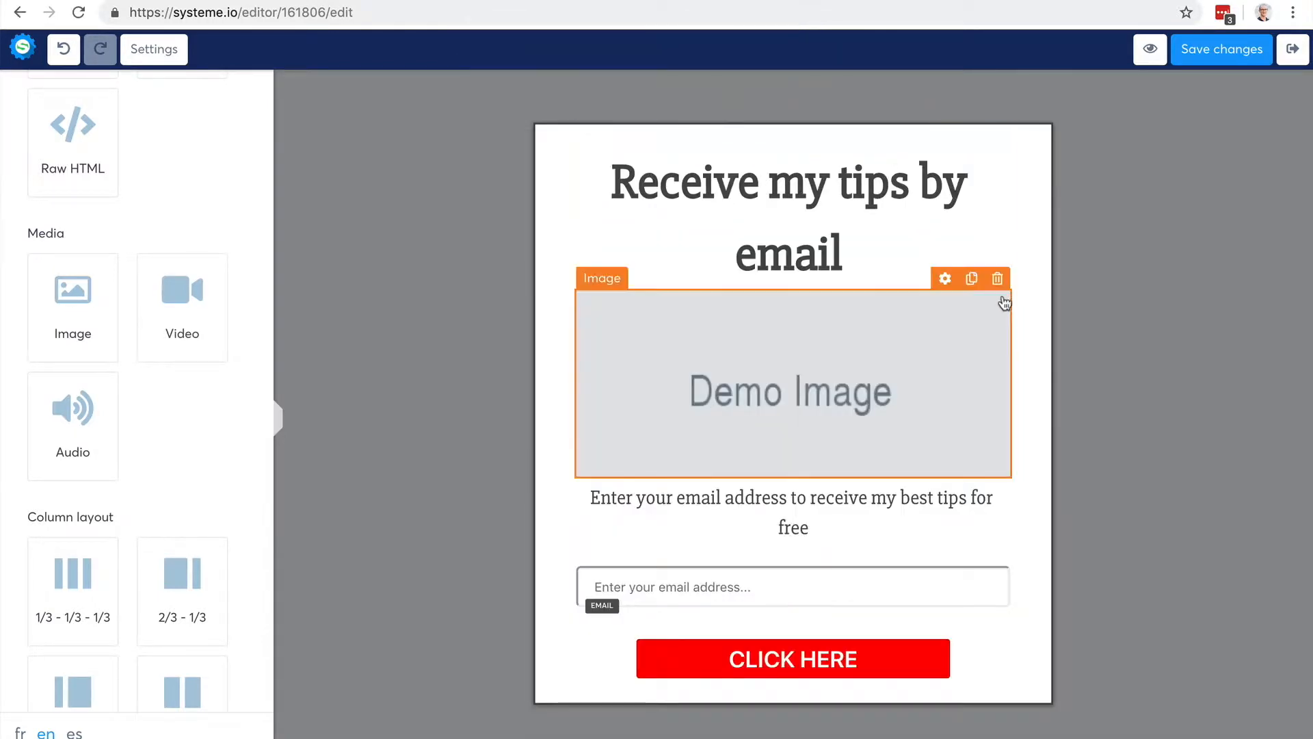
{"action": "left_click", "coordinate": [997, 278]}
{"action": "left_click", "coordinate": [810, 126]}
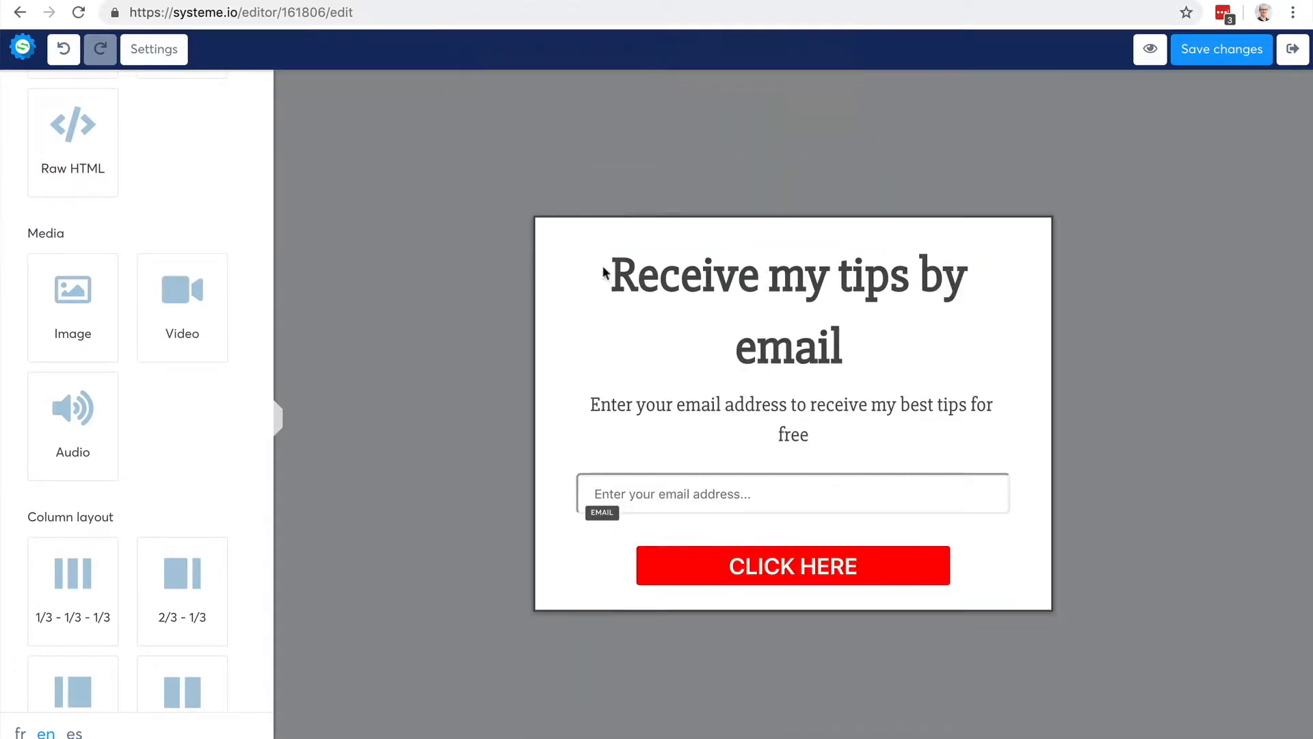
Step: Insert a three-column 1/3 - 1/3 - 1/3 row between the headline and the paragraph
{"action": "scroll", "coordinate": [76, 469], "scroll_direction": "down", "scroll_amount": 5}
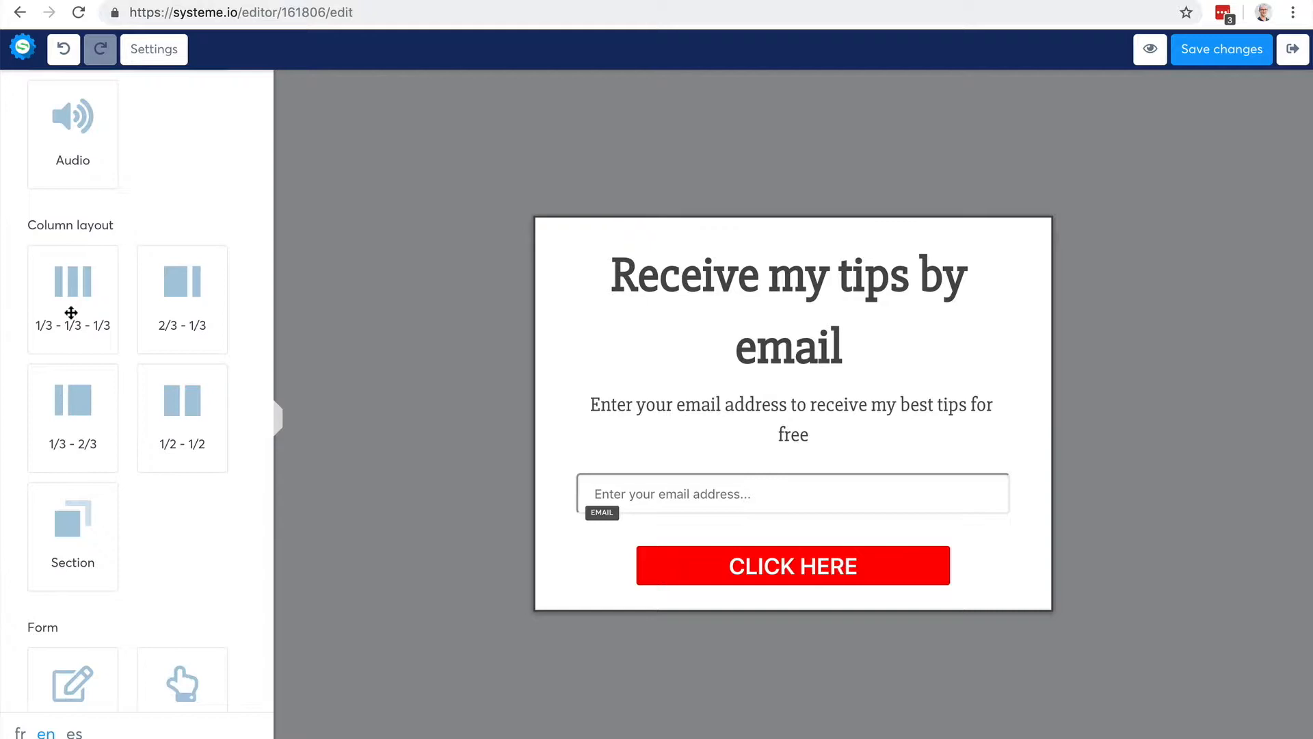
{"action": "left_click_drag", "start_coordinate": [71, 312], "coordinate": [714, 383]}
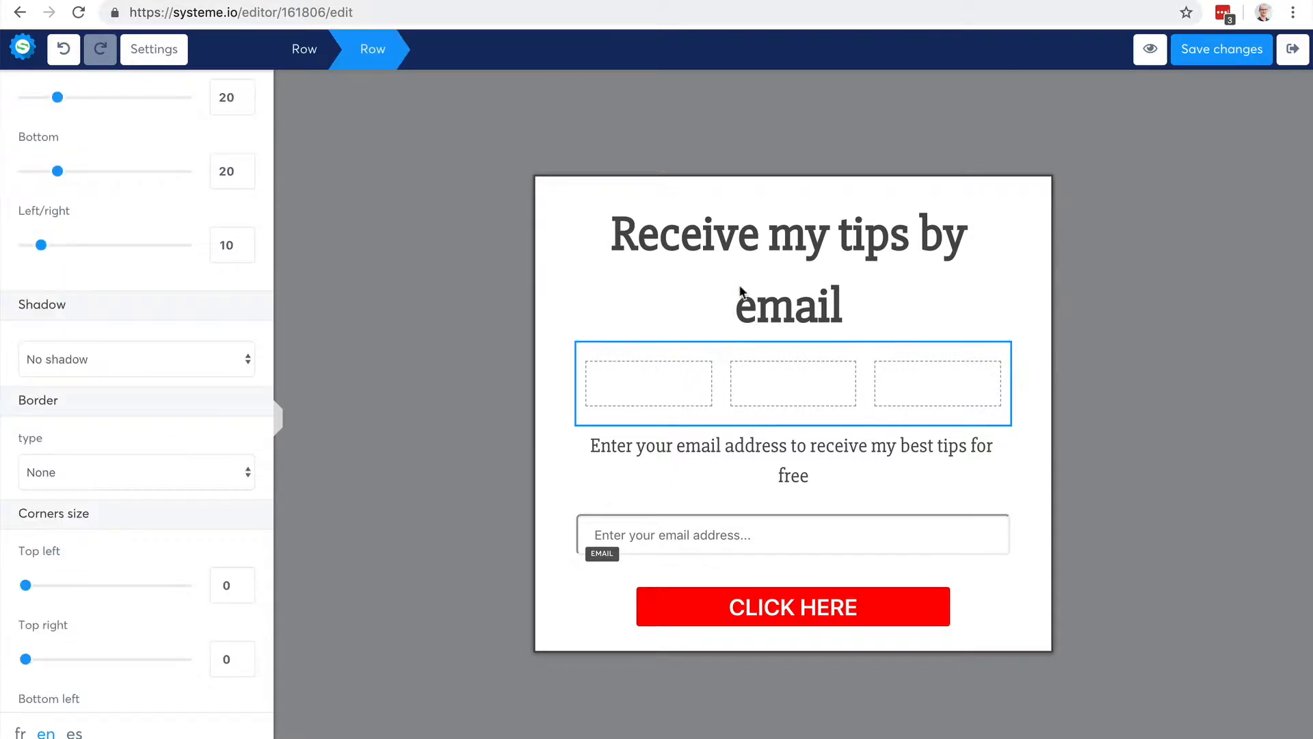
Step: Move the headline into the row's first column and widen that column at the expense of the middle one
{"action": "key", "text": "Escape"}
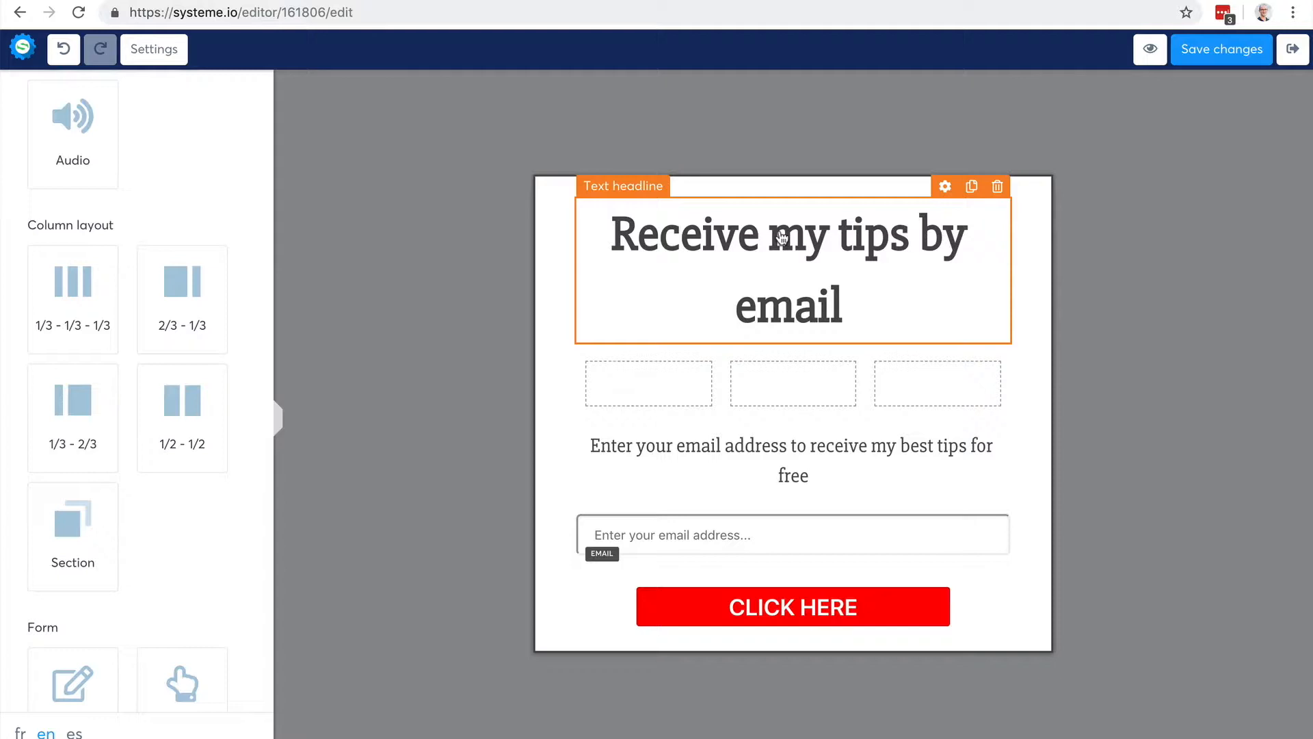
{"action": "left_click_drag", "start_coordinate": [774, 208], "coordinate": [614, 377]}
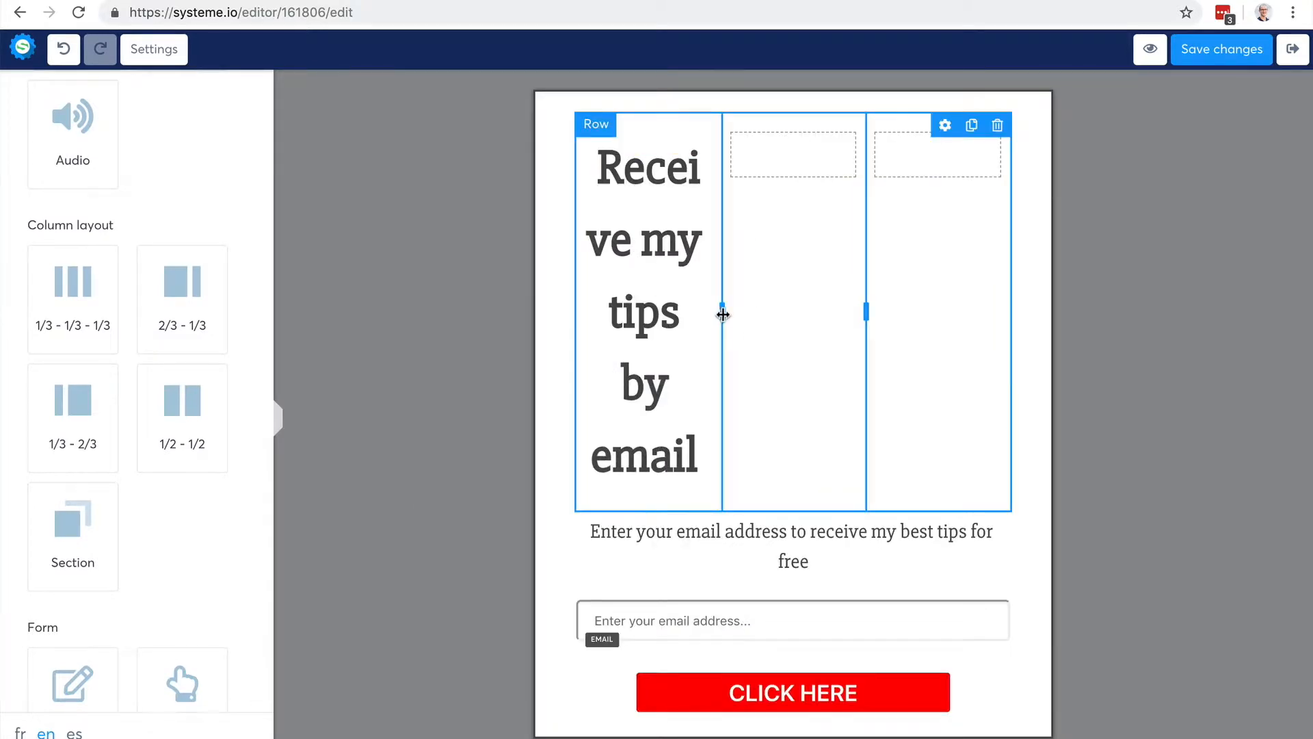
{"action": "left_click_drag", "start_coordinate": [721, 311], "coordinate": [820, 319]}
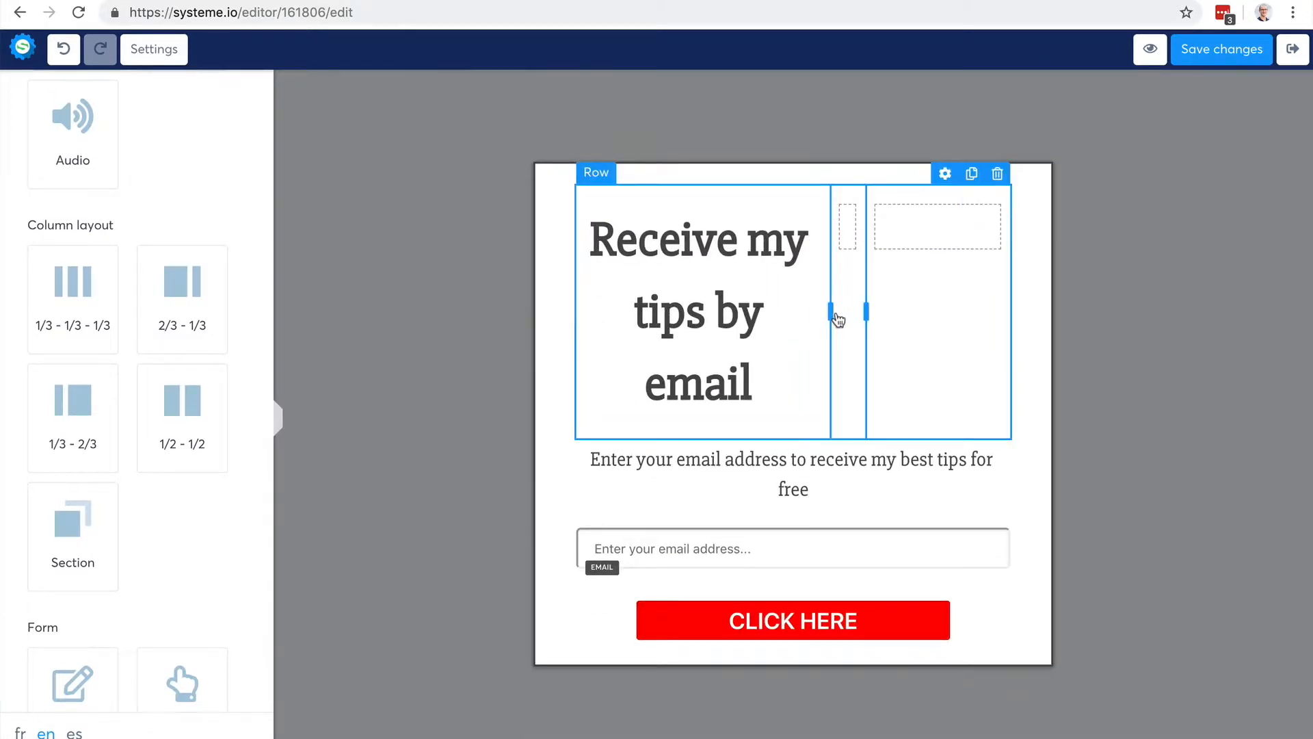
{"action": "left_click", "coordinate": [948, 258]}
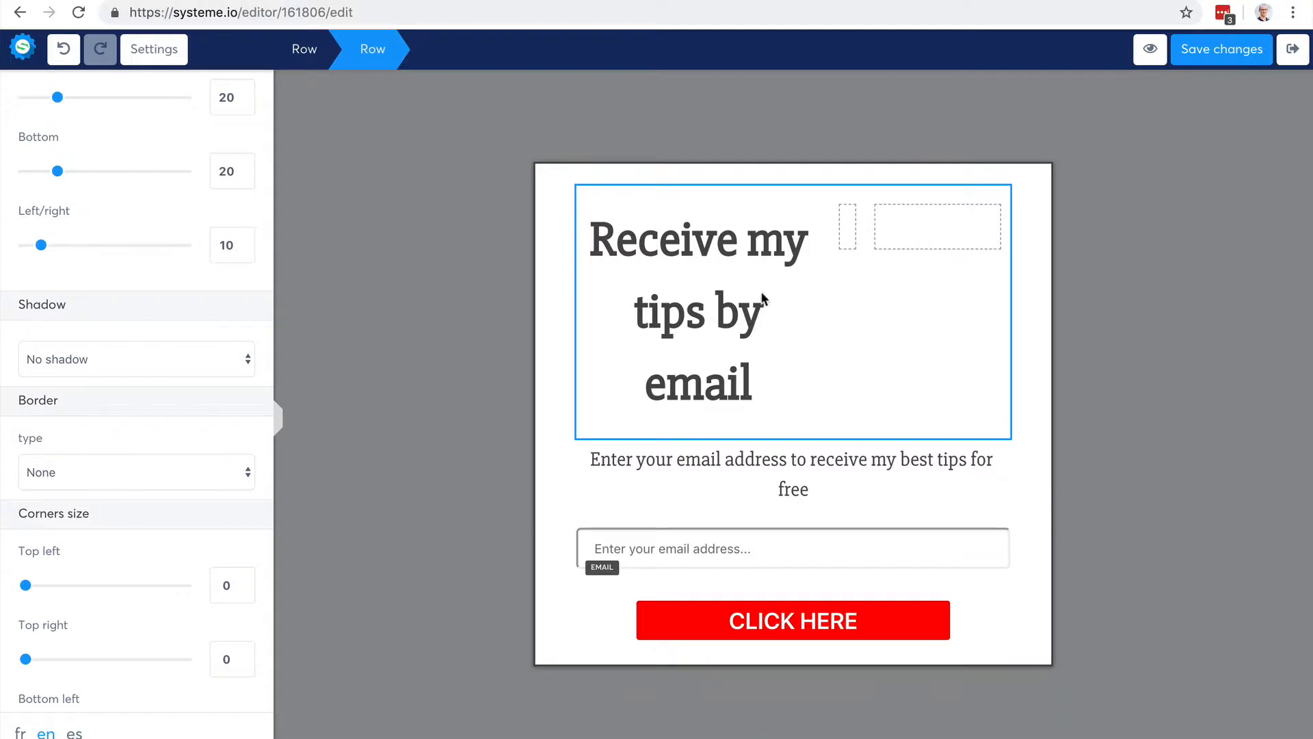
{"action": "left_click", "coordinate": [992, 297]}
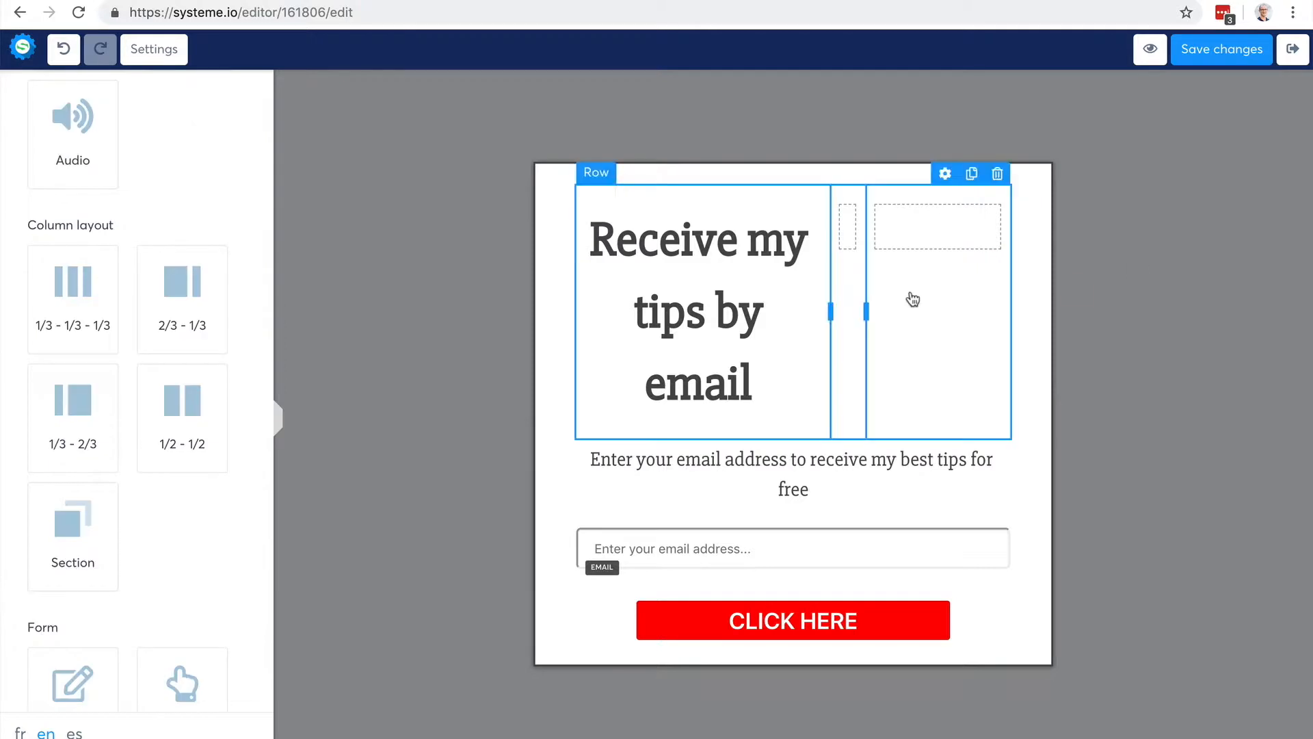
{"action": "mouse_move", "coordinate": [866, 312]}
{"action": "left_mouse_down"}
{"action": "mouse_move", "coordinate": [903, 312]}
{"action": "mouse_move", "coordinate": [866, 312]}
{"action": "left_mouse_up"}
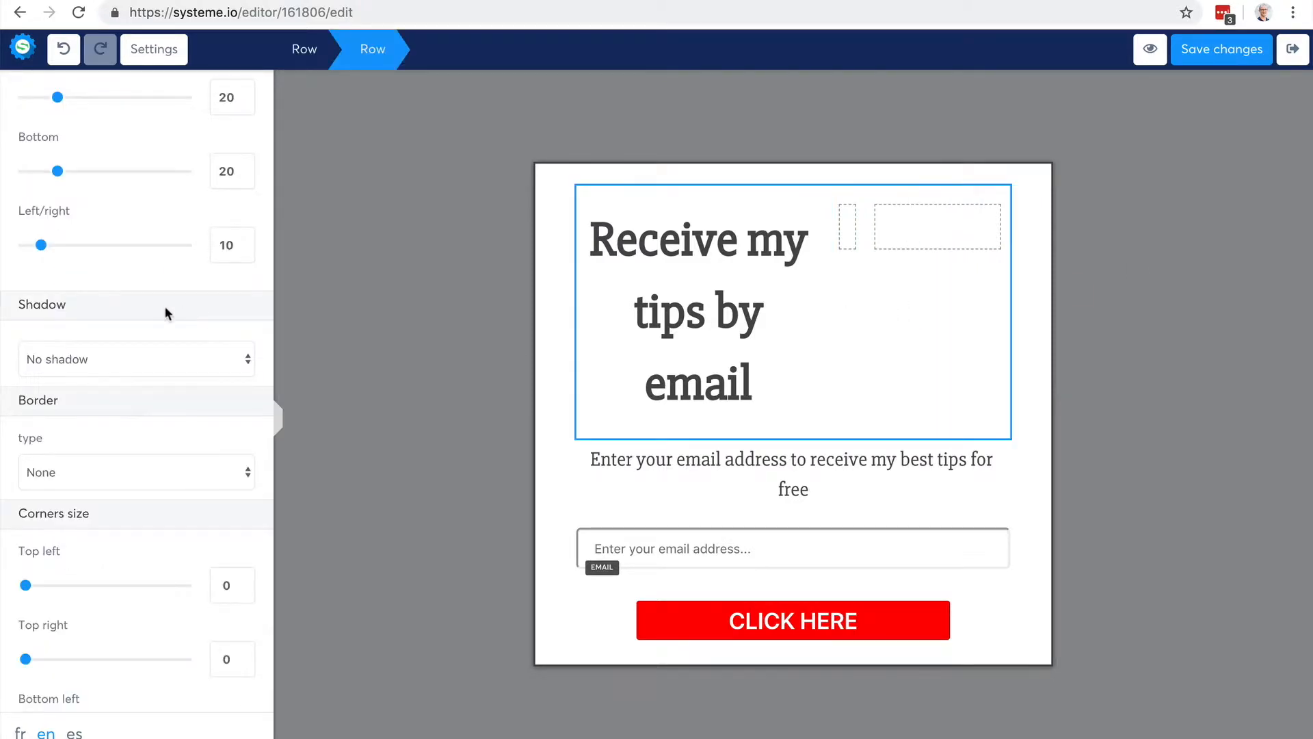
Step: Insert a video element into the third column of the headline row
{"action": "scroll", "coordinate": [164, 305], "scroll_direction": "up", "scroll_amount": 10}
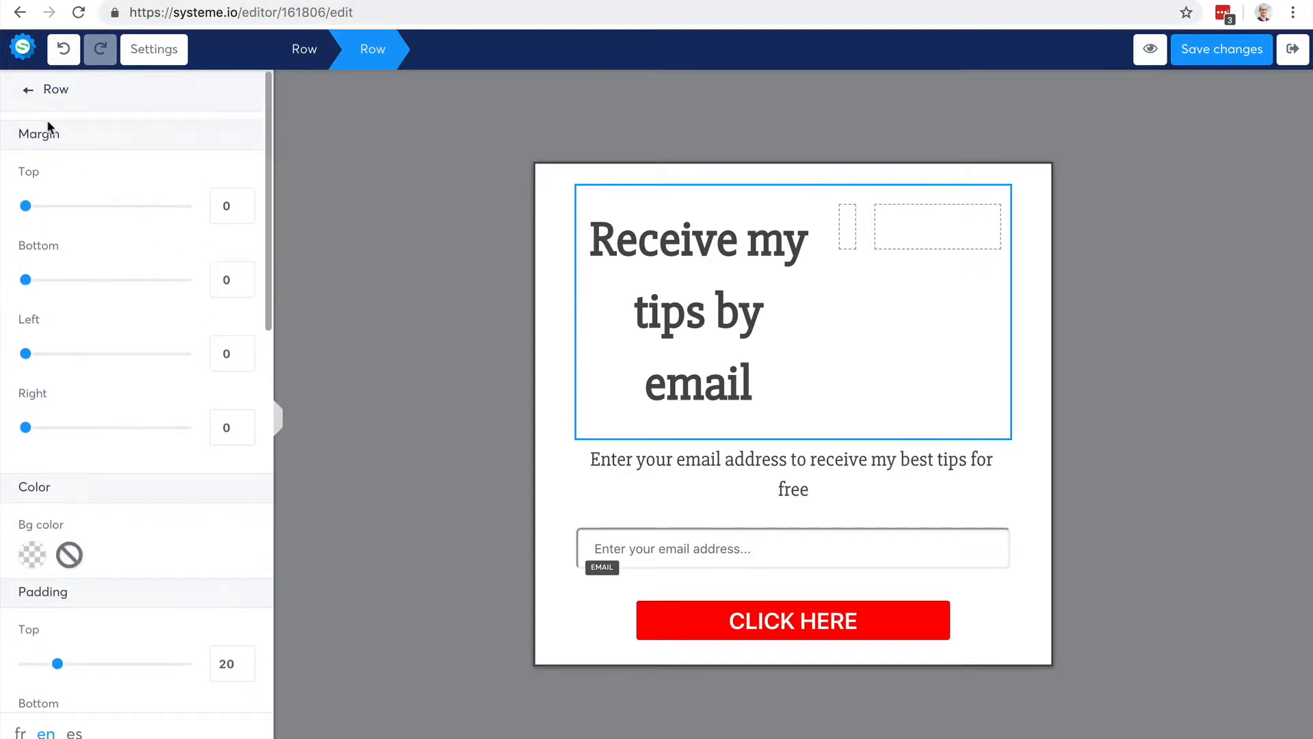
{"action": "left_click", "coordinate": [28, 90]}
{"action": "scroll", "coordinate": [171, 352], "scroll_direction": "down", "scroll_amount": 3}
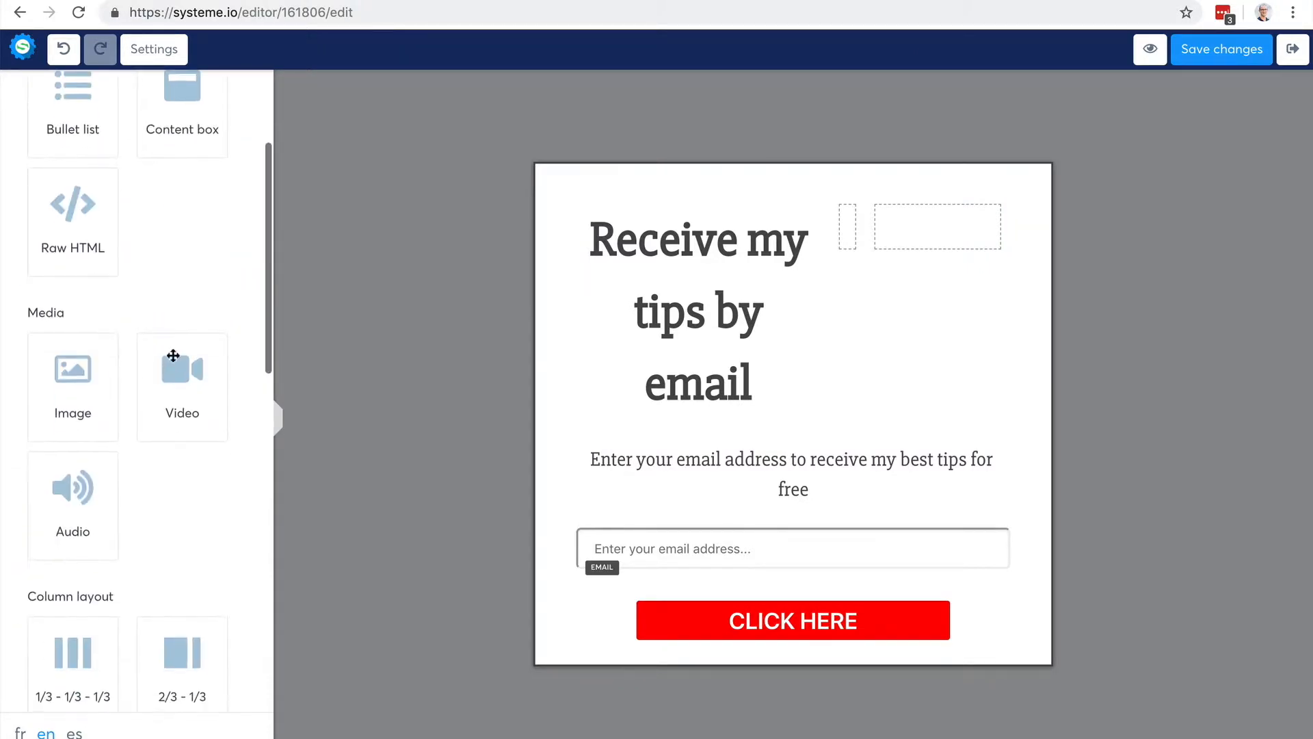
{"action": "left_click_drag", "start_coordinate": [164, 392], "coordinate": [910, 243]}
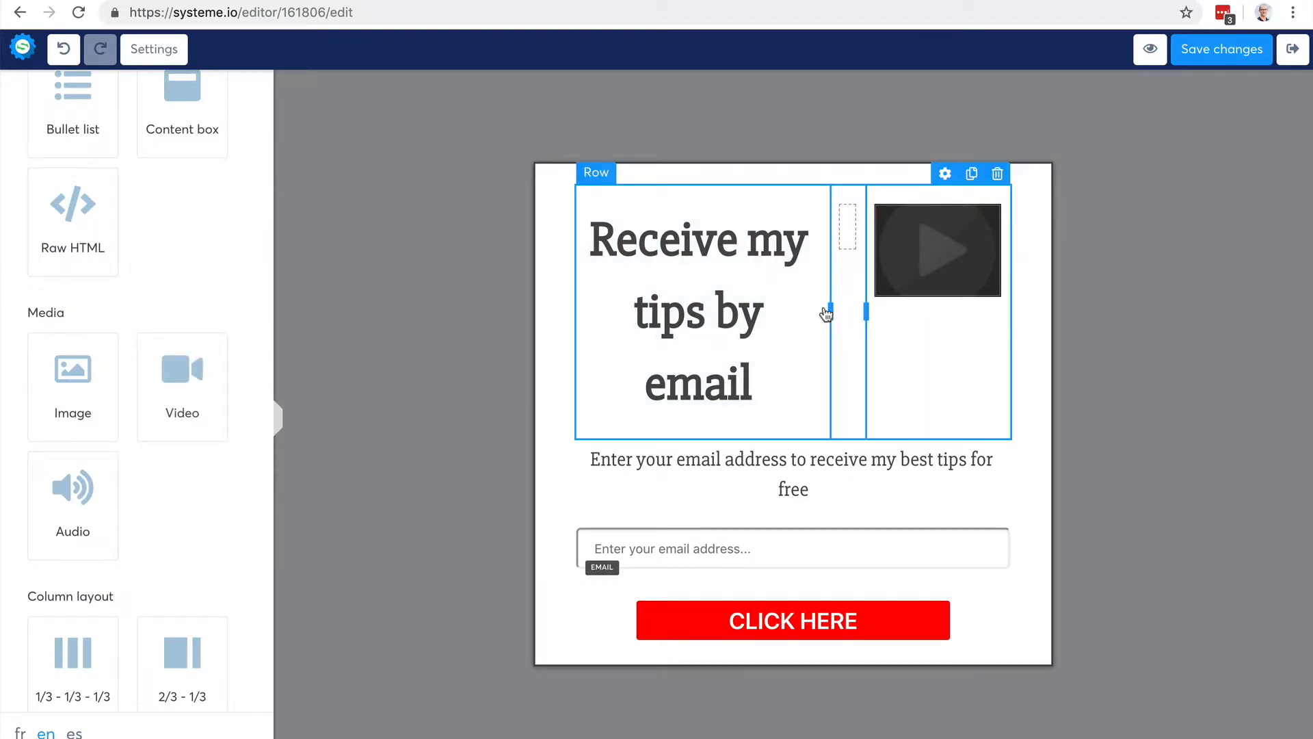
Step: Narrow the row's first column and widen the third column so the video gets larger and the middle column becomes a thin gap
{"action": "left_click", "coordinate": [823, 327]}
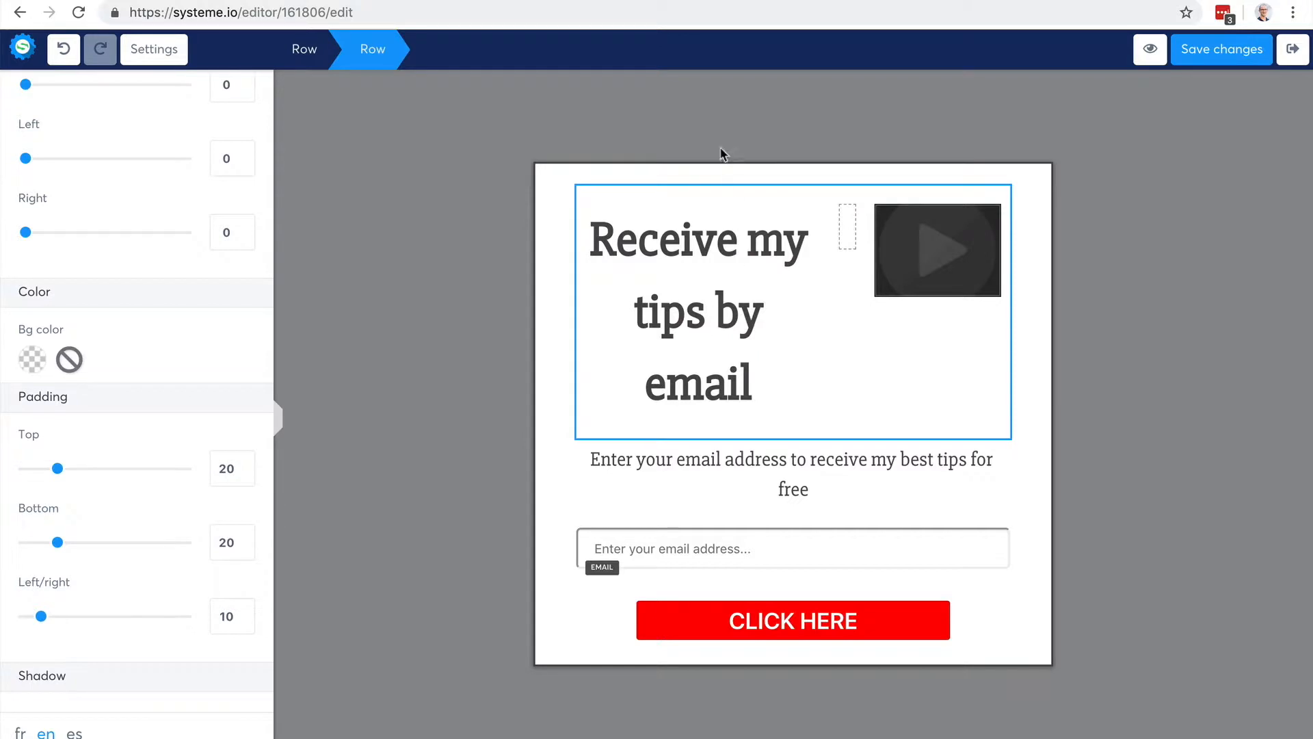
{"action": "left_click", "coordinate": [782, 377]}
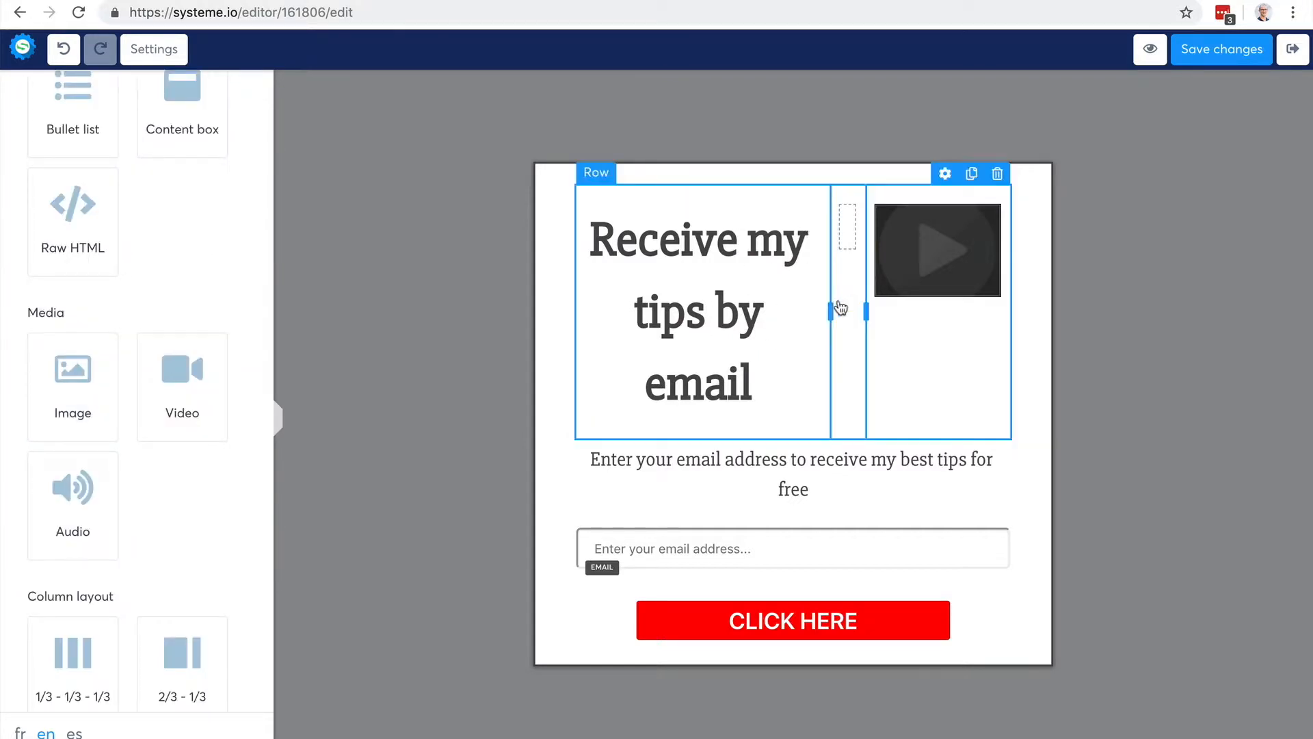
{"action": "left_click_drag", "start_coordinate": [830, 309], "coordinate": [775, 314]}
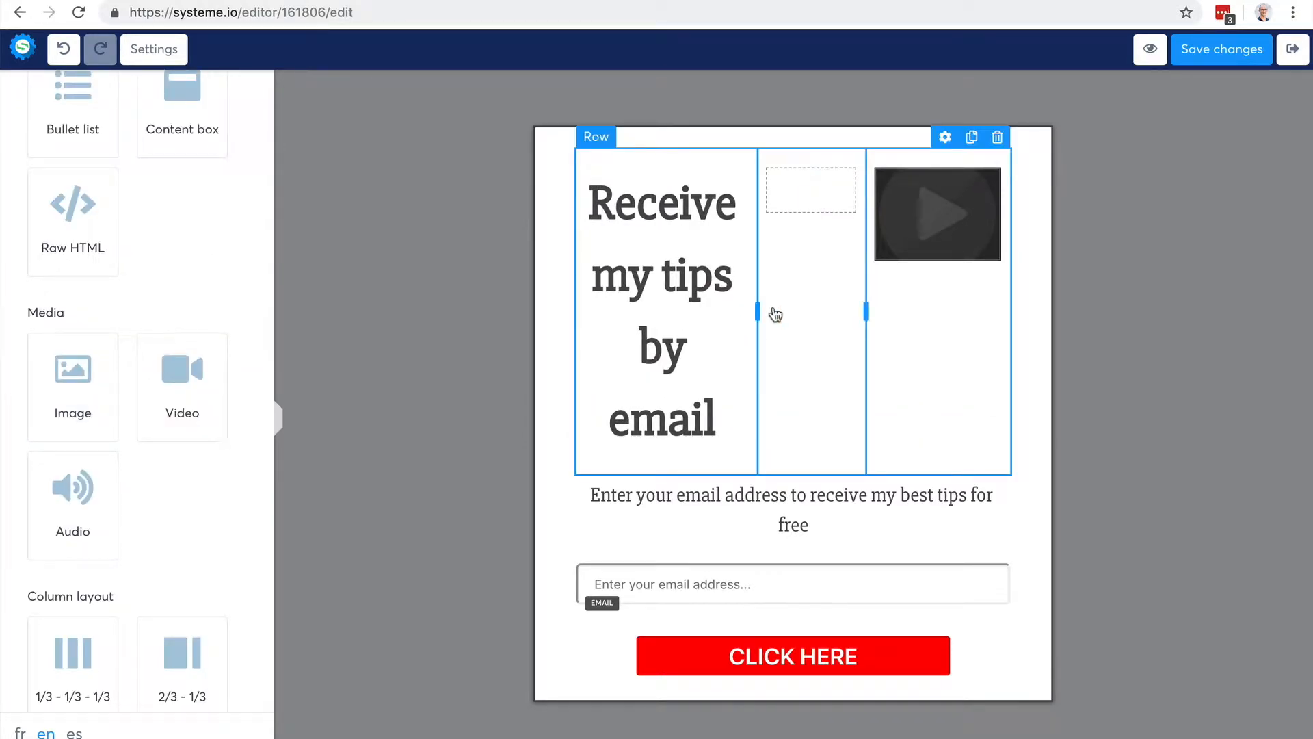
{"action": "left_click", "coordinate": [823, 315]}
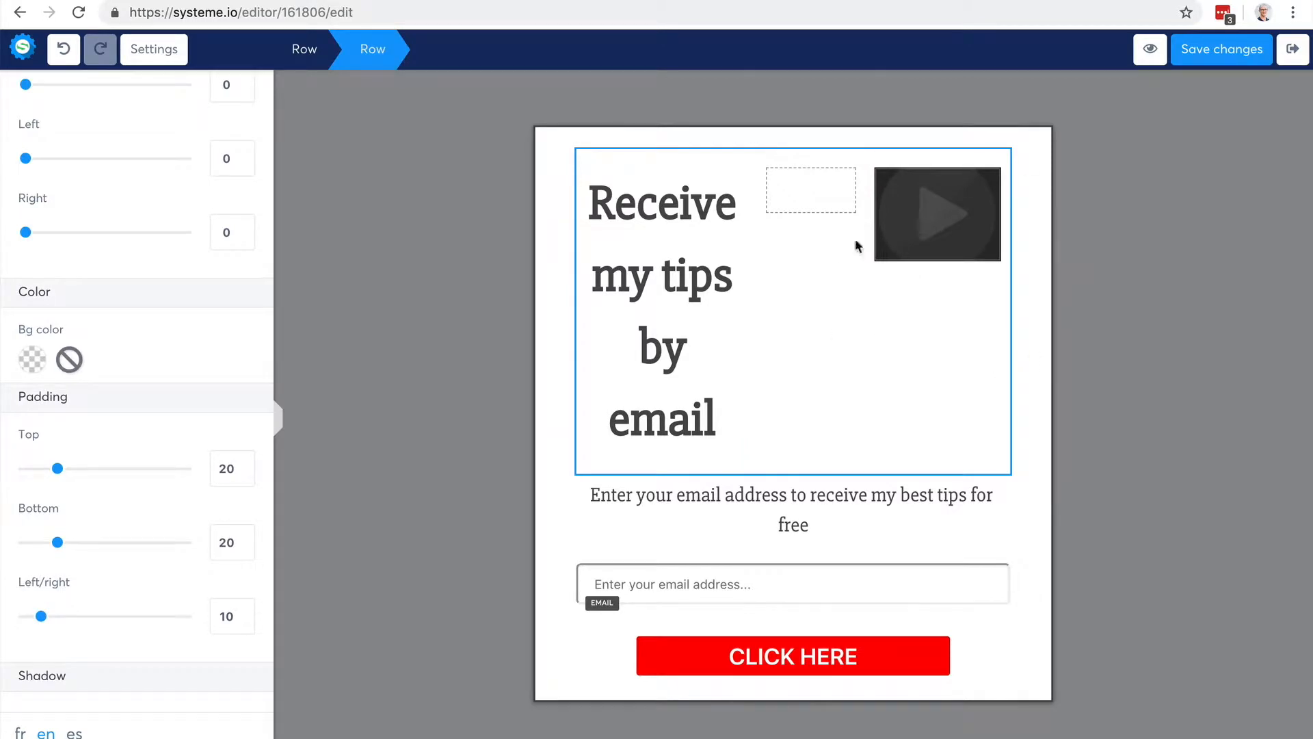
{"action": "left_click", "coordinate": [707, 109]}
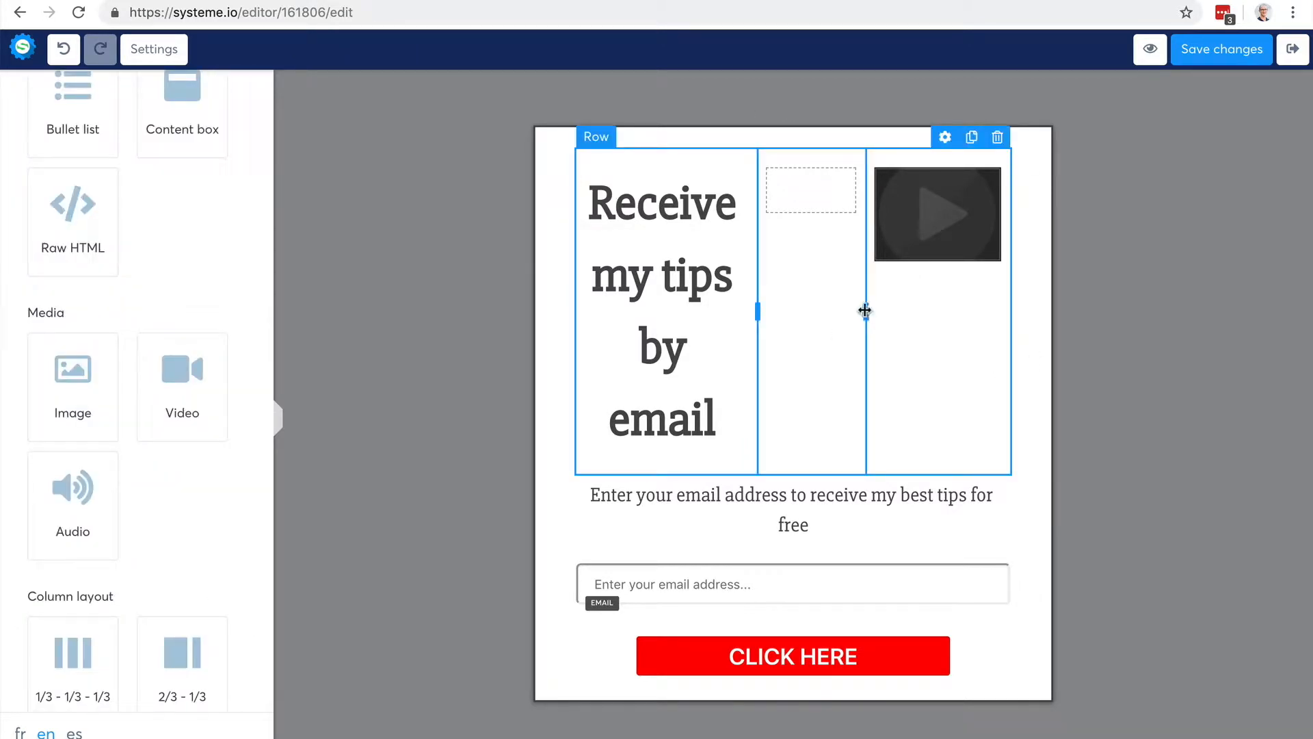
{"action": "left_click_drag", "start_coordinate": [865, 311], "coordinate": [783, 316]}
{"action": "left_click", "coordinate": [783, 316]}
{"action": "left_click", "coordinate": [919, 247]}
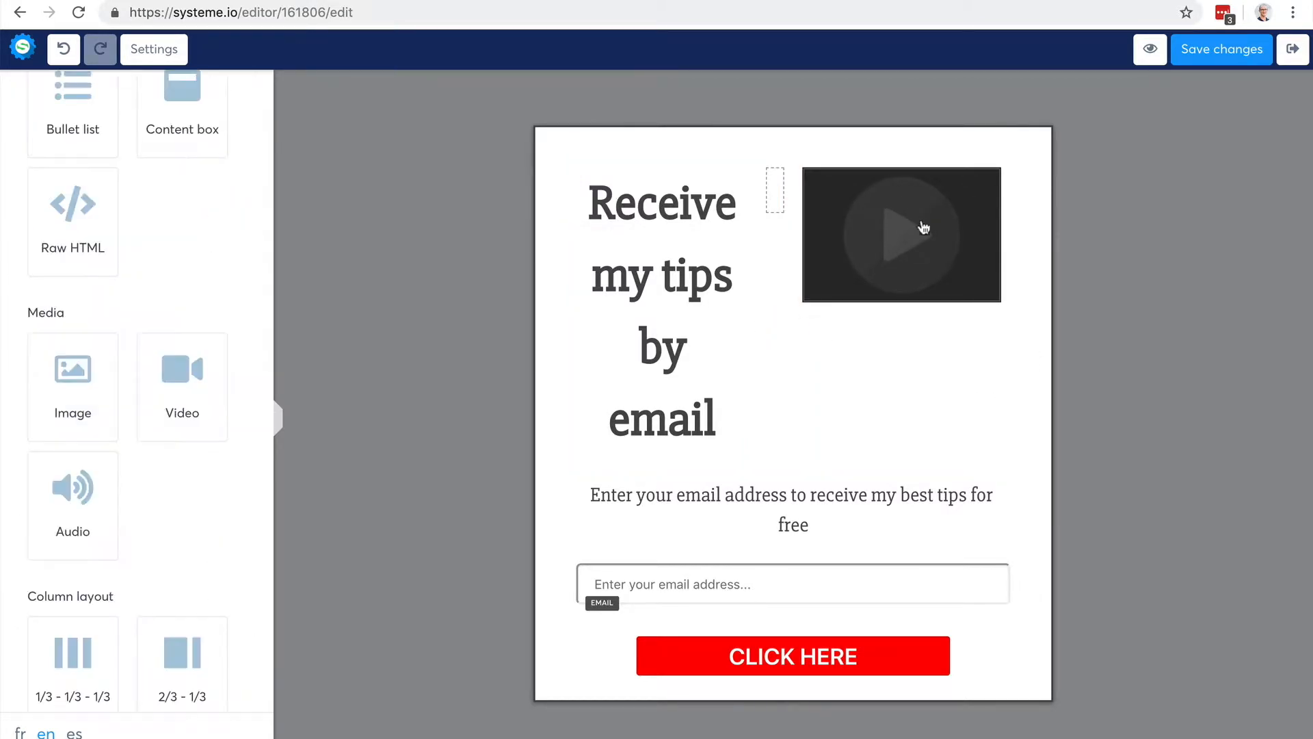
Step: Increase the video's top margin so it sits lower beside the headline
{"action": "mouse_move", "coordinate": [912, 208]}
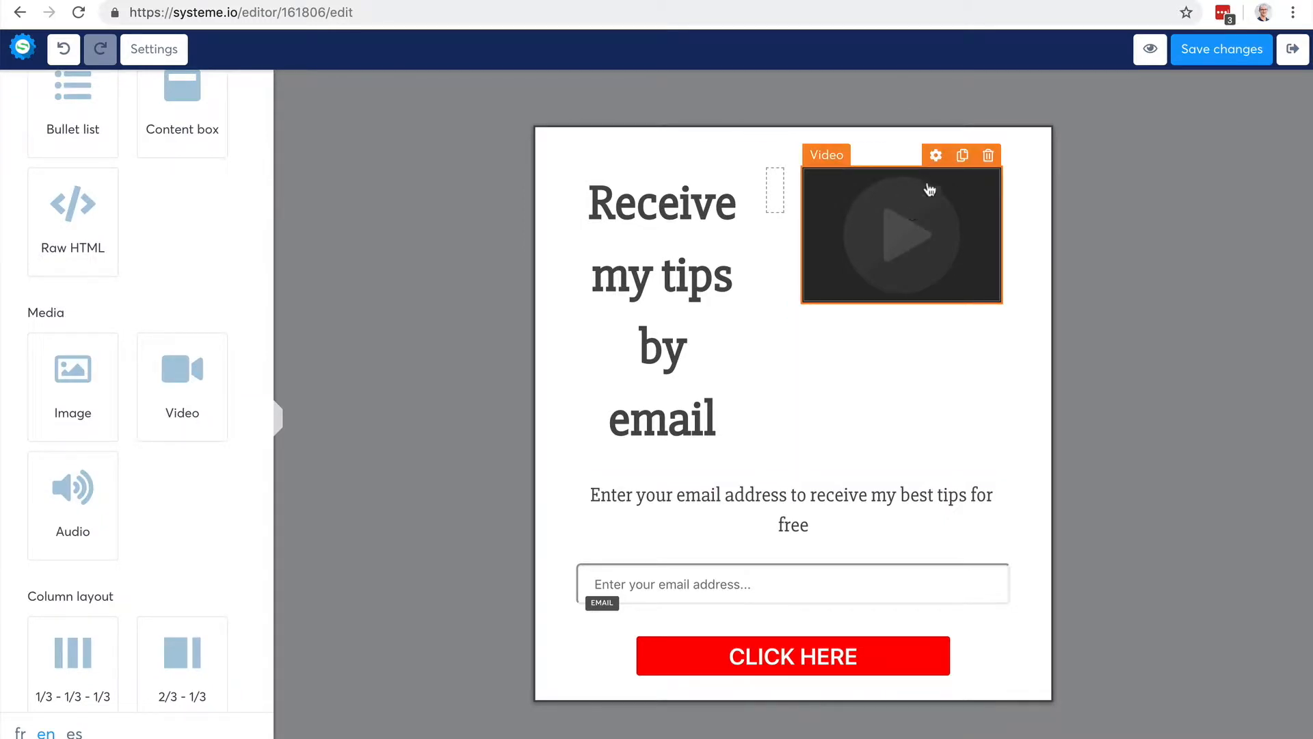
{"action": "left_click", "coordinate": [936, 156]}
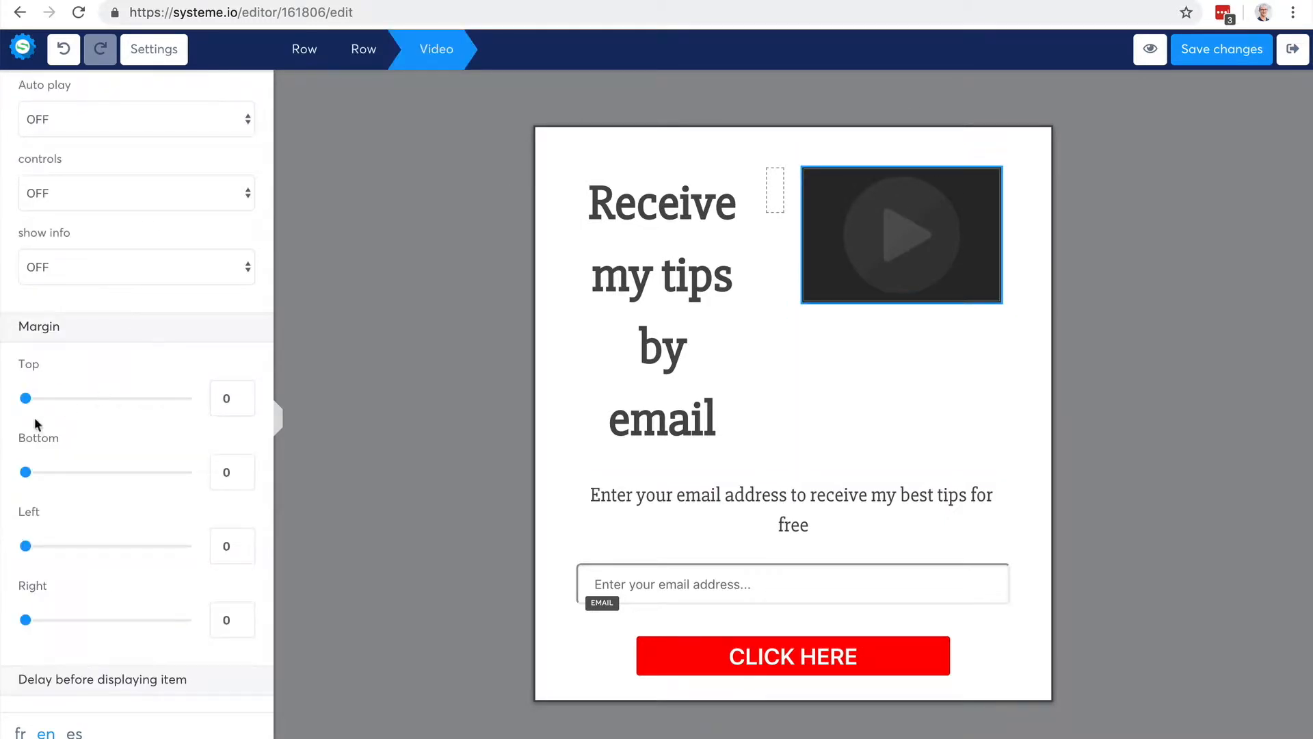
{"action": "left_click_drag", "start_coordinate": [22, 404], "coordinate": [95, 402]}
Step: Set the headline's font size to 43
{"action": "left_click", "coordinate": [660, 260]}
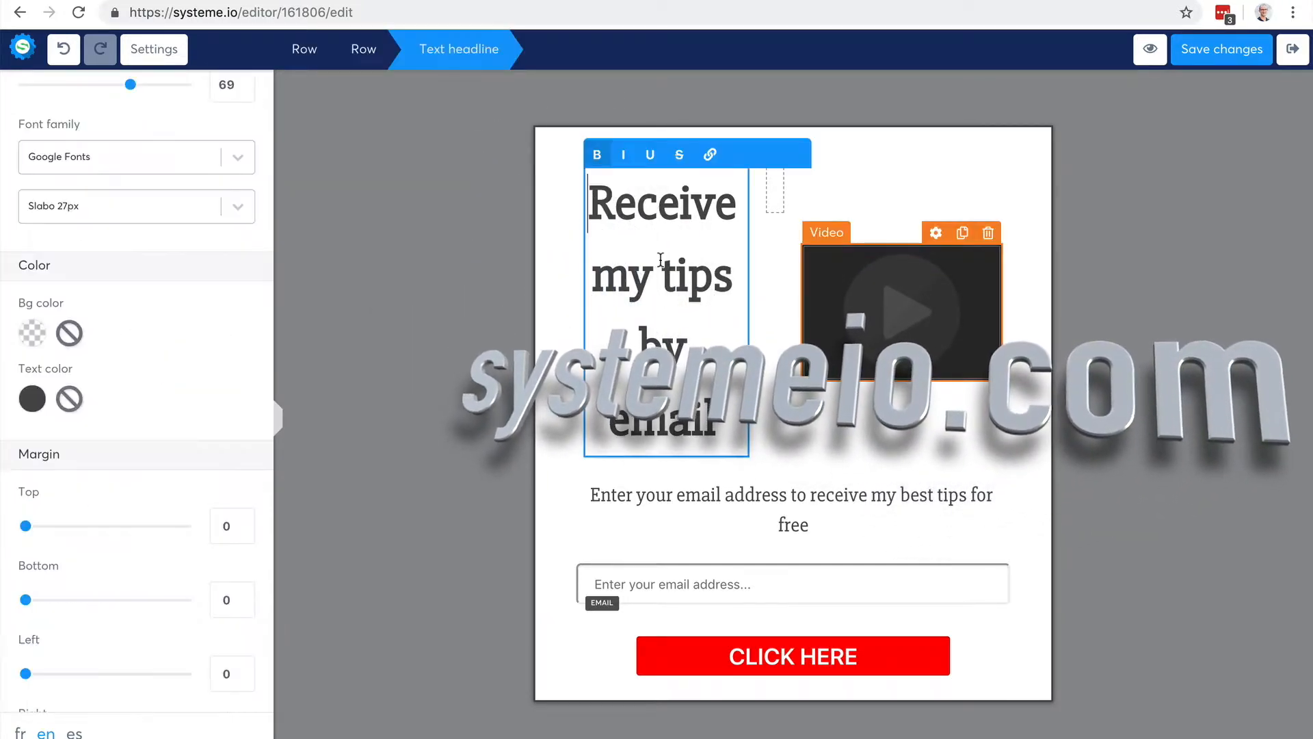
{"action": "triple_click", "coordinate": [661, 260]}
{"action": "scroll", "coordinate": [175, 464], "scroll_direction": "down", "scroll_amount": 5}
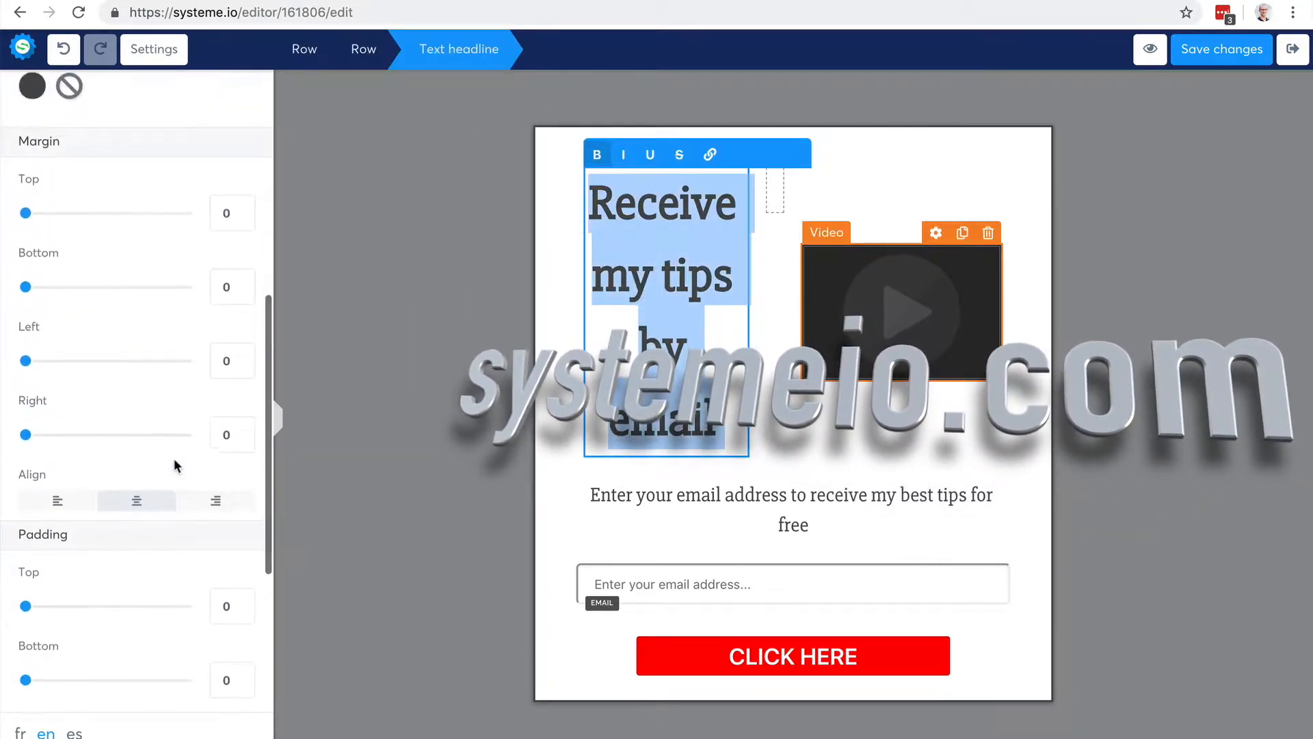
{"action": "scroll", "coordinate": [174, 458], "scroll_direction": "down", "scroll_amount": 2}
{"action": "scroll", "coordinate": [174, 463], "scroll_direction": "down", "scroll_amount": 3}
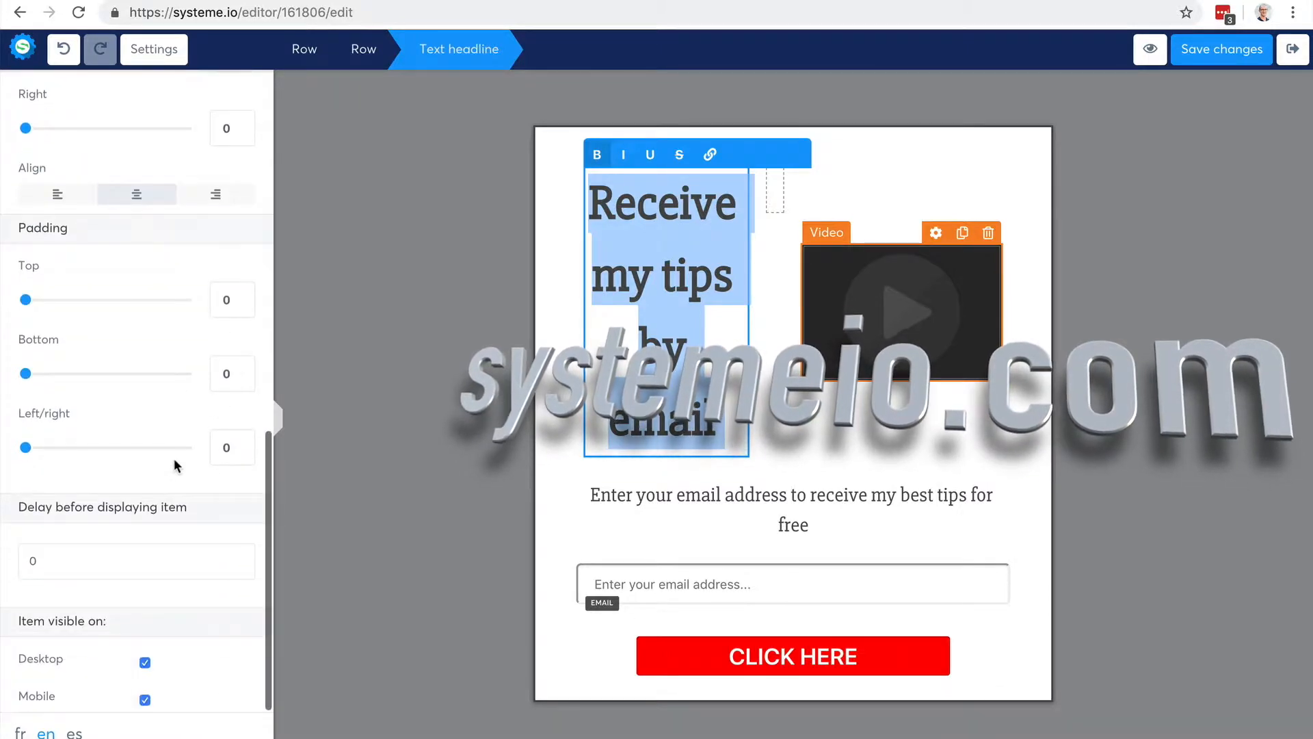
{"action": "scroll", "coordinate": [179, 472], "scroll_direction": "up", "scroll_amount": 10}
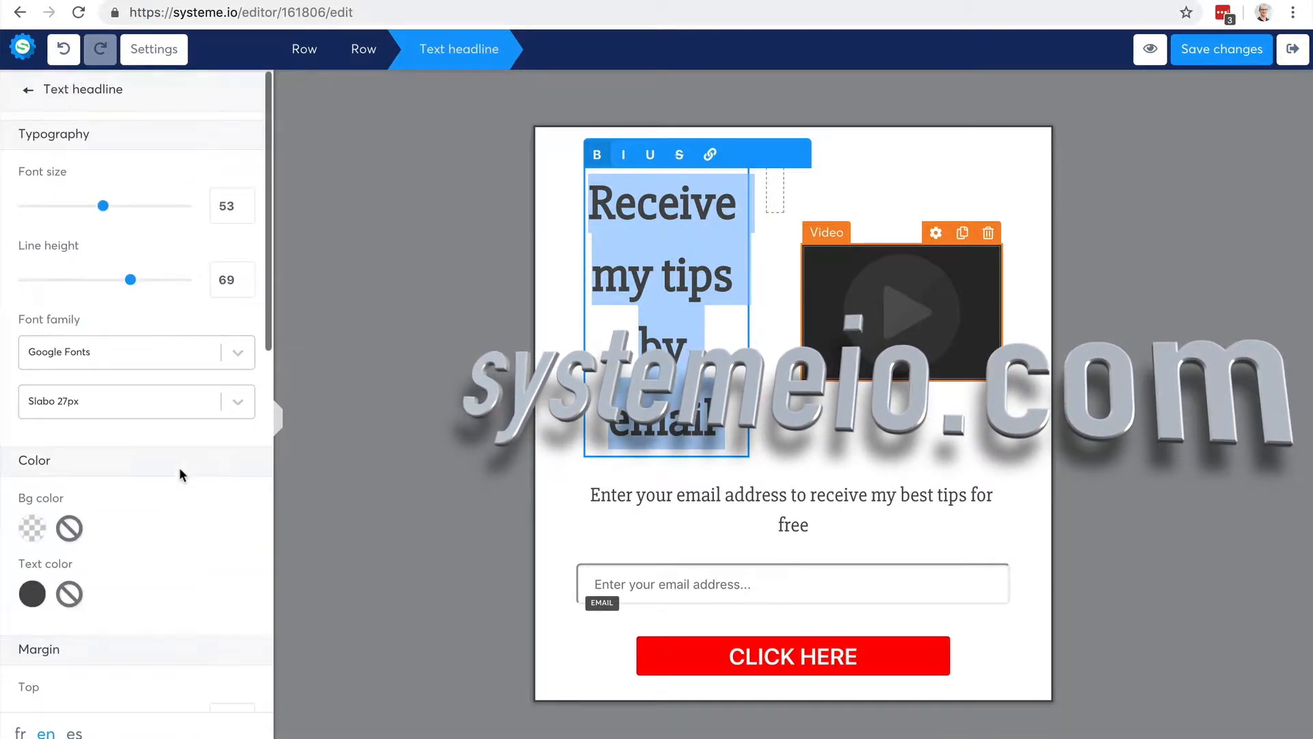
{"action": "left_click", "coordinate": [101, 206]}
{"action": "left_click_drag", "start_coordinate": [101, 205], "coordinate": [86, 209]}
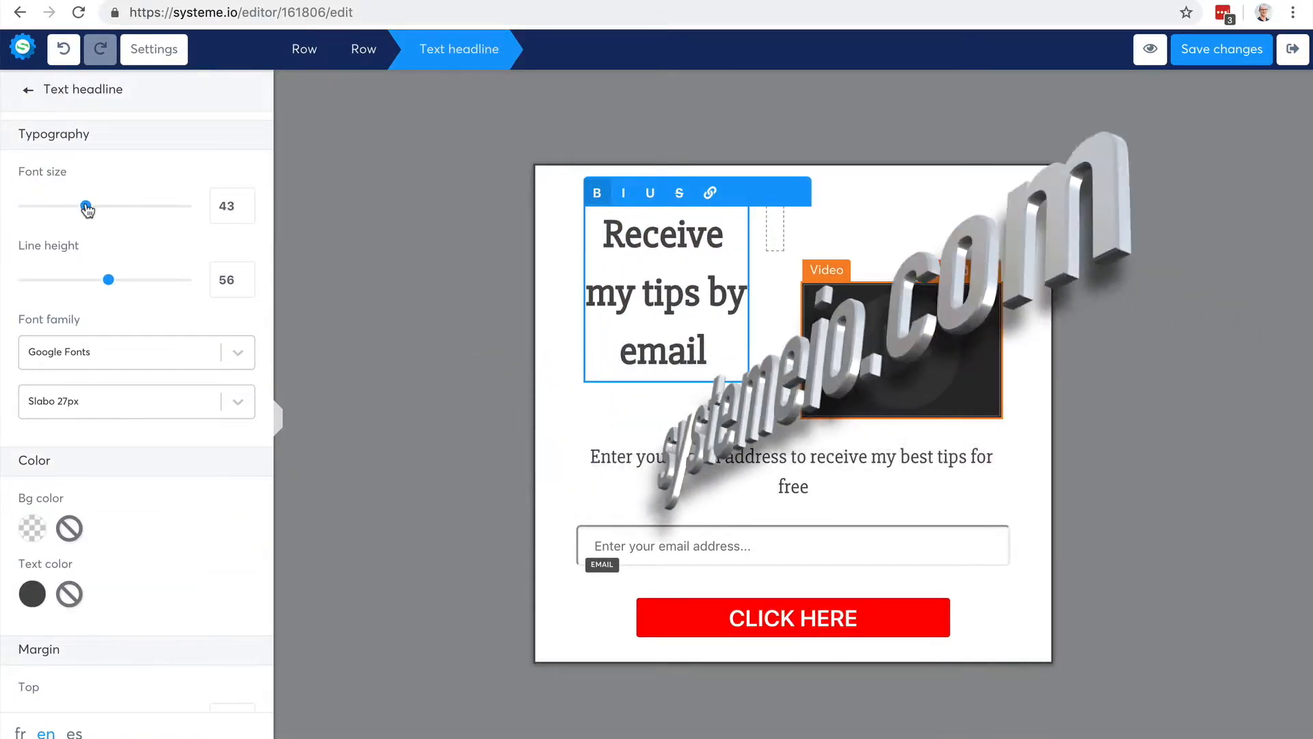
{"action": "left_click", "coordinate": [919, 321]}
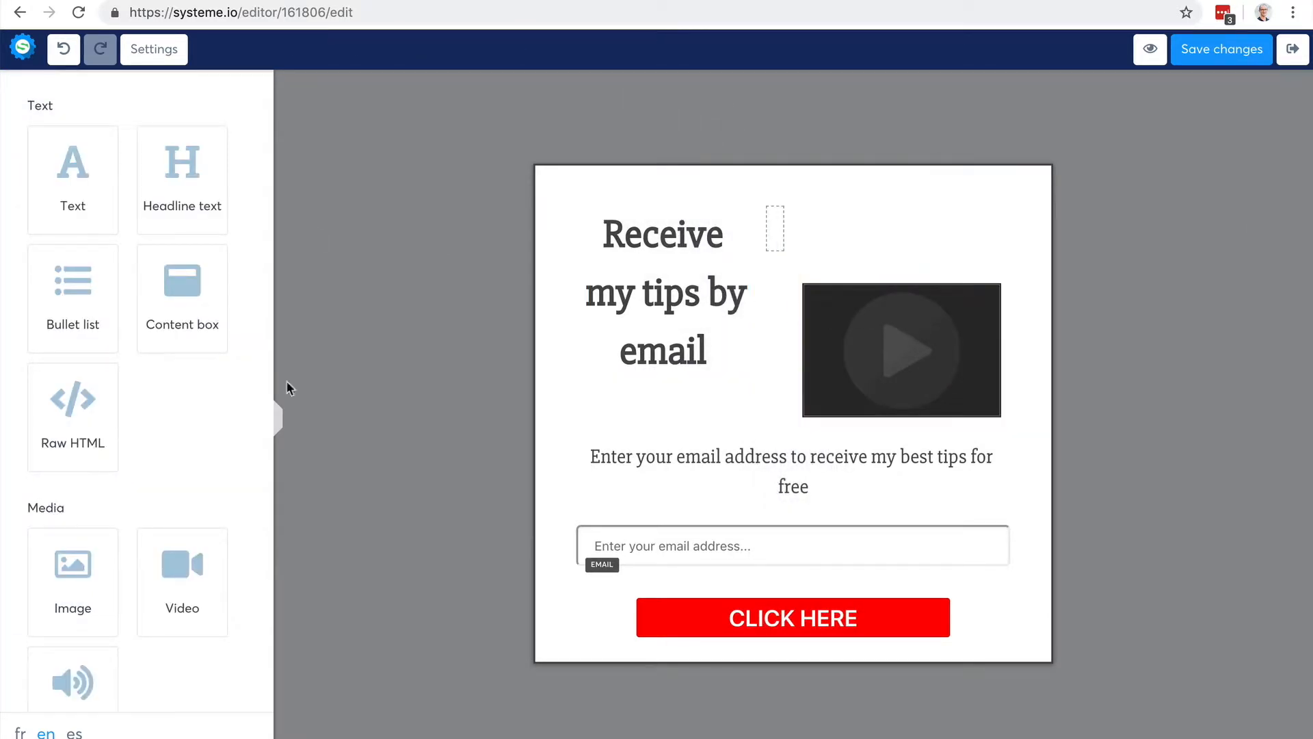
Step: Try hiding the headline on desktop through its item visibility setting, and restore the desktop visibility
{"action": "scroll", "coordinate": [121, 411], "scroll_direction": "down", "scroll_amount": 15}
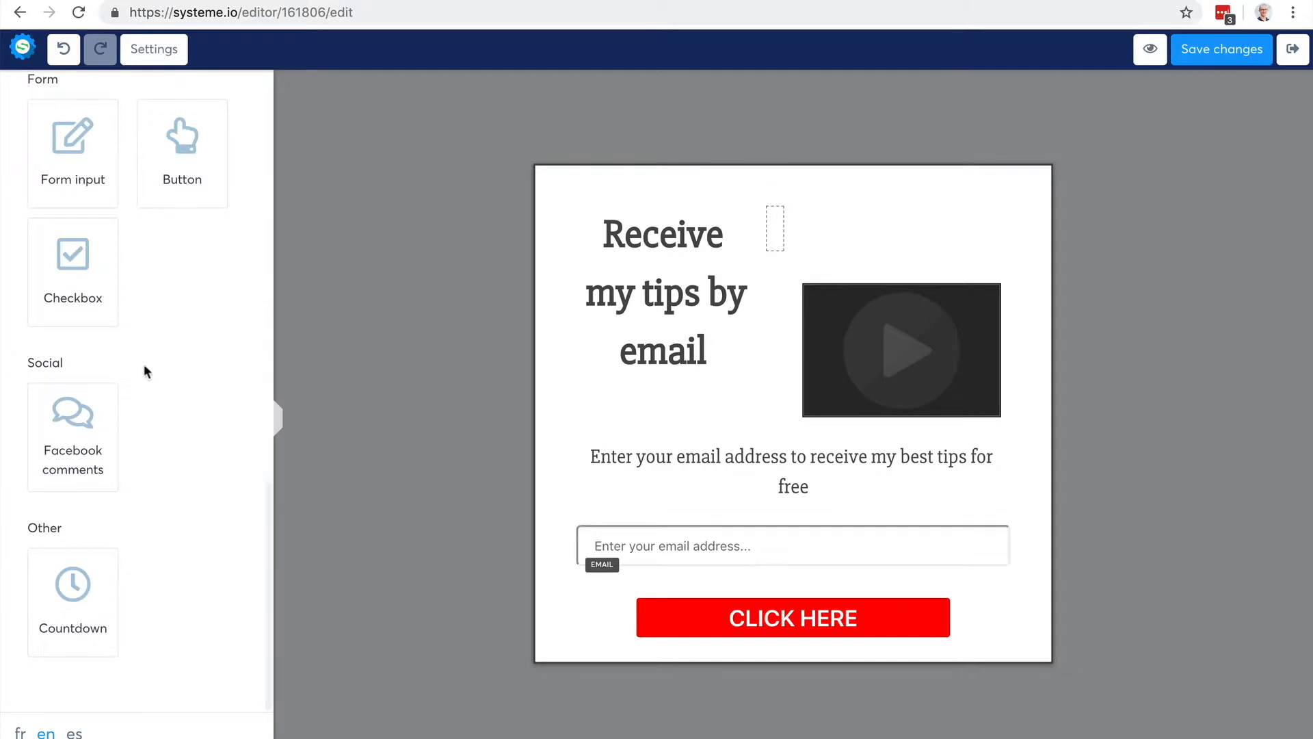
{"action": "double_click", "coordinate": [667, 298]}
{"action": "left_click", "coordinate": [695, 255]}
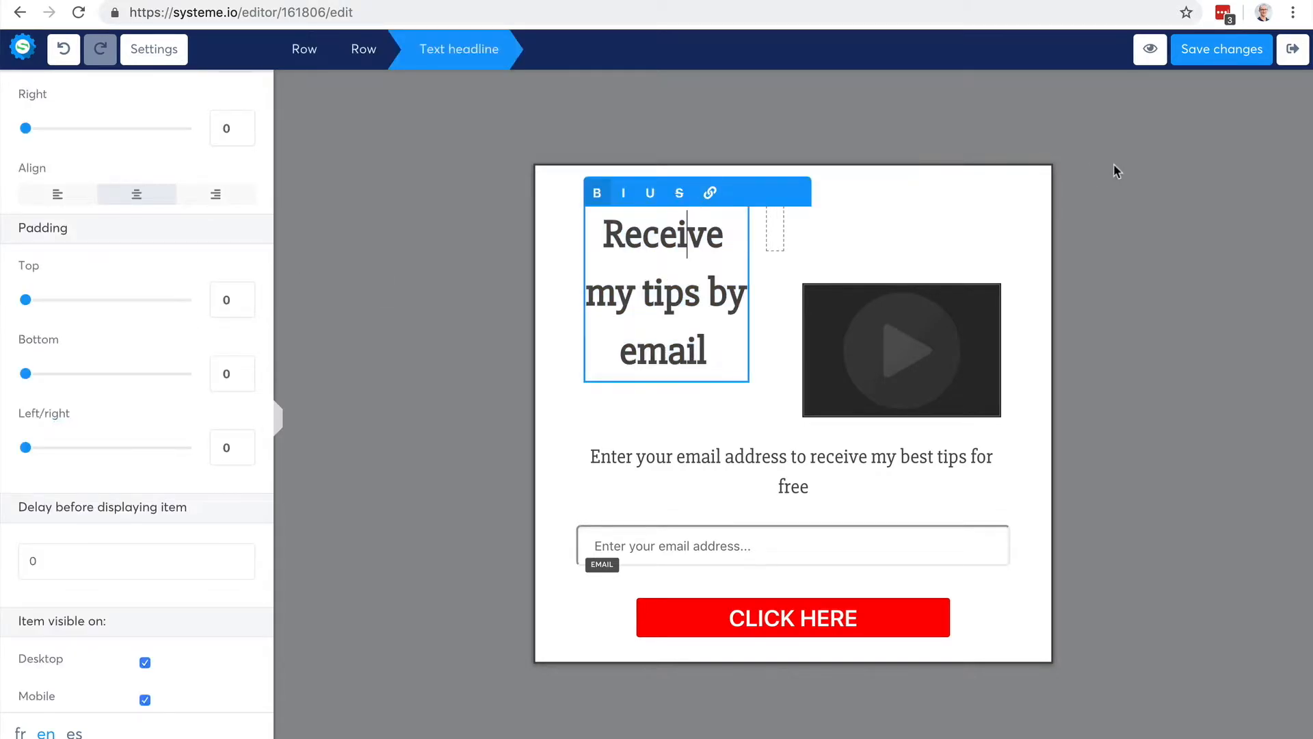
{"action": "left_click", "coordinate": [949, 137]}
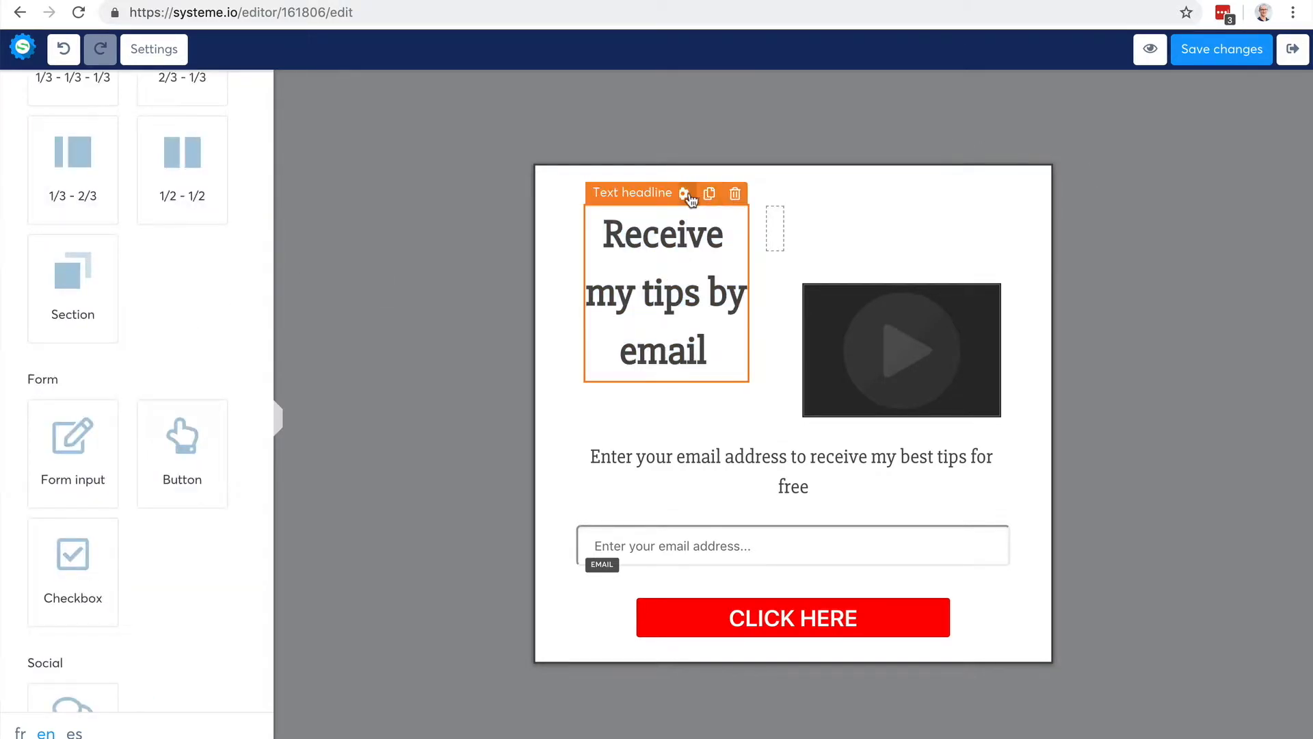
{"action": "left_click", "coordinate": [687, 234]}
{"action": "scroll", "coordinate": [195, 473], "scroll_direction": "down", "scroll_amount": 1}
{"action": "scroll", "coordinate": [194, 474], "scroll_direction": "up", "scroll_amount": 1}
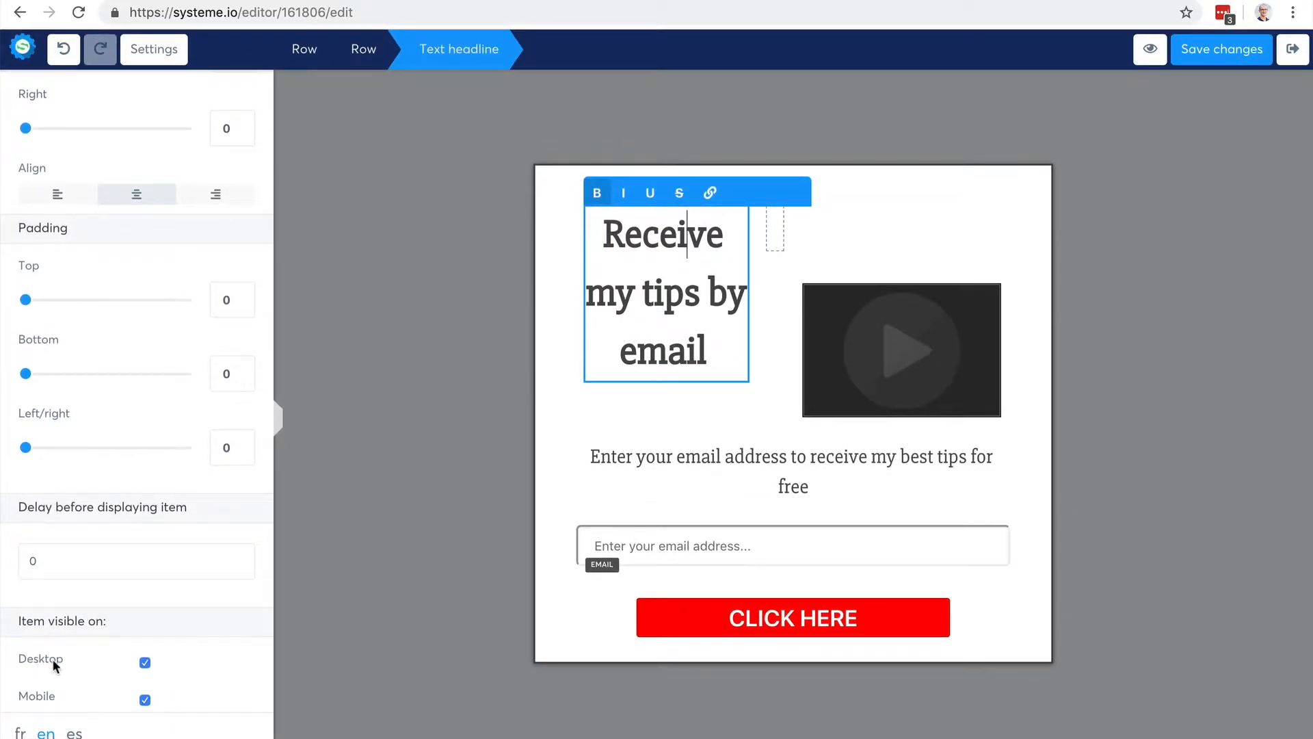
{"action": "left_click", "coordinate": [144, 663]}
{"action": "left_click", "coordinate": [145, 663]}
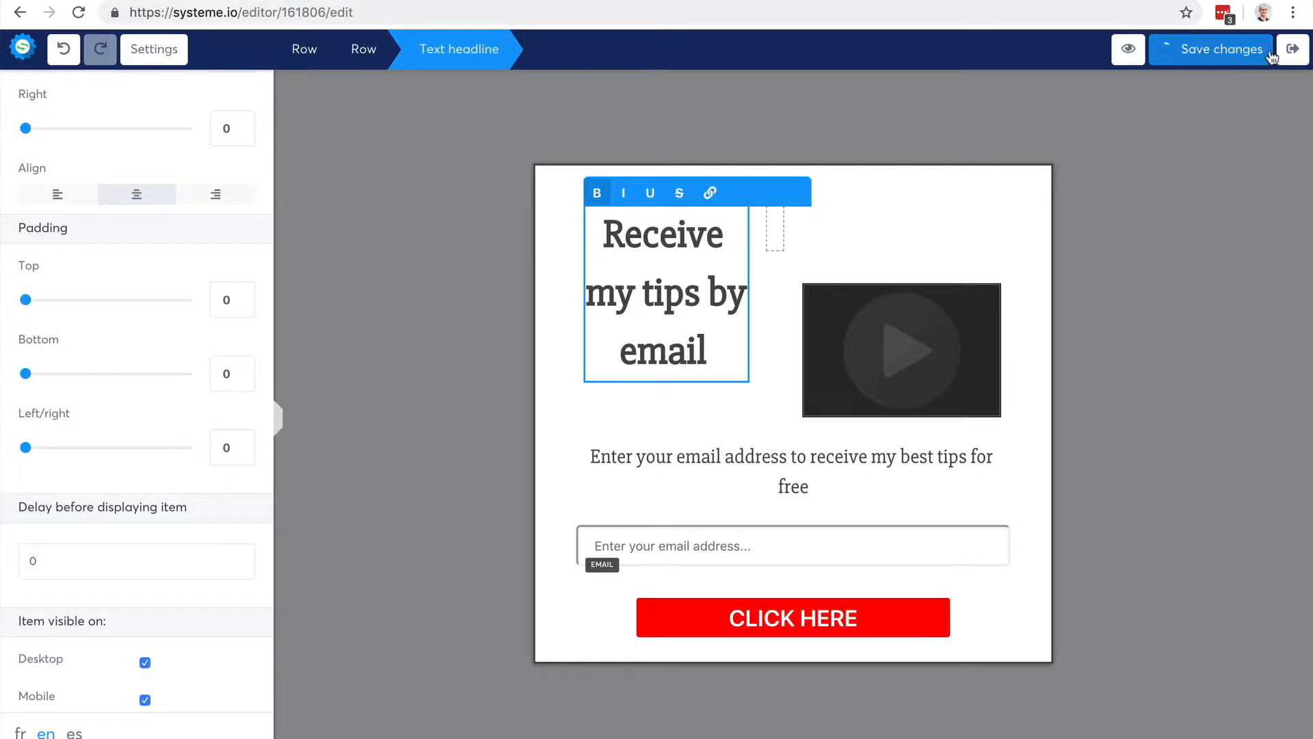
Step: Save the form changes and exit the form editor
{"action": "left_click", "coordinate": [1299, 55]}
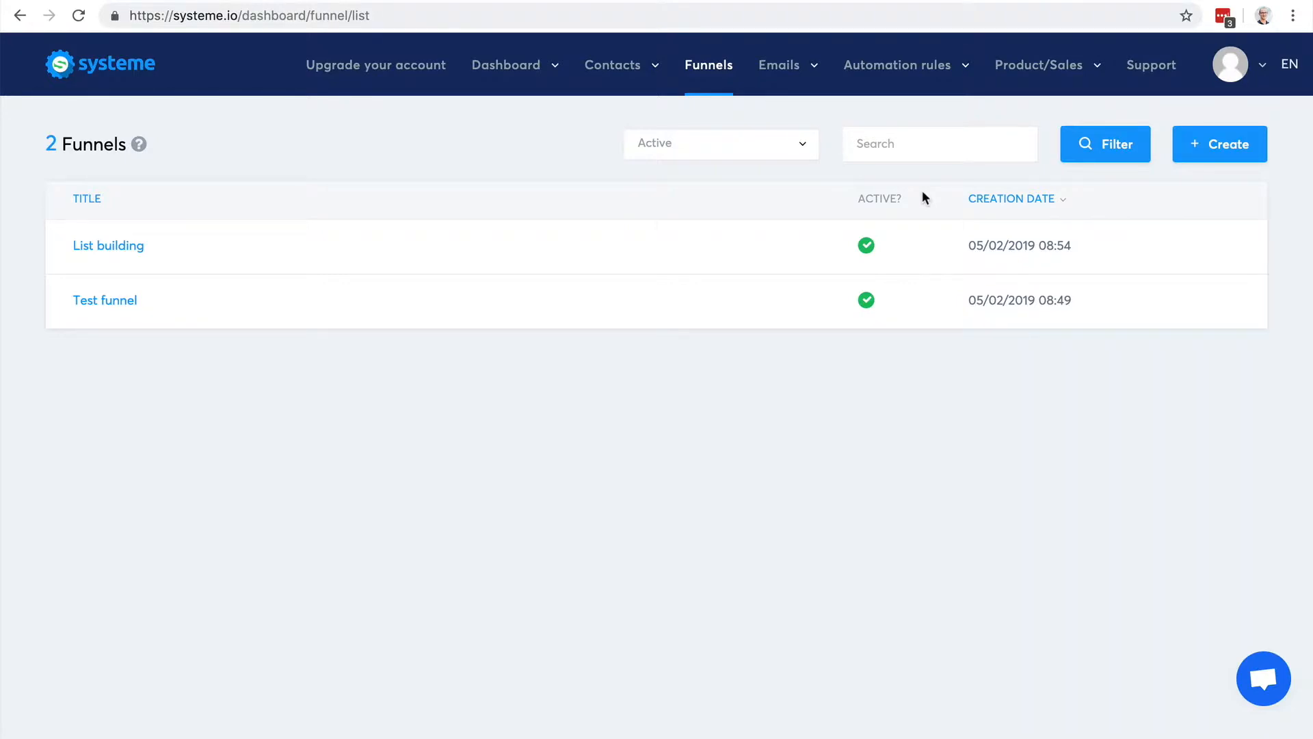
Step: Create a new funnel named "Sales funnel" of the Sell type with U.S. Dollar as its currency
{"action": "left_click", "coordinate": [1226, 145]}
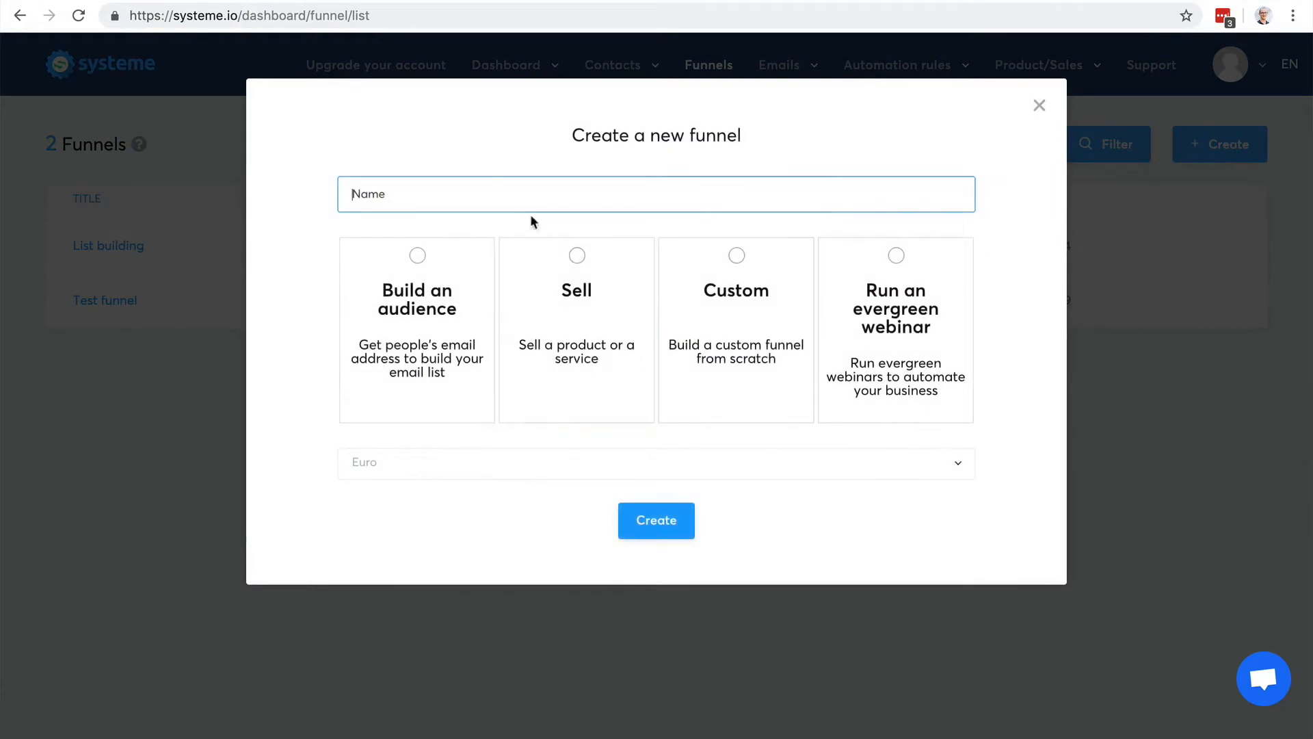
{"action": "left_click", "coordinate": [456, 192]}
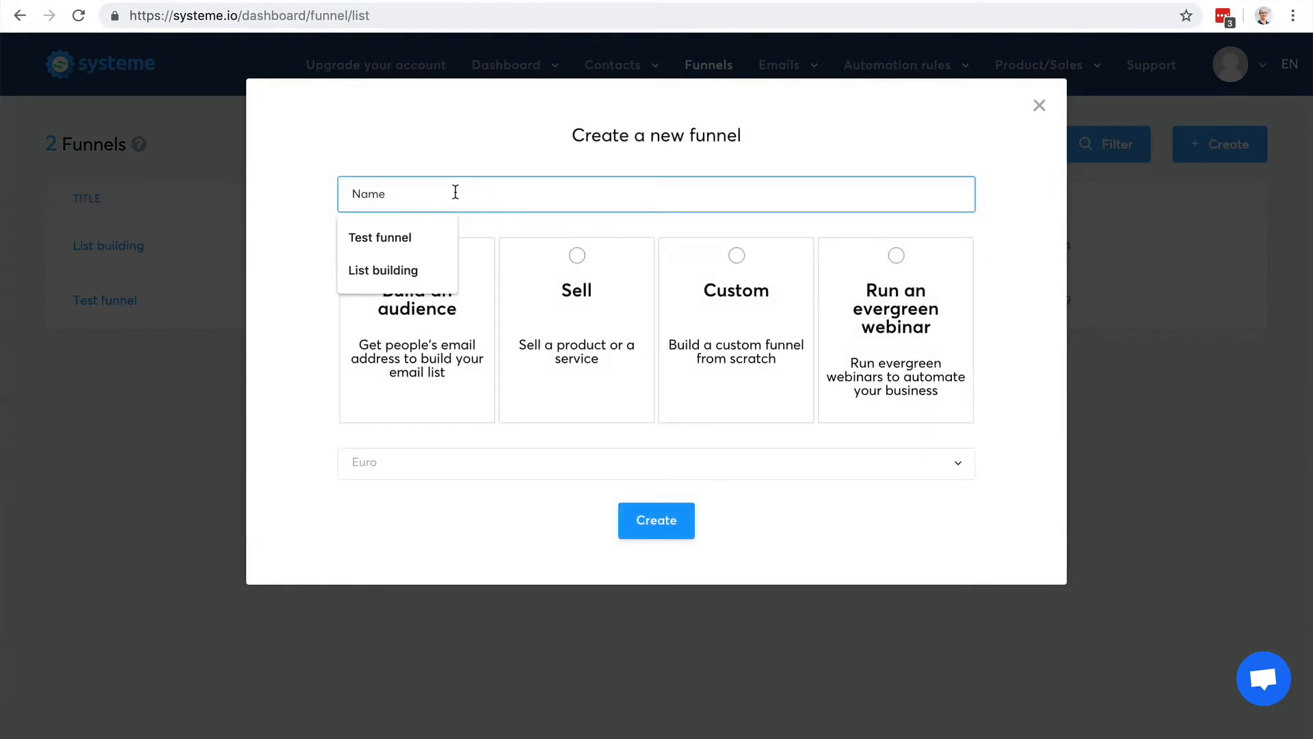
{"action": "type", "text": "Sales funnel"}
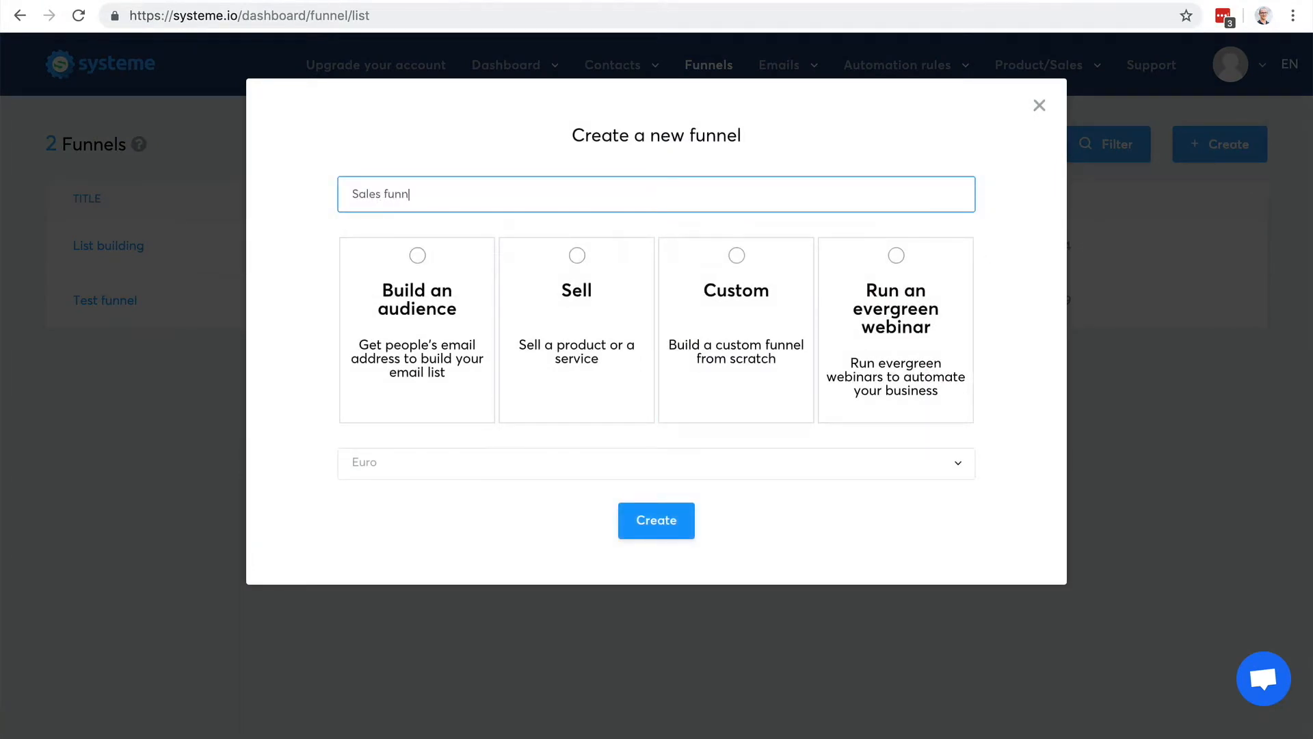
{"action": "left_click", "coordinate": [578, 260]}
{"action": "left_click", "coordinate": [694, 469]}
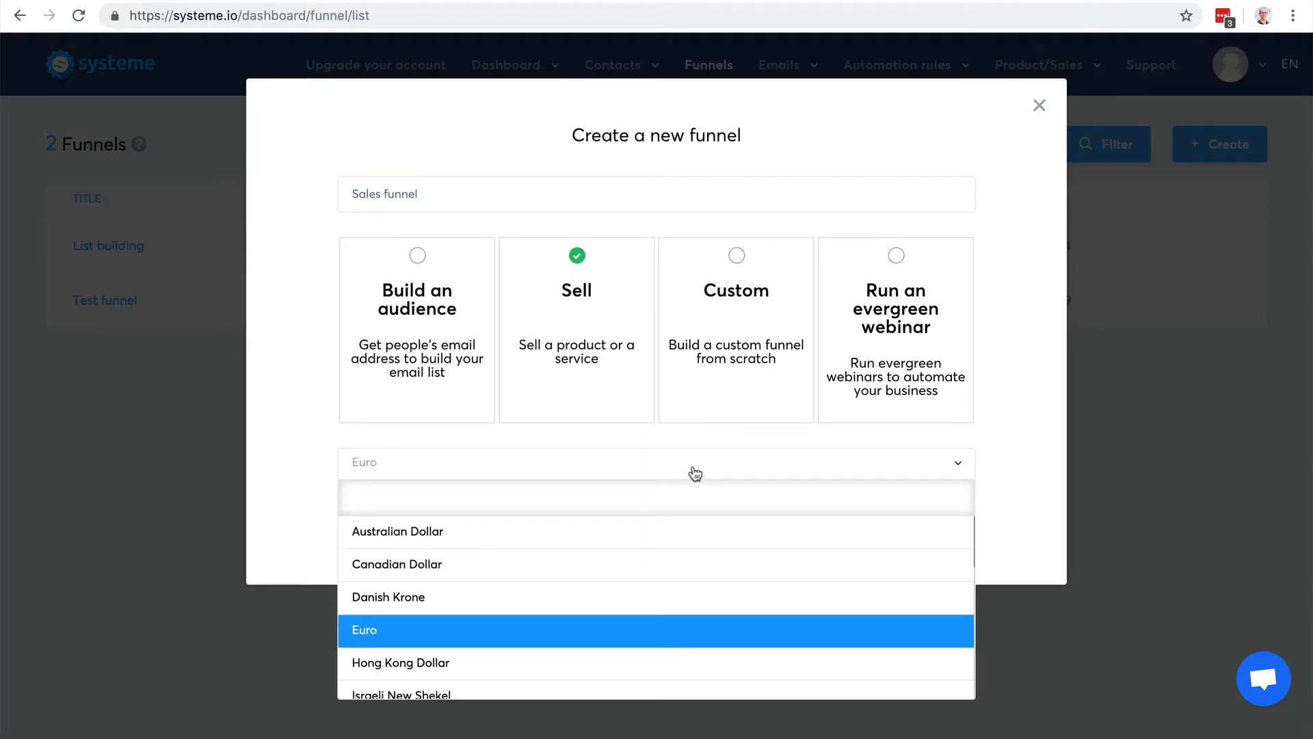
{"action": "type", "text": "US"}
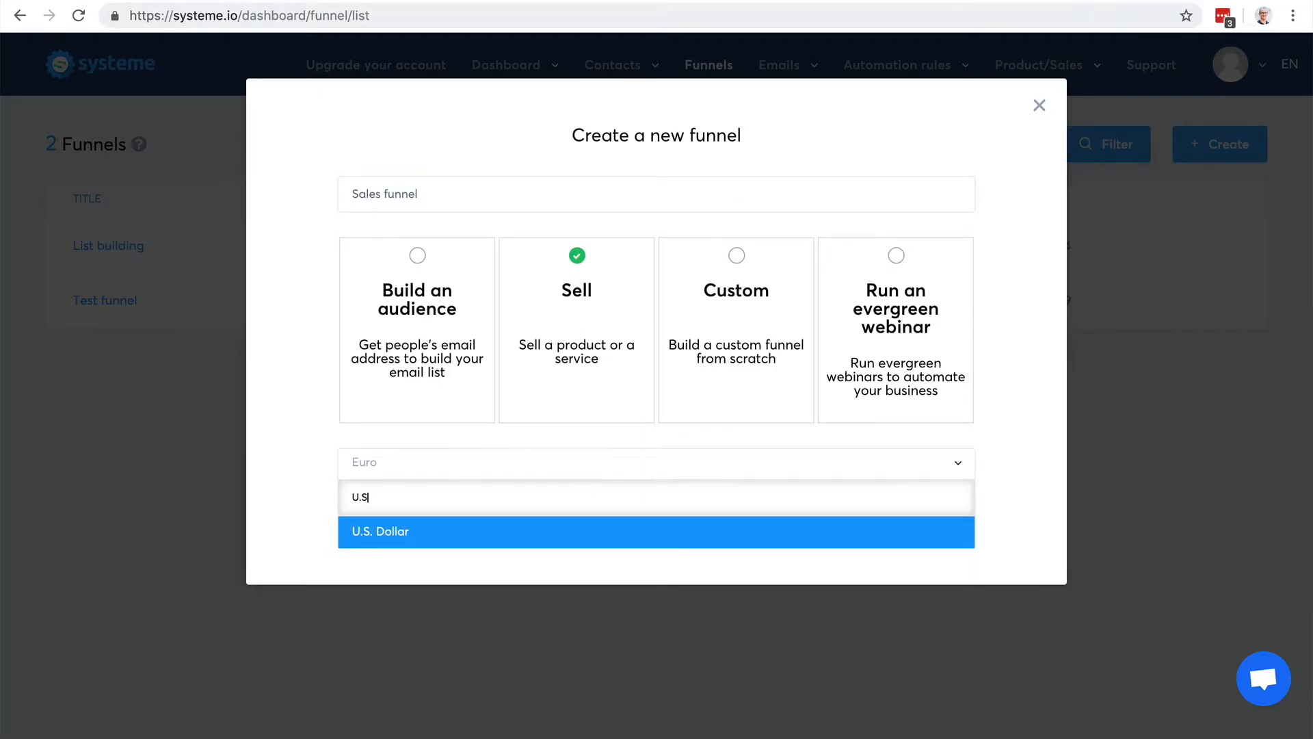
{"action": "key", "text": "Return"}
{"action": "left_click", "coordinate": [672, 526]}
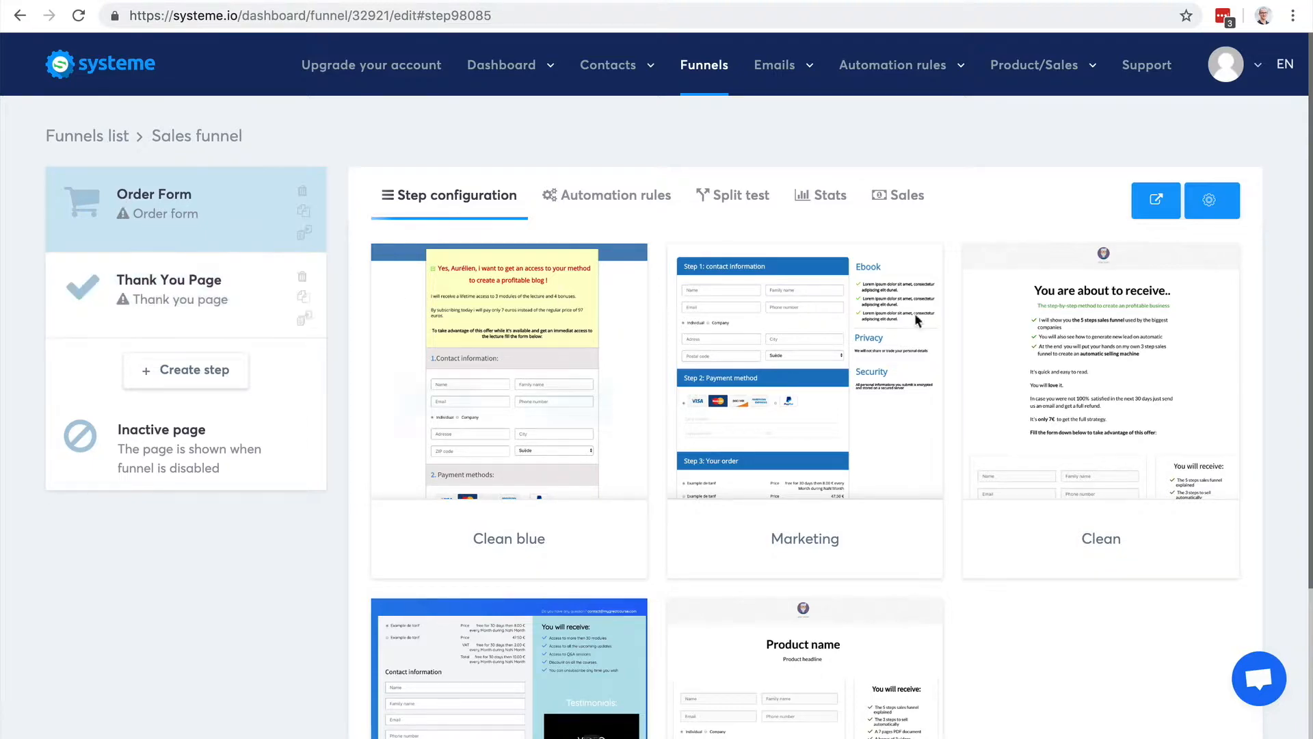
Step: Browse the order form templates and apply the Clean template with the "Product name" heading to the Order Form step
{"action": "scroll", "coordinate": [1237, 338], "scroll_direction": "down", "scroll_amount": 4}
{"action": "scroll", "coordinate": [1236, 337], "scroll_direction": "up", "scroll_amount": 5}
{"action": "scroll", "coordinate": [1236, 338], "scroll_direction": "down", "scroll_amount": 1}
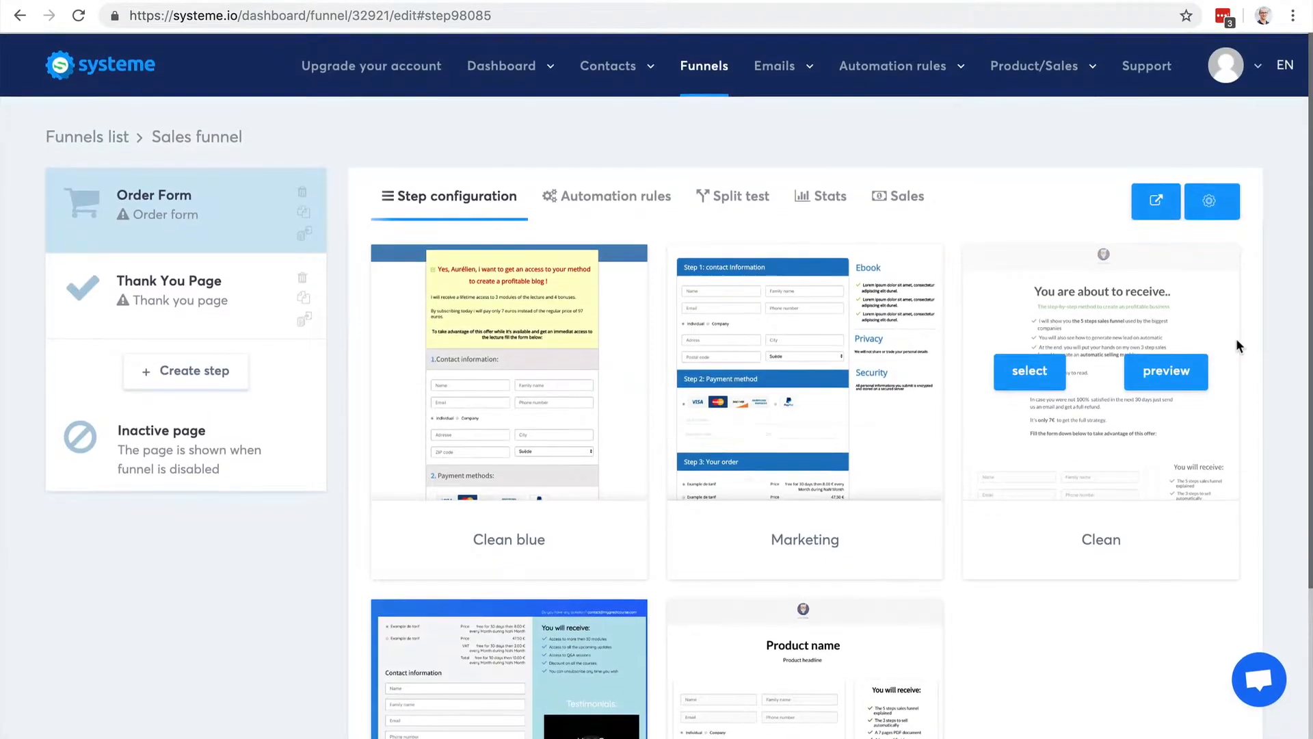
{"action": "scroll", "coordinate": [1139, 487], "scroll_direction": "down", "scroll_amount": 3}
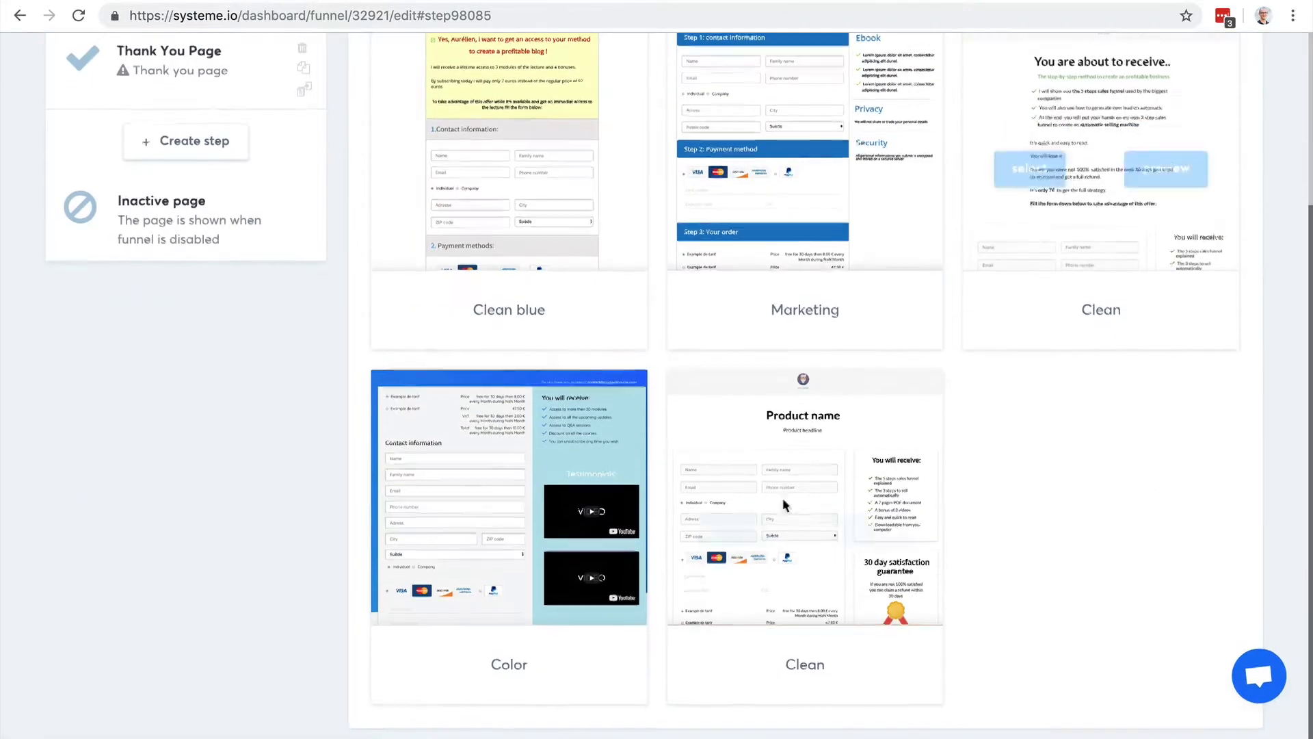
{"action": "left_click", "coordinate": [724, 501]}
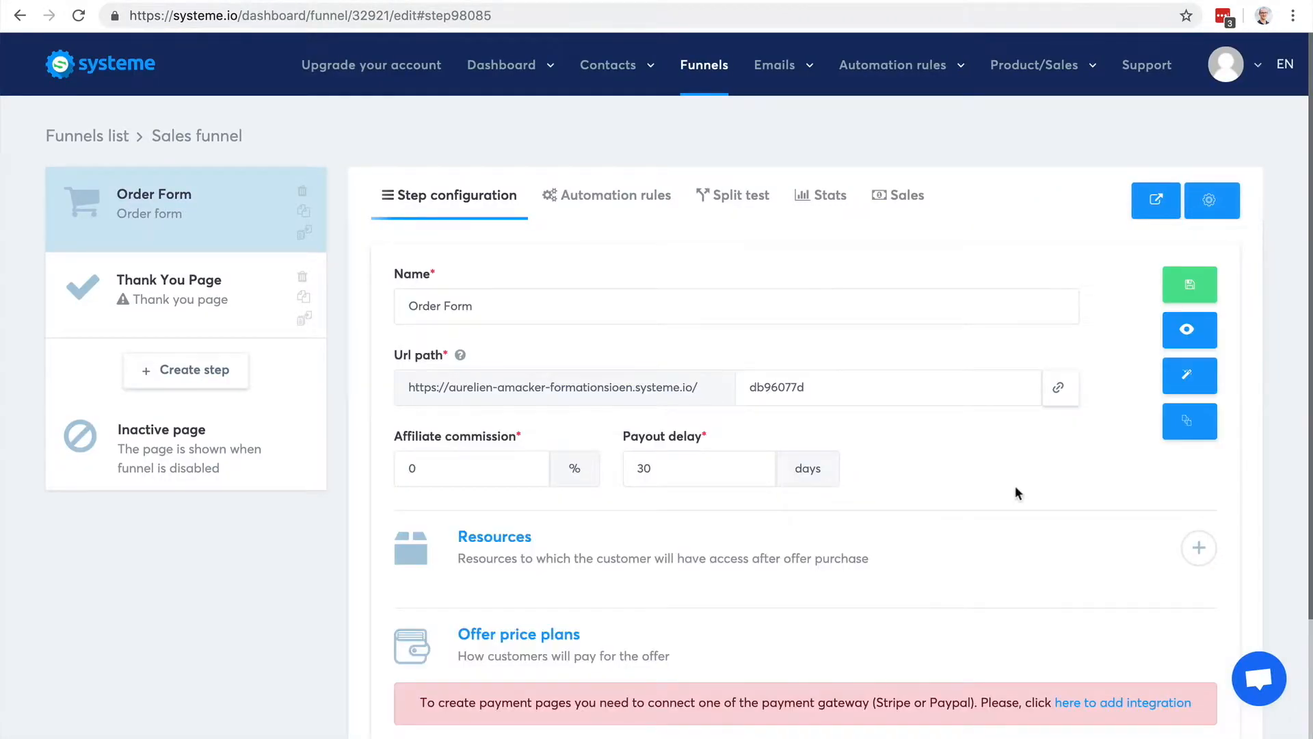
Step: Review the Order Form's resources, offer price plans and coupons, and look up where the account's payment gateways are configured
{"action": "scroll", "coordinate": [1014, 487], "scroll_direction": "down", "scroll_amount": 2}
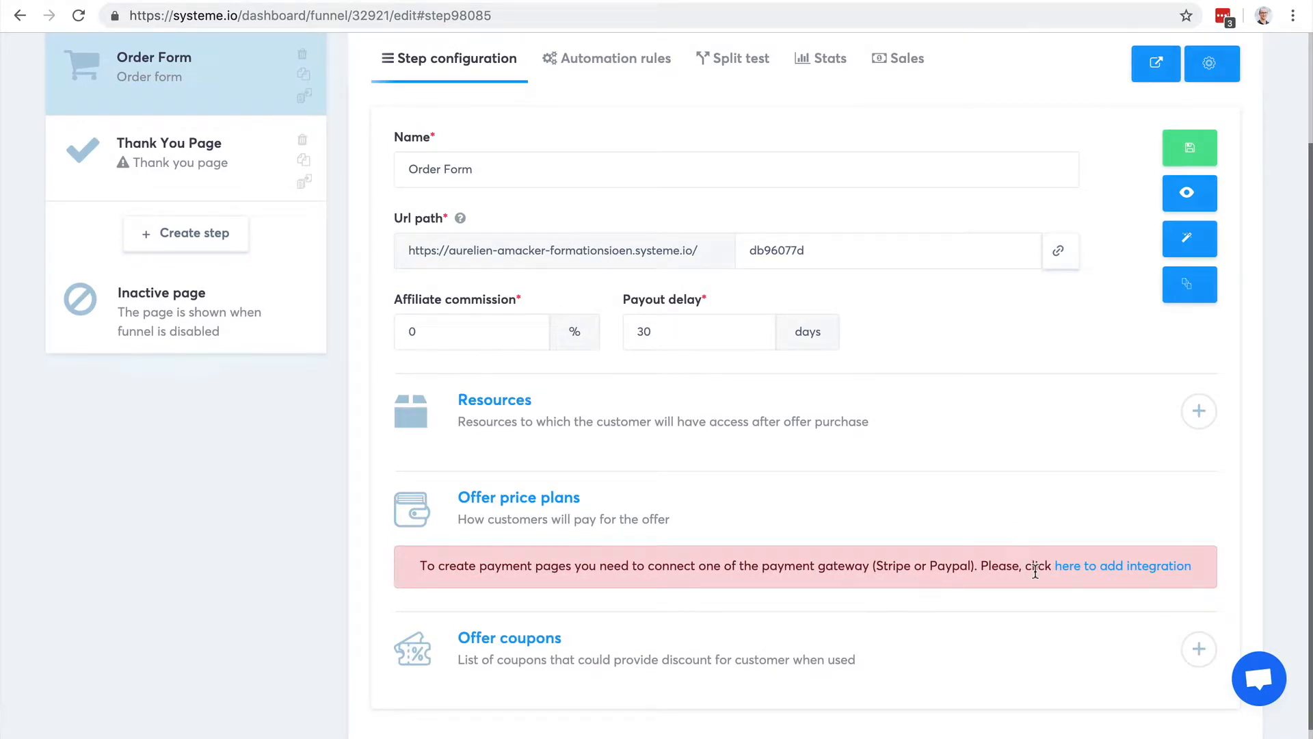
{"action": "scroll", "coordinate": [1035, 571], "scroll_direction": "up", "scroll_amount": 2}
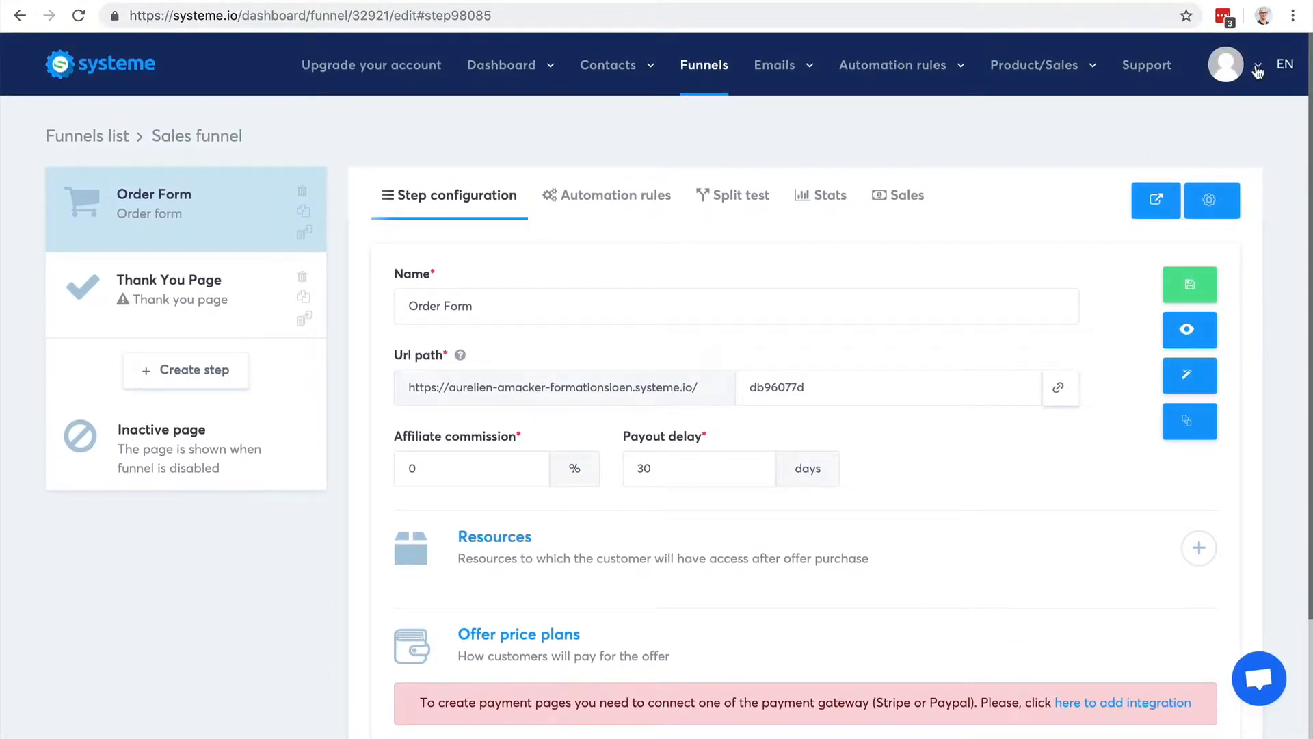
{"action": "left_click", "coordinate": [1257, 69]}
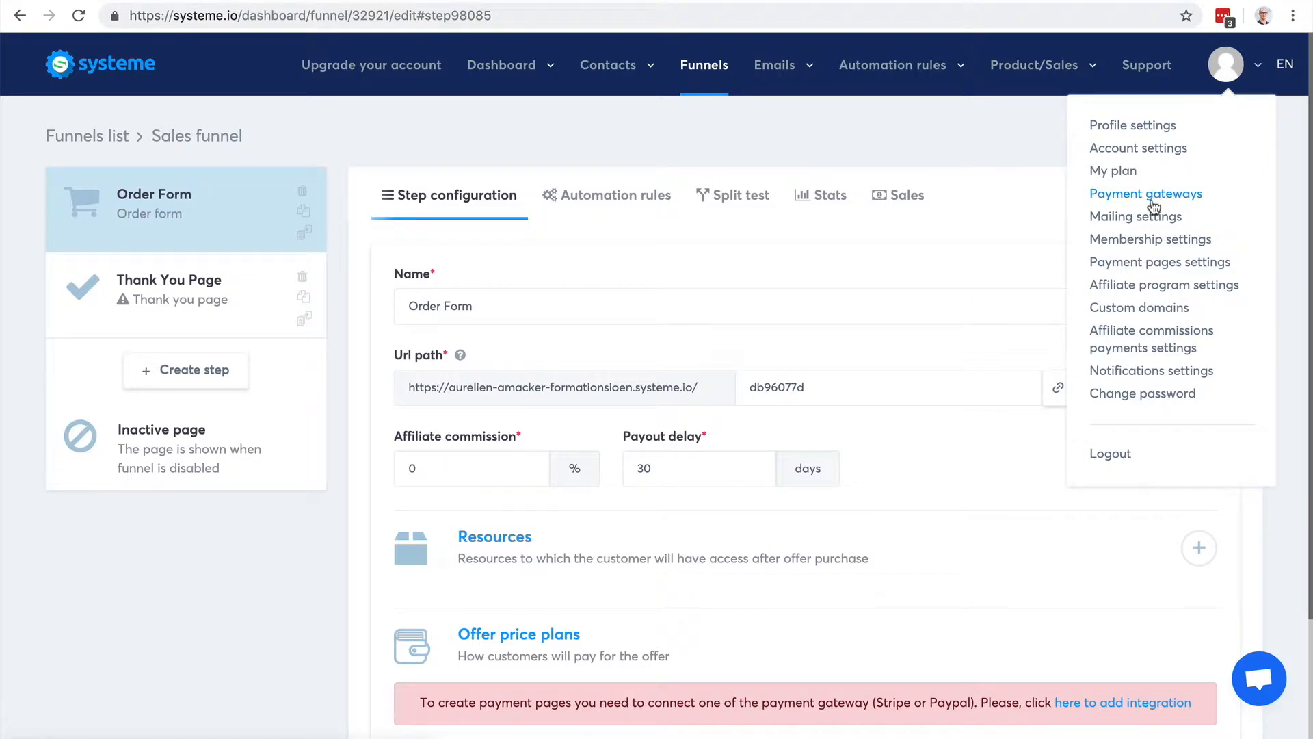
{"action": "left_click", "coordinate": [801, 145]}
{"action": "scroll", "coordinate": [1125, 297], "scroll_direction": "down", "scroll_amount": 1}
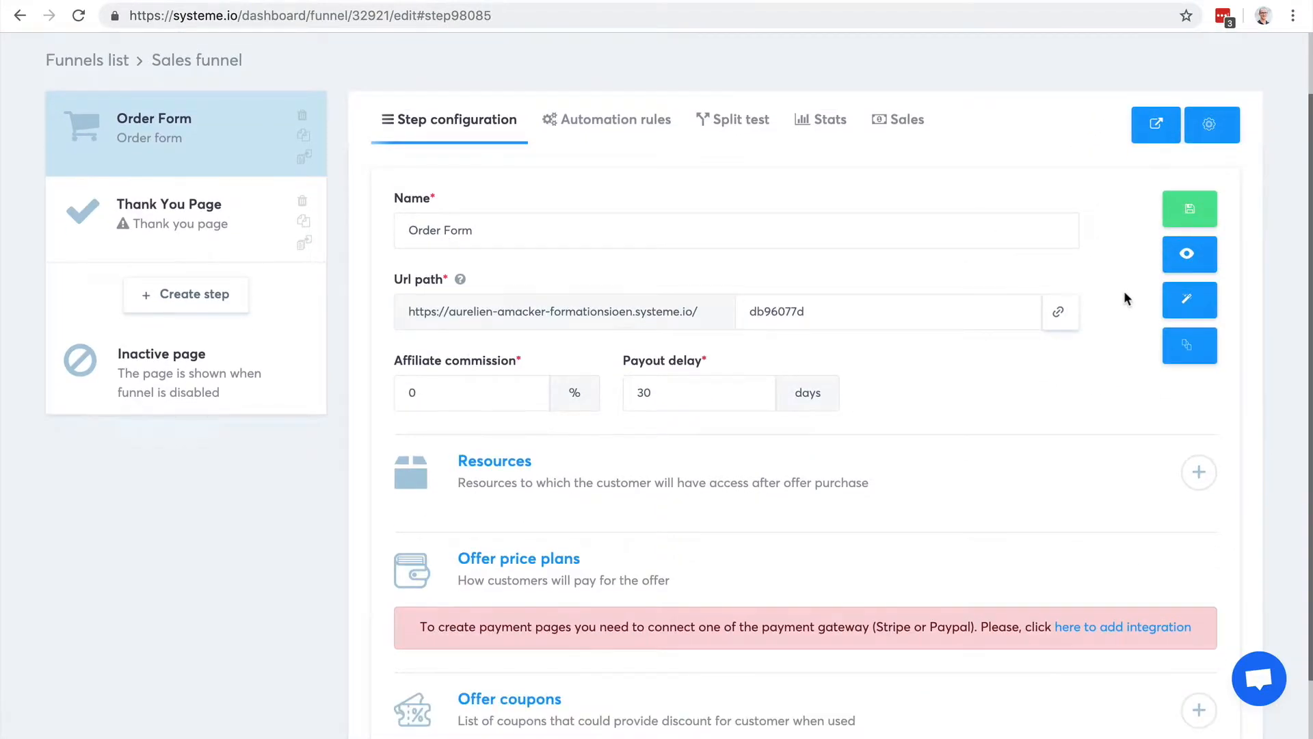
{"action": "scroll", "coordinate": [1125, 298], "scroll_direction": "down", "scroll_amount": 2}
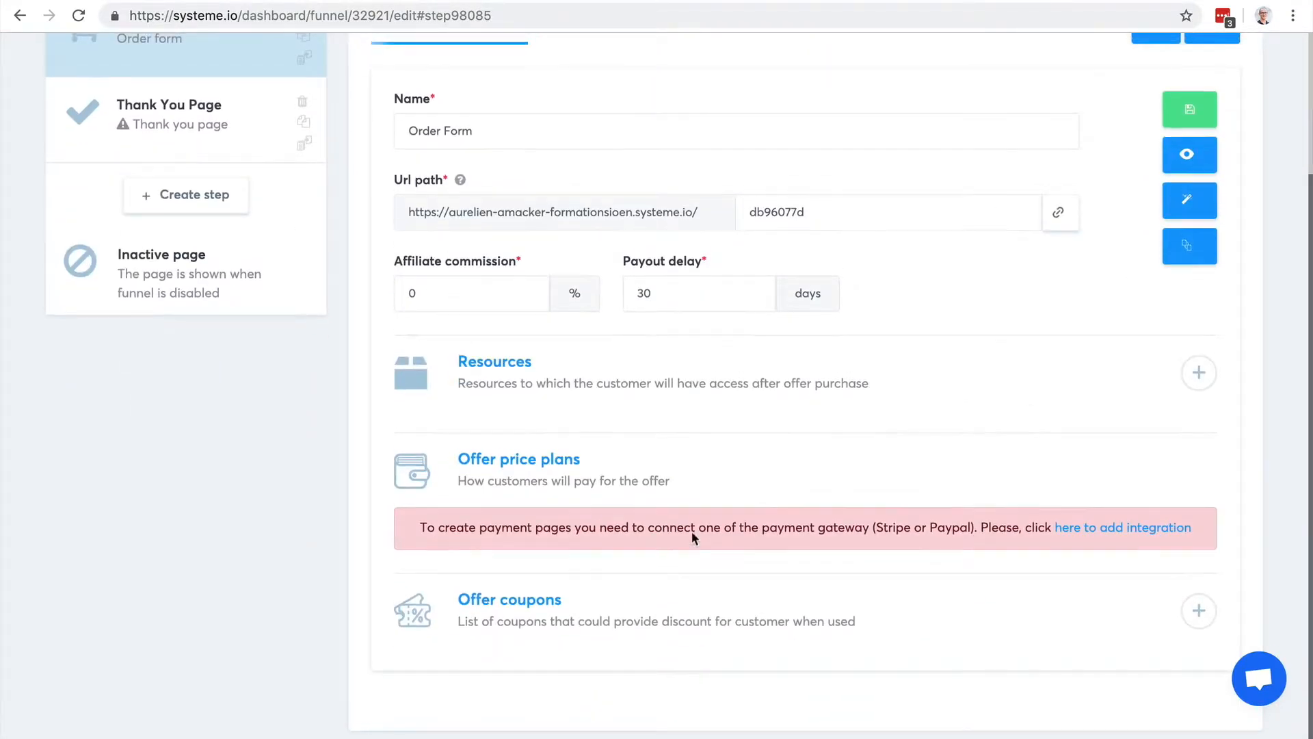
{"action": "scroll", "coordinate": [751, 453], "scroll_direction": "up", "scroll_amount": 3}
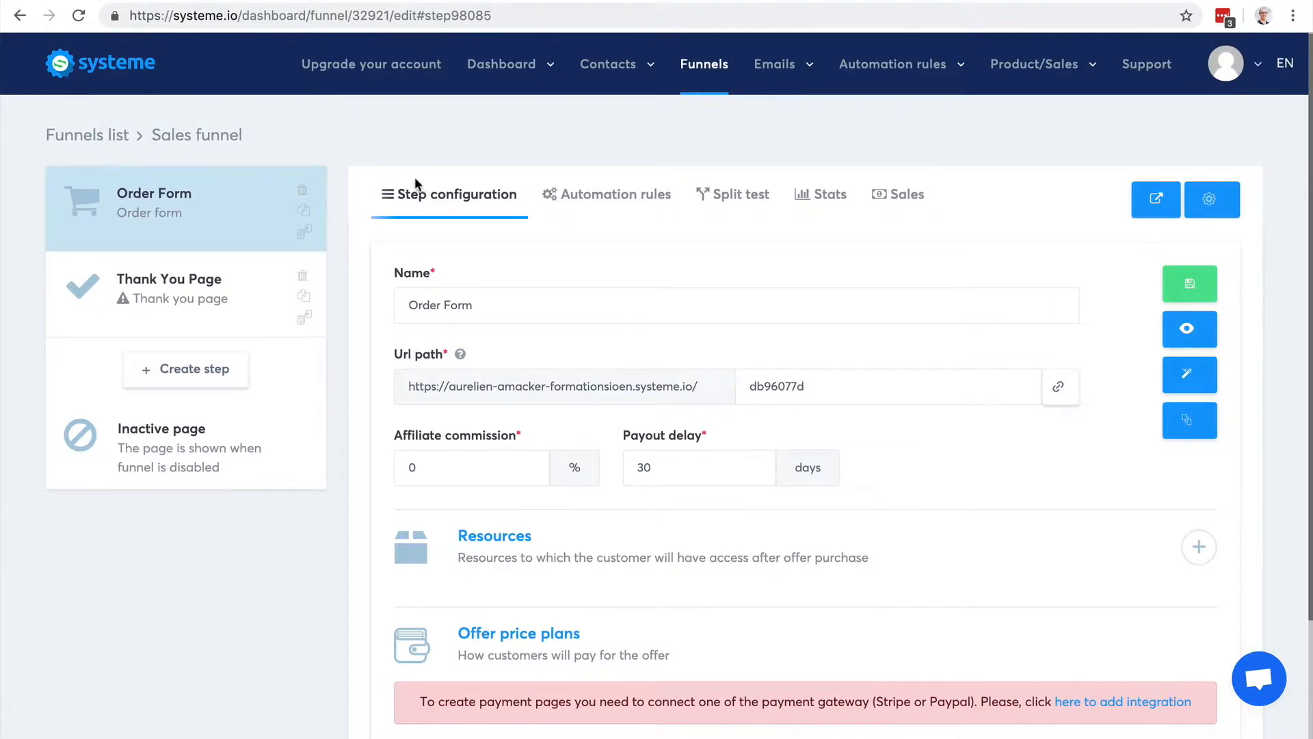
Step: Create a new funnel step named "Sales page" of the Sales page type
{"action": "left_click", "coordinate": [171, 368]}
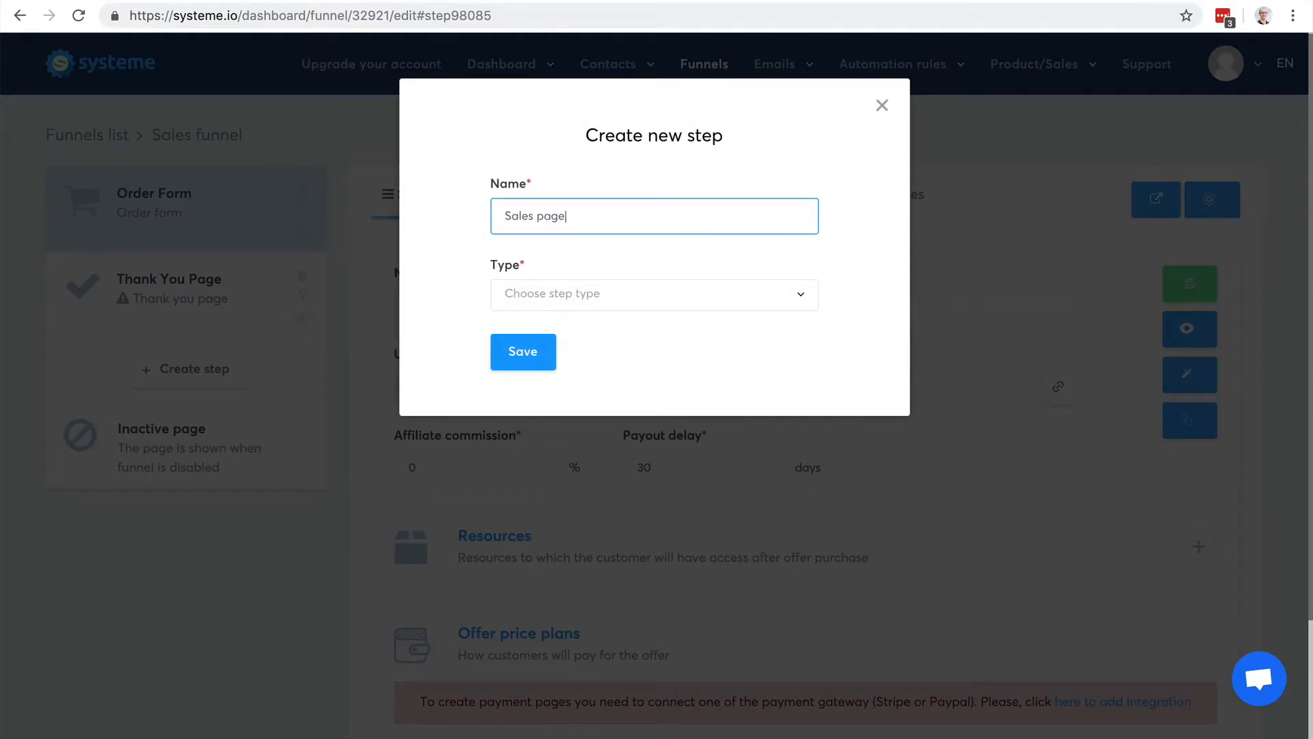
{"action": "left_click", "coordinate": [589, 299]}
{"action": "scroll", "coordinate": [677, 455], "scroll_direction": "down", "scroll_amount": 3}
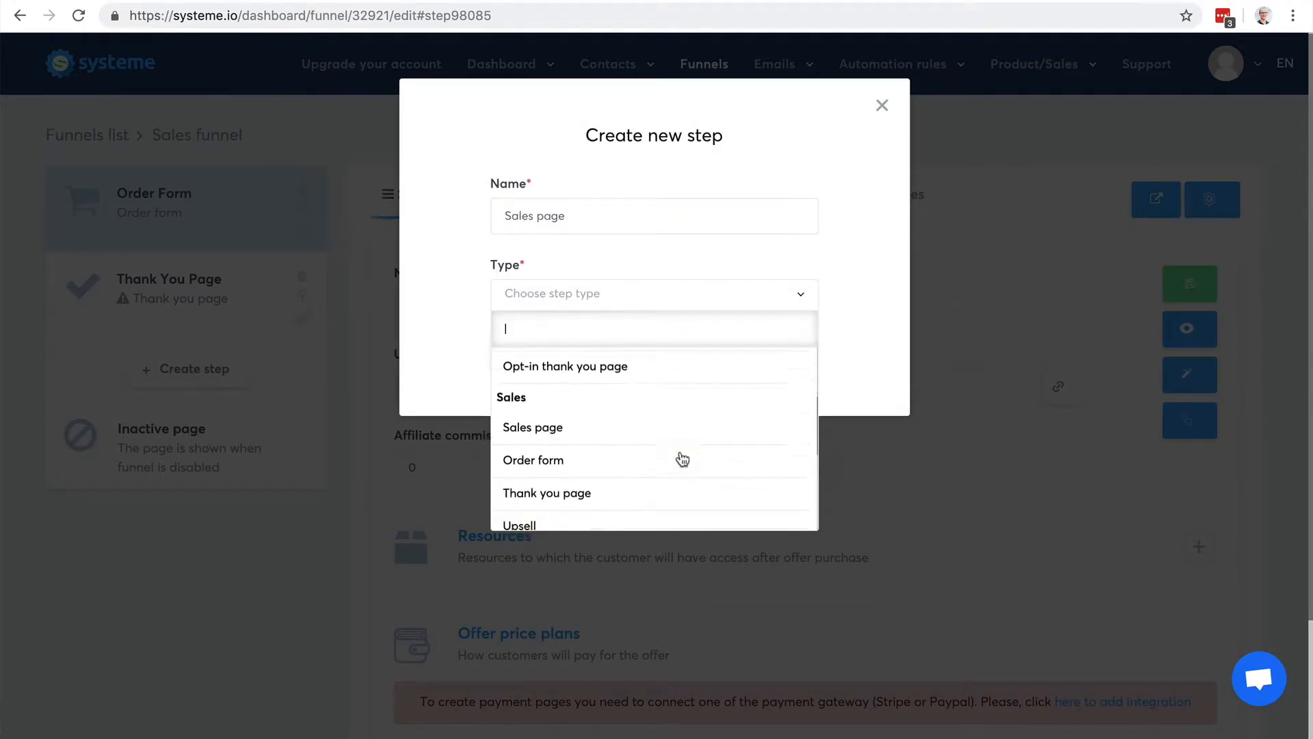
{"action": "left_click", "coordinate": [663, 414]}
{"action": "left_click", "coordinate": [519, 362]}
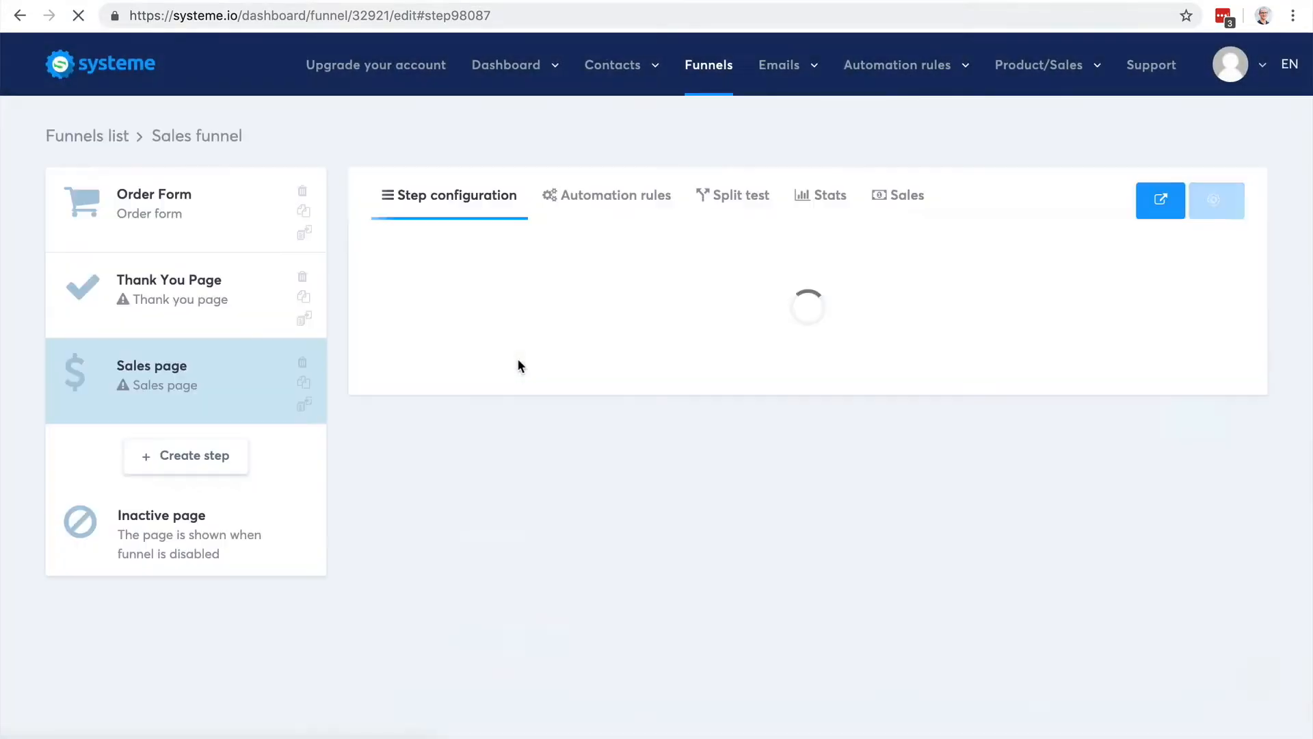
Step: Move the Sales page step ahead of the Order Form, apply a page template to it and save
{"action": "left_click_drag", "start_coordinate": [235, 375], "coordinate": [198, 186]}
{"action": "mouse_move", "coordinate": [747, 375]}
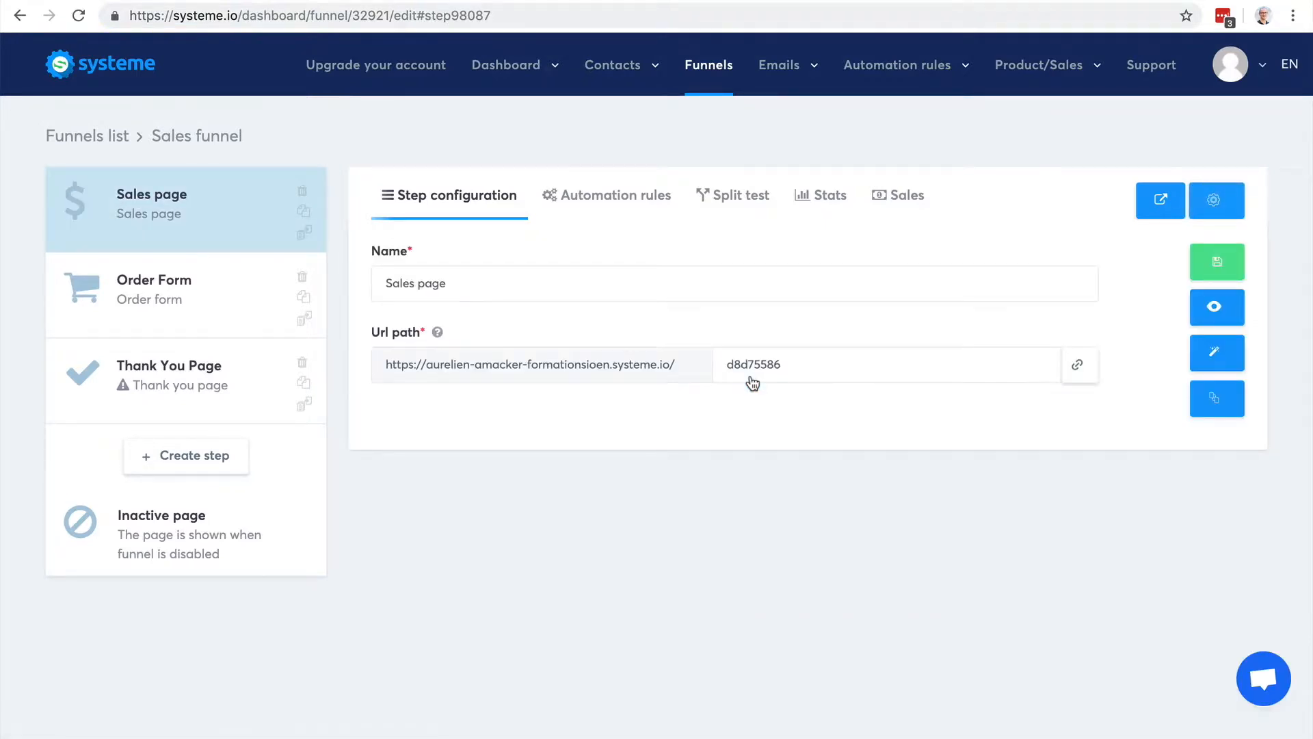
{"action": "left_click", "coordinate": [1214, 270]}
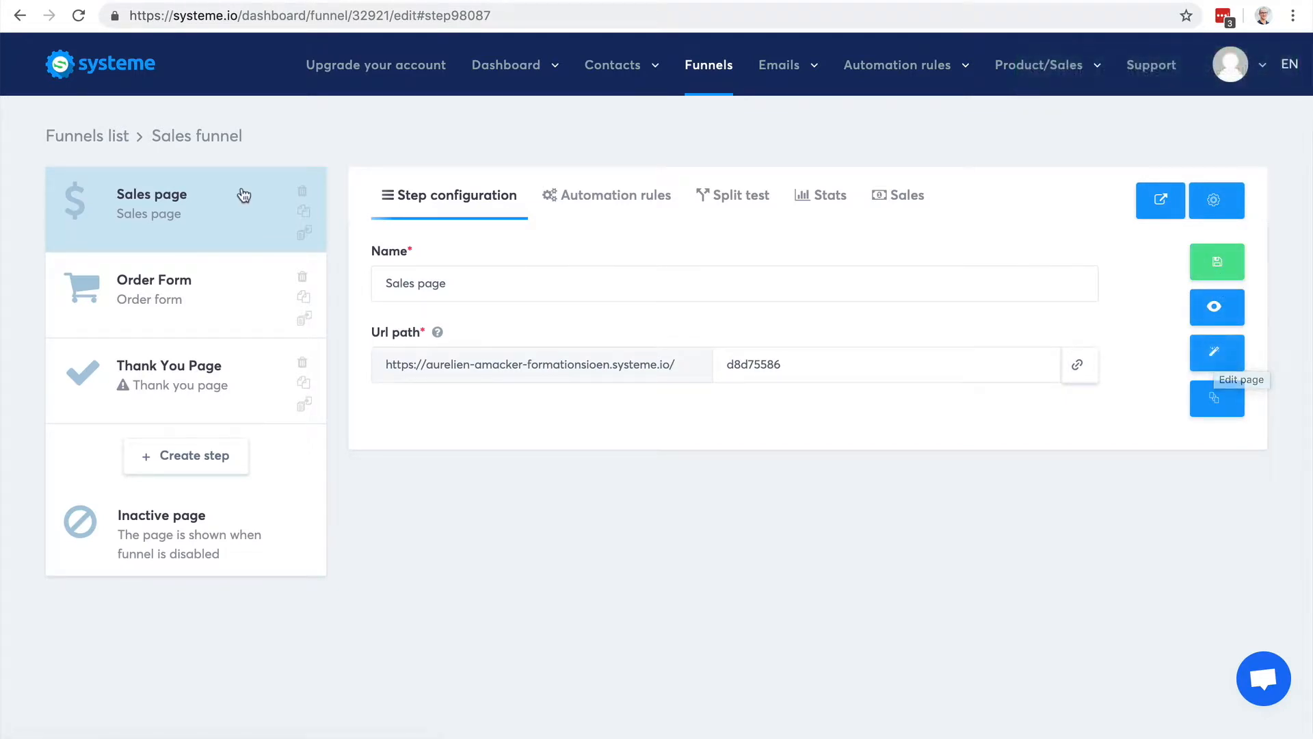
Step: Open the Sales page for editing and set the action of the Lifetime access offer's "Cliquez ici" button to Next step url
{"action": "left_click", "coordinate": [1217, 355]}
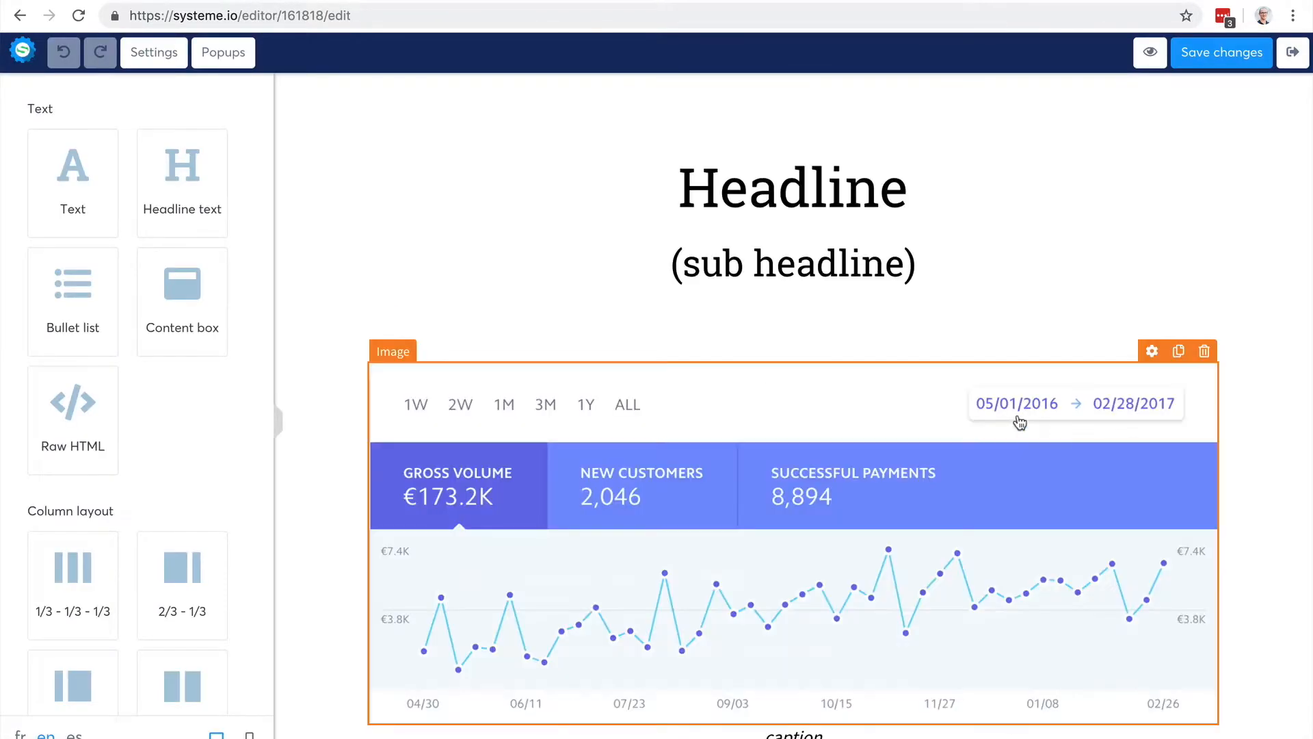
{"action": "scroll", "coordinate": [1020, 410], "scroll_direction": "down", "scroll_amount": 10}
{"action": "scroll", "coordinate": [1019, 423], "scroll_direction": "down", "scroll_amount": 20}
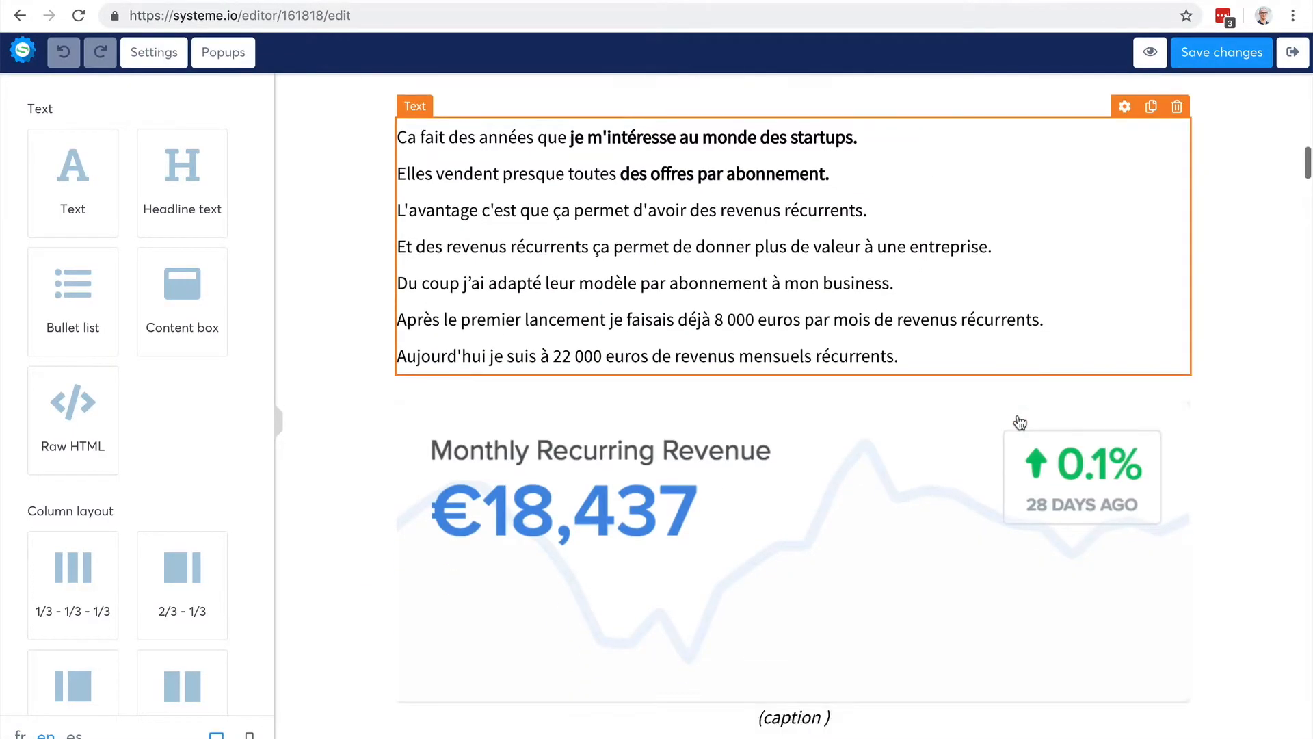
{"action": "scroll", "coordinate": [1020, 423], "scroll_direction": "down", "scroll_amount": 20}
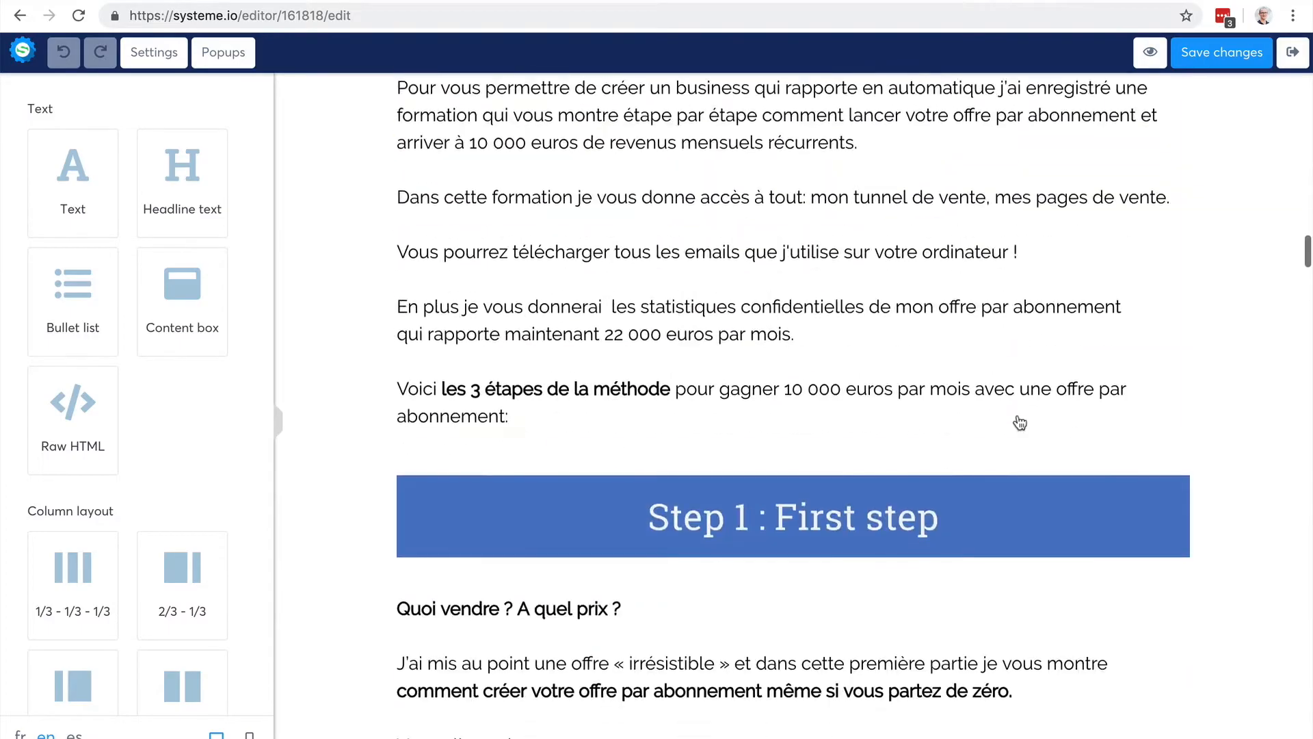
{"action": "scroll", "coordinate": [1020, 422], "scroll_direction": "down", "scroll_amount": 20}
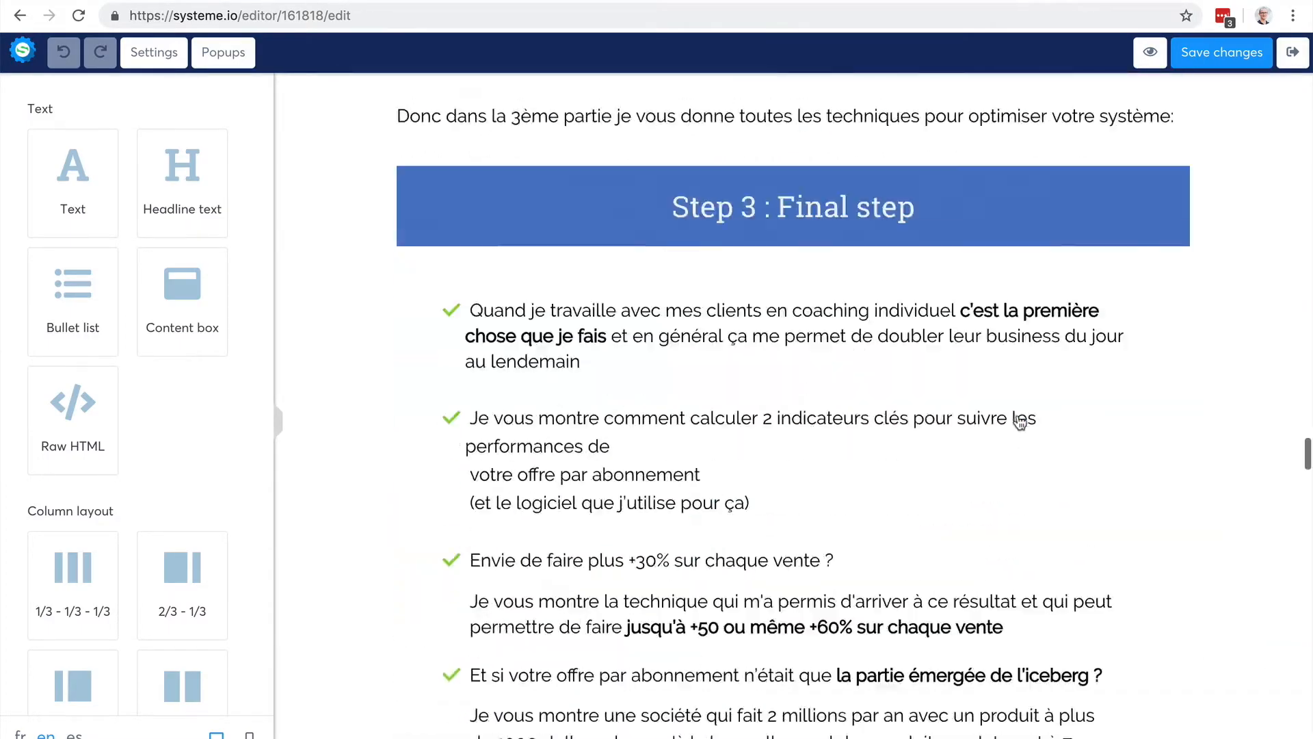
{"action": "scroll", "coordinate": [1020, 423], "scroll_direction": "down", "scroll_amount": 15}
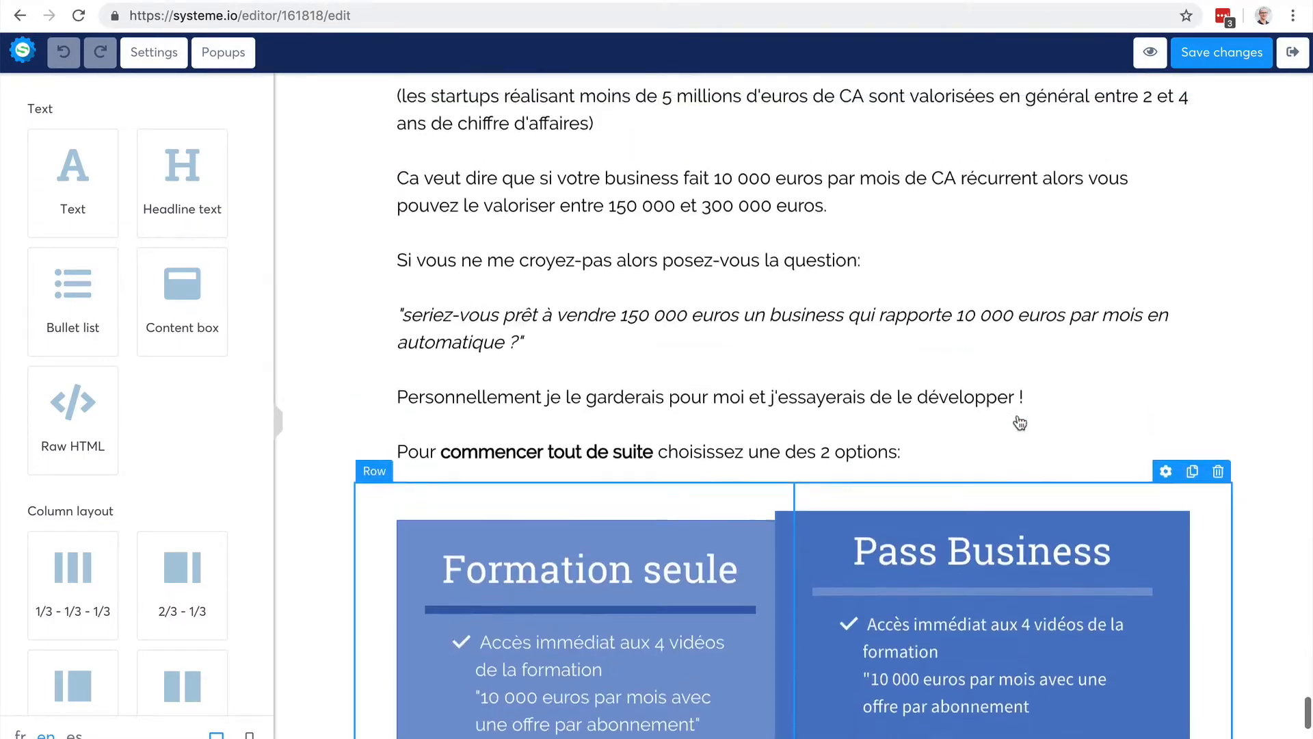
{"action": "scroll", "coordinate": [1019, 422], "scroll_direction": "up", "scroll_amount": 8}
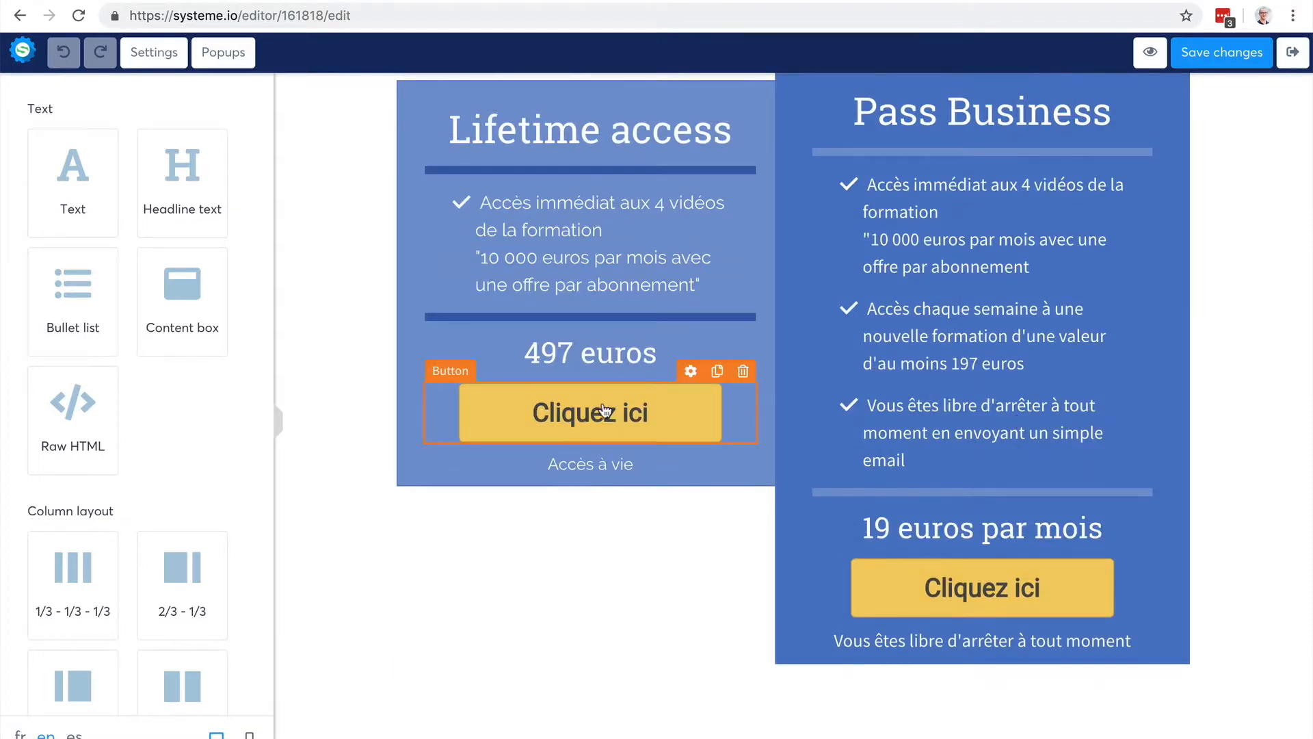
{"action": "left_click", "coordinate": [605, 411]}
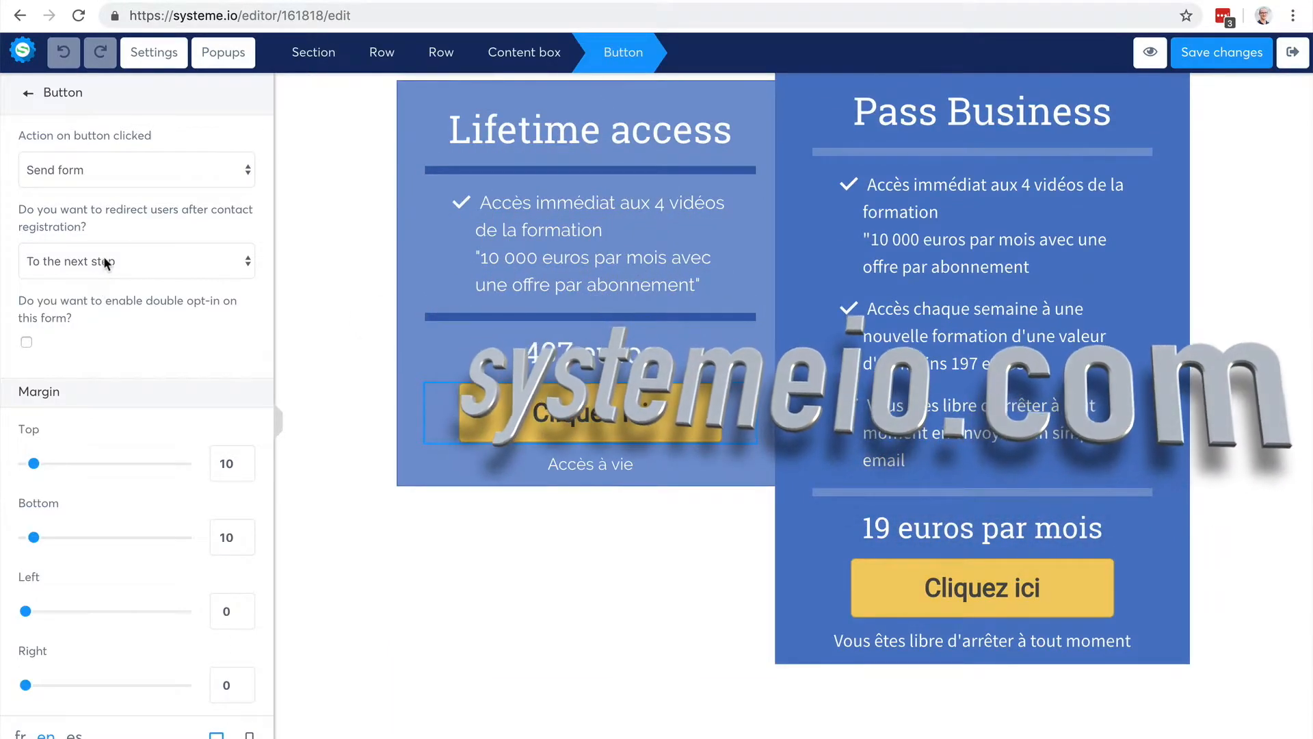
{"action": "scroll", "coordinate": [123, 226], "scroll_direction": "down", "scroll_amount": 1}
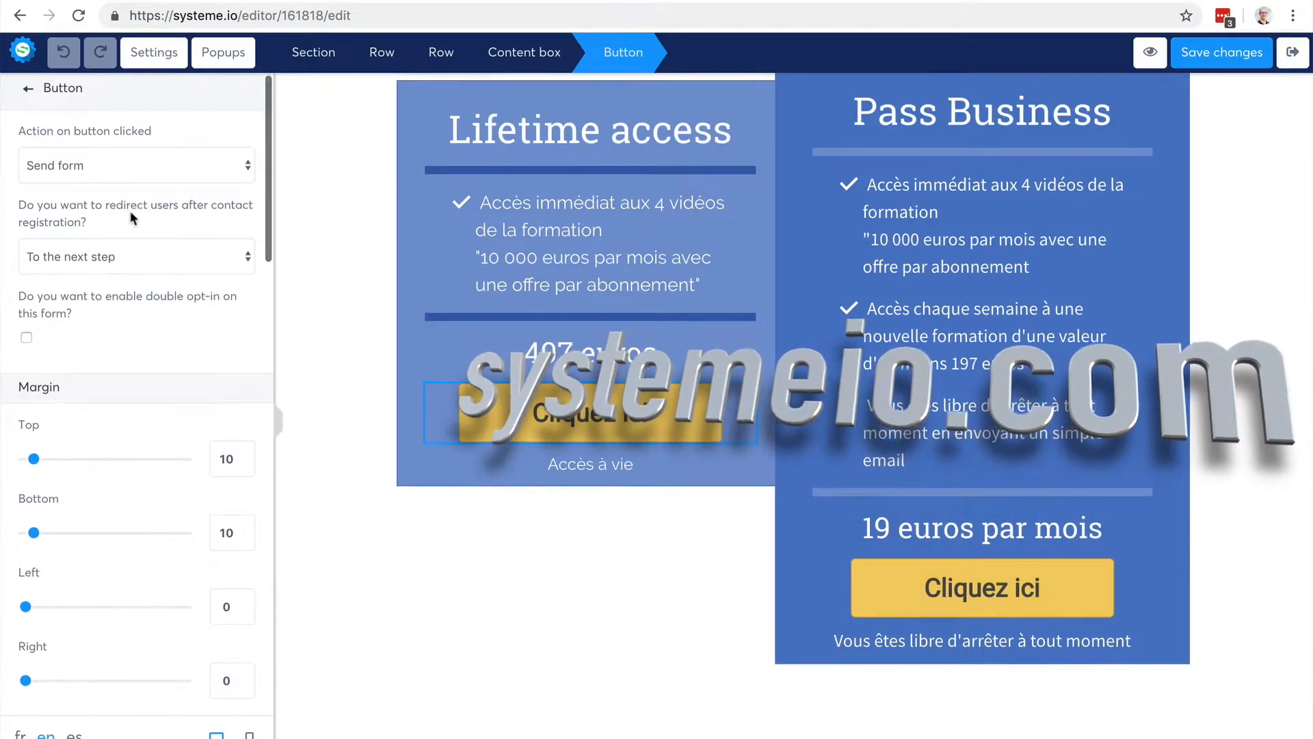
{"action": "left_click", "coordinate": [148, 166]}
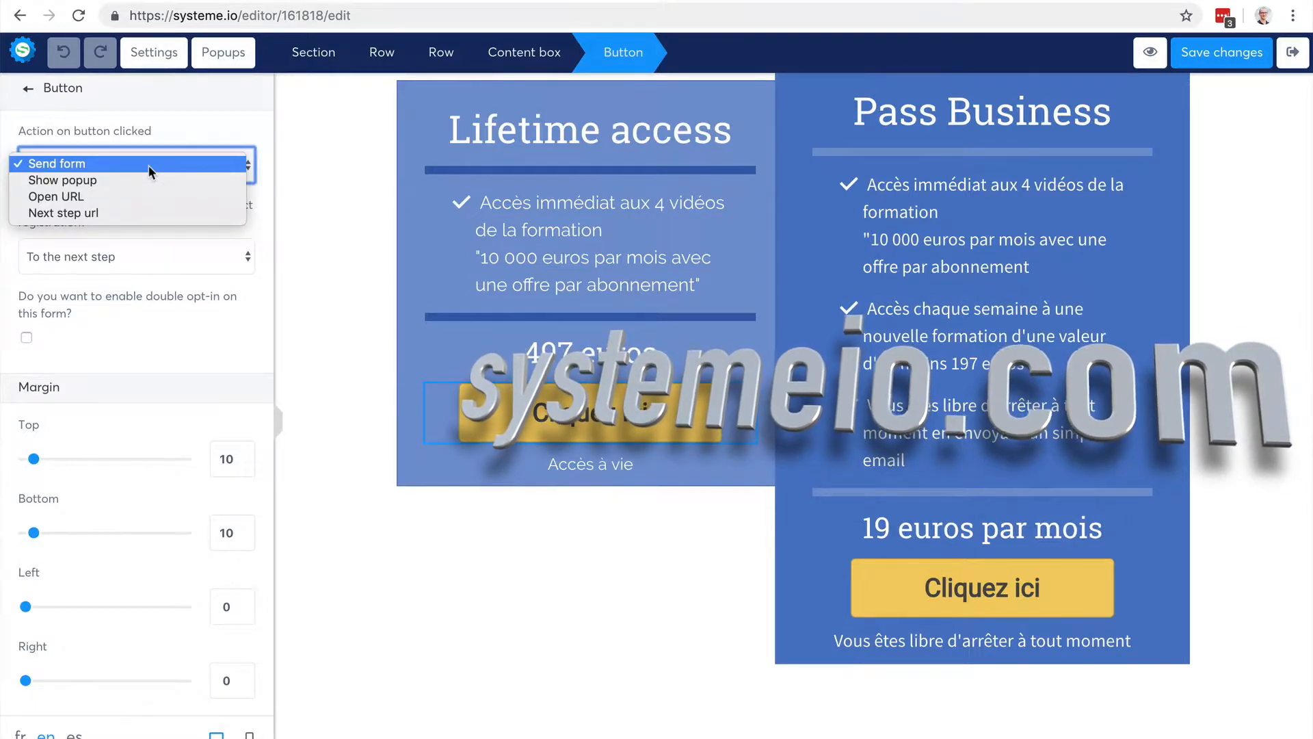
{"action": "left_click", "coordinate": [147, 212]}
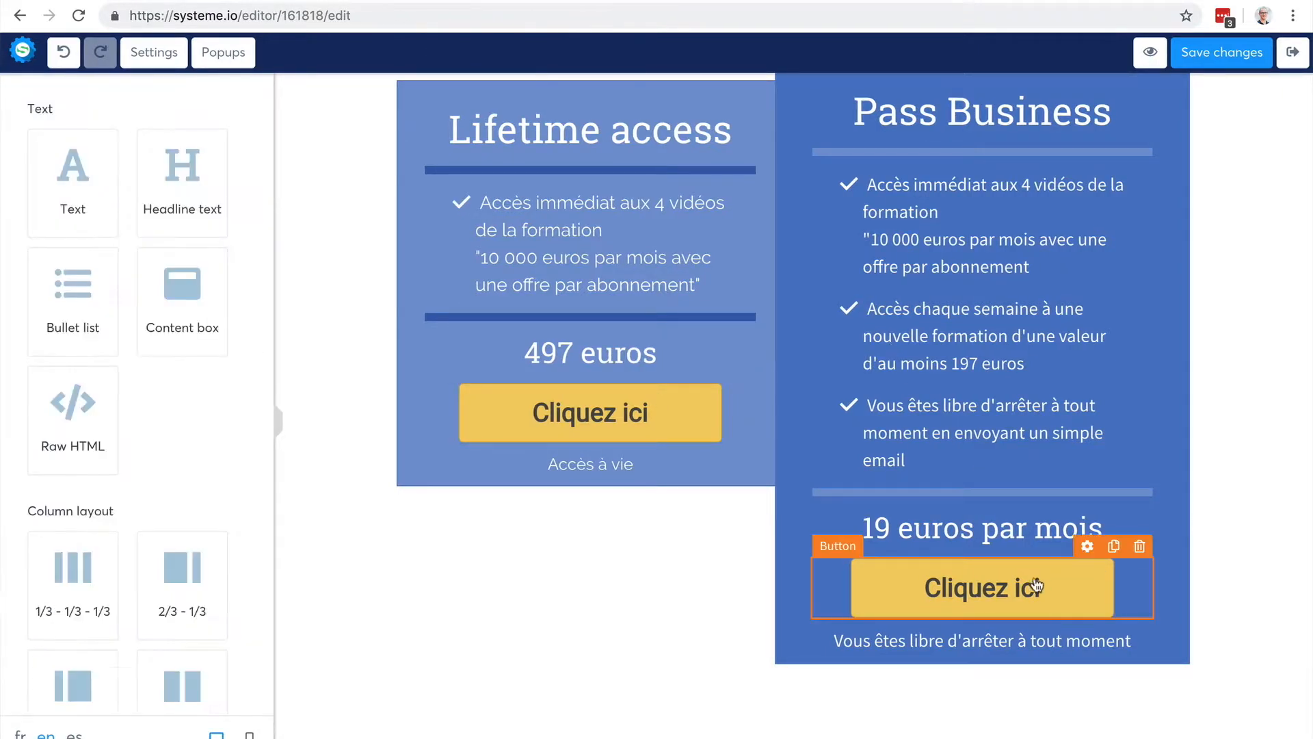
Step: Set the action of the "Cliquez ici" button in the Pass Business offer beside Lifetime access to Next step url
{"action": "left_click", "coordinate": [1019, 586]}
{"action": "left_click", "coordinate": [163, 174]}
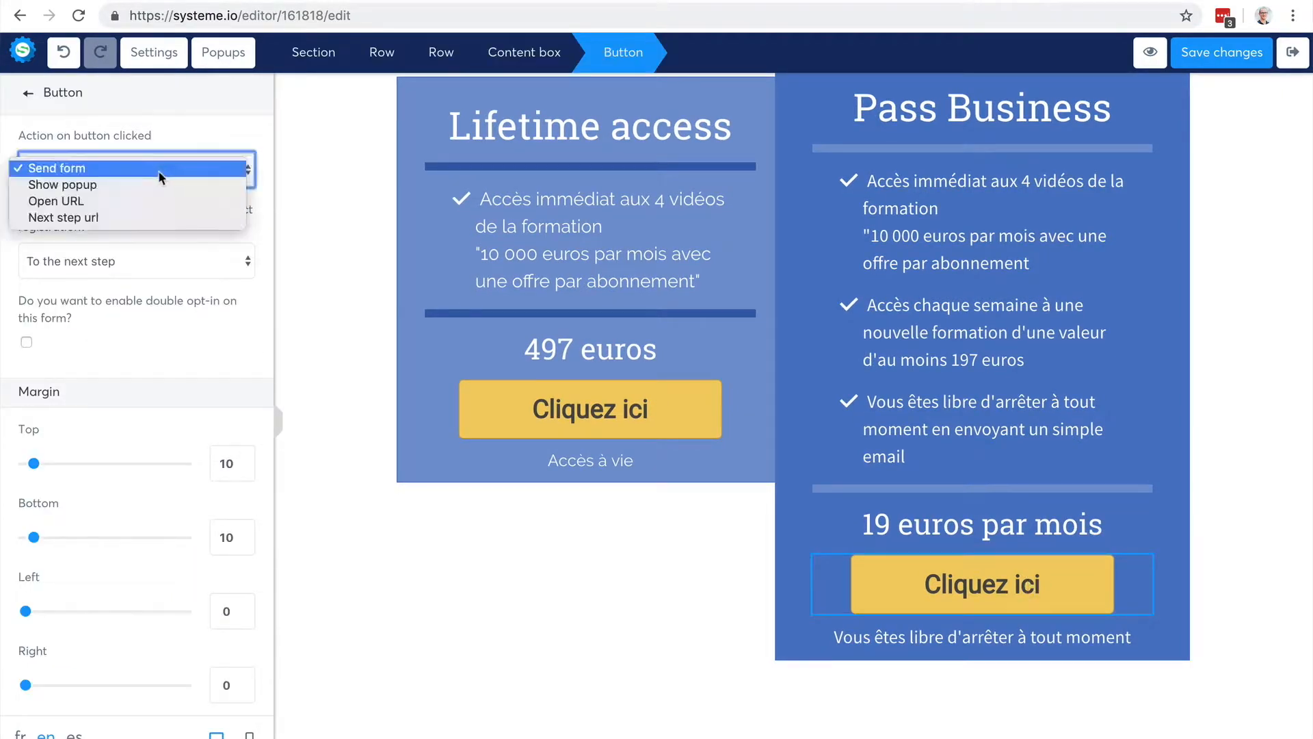
{"action": "left_click", "coordinate": [151, 212]}
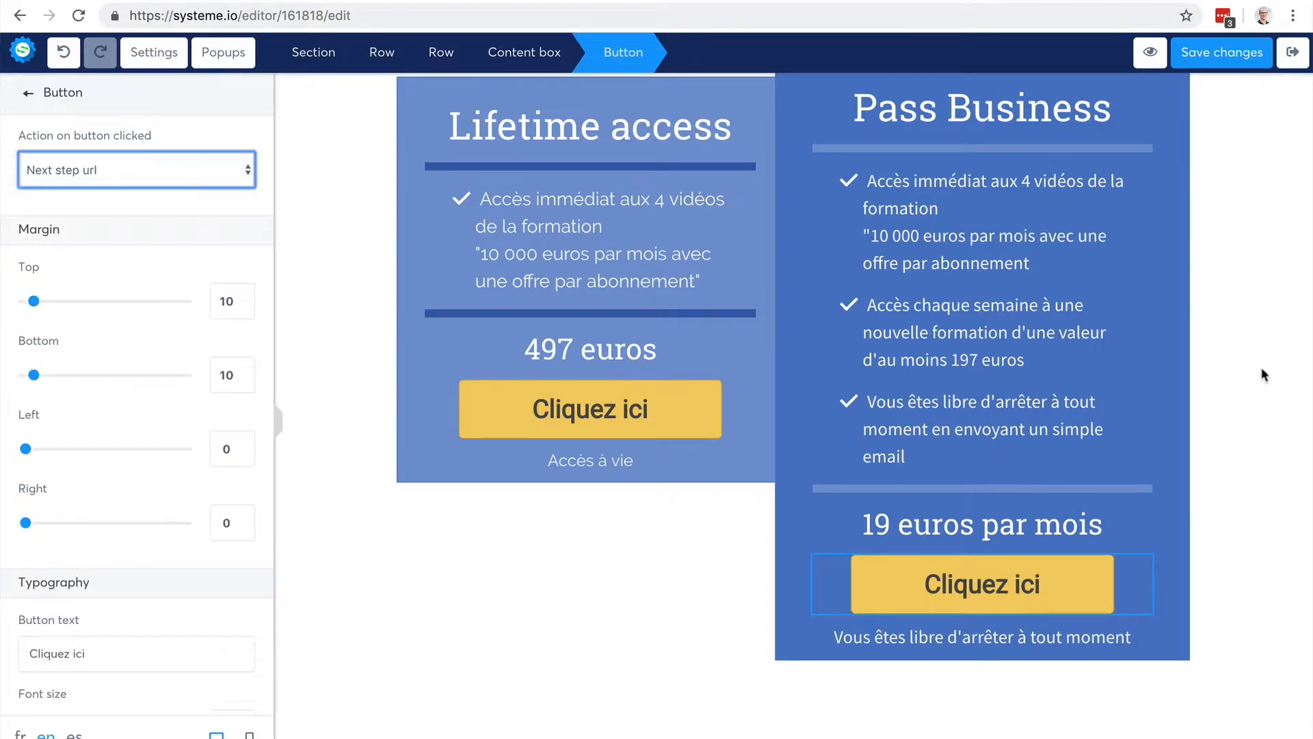
{"action": "scroll", "coordinate": [1261, 369], "scroll_direction": "down", "scroll_amount": 2}
{"action": "left_click", "coordinate": [1261, 370]}
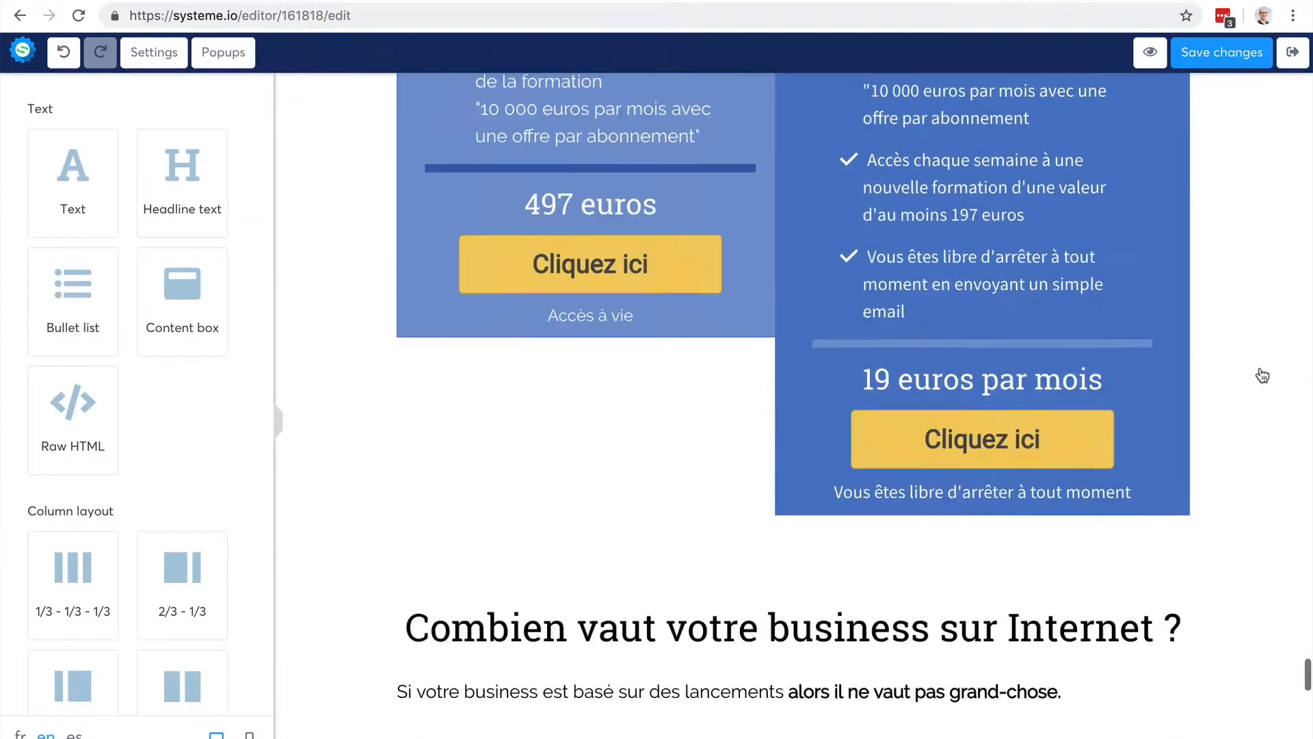
Step: Set the action of the "Cliquez ici" button in the Formation seule offer near the page's end to Next step url
{"action": "scroll", "coordinate": [1262, 375], "scroll_direction": "down", "scroll_amount": 15}
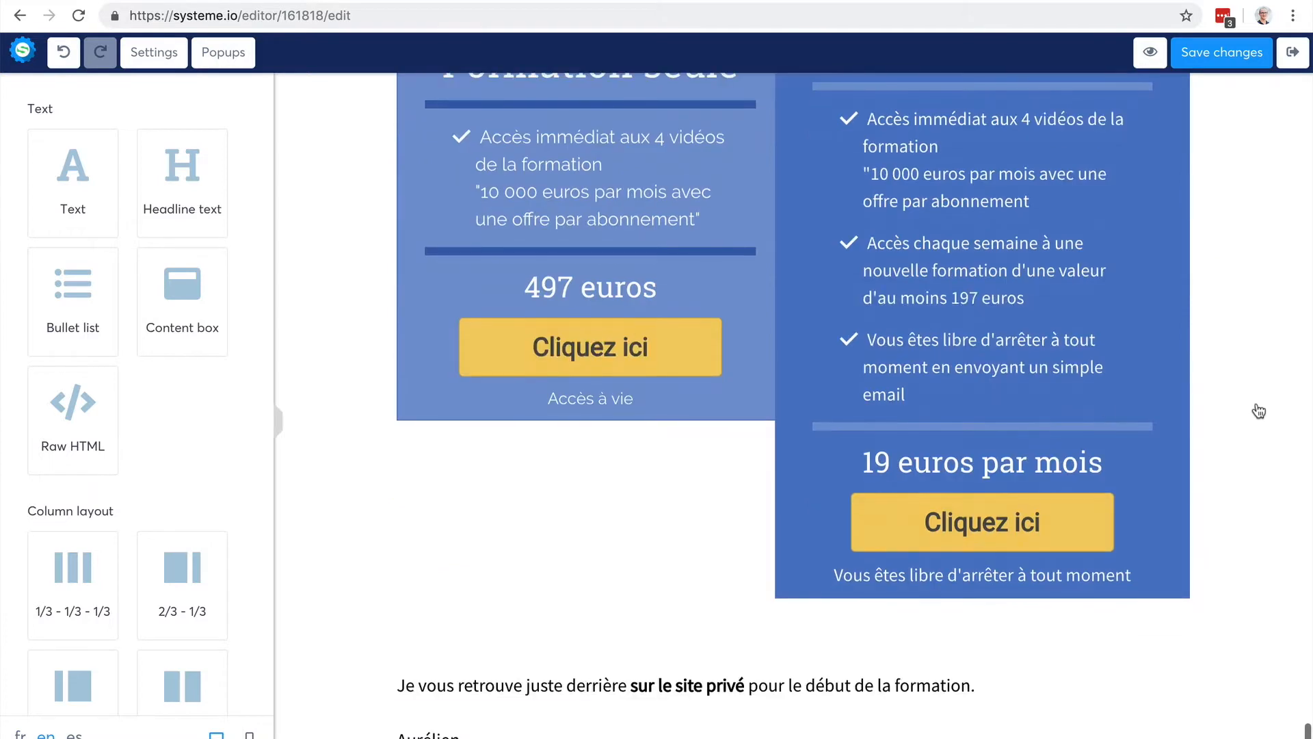
{"action": "left_click", "coordinate": [569, 349]}
{"action": "left_click", "coordinate": [118, 169]}
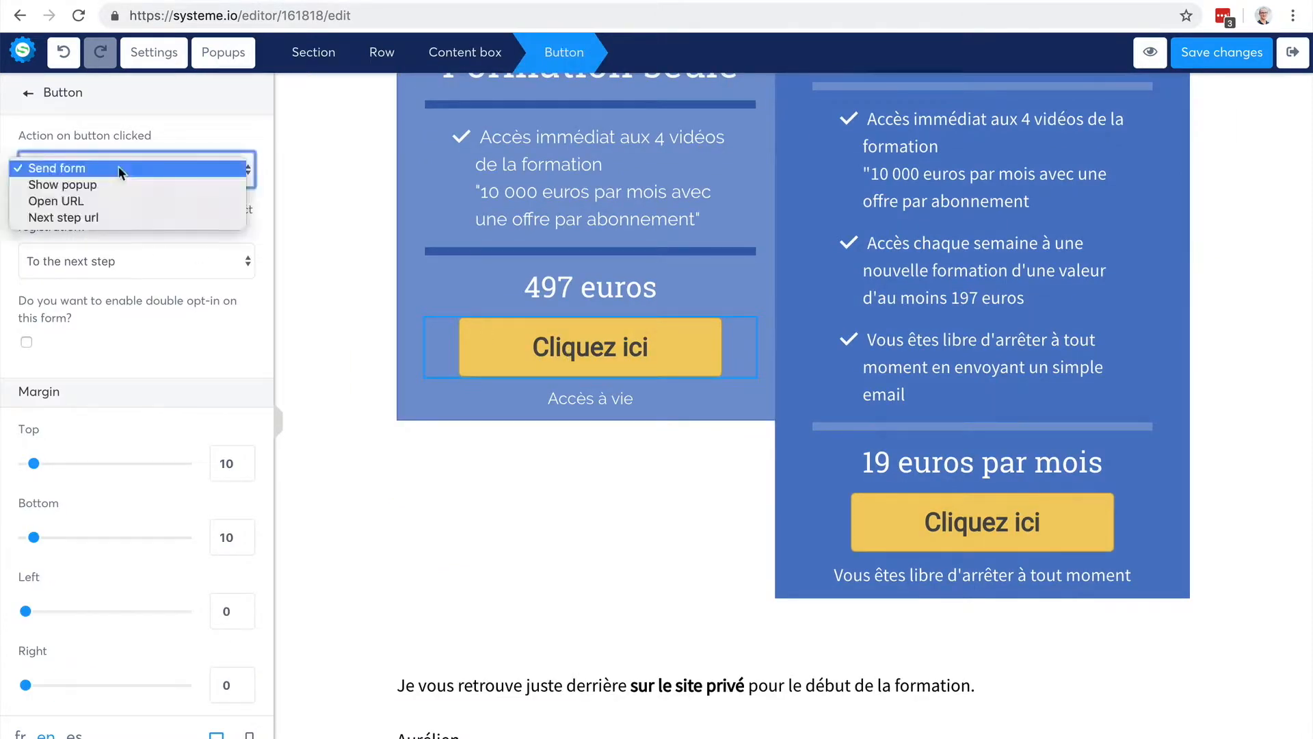
{"action": "left_click", "coordinate": [119, 213]}
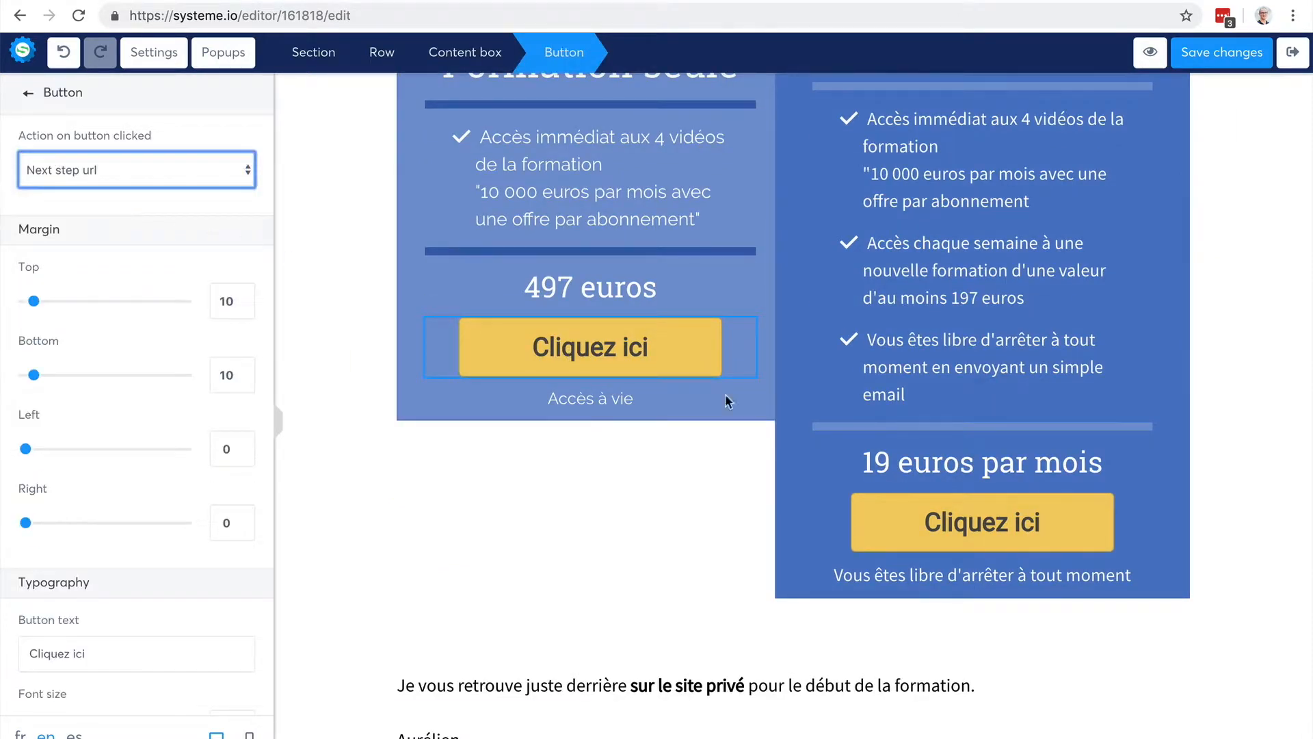
Step: Set the action of the Pass Business button beside the Formation seule offer to Next step url
{"action": "left_click", "coordinate": [983, 523]}
{"action": "left_click", "coordinate": [982, 523]}
{"action": "left_click", "coordinate": [983, 523]}
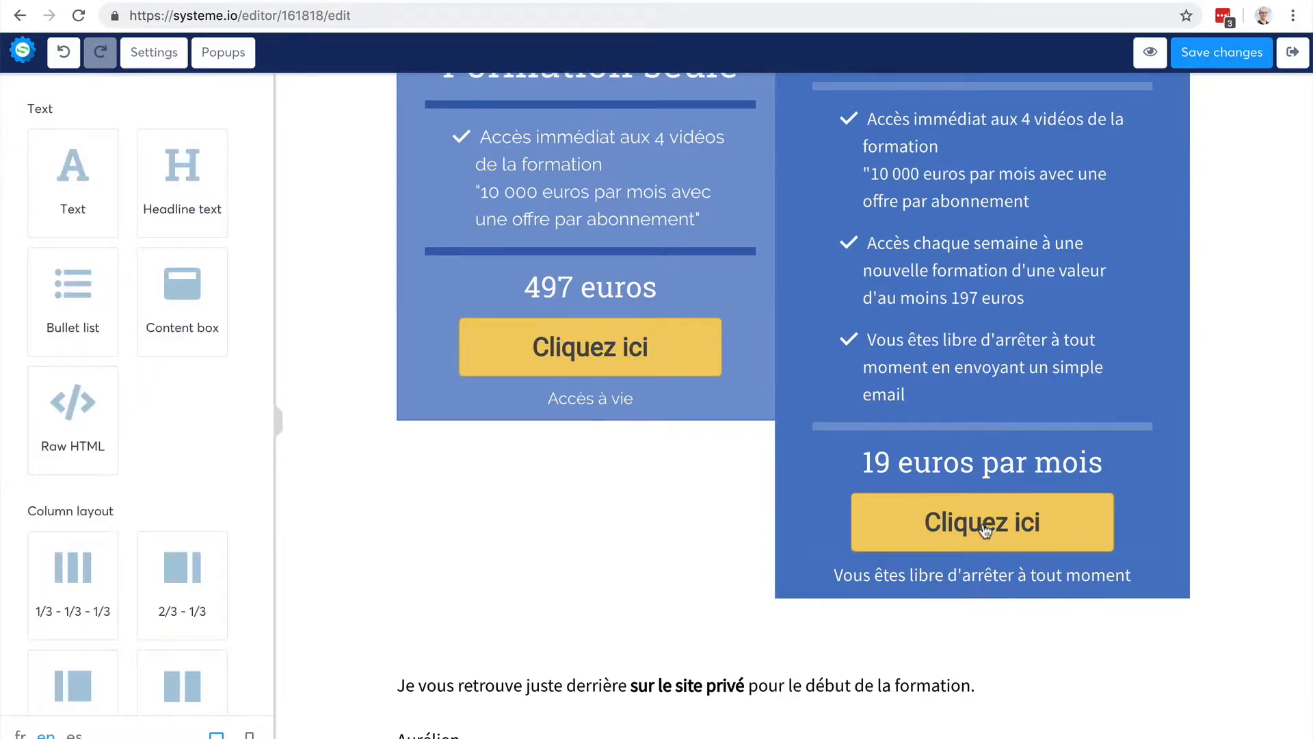
{"action": "left_click", "coordinate": [982, 524]}
{"action": "left_click", "coordinate": [193, 174]}
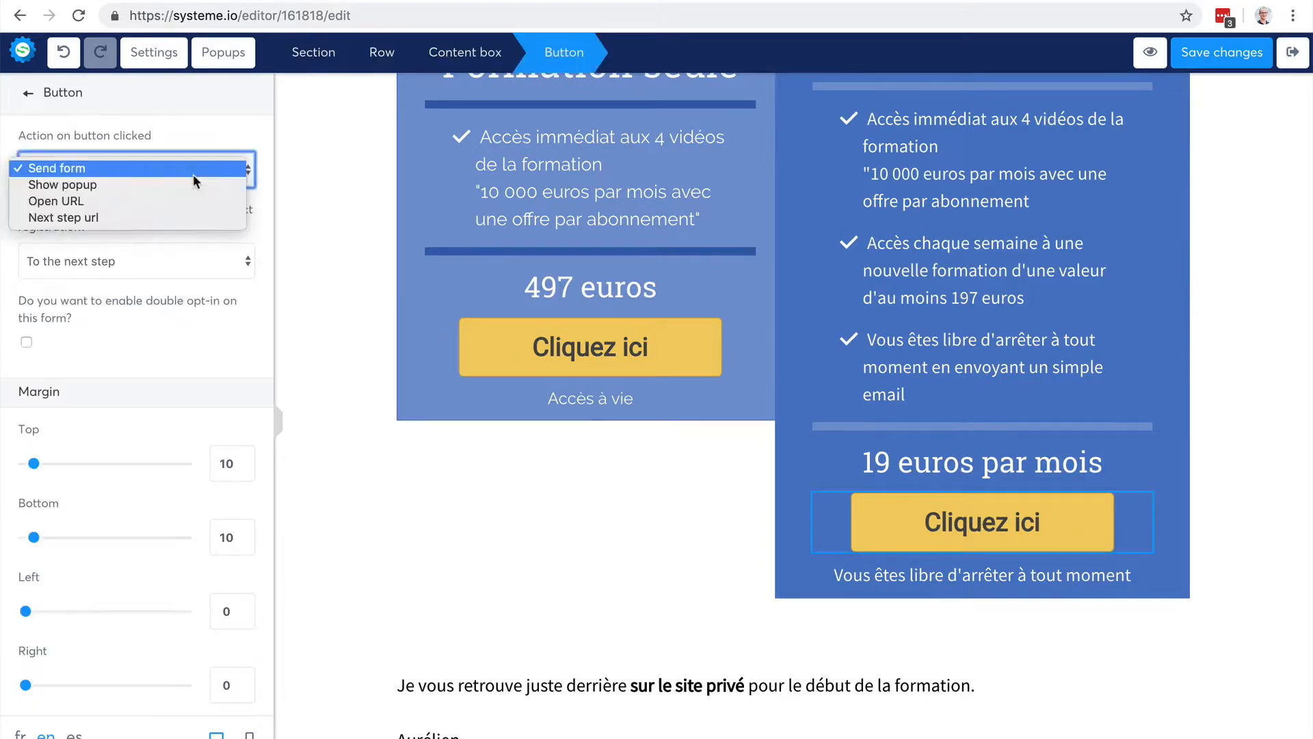
{"action": "left_click", "coordinate": [187, 218]}
{"action": "left_click", "coordinate": [1279, 244]}
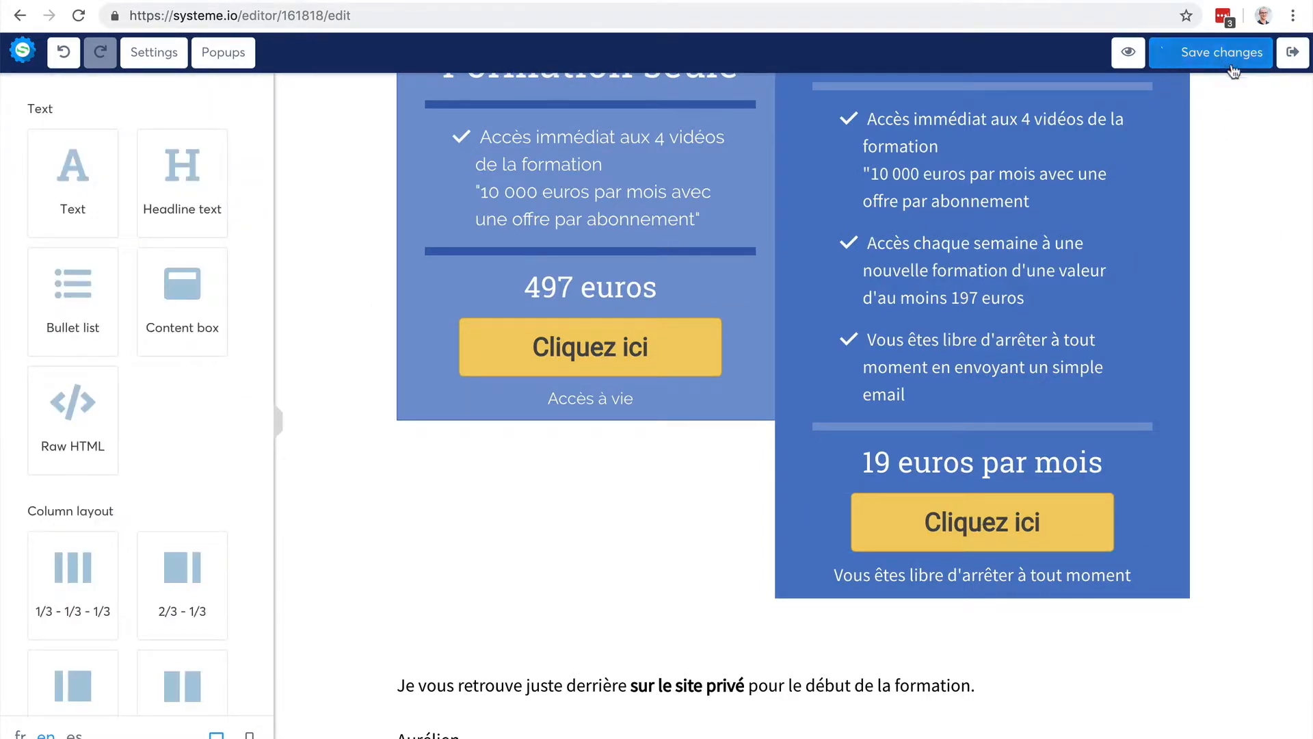
Step: Save the sales page changes and exit the page editor
{"action": "left_click", "coordinate": [1225, 52]}
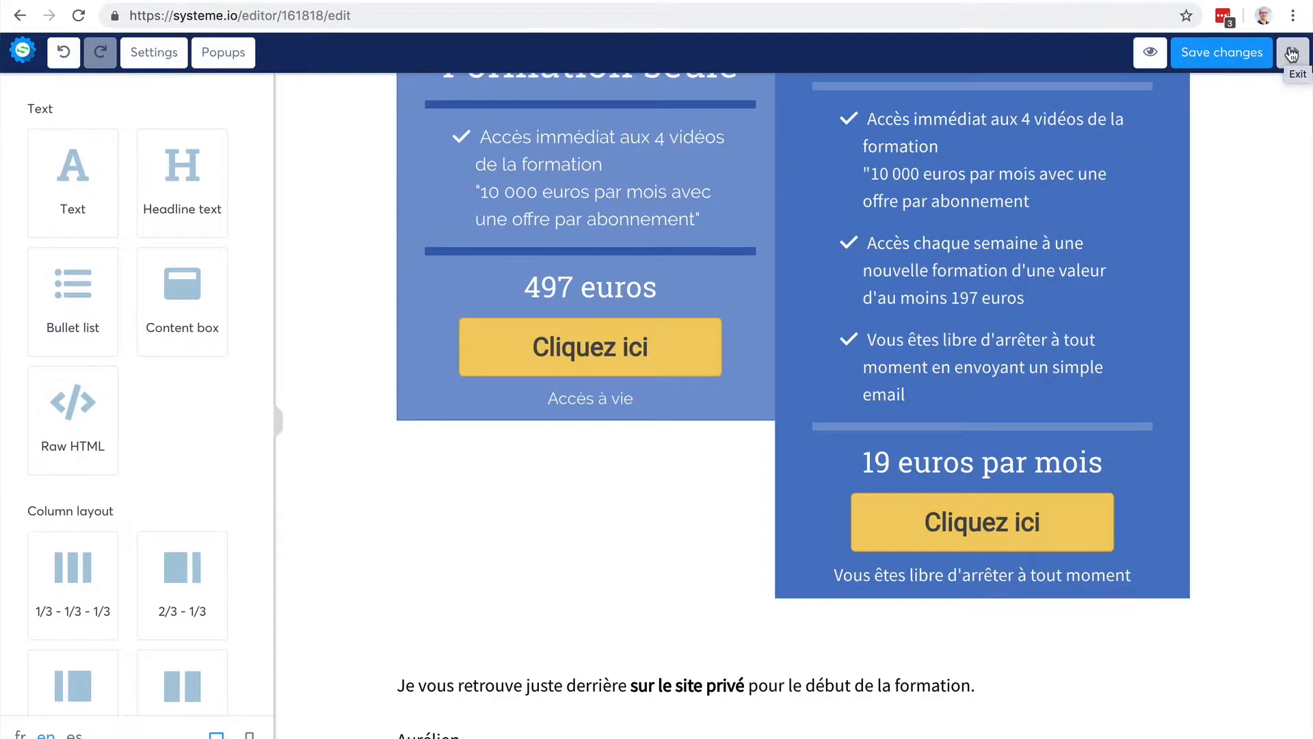
{"action": "left_click", "coordinate": [1292, 55]}
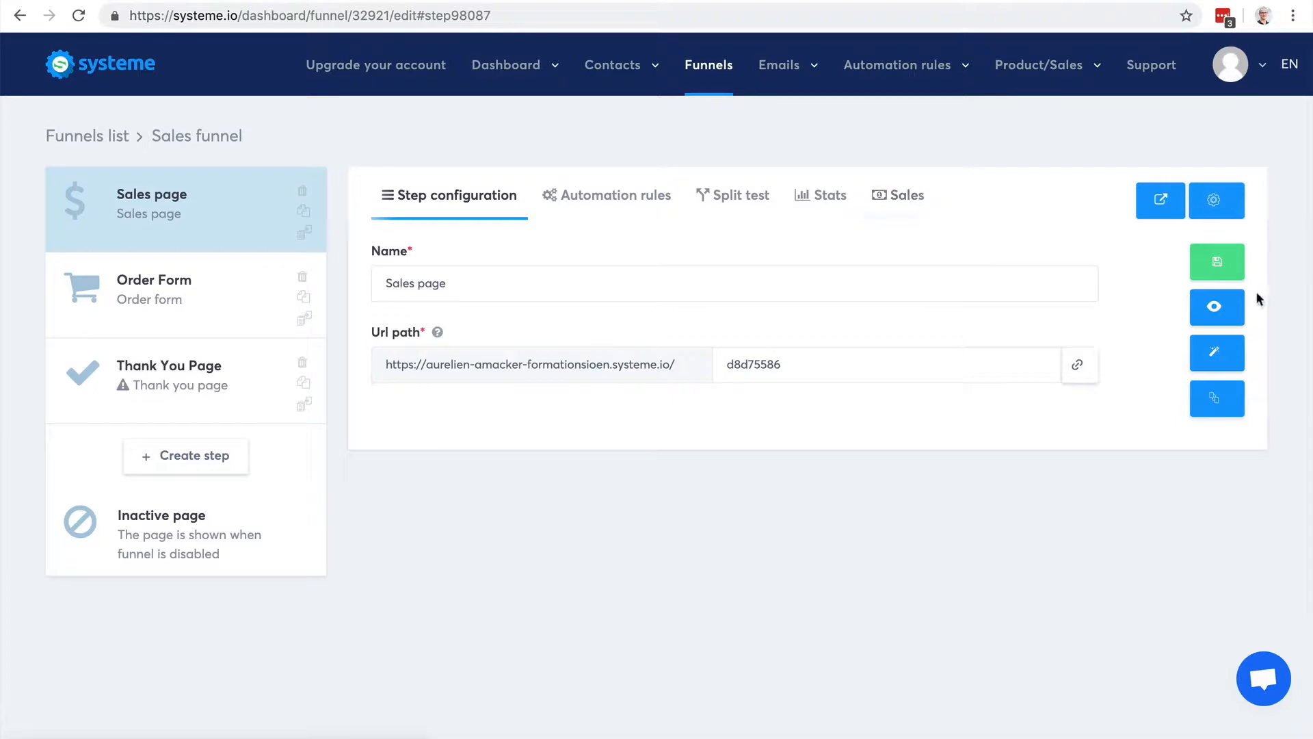
Step: Preview the published sales page, follow the Pass Business offer's "Cliquez ici" button to the order form, look it over, and return to the funnel
{"action": "left_click", "coordinate": [1221, 307]}
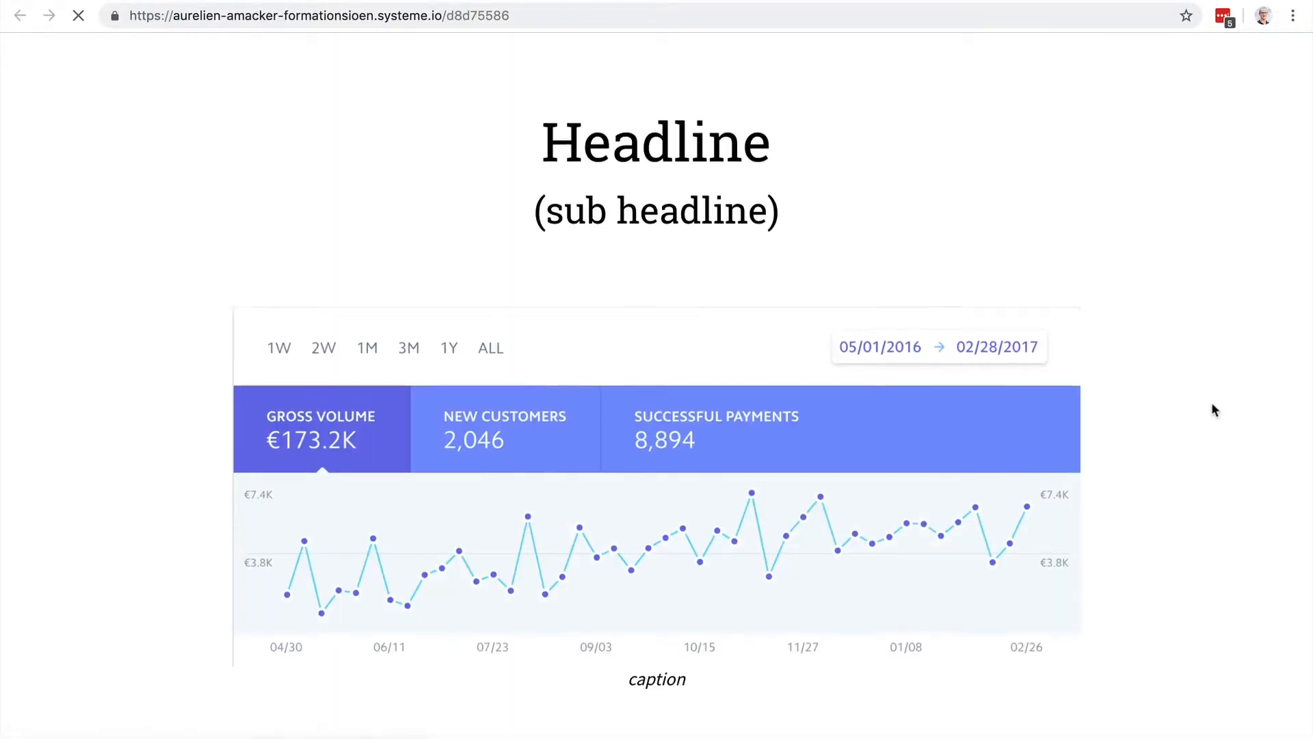
{"action": "scroll", "coordinate": [1211, 401], "scroll_direction": "down", "scroll_amount": 20}
{"action": "scroll", "coordinate": [1212, 400], "scroll_direction": "up", "scroll_amount": 5}
{"action": "scroll", "coordinate": [1213, 402], "scroll_direction": "down", "scroll_amount": 3}
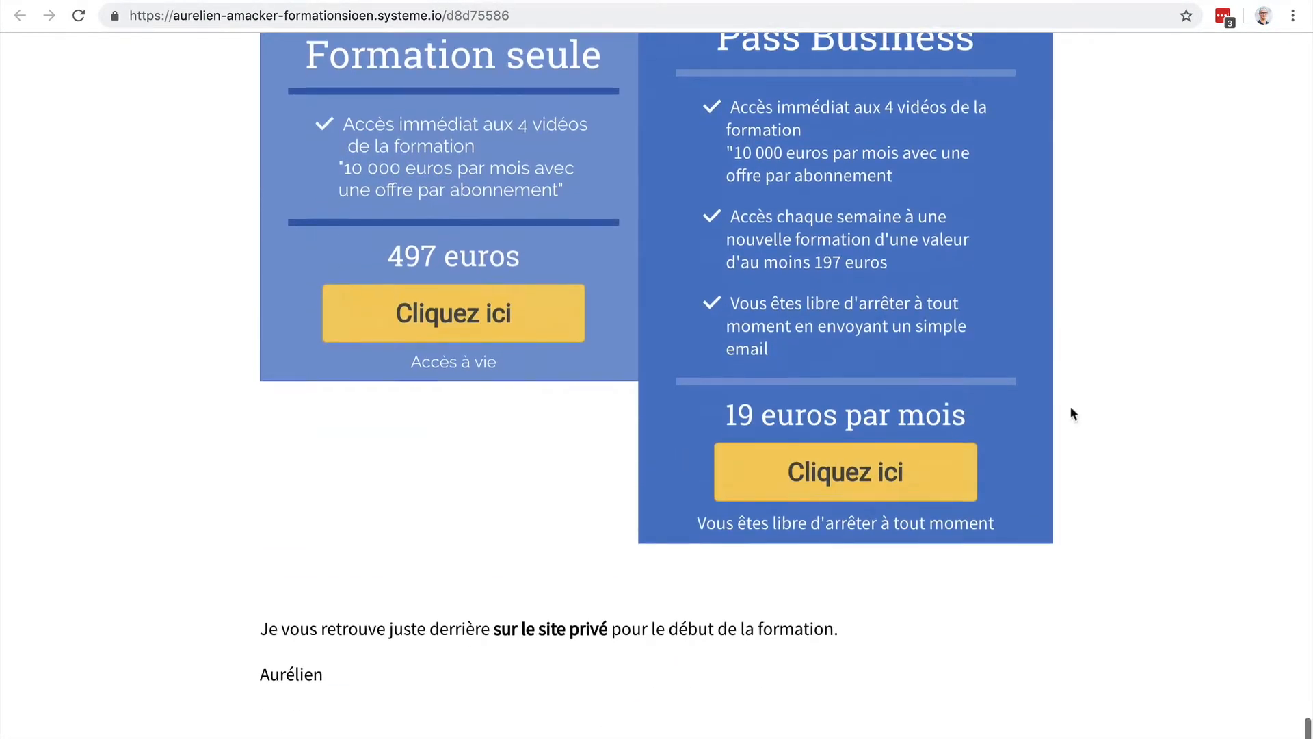
{"action": "left_click", "coordinate": [834, 480]}
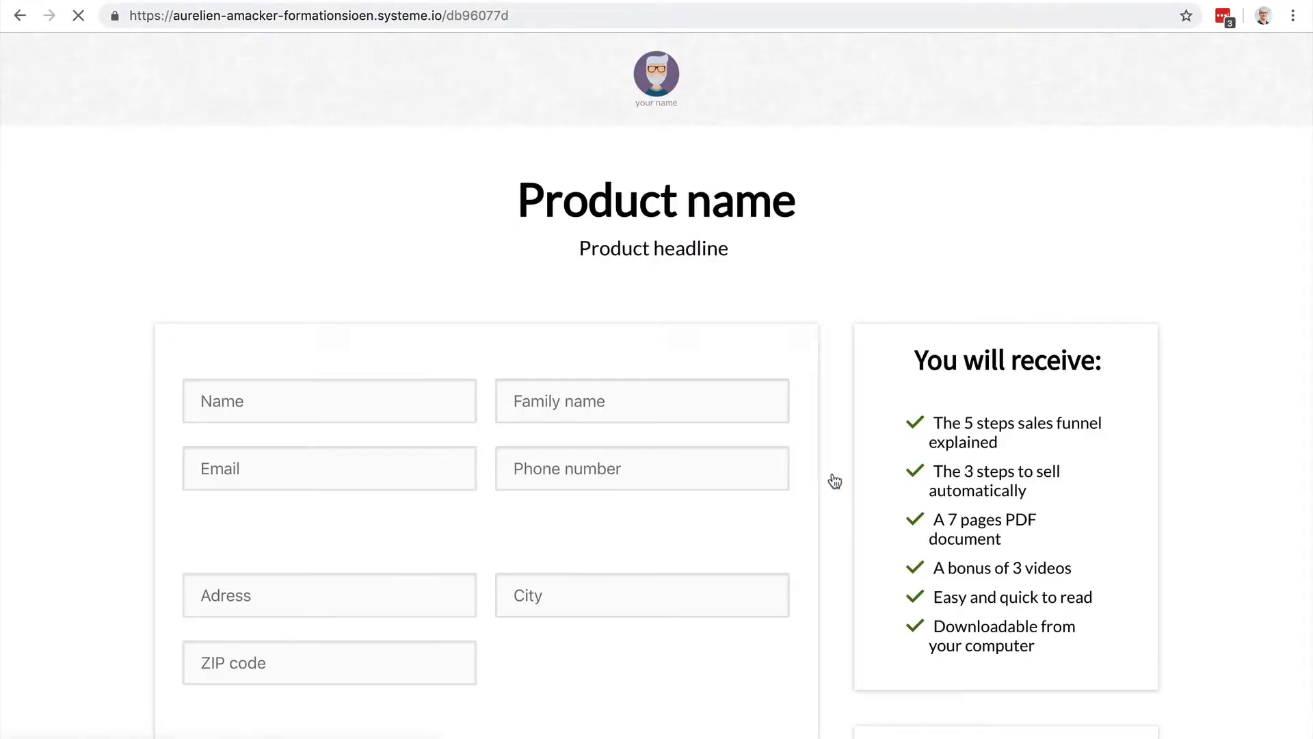
{"action": "scroll", "coordinate": [1138, 297], "scroll_direction": "down", "scroll_amount": 10}
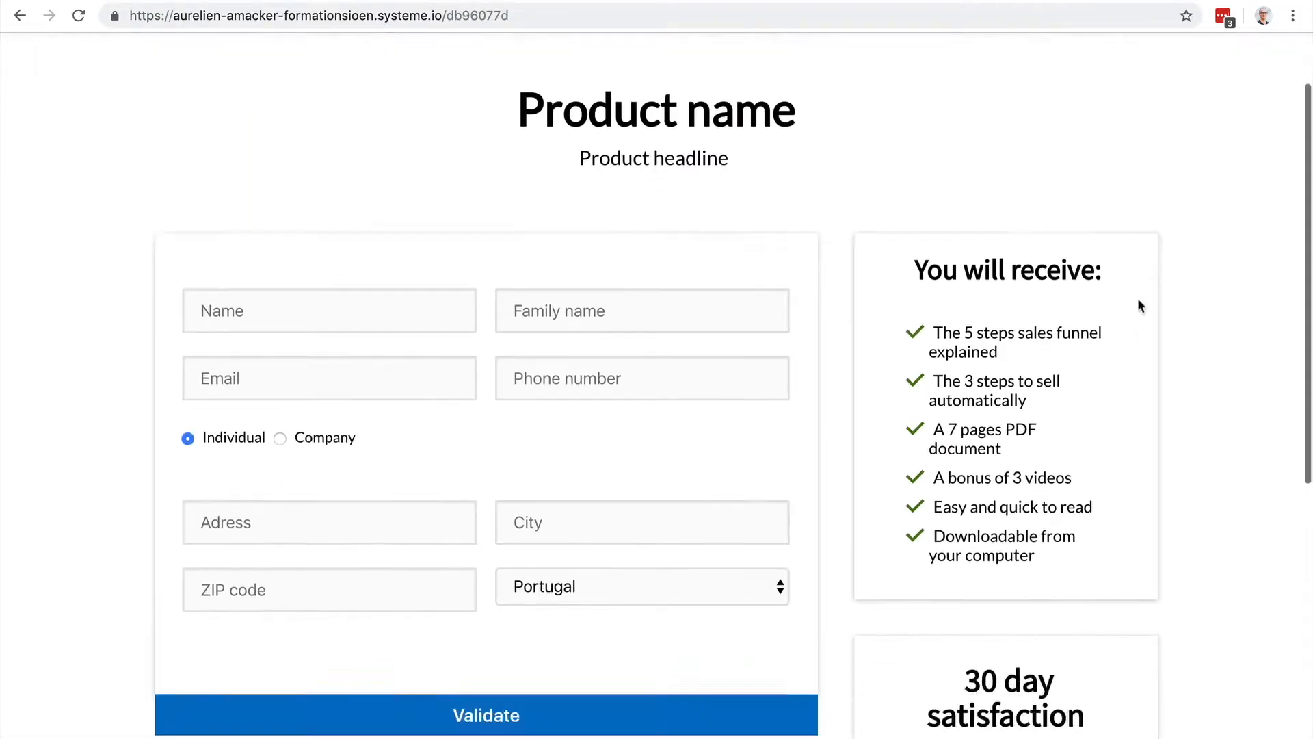
{"action": "scroll", "coordinate": [1138, 297], "scroll_direction": "up", "scroll_amount": 10}
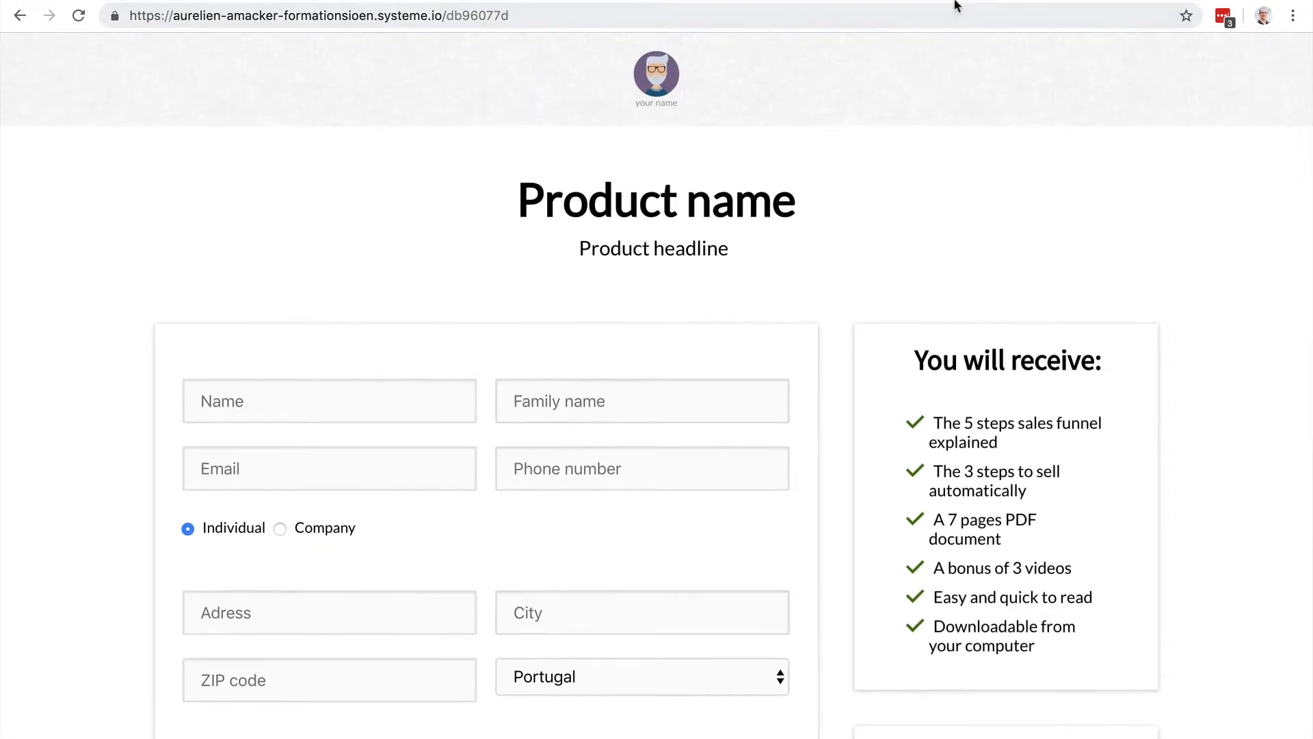
{"action": "left_click", "coordinate": [953, 1]}
Step: Open the Order Form page for editing and delete its Intra-community VAT number and ZIP code inputs
{"action": "left_click", "coordinate": [194, 299]}
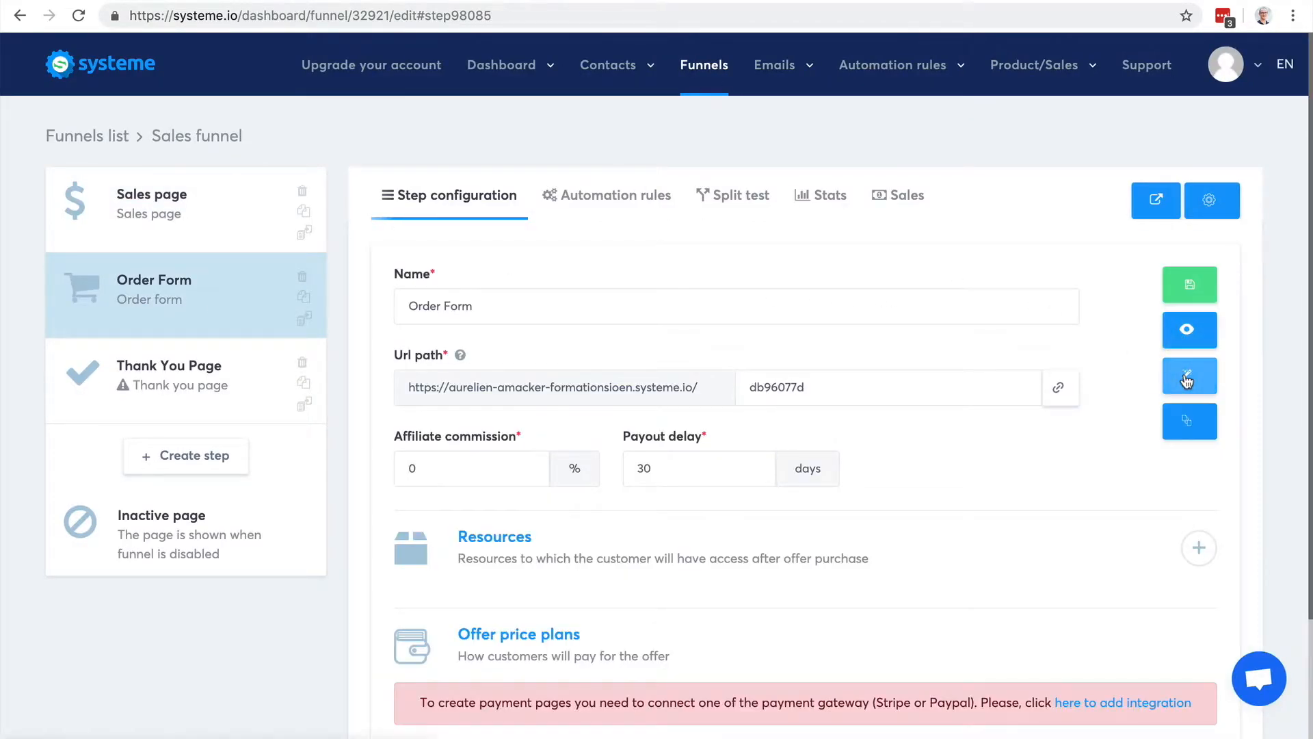
{"action": "left_click", "coordinate": [1183, 378]}
{"action": "scroll", "coordinate": [1121, 320], "scroll_direction": "down", "scroll_amount": 10}
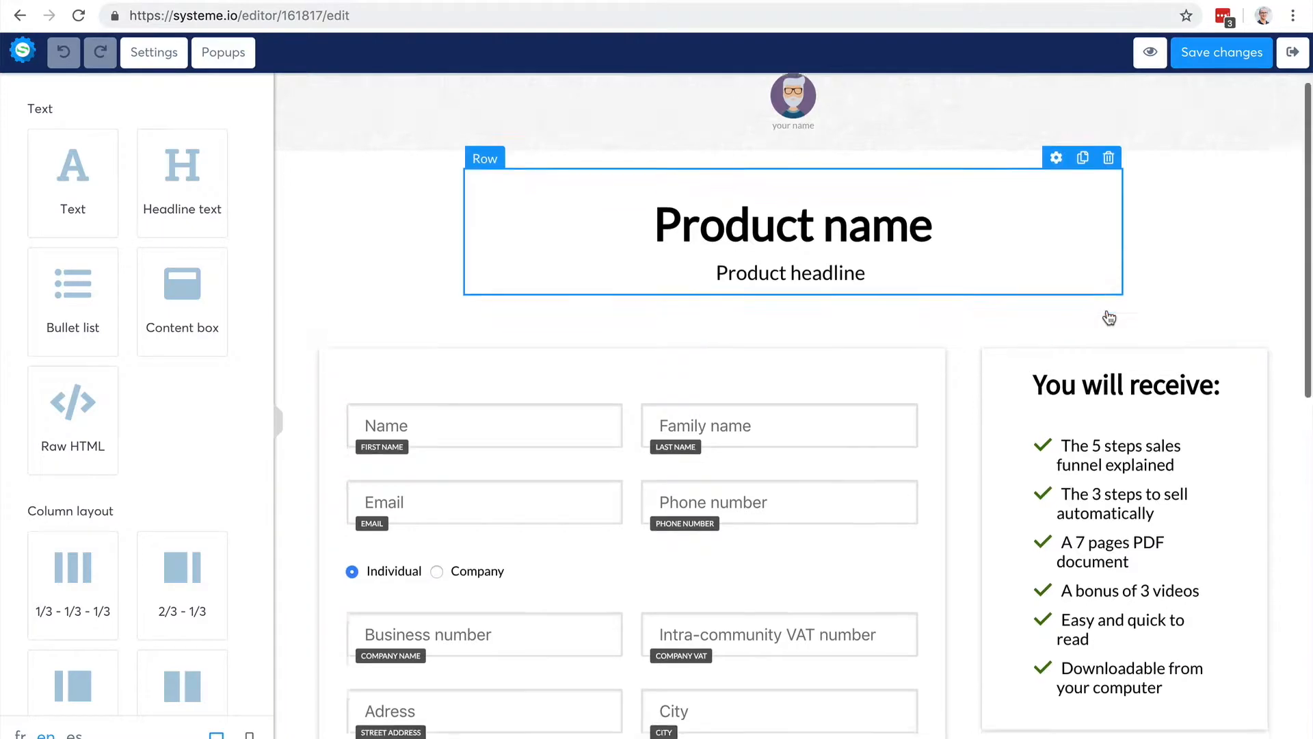
{"action": "scroll", "coordinate": [1108, 317], "scroll_direction": "up", "scroll_amount": 9}
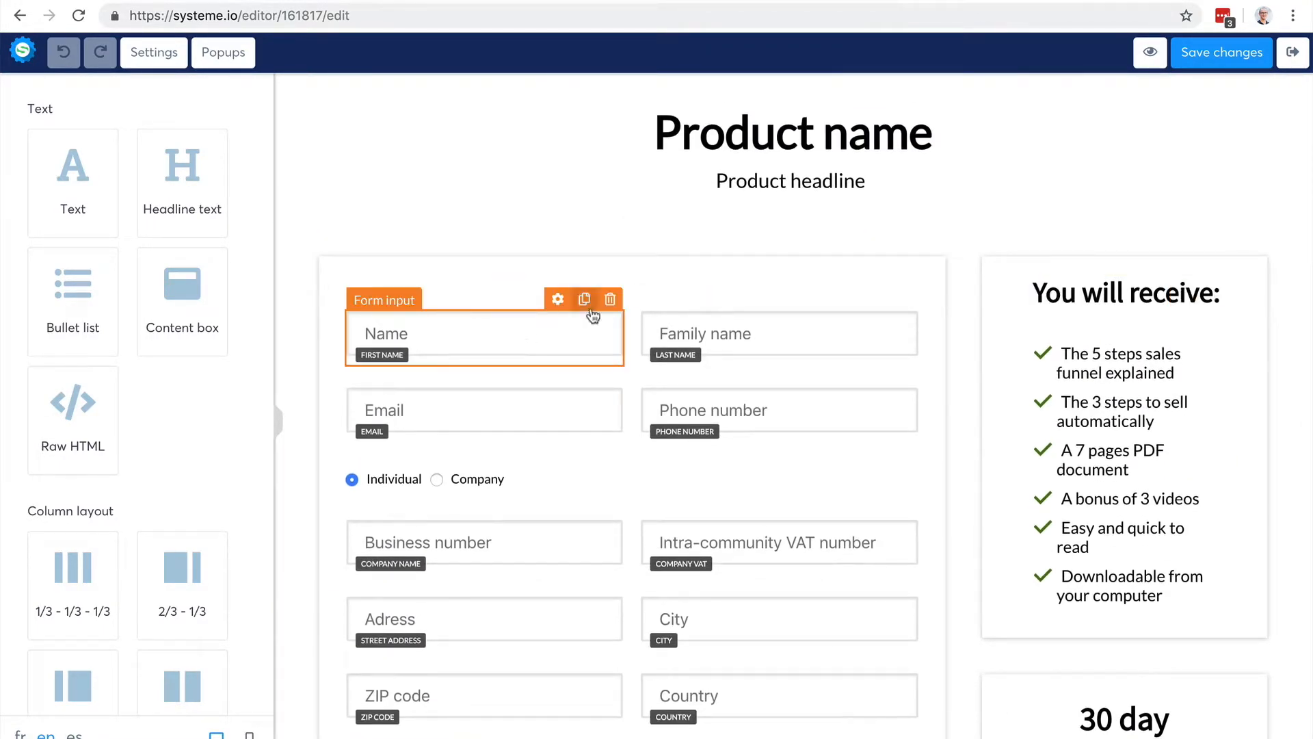
{"action": "scroll", "coordinate": [766, 369], "scroll_direction": "down", "scroll_amount": 1}
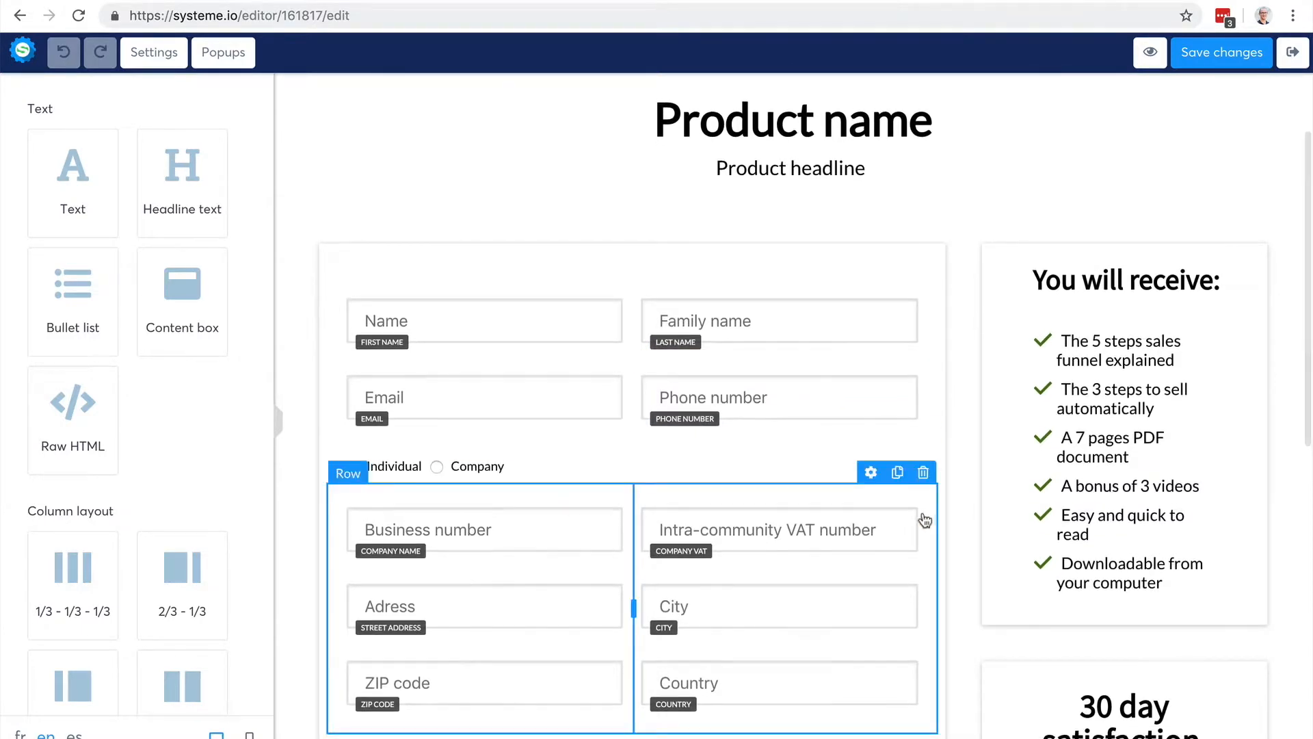
{"action": "left_click", "coordinate": [905, 497]}
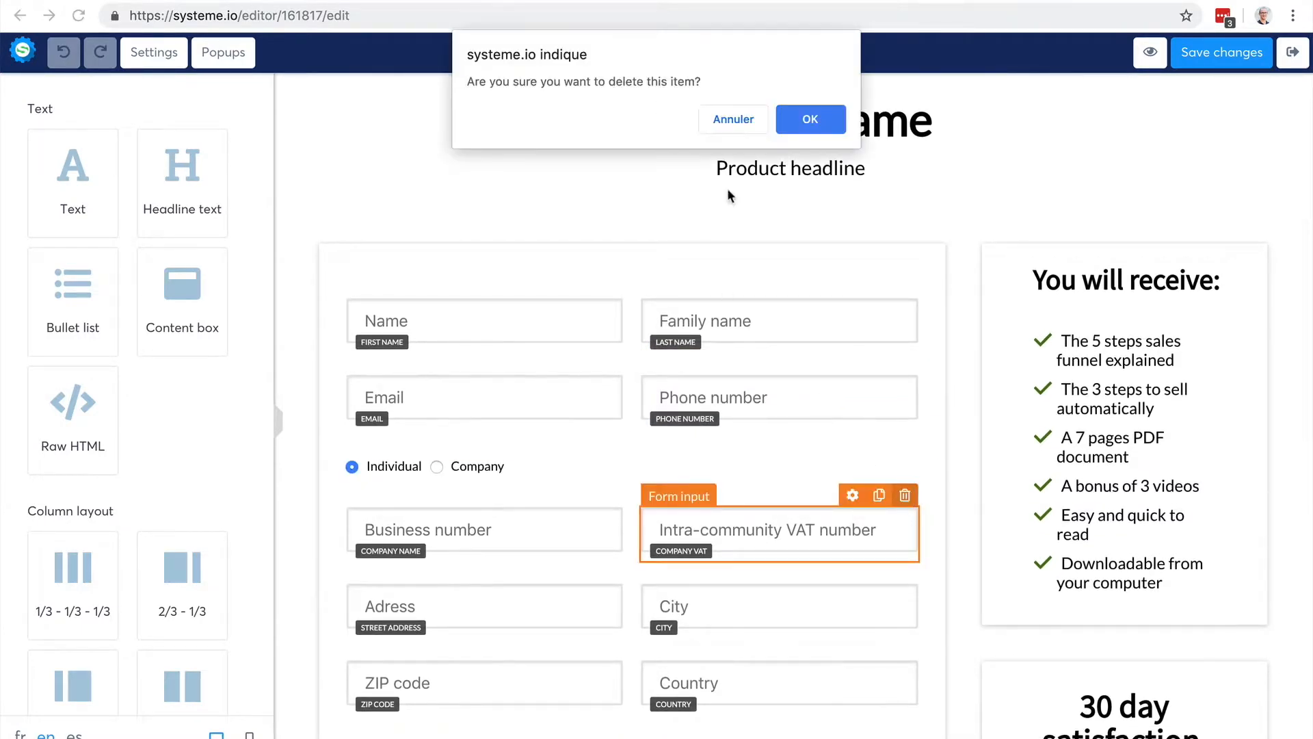
{"action": "left_click", "coordinate": [822, 120]}
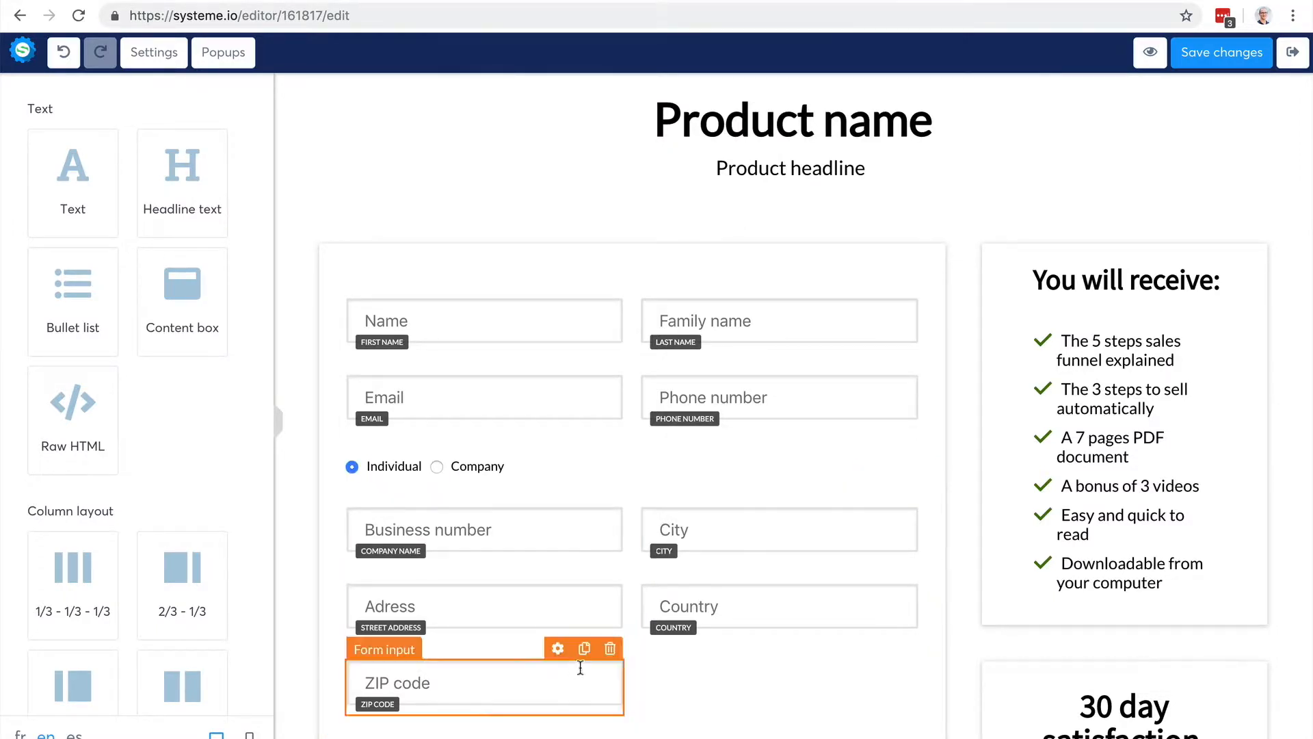
{"action": "left_click", "coordinate": [610, 647]}
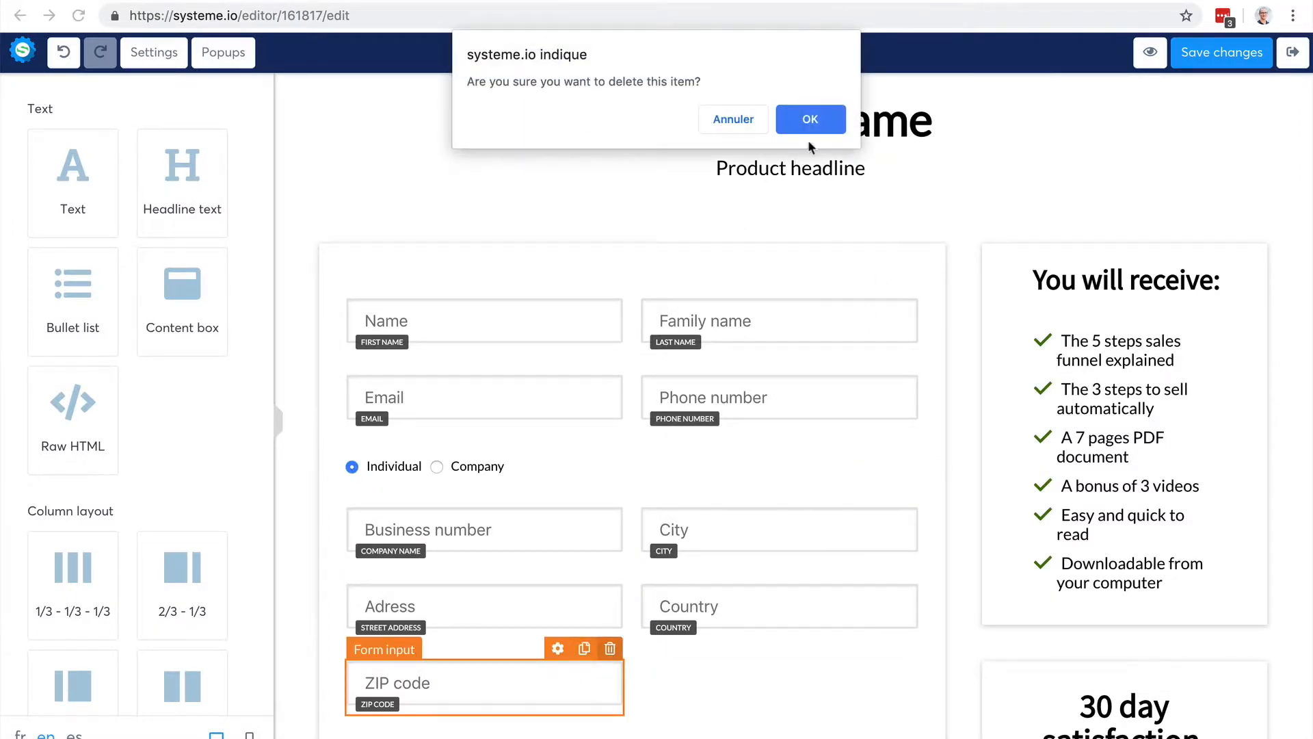
{"action": "left_click", "coordinate": [818, 120]}
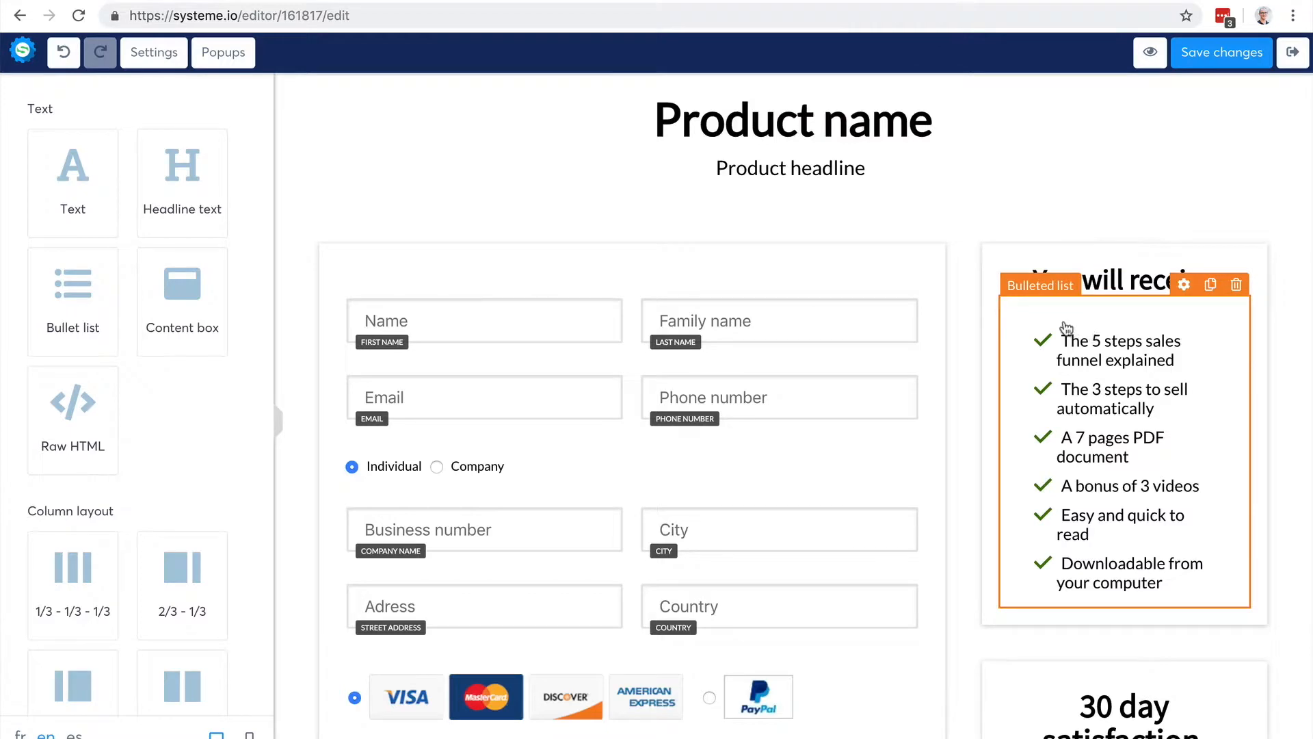
Step: Look over the rest of the order form, save the changes, and exit the page editor
{"action": "scroll", "coordinate": [1175, 272], "scroll_direction": "down", "scroll_amount": 8}
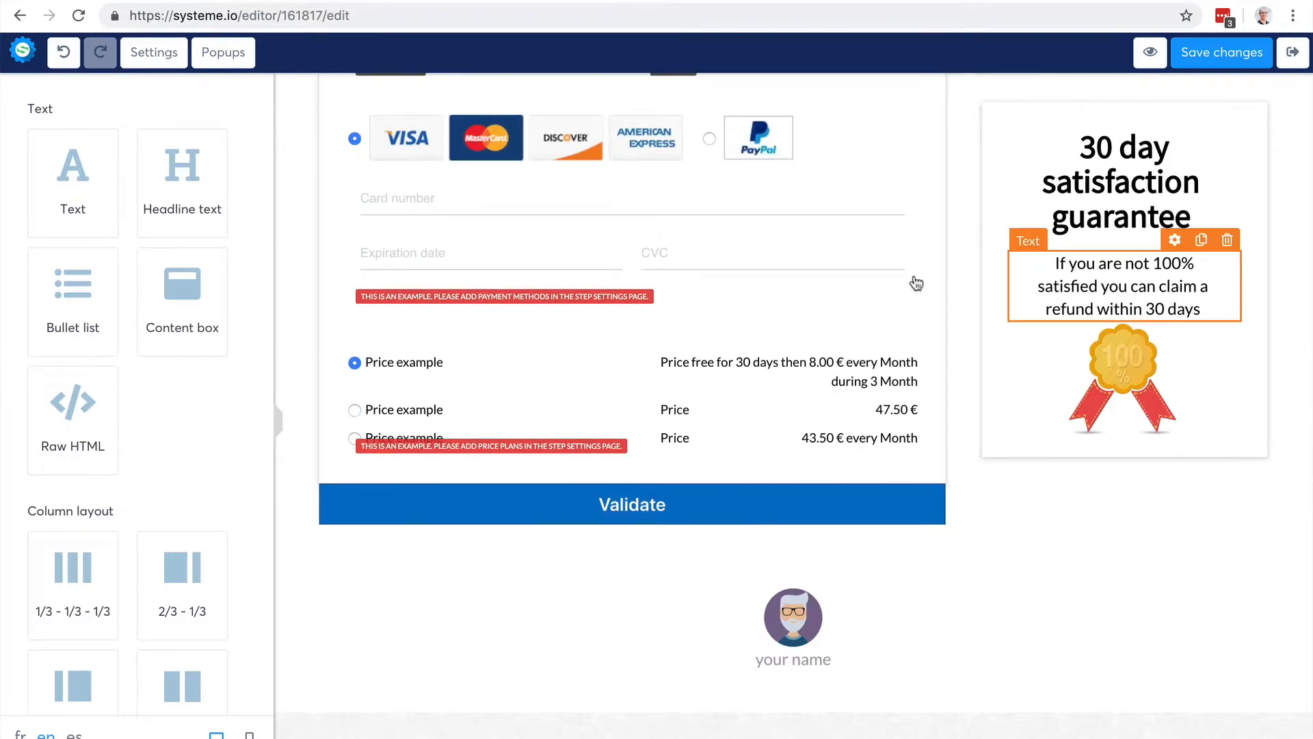
{"action": "scroll", "coordinate": [879, 285], "scroll_direction": "down", "scroll_amount": 1}
{"action": "scroll", "coordinate": [489, 424], "scroll_direction": "up", "scroll_amount": 6}
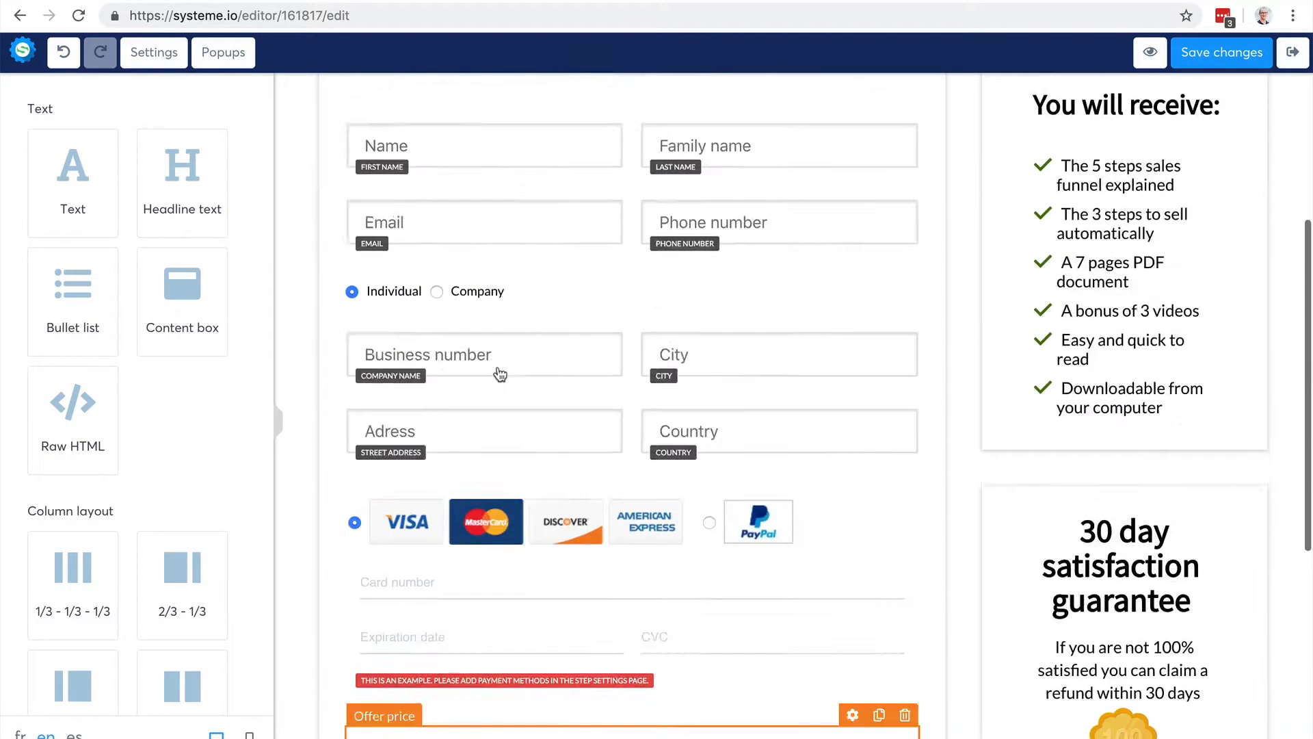
{"action": "scroll", "coordinate": [500, 374], "scroll_direction": "up", "scroll_amount": 4}
{"action": "left_click", "coordinate": [1197, 53]}
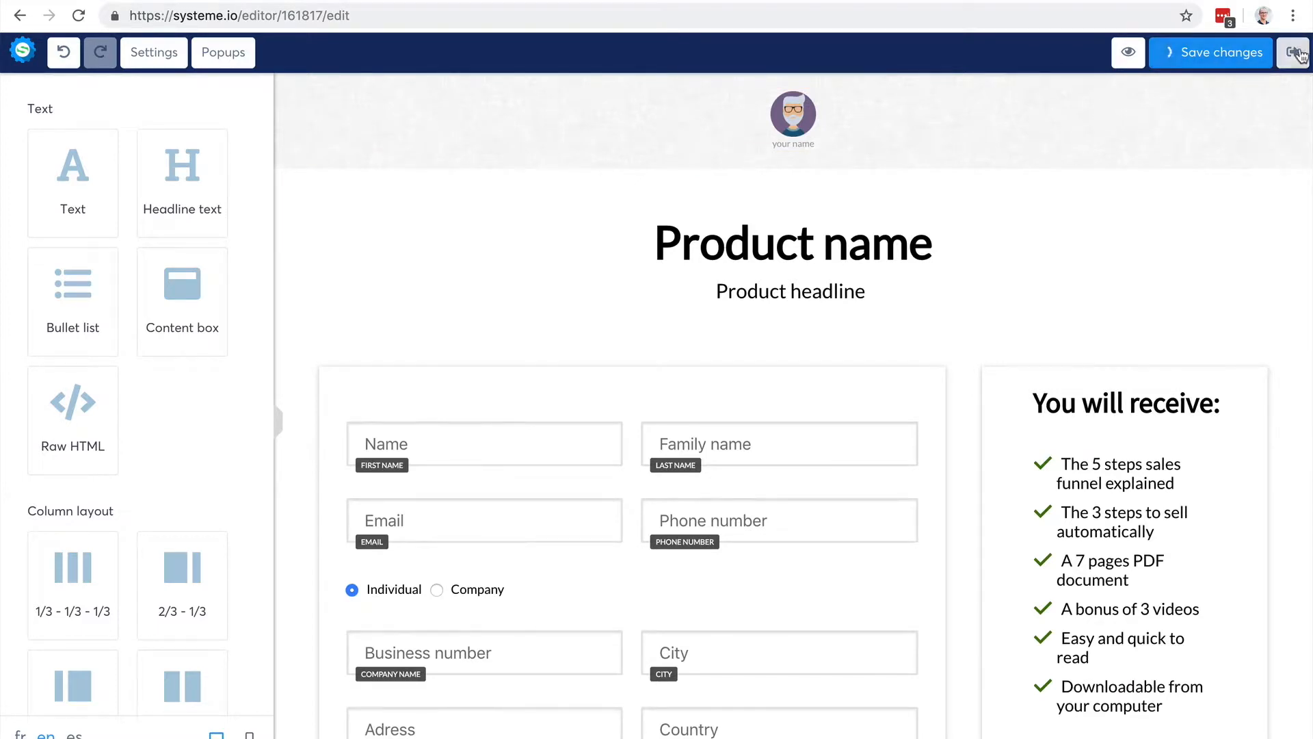
{"action": "left_click", "coordinate": [1295, 54]}
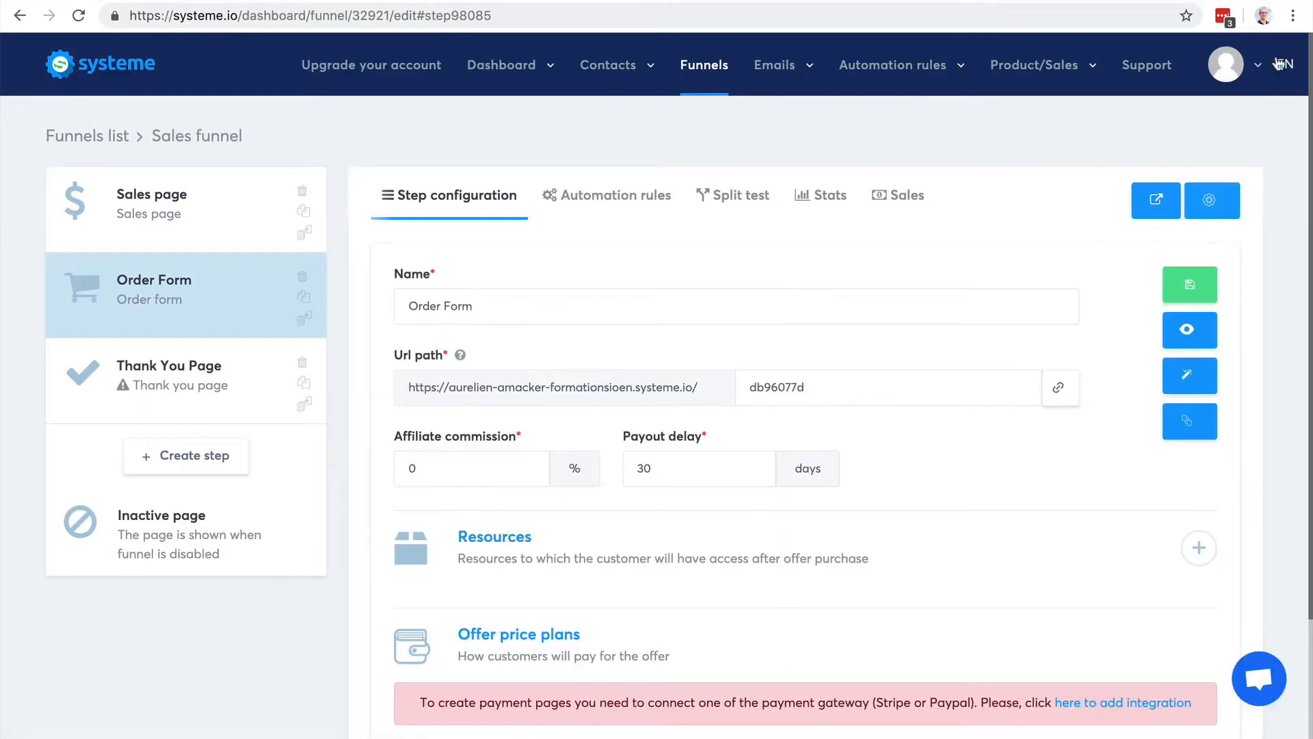
Step: Apply the "Thank you page with order recap" template to the Thank You Page step and save the step
{"action": "left_click", "coordinate": [191, 380]}
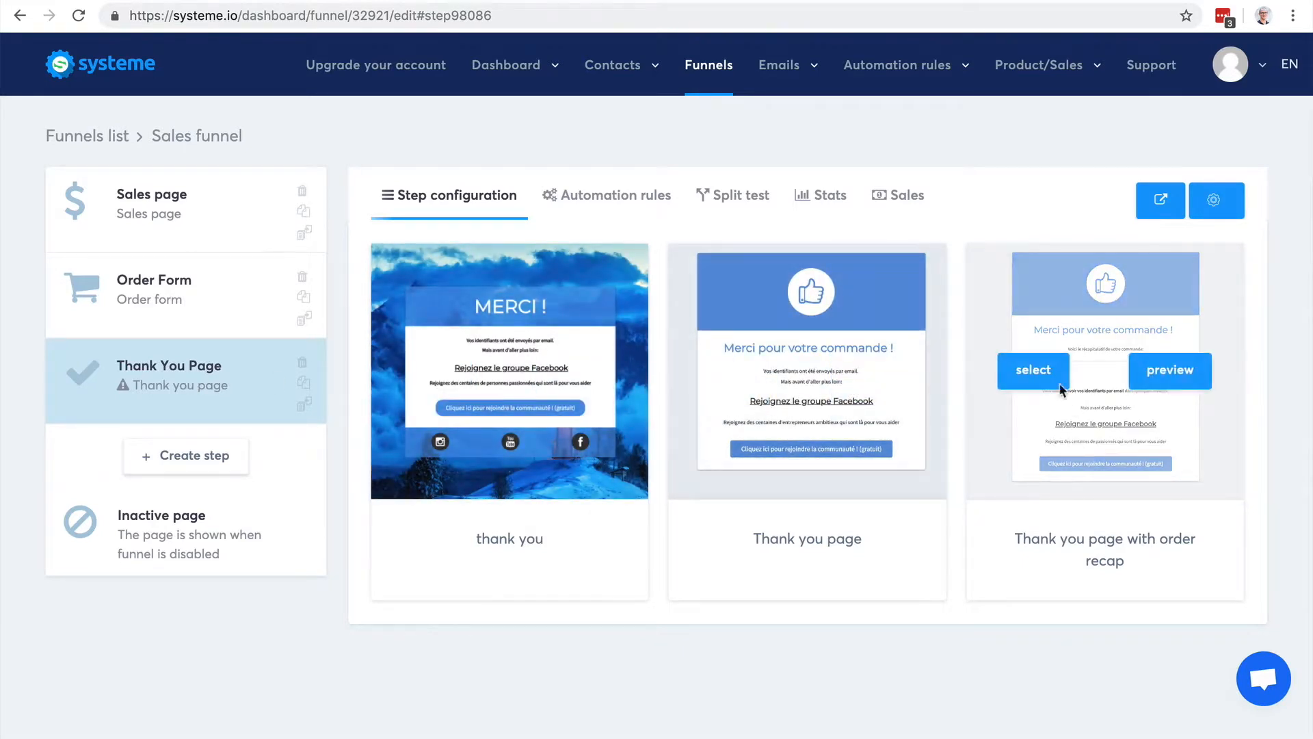
{"action": "left_click", "coordinate": [1053, 378]}
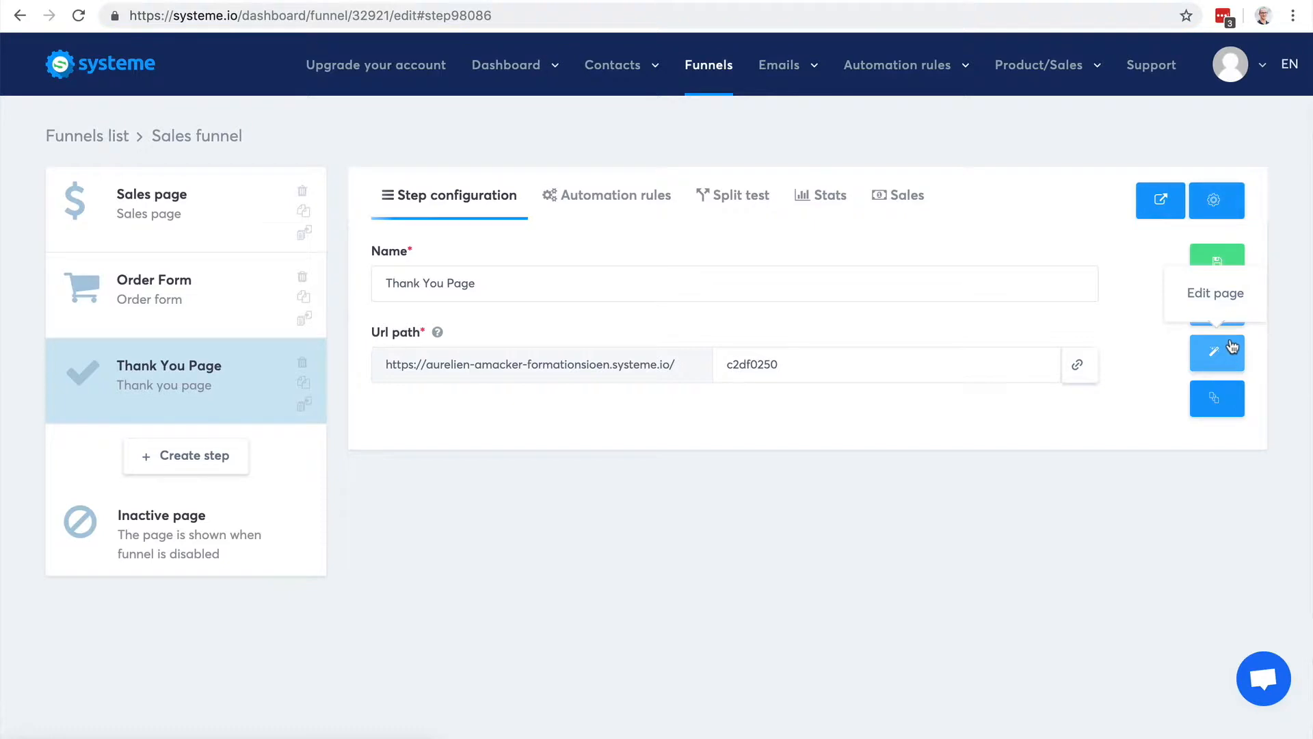
{"action": "left_click", "coordinate": [1217, 260]}
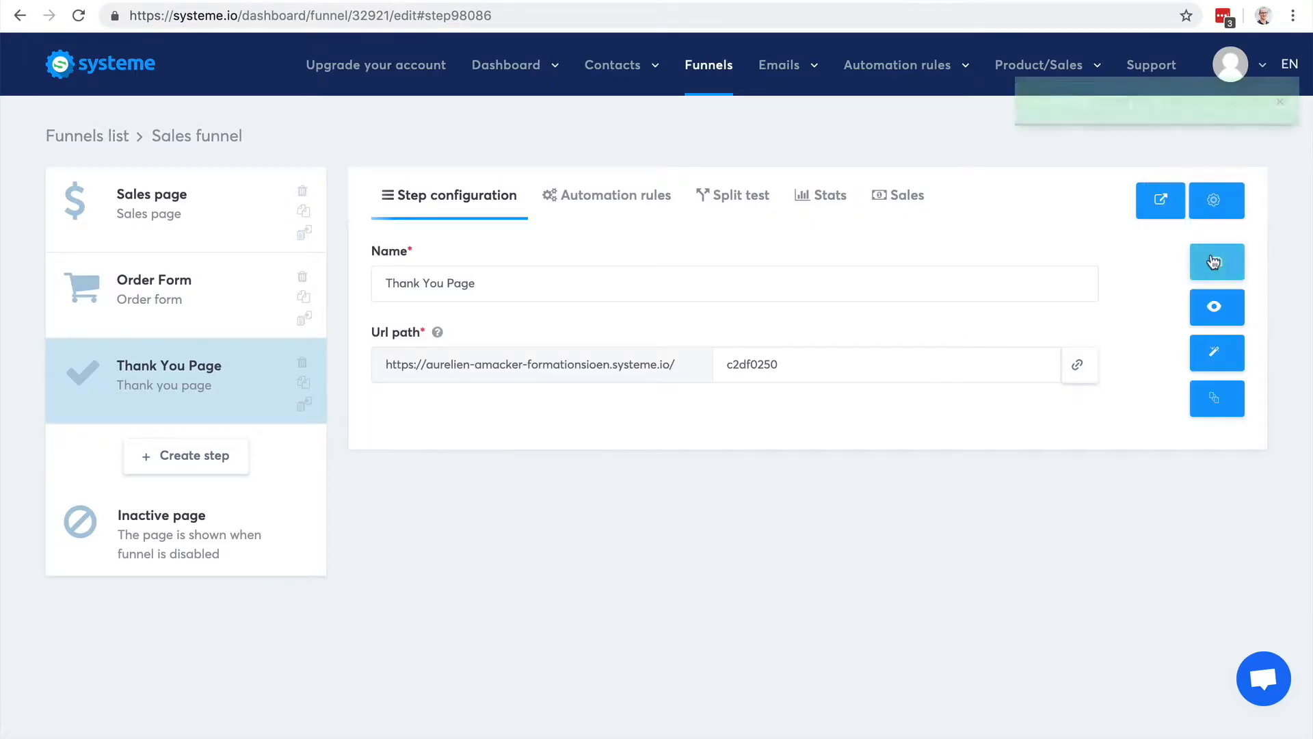
Step: Start a new step in the sales funnel and name it Upsell 1
{"action": "left_click", "coordinate": [214, 463]}
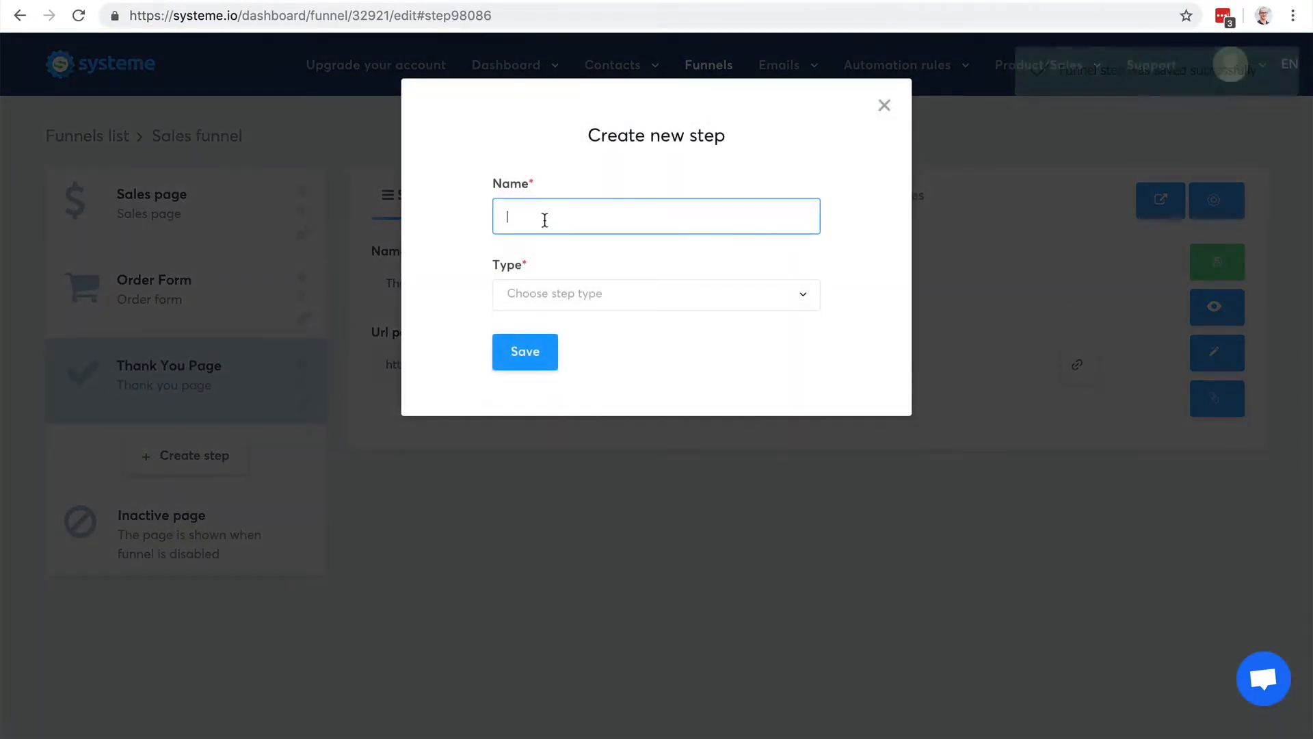
{"action": "left_click", "coordinate": [547, 219]}
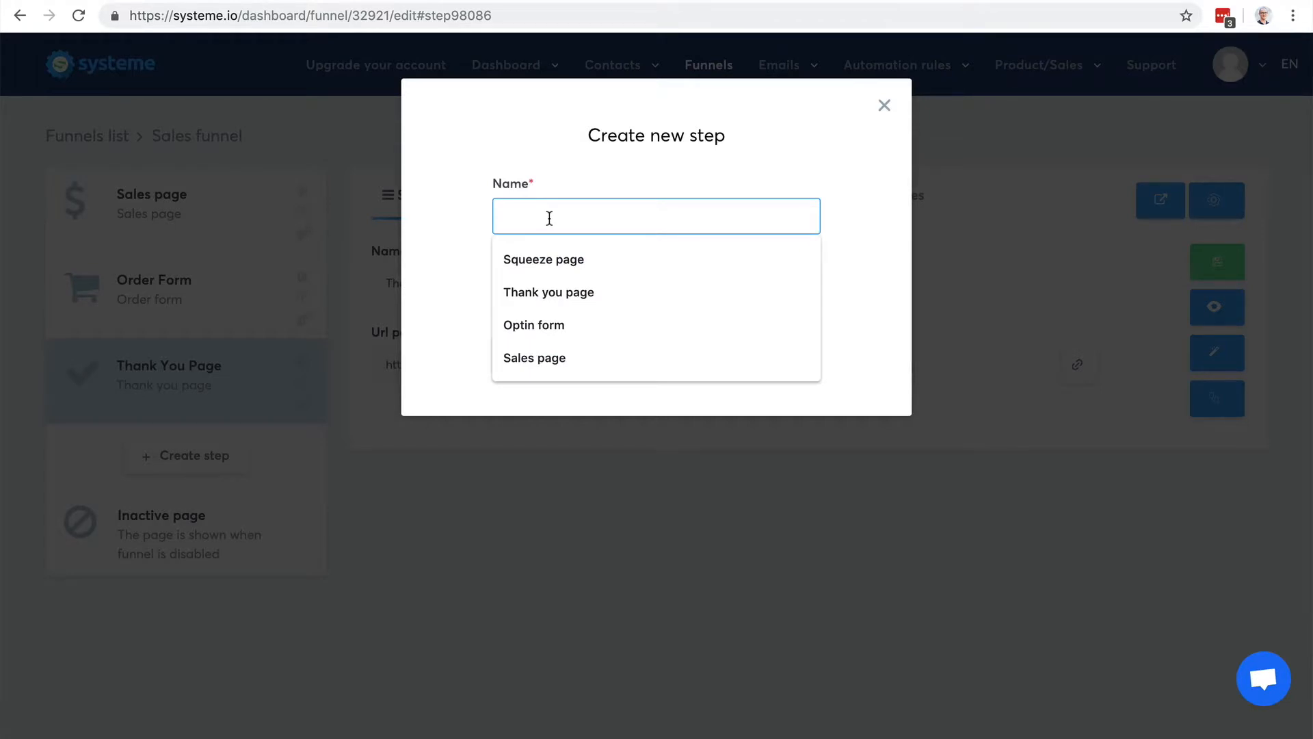
{"action": "type", "text": "Upsell 1"}
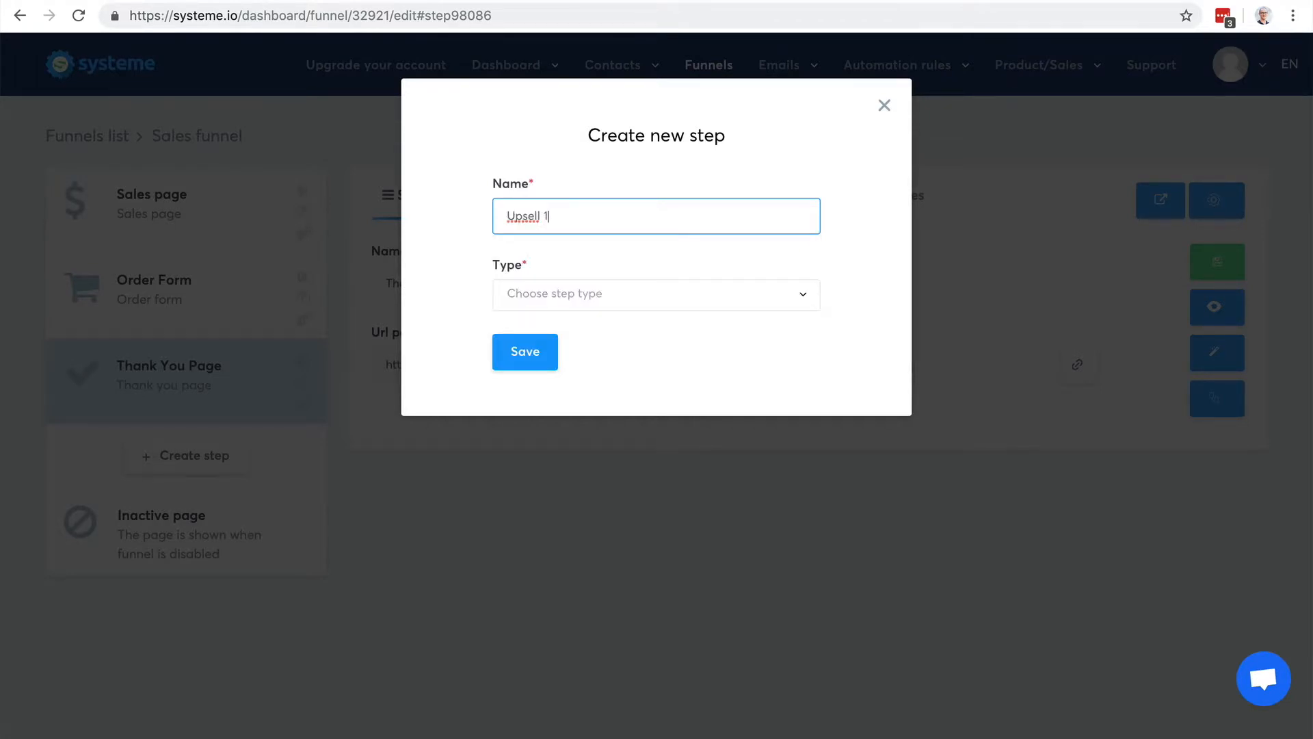
Step: Create the Upsell 1 funnel step with the Upsell type and apply the Upsell page template
{"action": "left_click", "coordinate": [632, 295]}
{"action": "scroll", "coordinate": [677, 410], "scroll_direction": "down", "scroll_amount": 4}
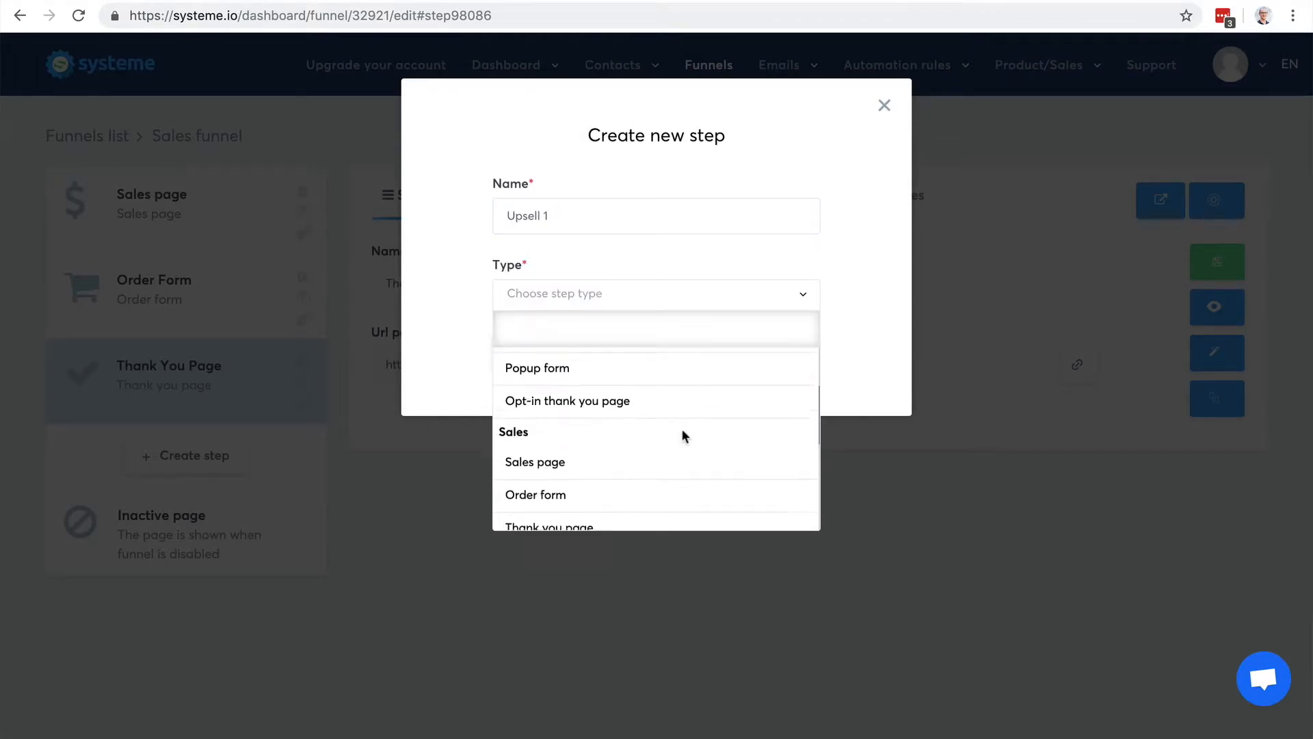
{"action": "left_click", "coordinate": [677, 467]}
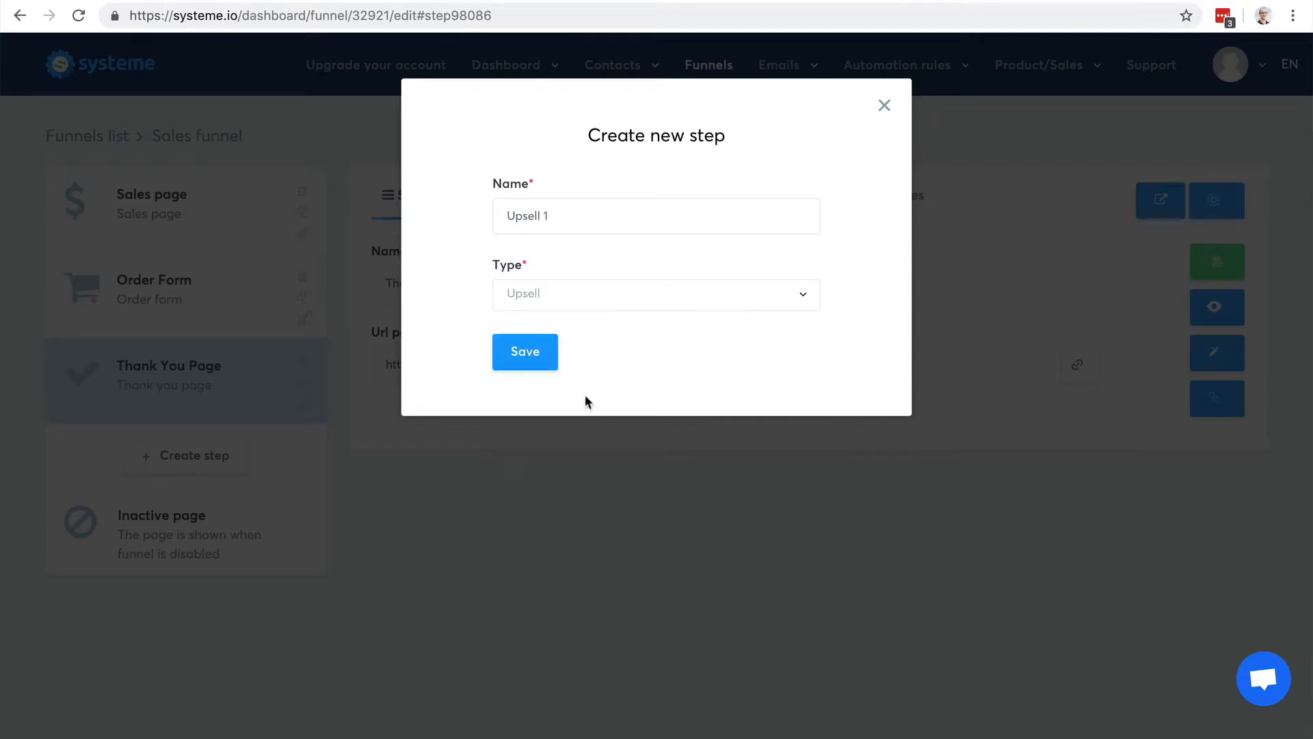
{"action": "left_click", "coordinate": [529, 351]}
{"action": "mouse_move", "coordinate": [506, 475]}
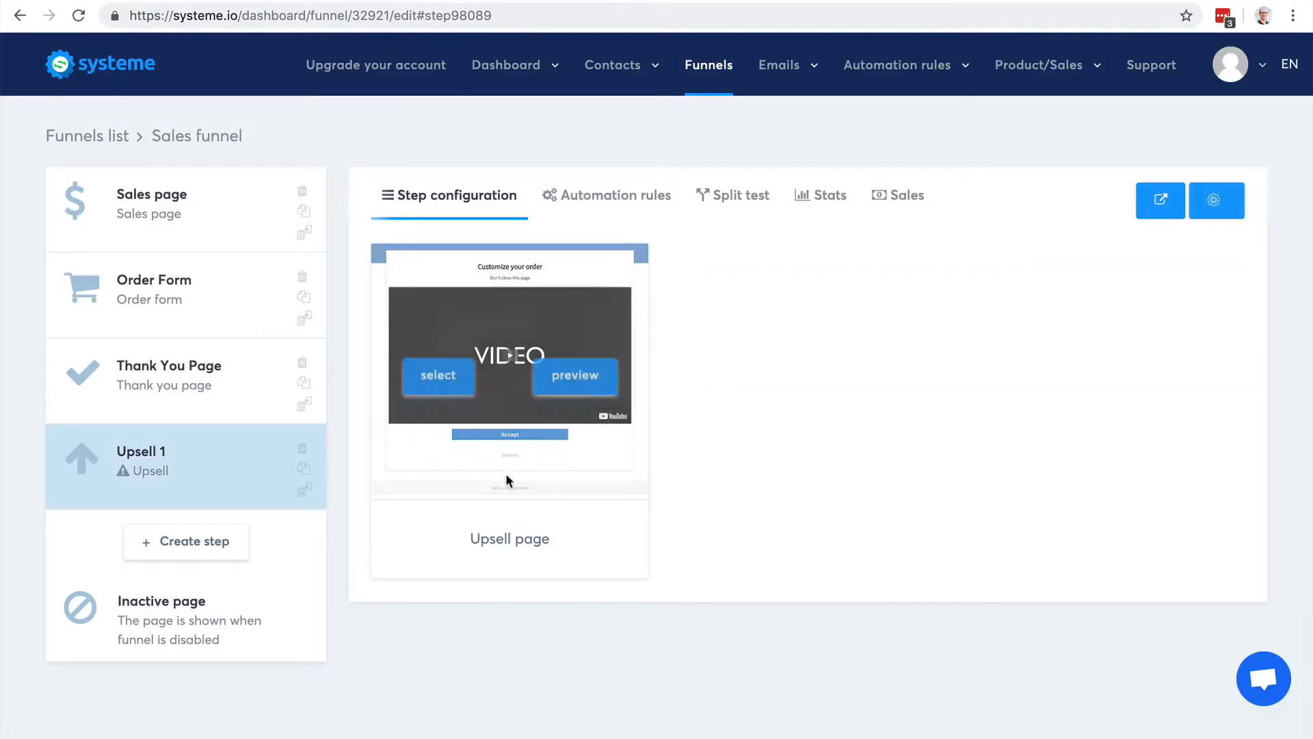
{"action": "left_click", "coordinate": [438, 370]}
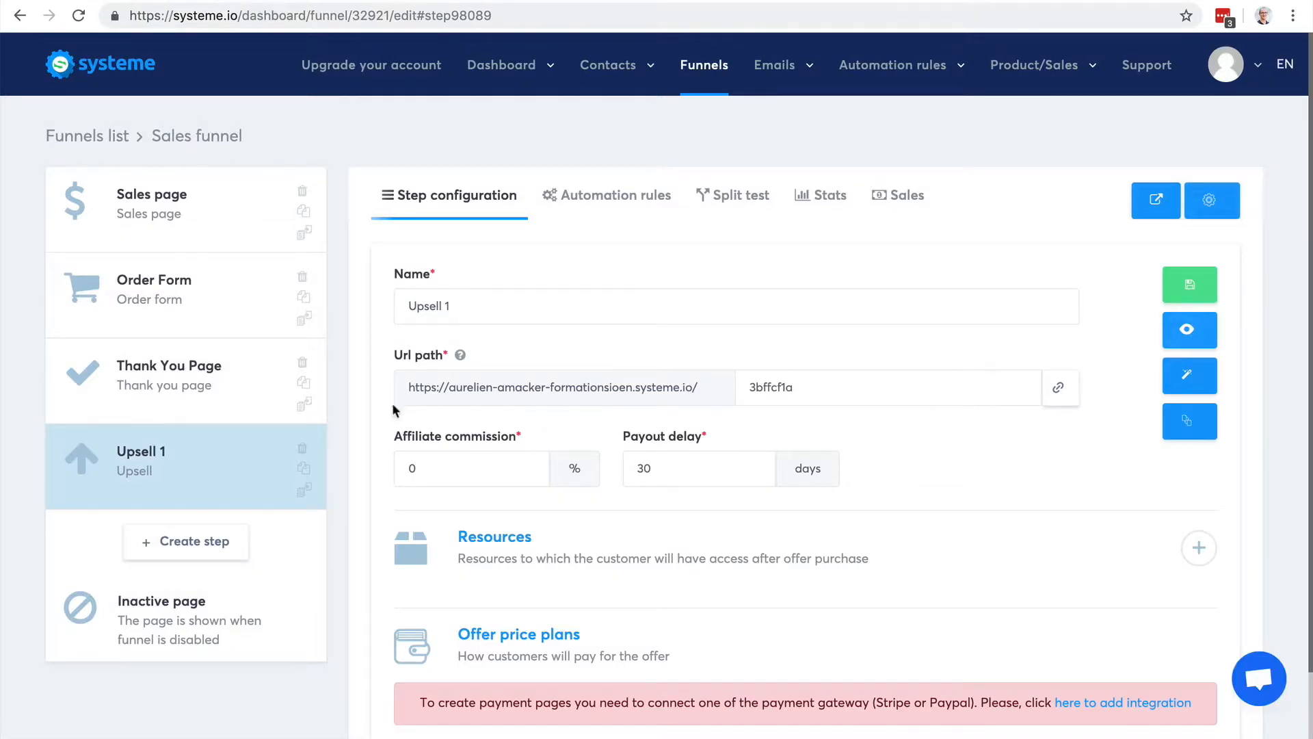
Step: Create a funnel step named Downsell with the Downsell type and move the Thank You Page below it
{"action": "left_click", "coordinate": [196, 543]}
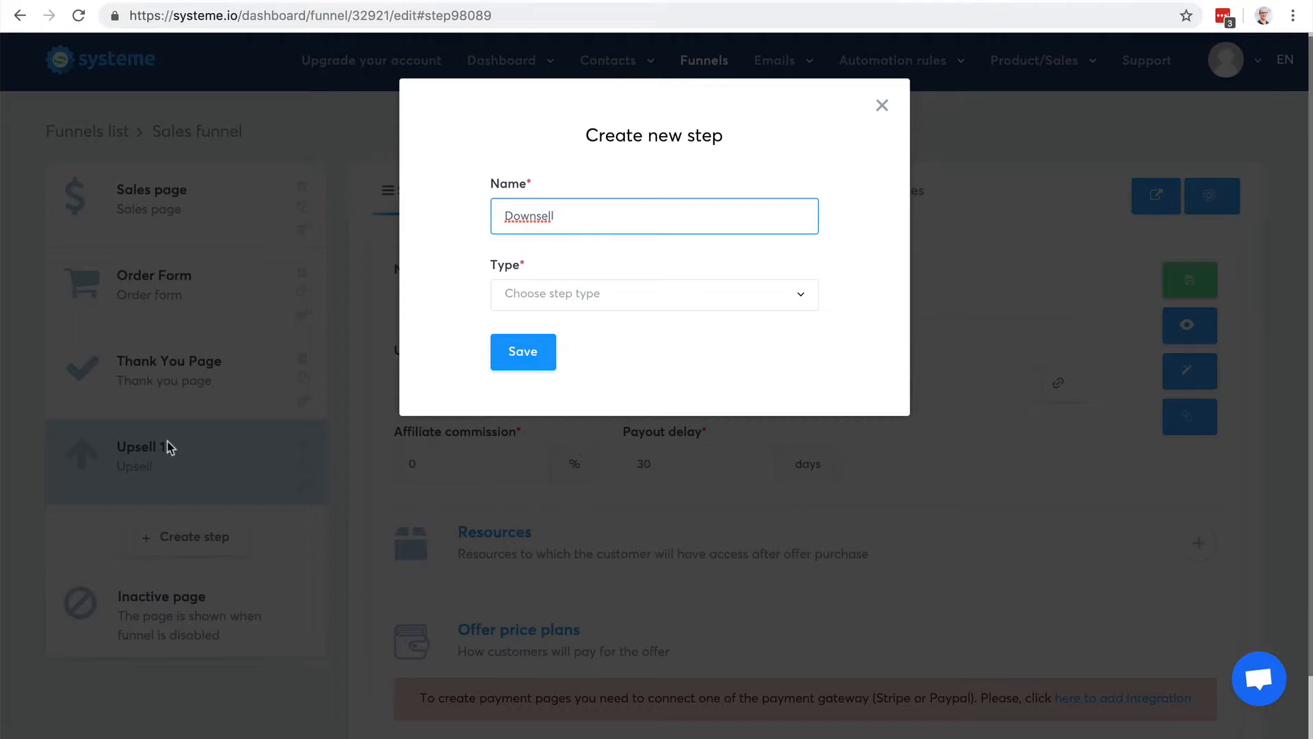
{"action": "left_click", "coordinate": [592, 301]}
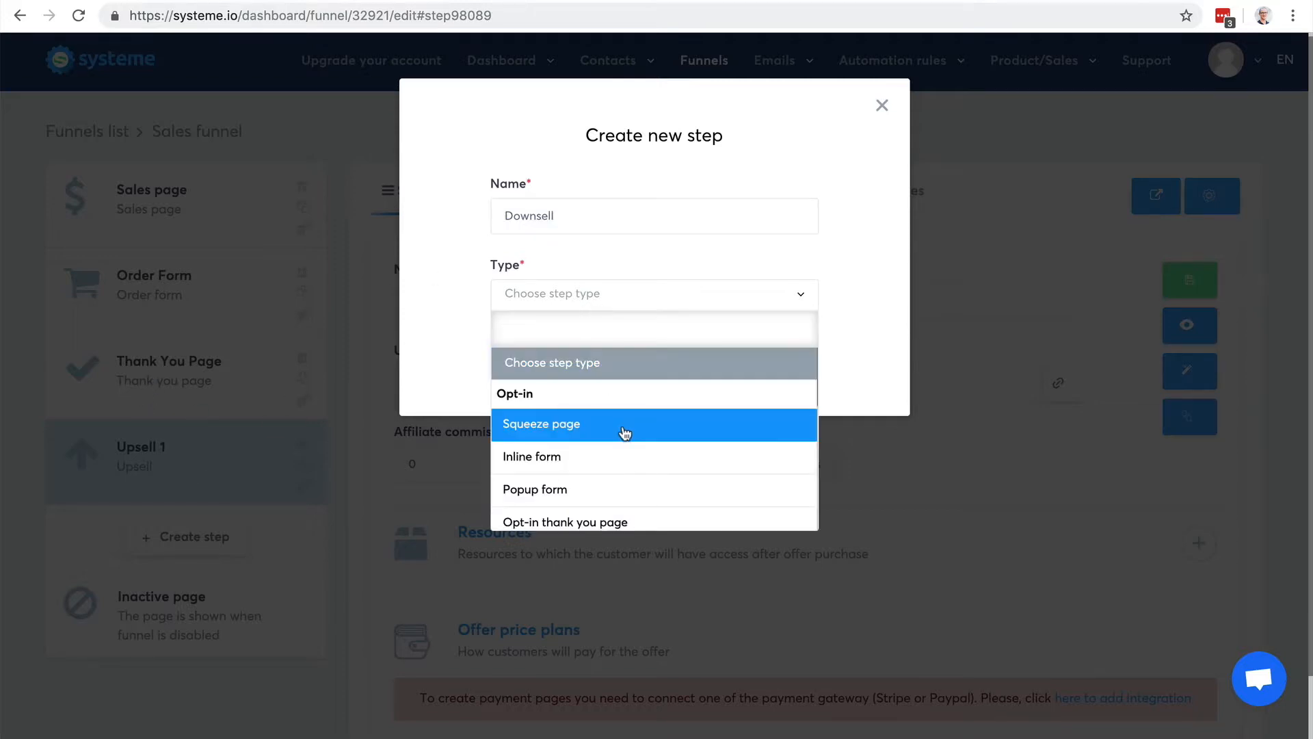
{"action": "scroll", "coordinate": [624, 431], "scroll_direction": "down", "scroll_amount": 3}
{"action": "scroll", "coordinate": [622, 425], "scroll_direction": "down", "scroll_amount": 2}
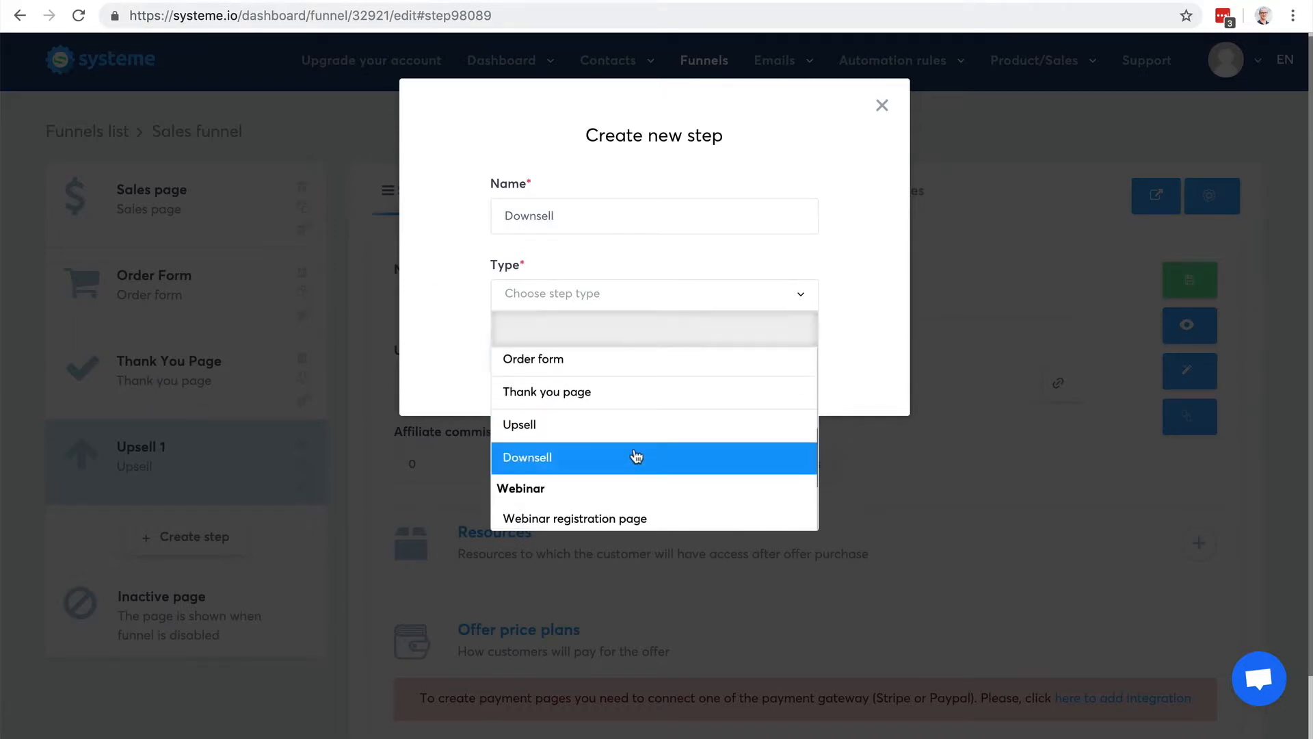
{"action": "left_click", "coordinate": [633, 458]}
{"action": "left_click", "coordinate": [524, 352]}
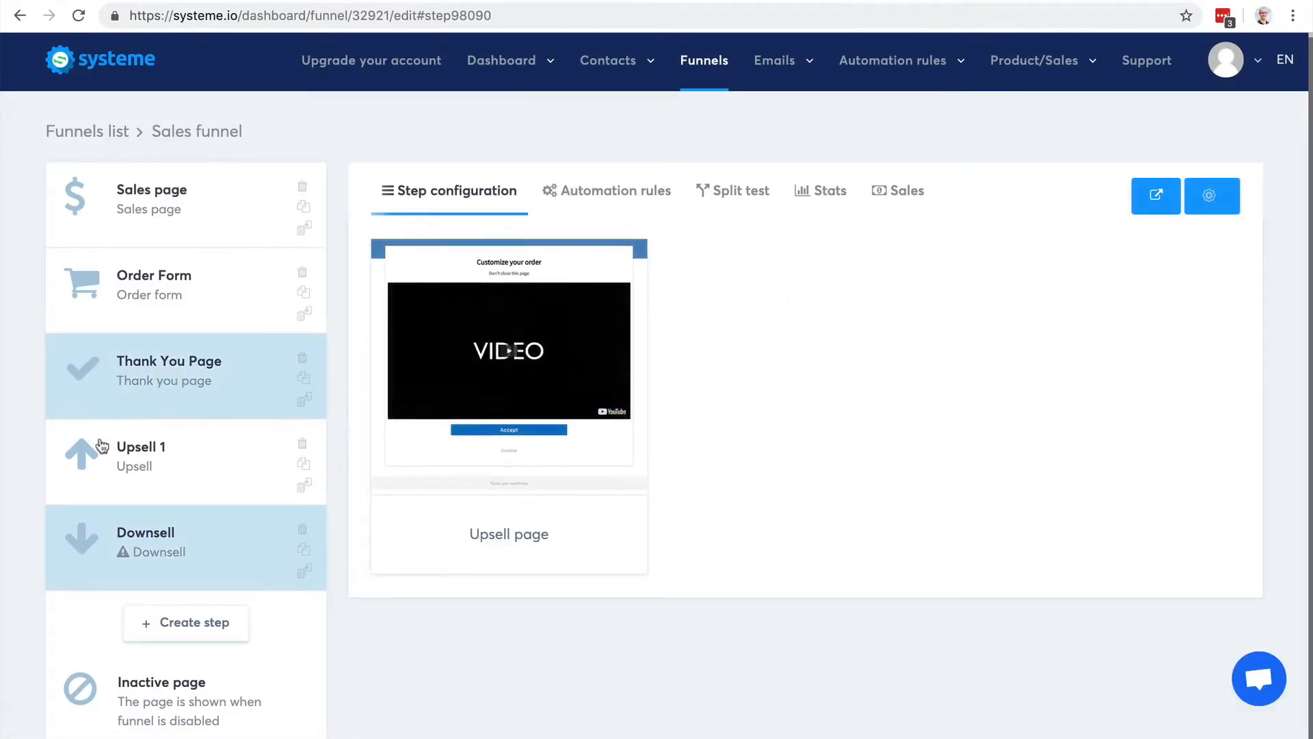
{"action": "scroll", "coordinate": [16, 463], "scroll_direction": "down", "scroll_amount": 1}
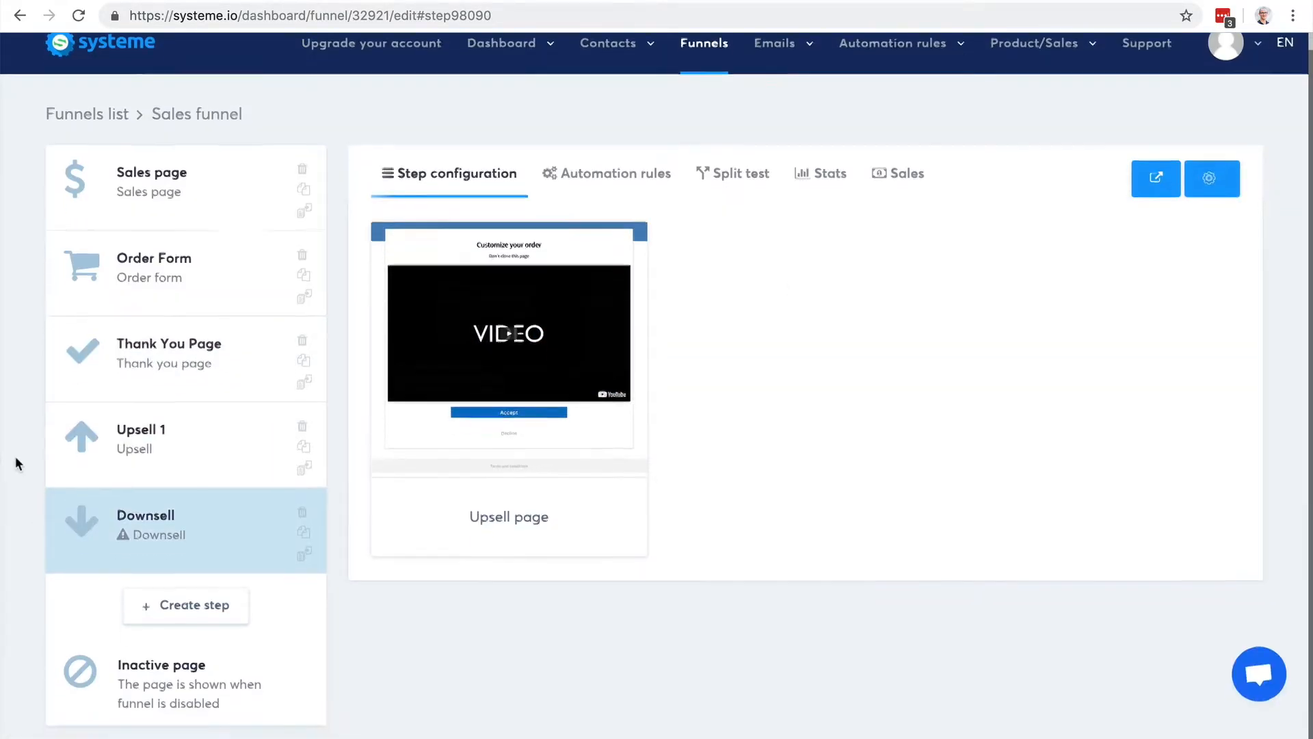
{"action": "left_click_drag", "start_coordinate": [135, 370], "coordinate": [139, 596]}
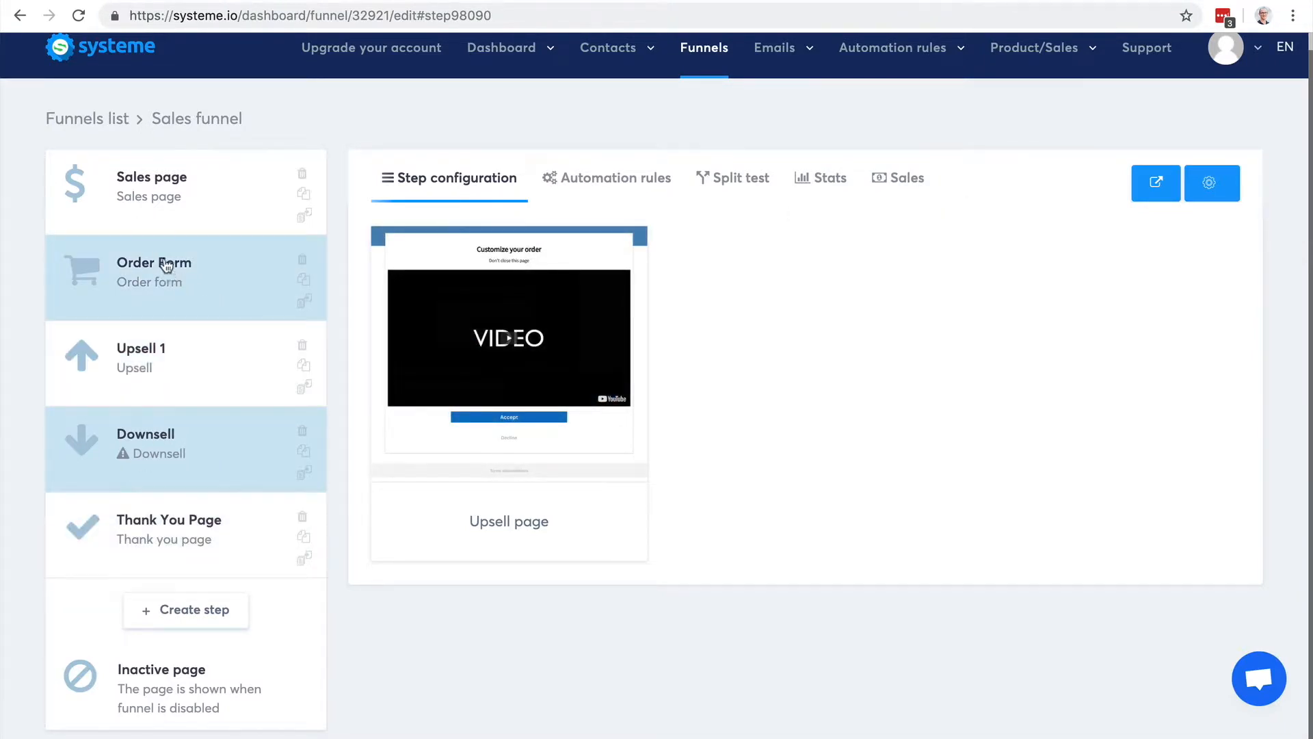
Step: Review the Sales page, Order Form and Upsell 1 configurations, and inspect the offer buttons on the Upsell 1 page in the editor
{"action": "left_click", "coordinate": [155, 199]}
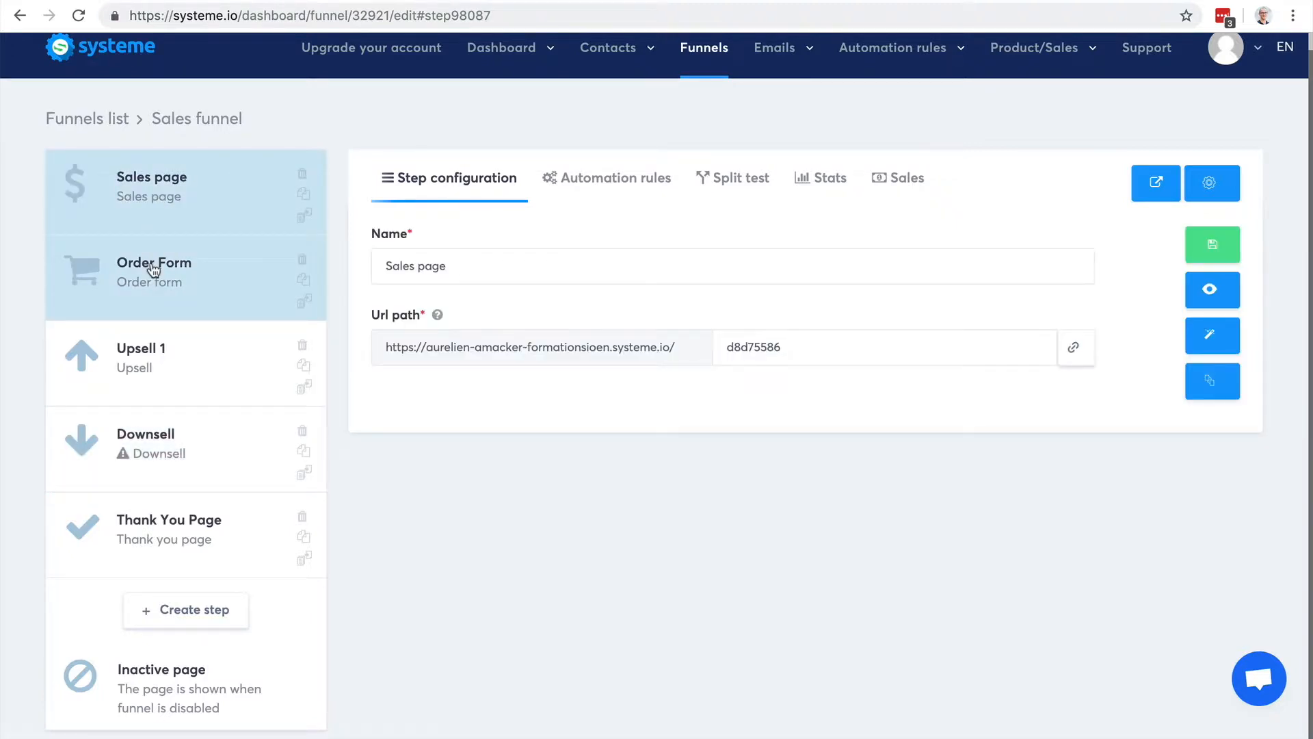
{"action": "left_click", "coordinate": [153, 268]}
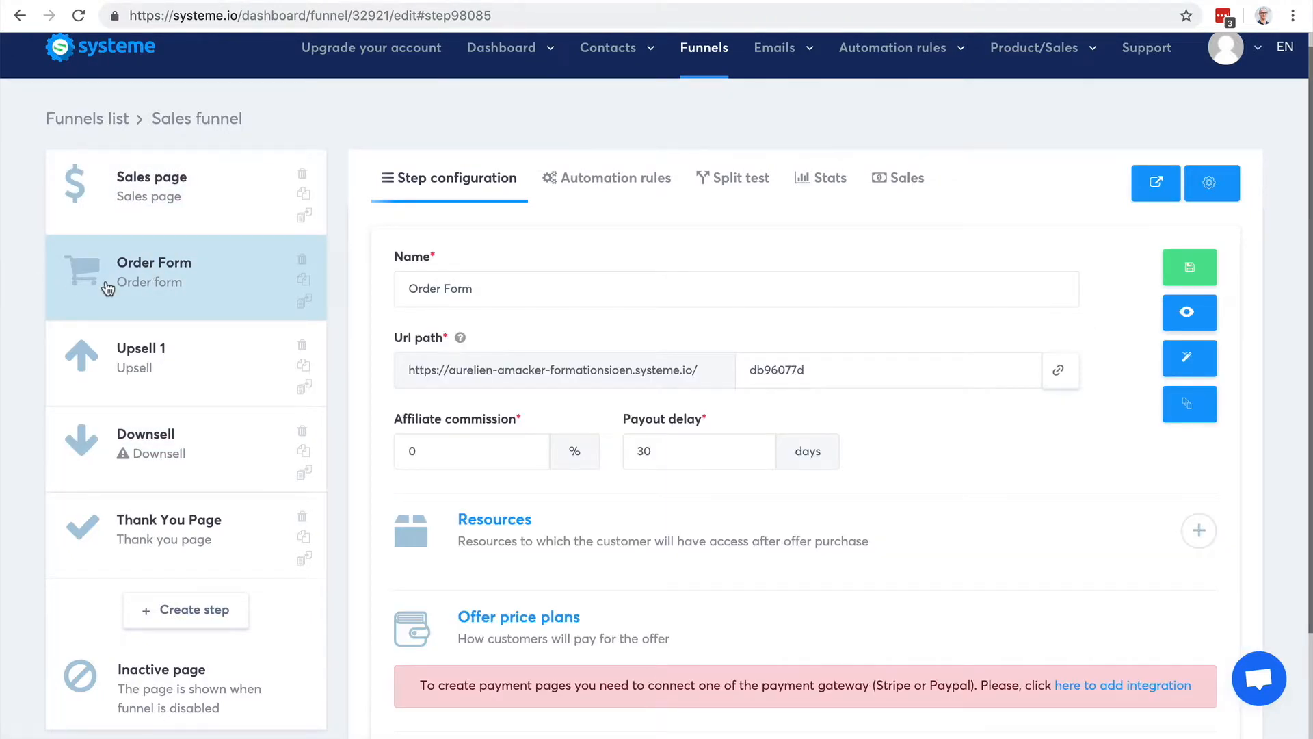
{"action": "left_click", "coordinate": [107, 352]}
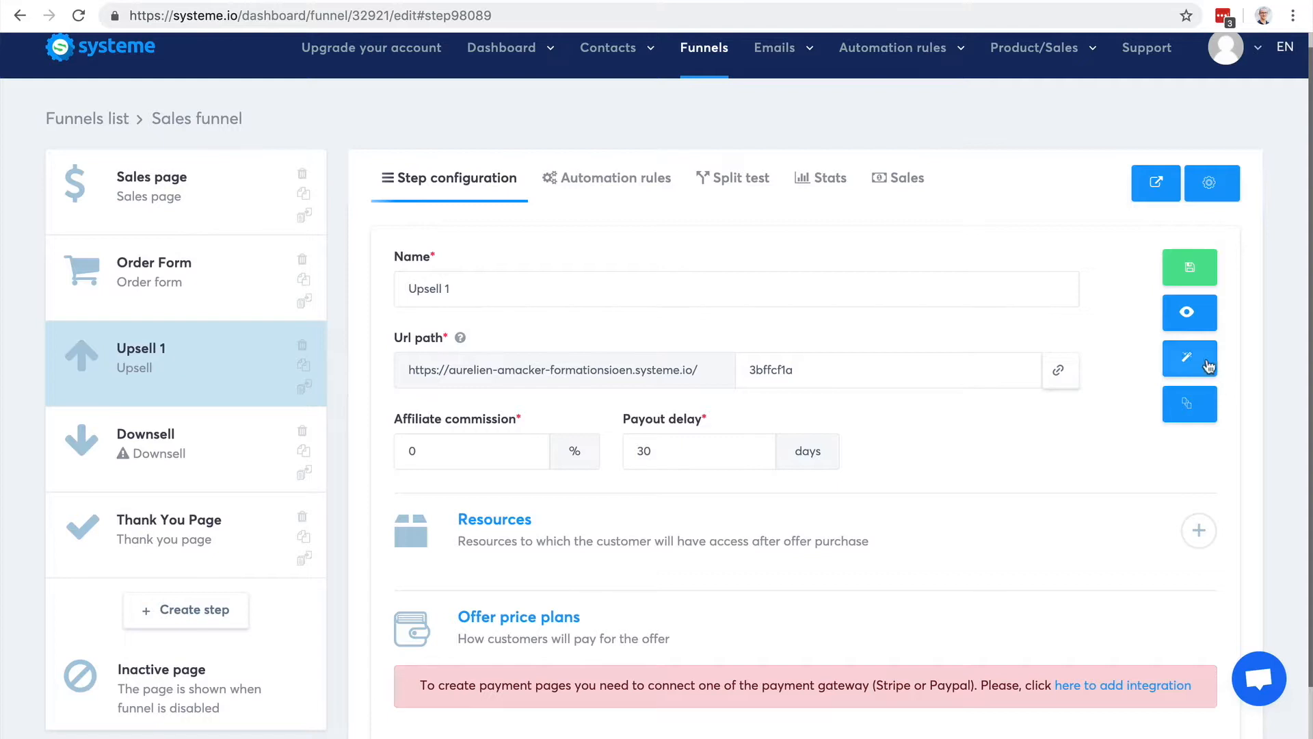
{"action": "left_click", "coordinate": [1188, 358]}
{"action": "scroll", "coordinate": [1277, 428], "scroll_direction": "down", "scroll_amount": 3}
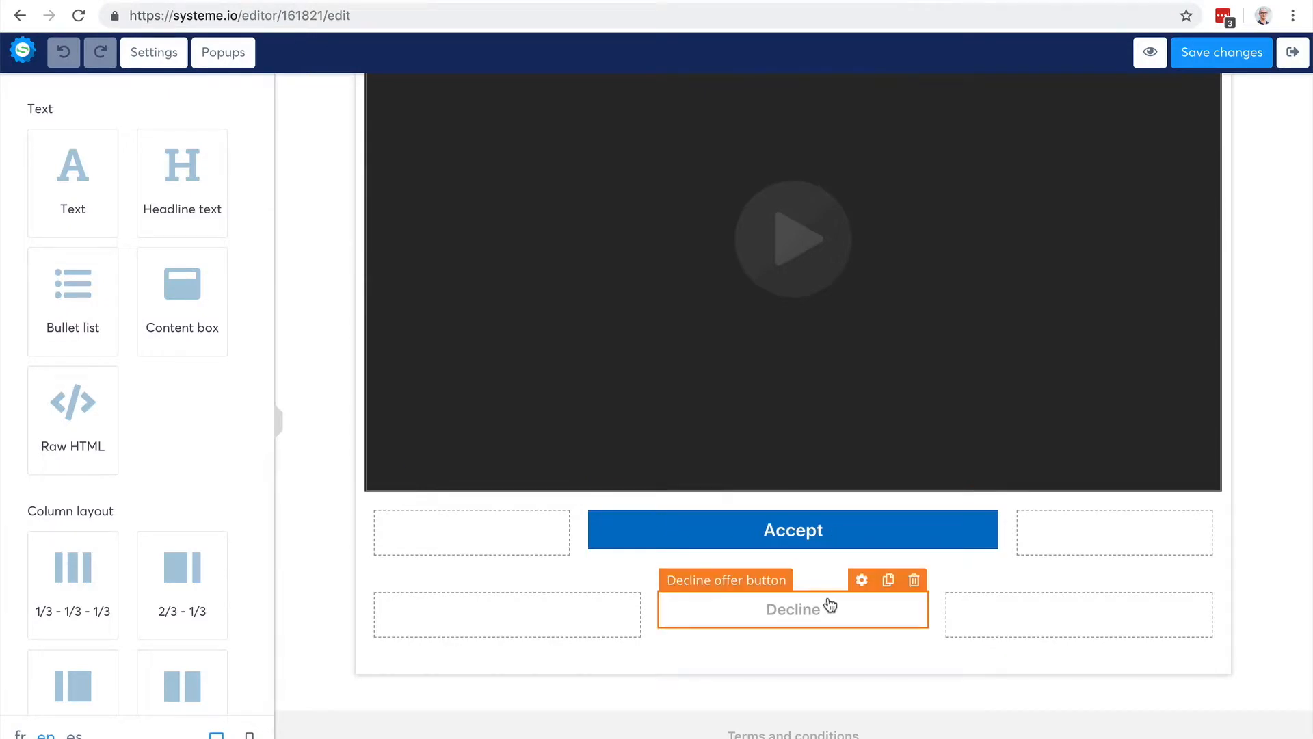
{"action": "left_click", "coordinate": [1295, 55]}
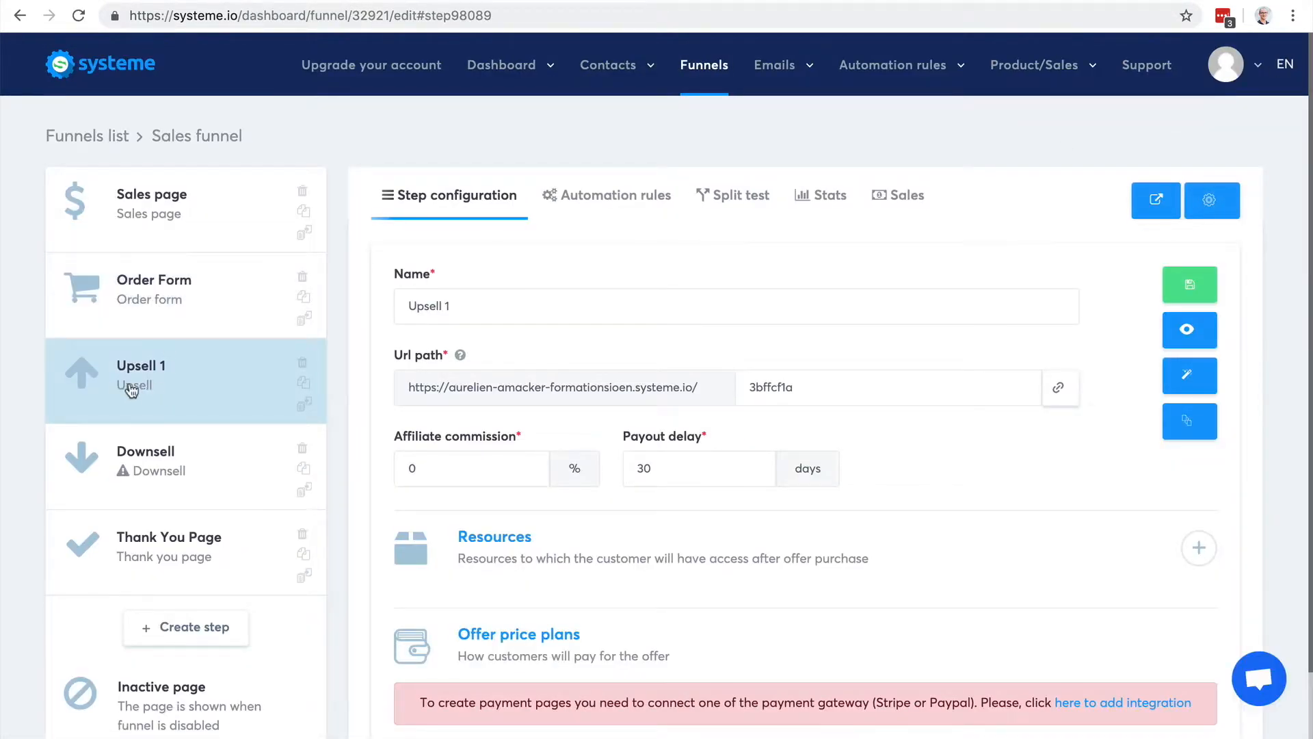
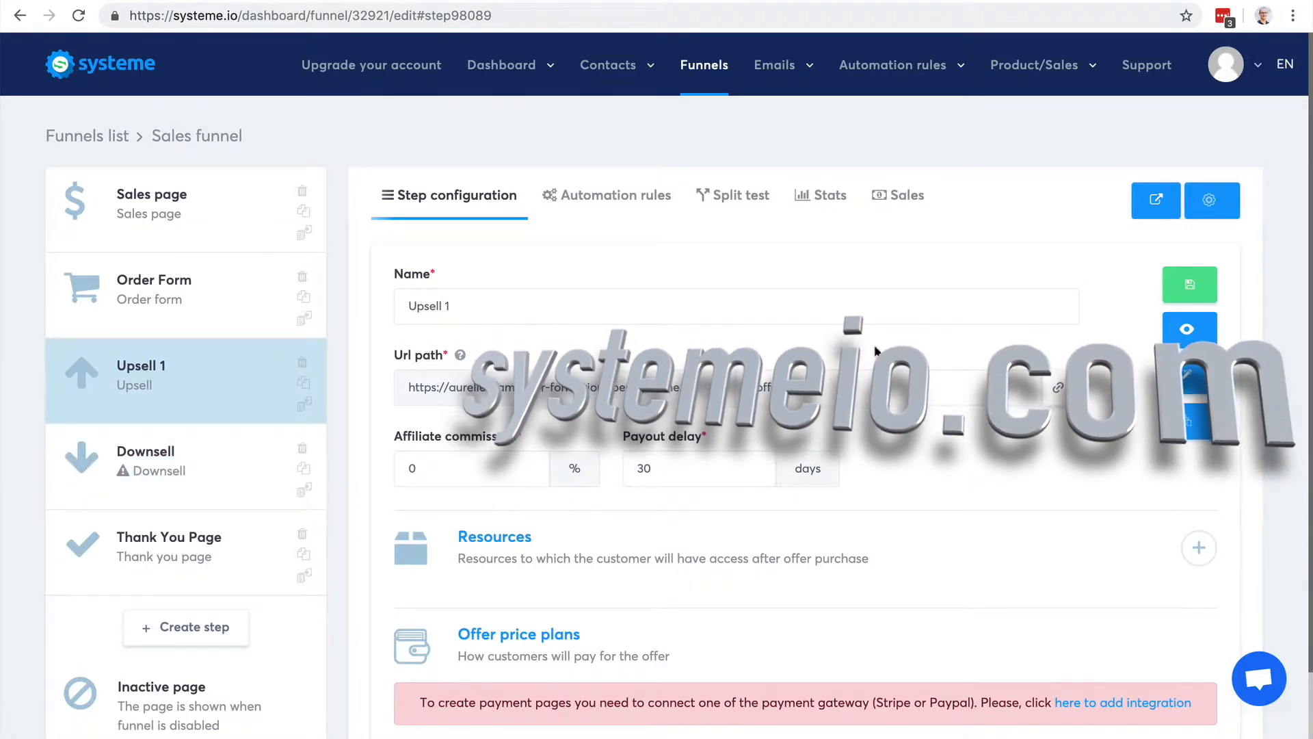
Step: Add a resource of type Membership course to the Upsell 1 step
{"action": "scroll", "coordinate": [1263, 425], "scroll_direction": "down", "scroll_amount": 2}
{"action": "scroll", "coordinate": [1263, 425], "scroll_direction": "up", "scroll_amount": 2}
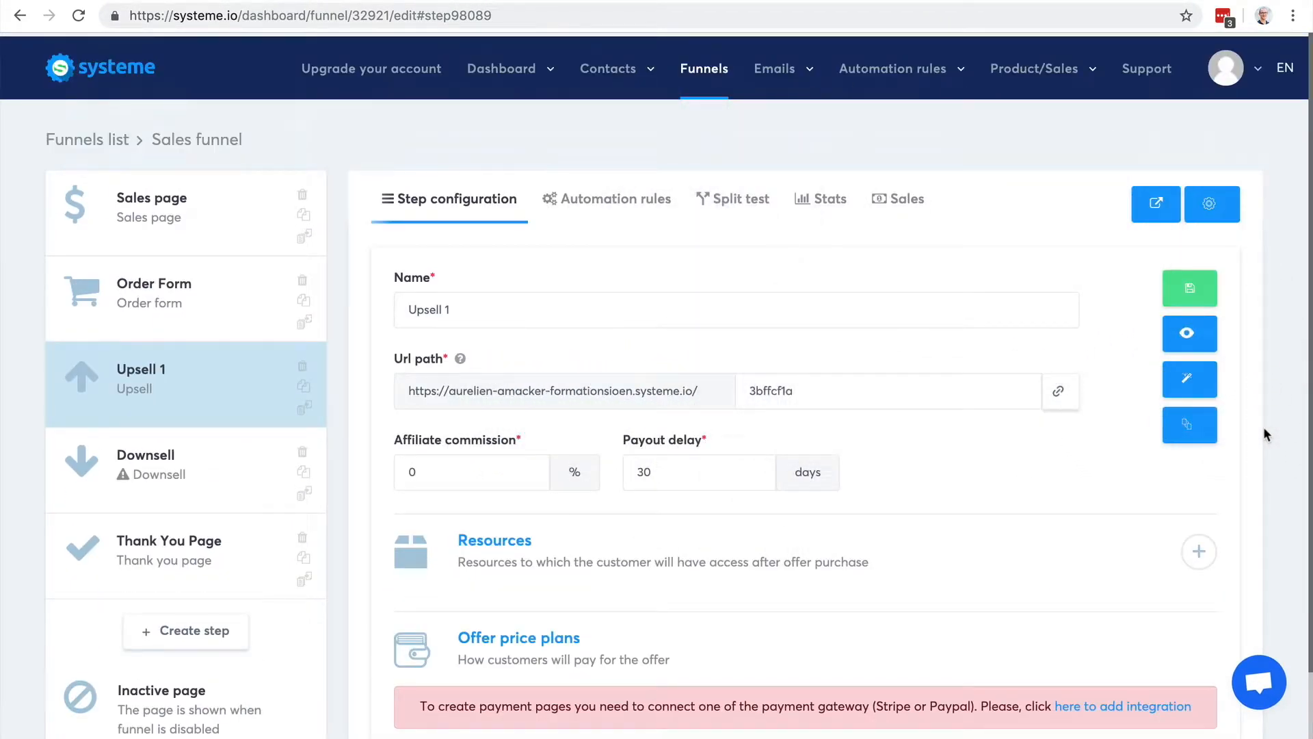
{"action": "scroll", "coordinate": [1262, 426], "scroll_direction": "down", "scroll_amount": 2}
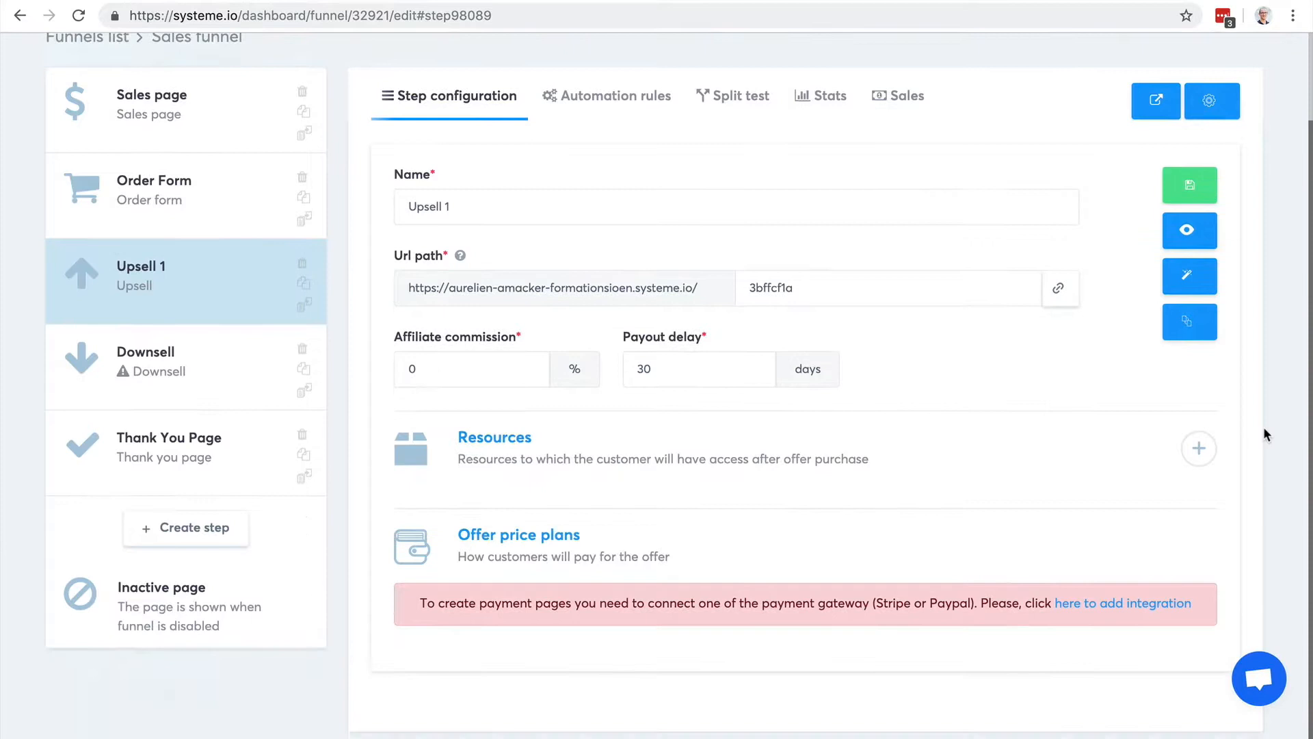
{"action": "left_click", "coordinate": [1201, 452]}
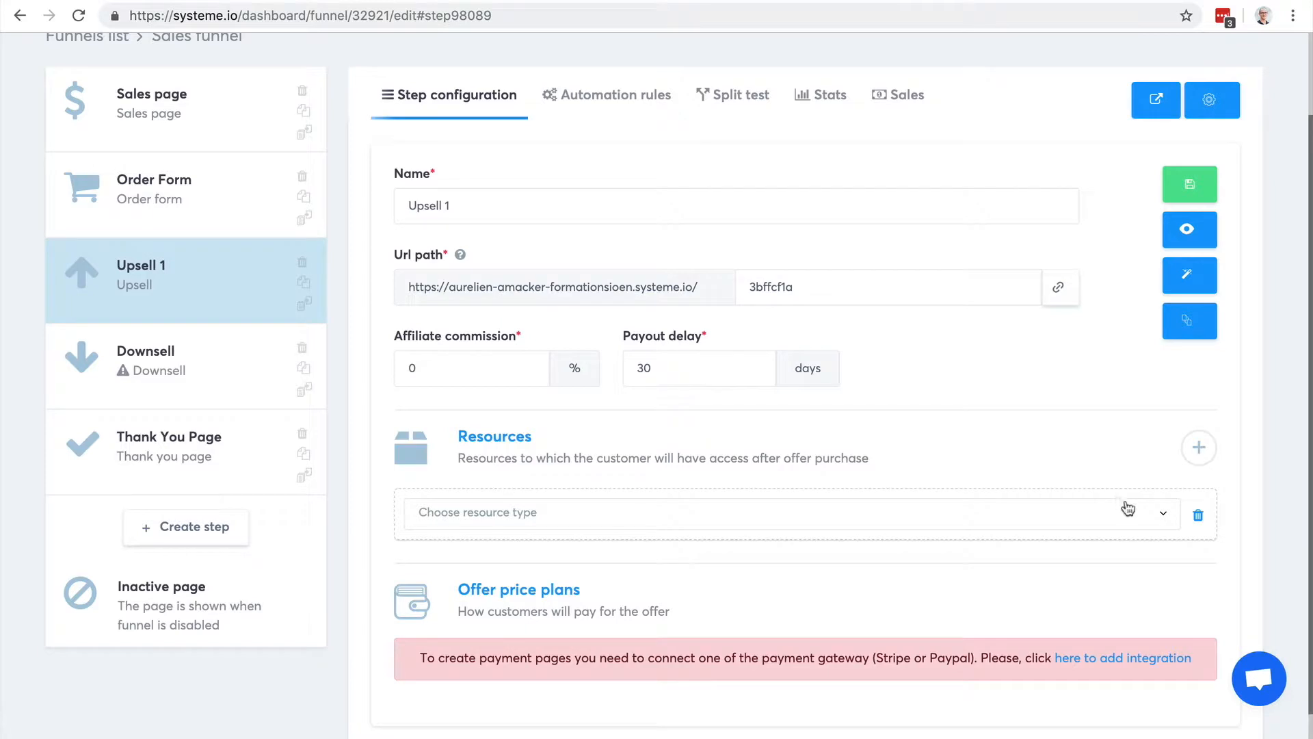
{"action": "left_click", "coordinate": [1154, 518]}
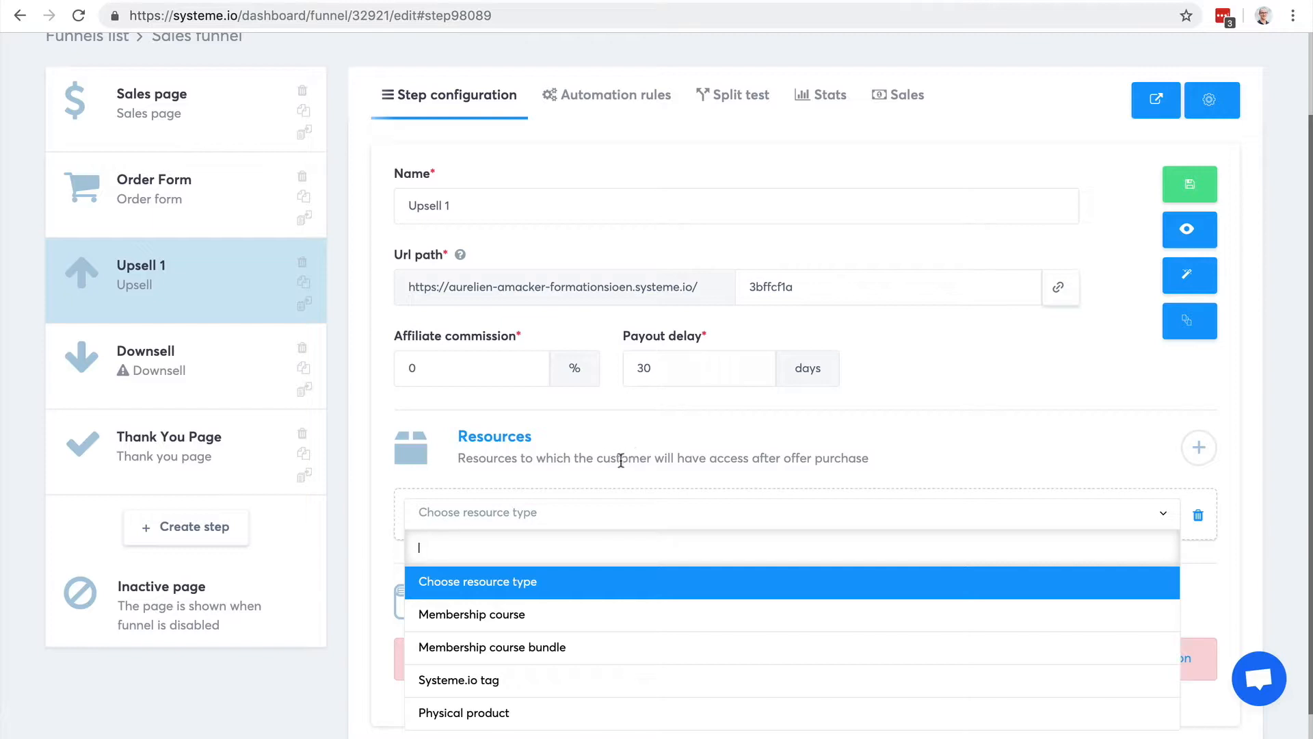
{"action": "scroll", "coordinate": [700, 436], "scroll_direction": "down", "scroll_amount": 1}
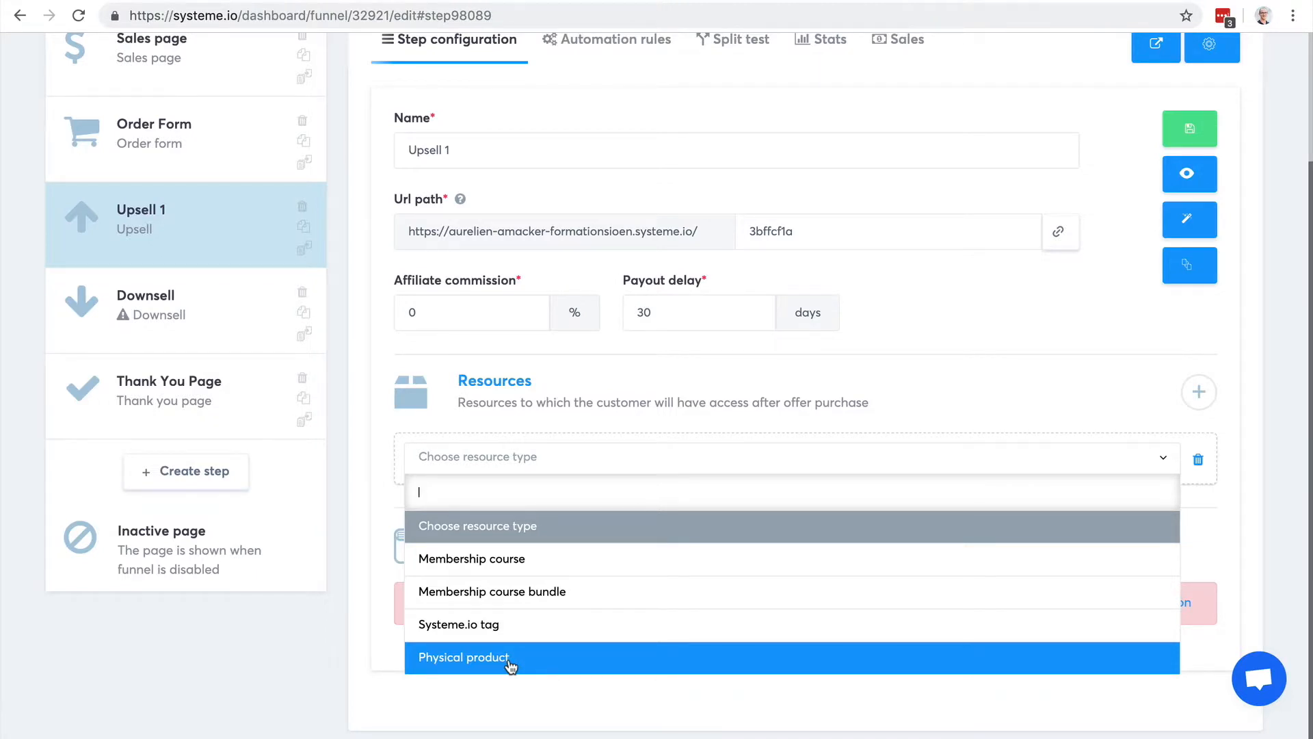
{"action": "left_click", "coordinate": [515, 558]}
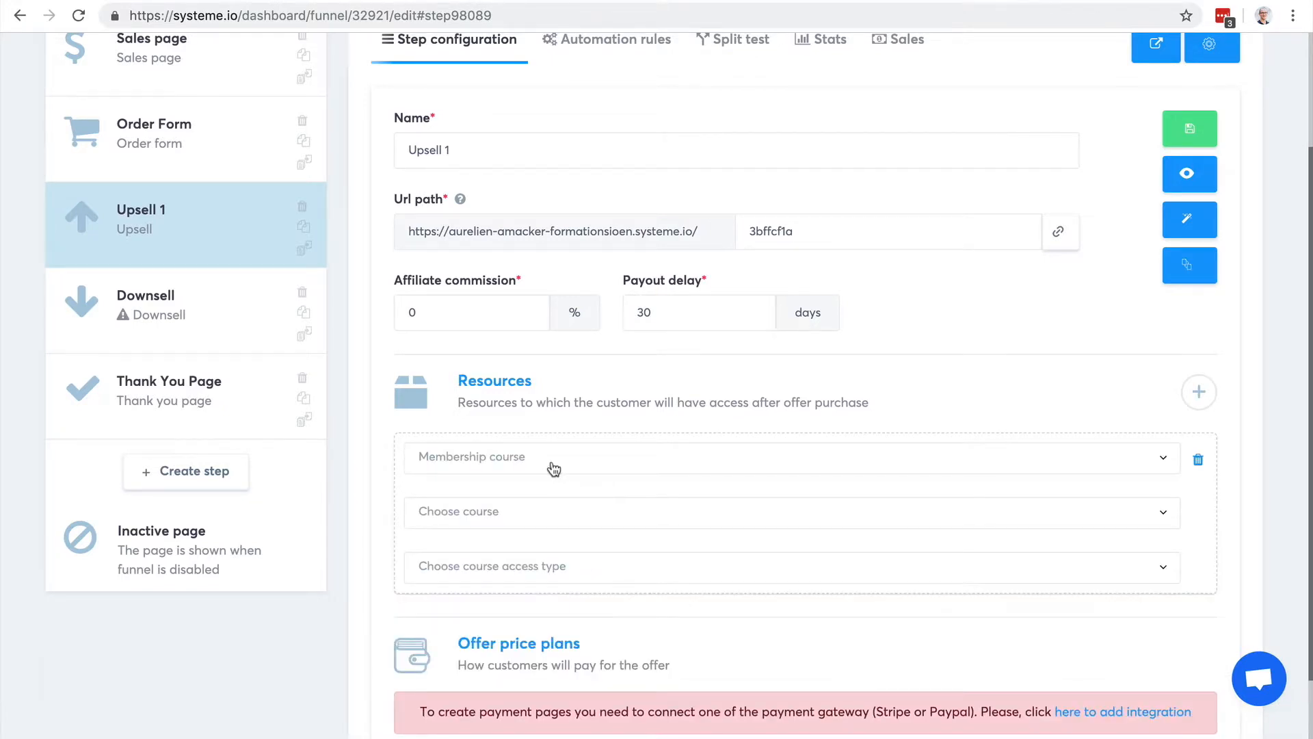
Step: Check the course choices and course access types offered for the membership course resource
{"action": "left_click", "coordinate": [547, 518]}
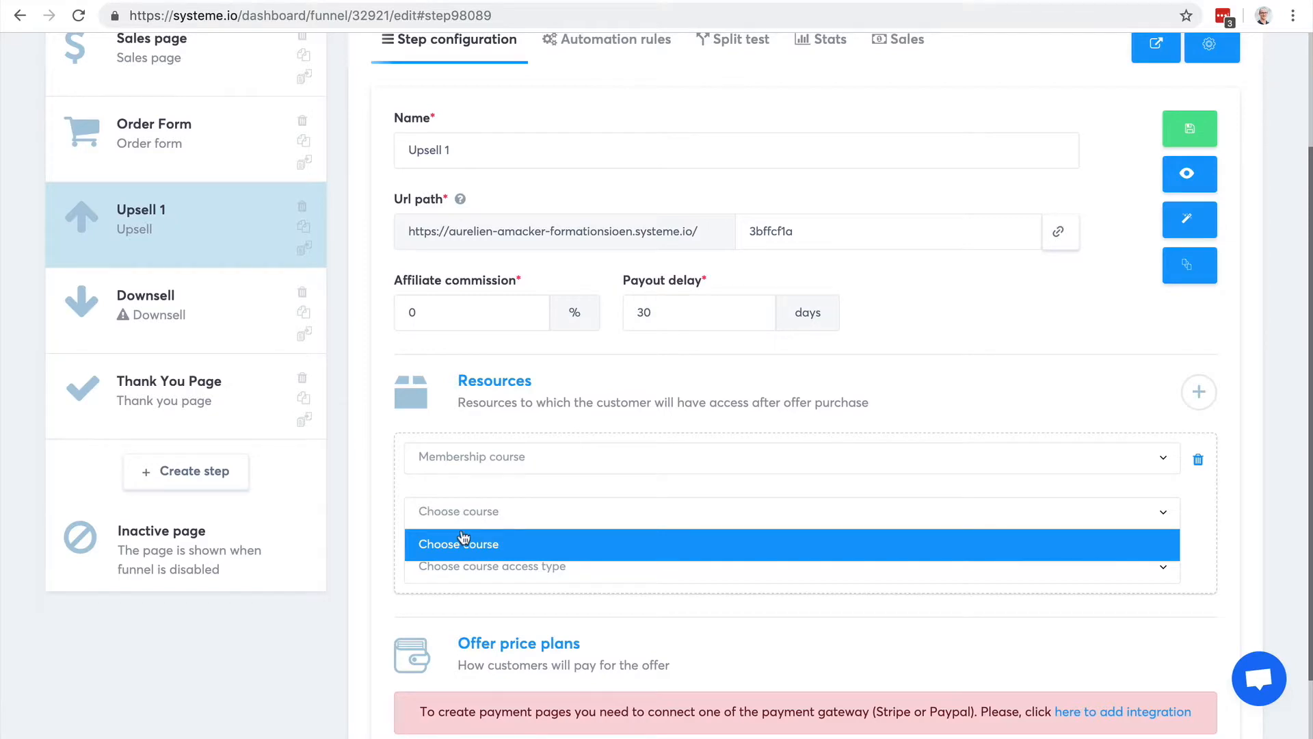
{"action": "left_click", "coordinate": [374, 507]}
{"action": "left_click", "coordinate": [536, 569]}
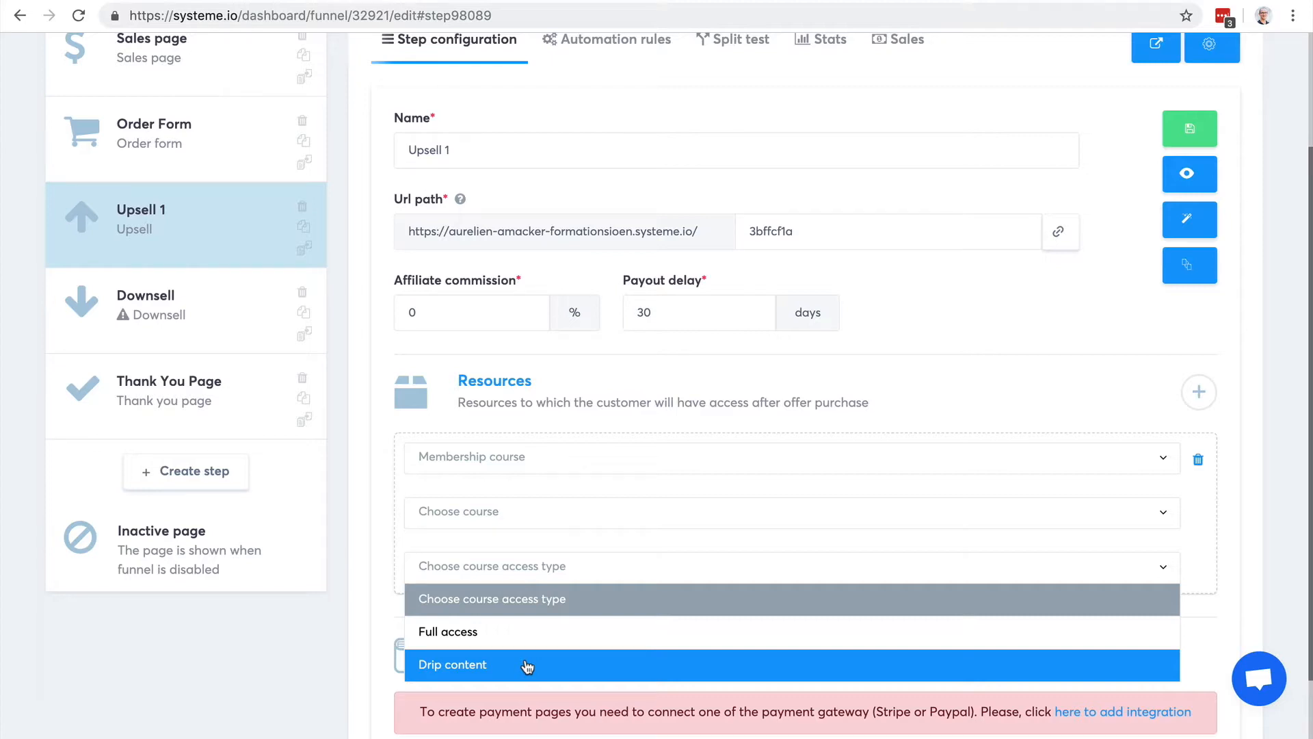
{"action": "left_click", "coordinate": [338, 618]}
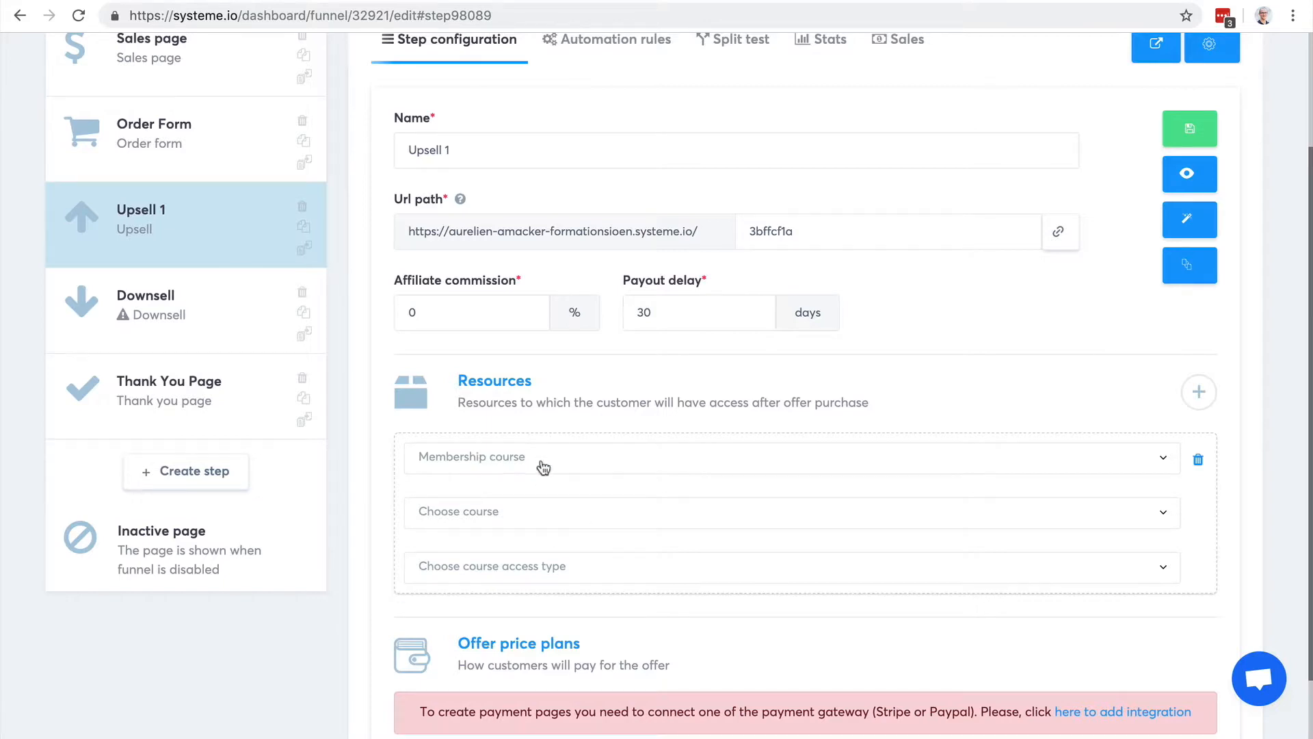
Step: Add a second resource to Upsell 1 of type Systeme.io tag, using the Blog-leads tag
{"action": "left_click", "coordinate": [1201, 396]}
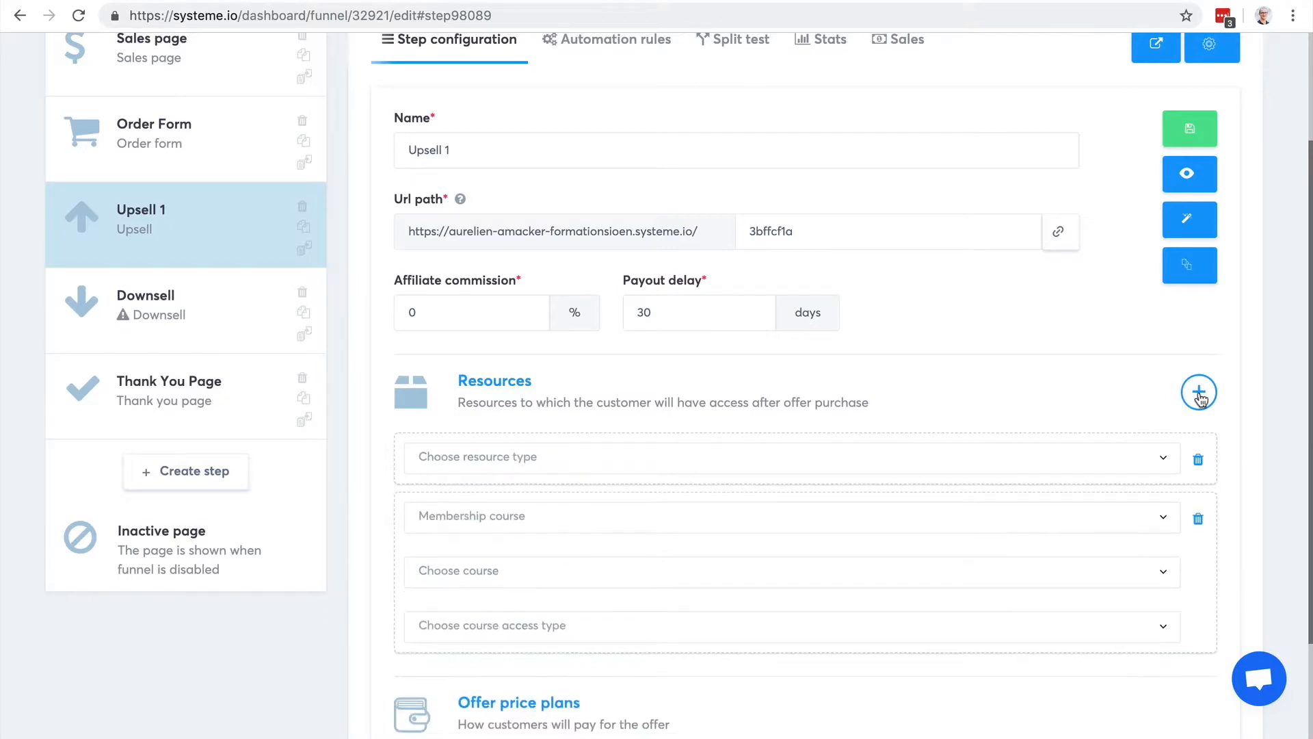
{"action": "left_click", "coordinate": [926, 456]}
{"action": "left_click", "coordinate": [824, 621]}
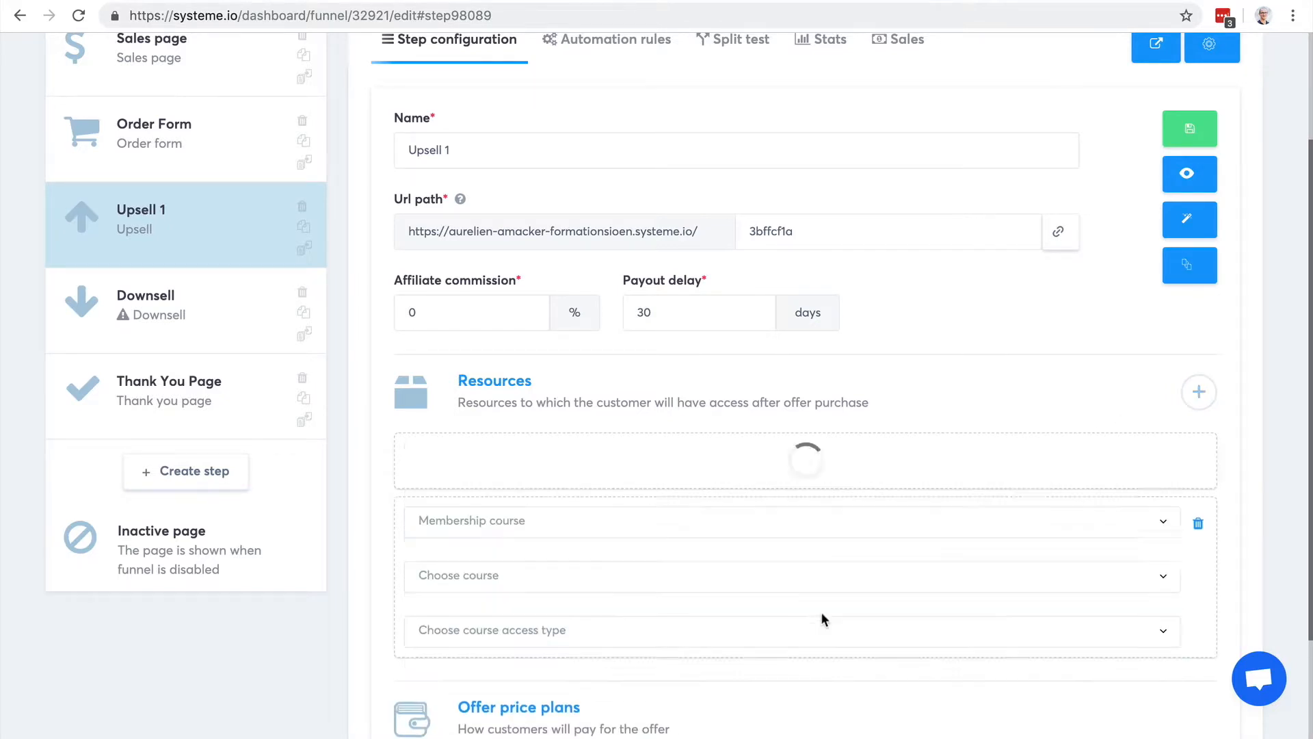
{"action": "left_click", "coordinate": [550, 516]}
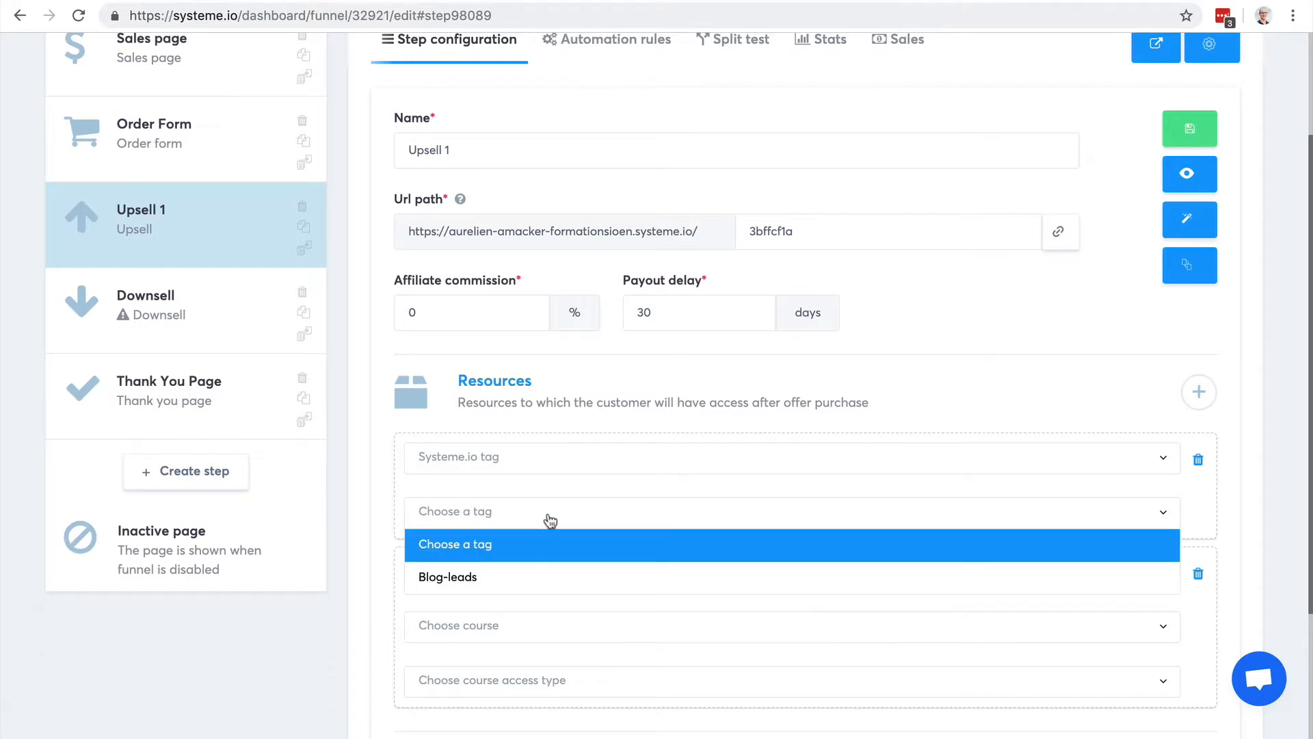
{"action": "left_click", "coordinate": [522, 579]}
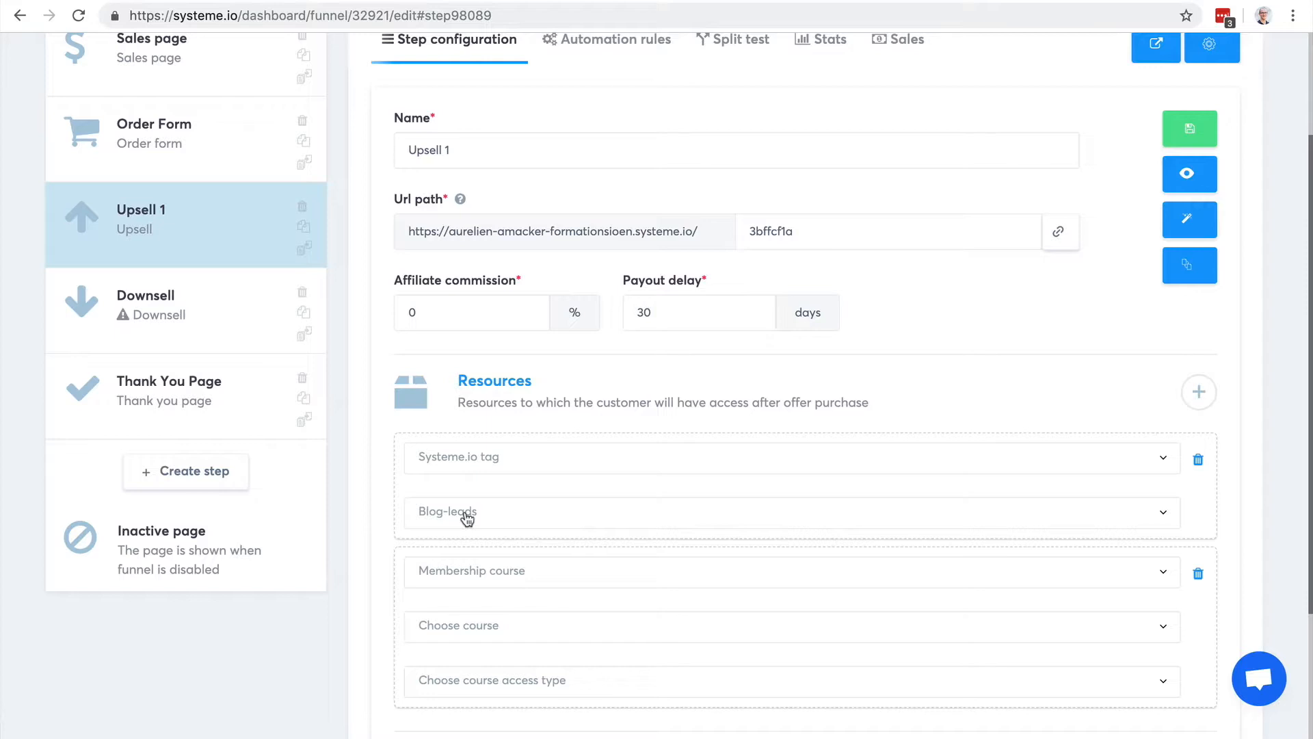
{"action": "scroll", "coordinate": [650, 399], "scroll_direction": "up", "scroll_amount": 3}
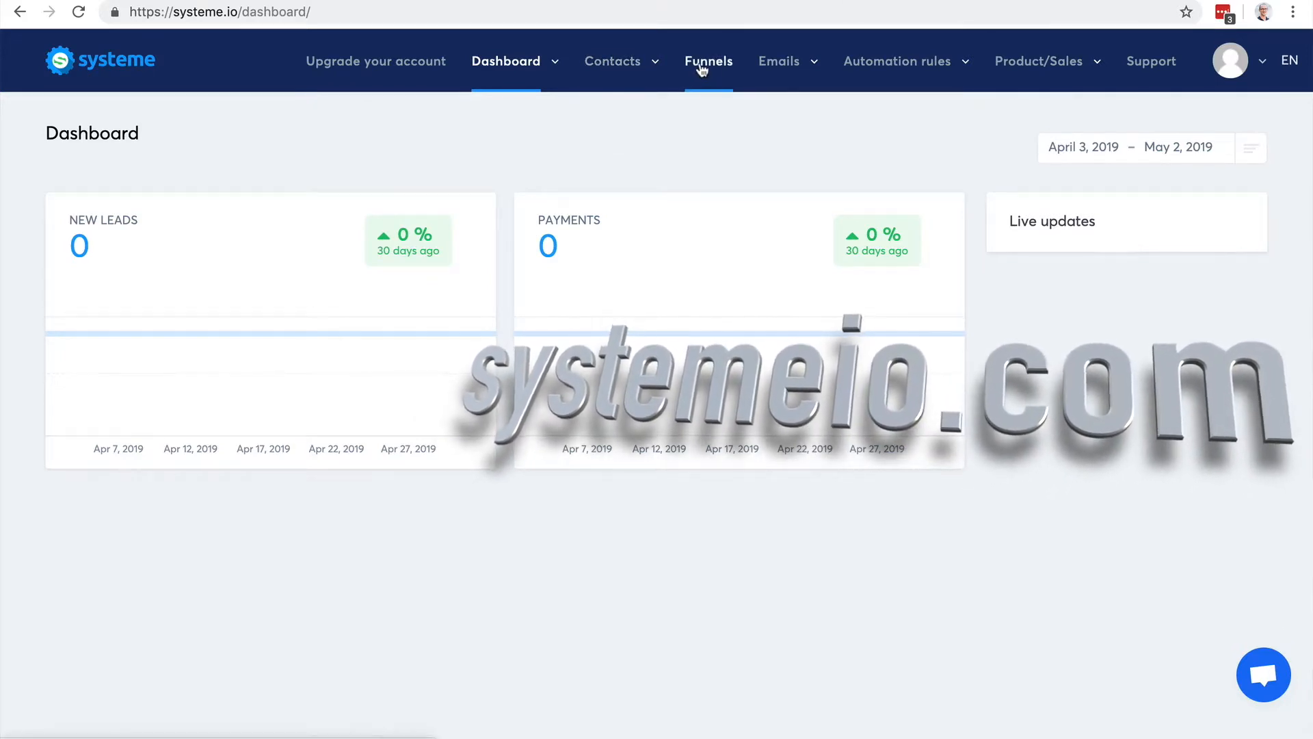
Step: Start a new email newsletter and set its subject to "How can I help you?"
{"action": "mouse_move", "coordinate": [780, 69]}
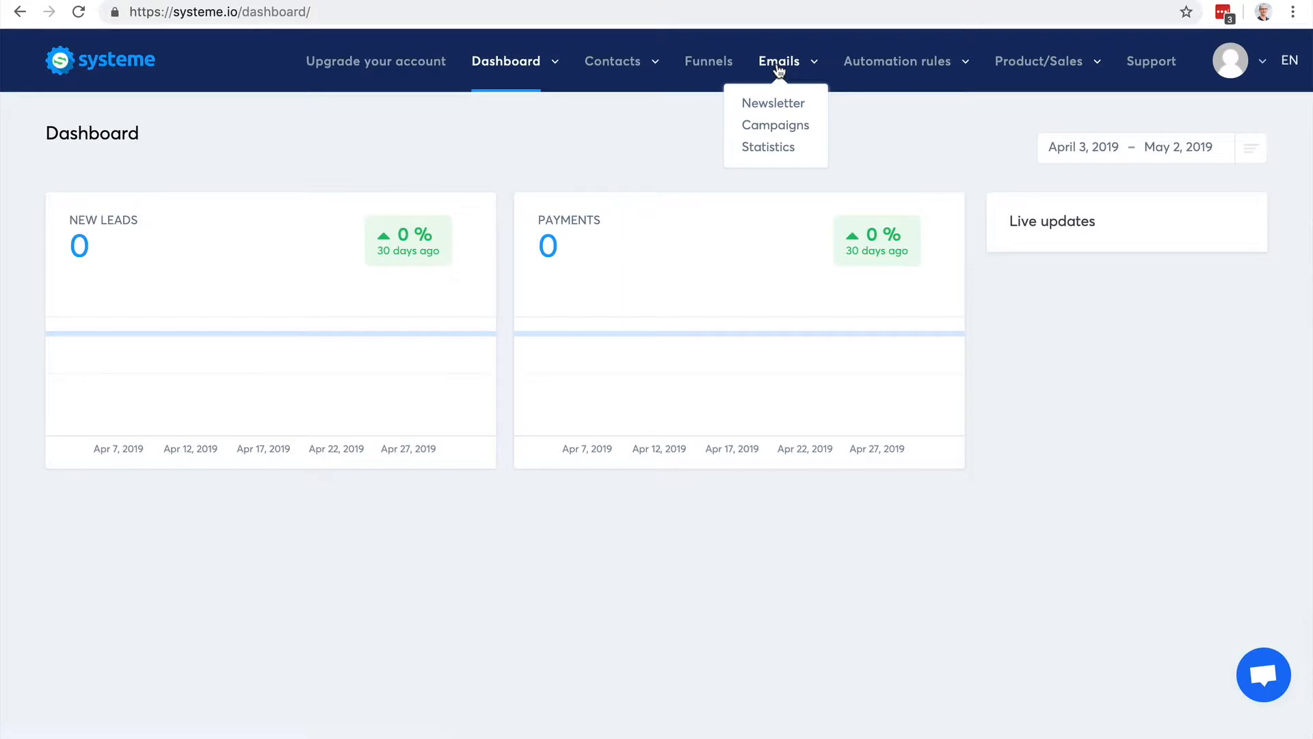
{"action": "left_click", "coordinate": [788, 106]}
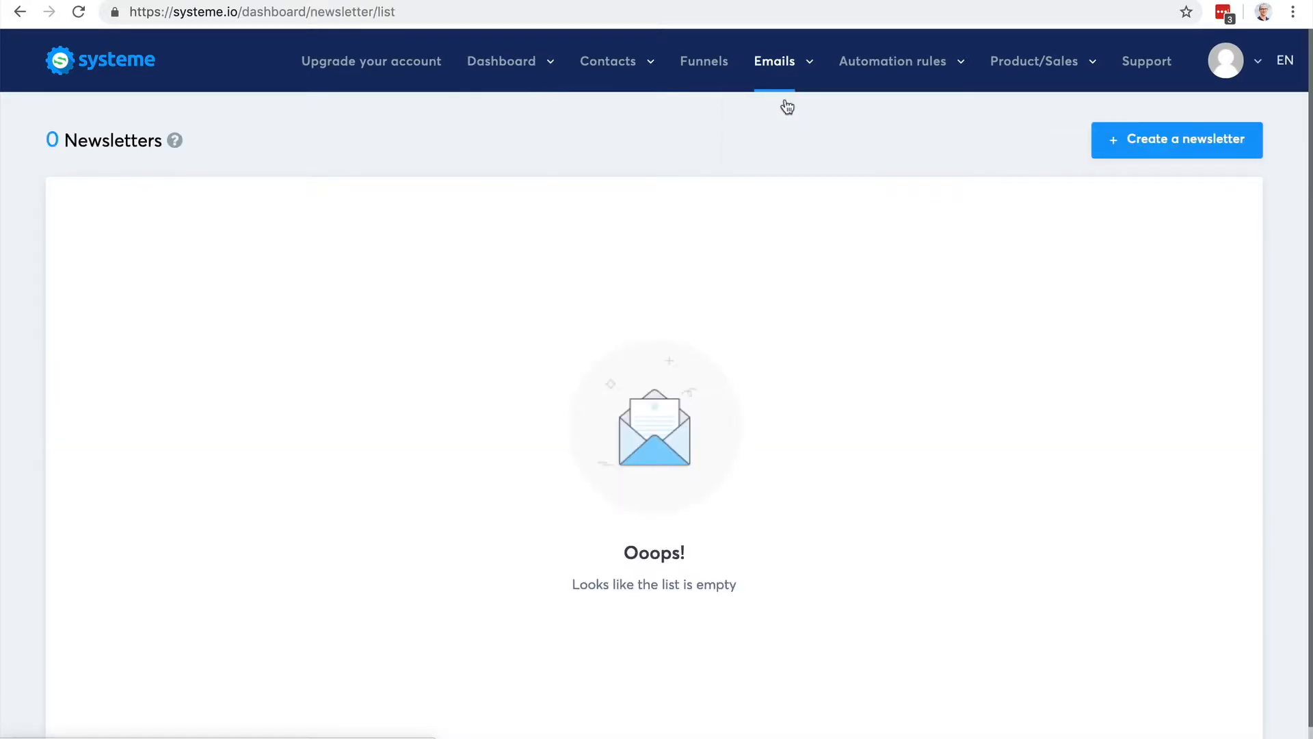
{"action": "left_click", "coordinate": [1122, 137]}
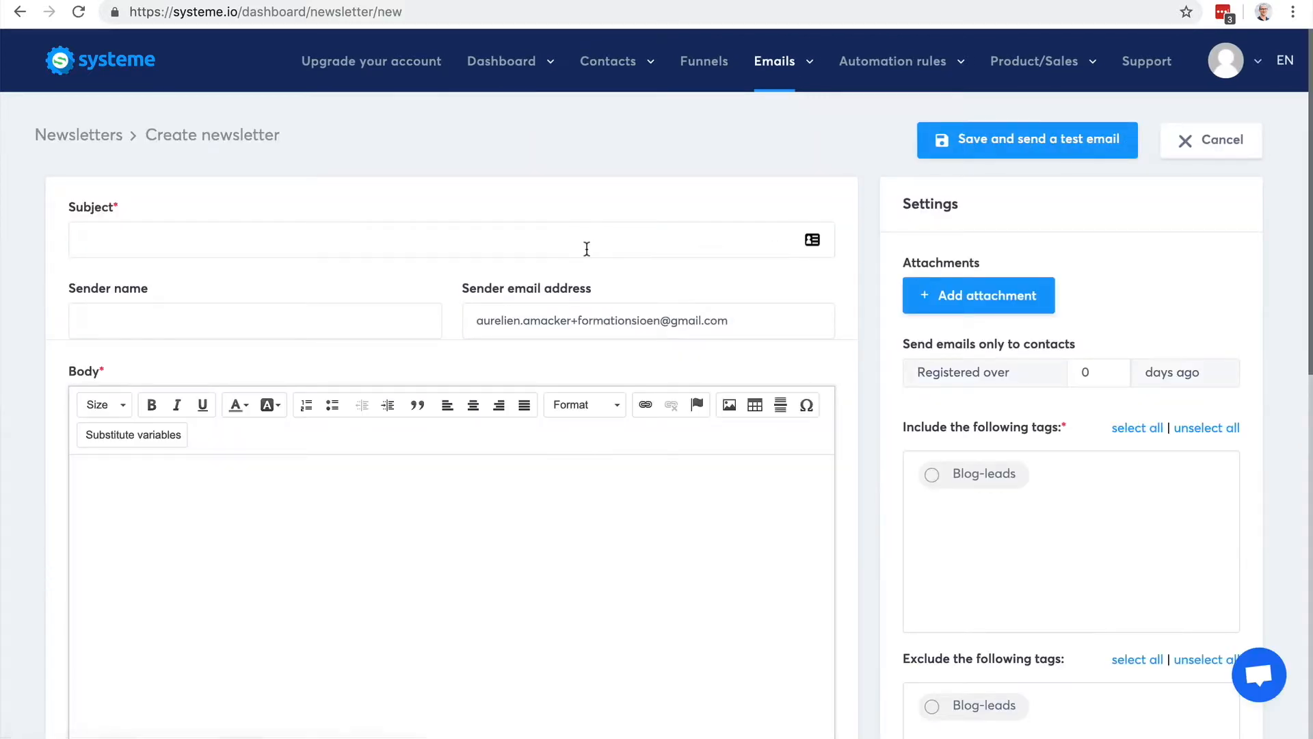
{"action": "left_click", "coordinate": [368, 238]}
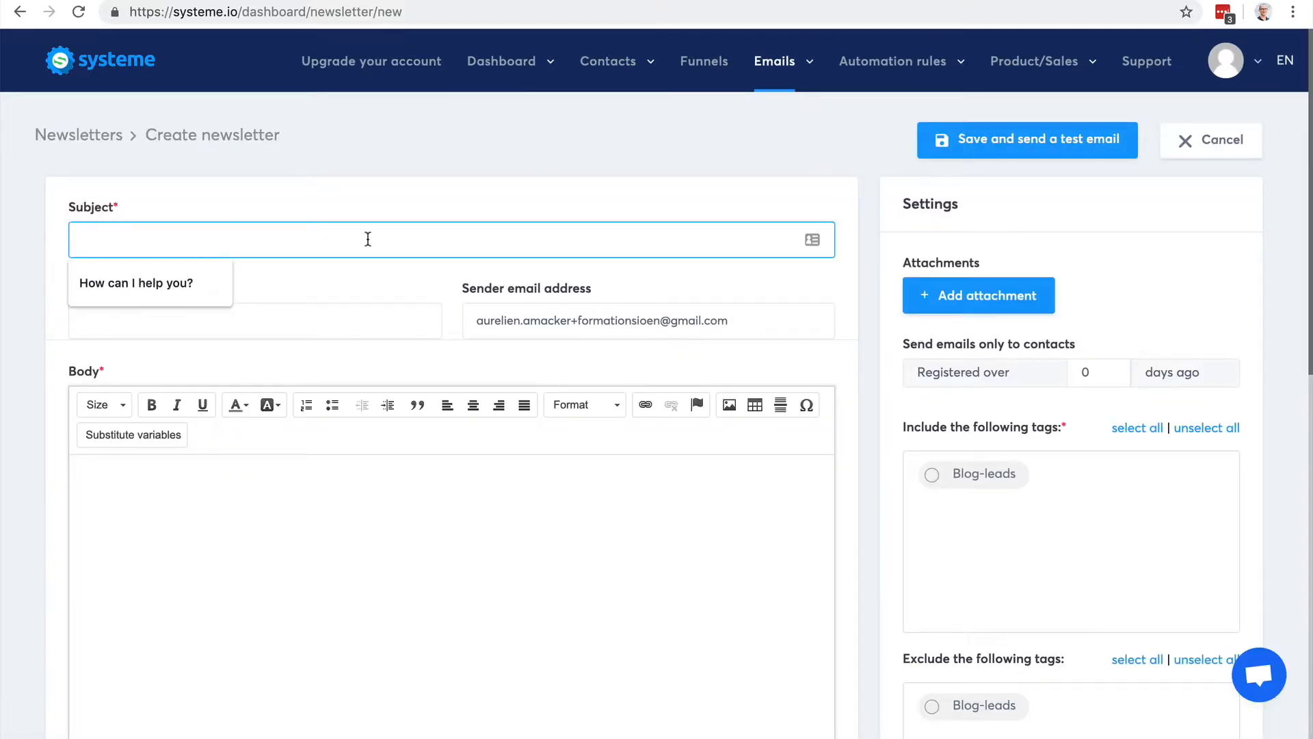
{"action": "left_click", "coordinate": [197, 282]}
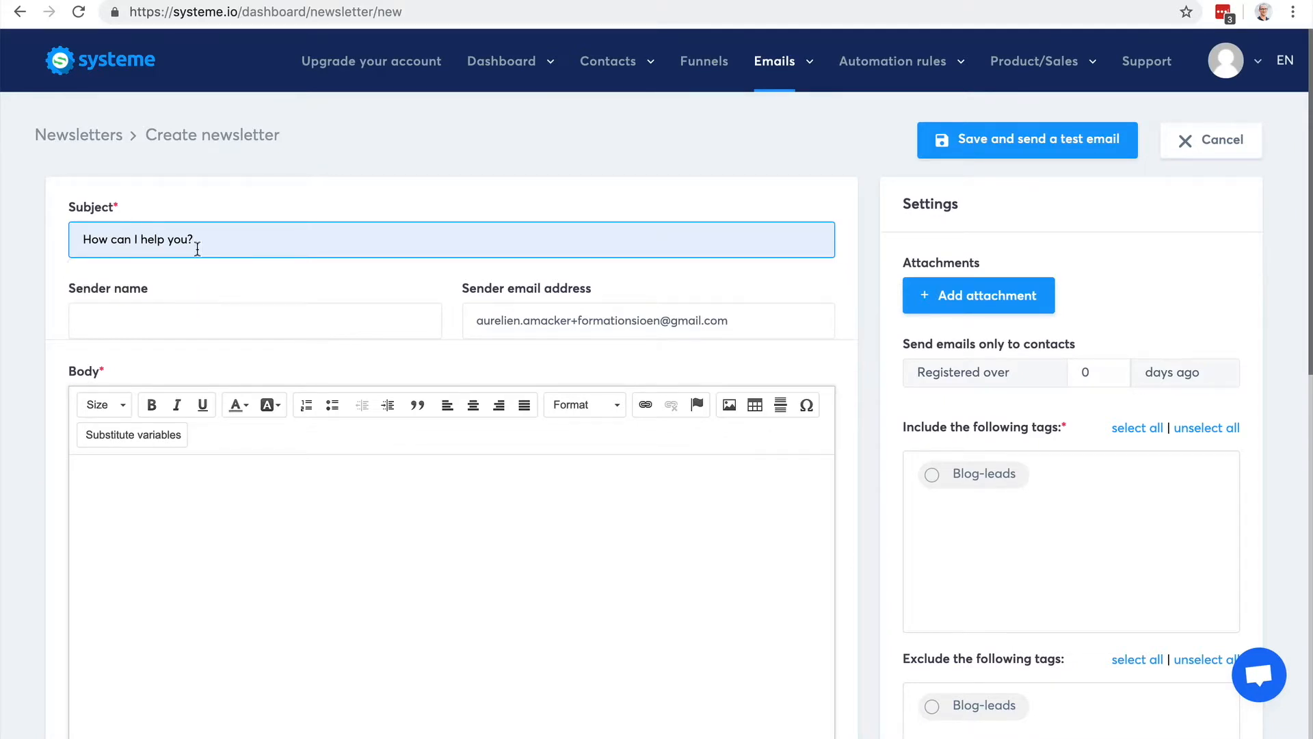
Step: Include contacts tagged Blog-leads as recipients of the newsletter
{"action": "left_click", "coordinate": [188, 322]}
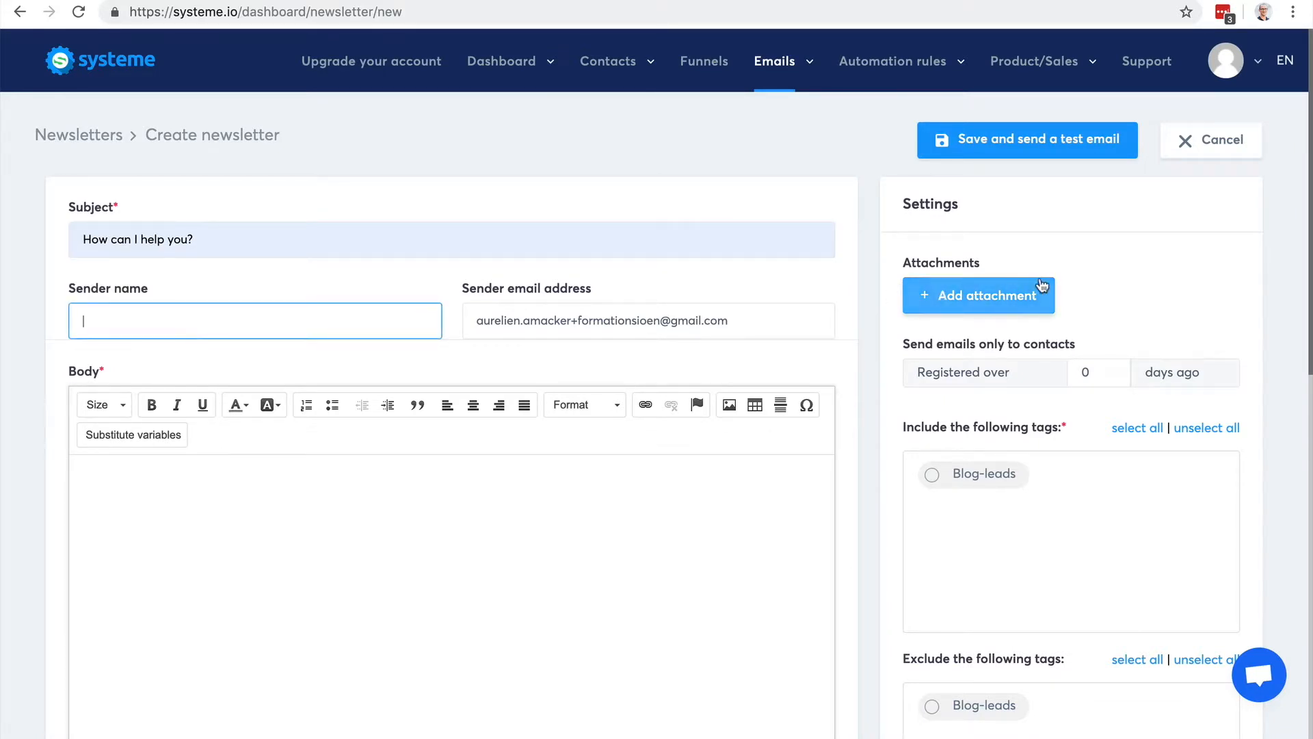
{"action": "scroll", "coordinate": [971, 287], "scroll_direction": "down", "scroll_amount": 1}
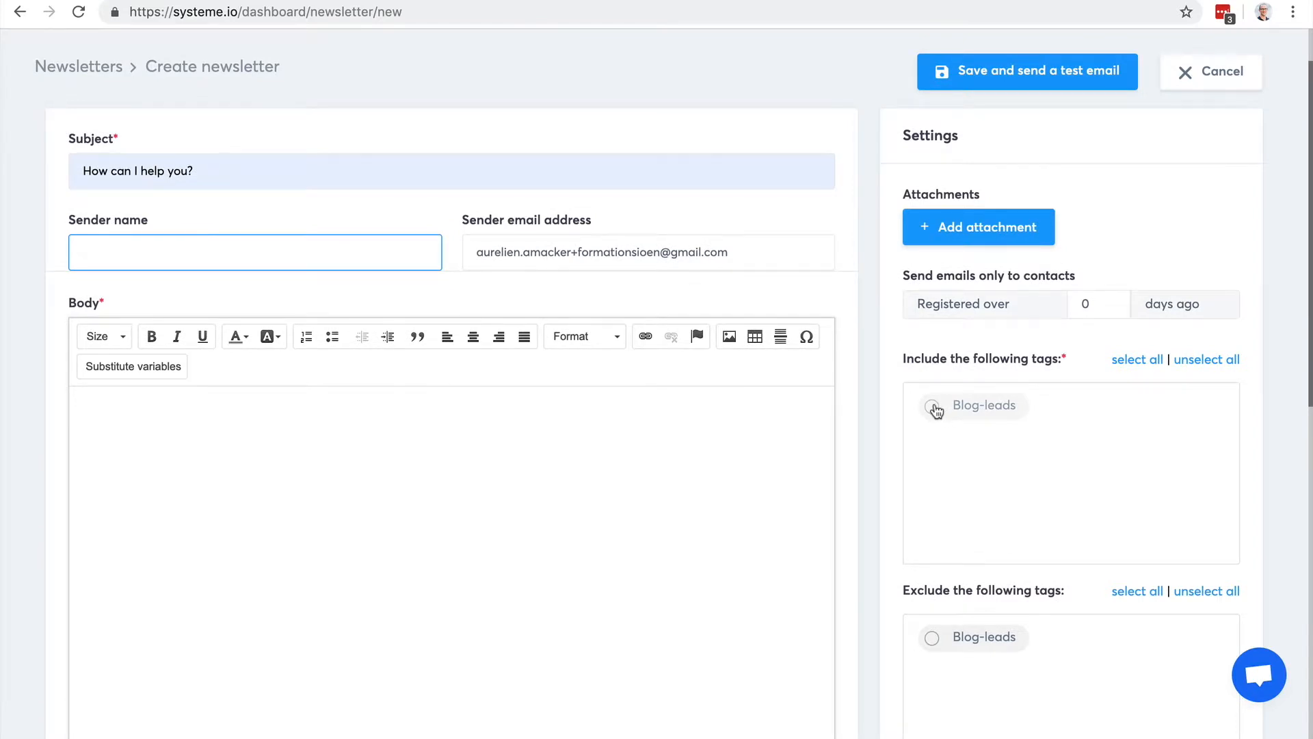
{"action": "left_click", "coordinate": [934, 409]}
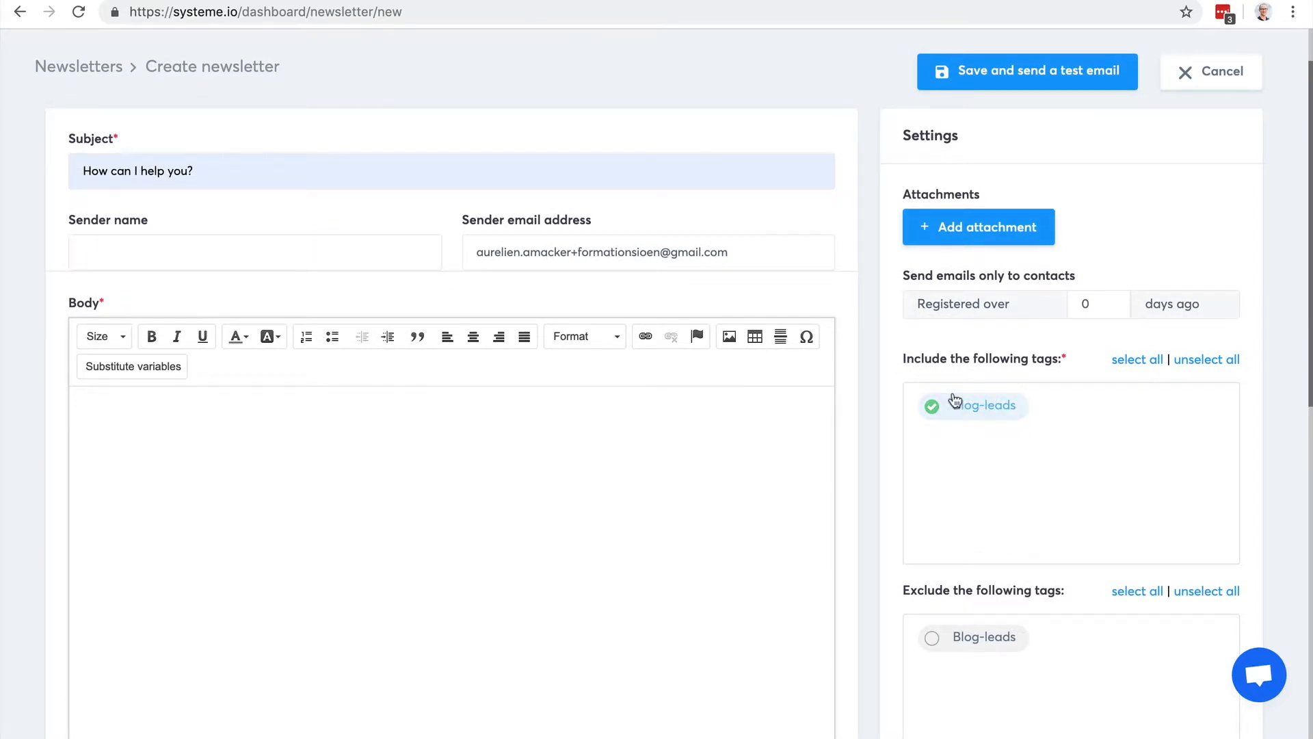
Step: Check the newsletter's sender name field and find the mailing settings among the account options
{"action": "left_click", "coordinate": [193, 253]}
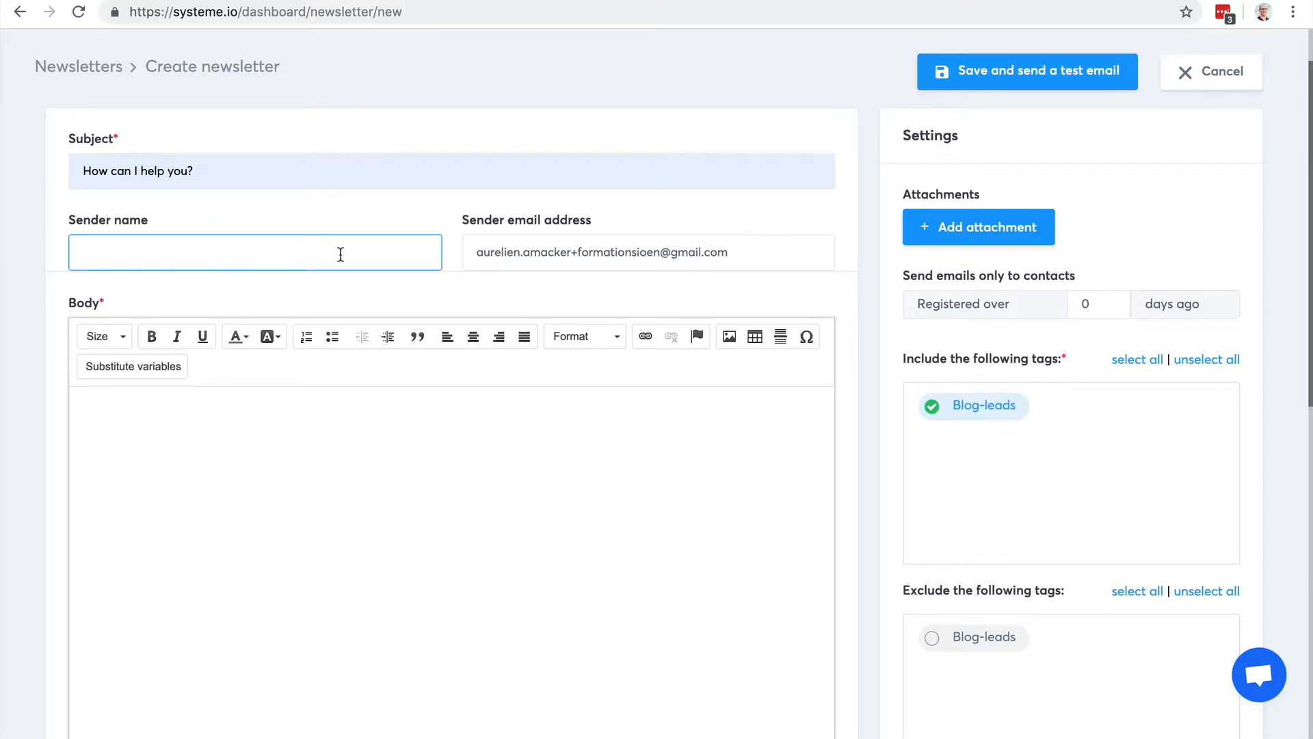
{"action": "scroll", "coordinate": [820, 329], "scroll_direction": "up", "scroll_amount": 2}
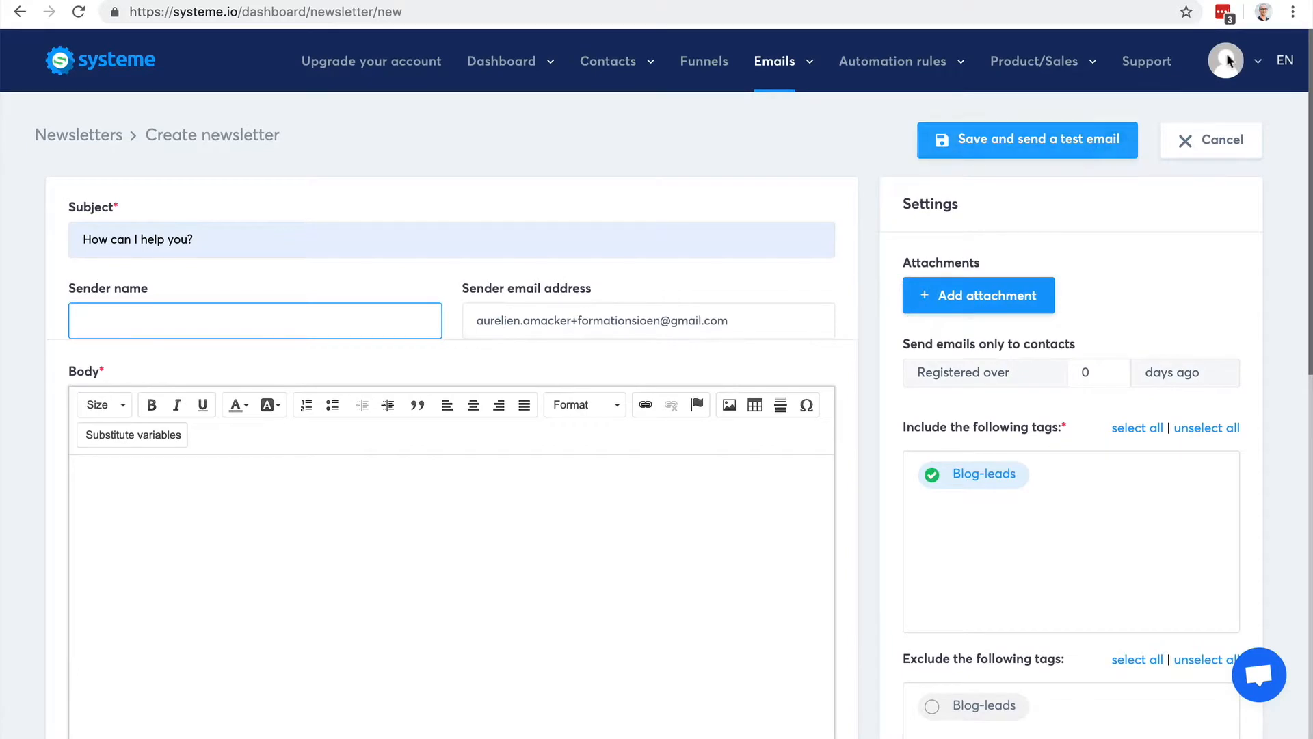
{"action": "left_click", "coordinate": [1235, 72]}
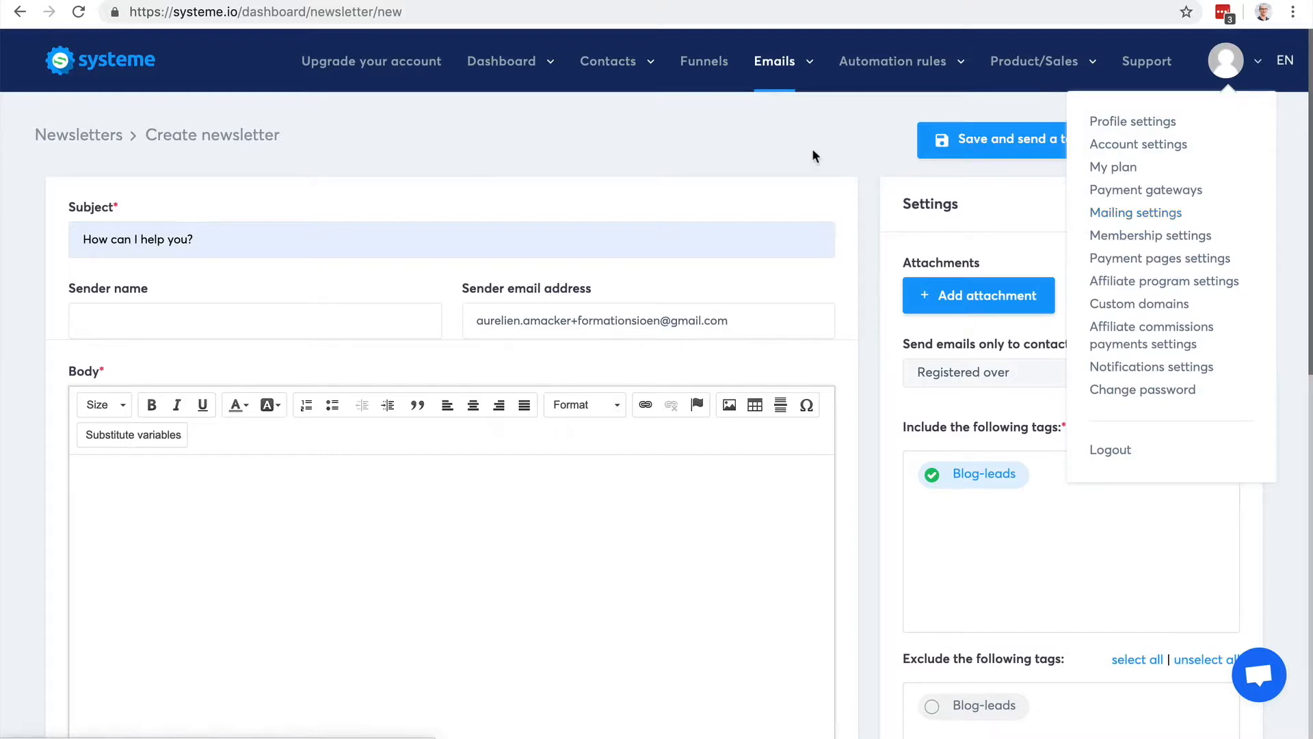
Step: Write the newsletter body as "Hi there," followed directly by the line "I would like to..." with no blank line between them
{"action": "left_click", "coordinate": [264, 556]}
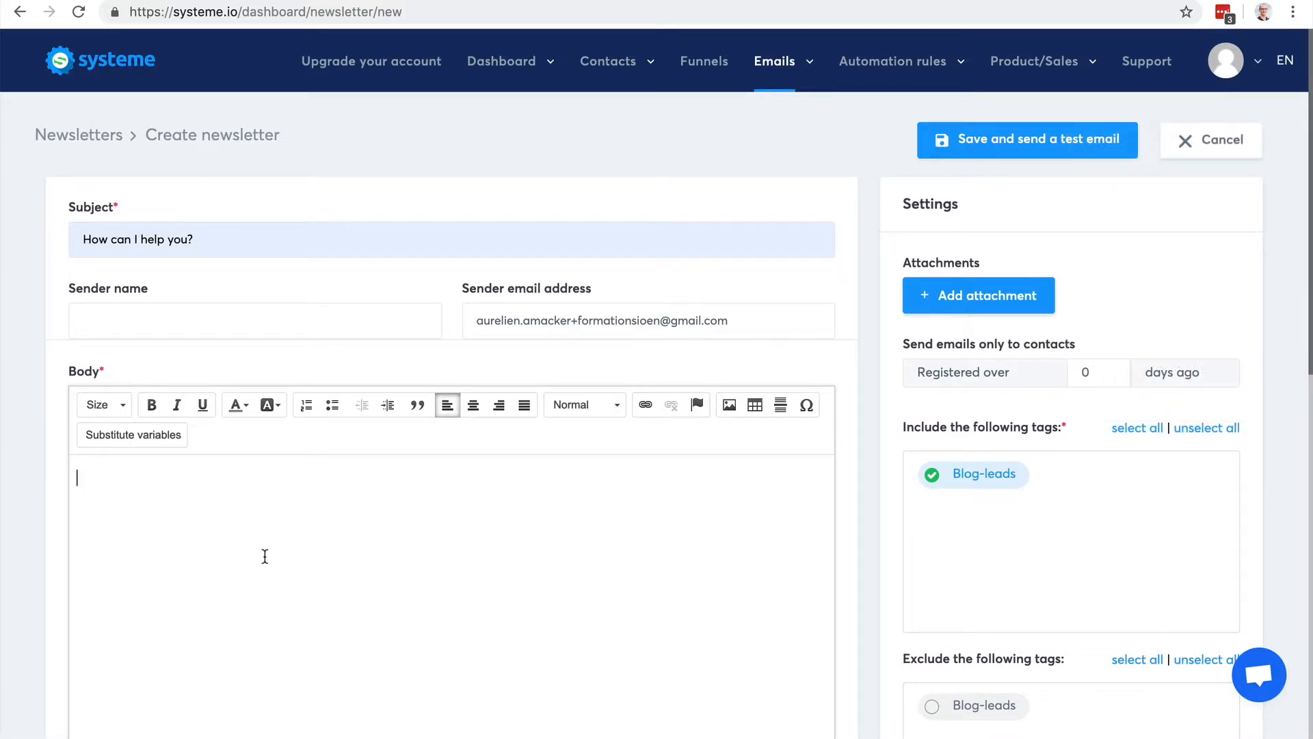
{"action": "type", "text": "Hello"}
{"action": "key", "text": "BackSpace"}
{"action": "key", "text": "BackSpace"}
{"action": "key", "text": "BackSpace"}
{"action": "key", "text": "BackSpace"}
{"action": "type", "text": "i there,  "}
{"action": "type", "text": "I would like to..."}
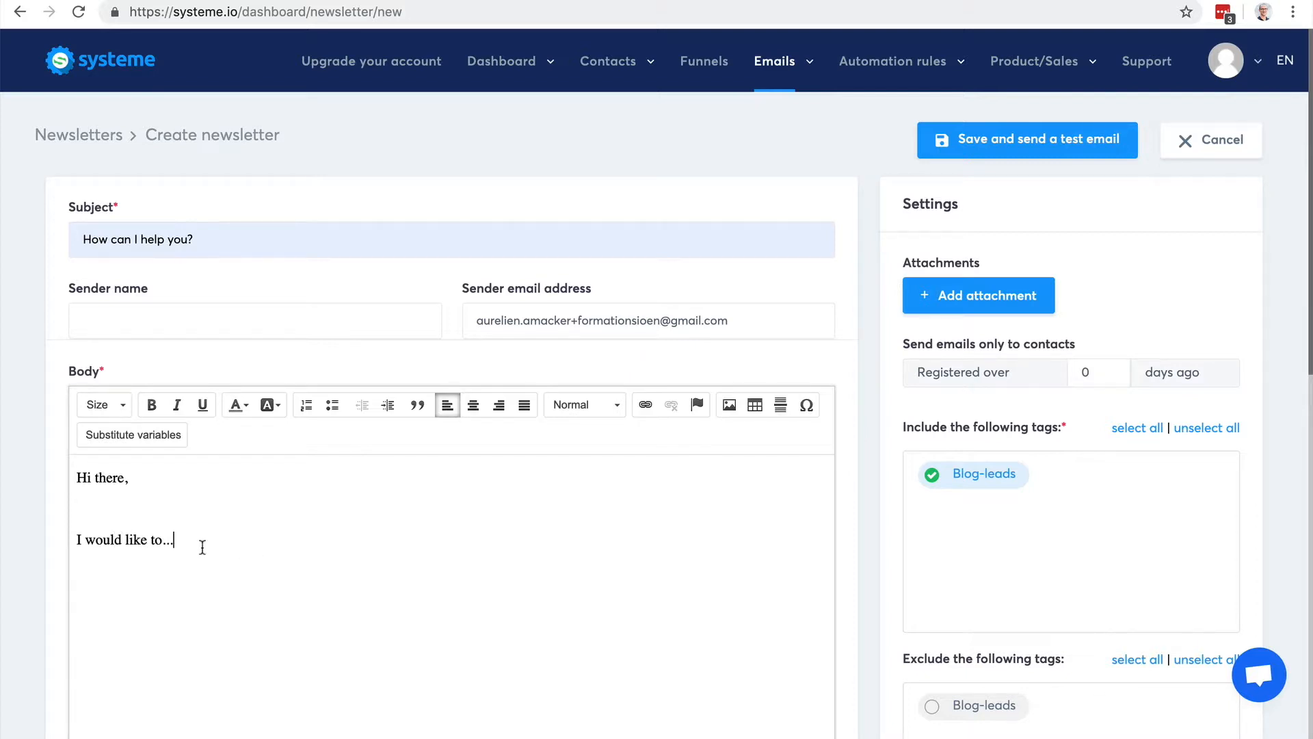
{"action": "left_click", "coordinate": [76, 539]}
{"action": "key", "text": "BackSpace"}
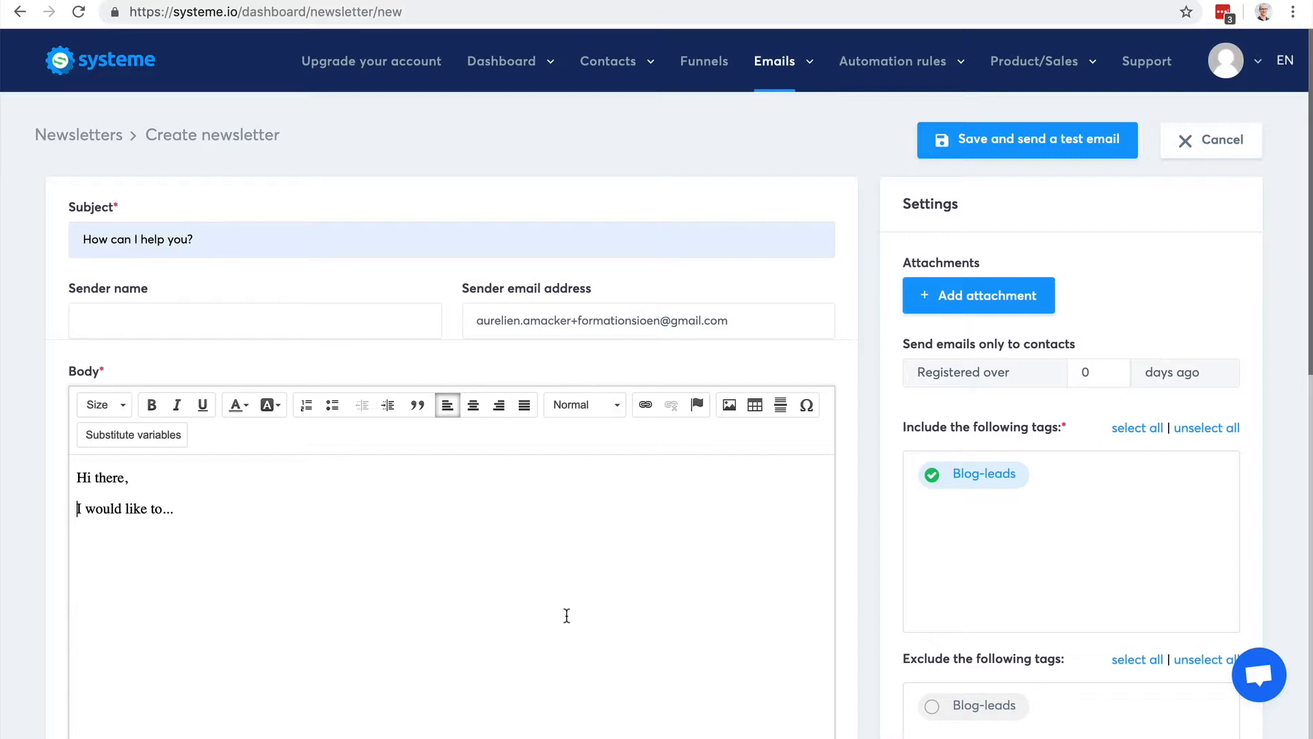
Step: Review the newsletter's footer, its available substitutes and the tag exclusion list
{"action": "left_click_drag", "start_coordinate": [111, 509], "coordinate": [153, 521]}
{"action": "scroll", "coordinate": [394, 530], "scroll_direction": "down", "scroll_amount": 6}
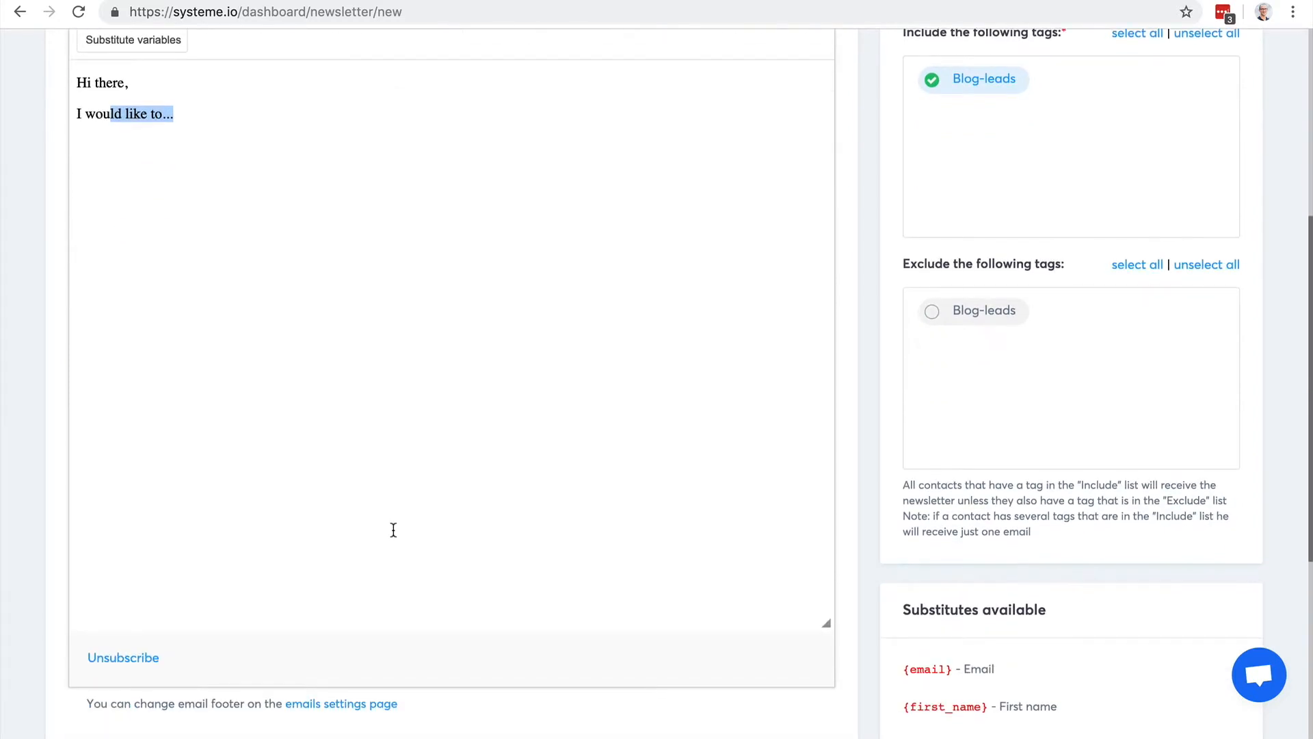
{"action": "scroll", "coordinate": [393, 530], "scroll_direction": "down", "scroll_amount": 3}
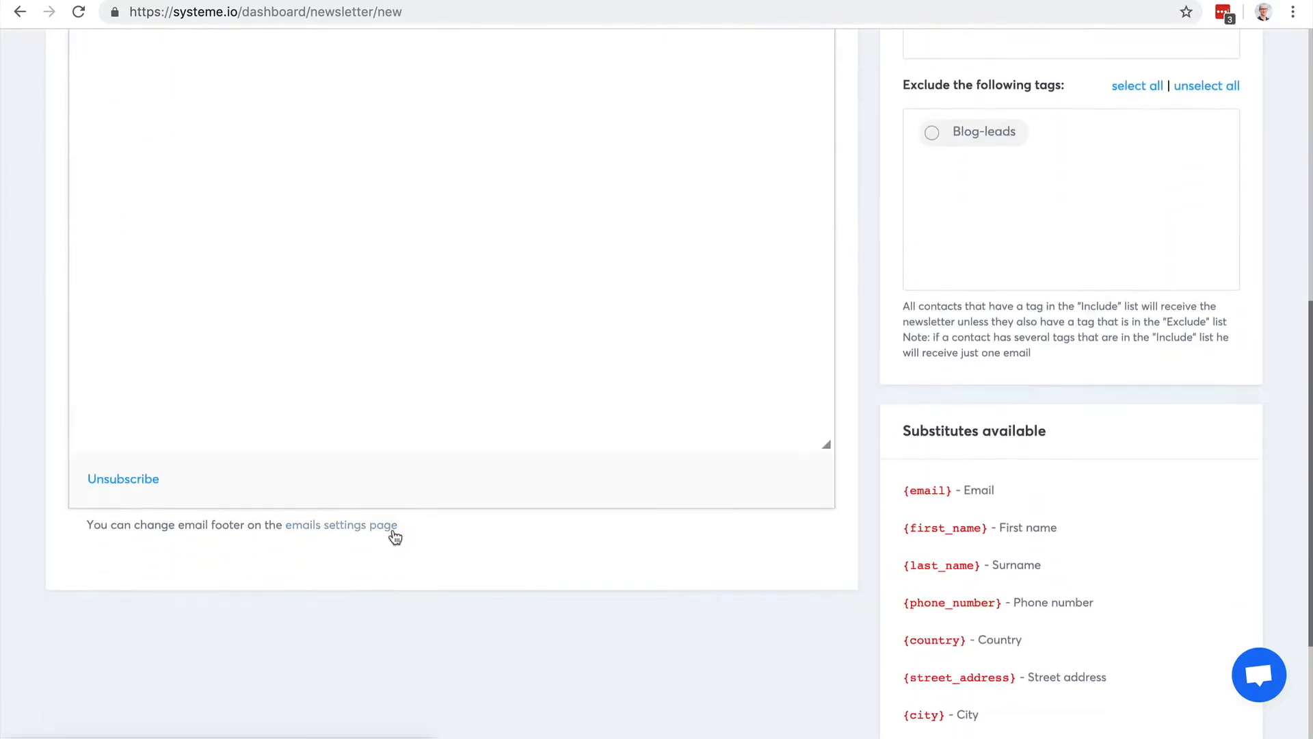
{"action": "scroll", "coordinate": [393, 530], "scroll_direction": "up", "scroll_amount": 7}
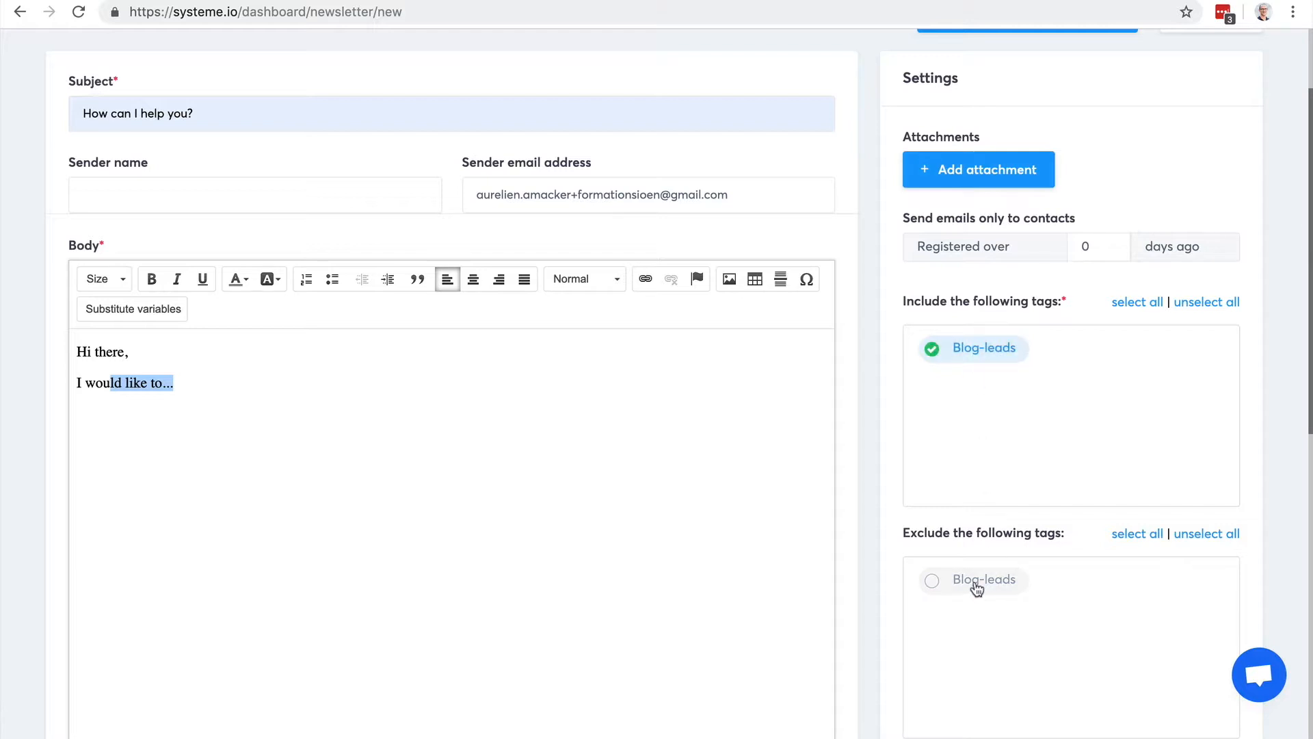
Step: Restrict the newsletter to contacts registered over 8 days ago
{"action": "scroll", "coordinate": [1109, 475], "scroll_direction": "up", "scroll_amount": 2}
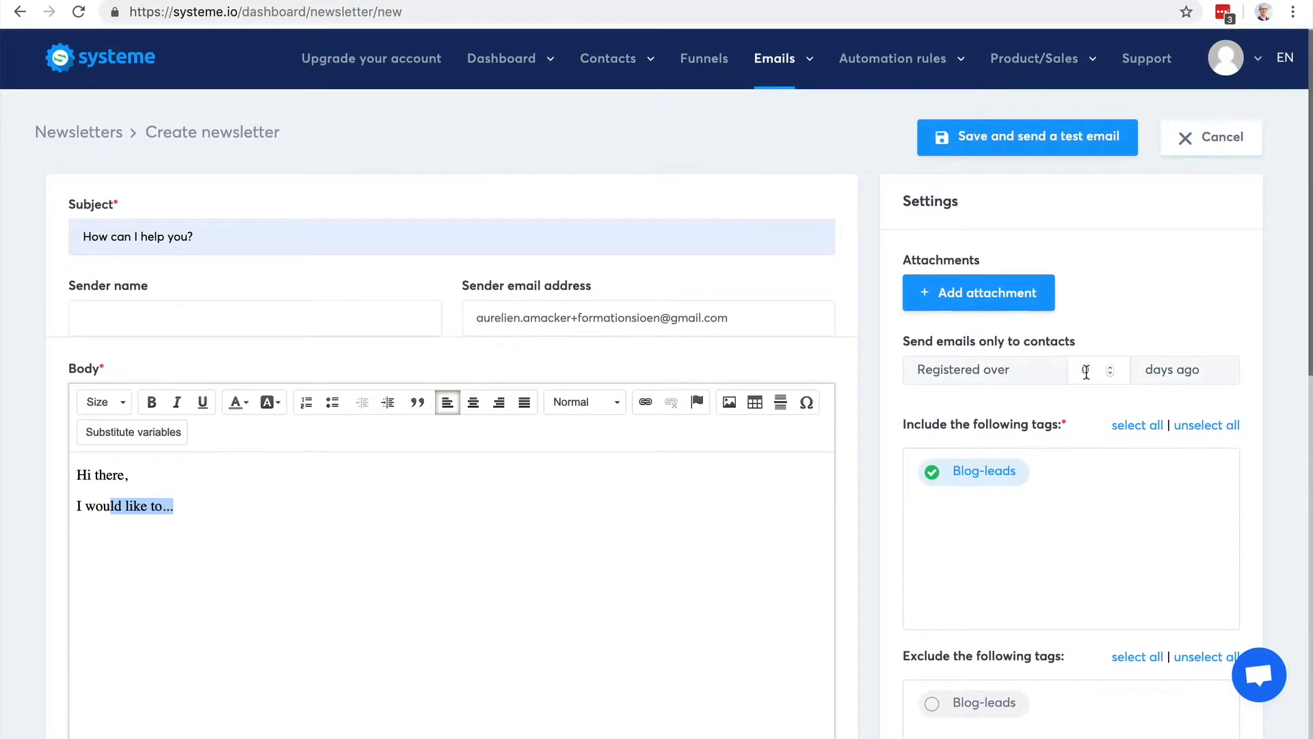
{"action": "left_click", "coordinate": [1110, 367]}
{"action": "left_click", "coordinate": [1109, 367]}
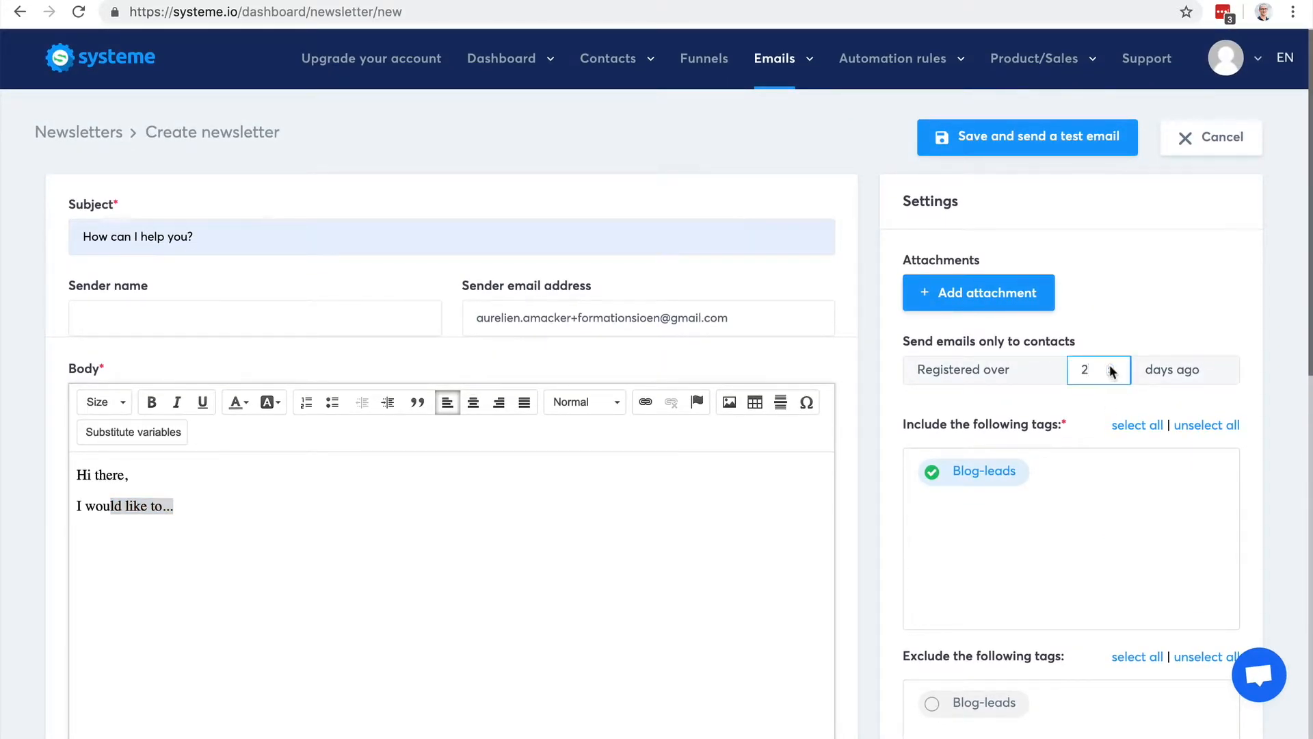
{"action": "left_click", "coordinate": [1110, 367]}
{"action": "left_click", "coordinate": [1110, 367]}
{"action": "left_click", "coordinate": [1110, 367]}
{"action": "left_click", "coordinate": [1110, 367]}
{"action": "left_click", "coordinate": [1110, 367]}
{"action": "scroll", "coordinate": [1192, 371], "scroll_direction": "up", "scroll_amount": 1}
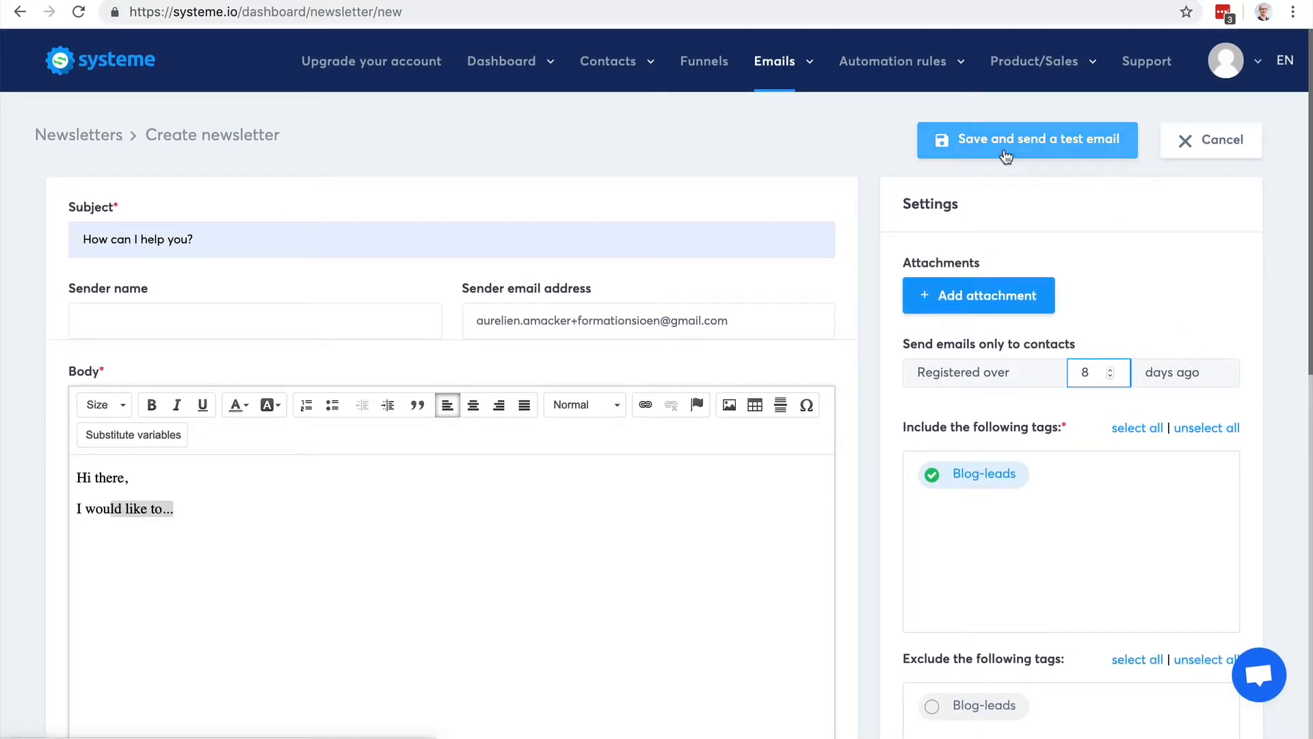
Step: Create an email campaign named "5 day coaching course" without a description
{"action": "mouse_move", "coordinate": [783, 72]}
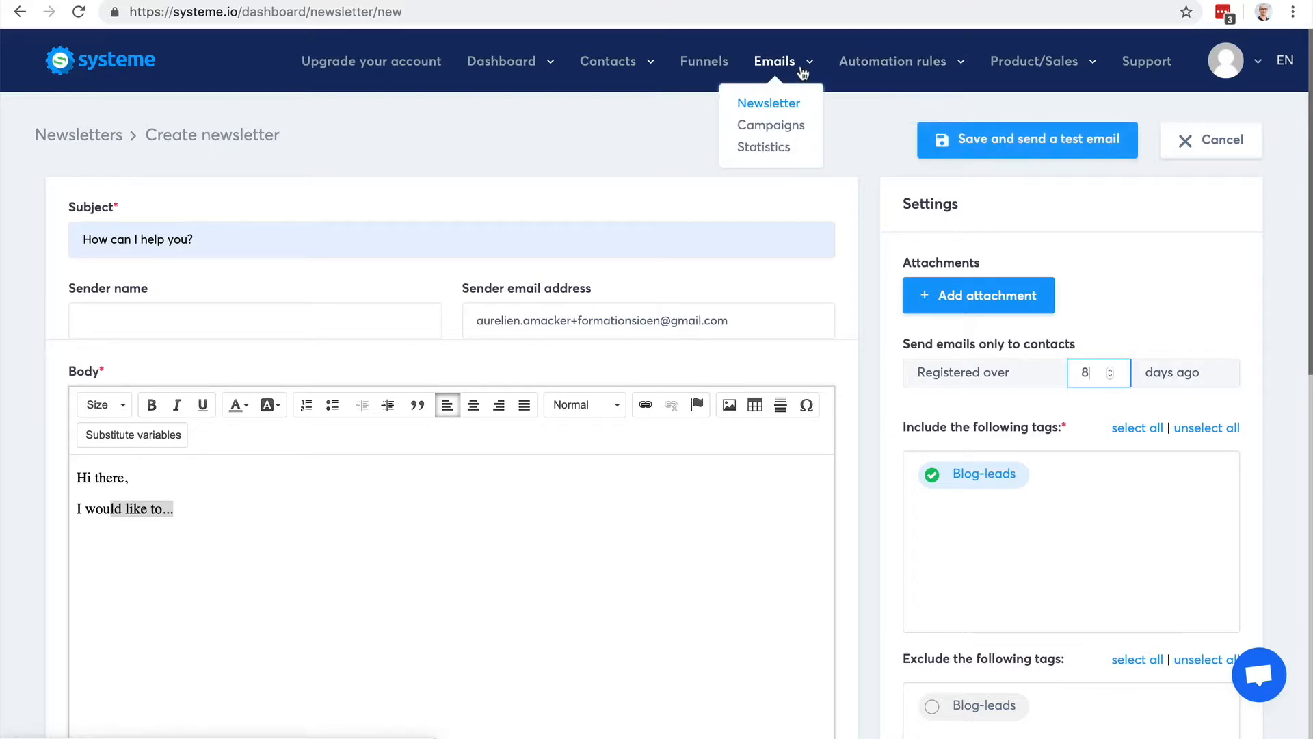
{"action": "left_click", "coordinate": [773, 129]}
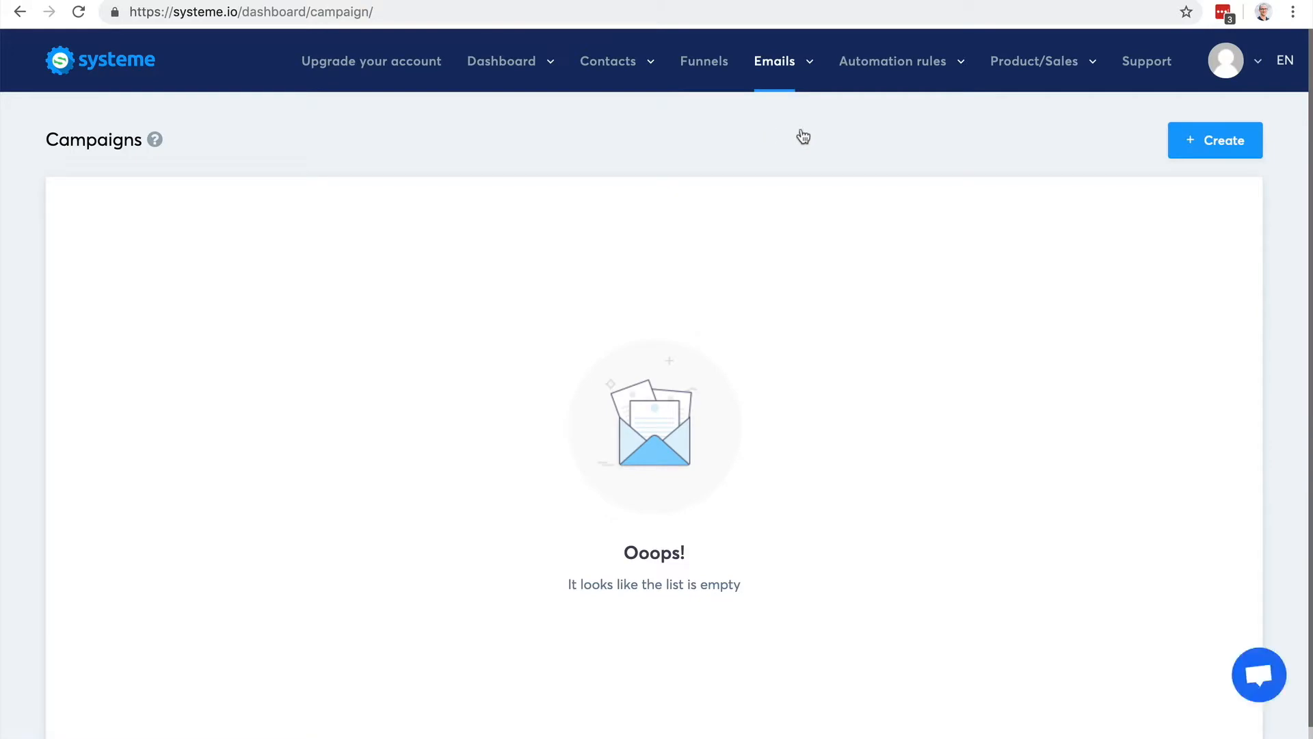
{"action": "left_click", "coordinate": [1220, 142]}
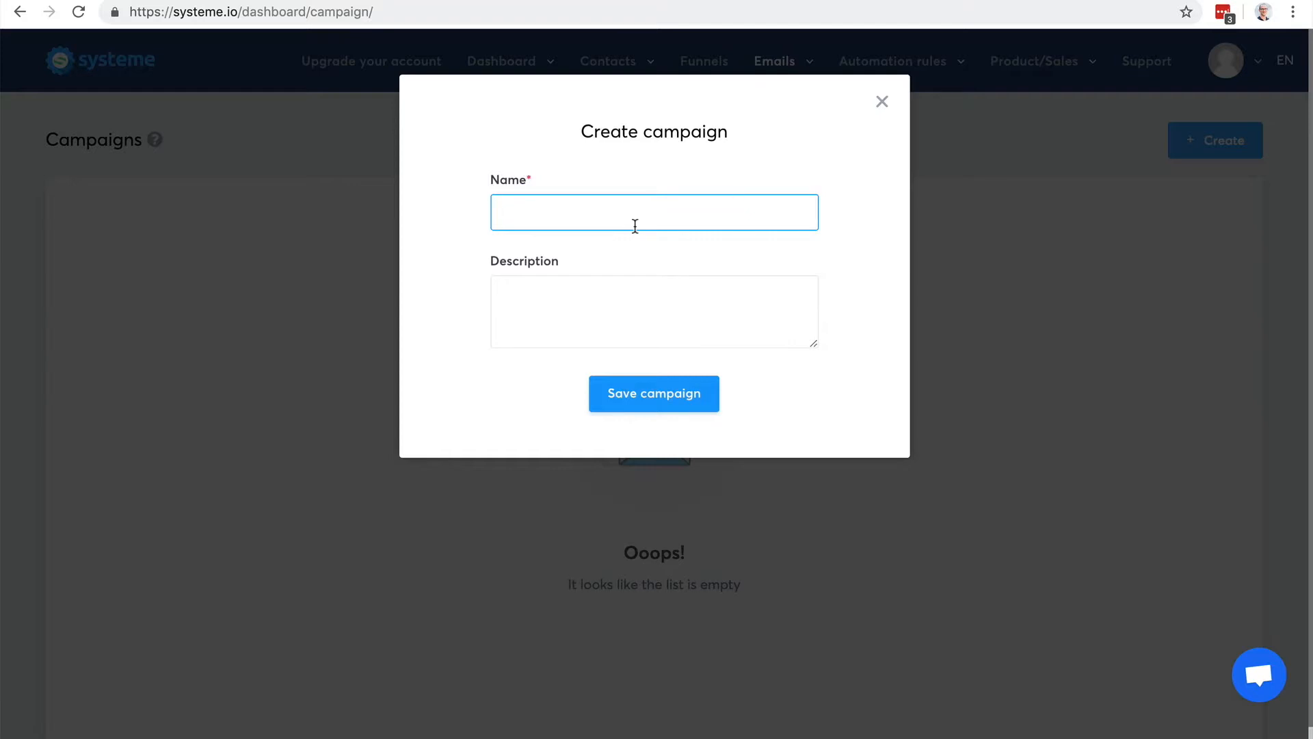
{"action": "type", "text": "5 day coaching course"}
{"action": "left_click", "coordinate": [667, 393]}
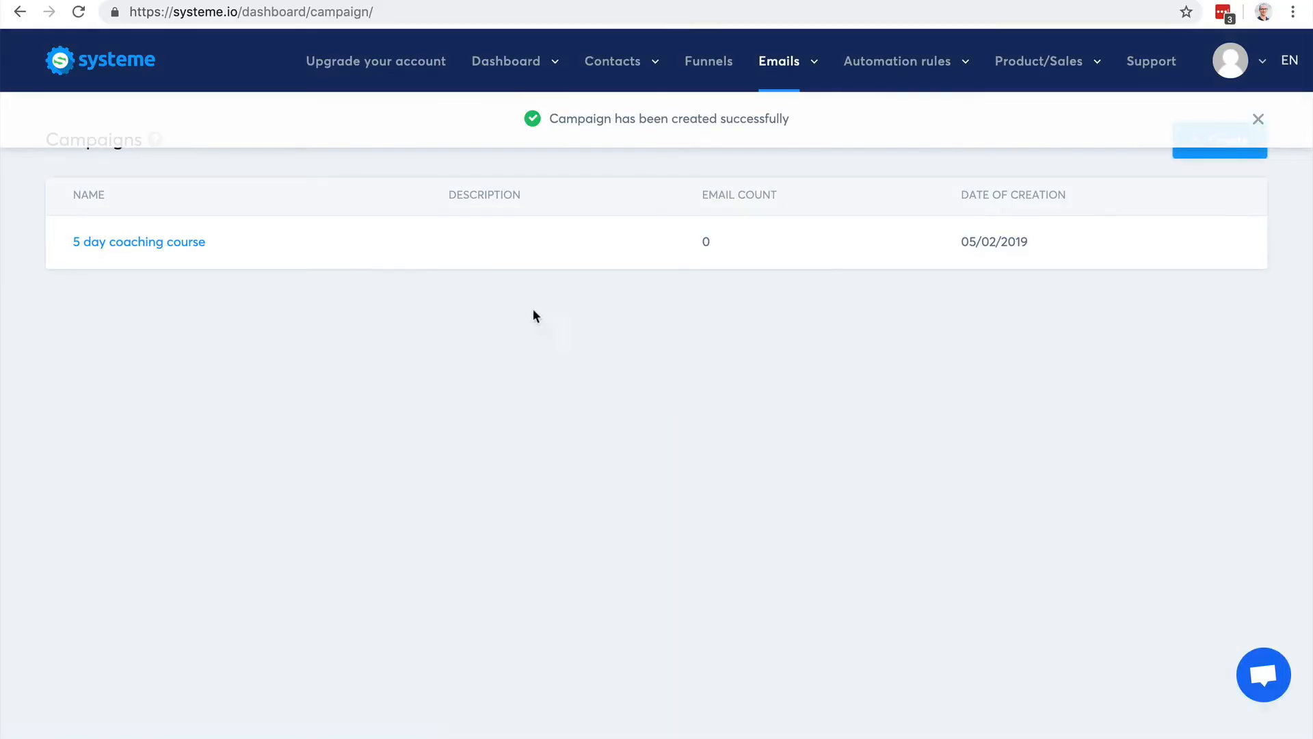
Step: Add an email to the 5 day coaching course campaign with the subject "Here is your freebie"
{"action": "left_click", "coordinate": [106, 245]}
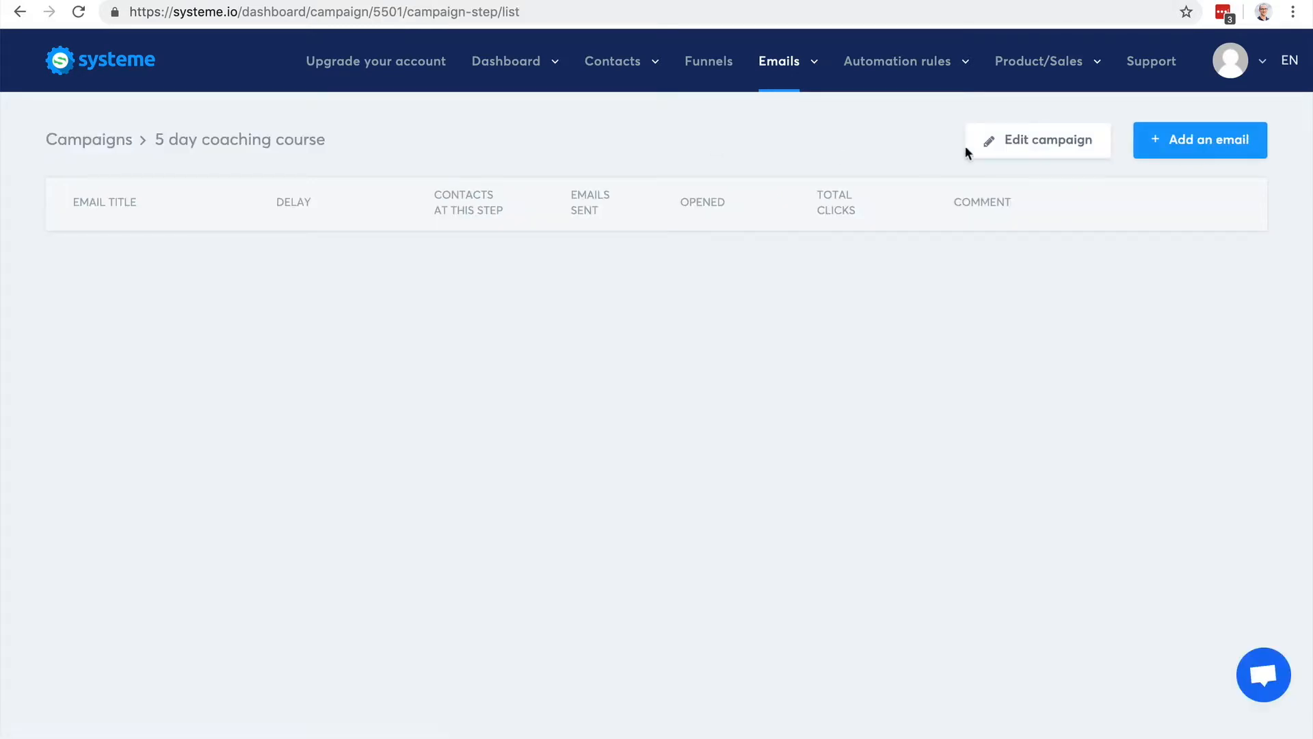
{"action": "left_click", "coordinate": [1172, 140]}
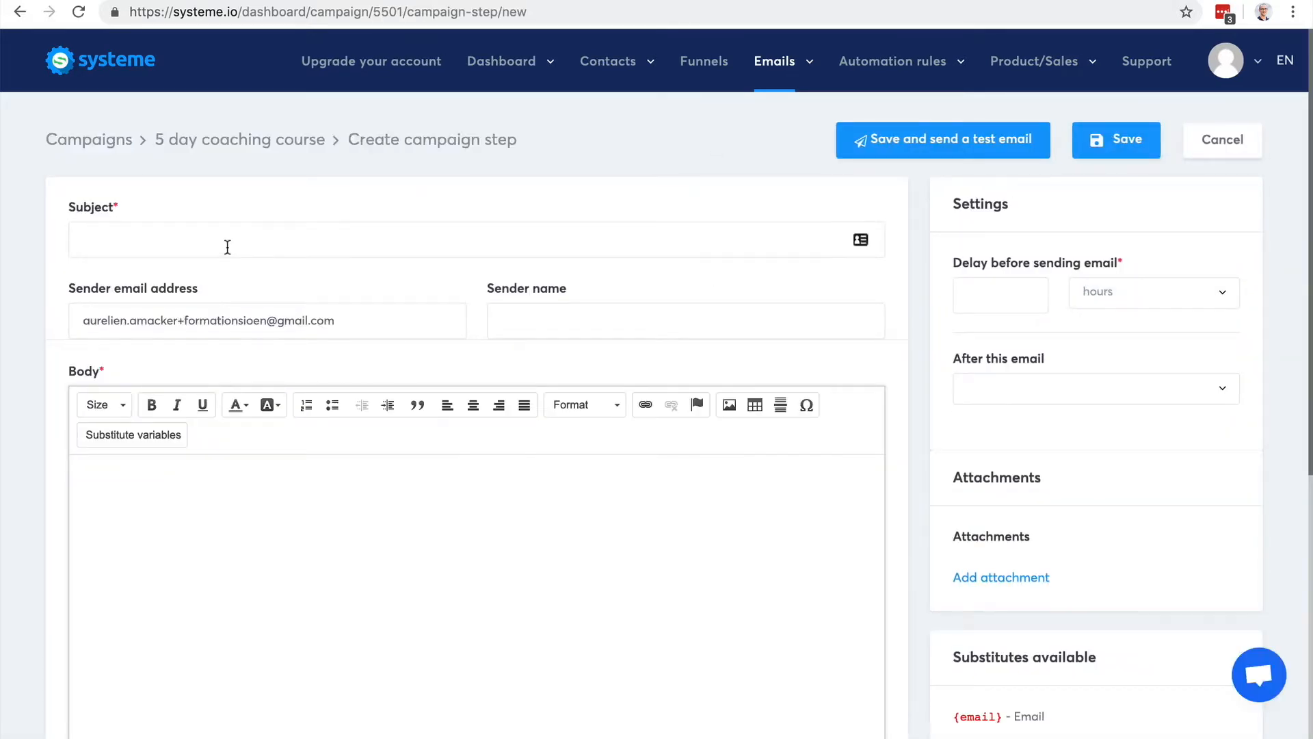
{"action": "left_click", "coordinate": [228, 246]}
{"action": "type", "text": "Here is "}
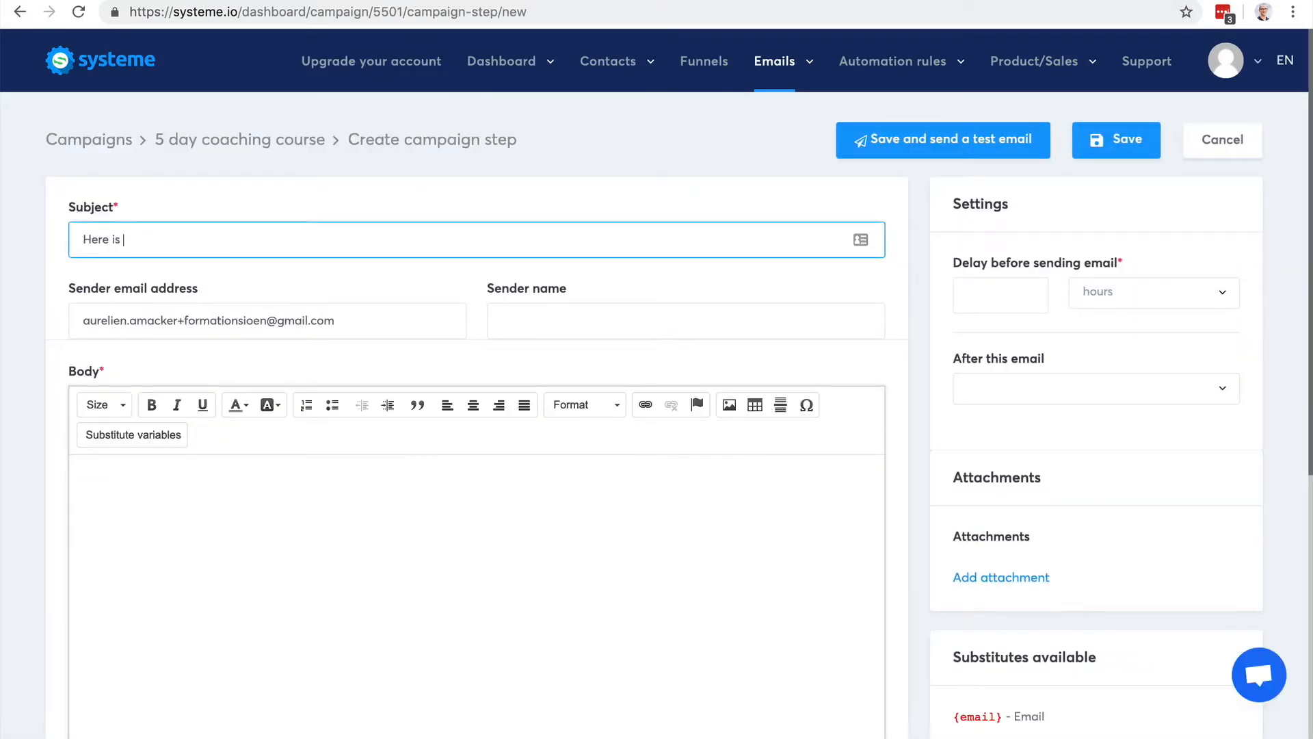
{"action": "type", "text": "your freebie"}
{"action": "left_click", "coordinate": [573, 322]}
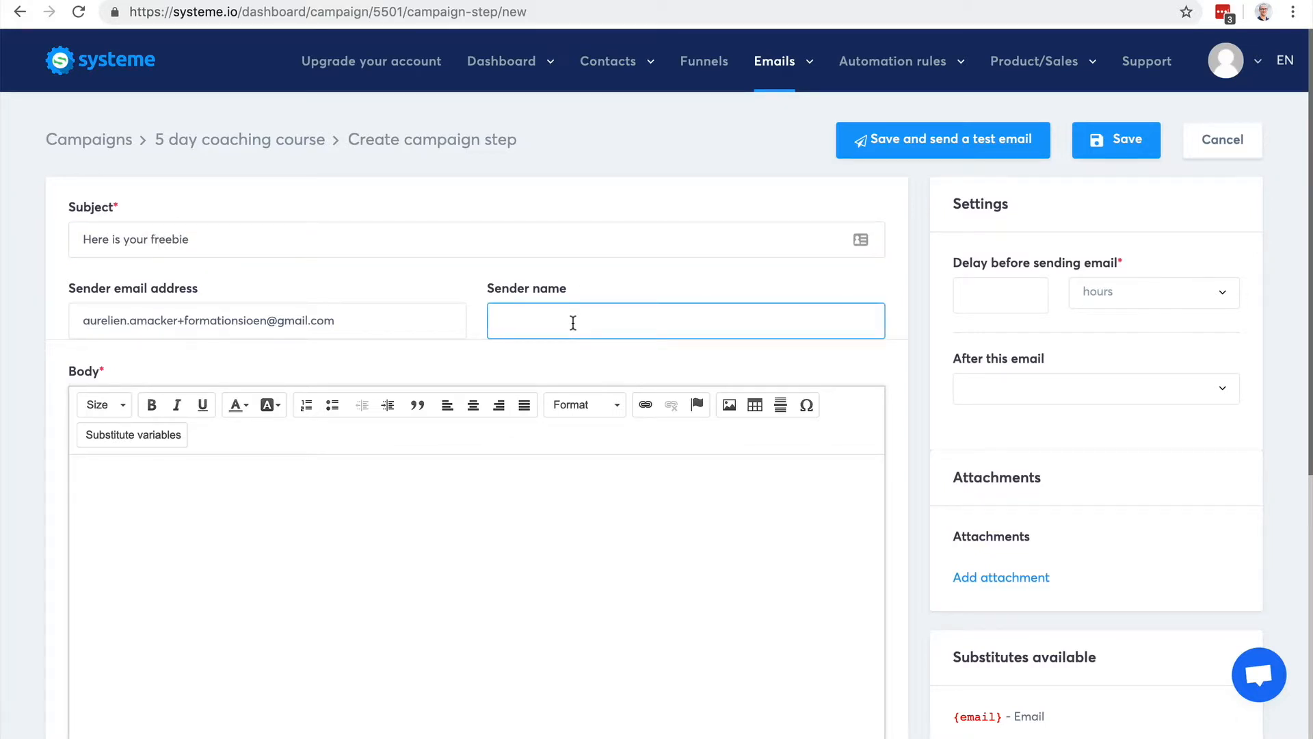
Step: Set the delay before sending the campaign email to 0 hours, leaving its follow-up action empty
{"action": "left_click", "coordinate": [987, 288]}
{"action": "type", "text": "0"}
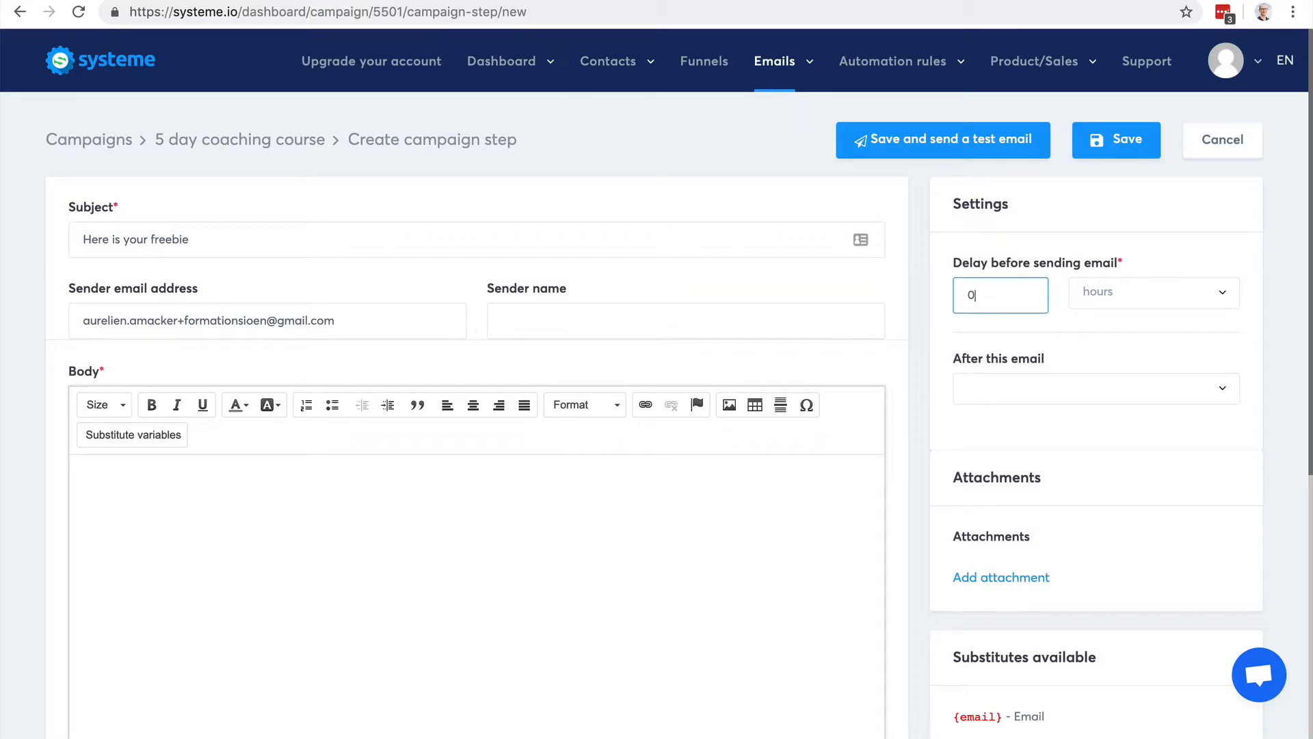
{"action": "left_click", "coordinate": [1140, 294]}
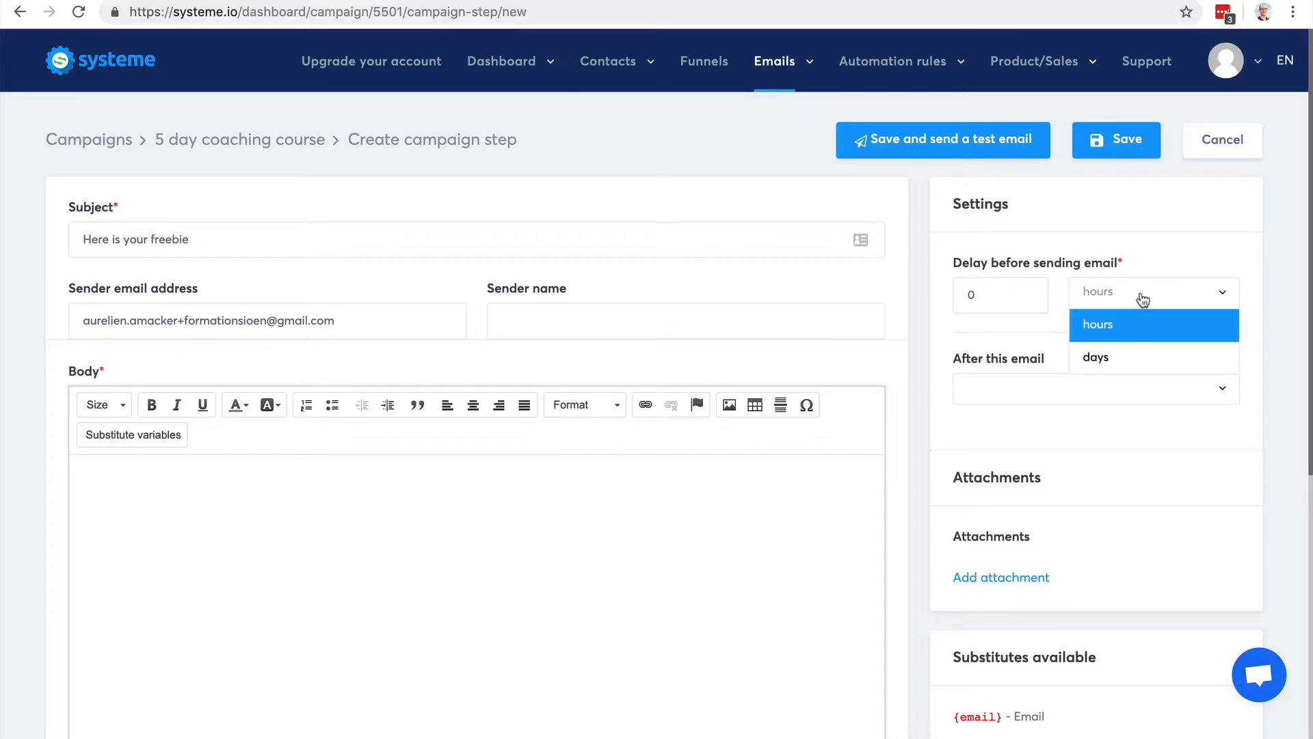
{"action": "left_click", "coordinate": [1174, 244]}
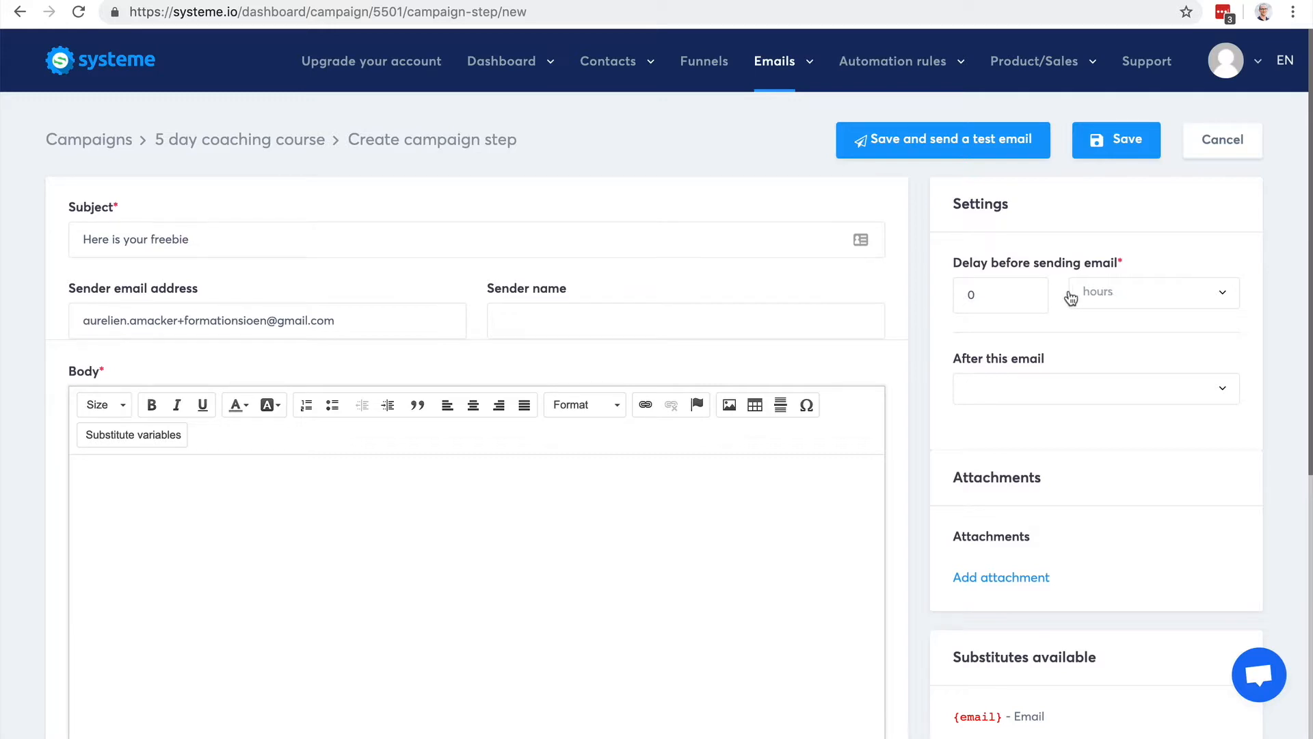
{"action": "left_click", "coordinate": [1033, 388]}
{"action": "left_click", "coordinate": [1264, 355]}
Step: Enter "Hi" as the campaign email's body and try to save it and send a test email
{"action": "scroll", "coordinate": [1108, 503], "scroll_direction": "down", "scroll_amount": 3}
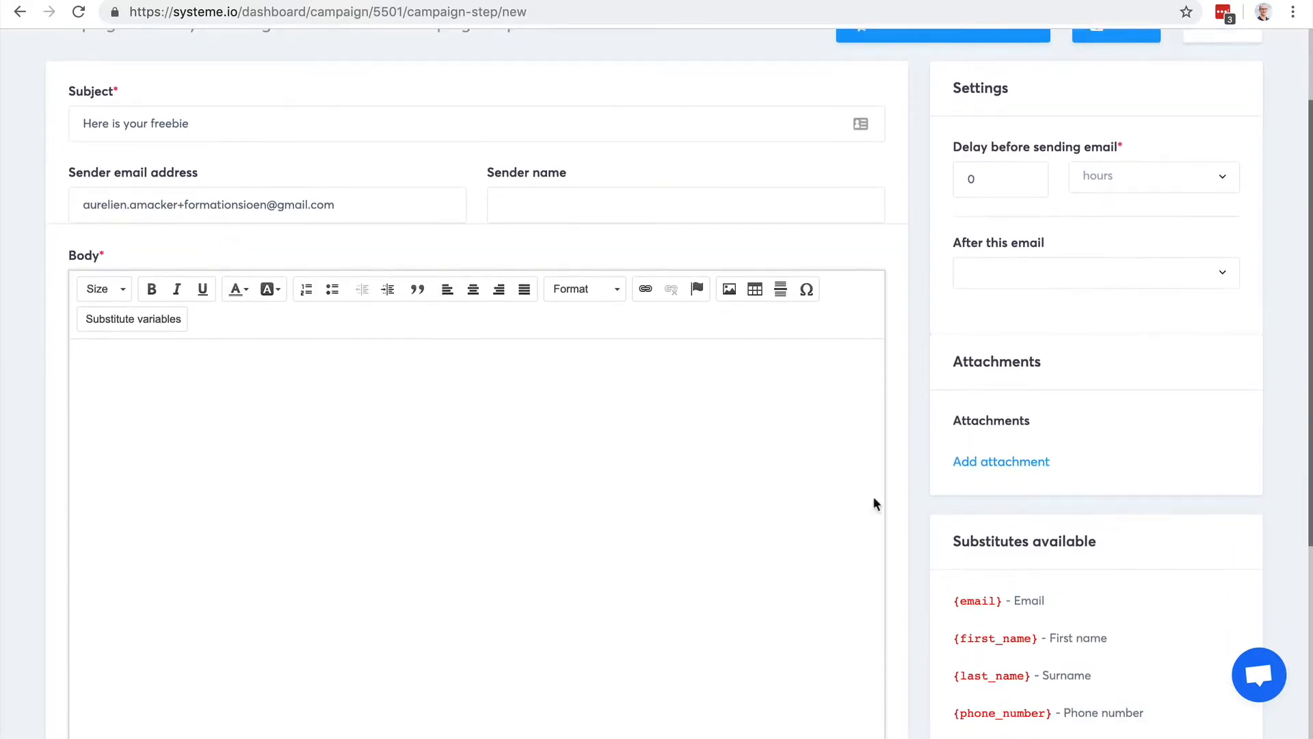
{"action": "left_click", "coordinate": [494, 461]}
{"action": "type", "text": "Hi"}
{"action": "scroll", "coordinate": [975, 371], "scroll_direction": "up", "scroll_amount": 3}
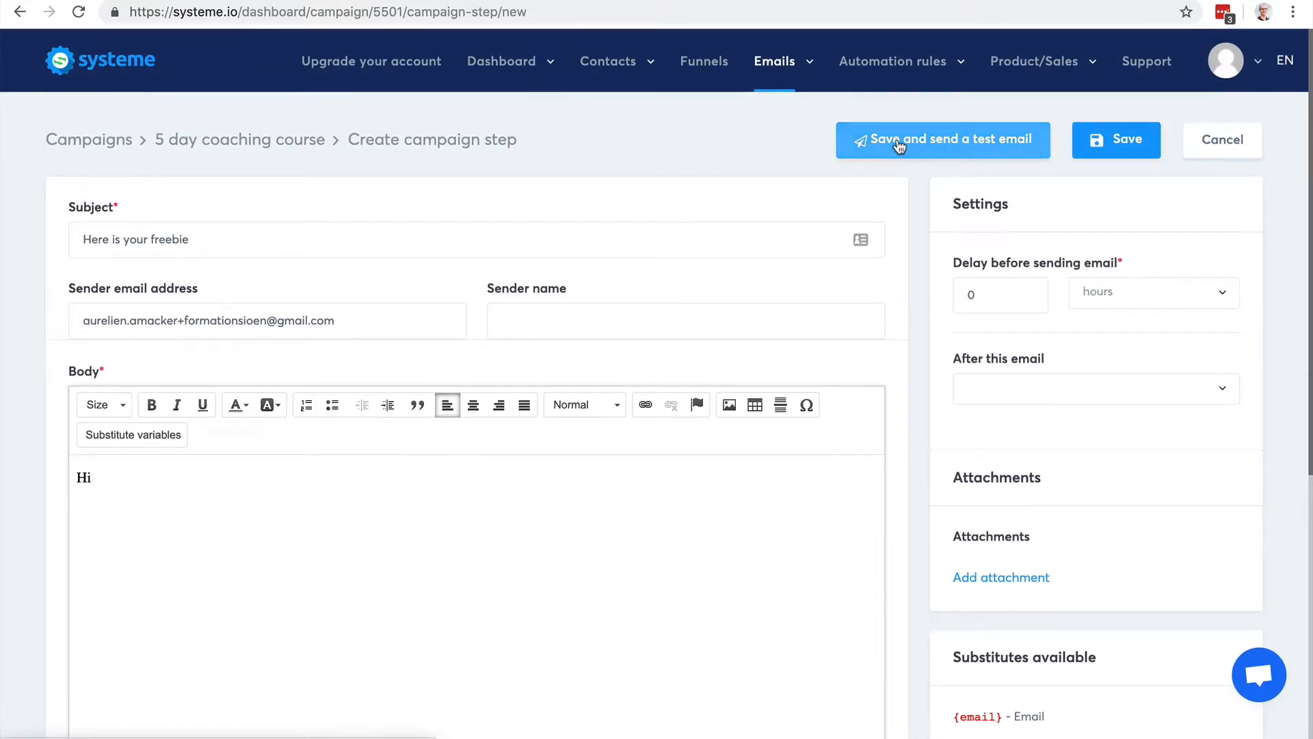
{"action": "left_click", "coordinate": [898, 143]}
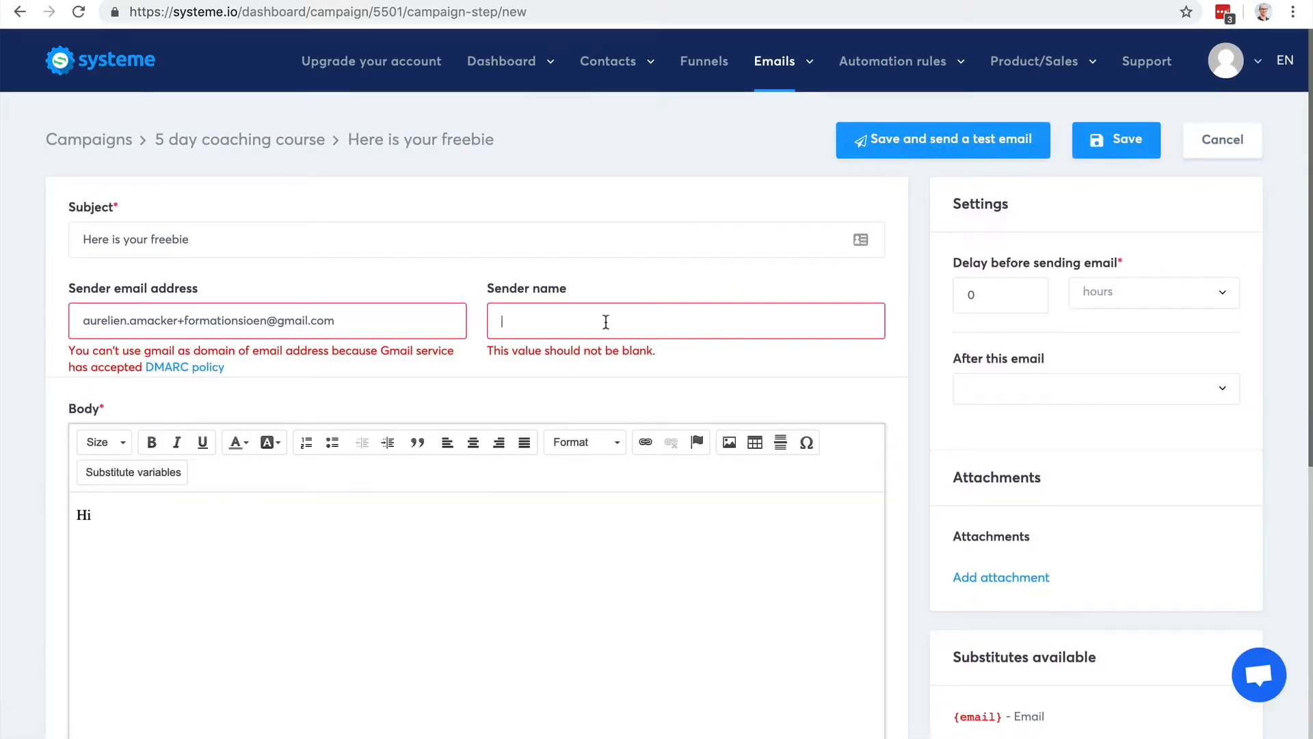
Step: Examine the validation notes for the campaign email's sender address and sender name, including the DMARC policy explanation
{"action": "triple_click", "coordinate": [361, 321]}
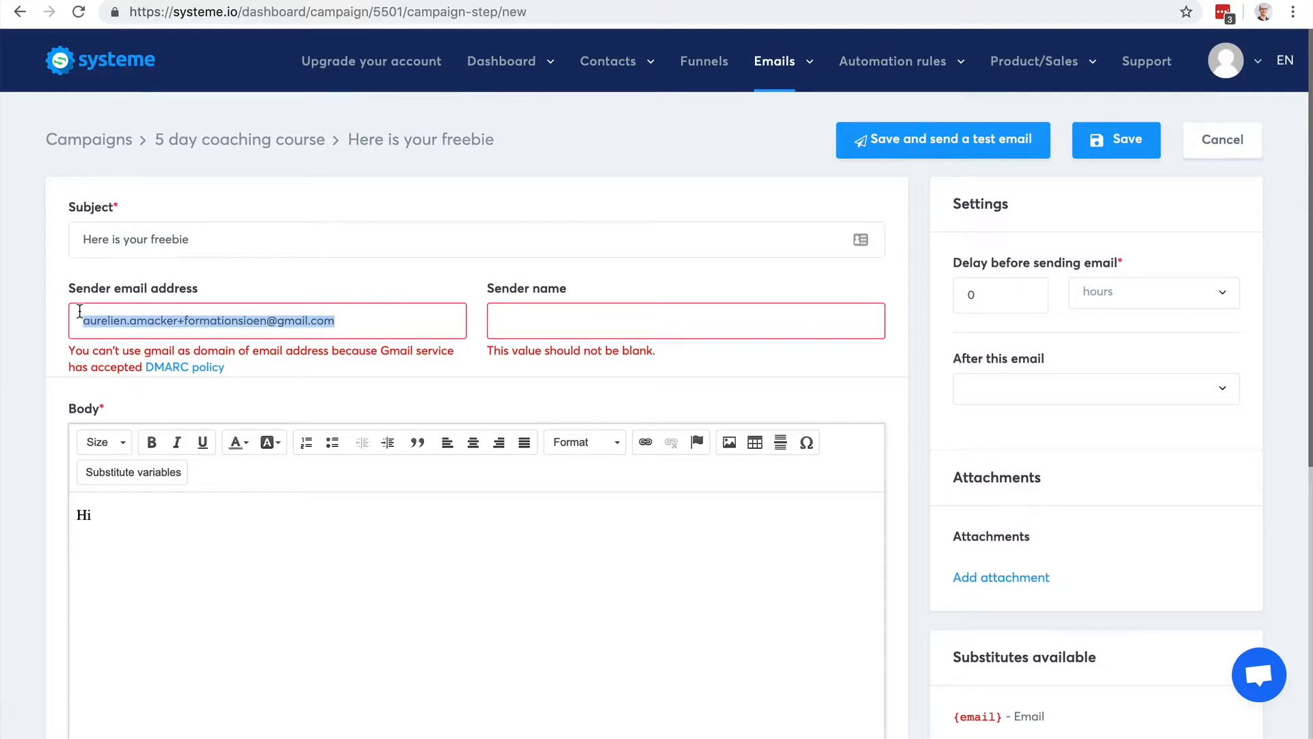
{"action": "scroll", "coordinate": [78, 312], "scroll_direction": "down", "scroll_amount": 1}
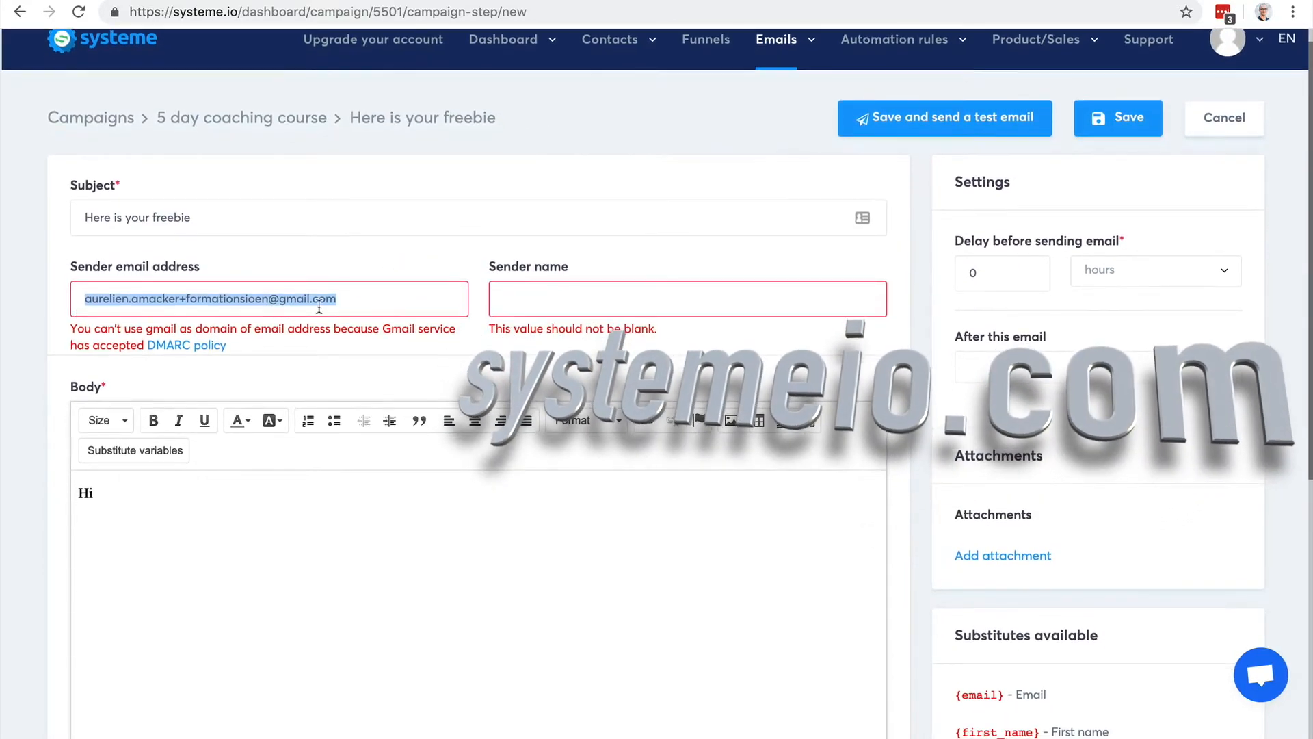
{"action": "left_click", "coordinate": [348, 301]}
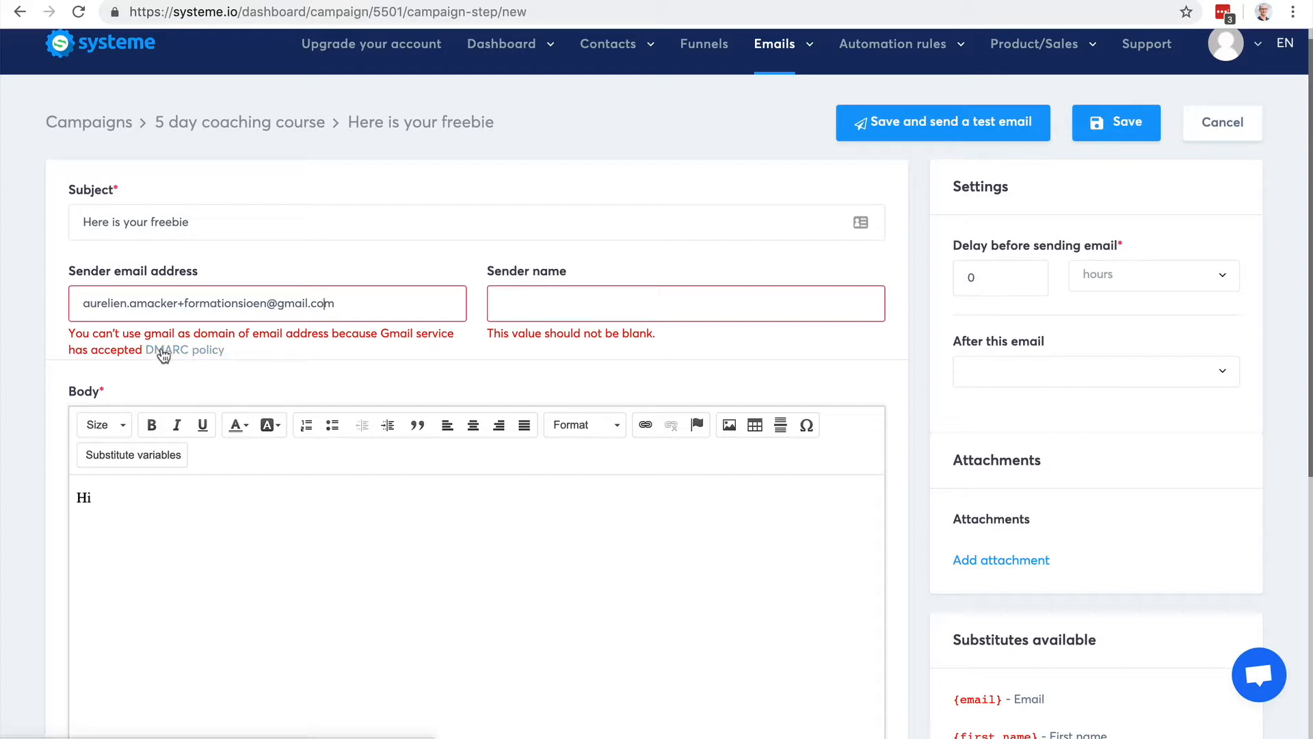
{"action": "left_click_drag", "start_coordinate": [381, 335], "coordinate": [413, 357]}
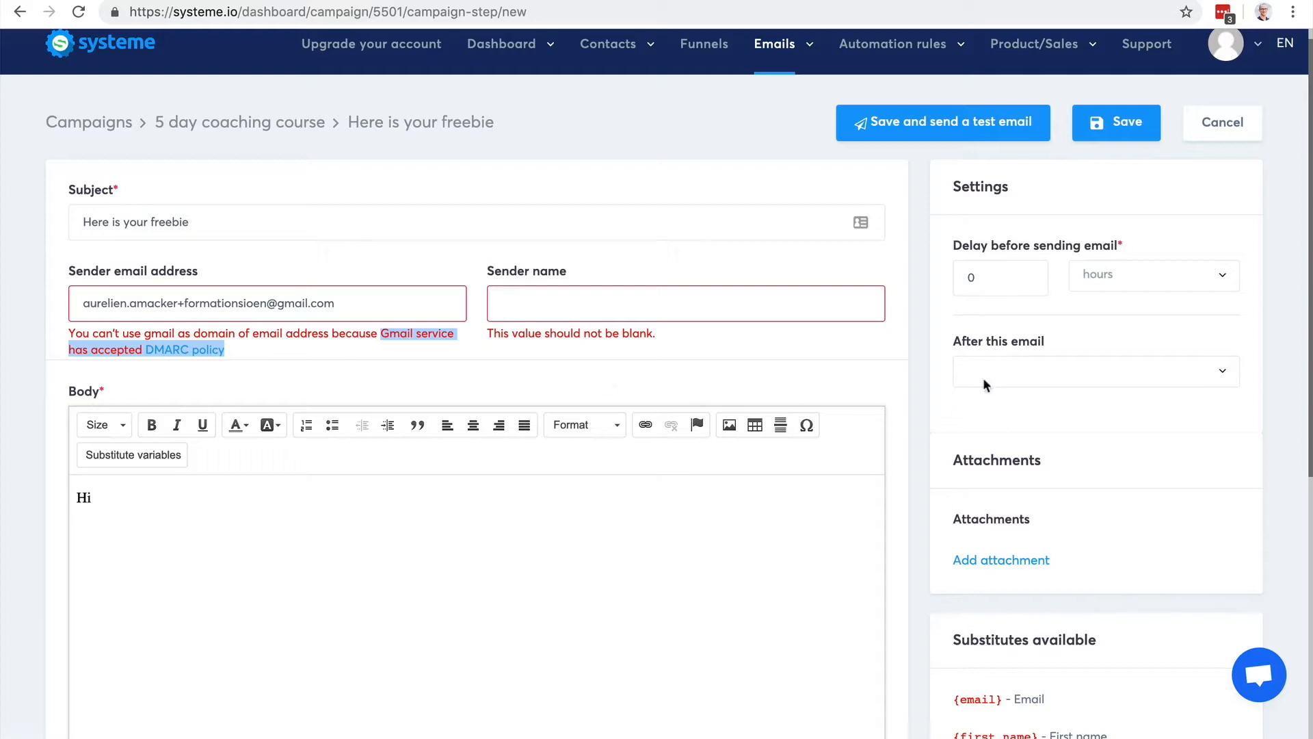
{"action": "scroll", "coordinate": [992, 328], "scroll_direction": "up", "scroll_amount": 1}
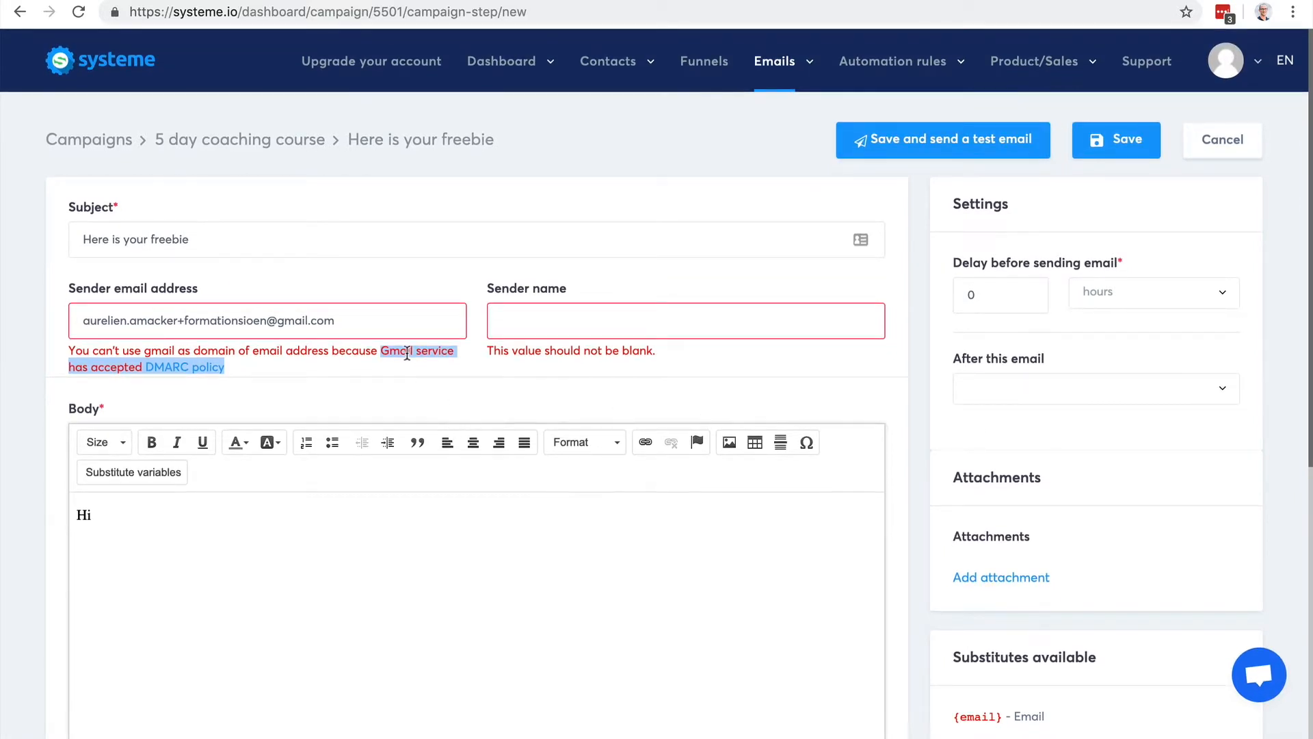
{"action": "left_click", "coordinate": [407, 353]}
{"action": "left_click_drag", "start_coordinate": [381, 351], "coordinate": [225, 371]}
{"action": "mouse_move", "coordinate": [763, 61]}
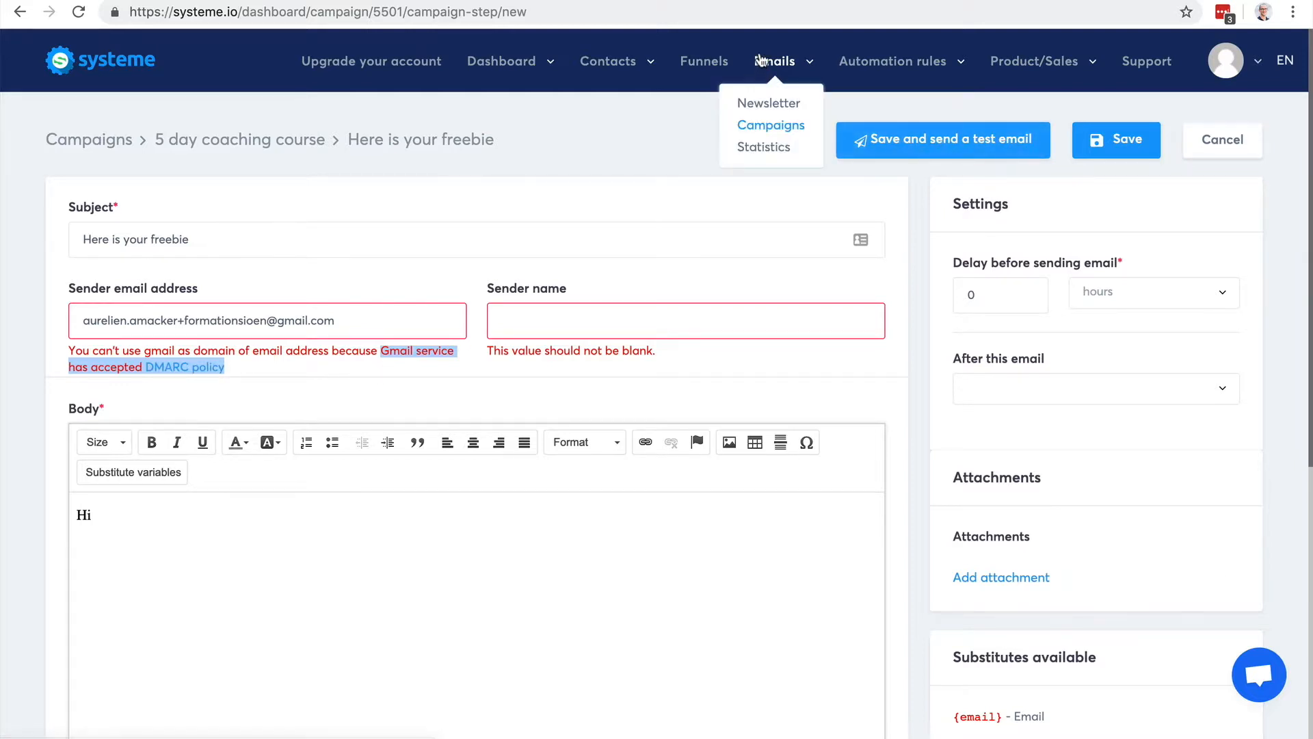
Step: Leave the campaign email unsaved and examine the email statistics for sent, opened, spam and bounced emails
{"action": "left_click", "coordinate": [766, 129]}
{"action": "mouse_move", "coordinate": [776, 67]}
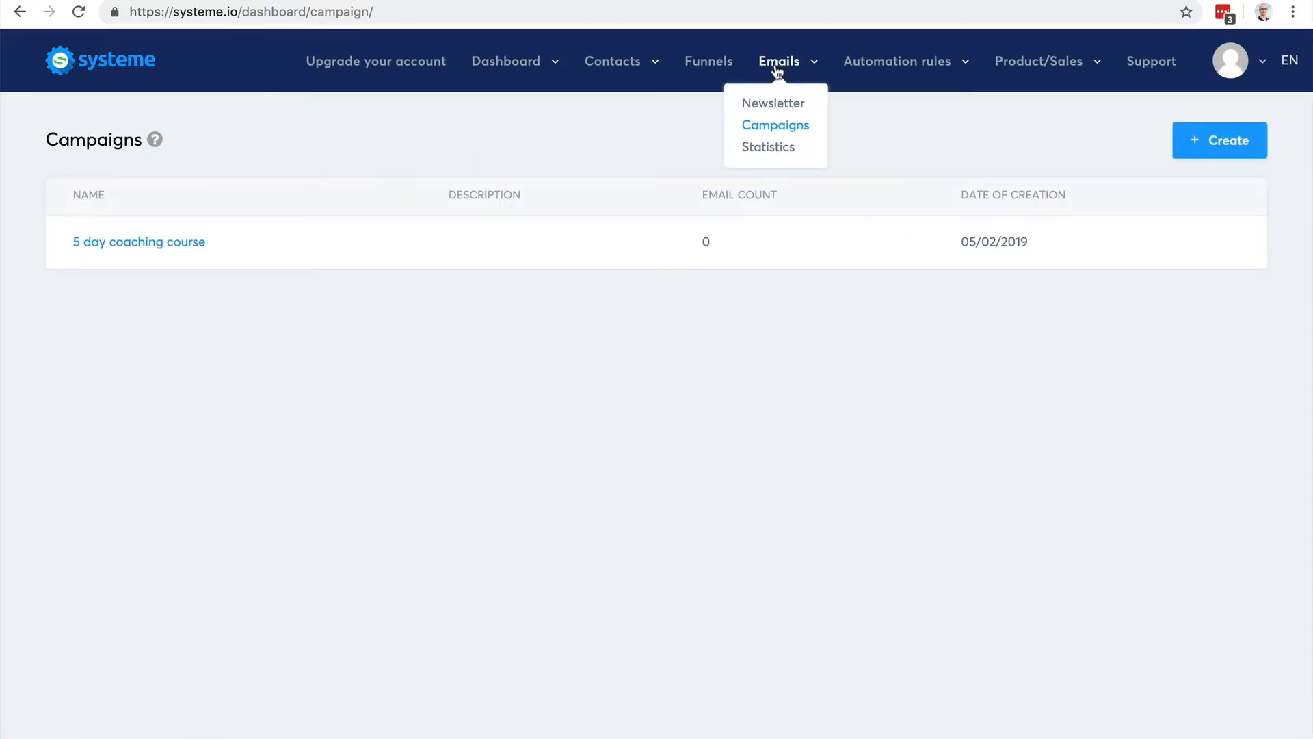
{"action": "left_click", "coordinate": [773, 149]}
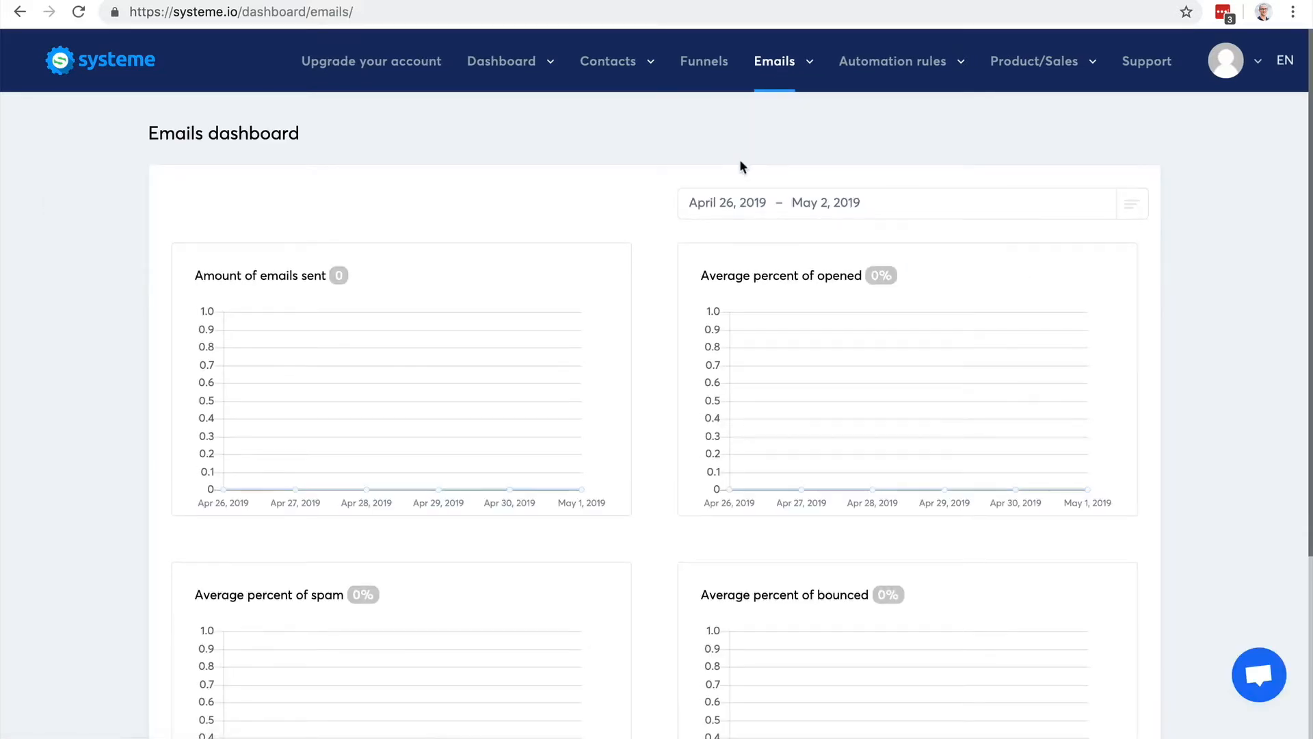
{"action": "scroll", "coordinate": [1108, 287], "scroll_direction": "down", "scroll_amount": 3}
{"action": "scroll", "coordinate": [1120, 284], "scroll_direction": "up", "scroll_amount": 4}
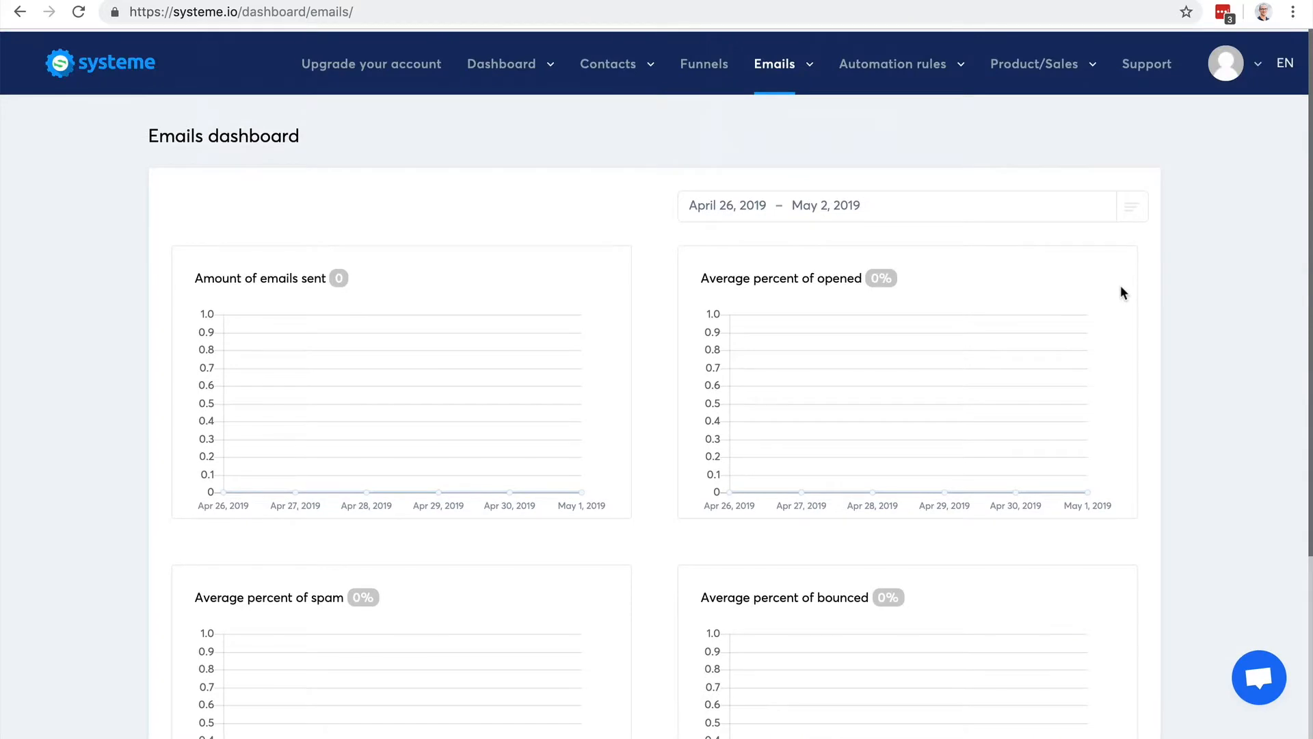
{"action": "scroll", "coordinate": [1120, 285], "scroll_direction": "down", "scroll_amount": 1}
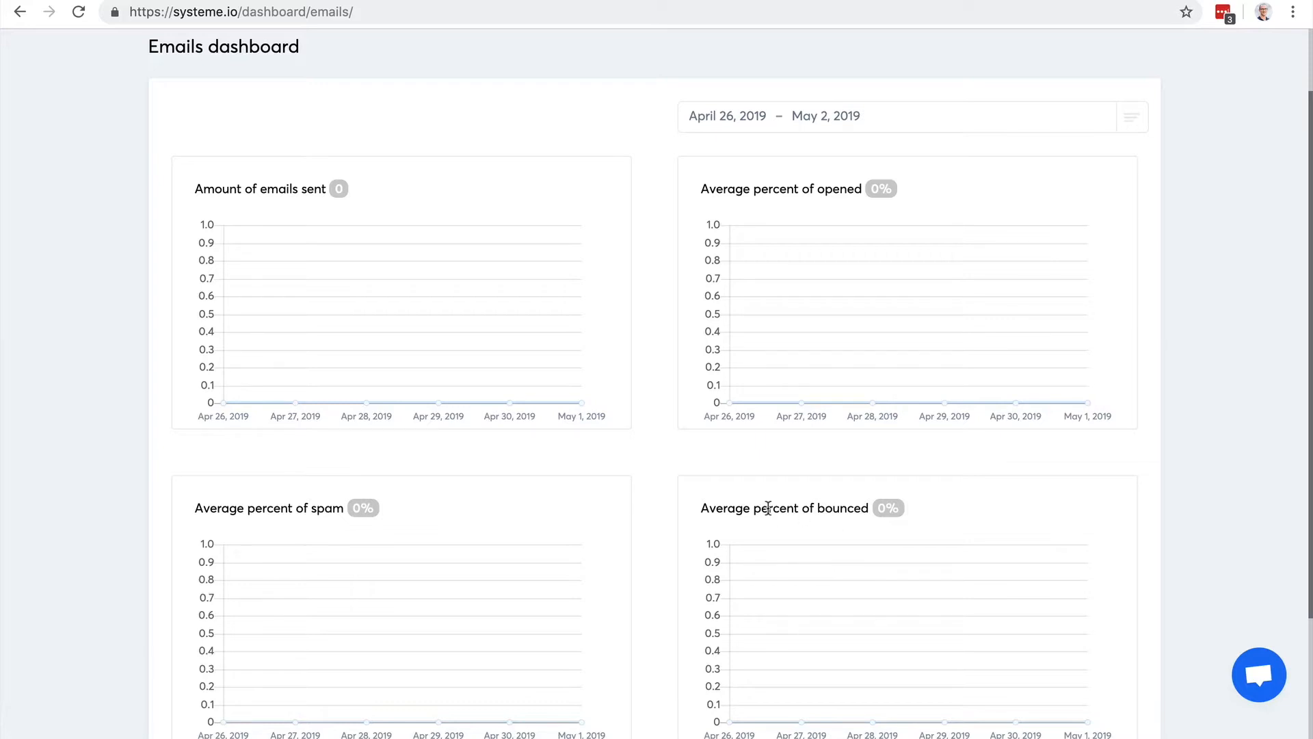
{"action": "scroll", "coordinate": [1094, 498], "scroll_direction": "up", "scroll_amount": 3}
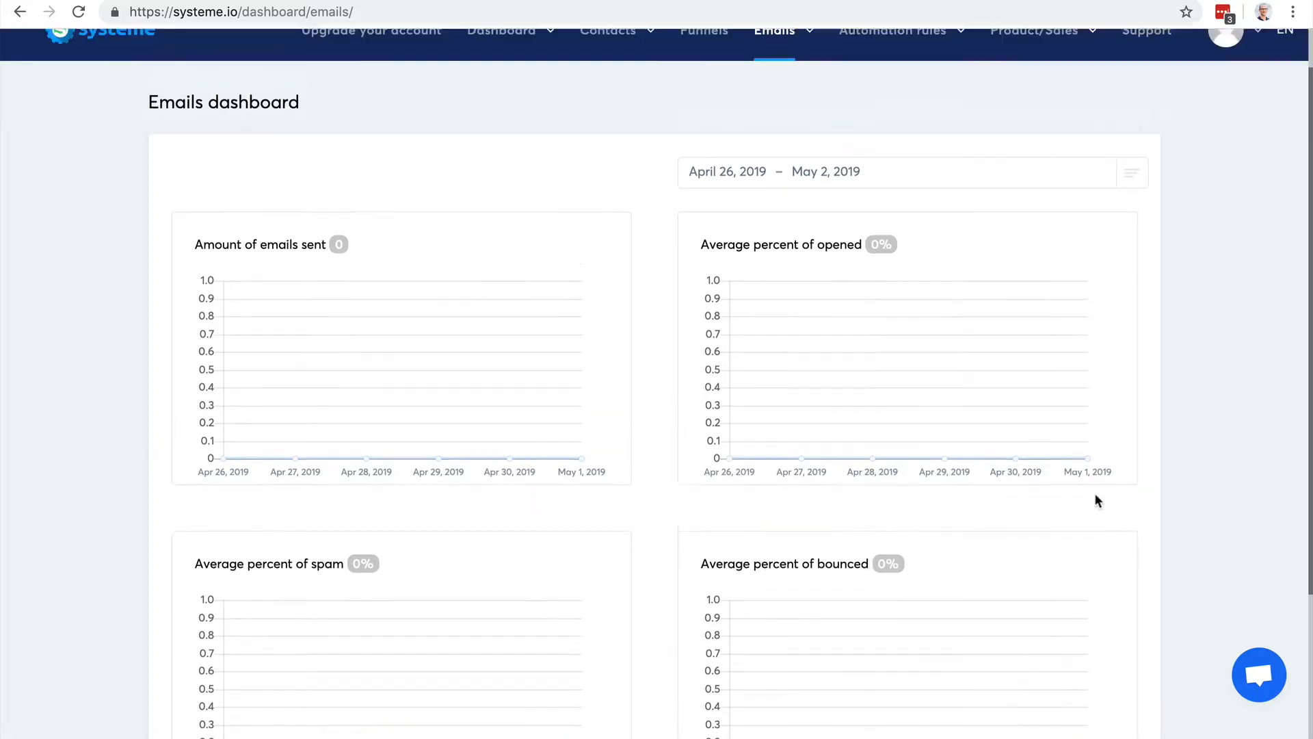
{"action": "scroll", "coordinate": [1095, 498], "scroll_direction": "down", "scroll_amount": 5}
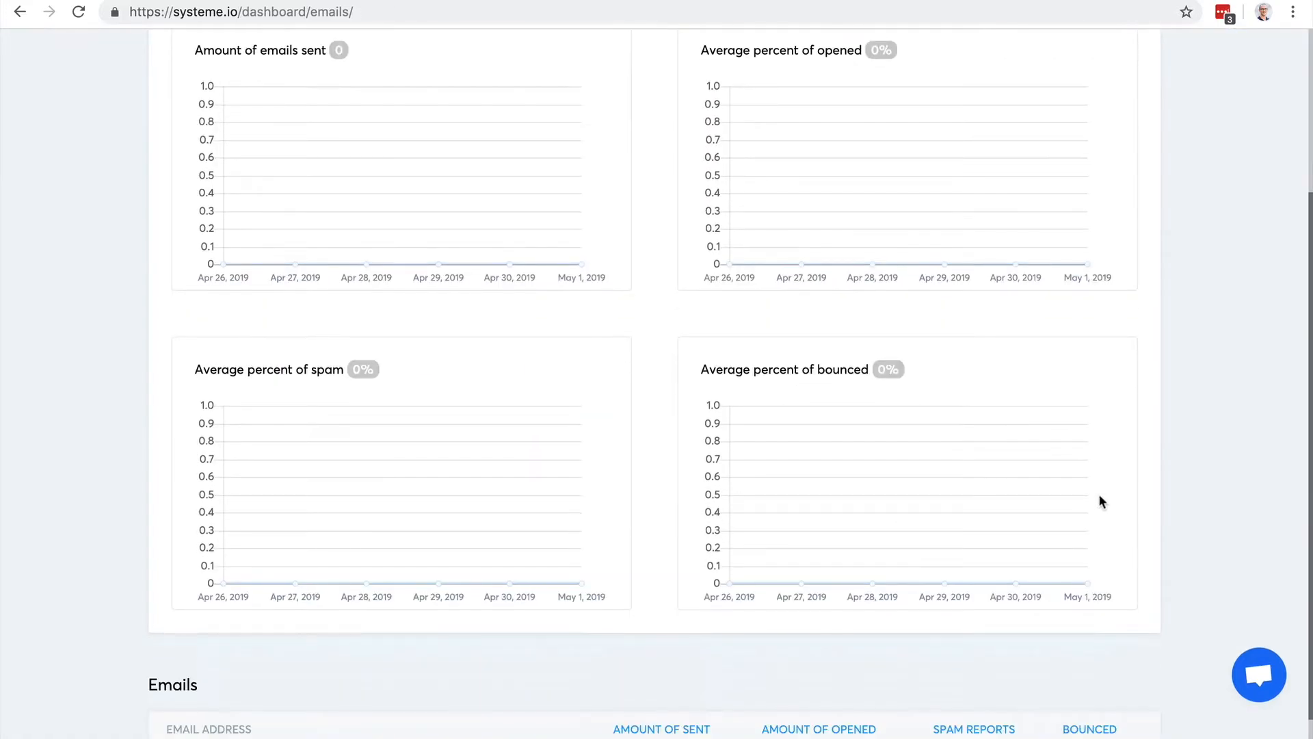
{"action": "scroll", "coordinate": [1101, 502], "scroll_direction": "up", "scroll_amount": 5}
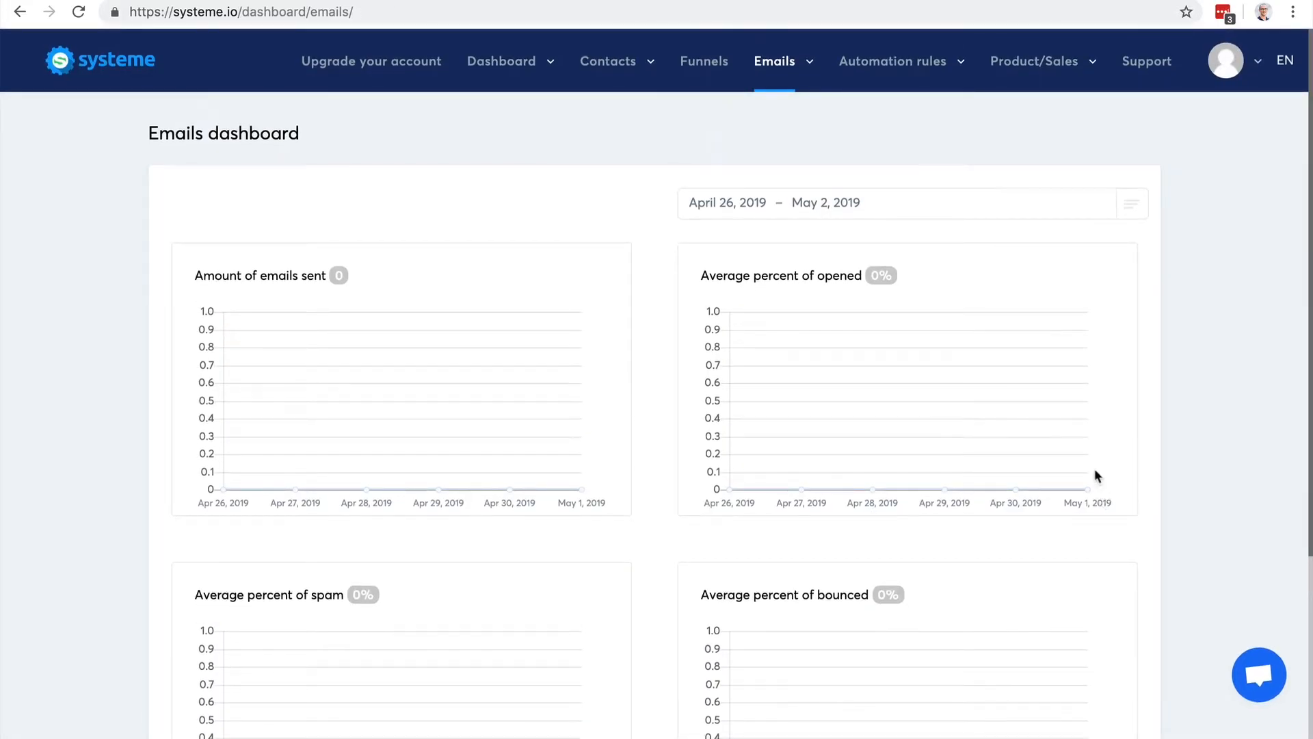
{"action": "mouse_move", "coordinate": [740, 74]}
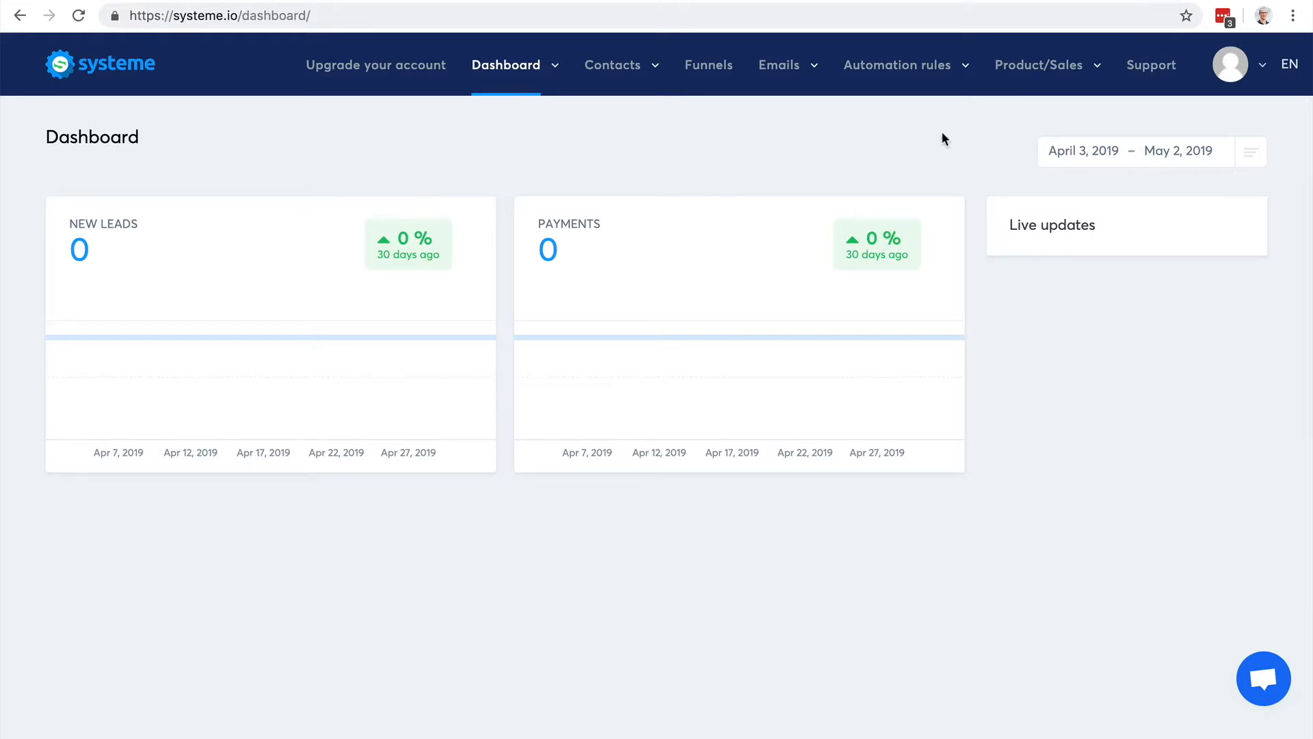
Step: Open the automation rules list and filter it by the "Tag added" trigger with the tag Blog-leads
{"action": "mouse_move", "coordinate": [915, 73]}
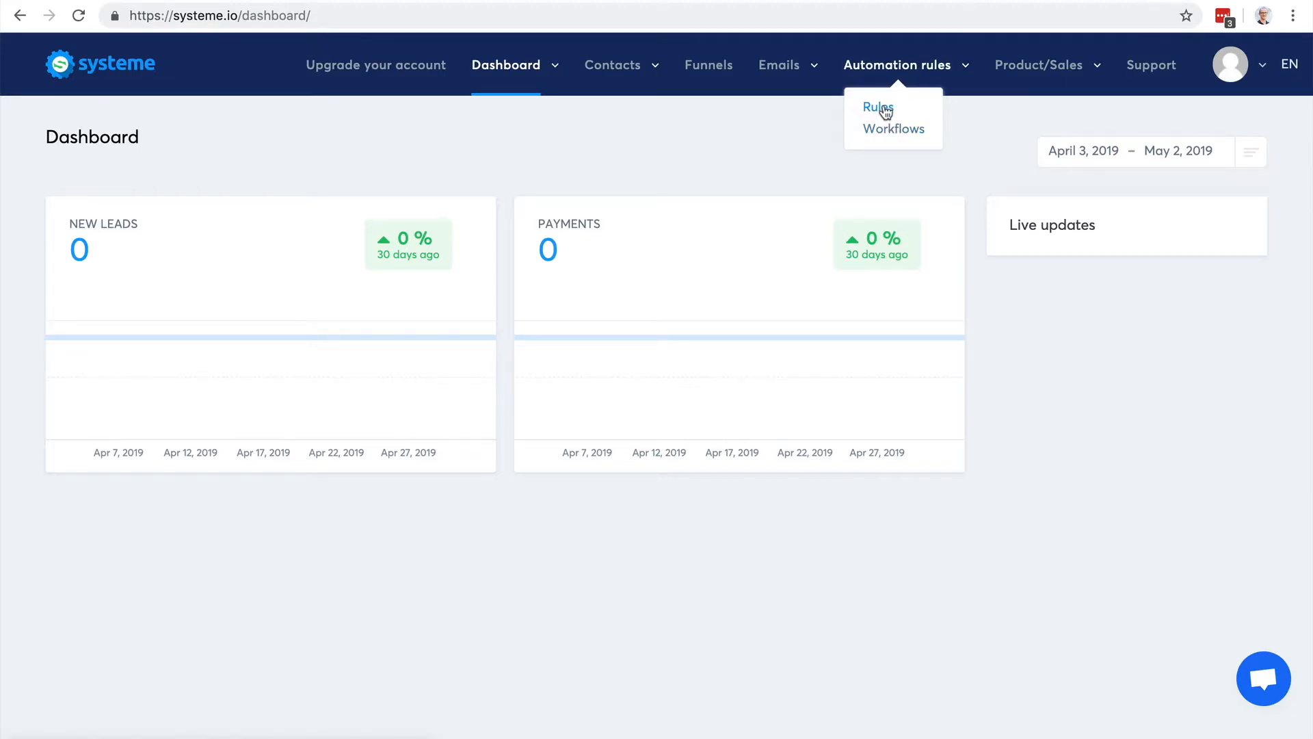
{"action": "left_click", "coordinate": [884, 110]}
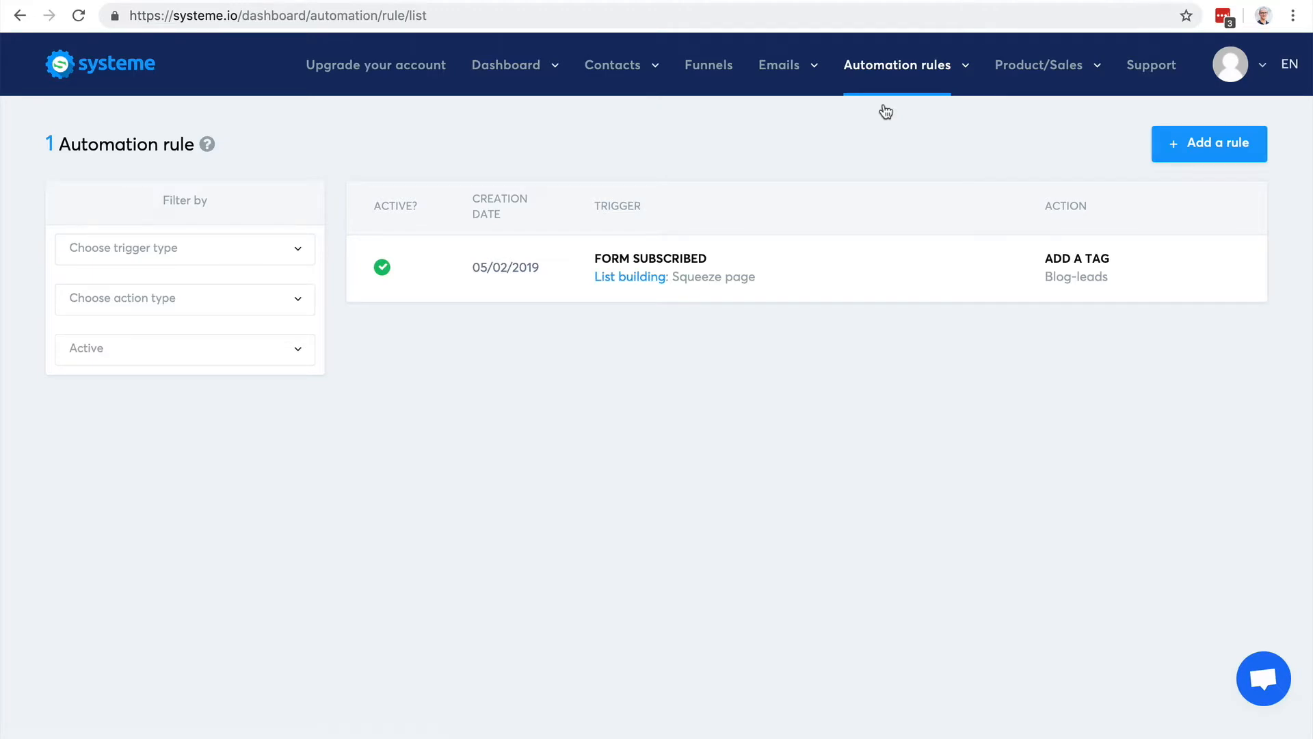
{"action": "left_click", "coordinate": [216, 254]}
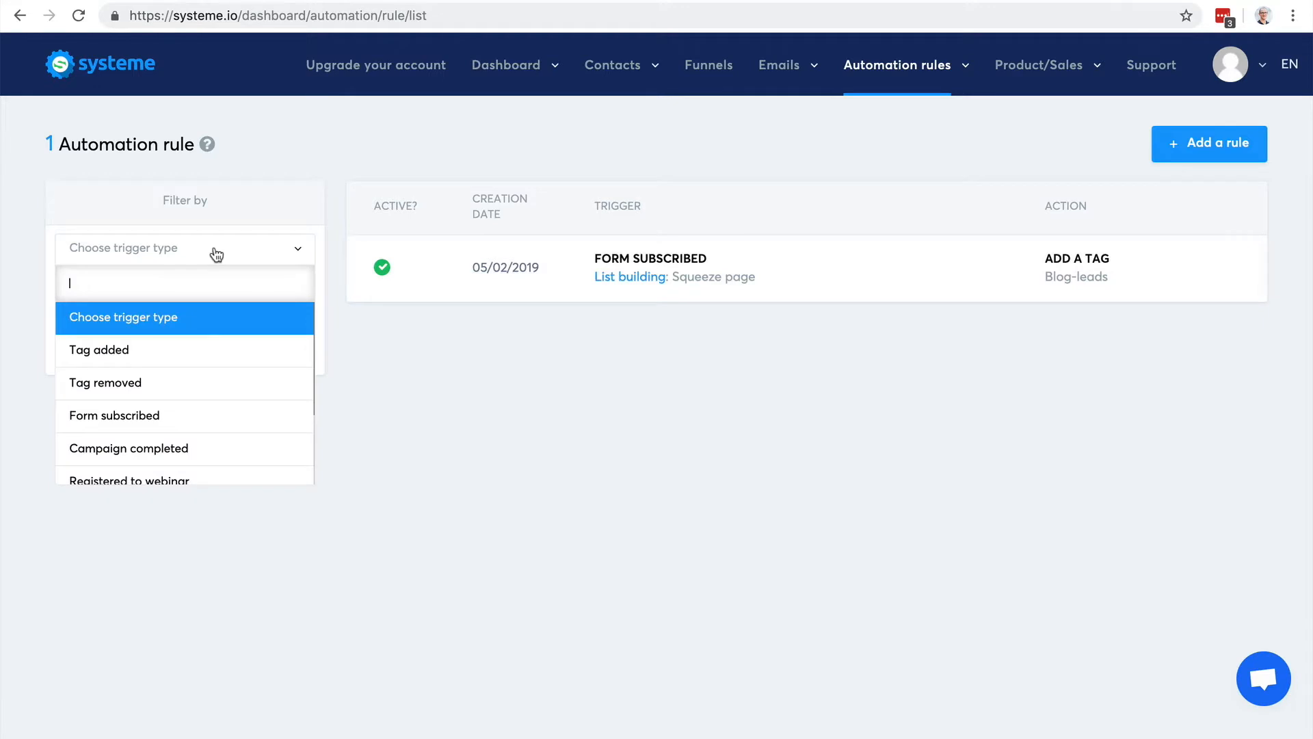
{"action": "left_click", "coordinate": [207, 349]}
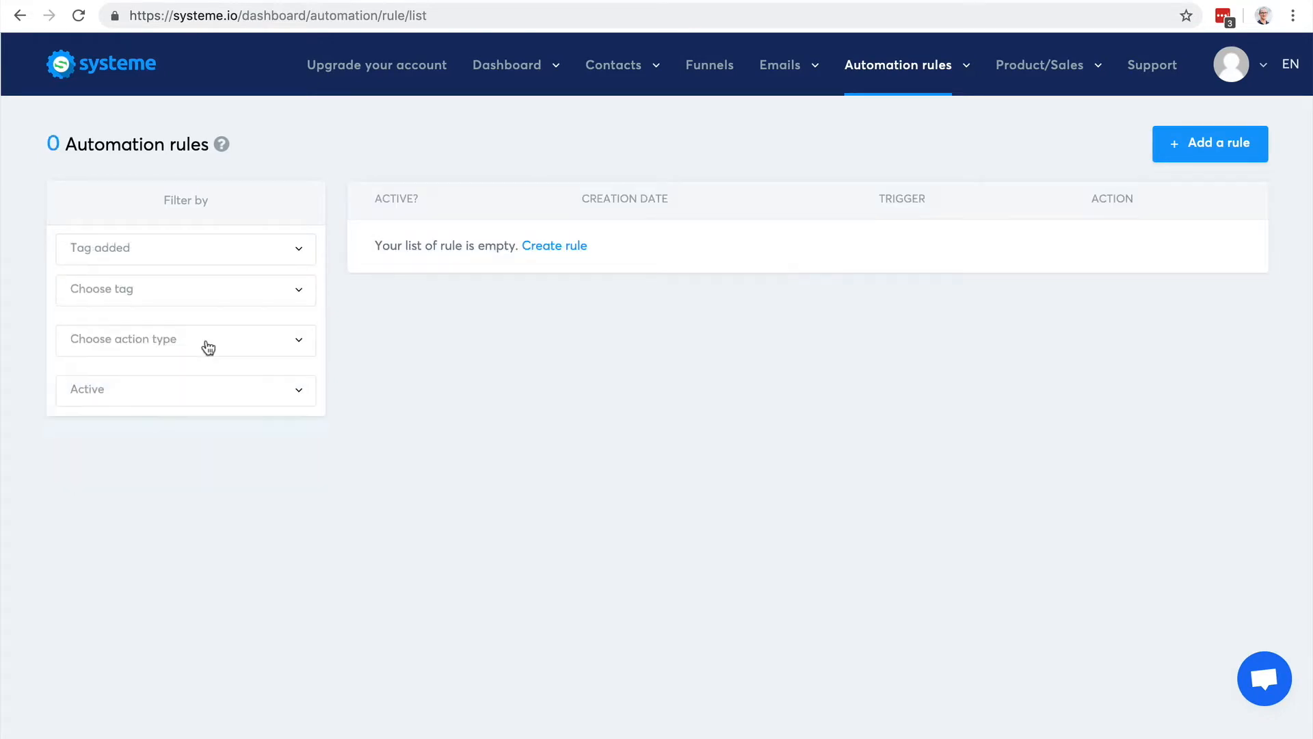
{"action": "left_click", "coordinate": [182, 296]}
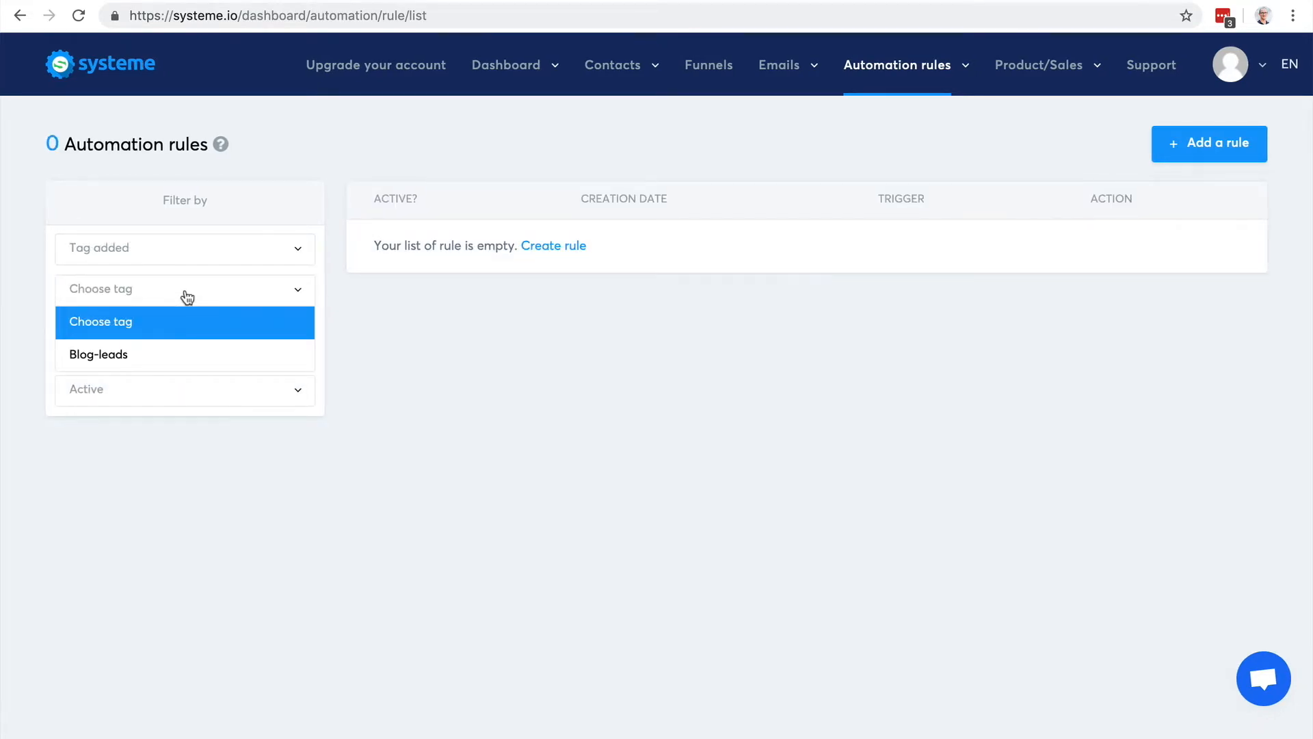
{"action": "left_click", "coordinate": [156, 350]}
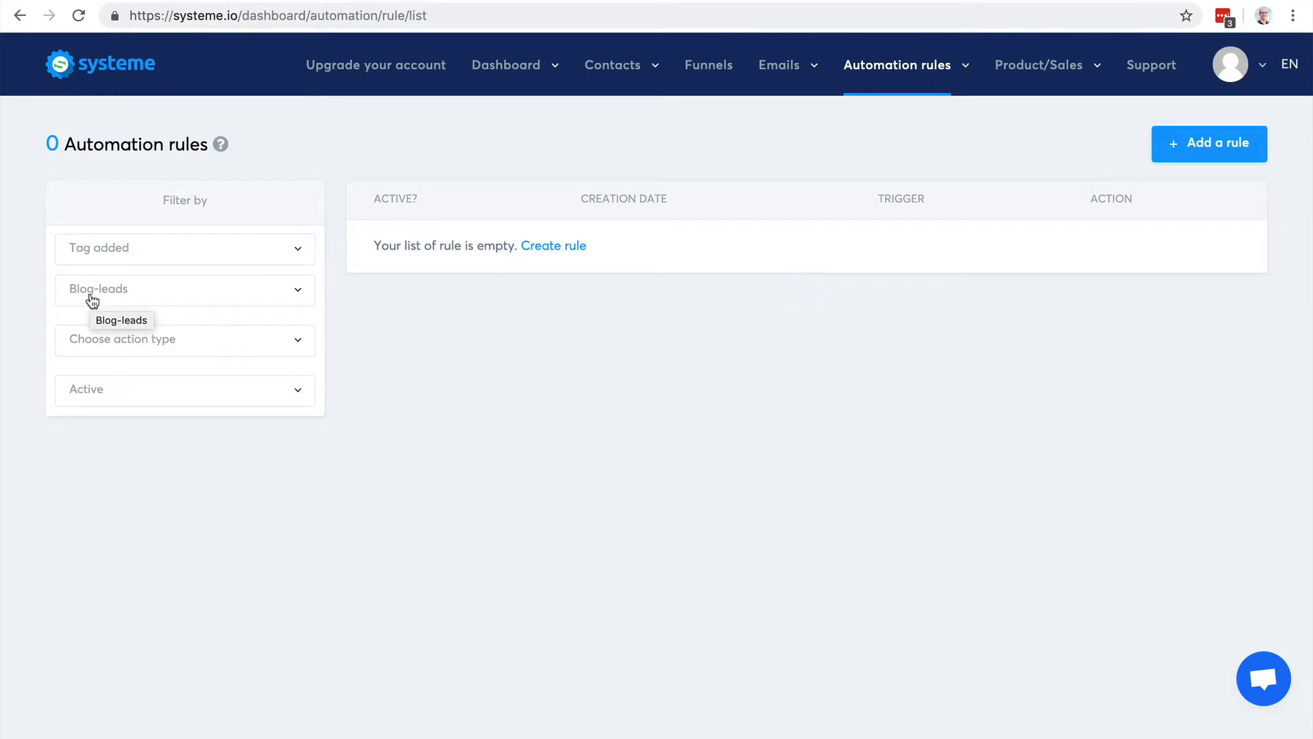
Step: Clear the trigger filter and filter the active rules by the "Add a tag" action with the tag Blog-leads
{"action": "left_click", "coordinate": [153, 254]}
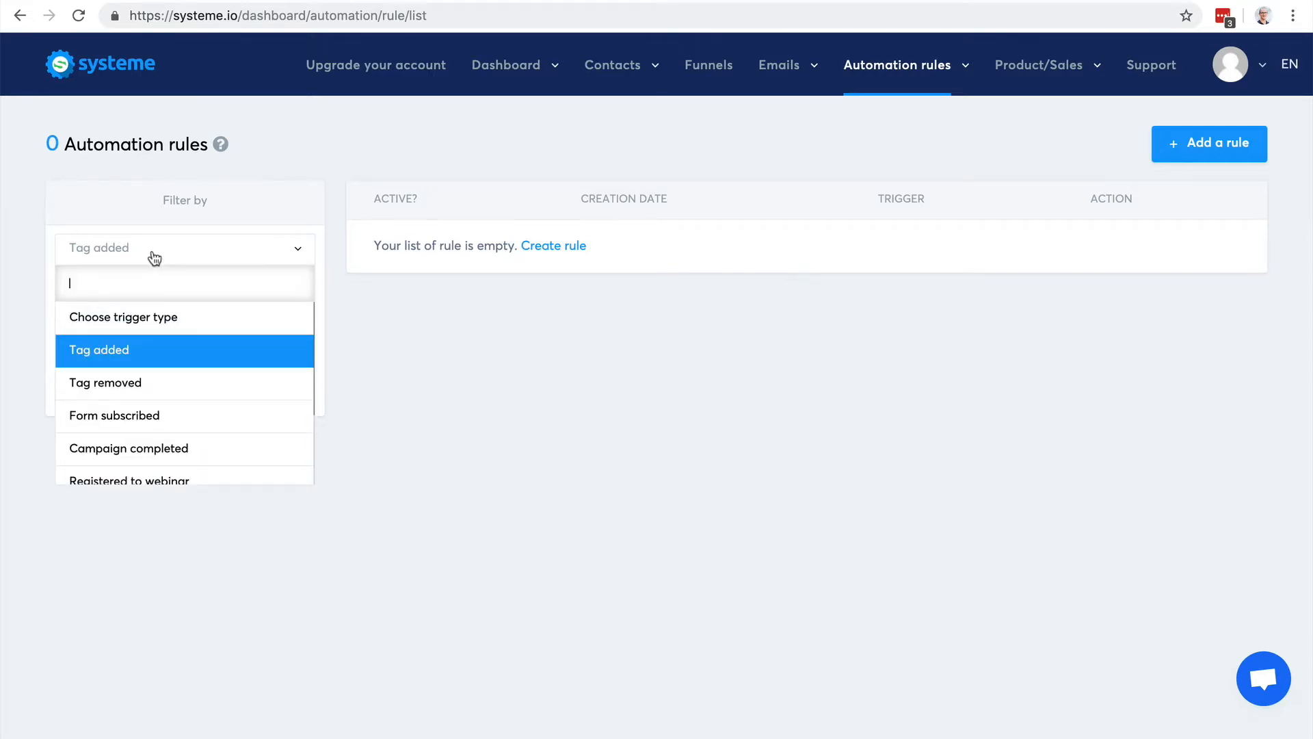
{"action": "left_click", "coordinate": [152, 316]}
{"action": "left_click", "coordinate": [158, 304]}
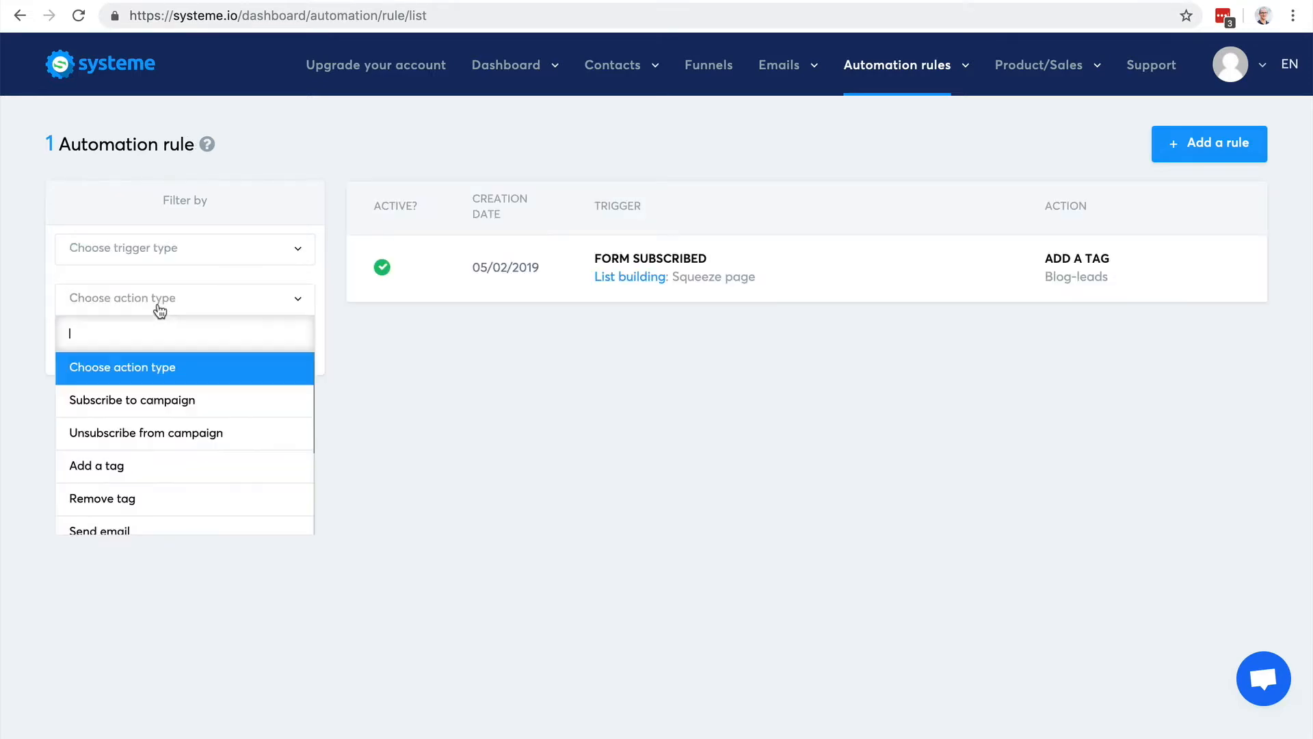
{"action": "left_click", "coordinate": [170, 466]}
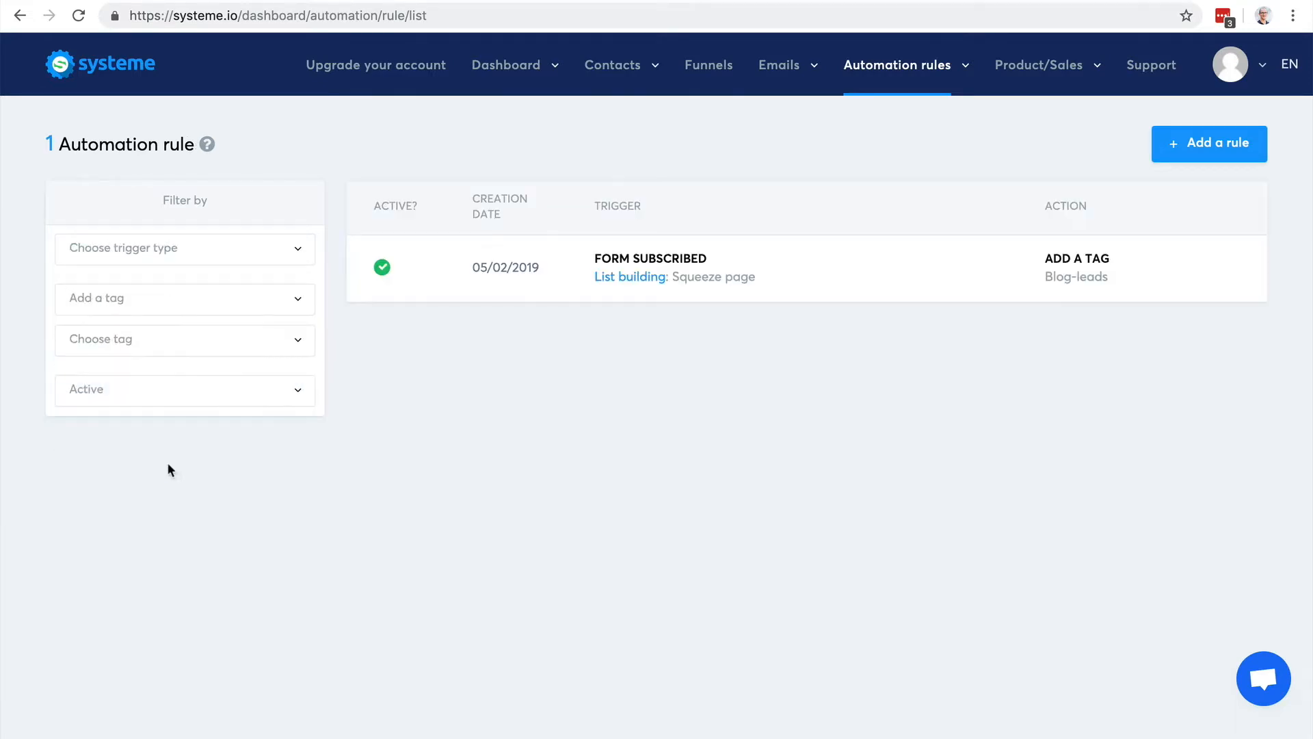
{"action": "left_click", "coordinate": [164, 395]}
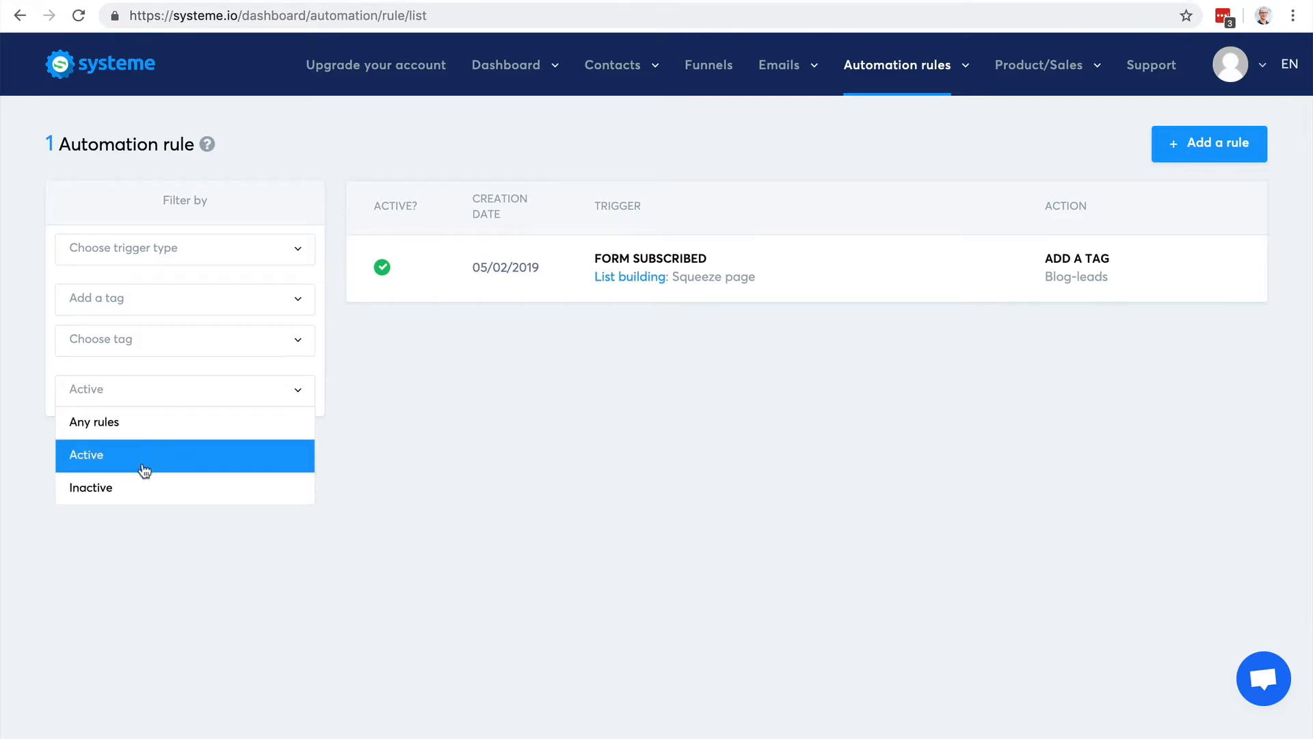
{"action": "left_click", "coordinate": [384, 455]}
{"action": "left_click", "coordinate": [184, 349]}
{"action": "left_click", "coordinate": [153, 404]}
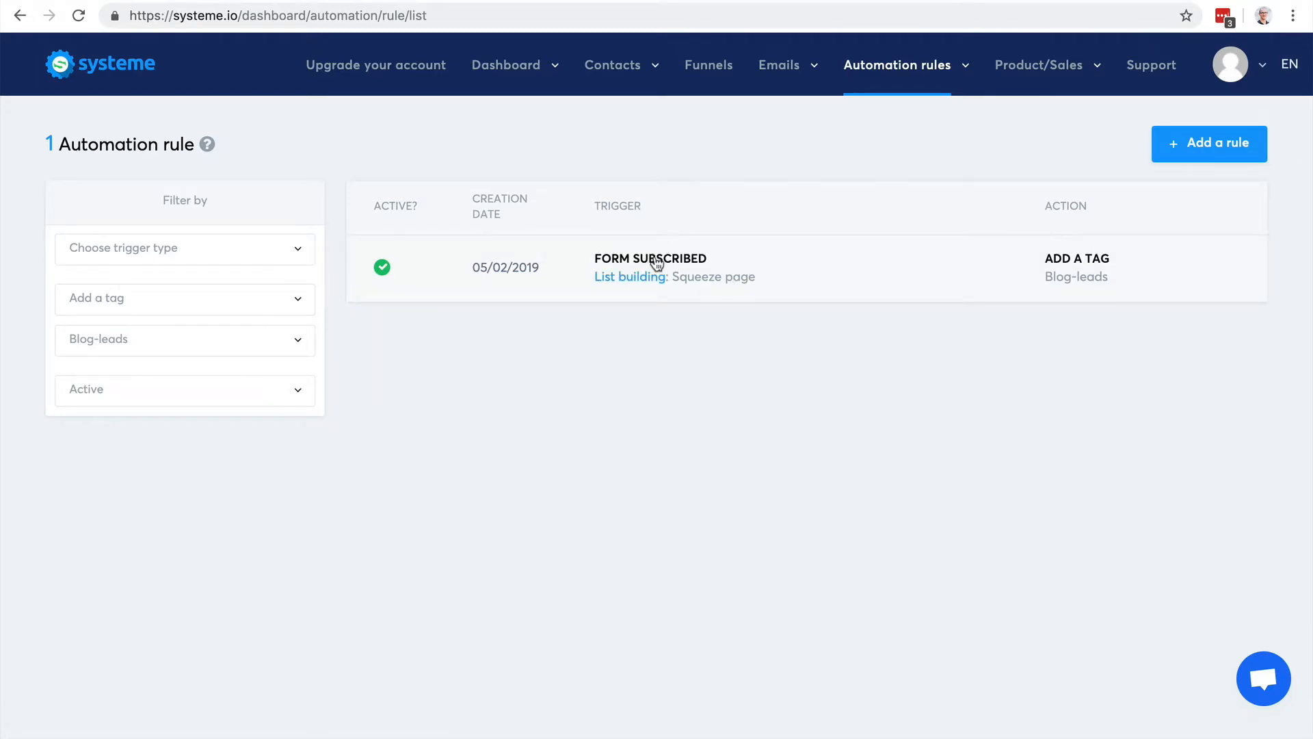
Step: Reset the action type filter of the automation rules list, leaving the trigger type unselected
{"action": "left_click", "coordinate": [287, 247]}
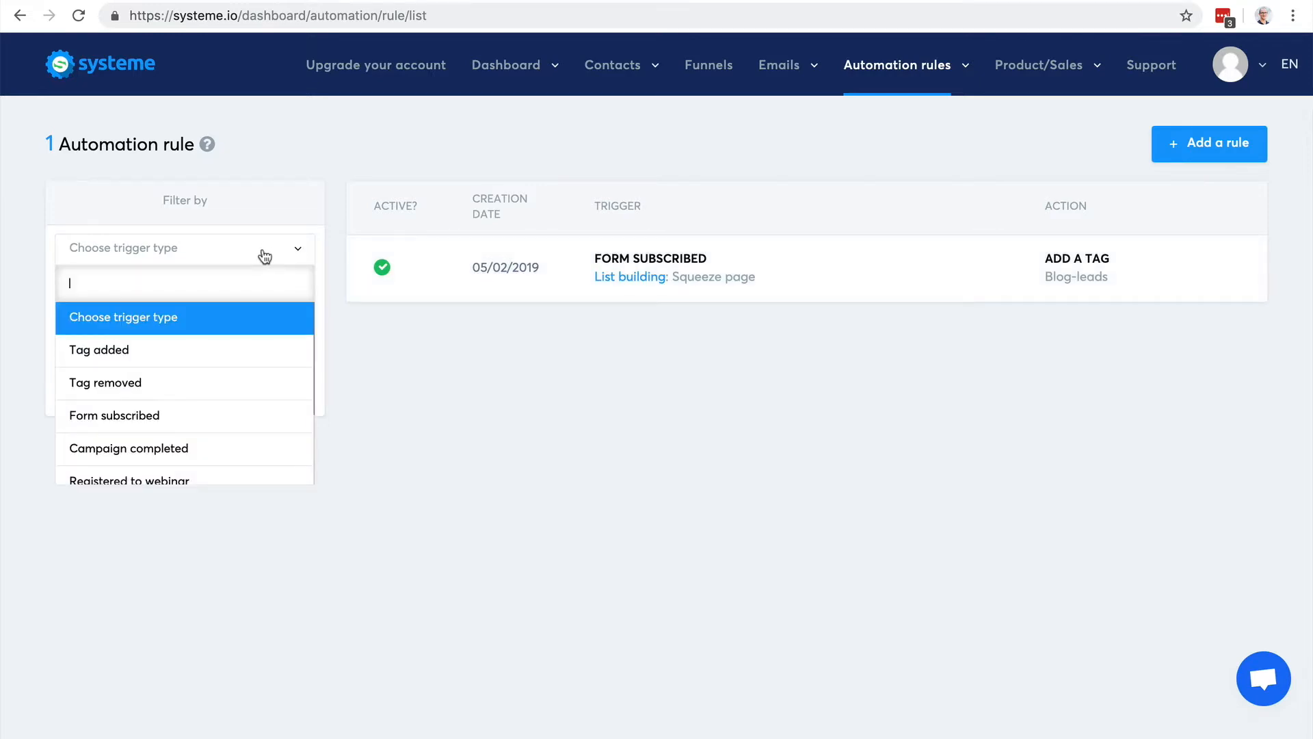
{"action": "left_click", "coordinate": [262, 253]}
{"action": "left_click", "coordinate": [220, 312]}
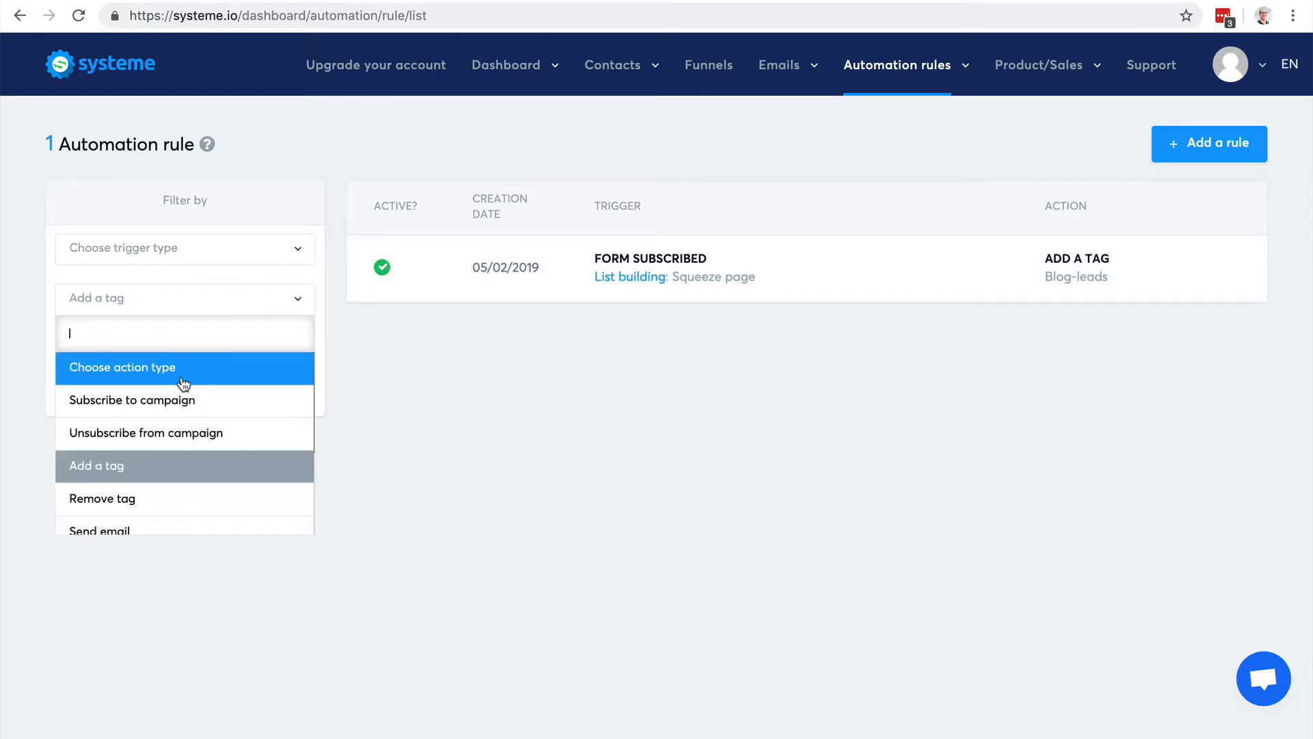
{"action": "left_click", "coordinate": [187, 373]}
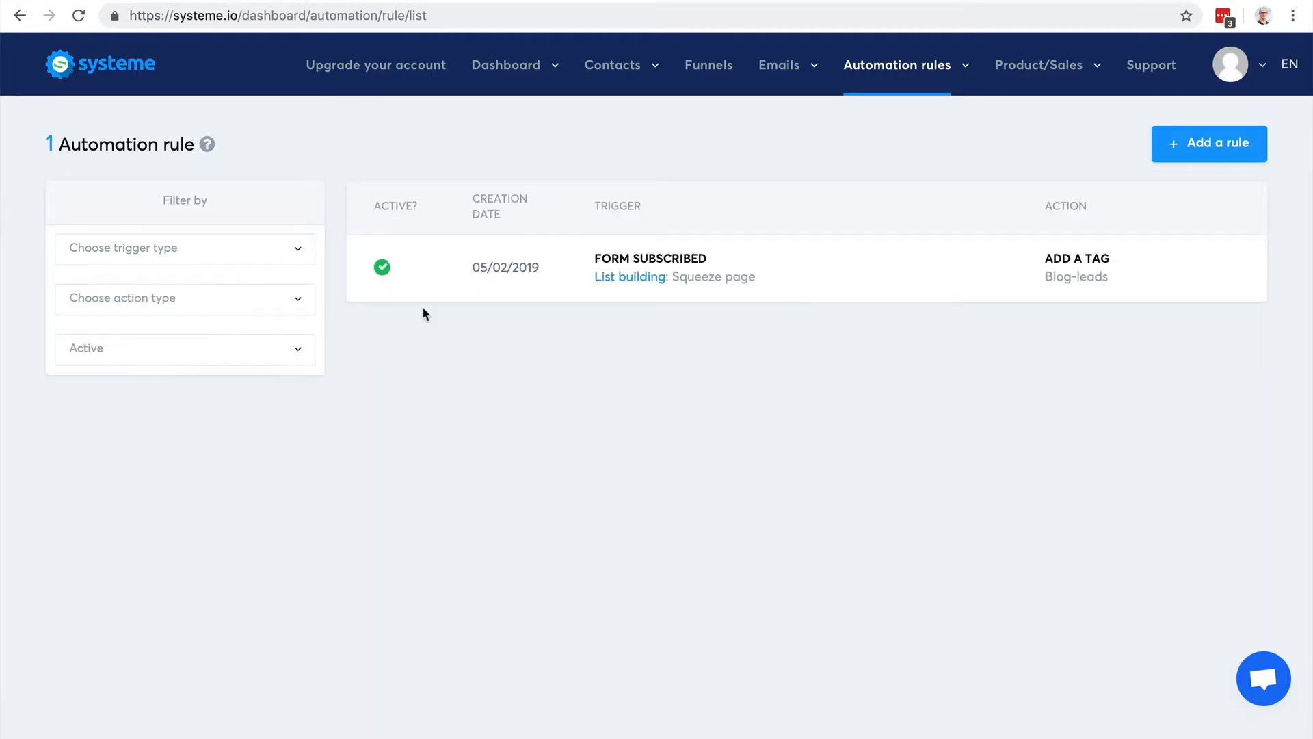
Step: Create an automation rule with a "New sale" trigger for the funnel step "Sales funnel: Order Form"
{"action": "left_click", "coordinate": [1199, 149]}
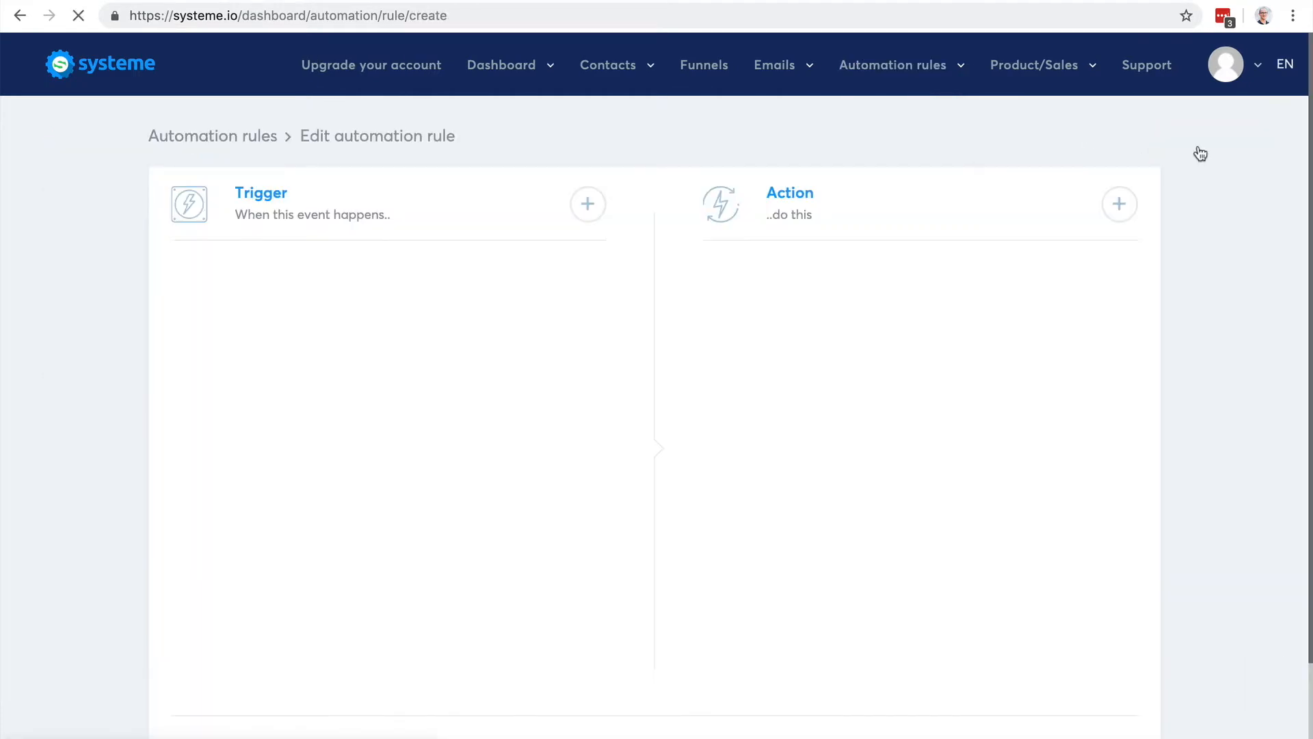
{"action": "left_click", "coordinate": [587, 205]}
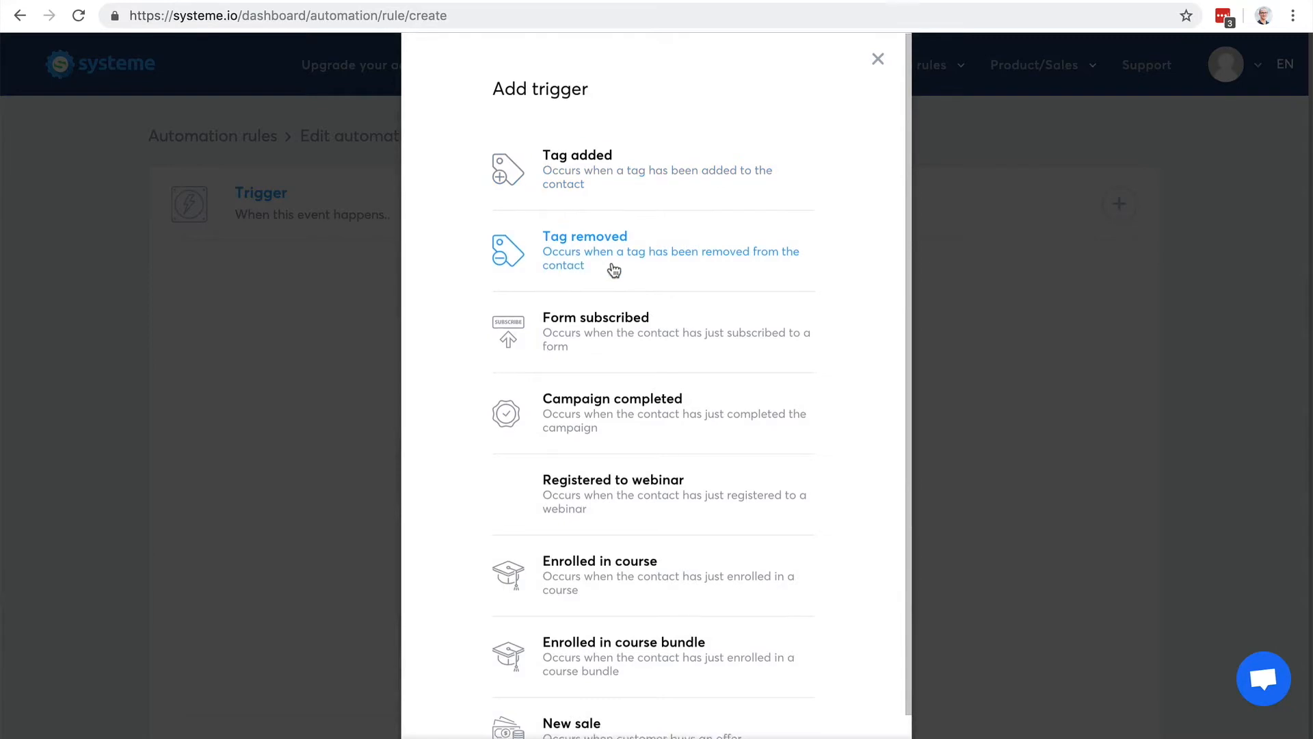
{"action": "scroll", "coordinate": [610, 267], "scroll_direction": "down", "scroll_amount": 1}
{"action": "scroll", "coordinate": [609, 266], "scroll_direction": "up", "scroll_amount": 1}
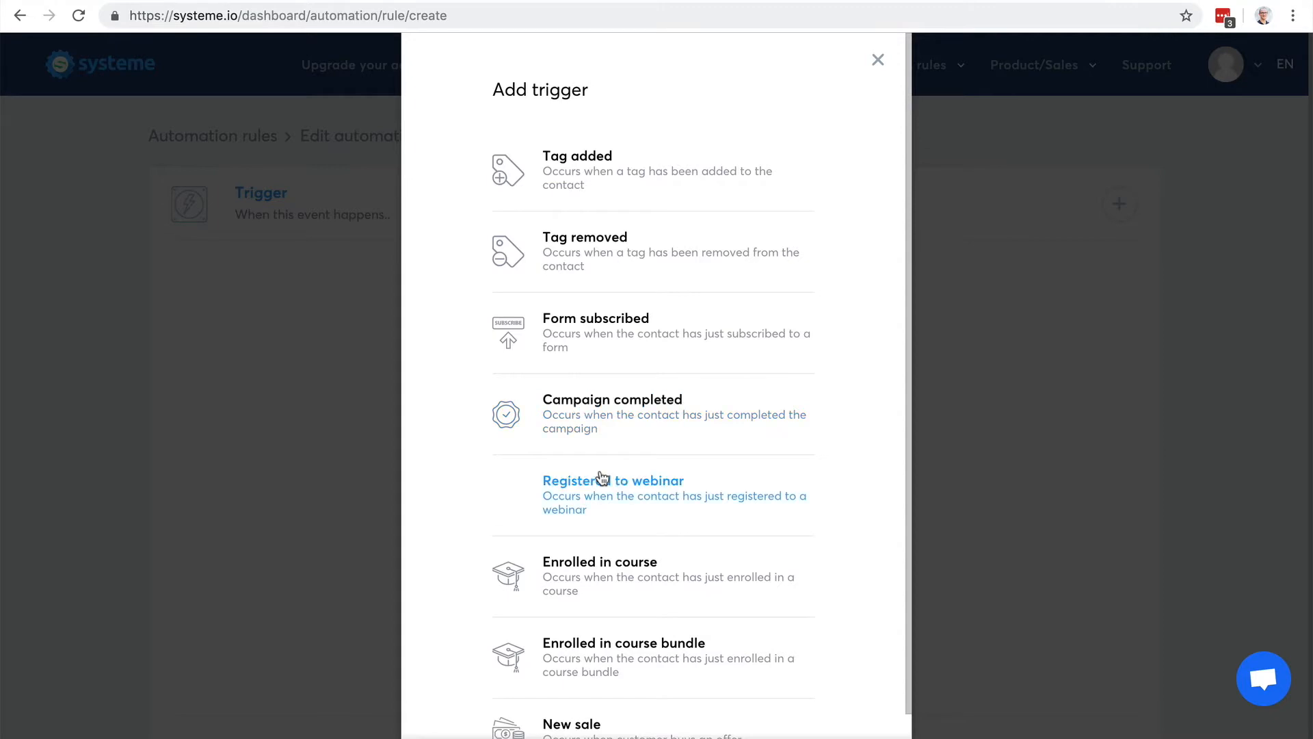
{"action": "scroll", "coordinate": [602, 498], "scroll_direction": "down", "scroll_amount": 1}
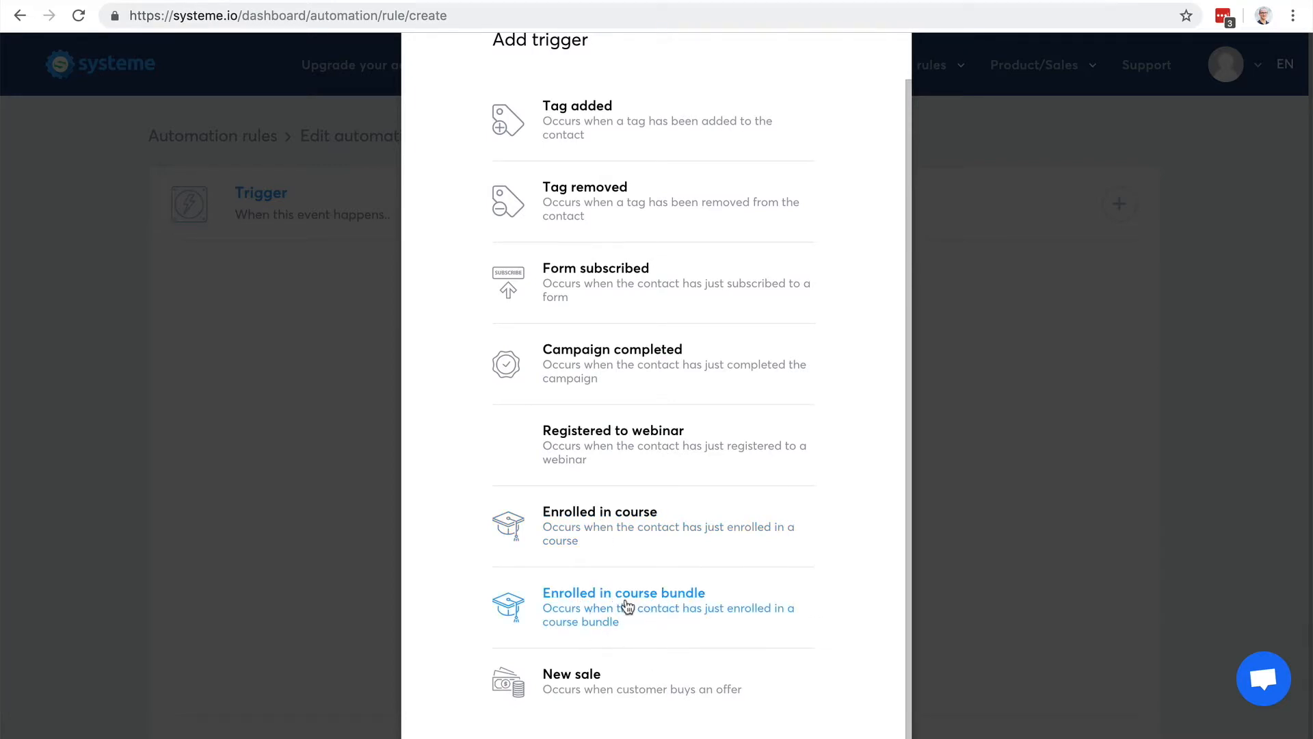
{"action": "left_click", "coordinate": [587, 676]}
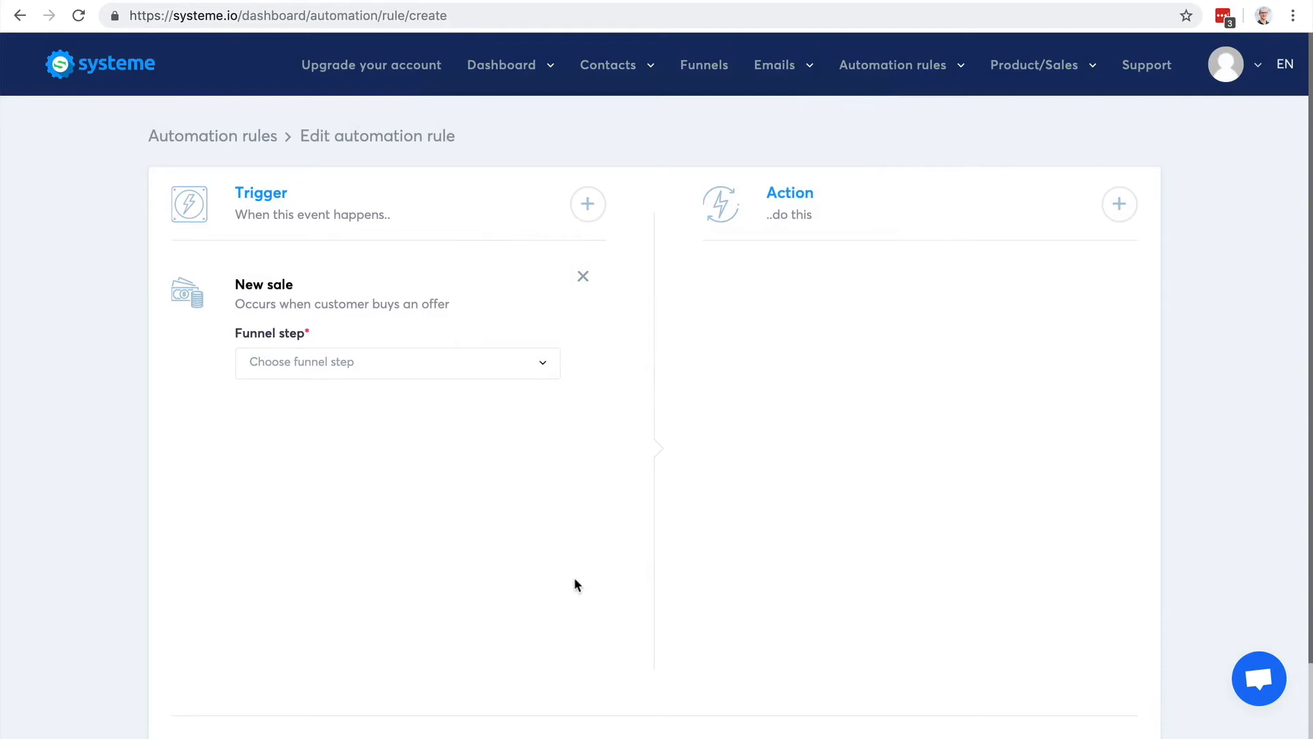
{"action": "left_click", "coordinate": [400, 364]}
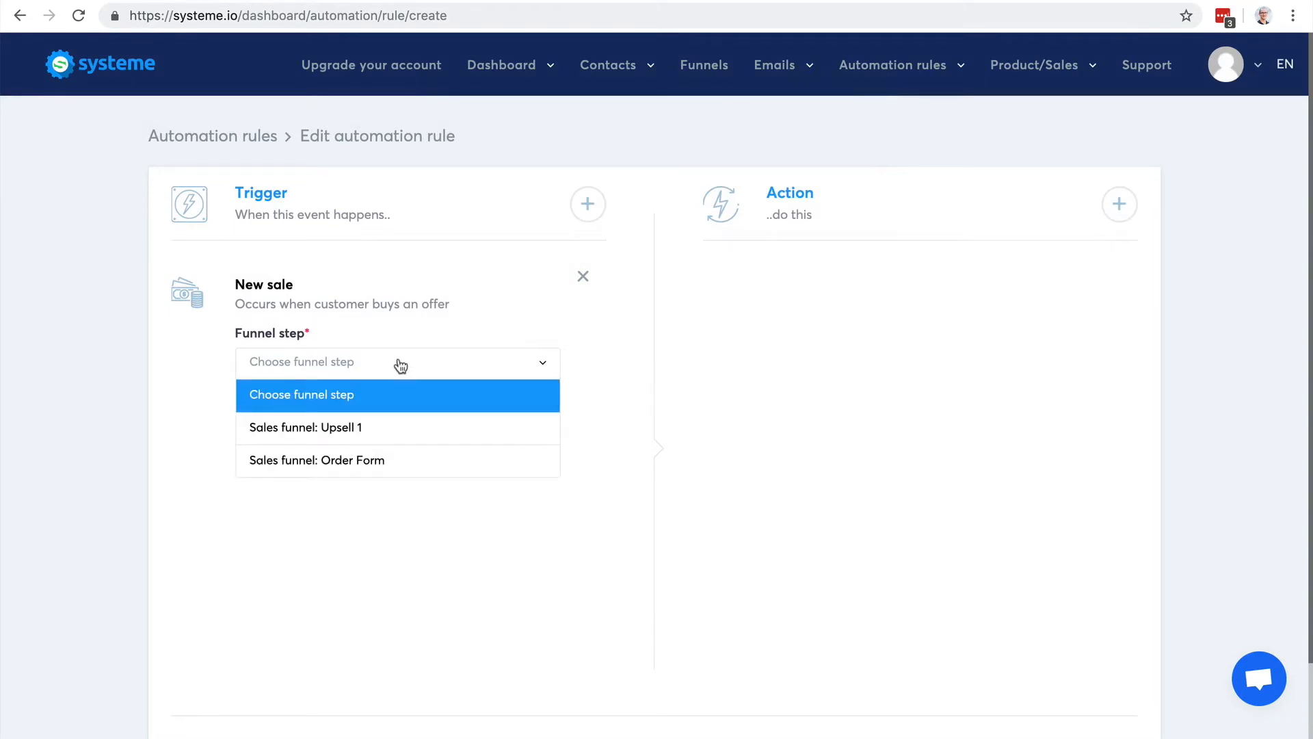
{"action": "left_click", "coordinate": [367, 462]}
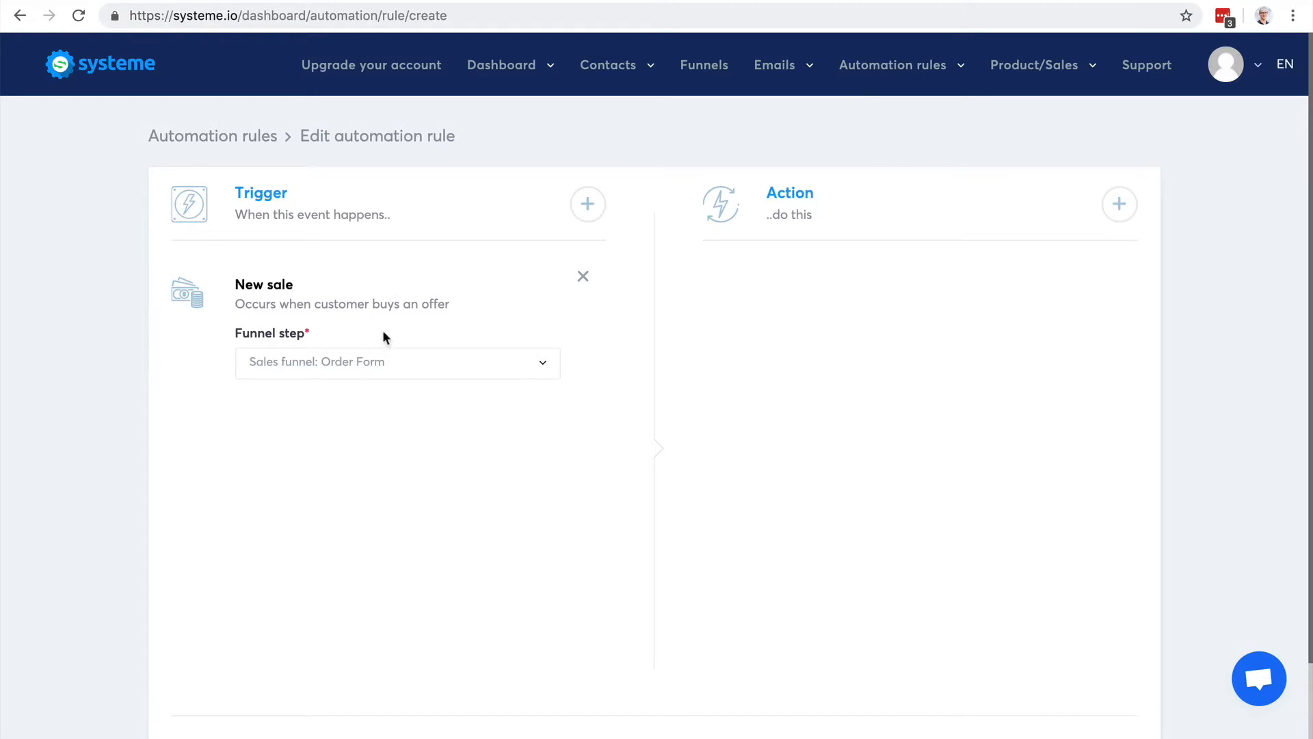
Step: Add a "Subscribe to campaign" action for the 5 day coaching course campaign and save the rule
{"action": "left_click", "coordinate": [1119, 204]}
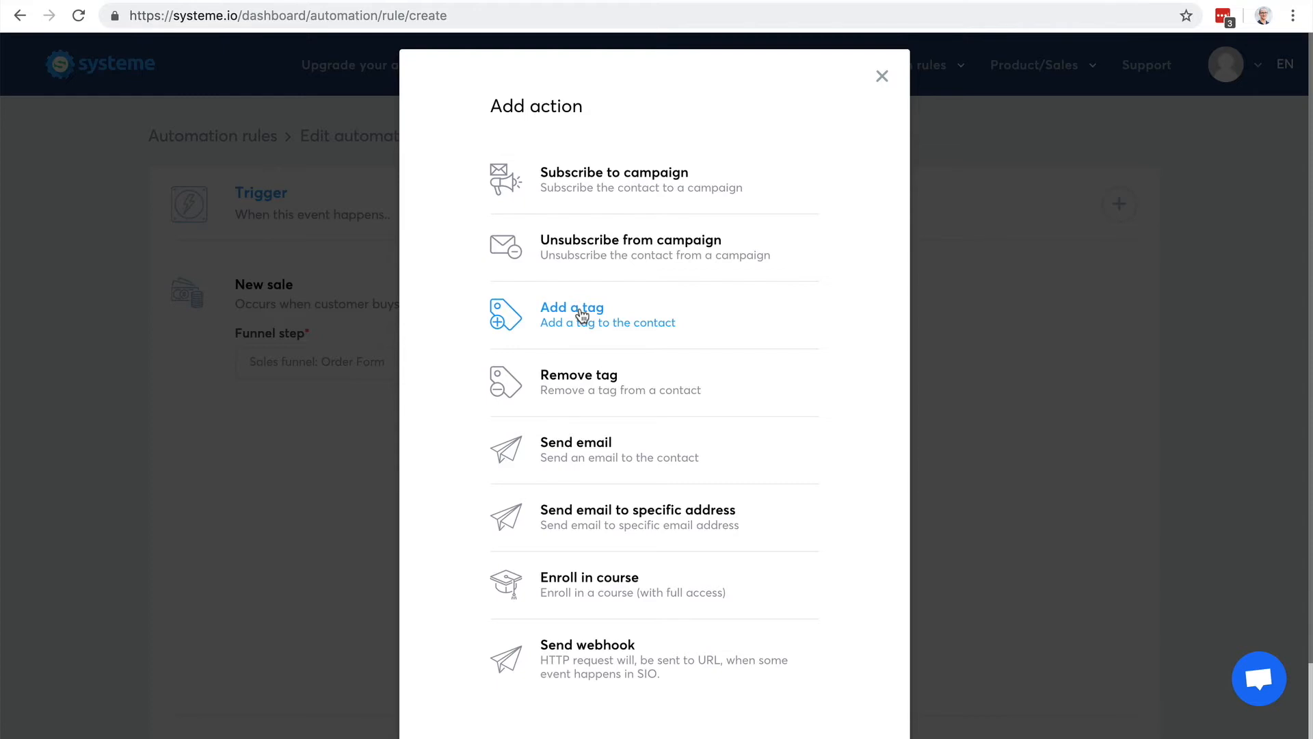
{"action": "left_click", "coordinate": [608, 195]}
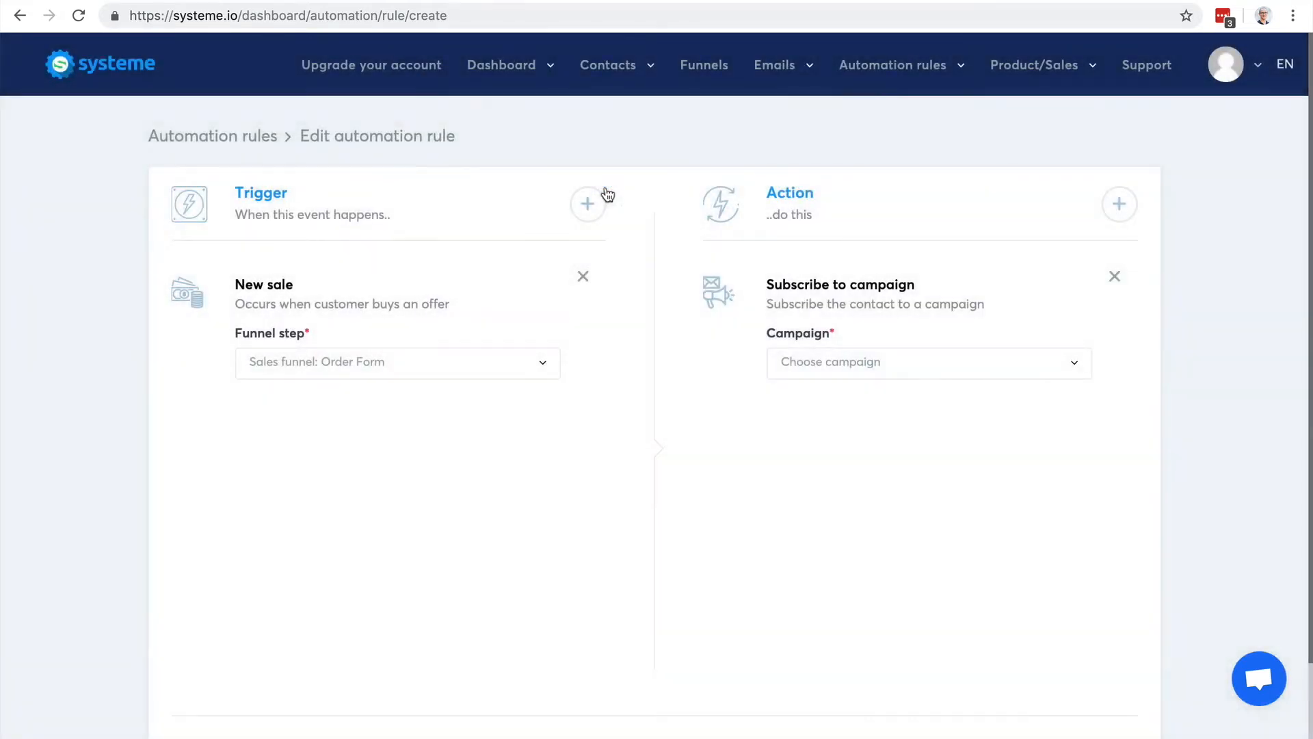
{"action": "left_click", "coordinate": [980, 366]}
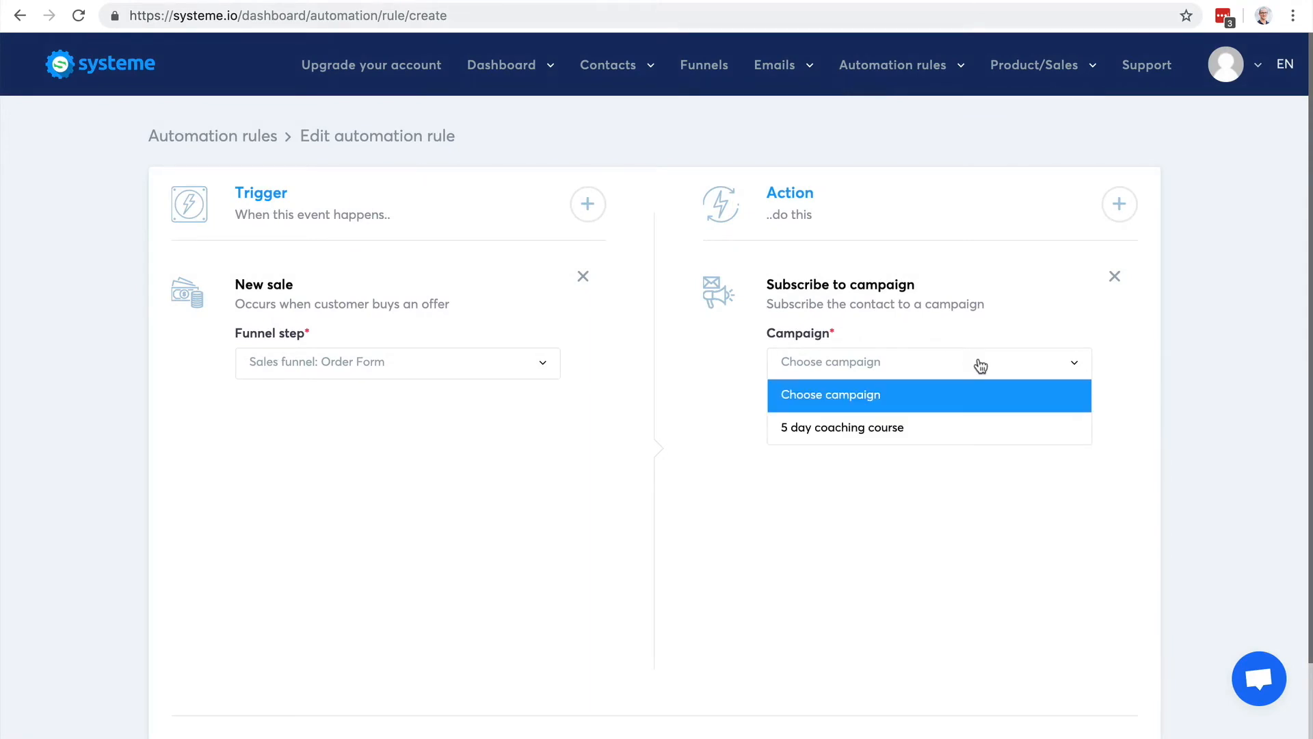
{"action": "left_click", "coordinate": [962, 418]}
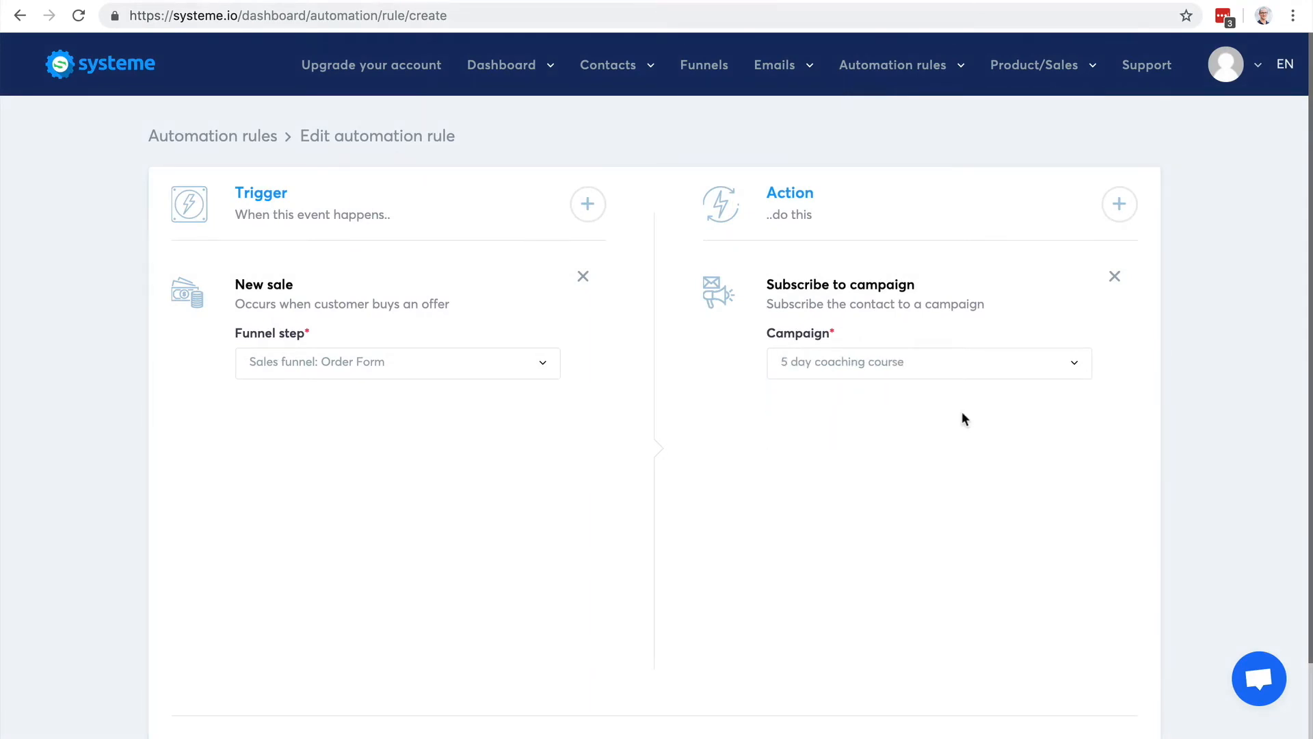
{"action": "scroll", "coordinate": [962, 418], "scroll_direction": "down", "scroll_amount": 2}
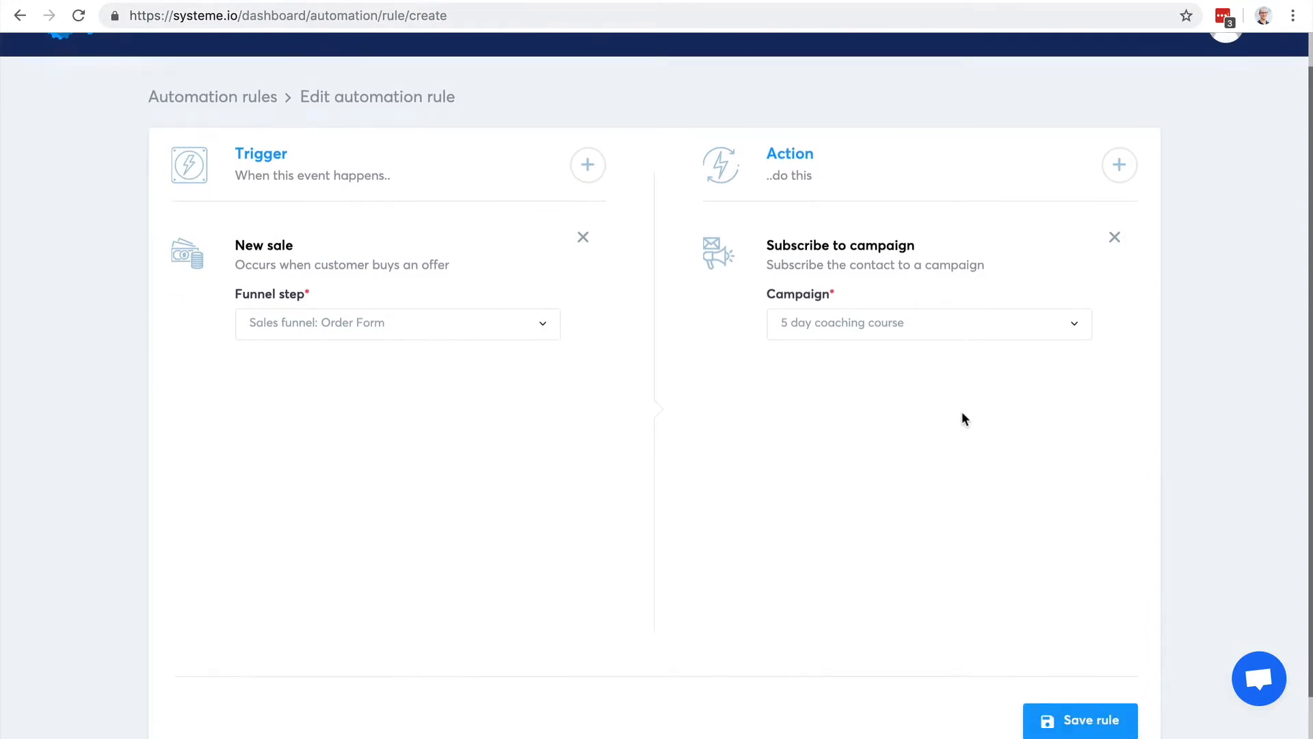
{"action": "left_click", "coordinate": [1073, 674]}
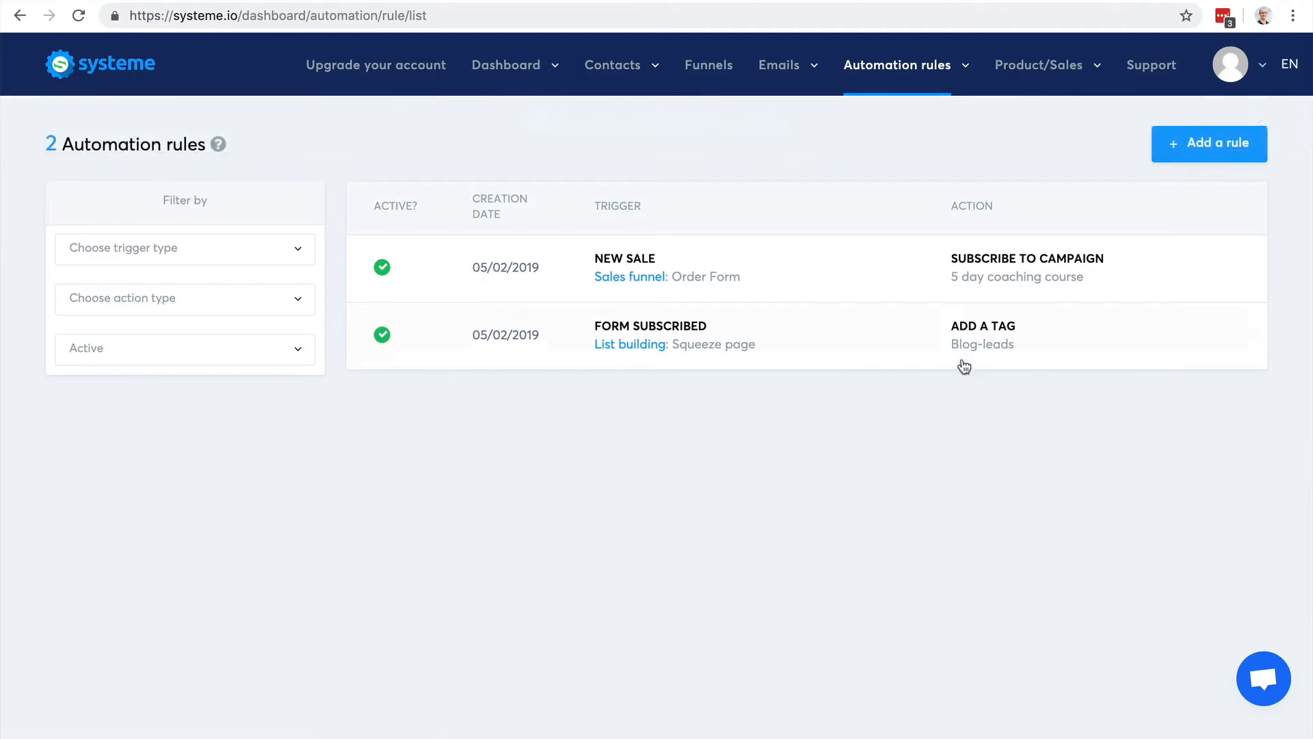
Step: Open the "New sale" automation rule, try adding a "Send email" action, and remove that action again
{"action": "left_click", "coordinate": [971, 289]}
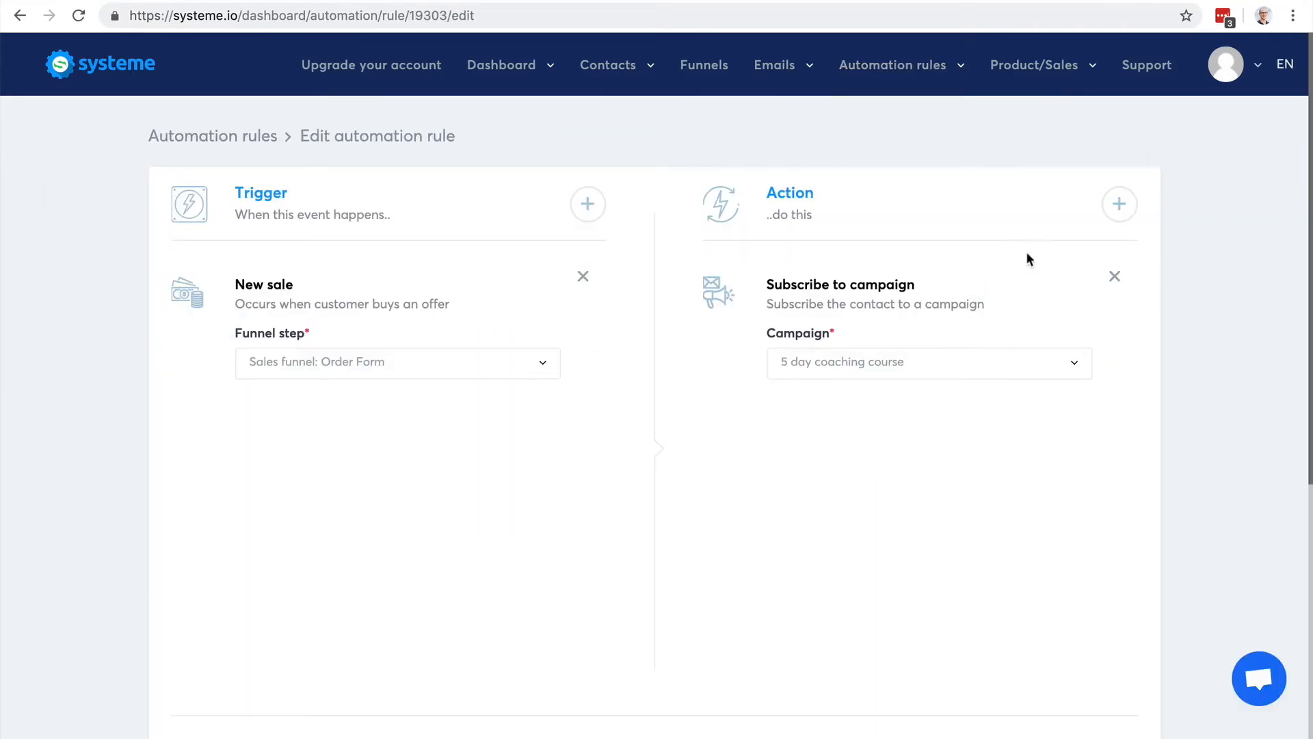
{"action": "left_click", "coordinate": [1120, 205]}
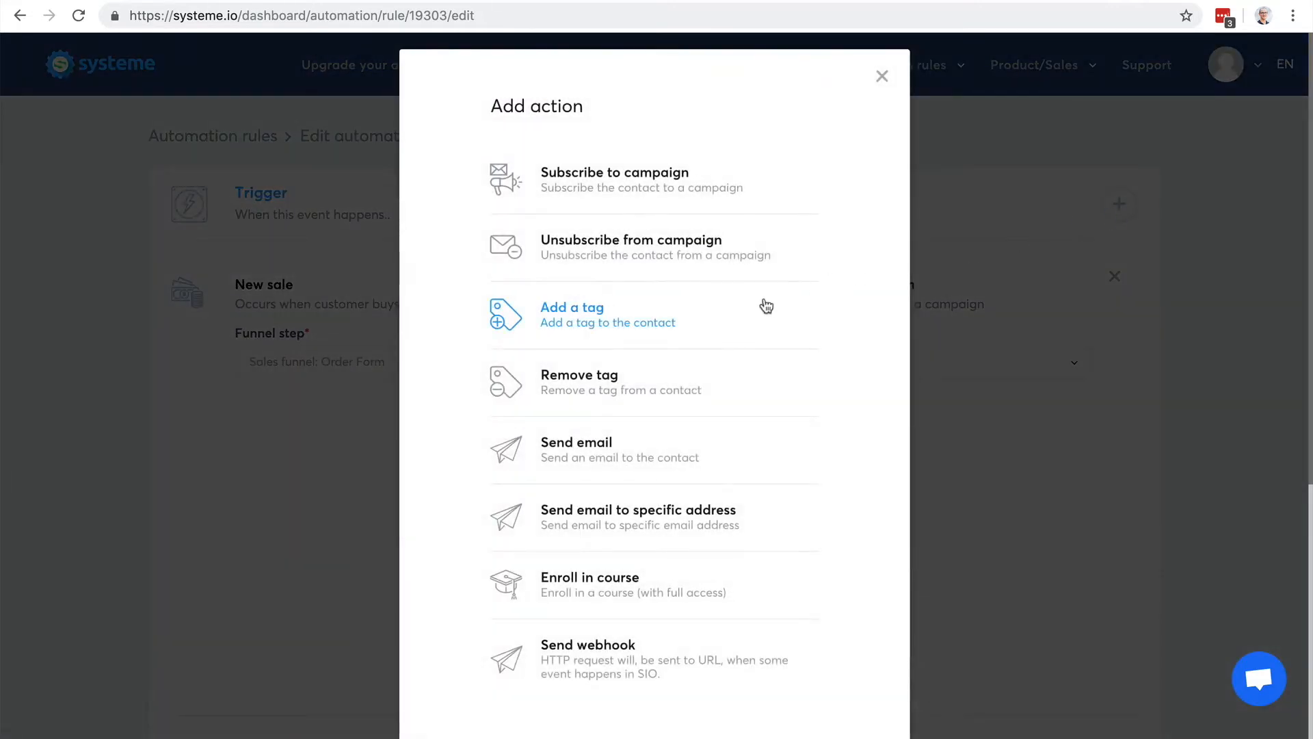
{"action": "left_click", "coordinate": [606, 444]}
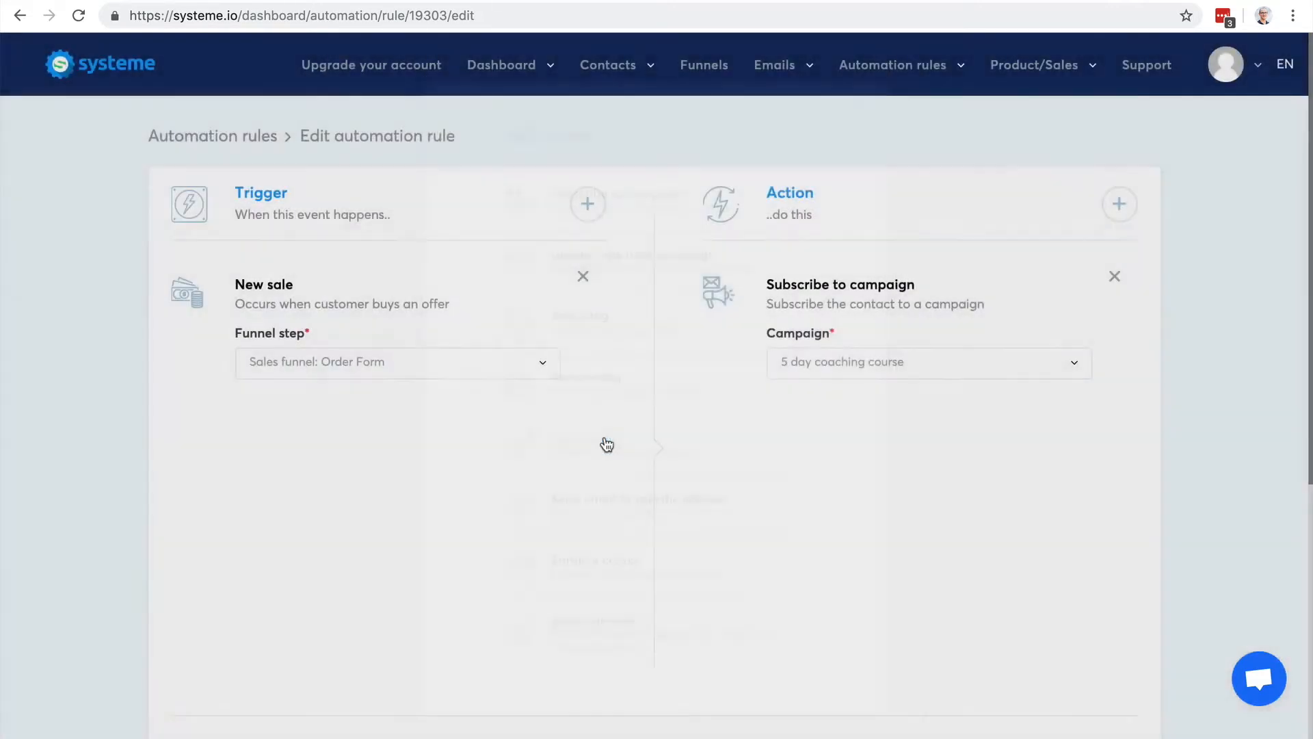
{"action": "left_click", "coordinate": [974, 371]}
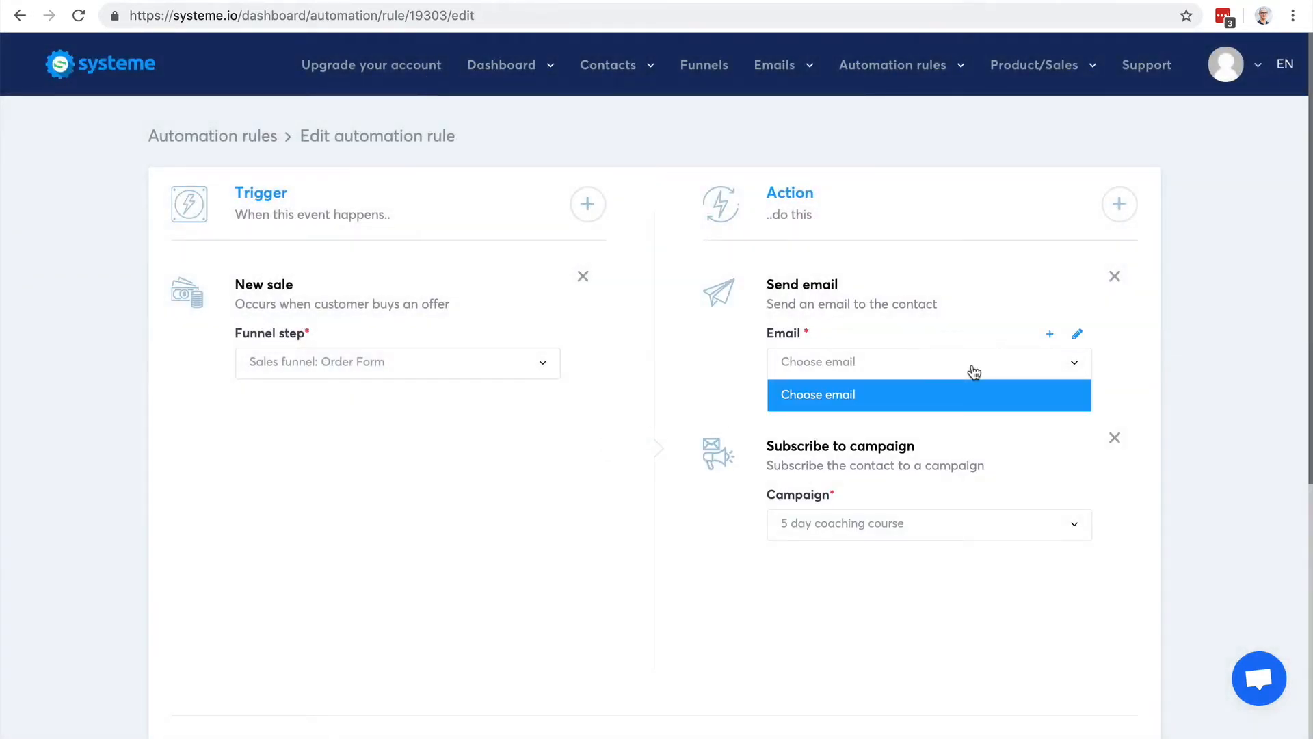
{"action": "left_click", "coordinate": [1144, 373]}
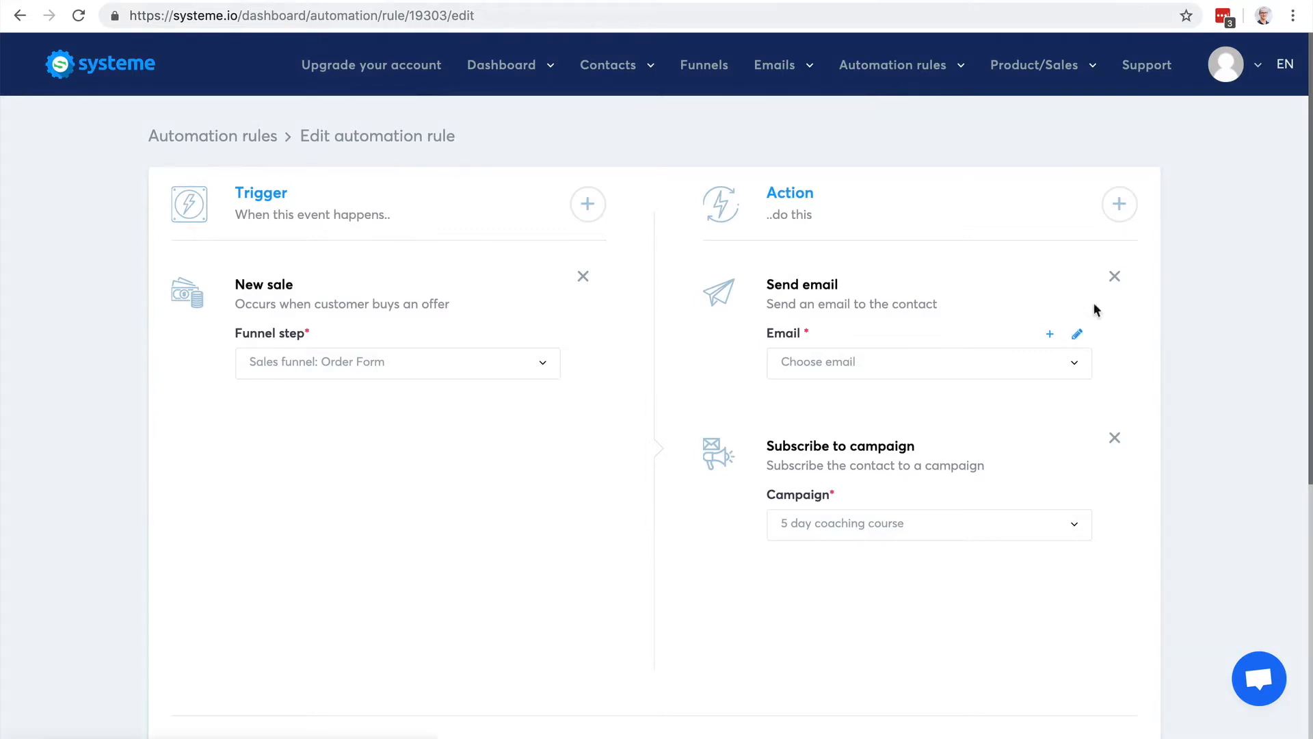
{"action": "left_click", "coordinate": [1115, 276]}
Step: Try a "Send email to specific address" action in the rule, remove it, and save the rule
{"action": "left_click", "coordinate": [1117, 204]}
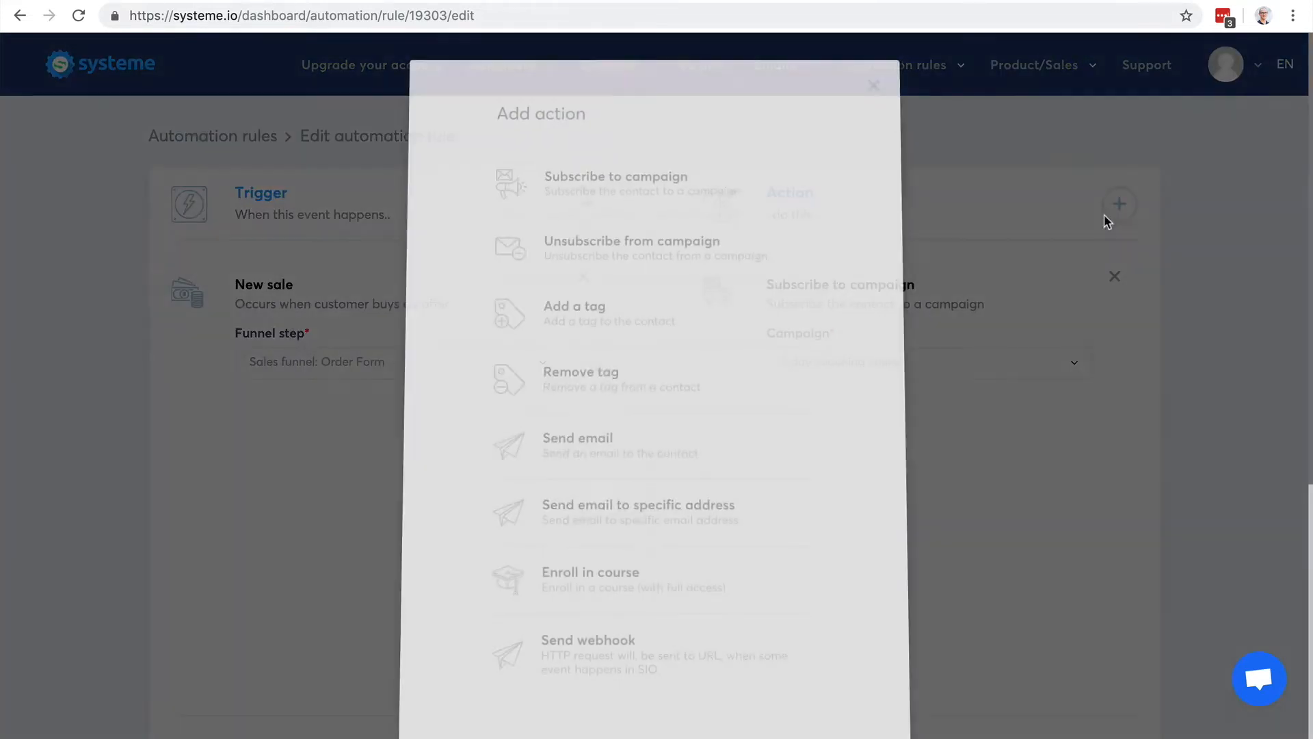
{"action": "left_click", "coordinate": [641, 524]}
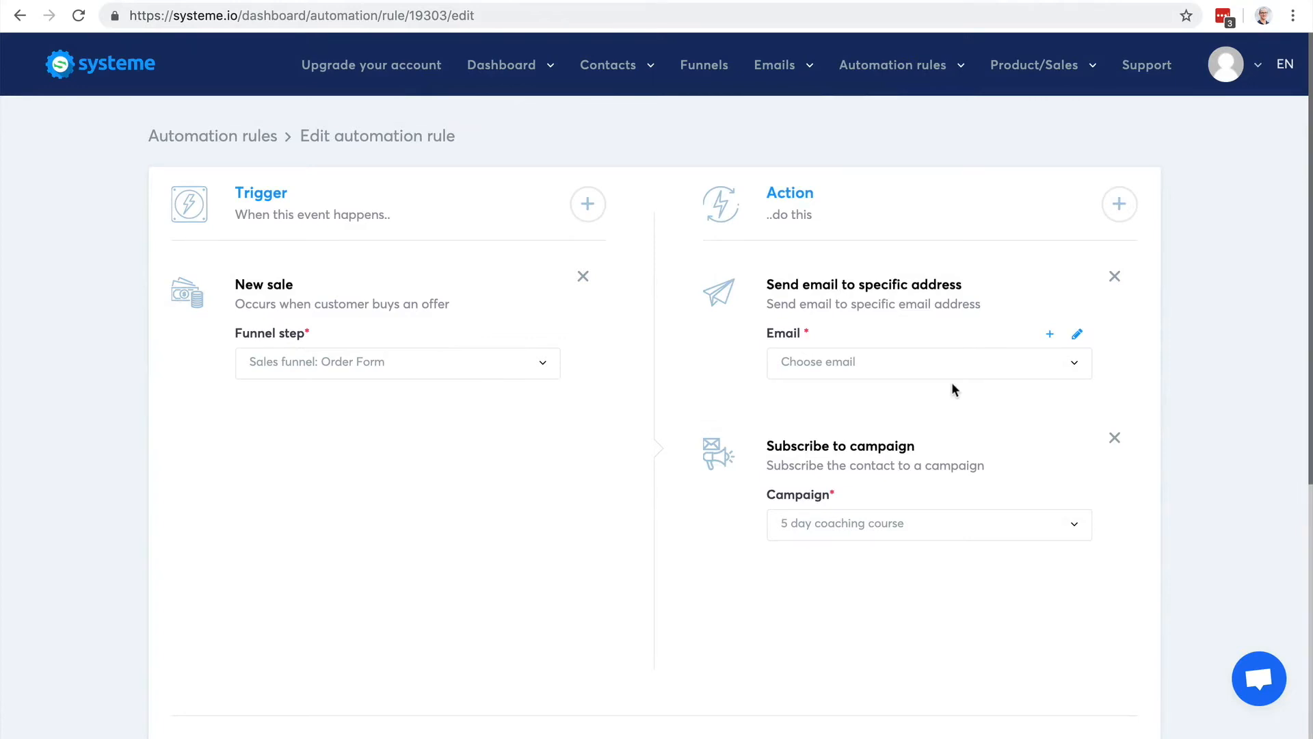
{"action": "left_click", "coordinate": [1115, 276]}
{"action": "scroll", "coordinate": [1128, 580], "scroll_direction": "down", "scroll_amount": 1}
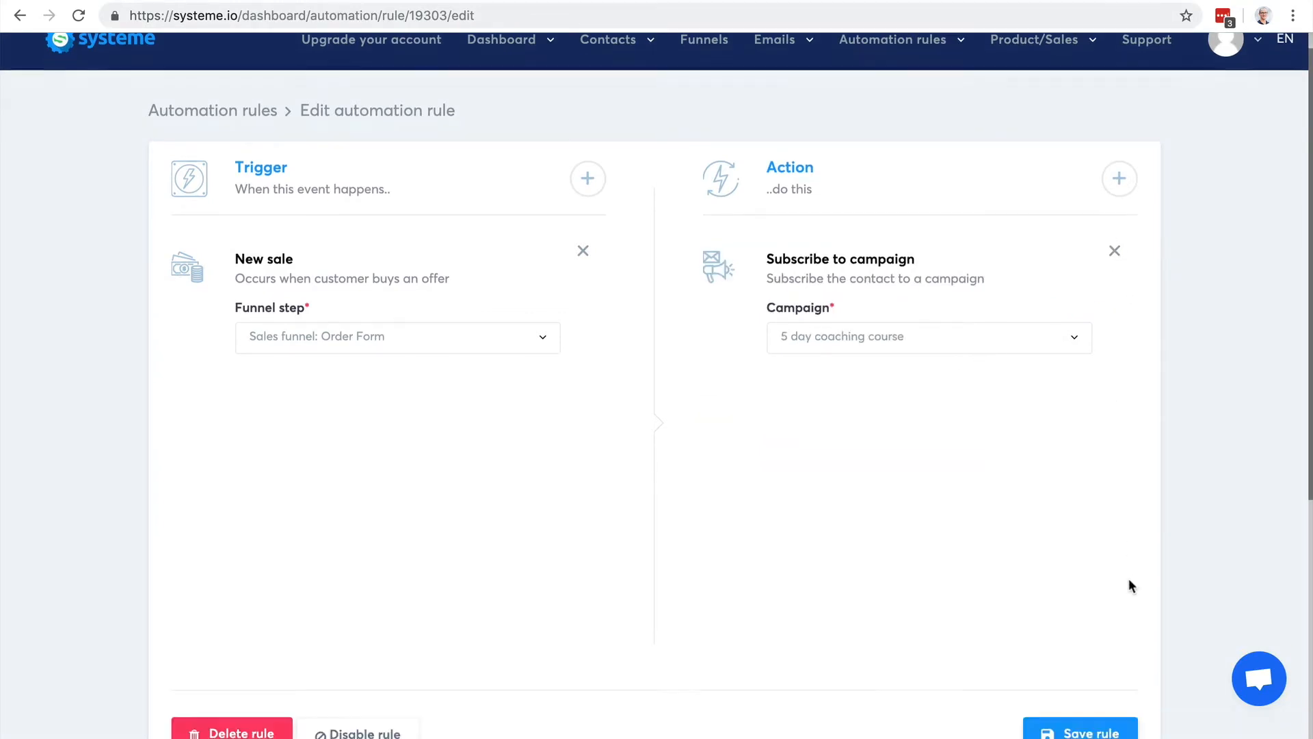
{"action": "left_click", "coordinate": [1084, 680]}
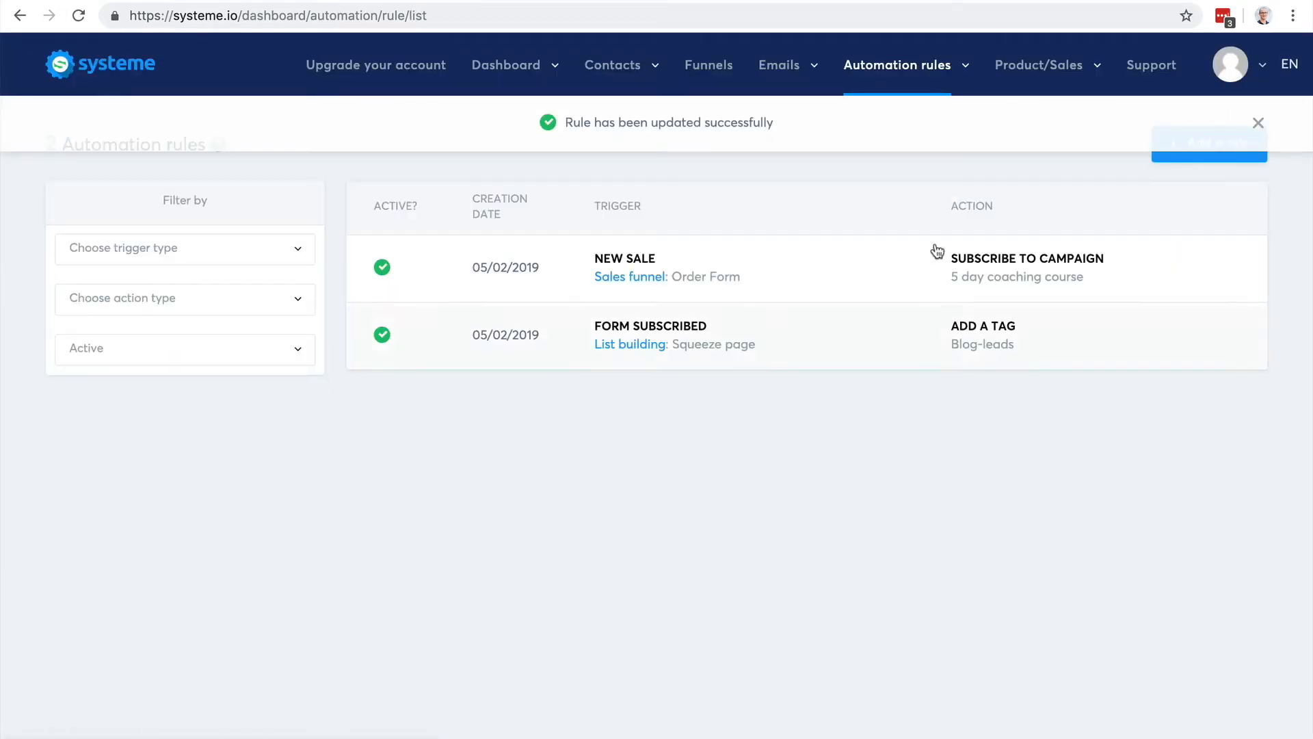
Step: Create a new workflow named Test
{"action": "mouse_move", "coordinate": [889, 69]}
{"action": "left_click", "coordinate": [889, 130]}
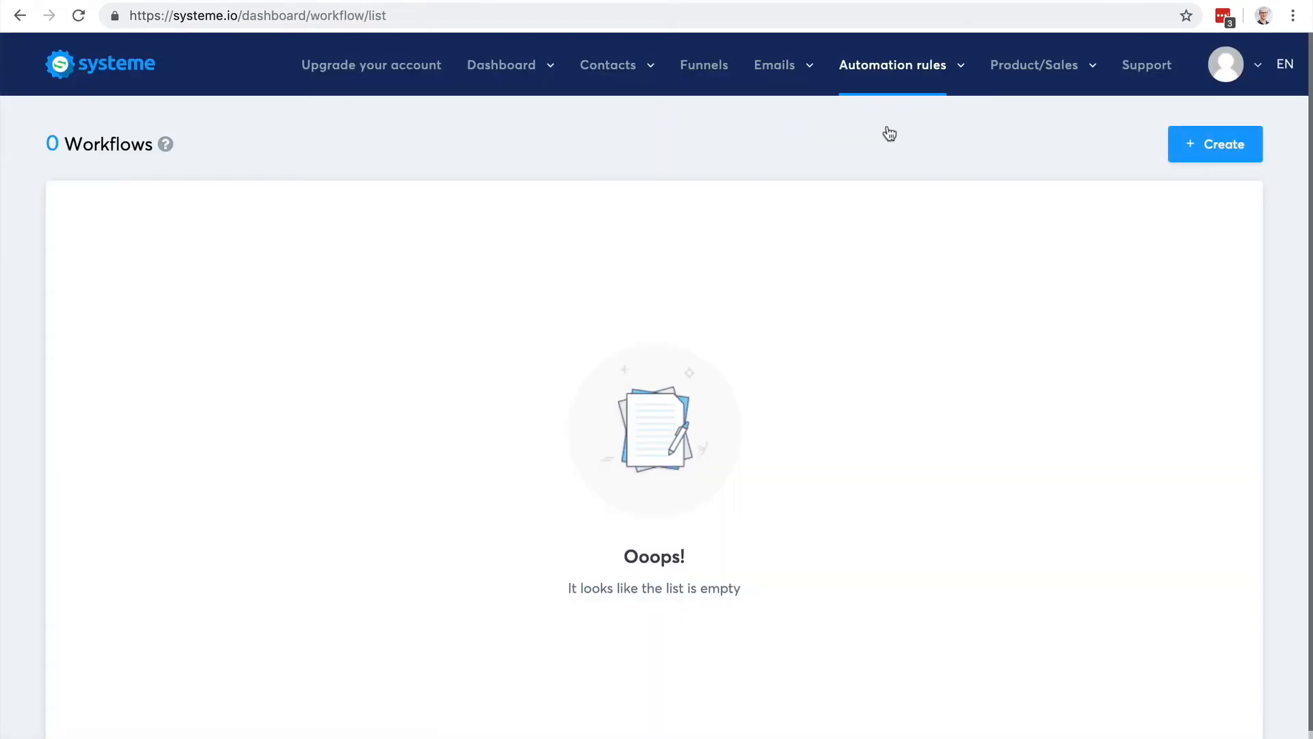
{"action": "left_click", "coordinate": [1216, 144]}
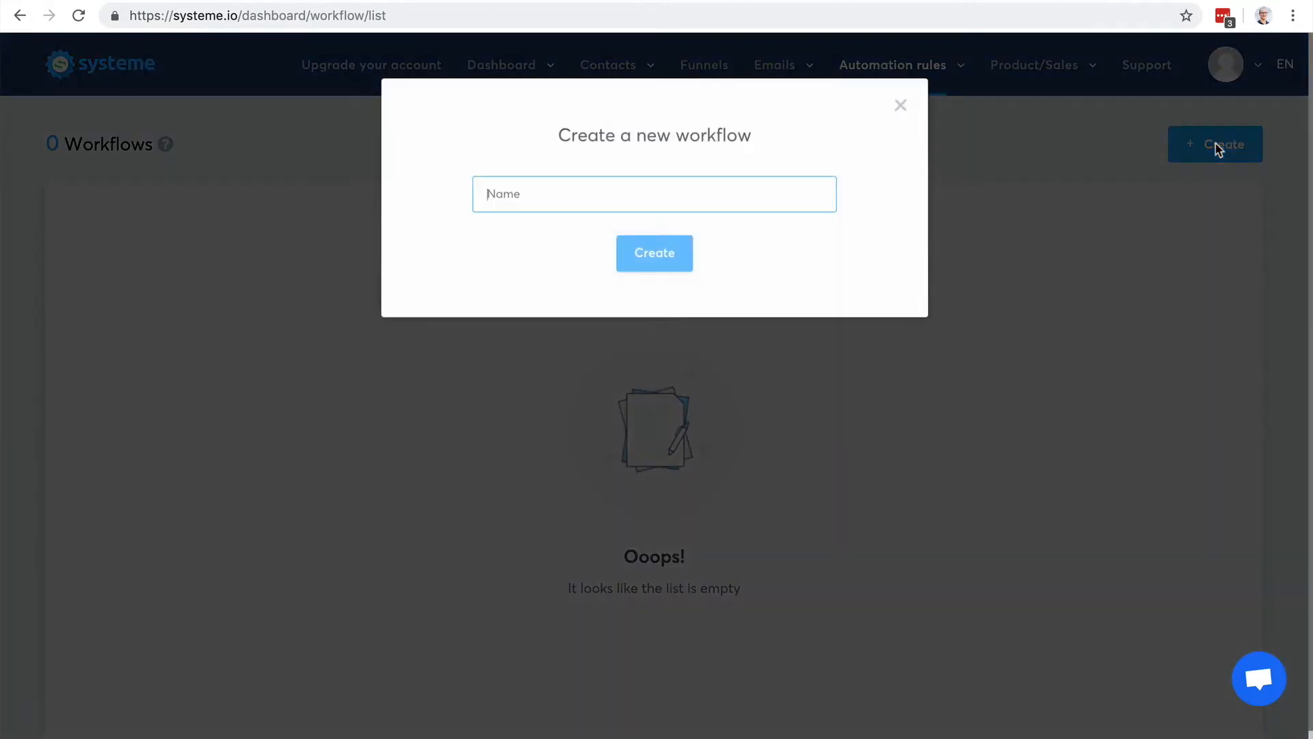
{"action": "type", "text": "Test"}
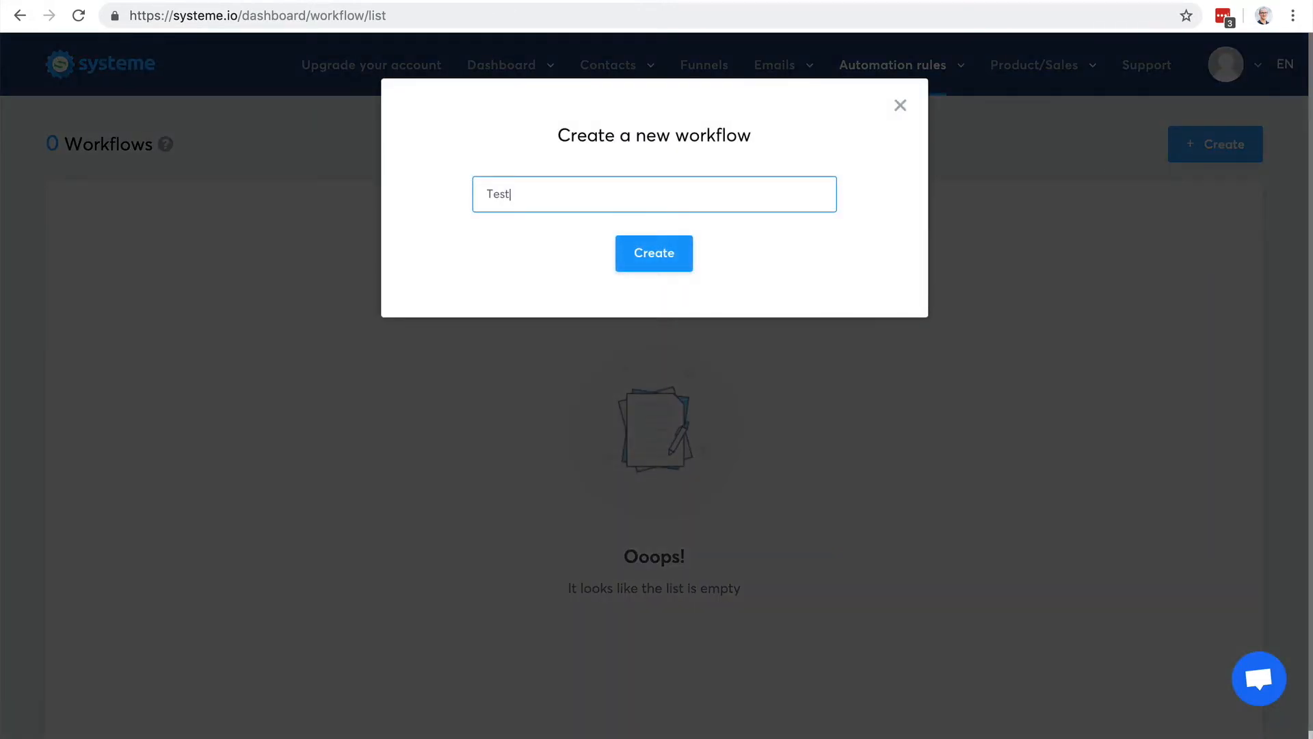
{"action": "key", "text": "BackSpace"}
{"action": "key", "text": "BackSpace"}
{"action": "key", "text": "BackSpace"}
{"action": "key", "text": "BackSpace"}
{"action": "type", "text": "Test"}
{"action": "left_click", "coordinate": [661, 252]}
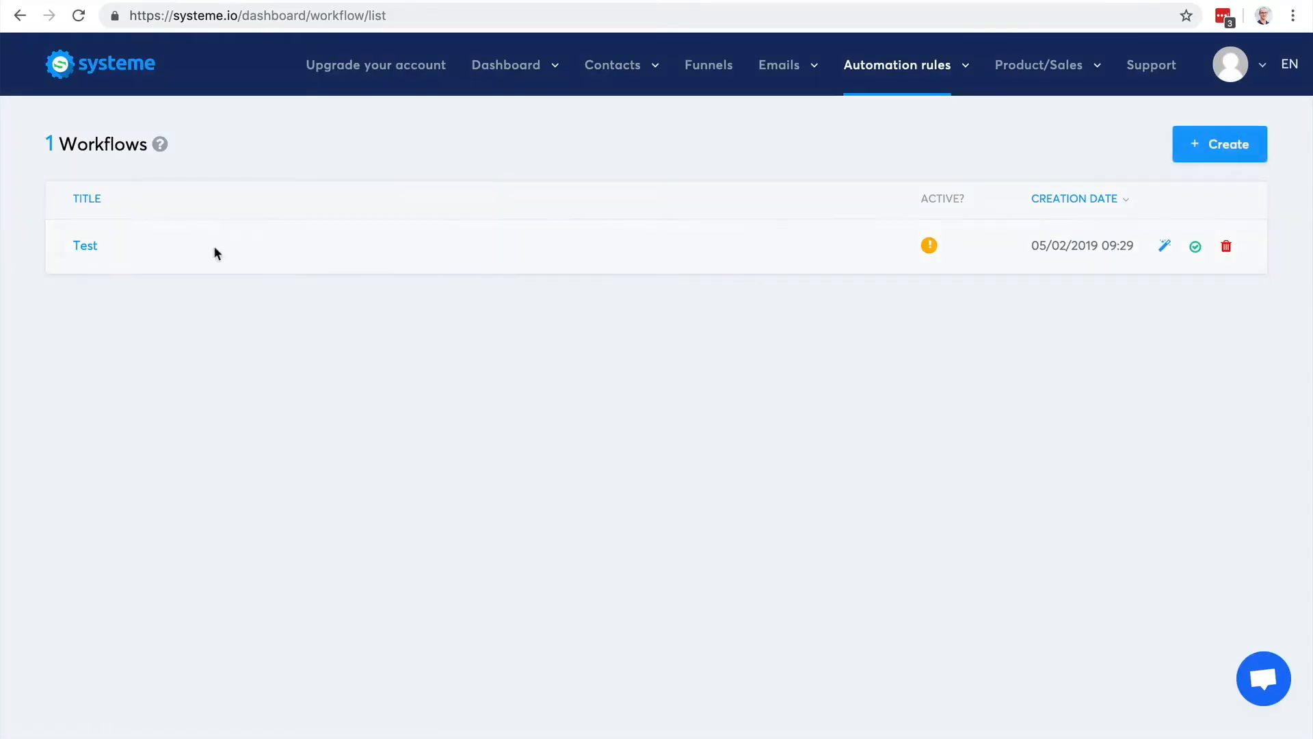
Step: Open the Test workflow and create its first trigger as "New sale" for the Order Form of the Sales funnel
{"action": "left_click", "coordinate": [85, 247]}
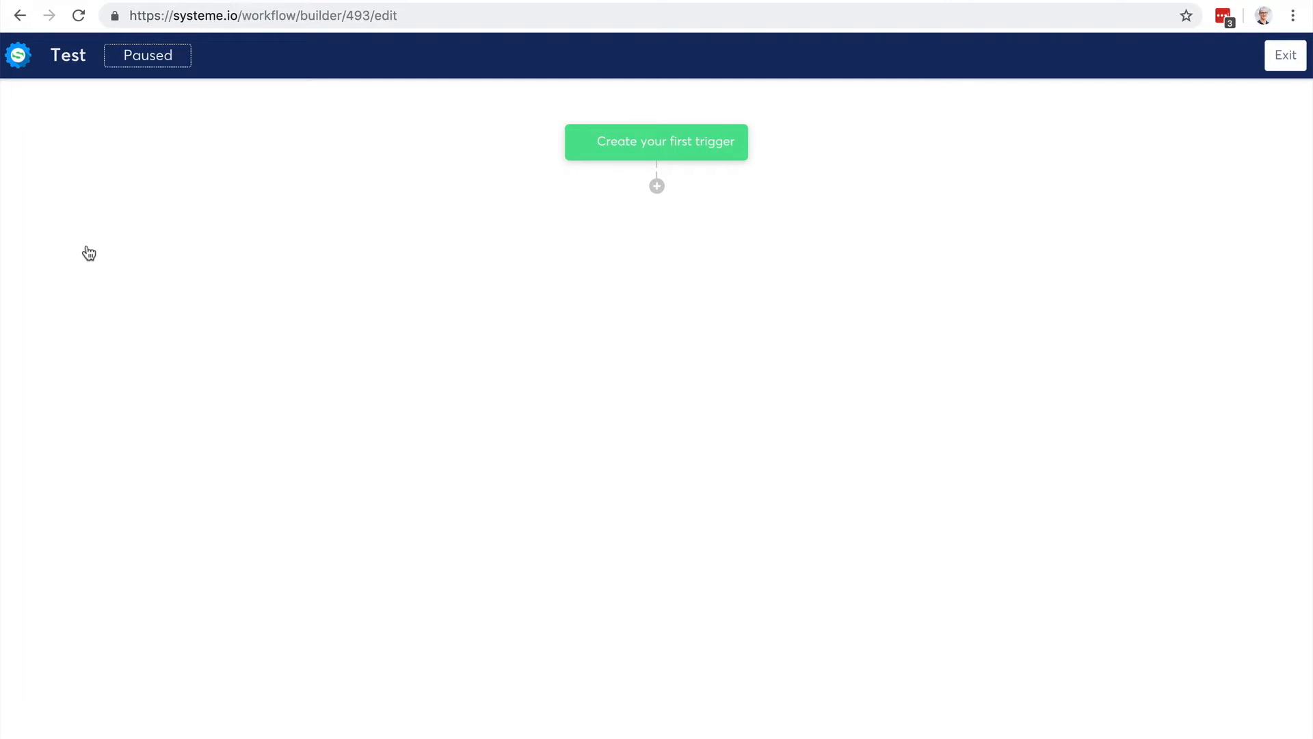
{"action": "left_click", "coordinate": [646, 147]}
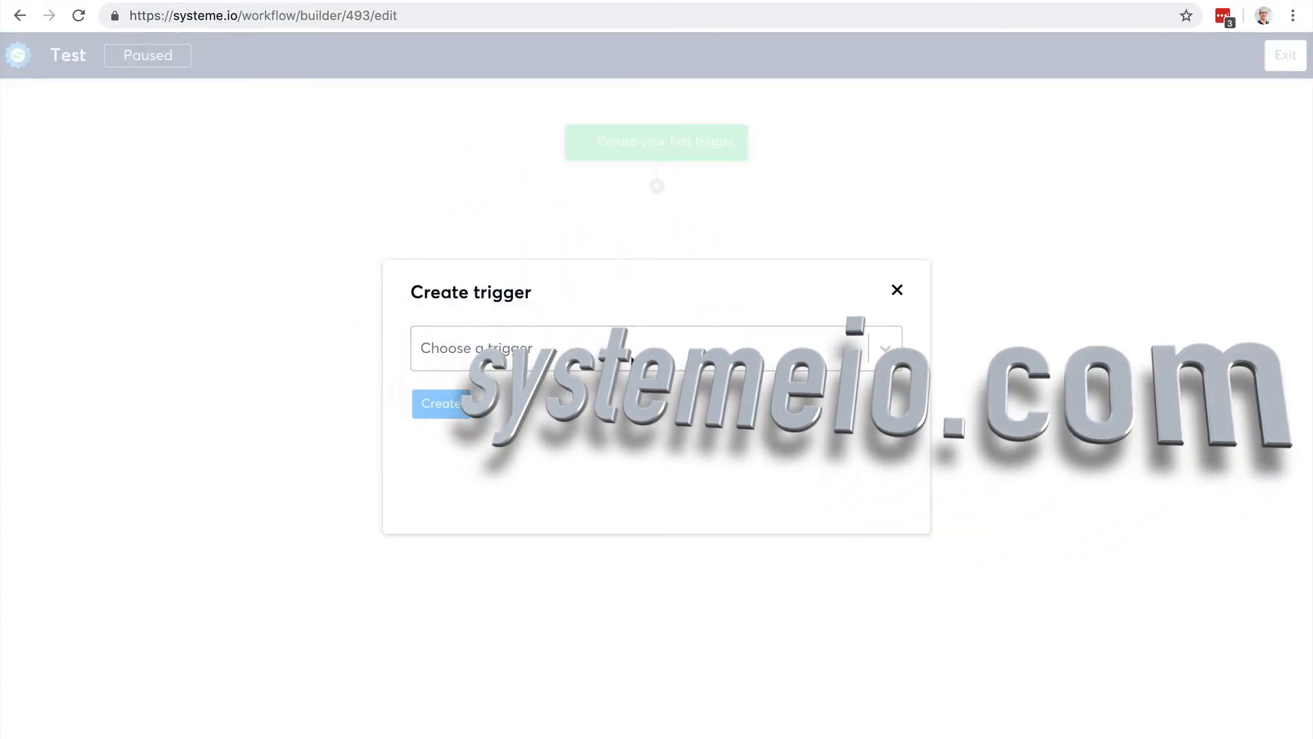
{"action": "left_click", "coordinate": [649, 348]}
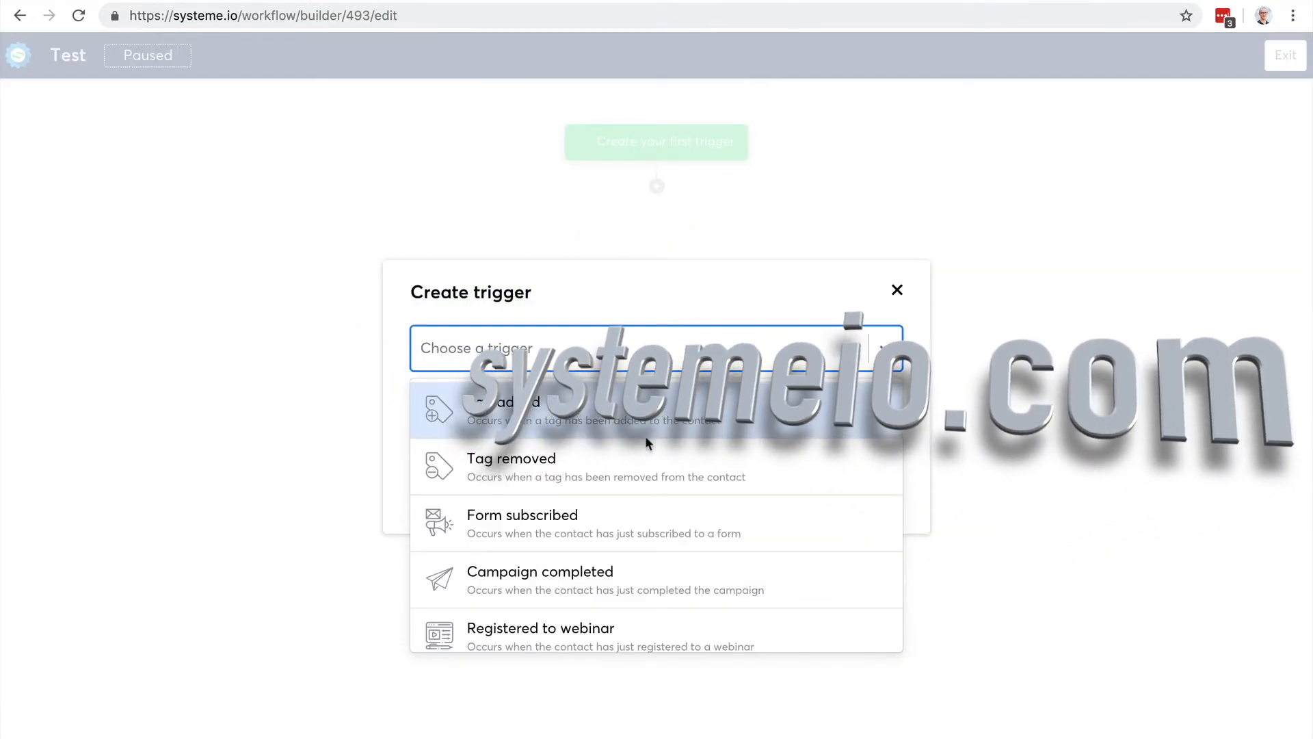
{"action": "scroll", "coordinate": [645, 436], "scroll_direction": "down", "scroll_amount": 2}
{"action": "left_click", "coordinate": [646, 400]}
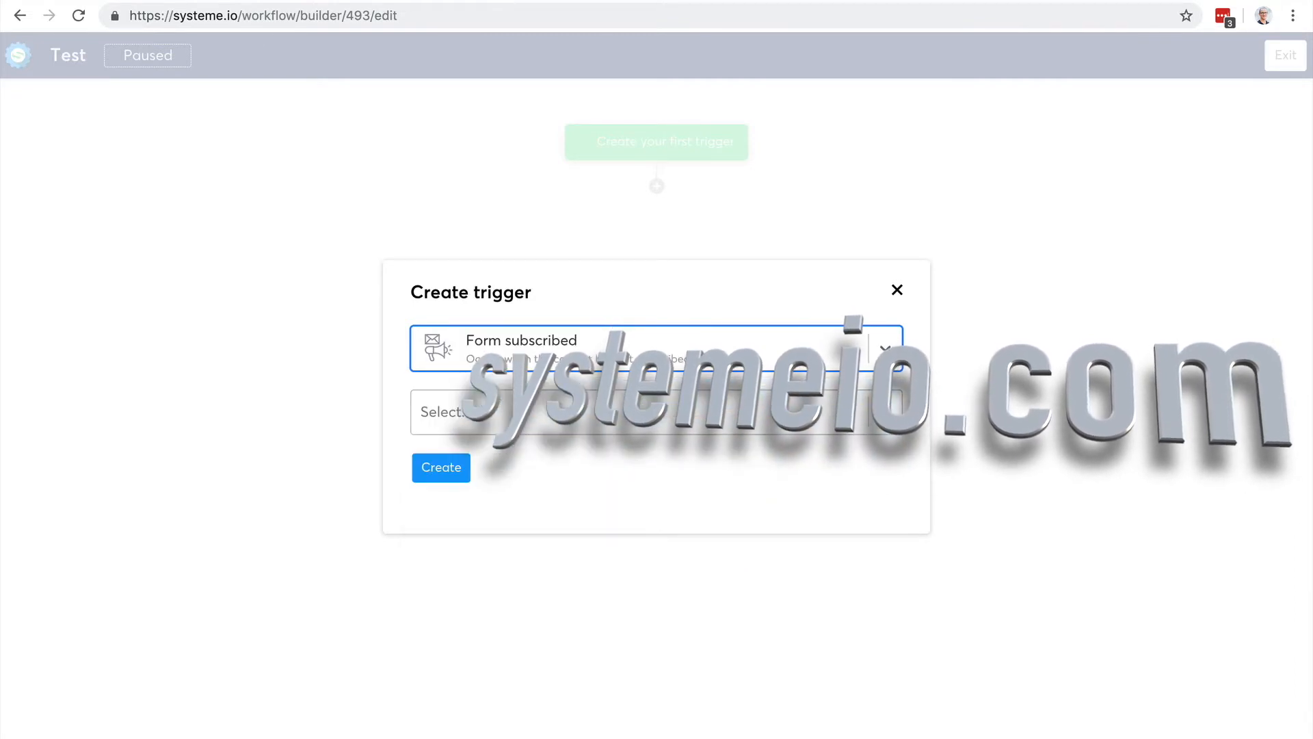
{"action": "left_click", "coordinate": [645, 349]}
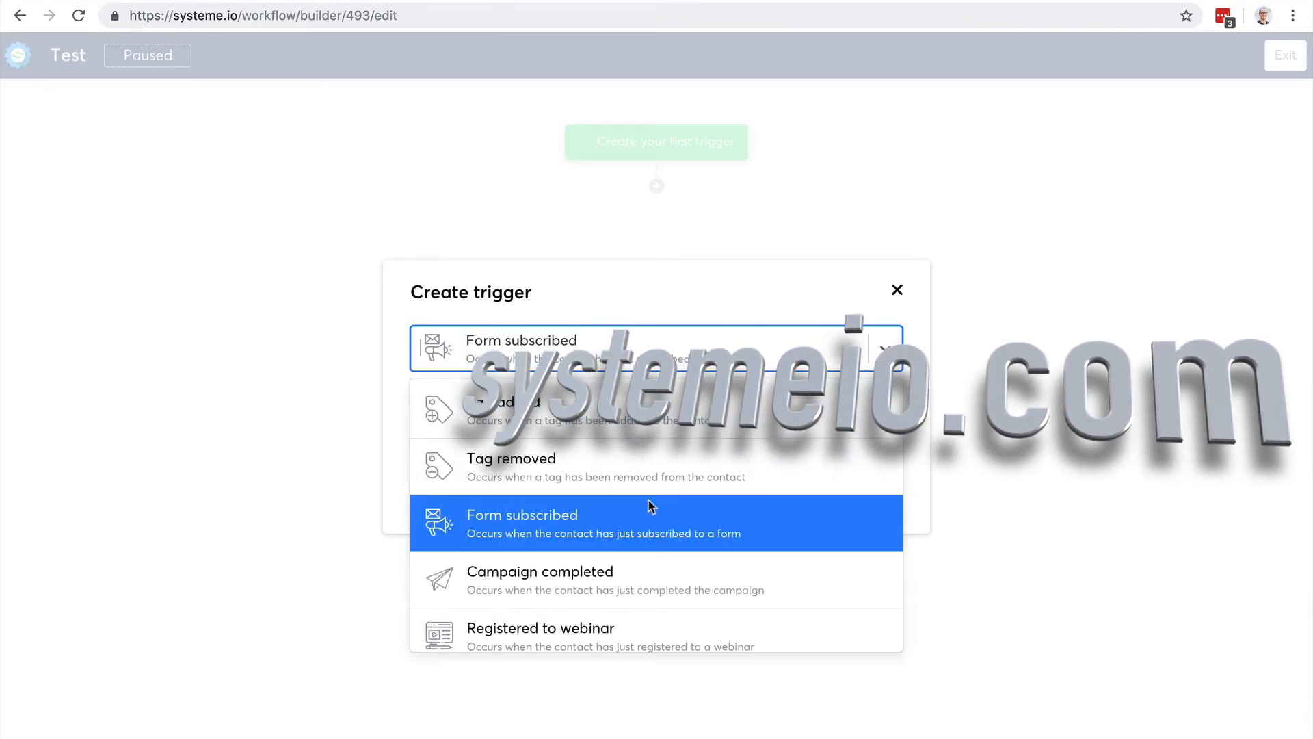
{"action": "scroll", "coordinate": [648, 505], "scroll_direction": "down", "scroll_amount": 3}
{"action": "left_click", "coordinate": [636, 622]}
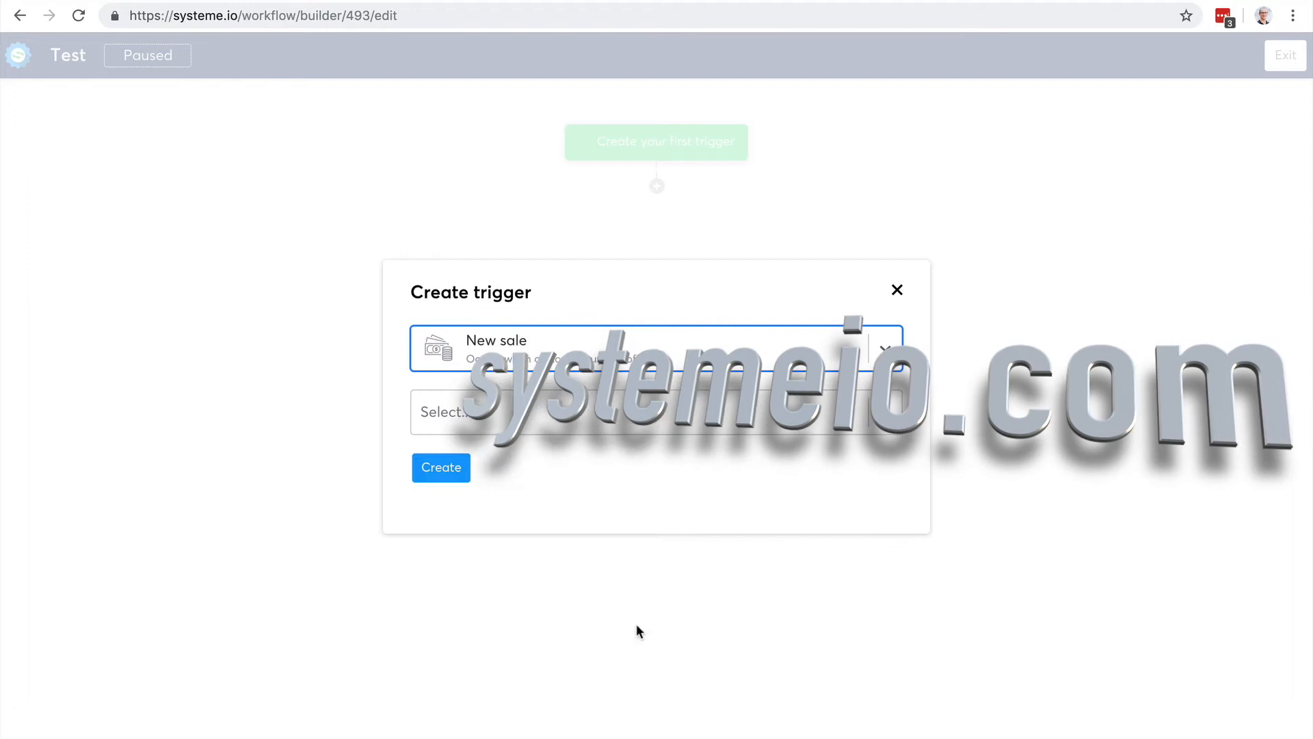
{"action": "left_click", "coordinate": [540, 418]}
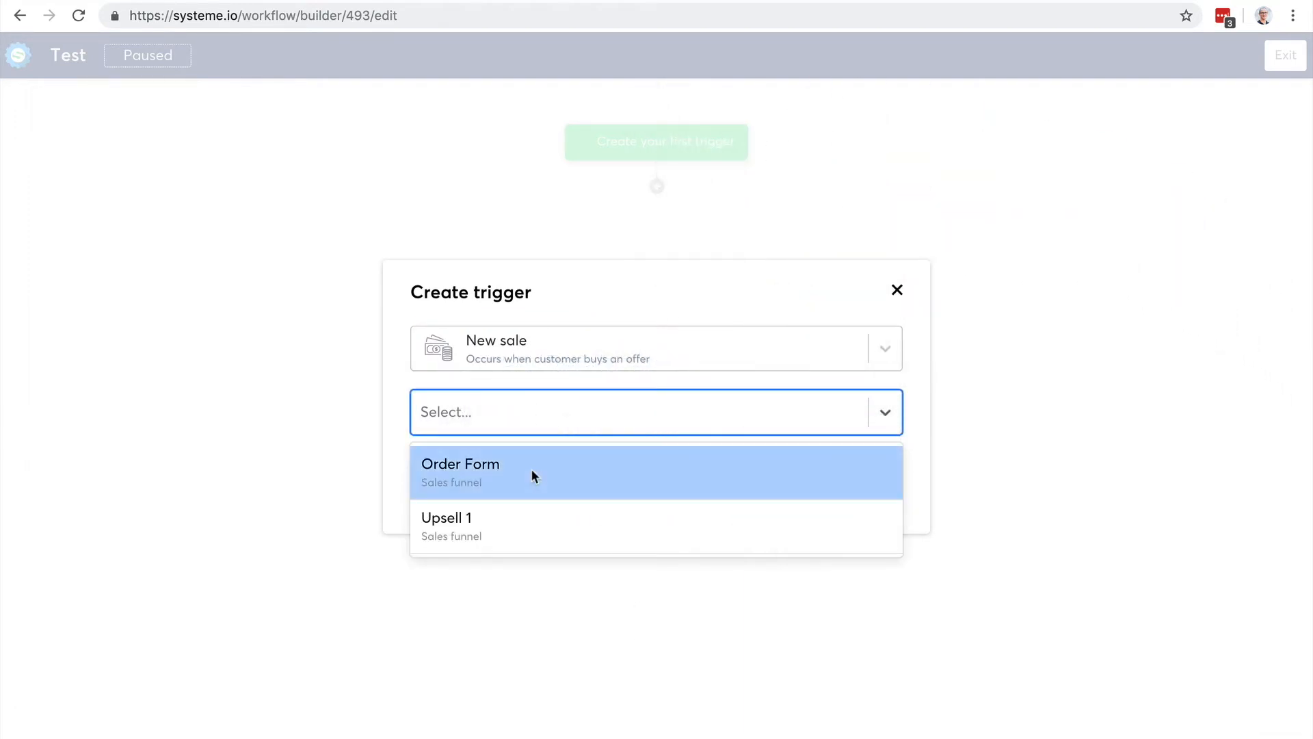
{"action": "left_click", "coordinate": [531, 472]}
{"action": "left_click", "coordinate": [443, 469]}
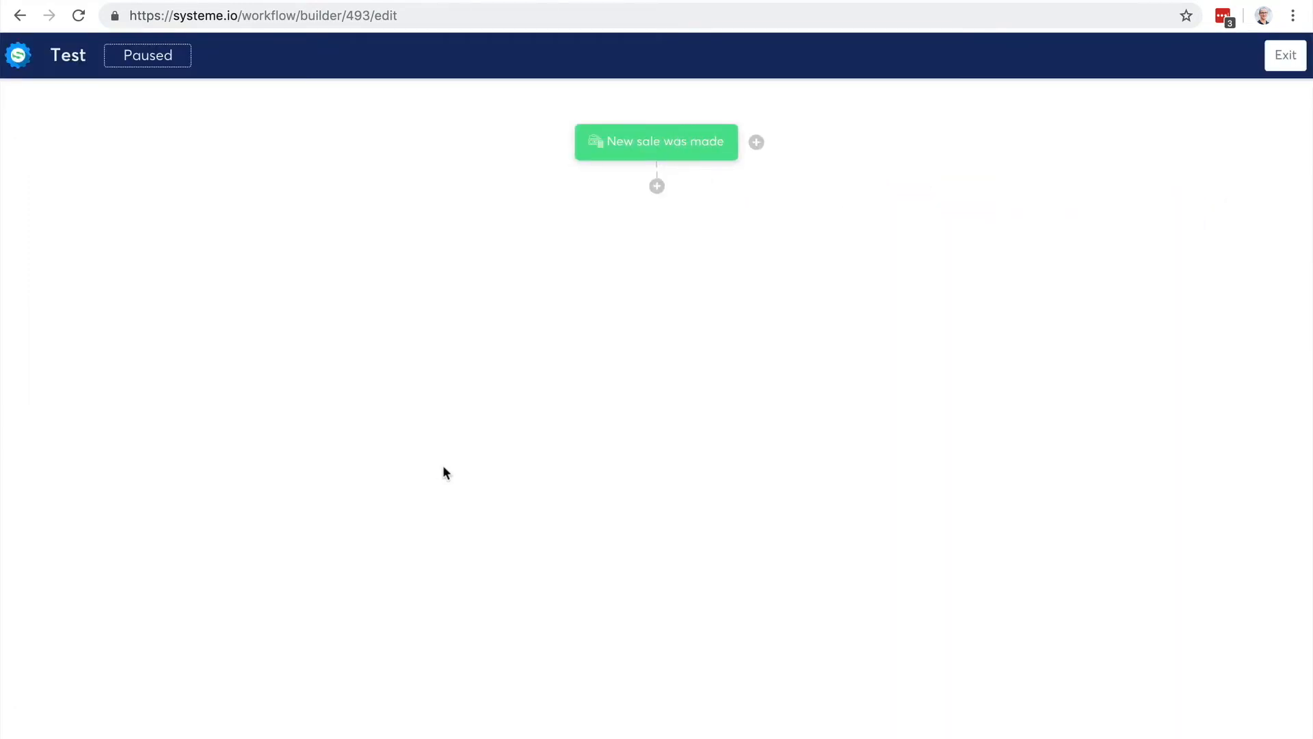
Step: Add a delay of 1 day below the new sale trigger in the workflow
{"action": "left_click", "coordinate": [657, 186]}
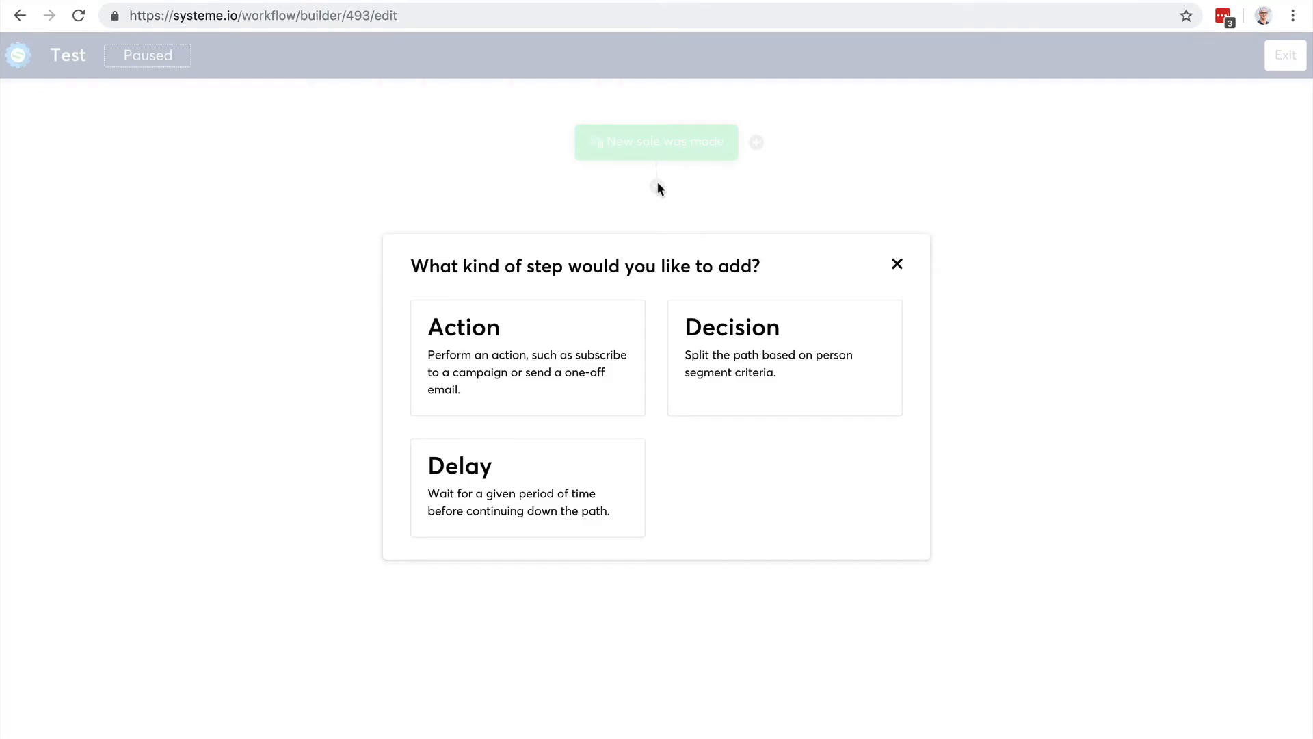
{"action": "left_click", "coordinate": [537, 457]}
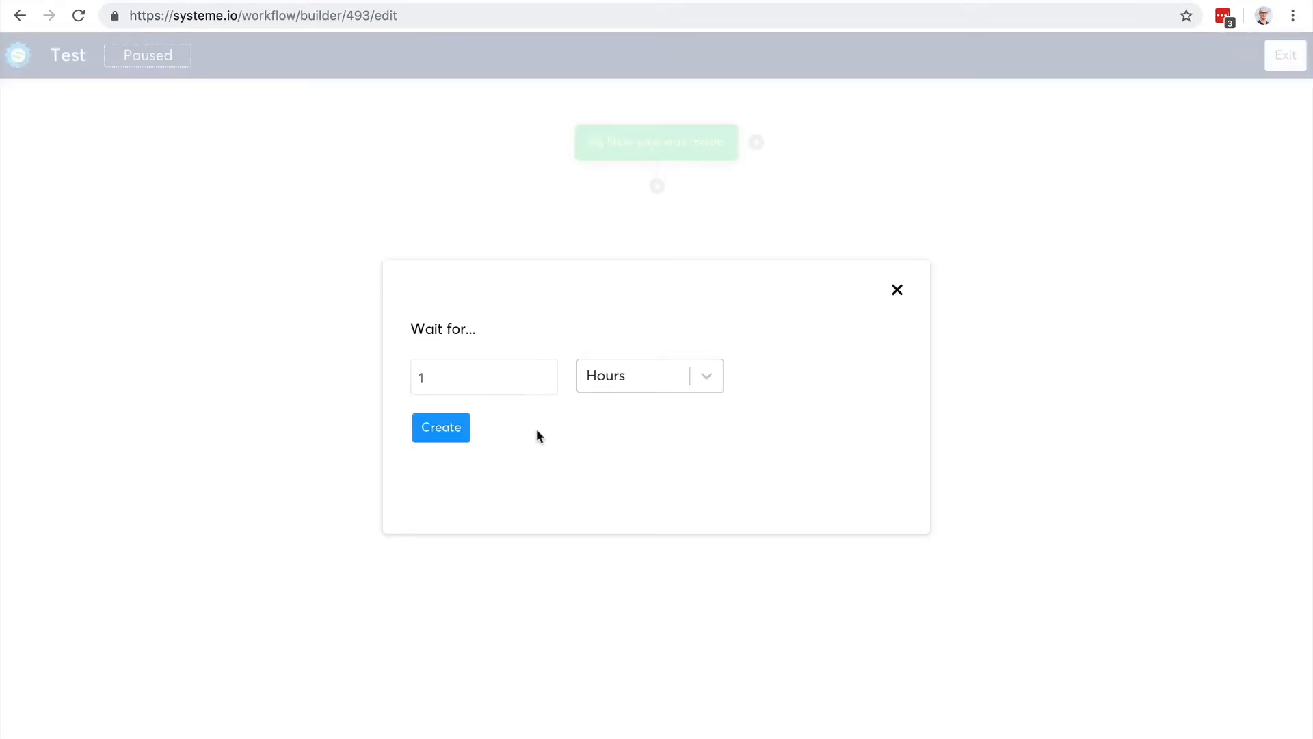
{"action": "left_click", "coordinate": [634, 371]}
{"action": "left_click", "coordinate": [626, 422]}
{"action": "left_click", "coordinate": [441, 428]}
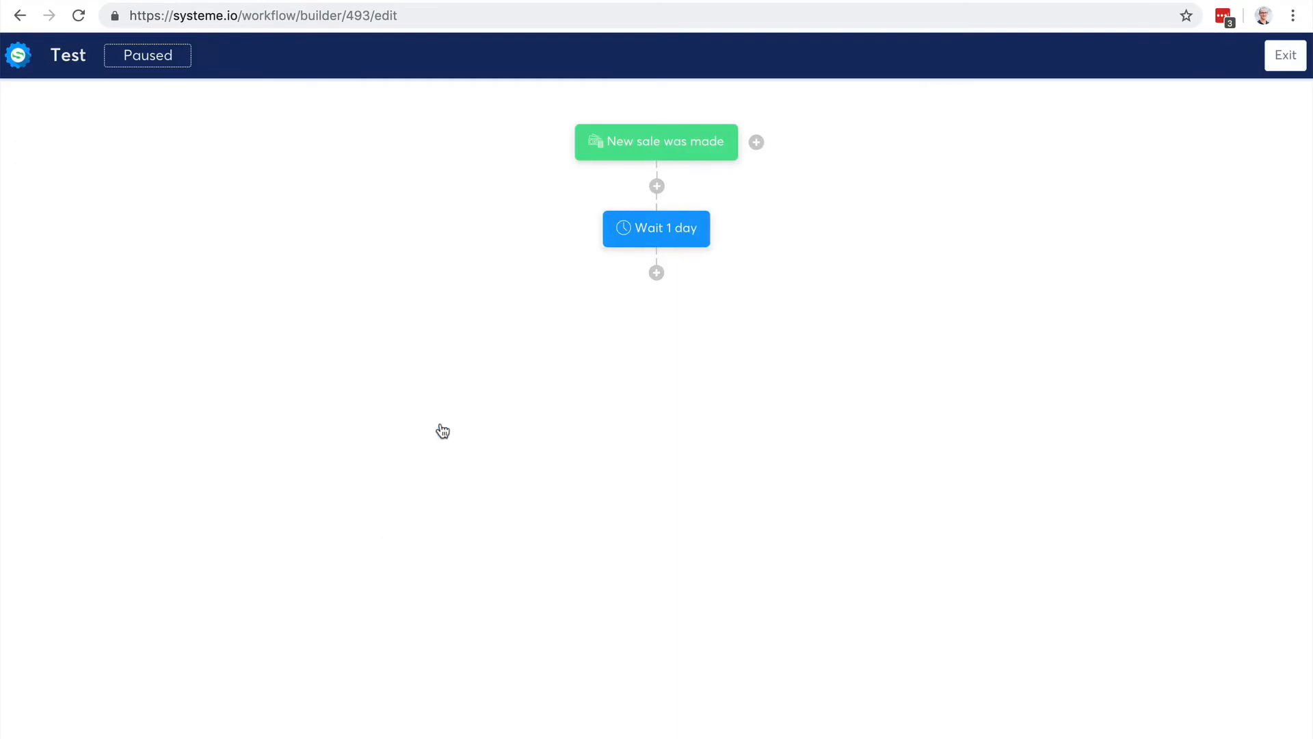
Step: Add a decision after the delay that checks whether the contact is tagged with Blog-leads
{"action": "left_click", "coordinate": [656, 271]}
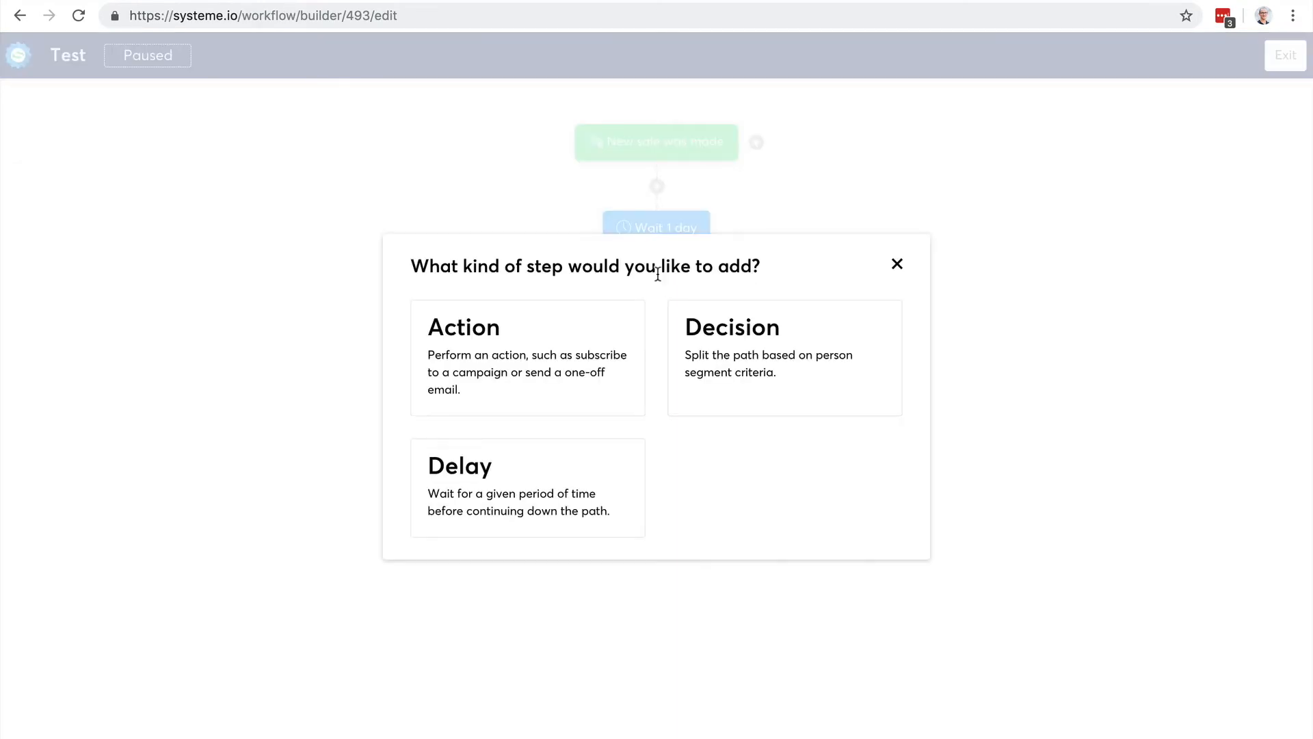
{"action": "left_click", "coordinate": [720, 368]}
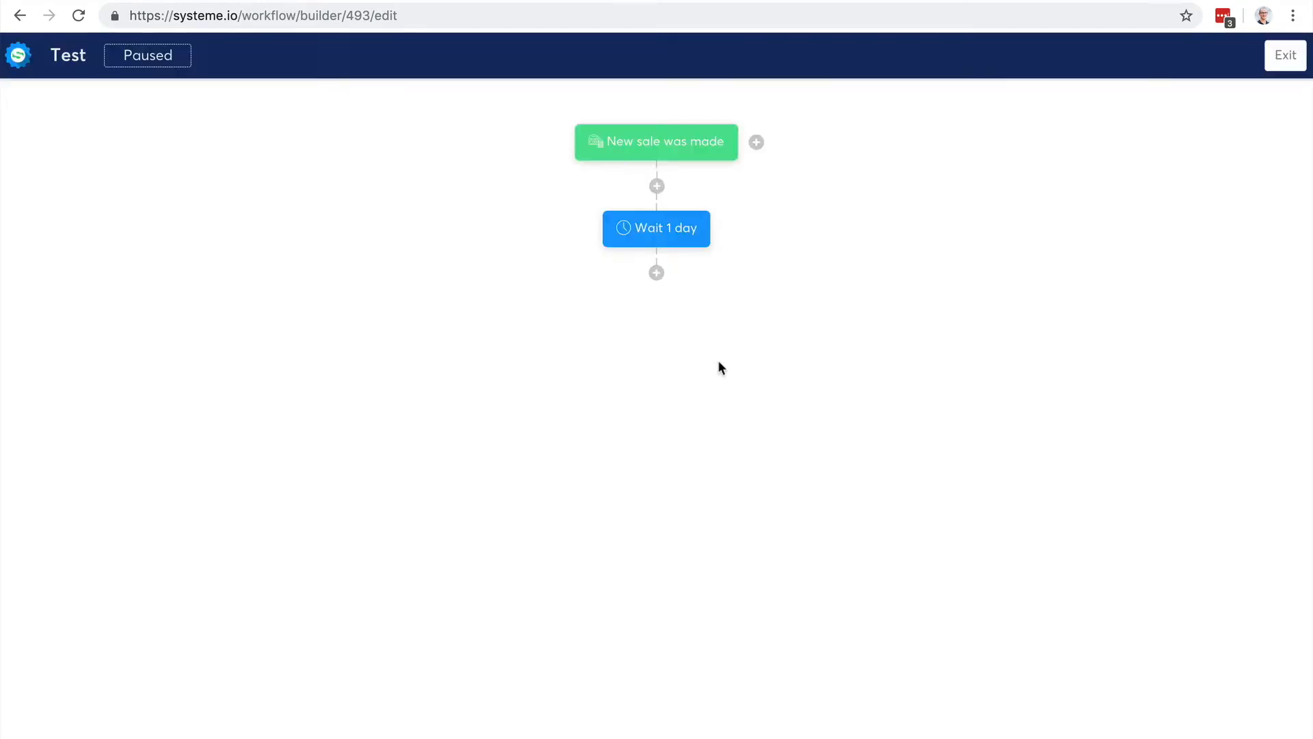
{"action": "left_click", "coordinate": [504, 290]}
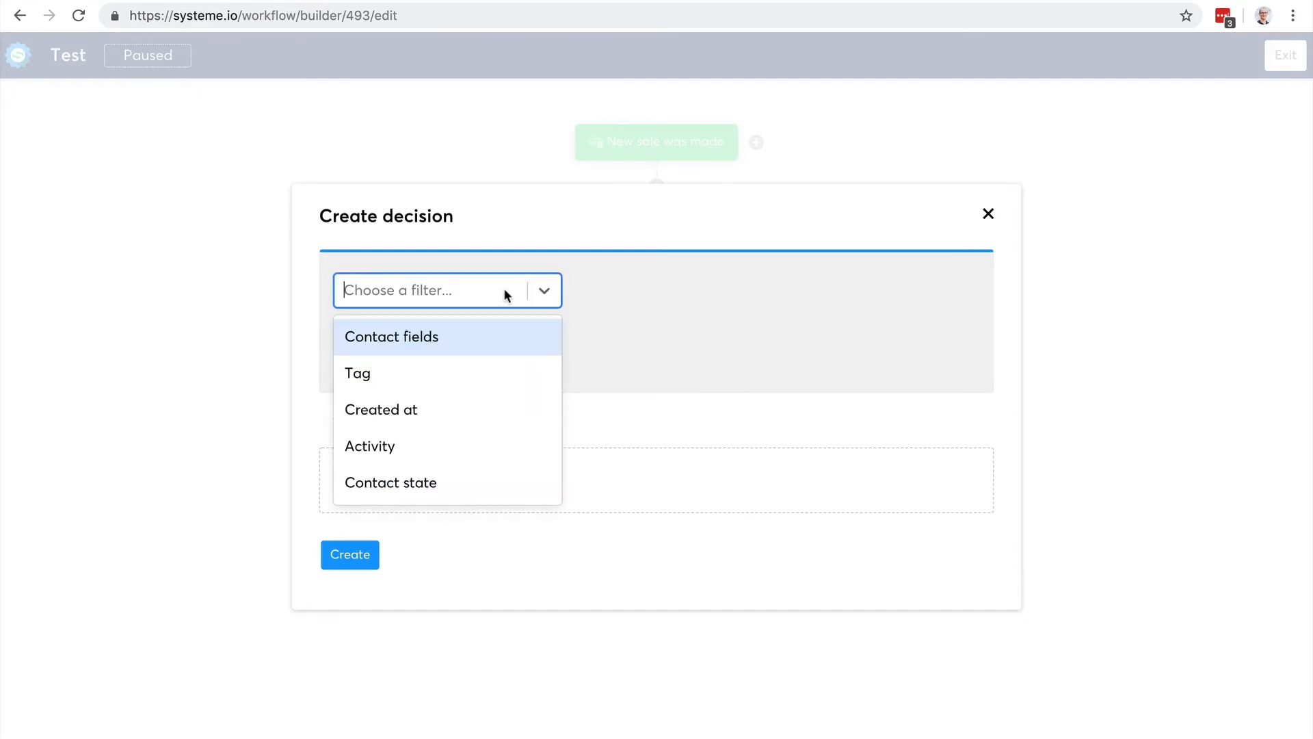
{"action": "left_click", "coordinate": [432, 368]}
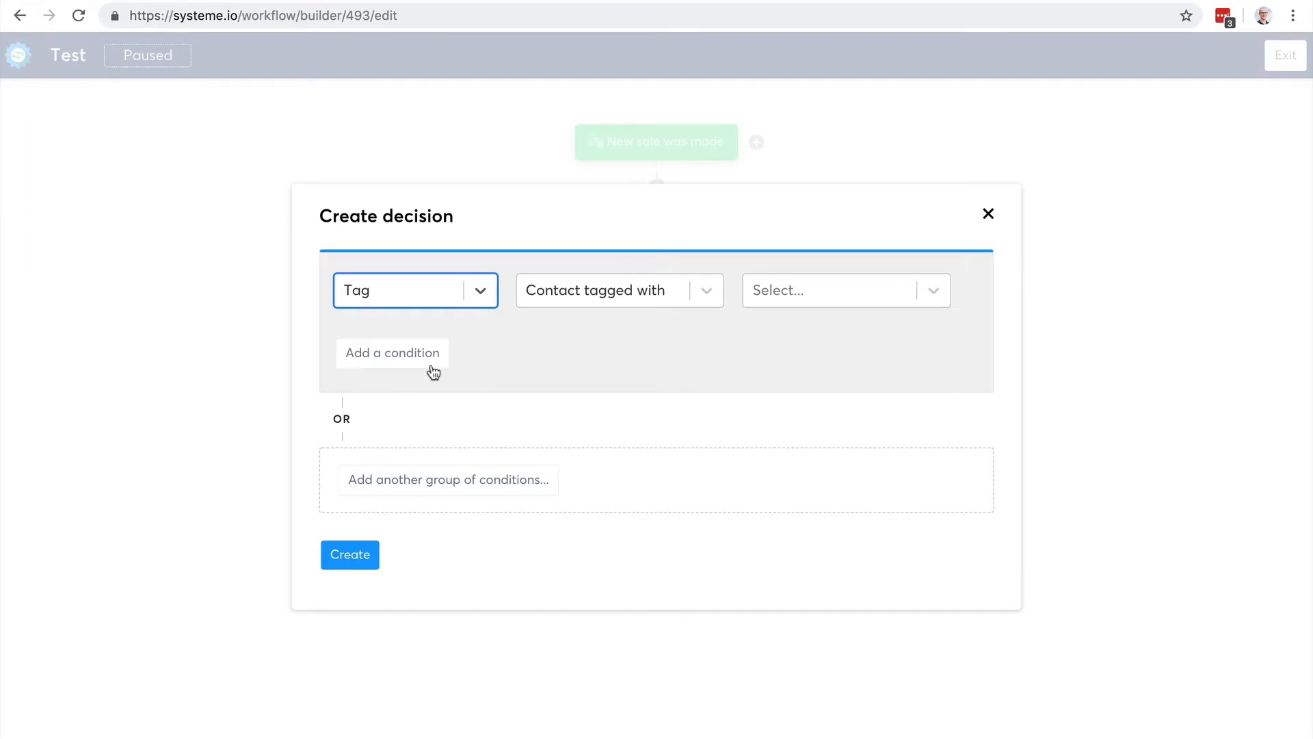
{"action": "left_click", "coordinate": [827, 291]}
{"action": "left_click", "coordinate": [822, 335]}
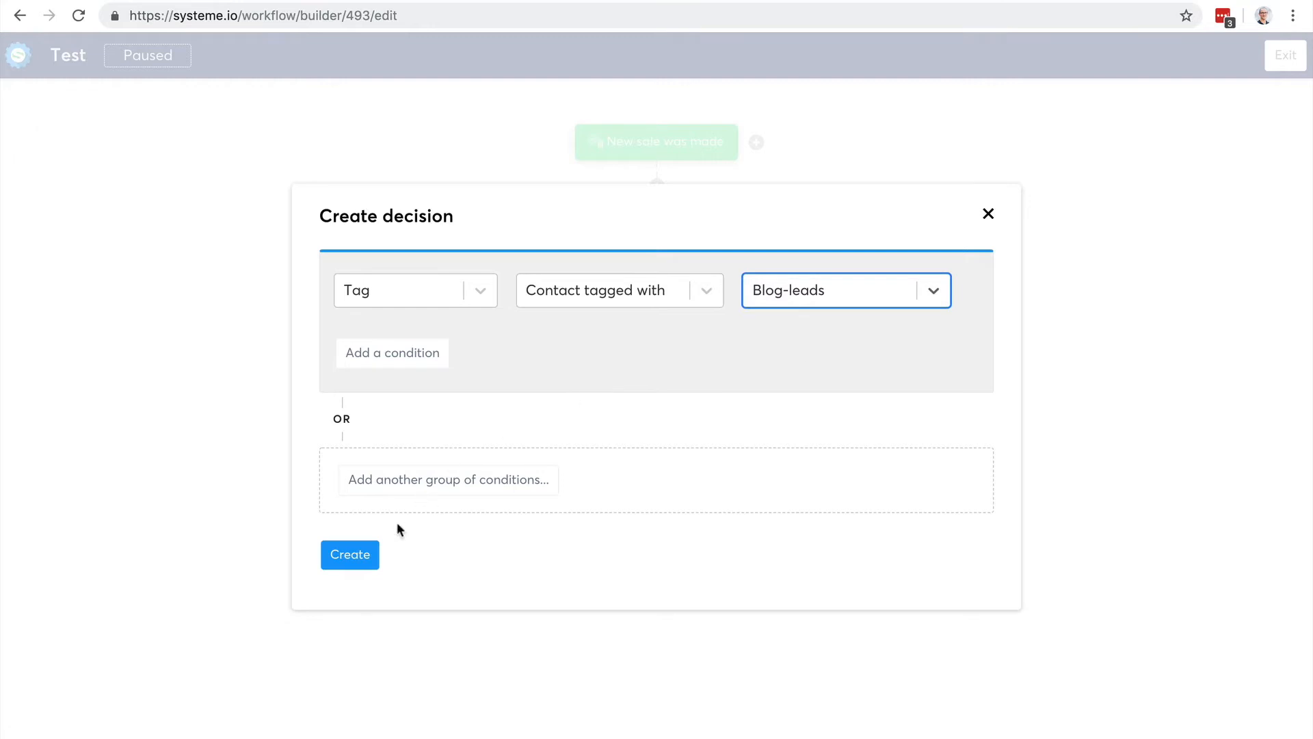
{"action": "left_click", "coordinate": [350, 558]}
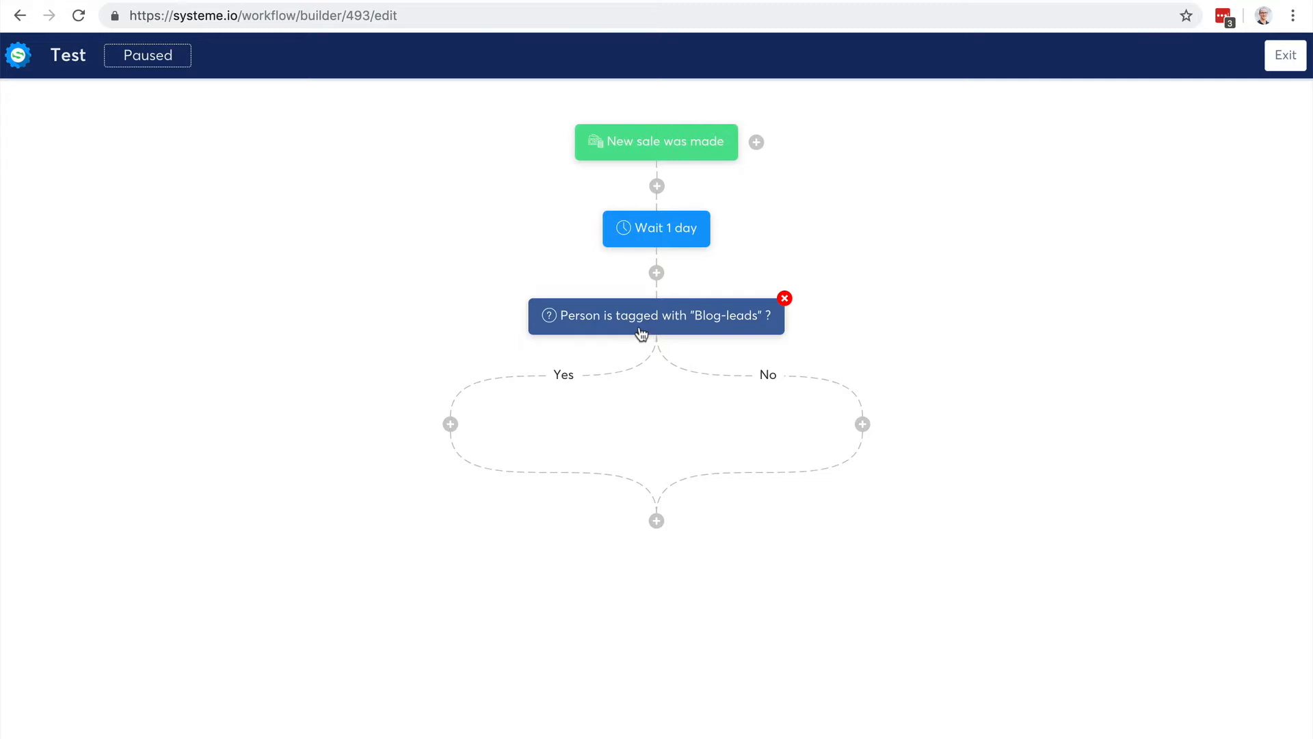
Step: Change the workflow's trigger from a new sale to "Form subscribed" for the Optin form of List building
{"action": "left_click", "coordinate": [662, 140]}
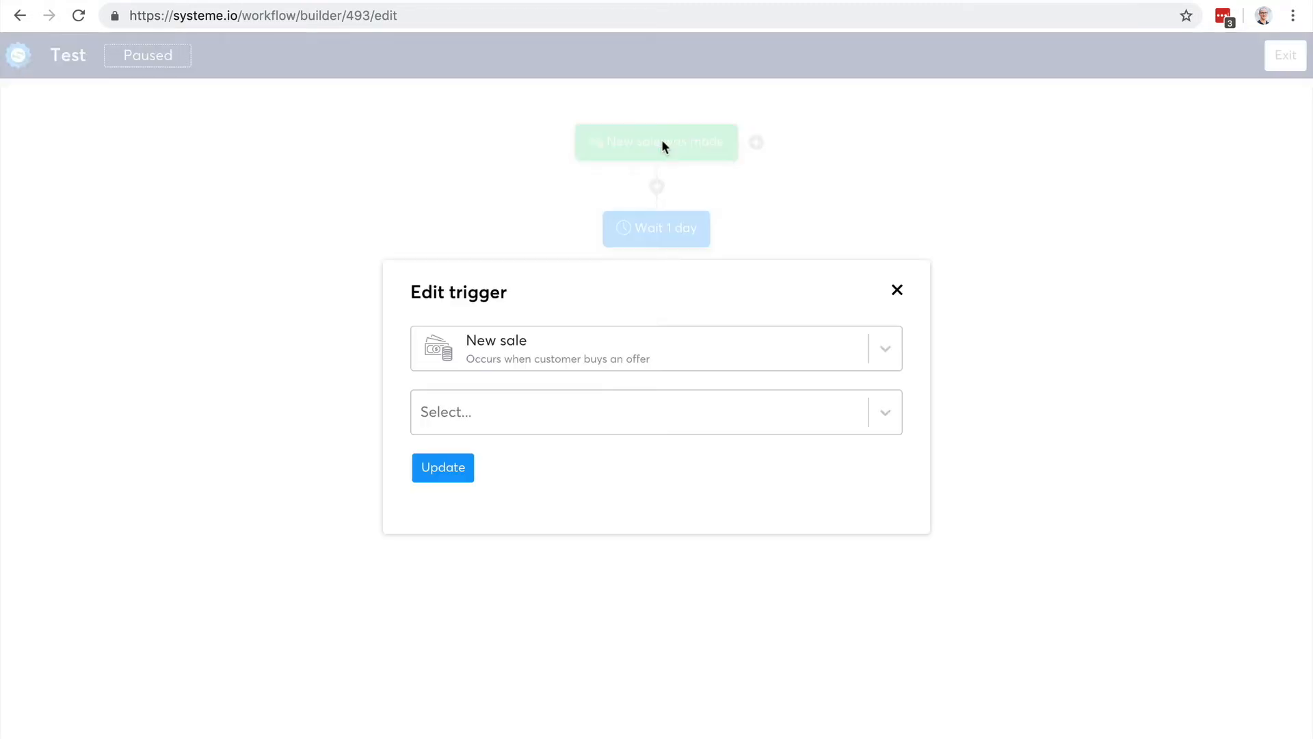
{"action": "left_click", "coordinate": [601, 346]}
{"action": "scroll", "coordinate": [602, 439], "scroll_direction": "up", "scroll_amount": 3}
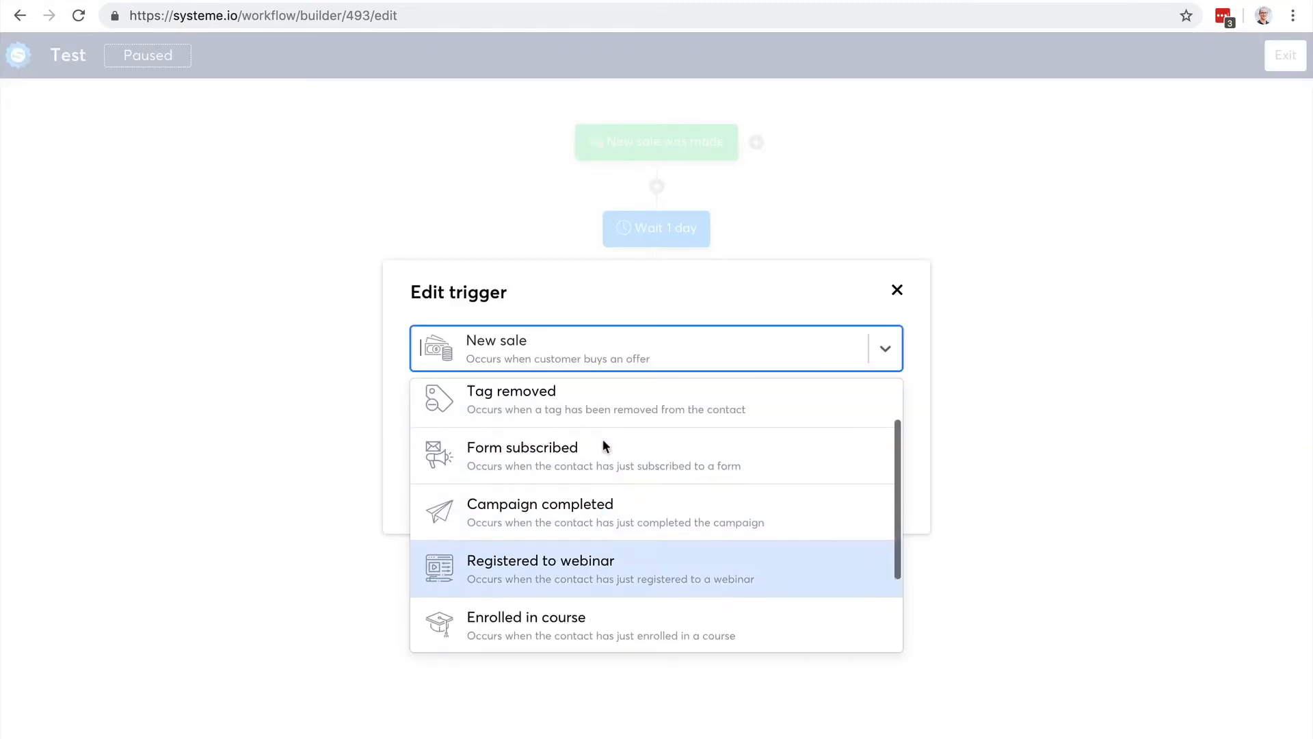
{"action": "scroll", "coordinate": [602, 440], "scroll_direction": "down", "scroll_amount": 2}
{"action": "left_click", "coordinate": [591, 443]}
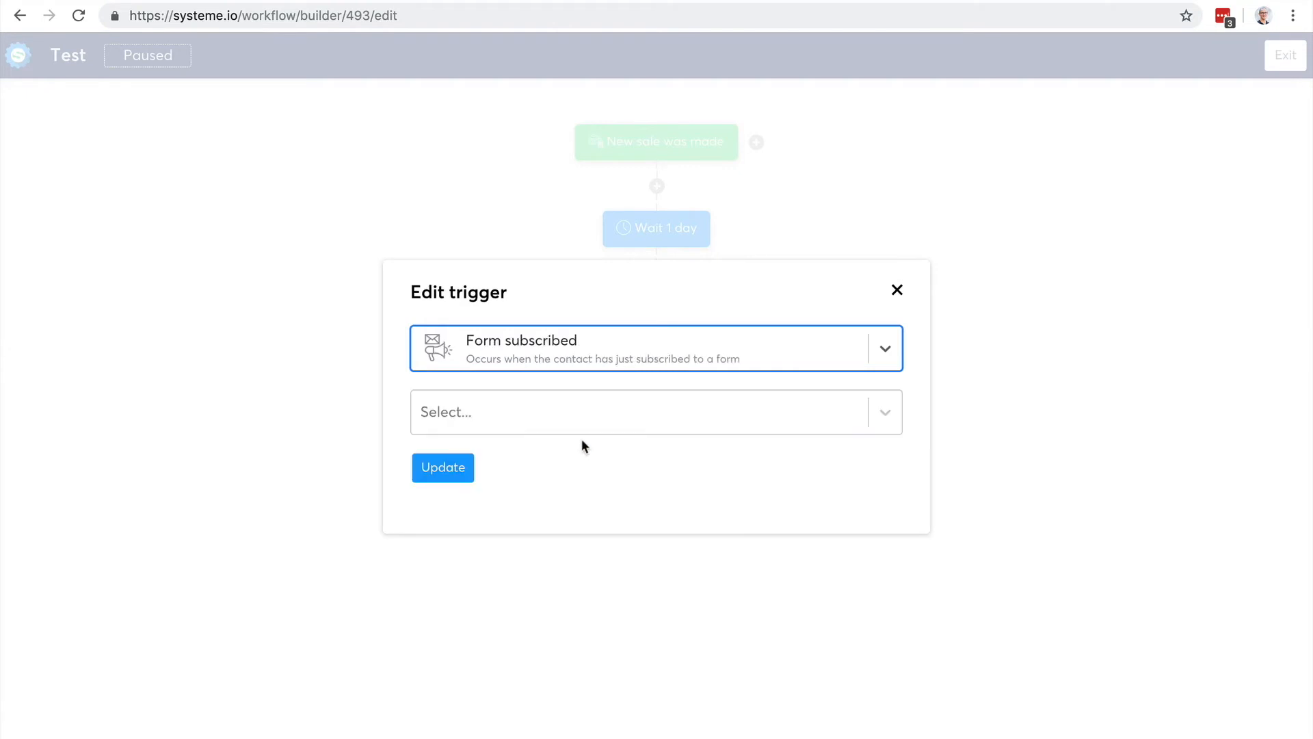
{"action": "left_click", "coordinate": [573, 431]}
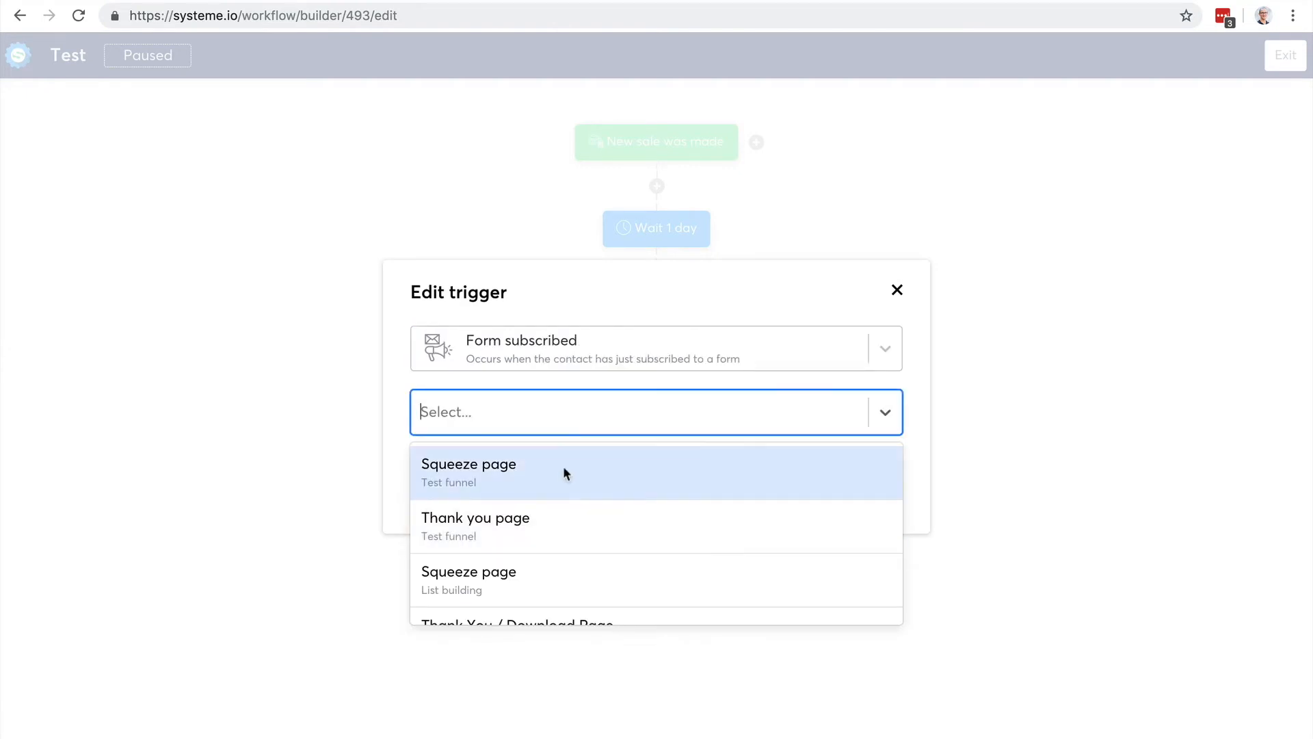
{"action": "scroll", "coordinate": [564, 466], "scroll_direction": "down", "scroll_amount": 3}
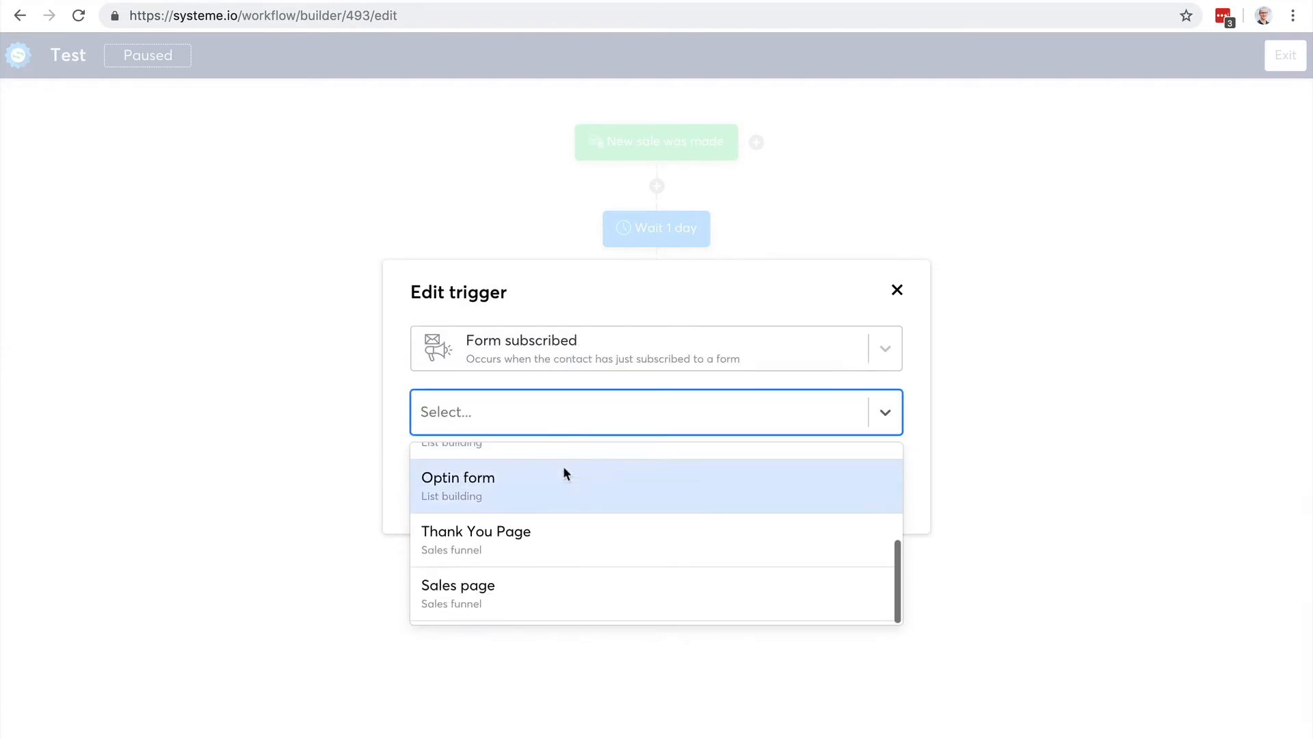
{"action": "left_click", "coordinate": [528, 483]}
{"action": "left_click", "coordinate": [443, 470]}
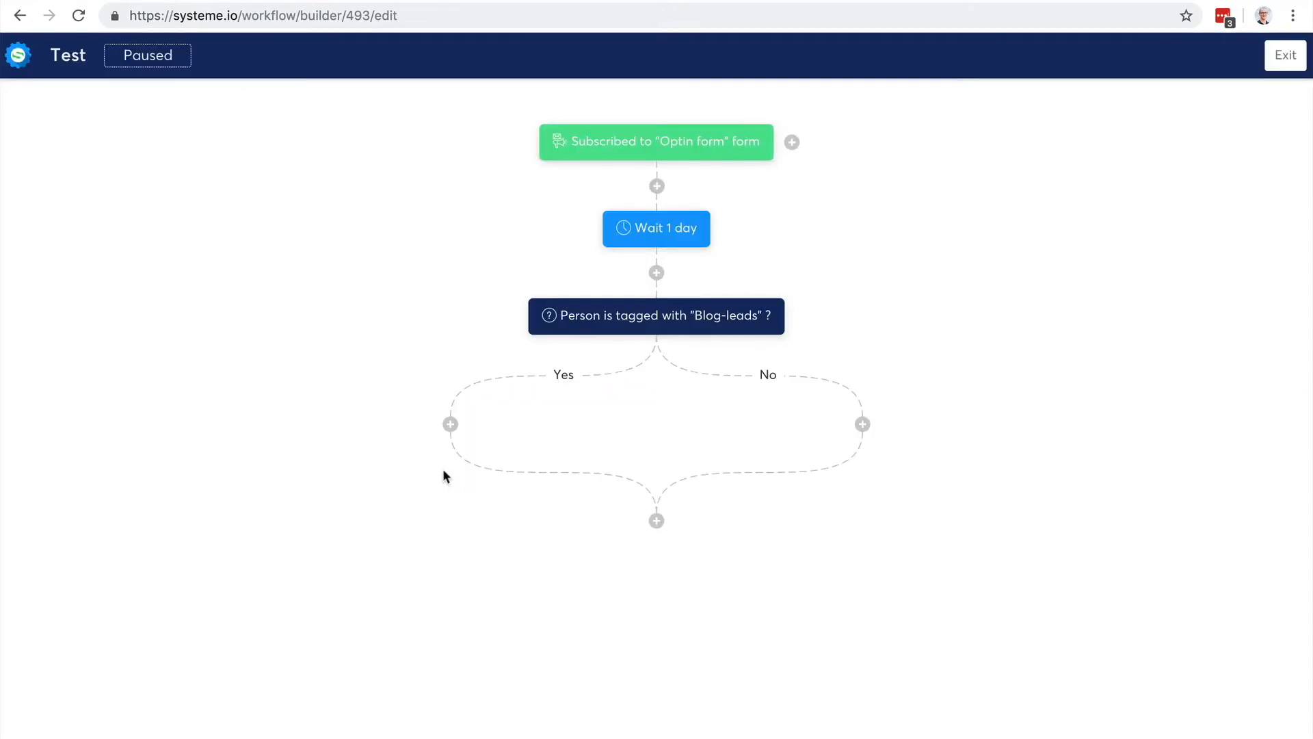
Step: Add an action directly below the trigger that subscribes the contact to the "5 day coaching course" campaign, and exit the workflow
{"action": "mouse_move", "coordinate": [609, 150]}
{"action": "left_click", "coordinate": [657, 186]}
{"action": "left_click", "coordinate": [519, 342]}
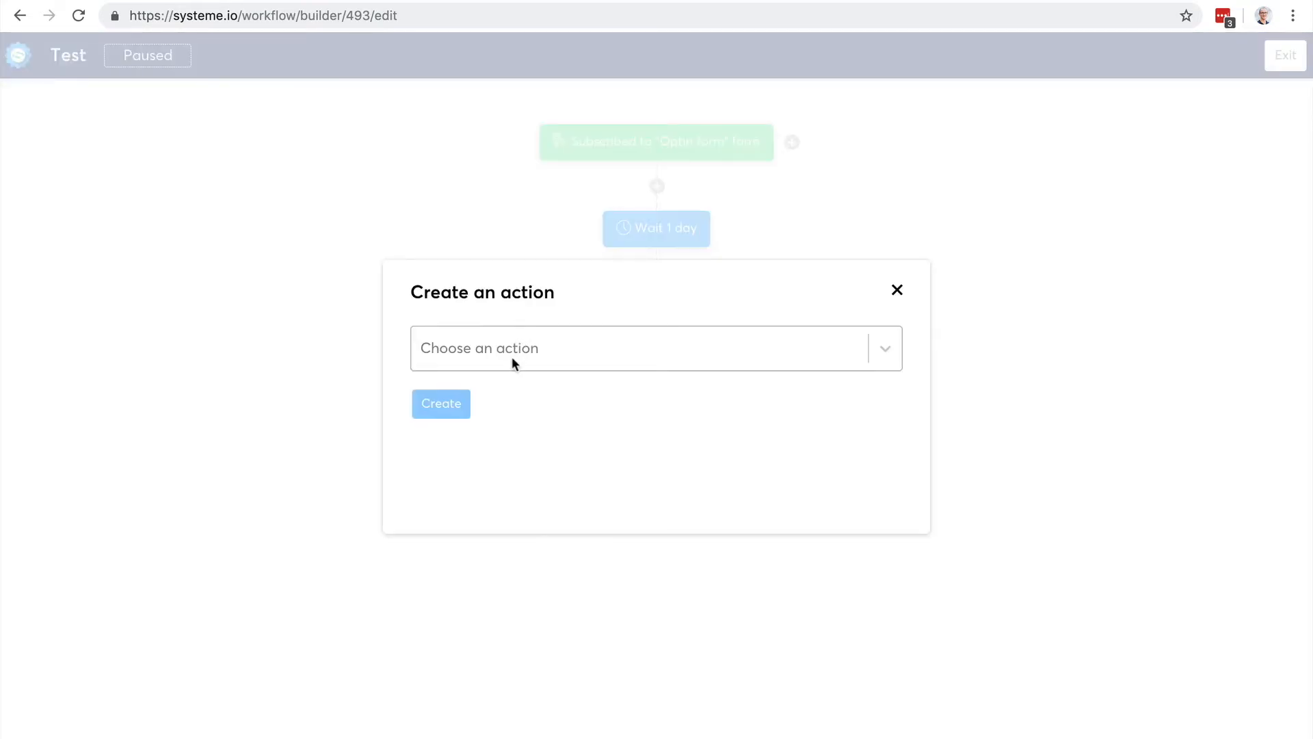
{"action": "left_click", "coordinate": [513, 358]}
{"action": "scroll", "coordinate": [575, 458], "scroll_direction": "down", "scroll_amount": 2}
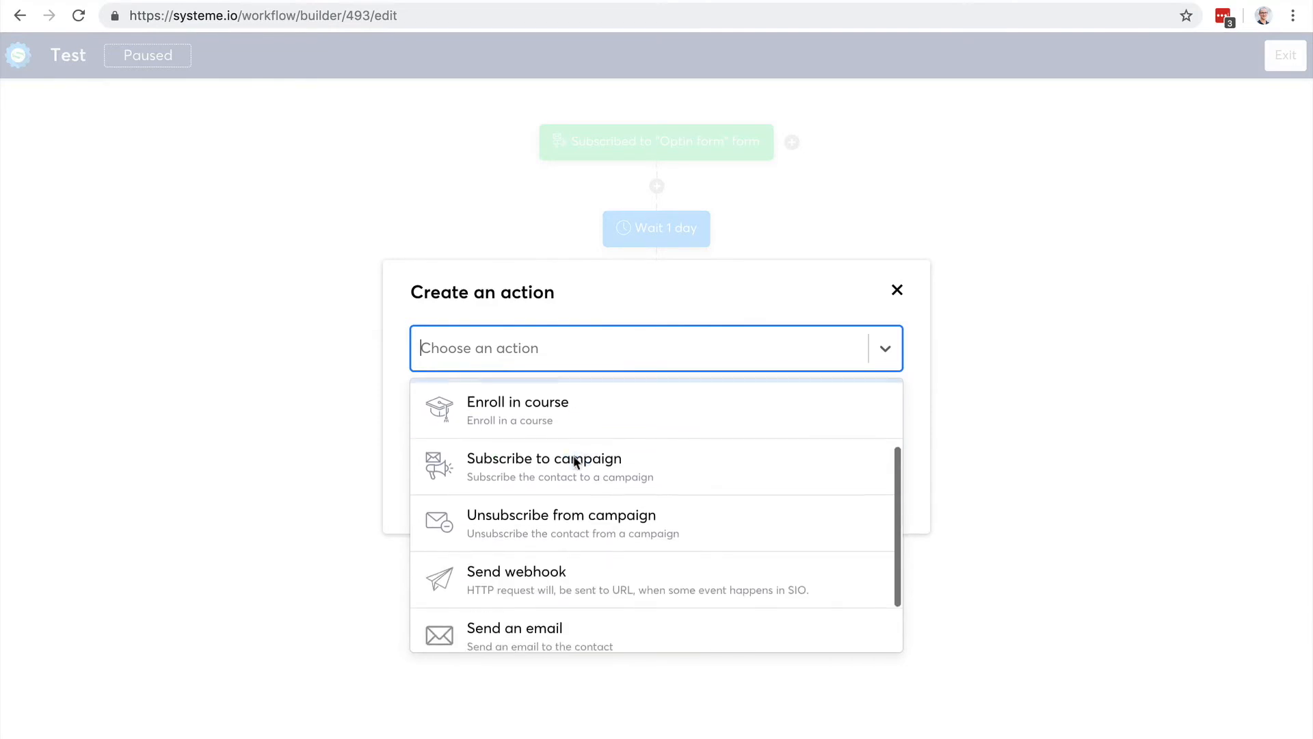
{"action": "left_click", "coordinate": [575, 462]}
{"action": "left_click", "coordinate": [569, 406]}
{"action": "left_click", "coordinate": [536, 447]}
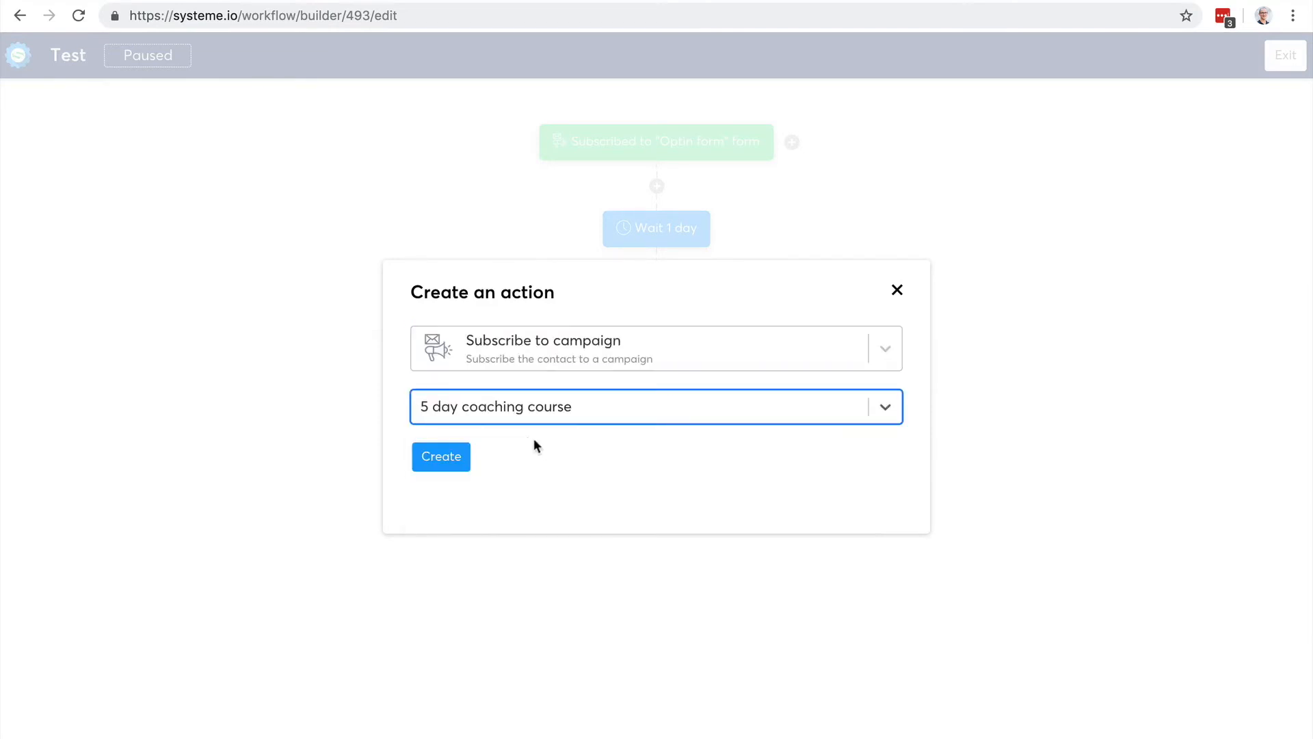
{"action": "left_click", "coordinate": [438, 456]}
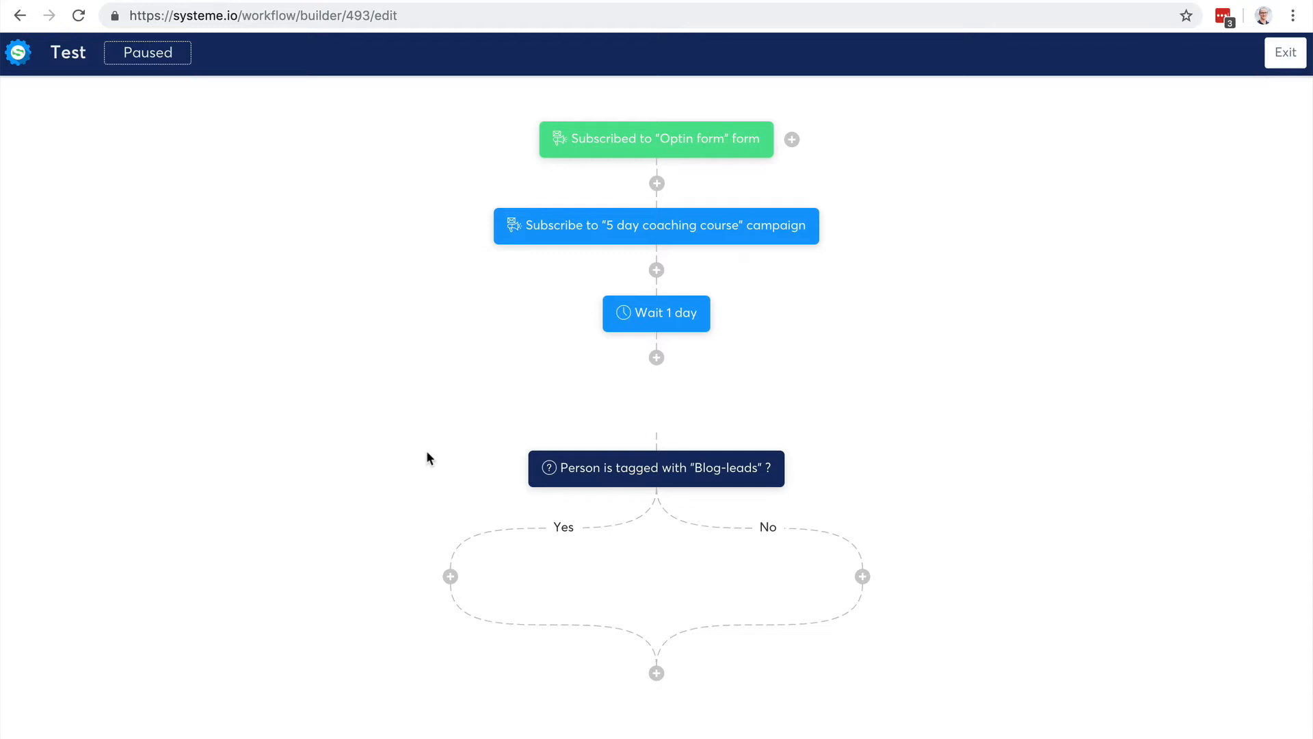
{"action": "mouse_move", "coordinate": [641, 312]}
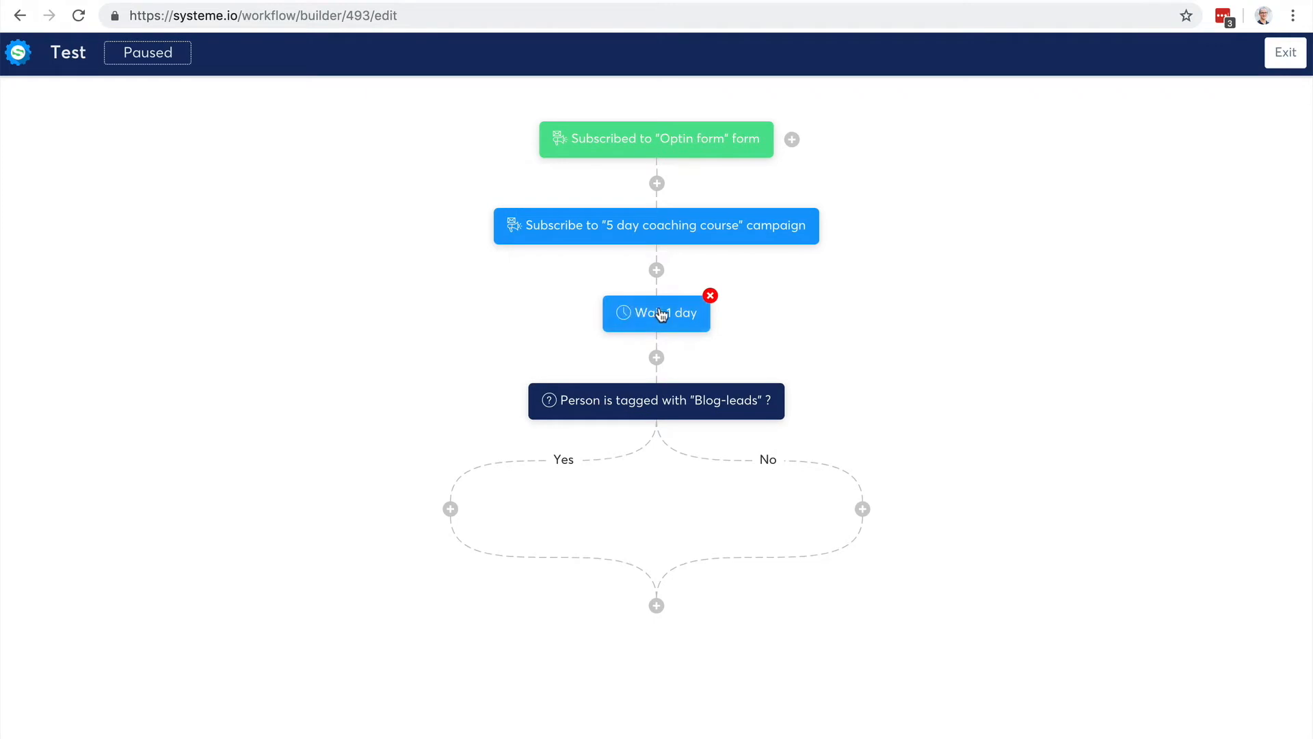
{"action": "mouse_move", "coordinate": [660, 406]}
{"action": "left_click", "coordinate": [1279, 59]}
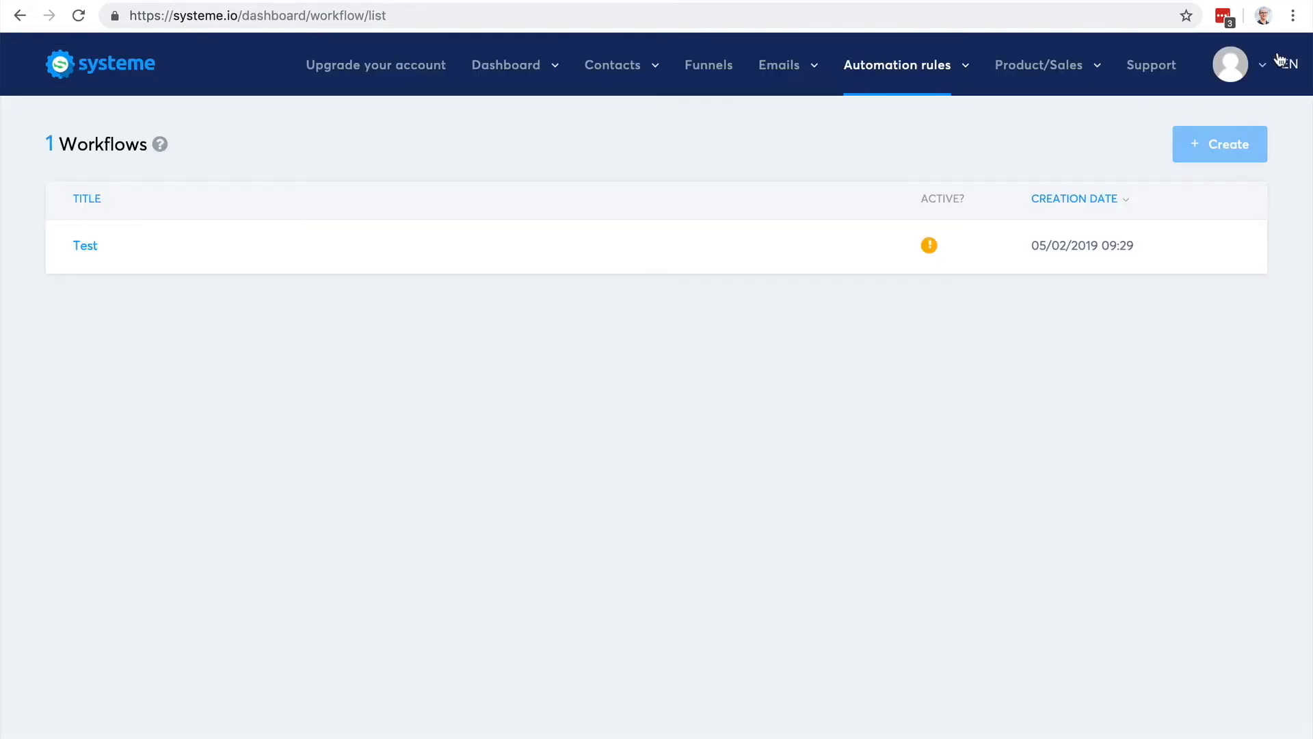
Step: Go to the contact tags and create a new tag named ProductA-Customer
{"action": "mouse_move", "coordinate": [575, 71]}
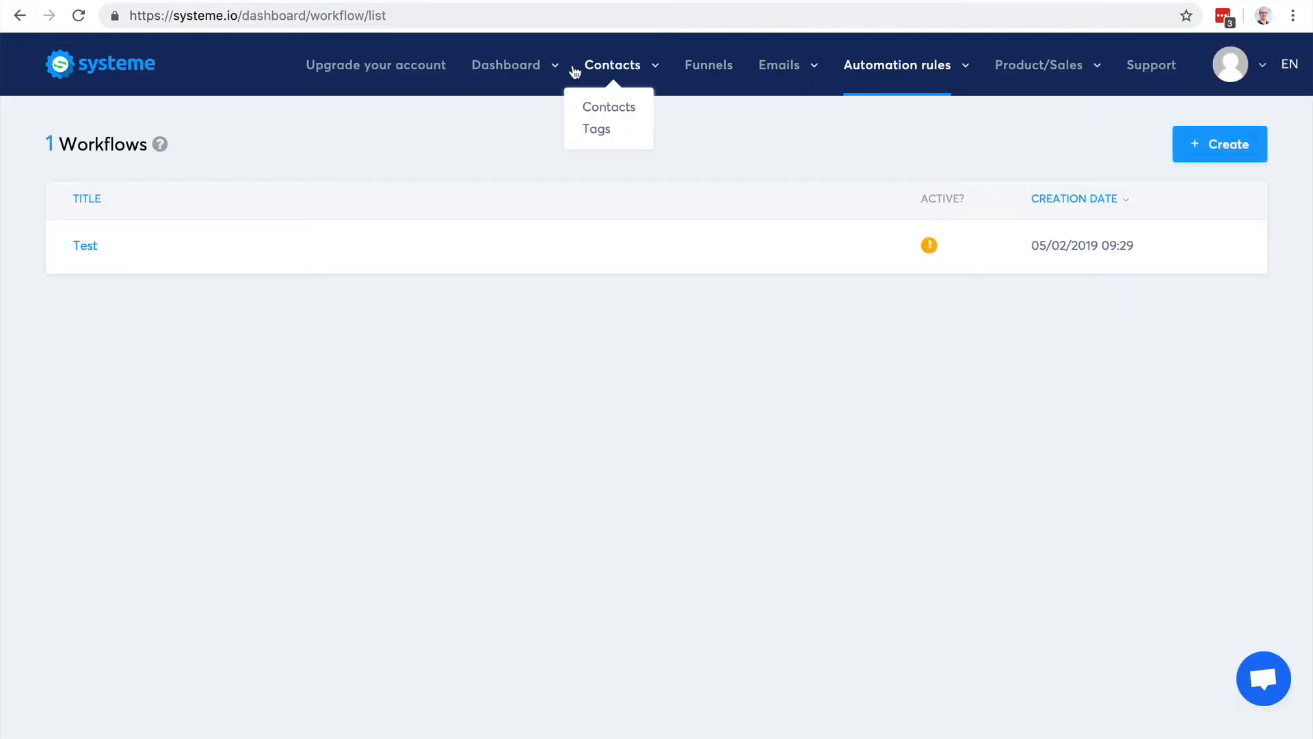
{"action": "left_click", "coordinate": [595, 130]}
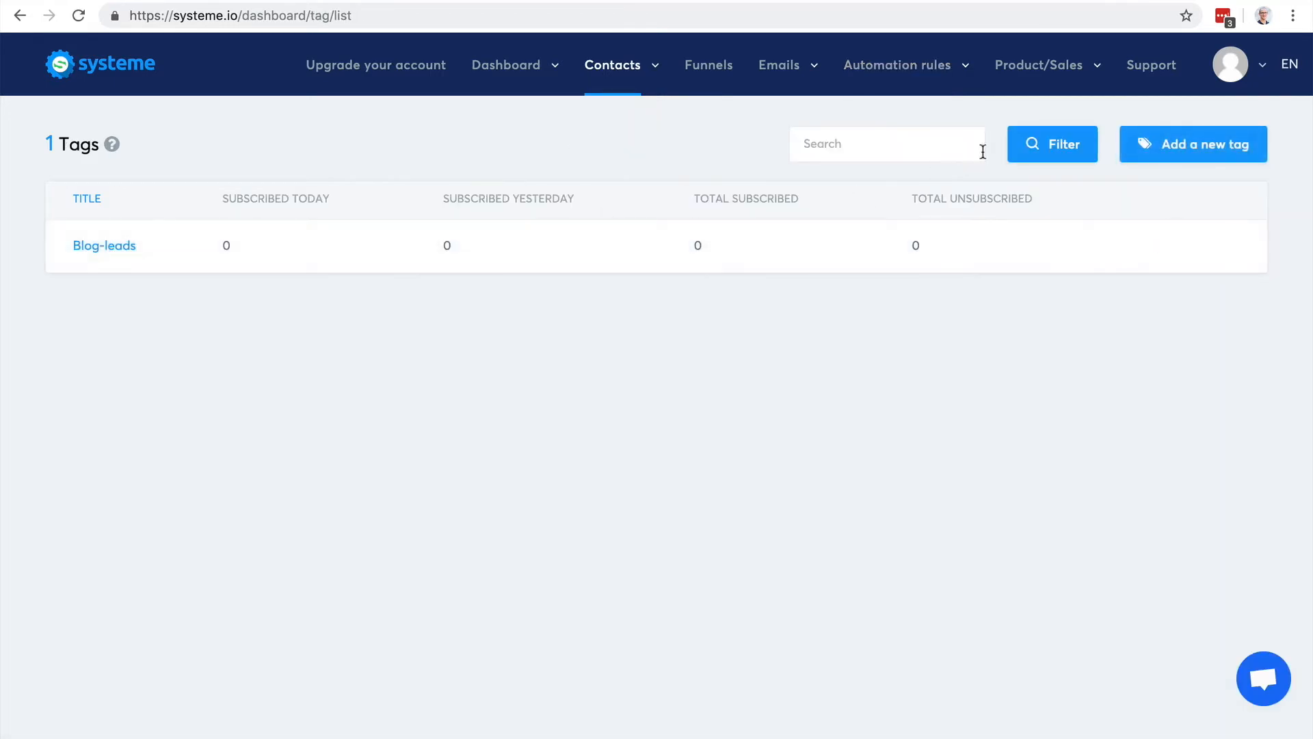
{"action": "left_click", "coordinate": [1169, 150]}
{"action": "type", "text": "Pro"}
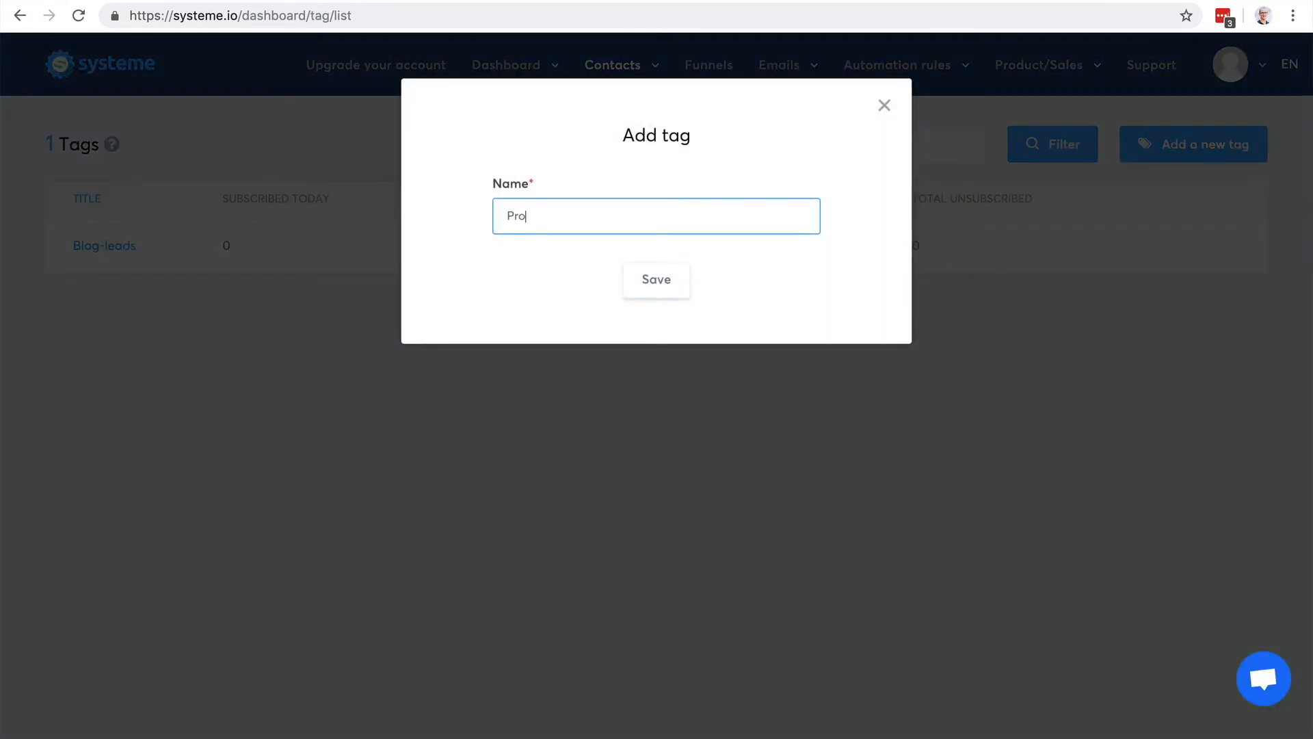
{"action": "type", "text": "duct1-"}
{"action": "key", "text": "BackSpace"}
{"action": "key", "text": "BackSpace"}
{"action": "type", "text": "A-Customer"}
{"action": "left_click", "coordinate": [663, 279]}
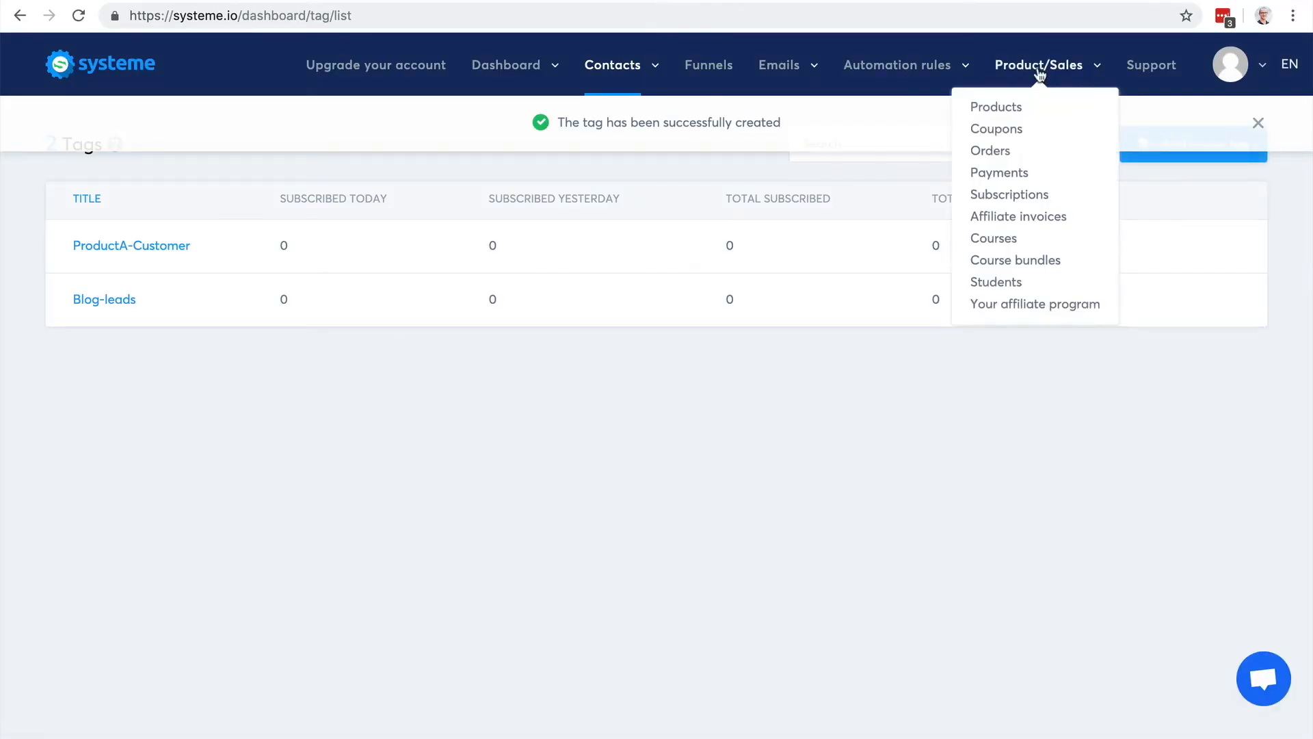
Step: Reopen the Test workflow and update its delay step, keeping the wait at 1 day
{"action": "left_click", "coordinate": [898, 129]}
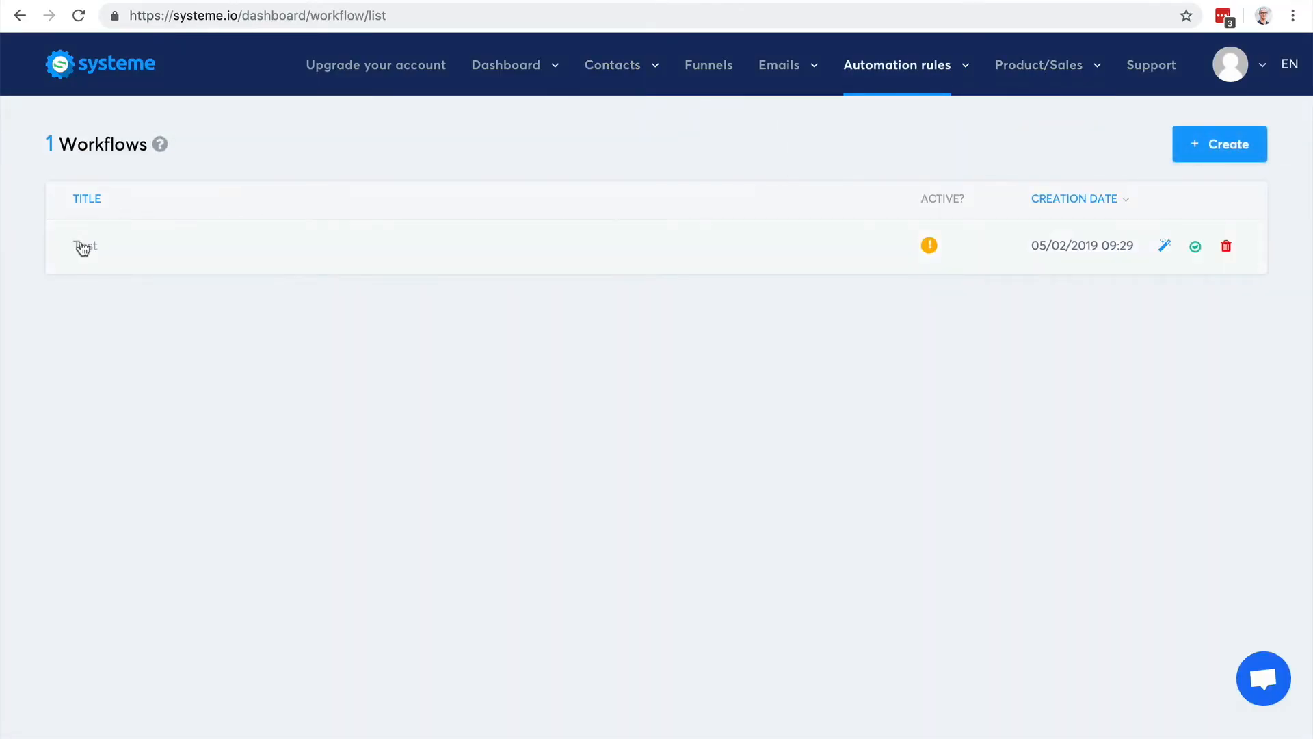
{"action": "left_click", "coordinate": [84, 248]}
{"action": "scroll", "coordinate": [826, 343], "scroll_direction": "down", "scroll_amount": 3}
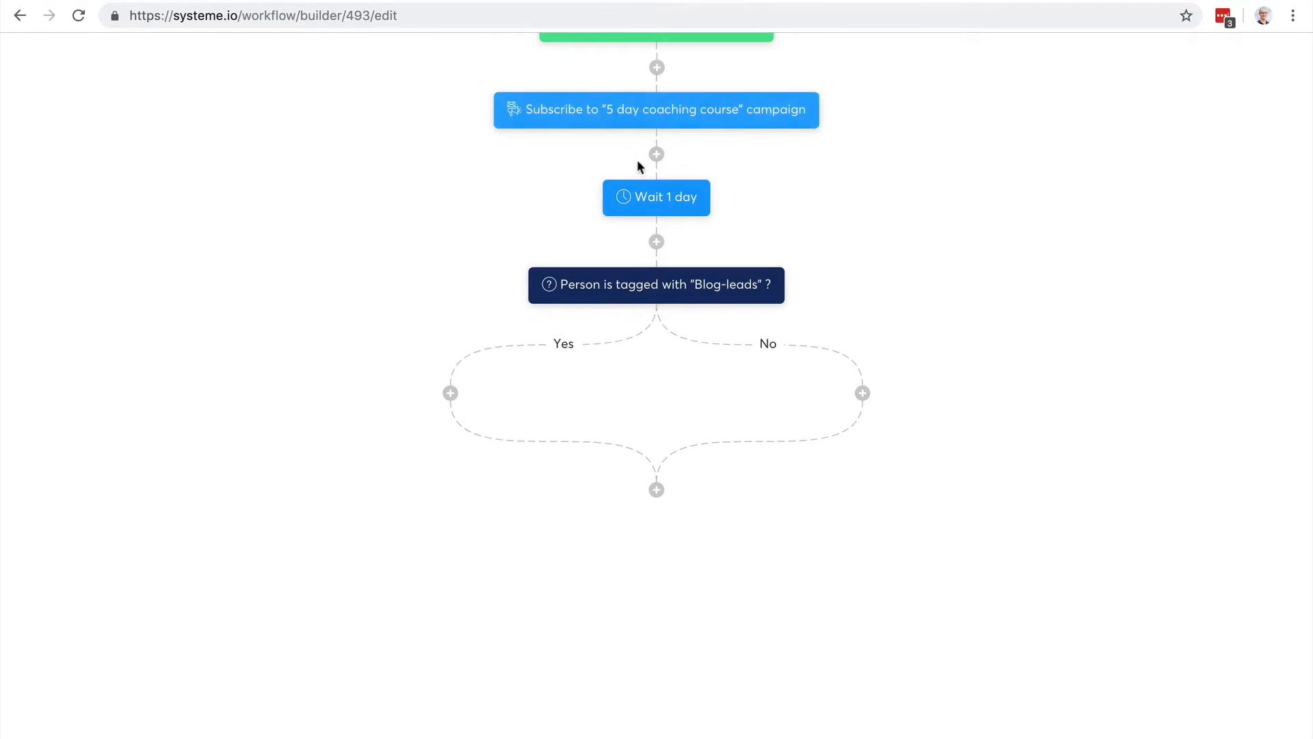
{"action": "left_click", "coordinate": [649, 200]}
{"action": "left_click", "coordinate": [469, 398]}
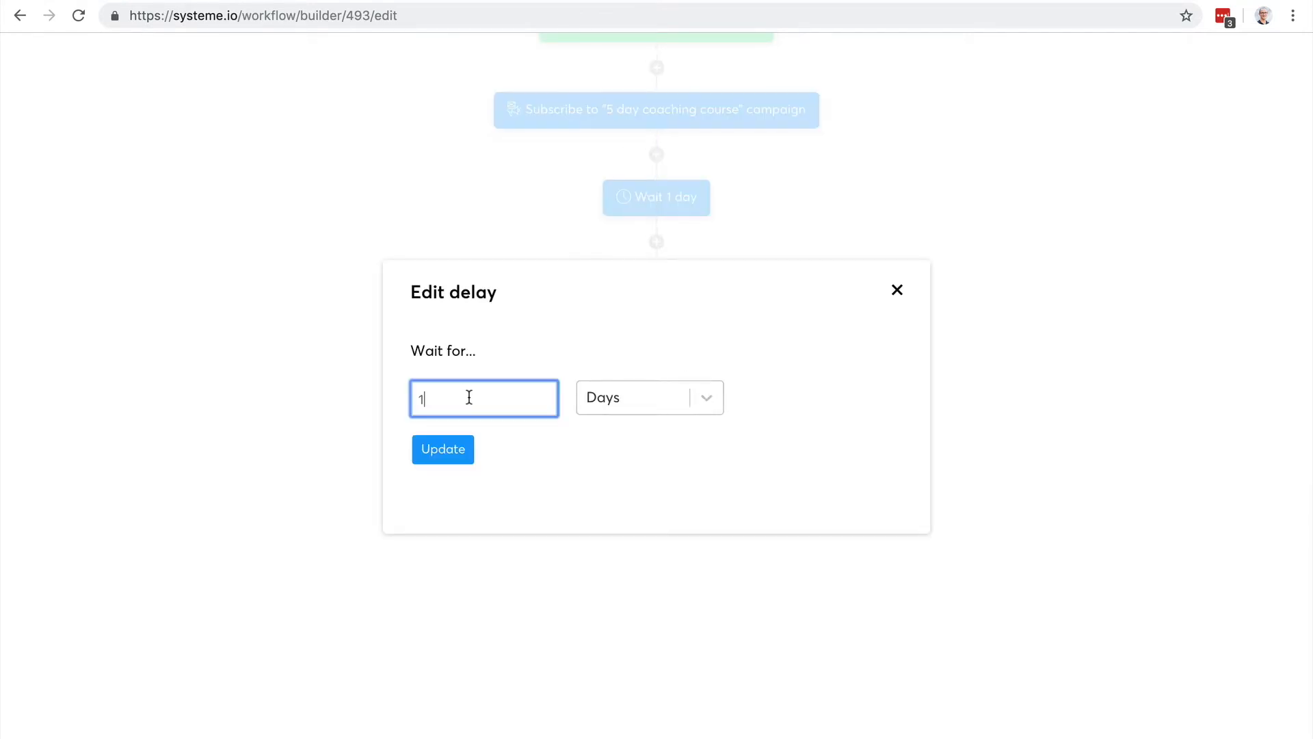
{"action": "left_click", "coordinate": [457, 451]}
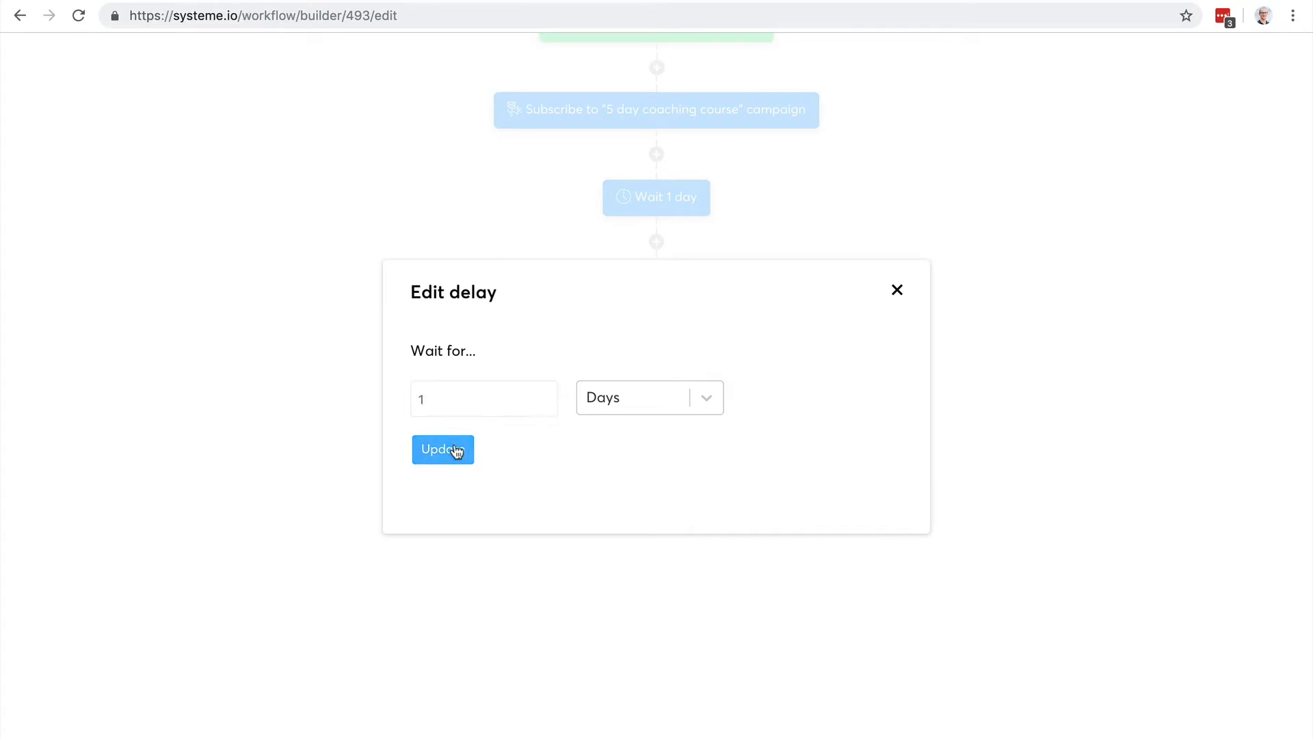
Step: Change the decision's condition to check whether the contact is tagged with ProductA-Customer
{"action": "left_click", "coordinate": [665, 288]}
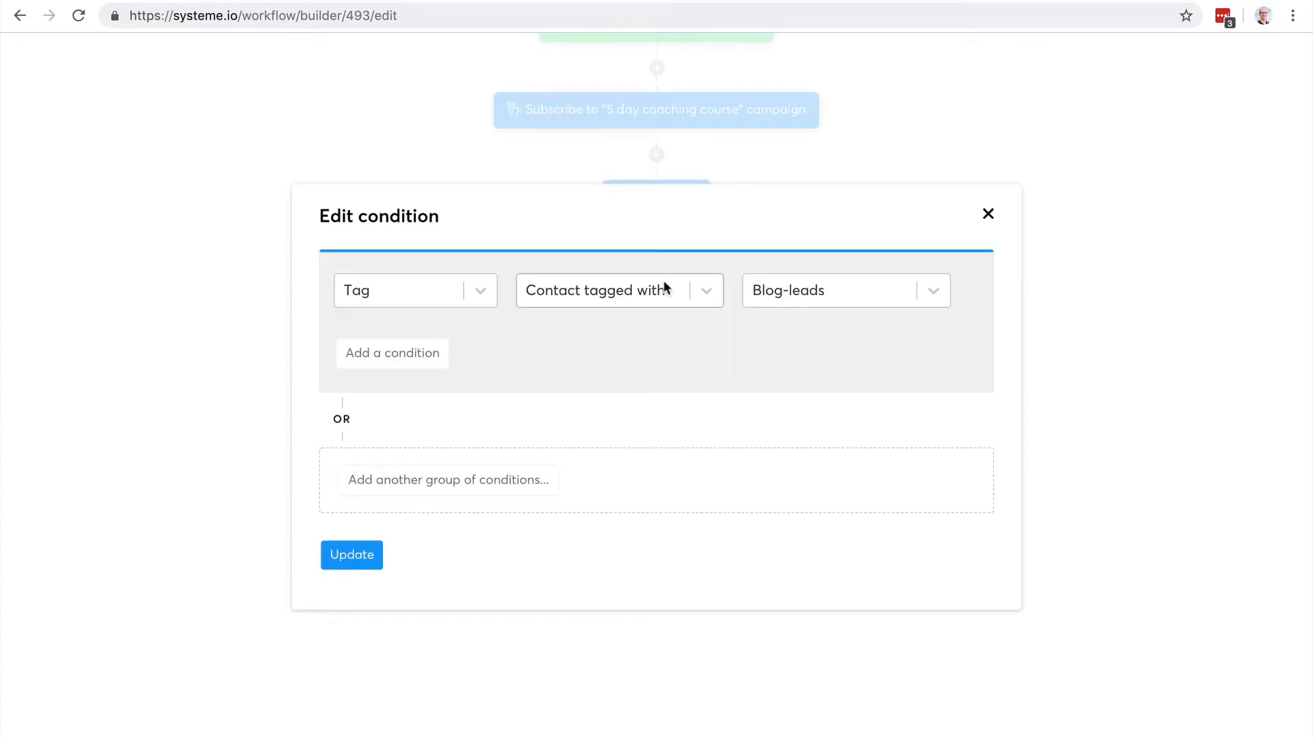
{"action": "left_click", "coordinate": [818, 293]}
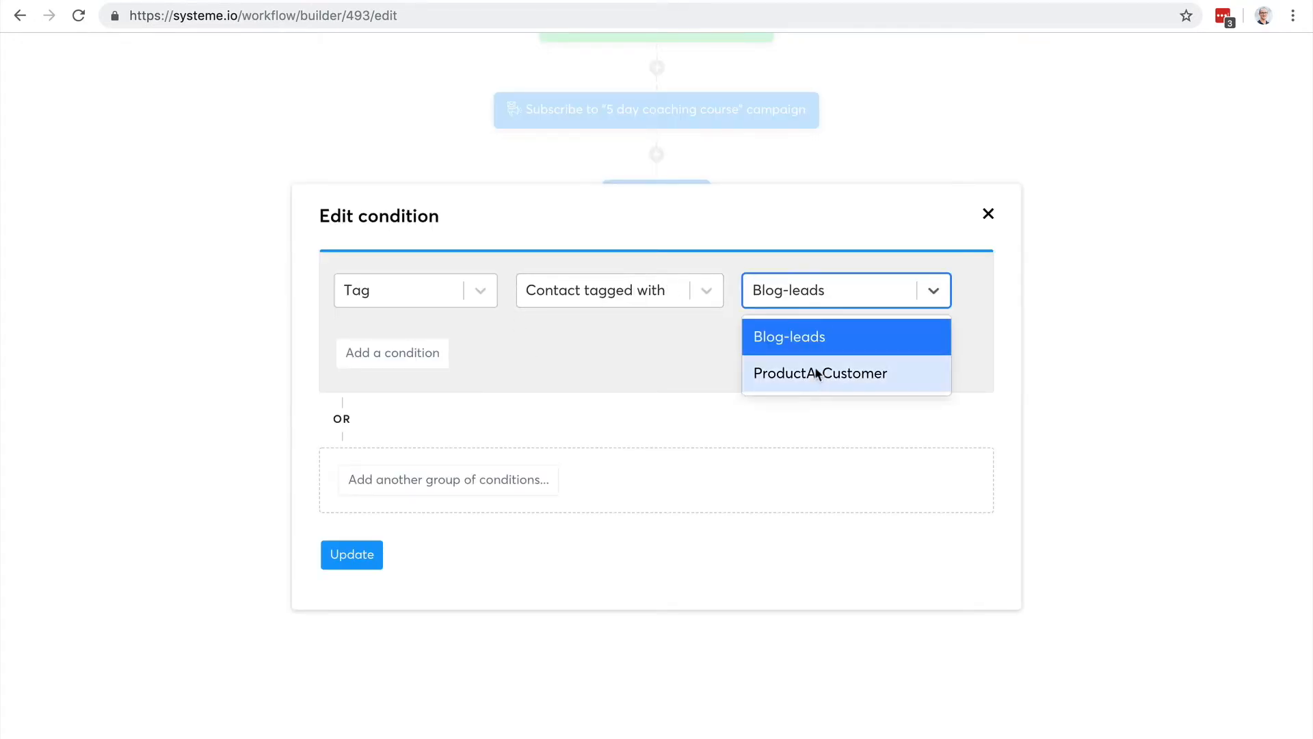
{"action": "left_click", "coordinate": [814, 370]}
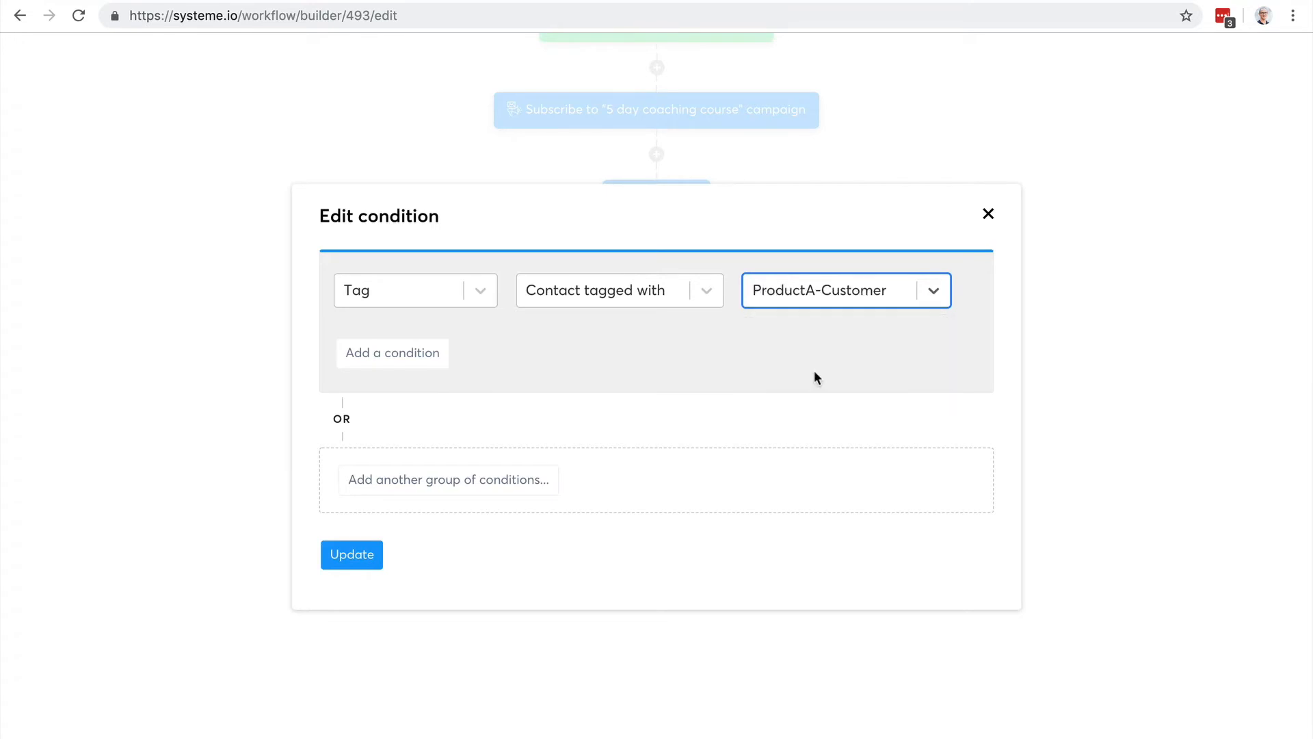
{"action": "left_click", "coordinate": [354, 554]}
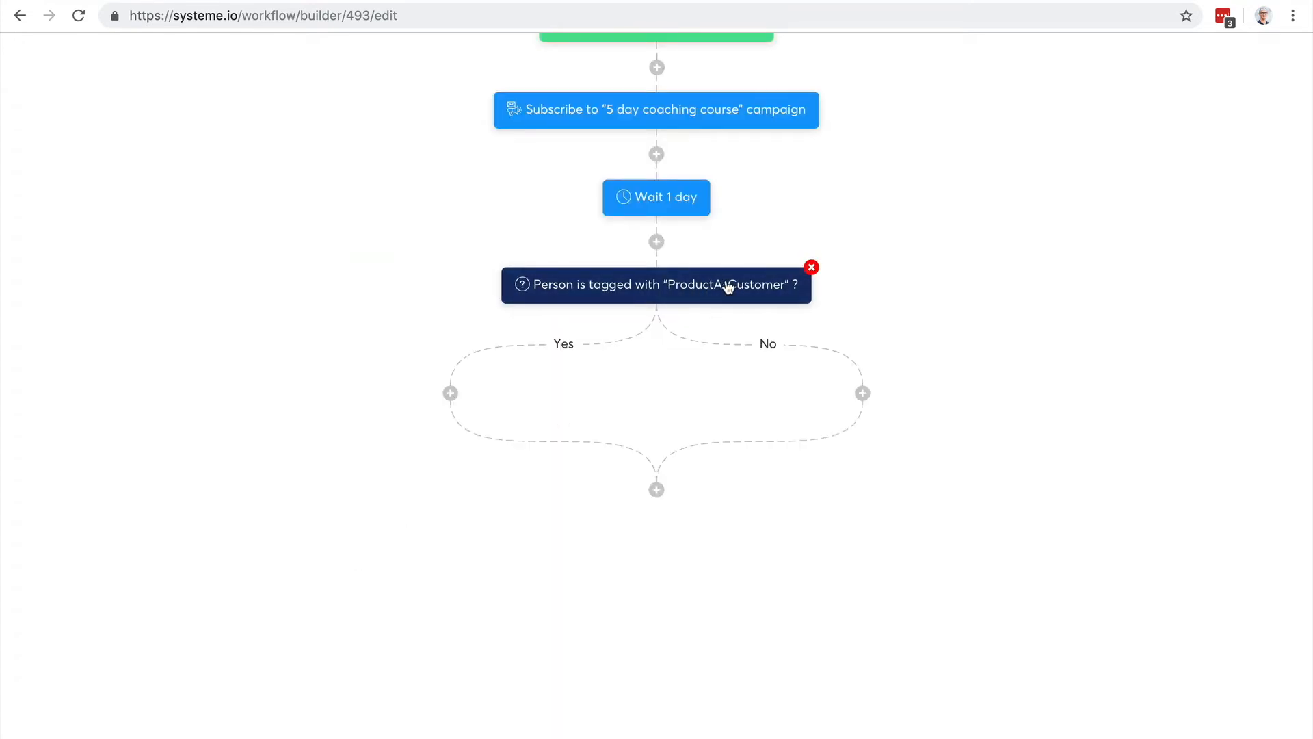
Step: Add an action on the decision's Yes branch that unsubscribes the contact from the "5 day coaching course" campaign, and exit the workflow
{"action": "left_click", "coordinate": [451, 394]}
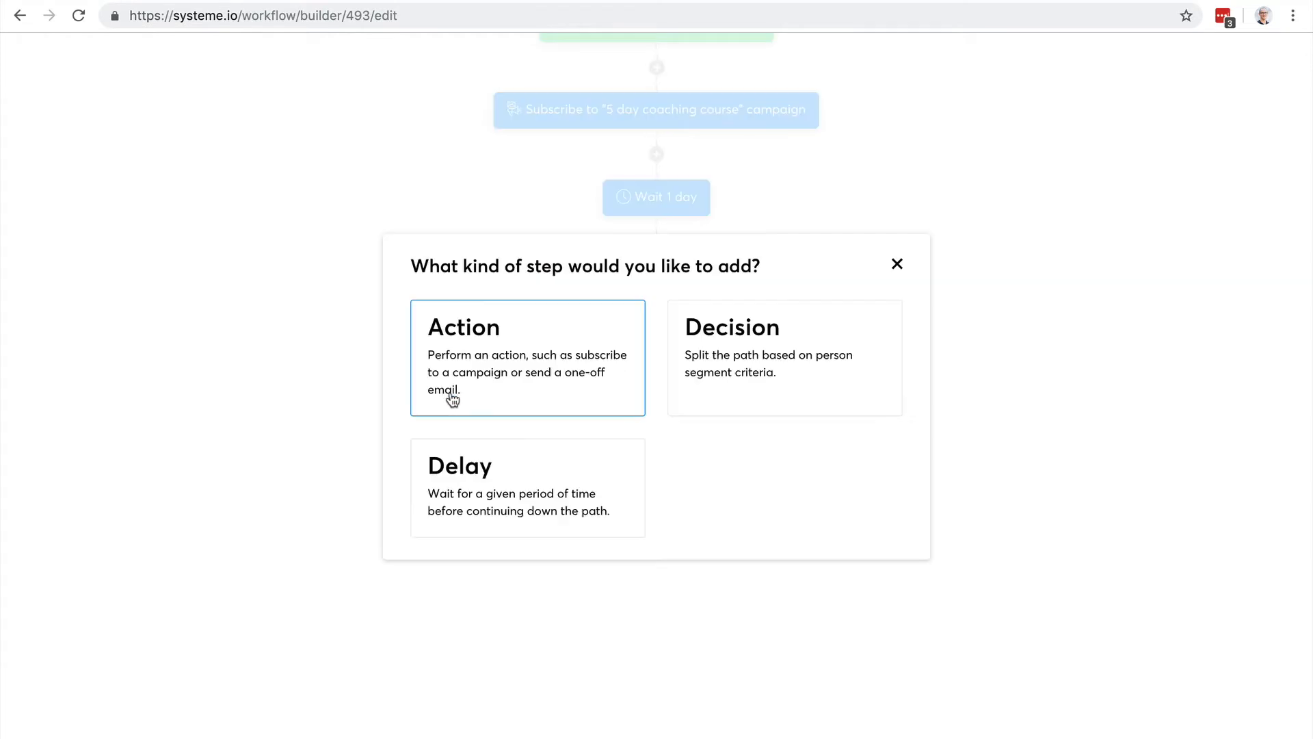
{"action": "left_click", "coordinate": [531, 394]}
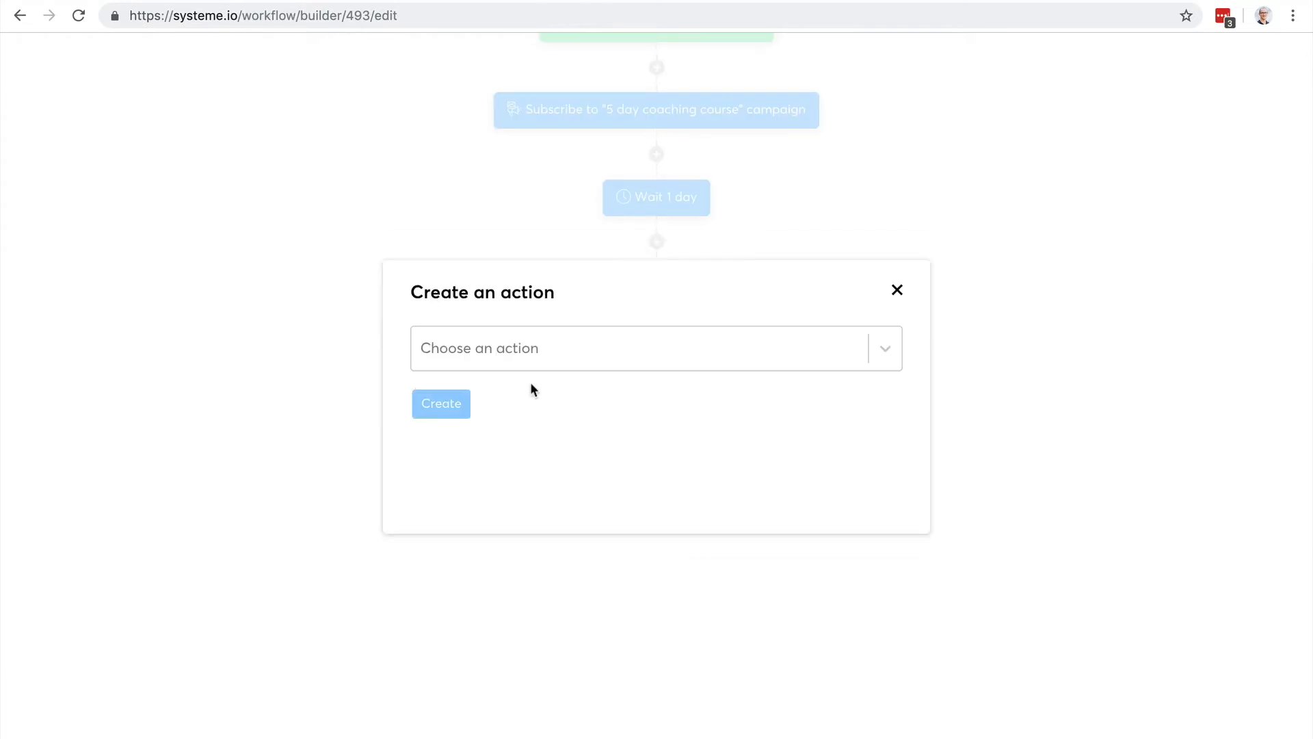
{"action": "left_click", "coordinate": [597, 340]}
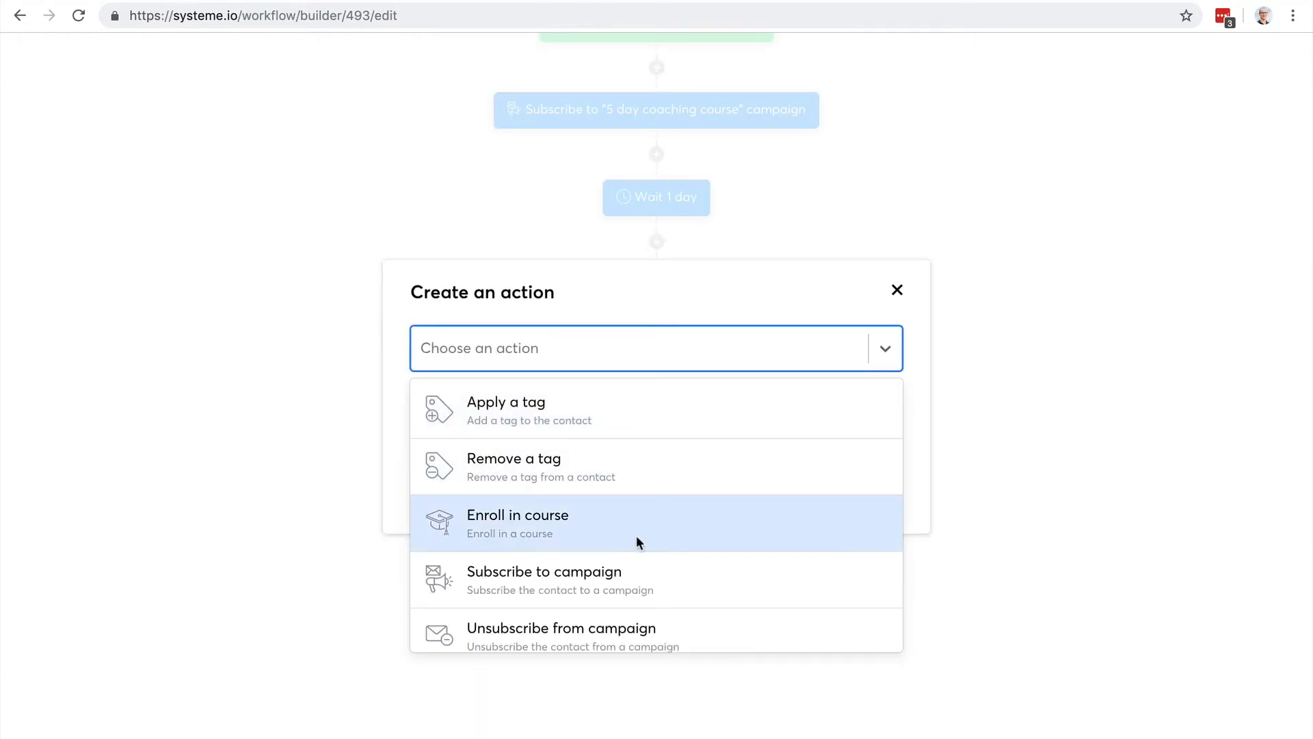
{"action": "scroll", "coordinate": [633, 540], "scroll_direction": "down", "scroll_amount": 1}
{"action": "left_click", "coordinate": [615, 558]}
{"action": "left_click", "coordinate": [572, 411]}
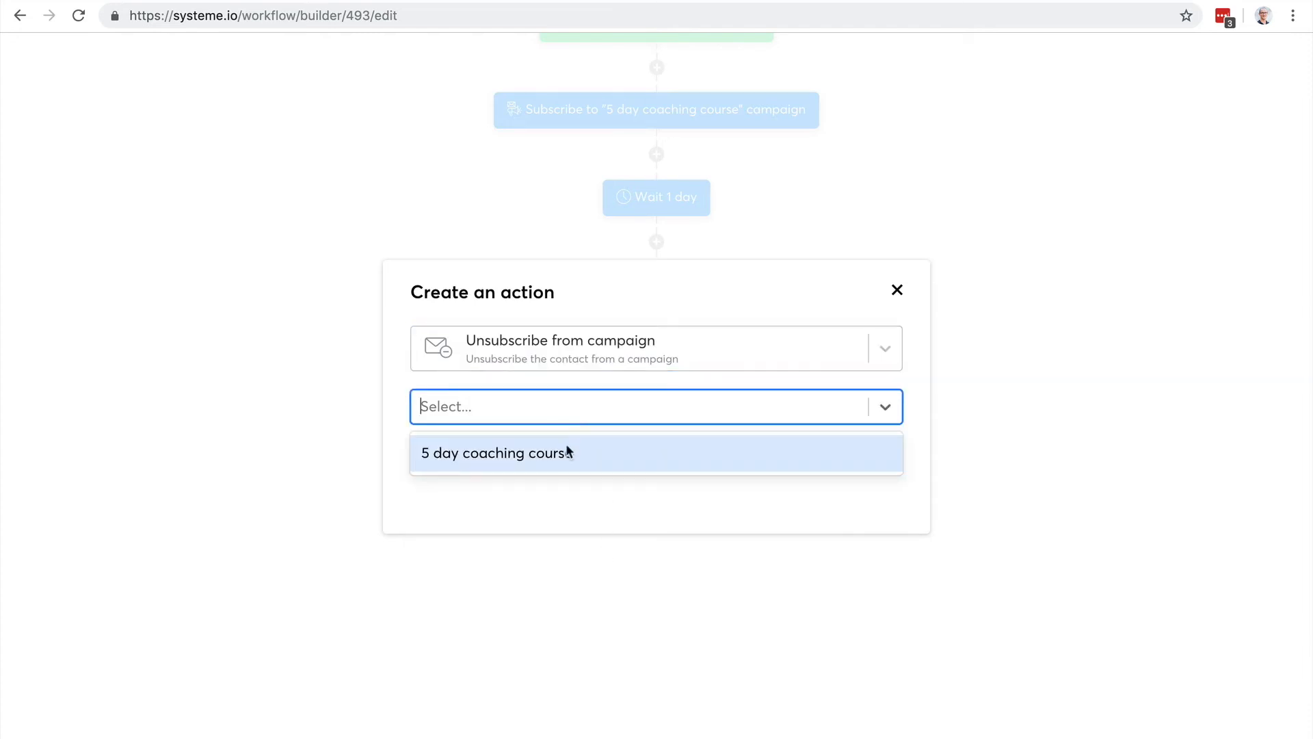
{"action": "left_click", "coordinate": [568, 452]}
{"action": "left_click", "coordinate": [454, 459]}
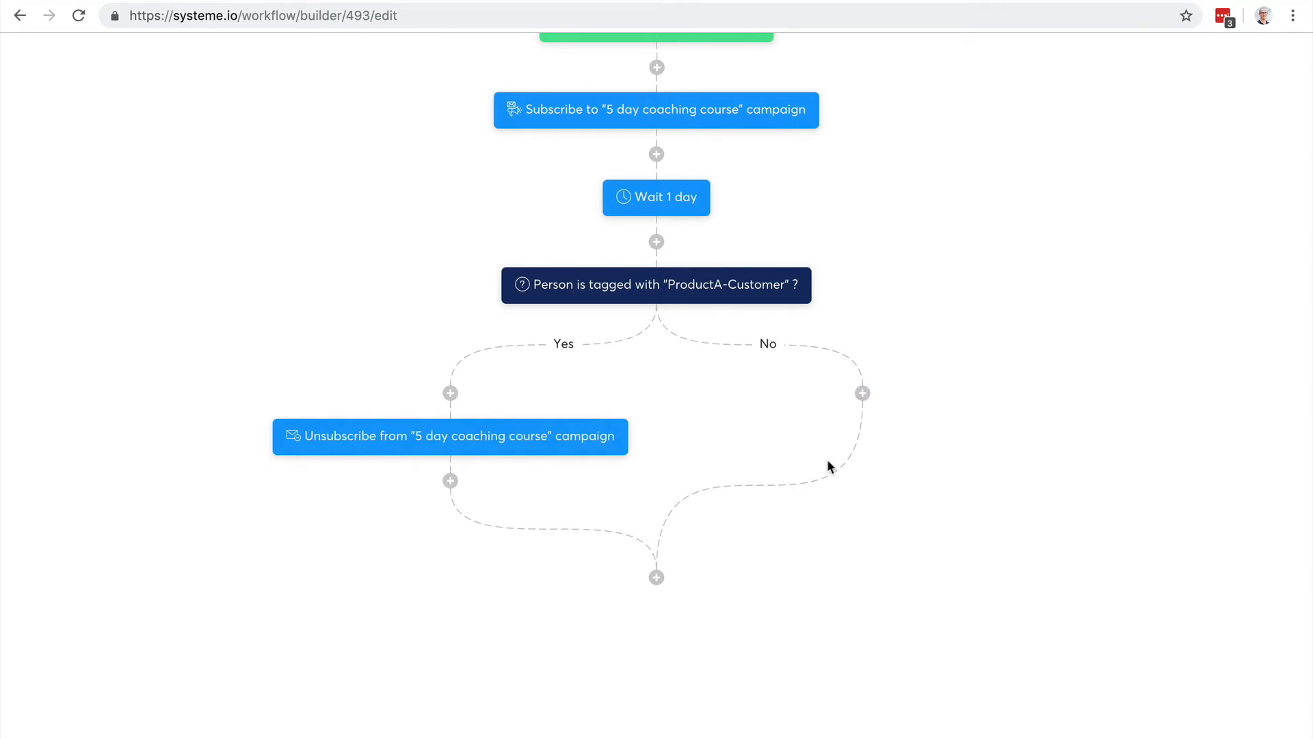
{"action": "scroll", "coordinate": [876, 424], "scroll_direction": "up", "scroll_amount": 2}
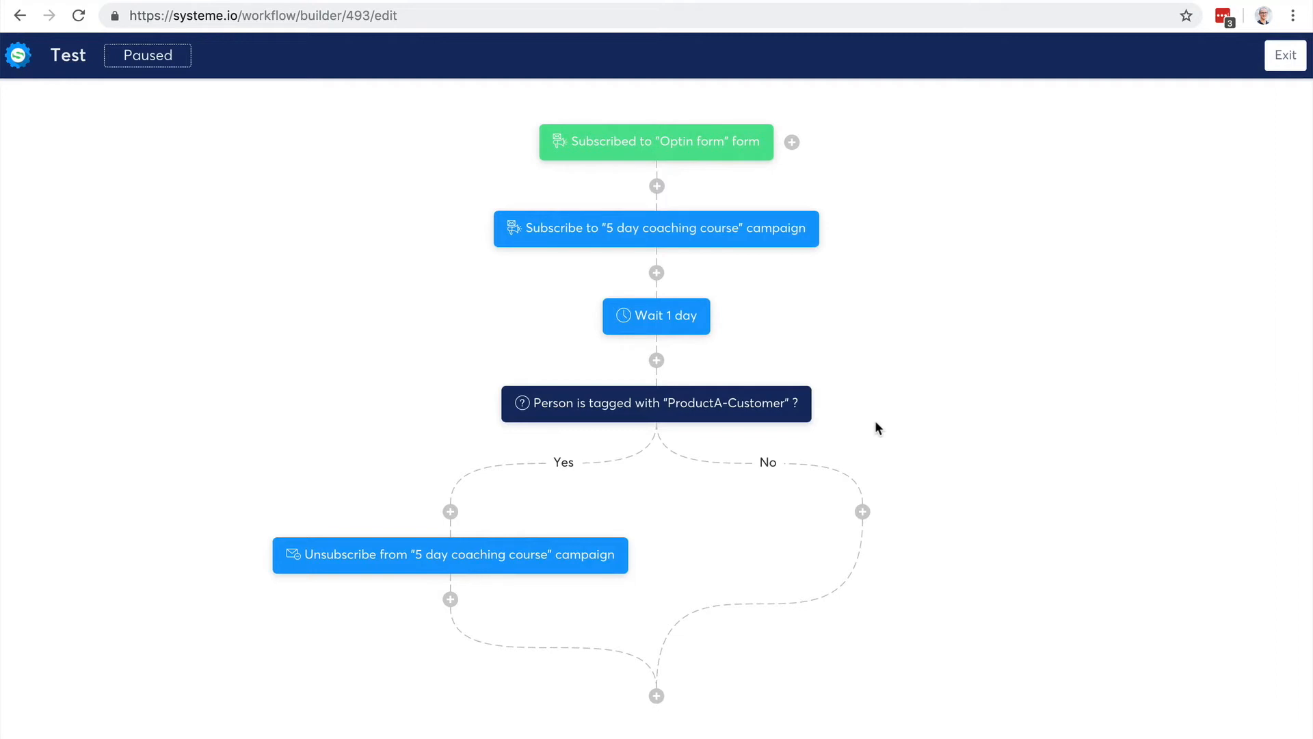
{"action": "left_click", "coordinate": [1289, 61]}
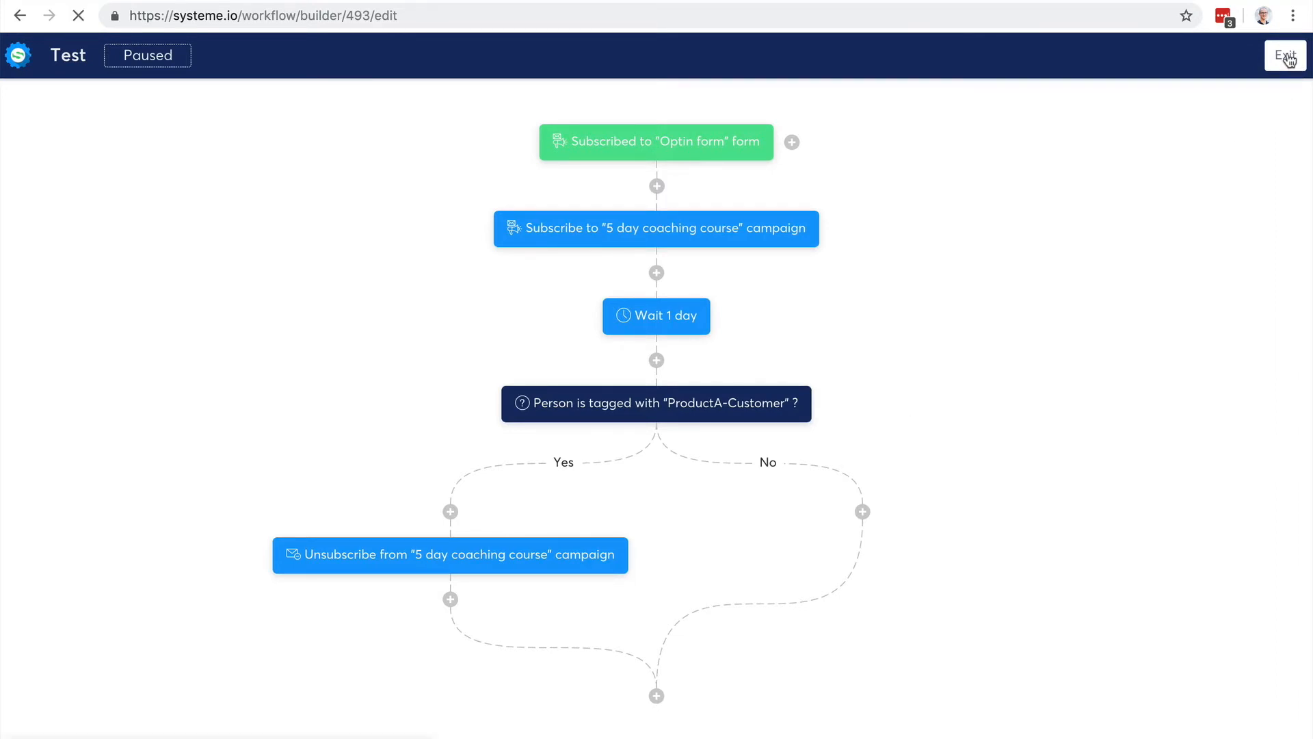
Step: Start a new automation rule triggered by a new sale on the "Sales funnel: Order Form" step
{"action": "mouse_move", "coordinate": [927, 71]}
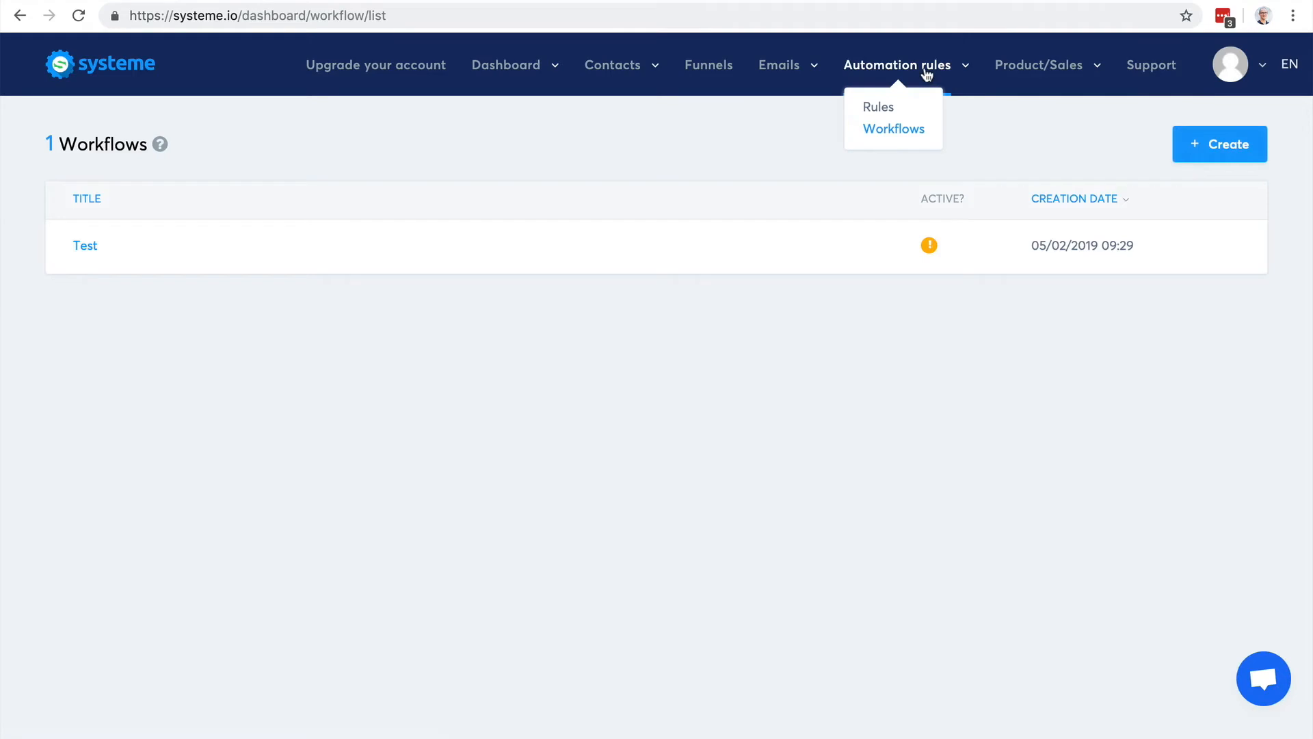
{"action": "left_click", "coordinate": [881, 111]}
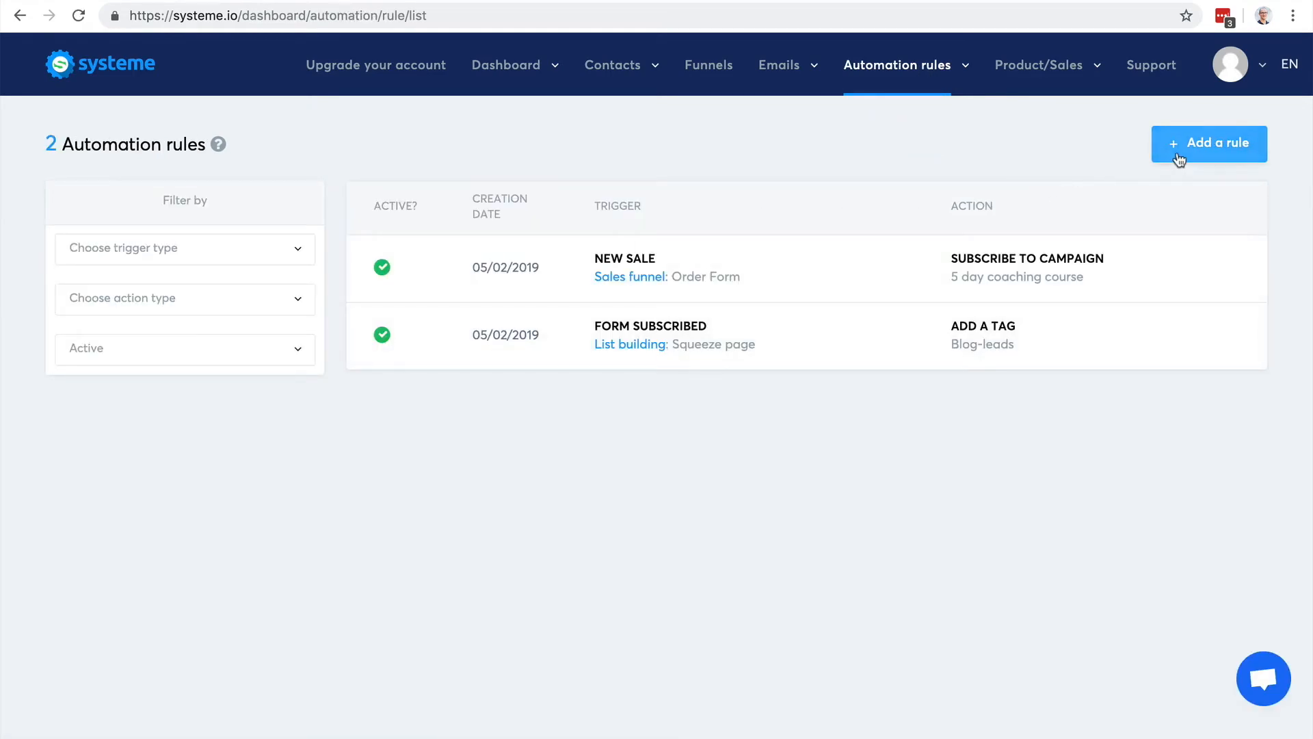
{"action": "left_click", "coordinate": [1179, 160]}
{"action": "left_click", "coordinate": [574, 207]}
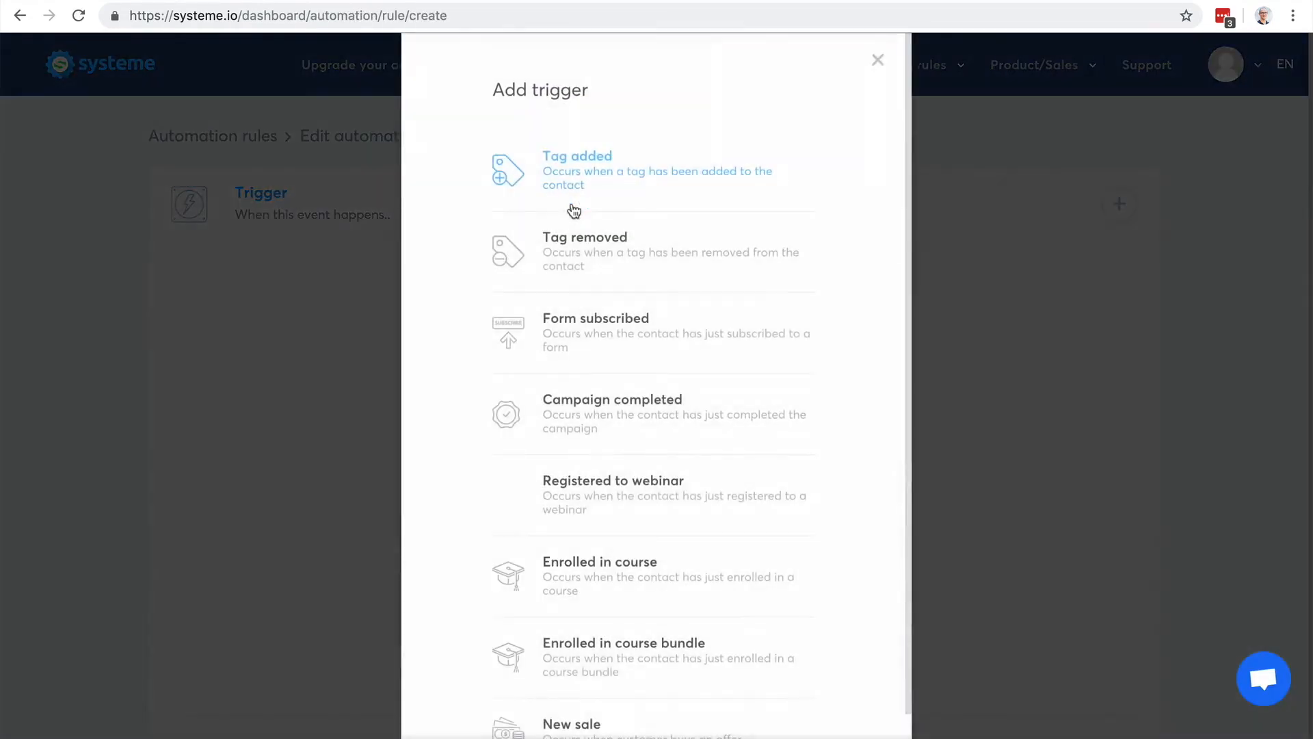
{"action": "scroll", "coordinate": [639, 419], "scroll_direction": "down", "scroll_amount": 1}
{"action": "scroll", "coordinate": [640, 423], "scroll_direction": "up", "scroll_amount": 1}
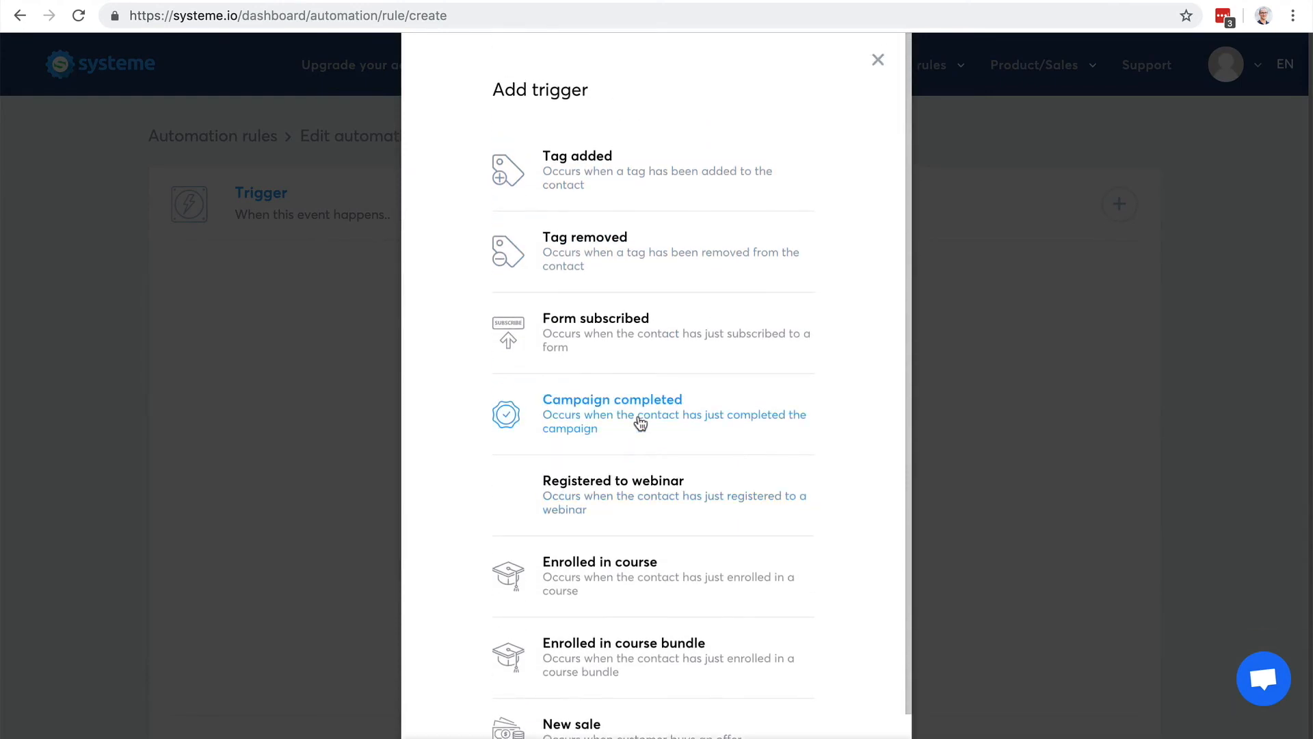
{"action": "scroll", "coordinate": [619, 533], "scroll_direction": "down", "scroll_amount": 1}
{"action": "left_click", "coordinate": [595, 681]}
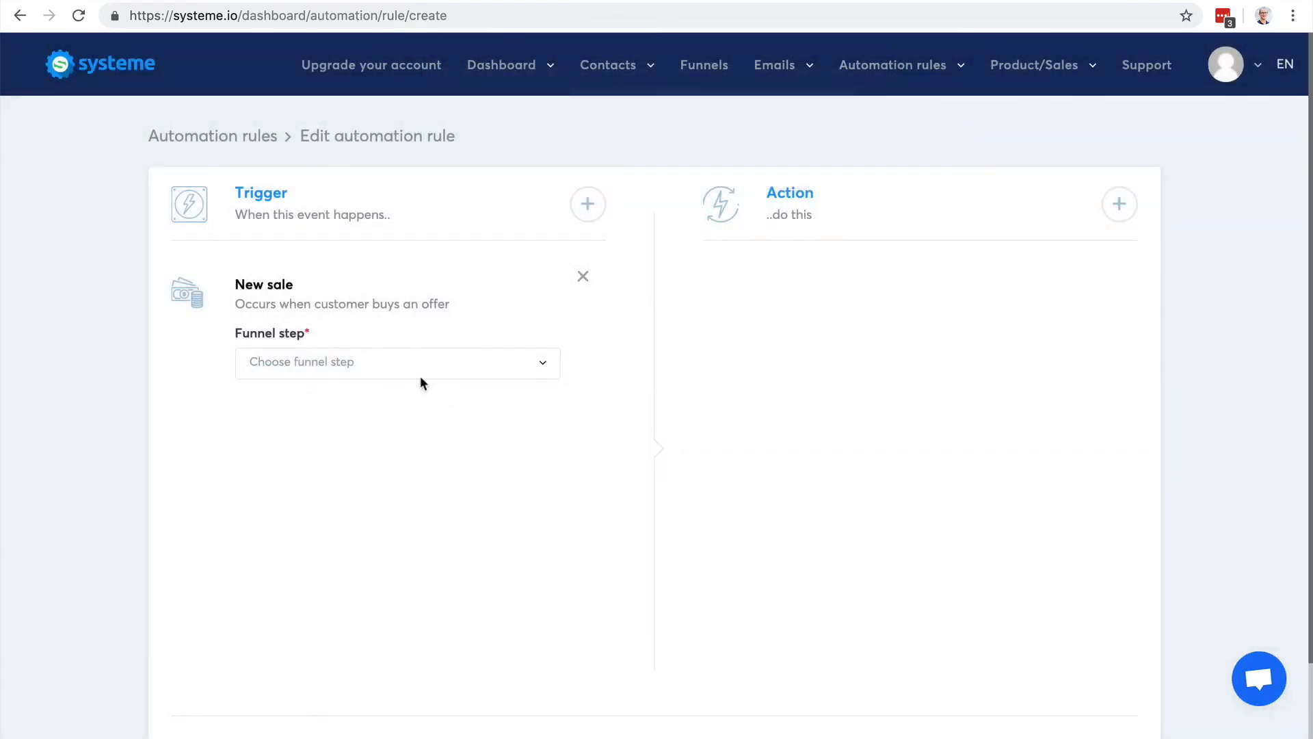
{"action": "left_click", "coordinate": [369, 366]}
{"action": "left_click", "coordinate": [353, 460]}
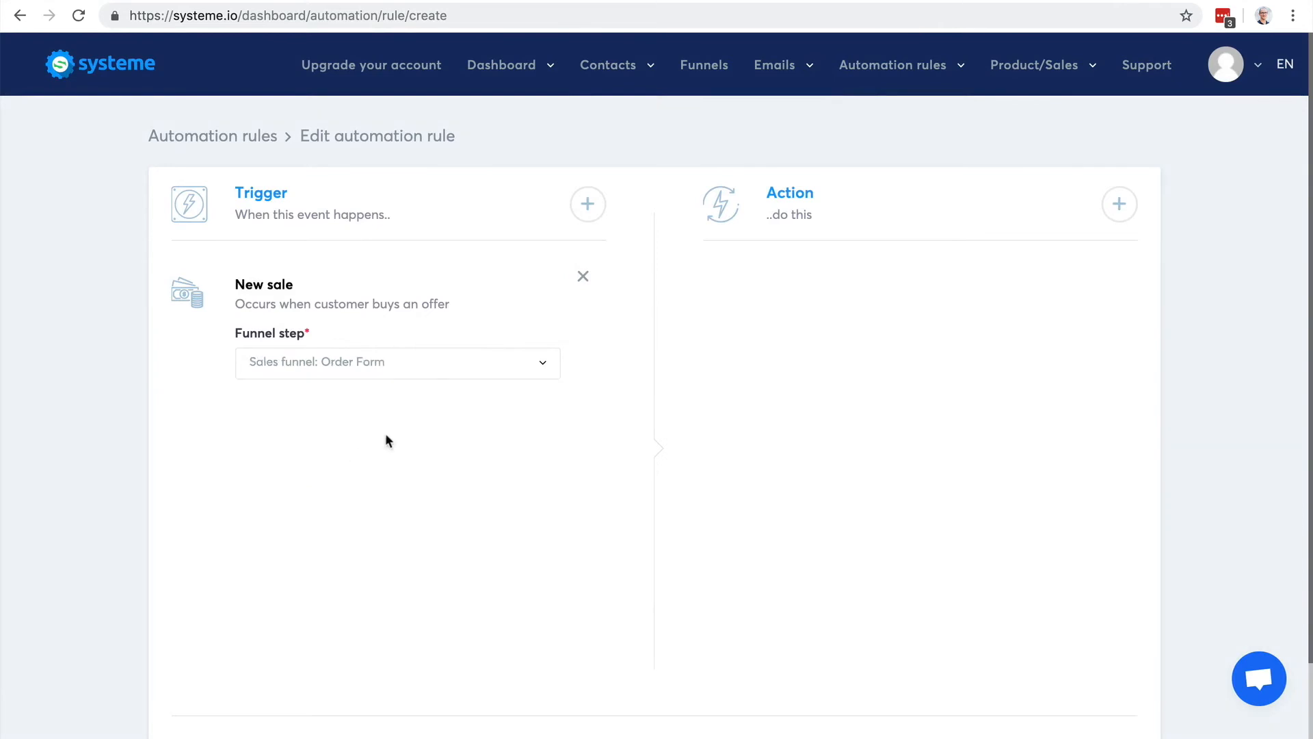
Step: Look through the actions available for the automation rule without adding one
{"action": "left_click", "coordinate": [1120, 205]}
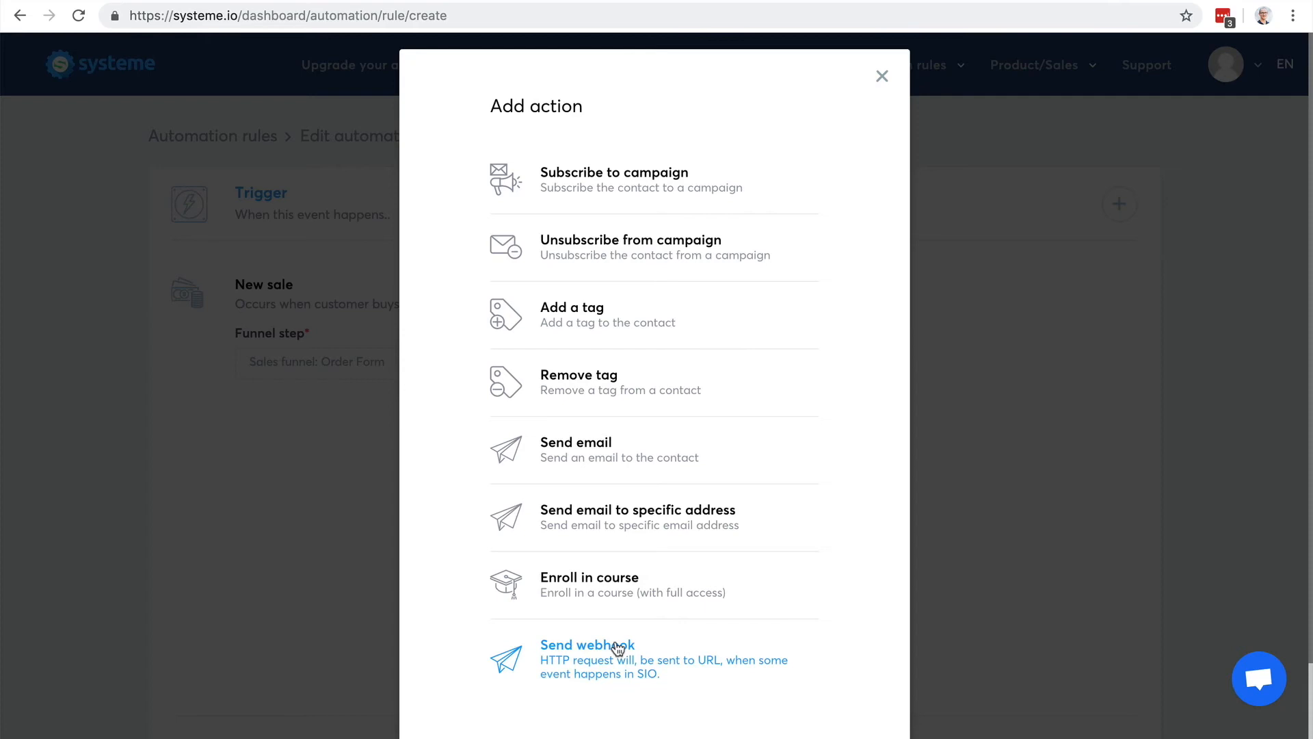
{"action": "left_click", "coordinate": [881, 76]}
{"action": "mouse_move", "coordinate": [883, 75]}
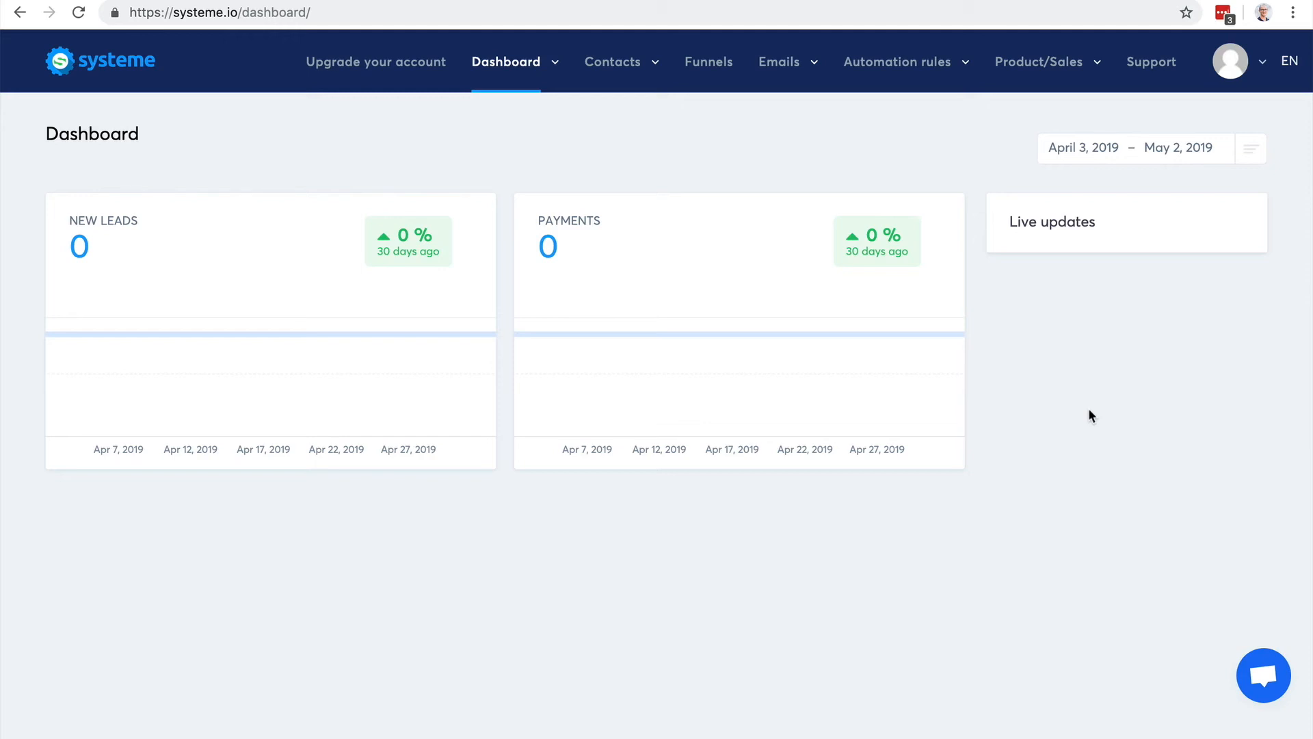
Step: Go to the courses and create a new course named "Real estate course", leaving its other settings at their defaults
{"action": "mouse_move", "coordinate": [1050, 80]}
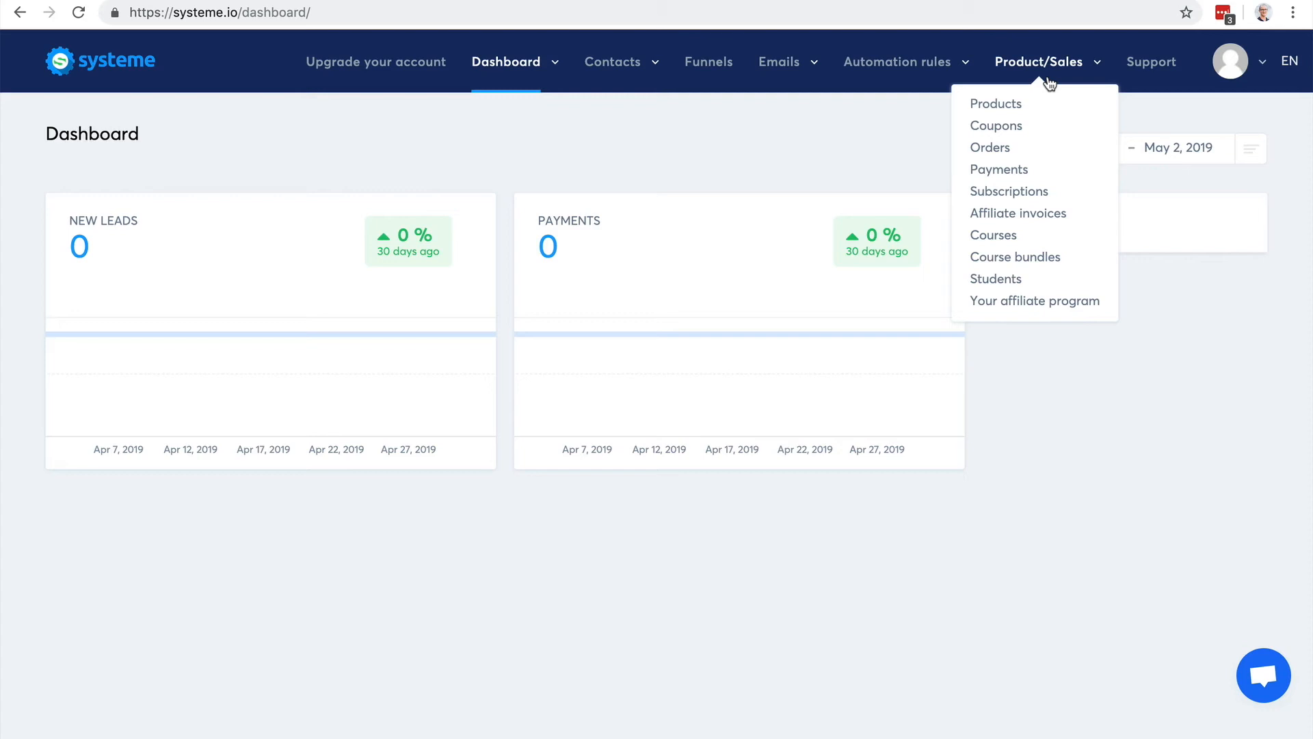
{"action": "left_click", "coordinate": [1002, 236]}
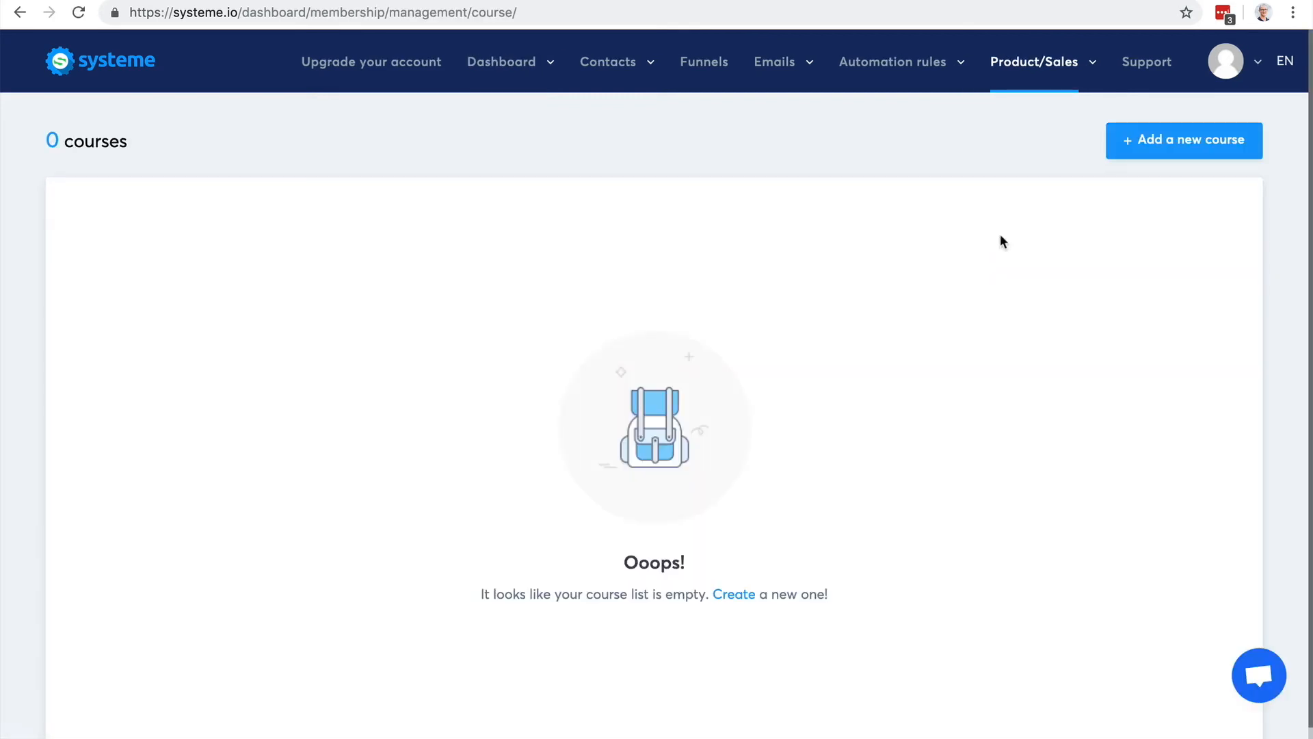
{"action": "left_click", "coordinate": [1167, 149]}
{"action": "left_click", "coordinate": [327, 250]}
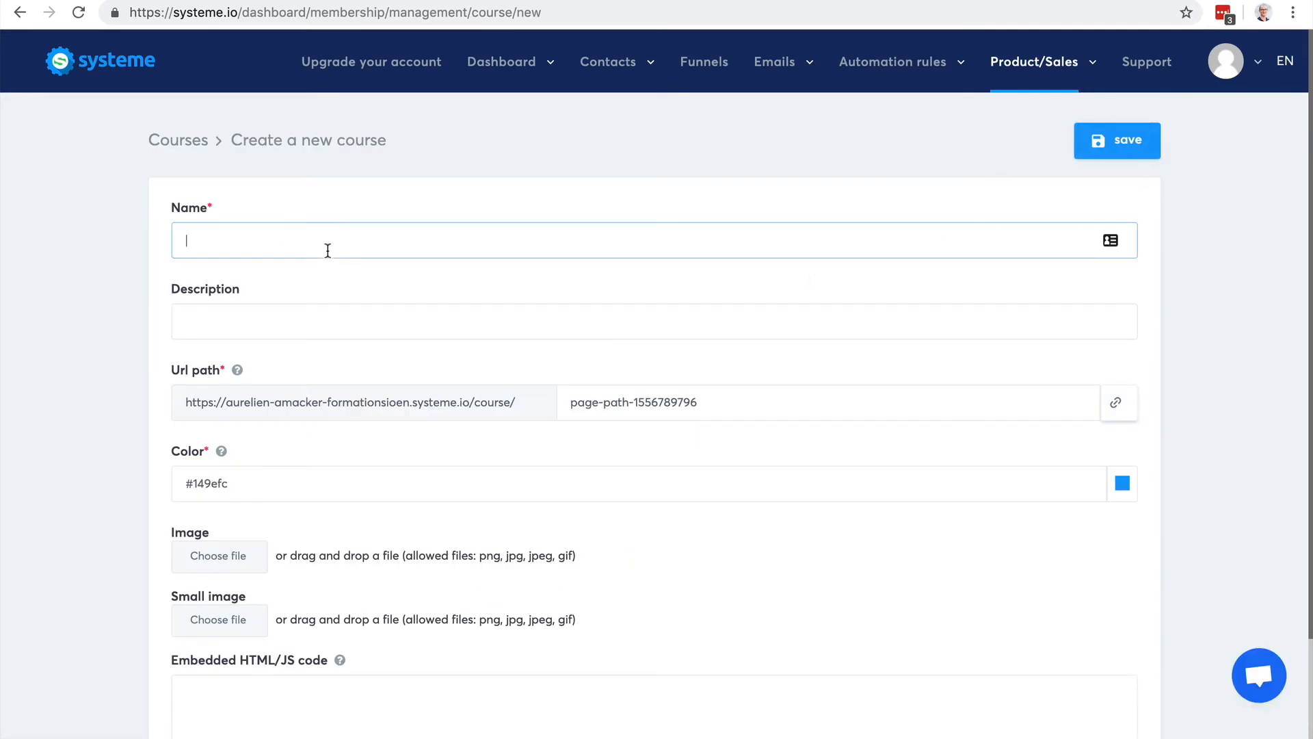
{"action": "type", "text": "Re"}
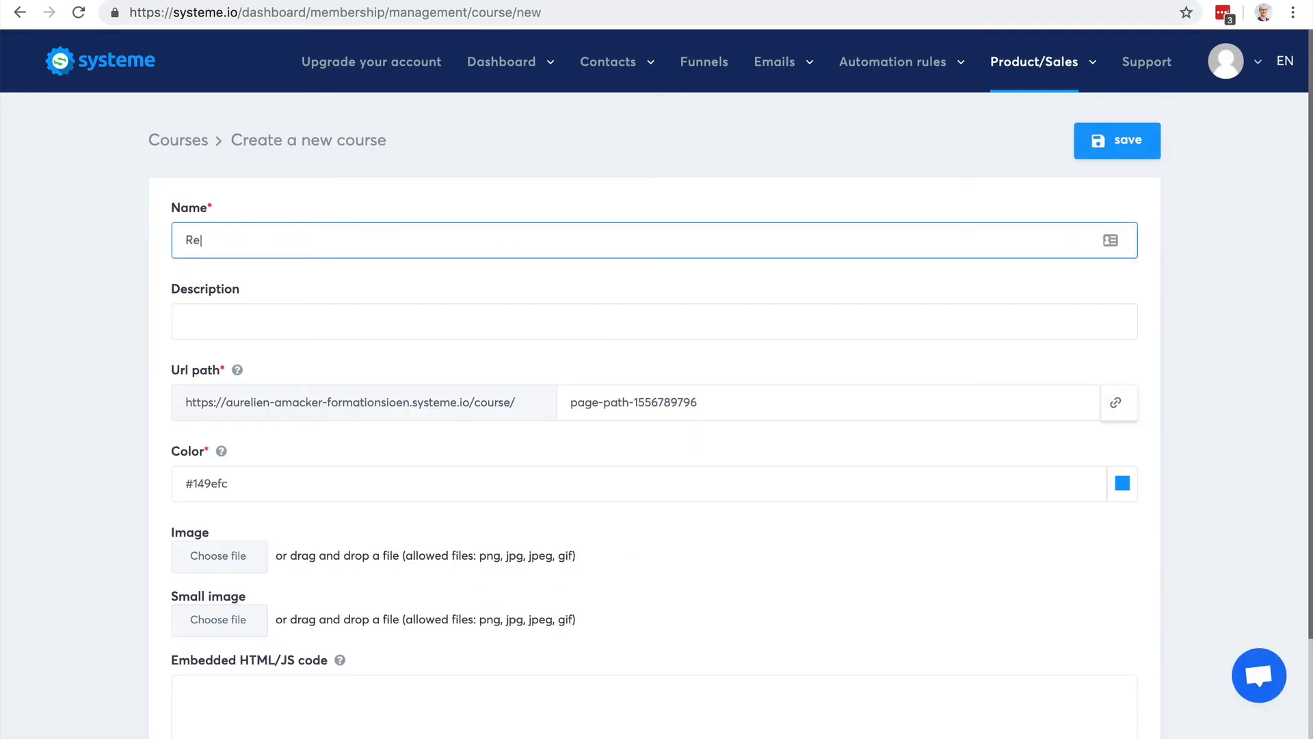
{"action": "type", "text": "al estate course"}
{"action": "scroll", "coordinate": [716, 371], "scroll_direction": "down", "scroll_amount": 3}
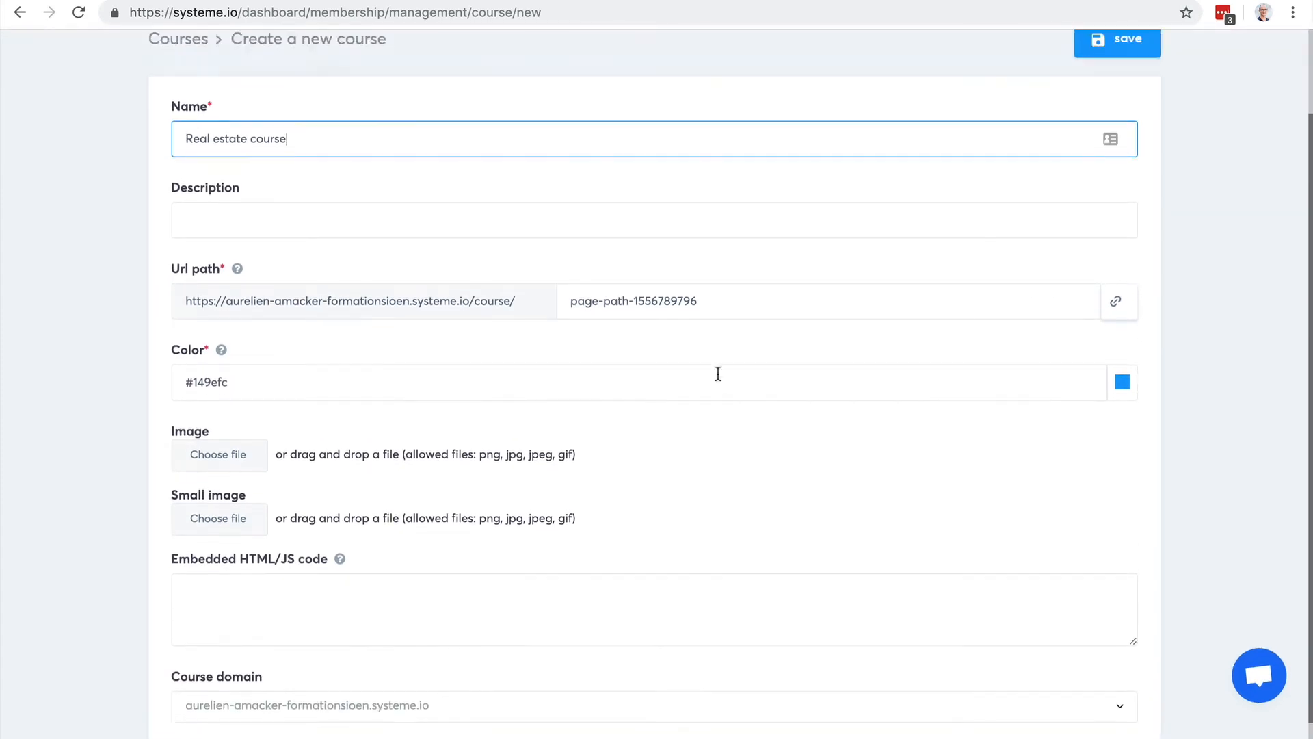
{"action": "scroll", "coordinate": [718, 373], "scroll_direction": "up", "scroll_amount": 3}
{"action": "left_click", "coordinate": [1102, 145]}
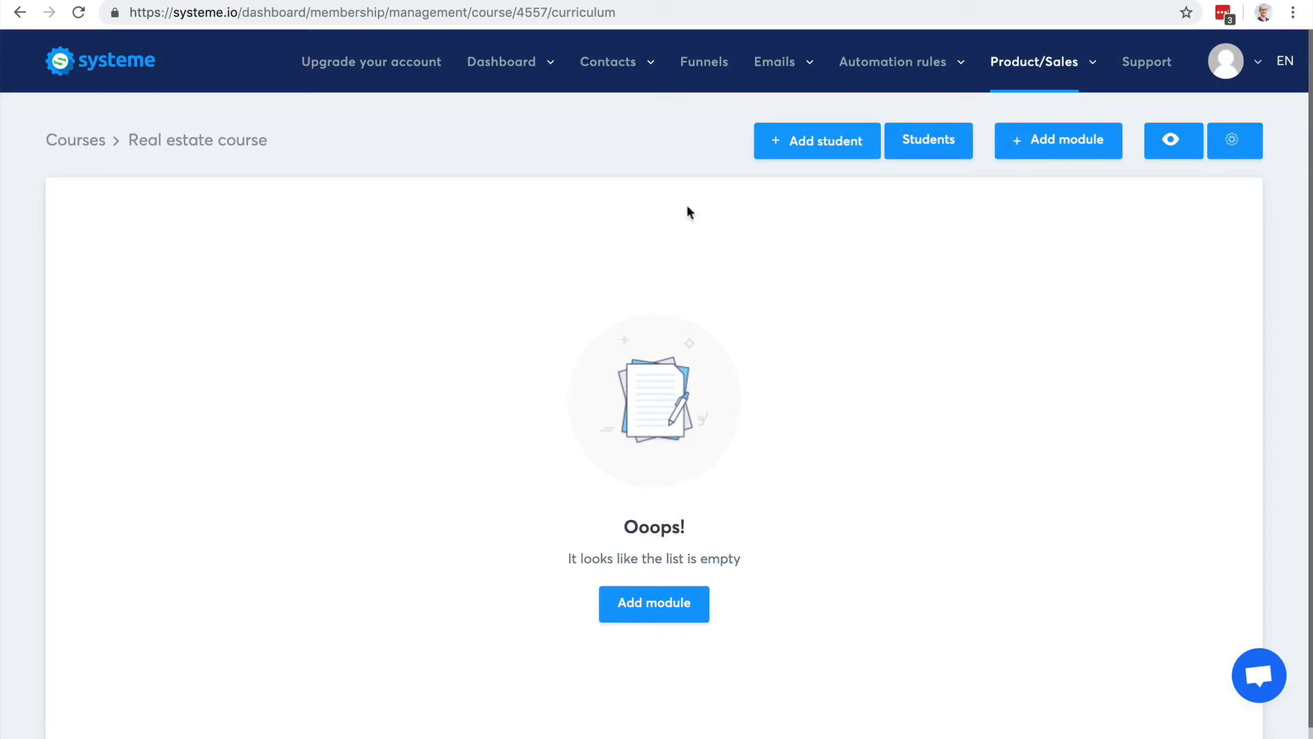
Step: Add a module named "First module" to the course, with its title shown to students
{"action": "left_click", "coordinate": [1047, 142]}
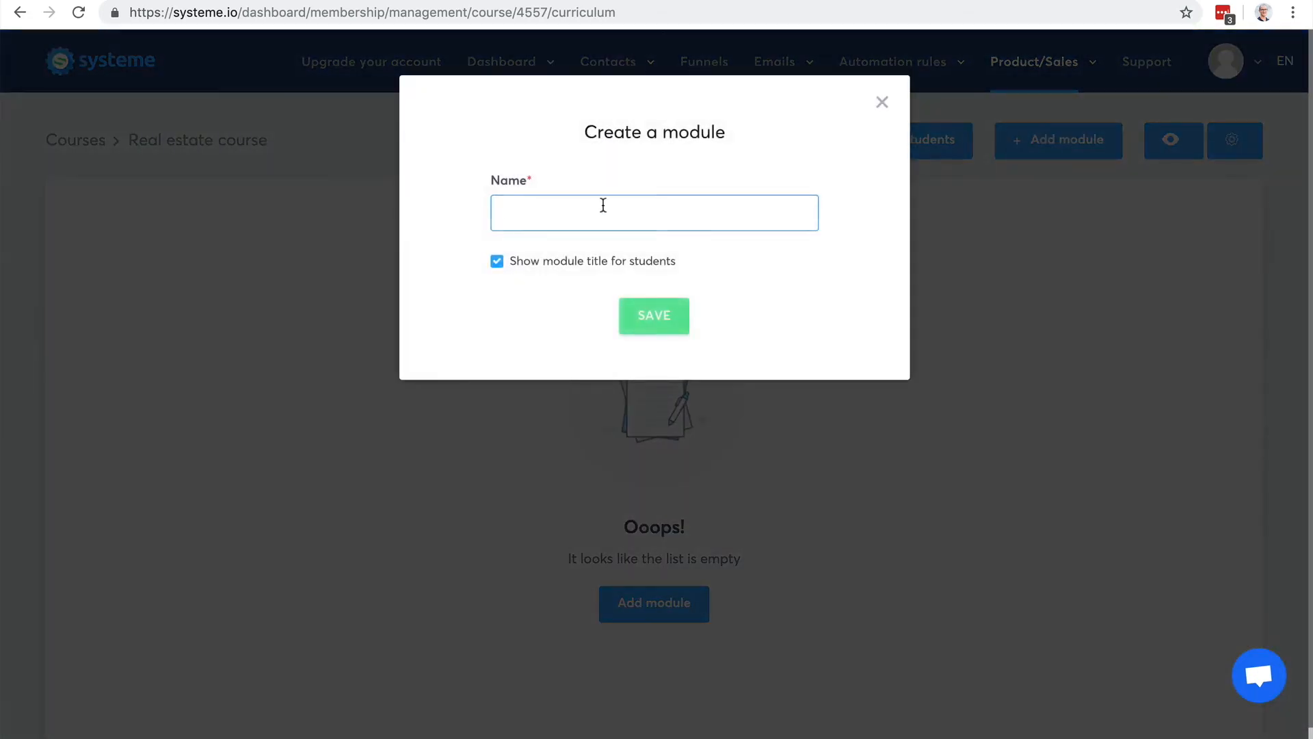
{"action": "type", "text": "First module"}
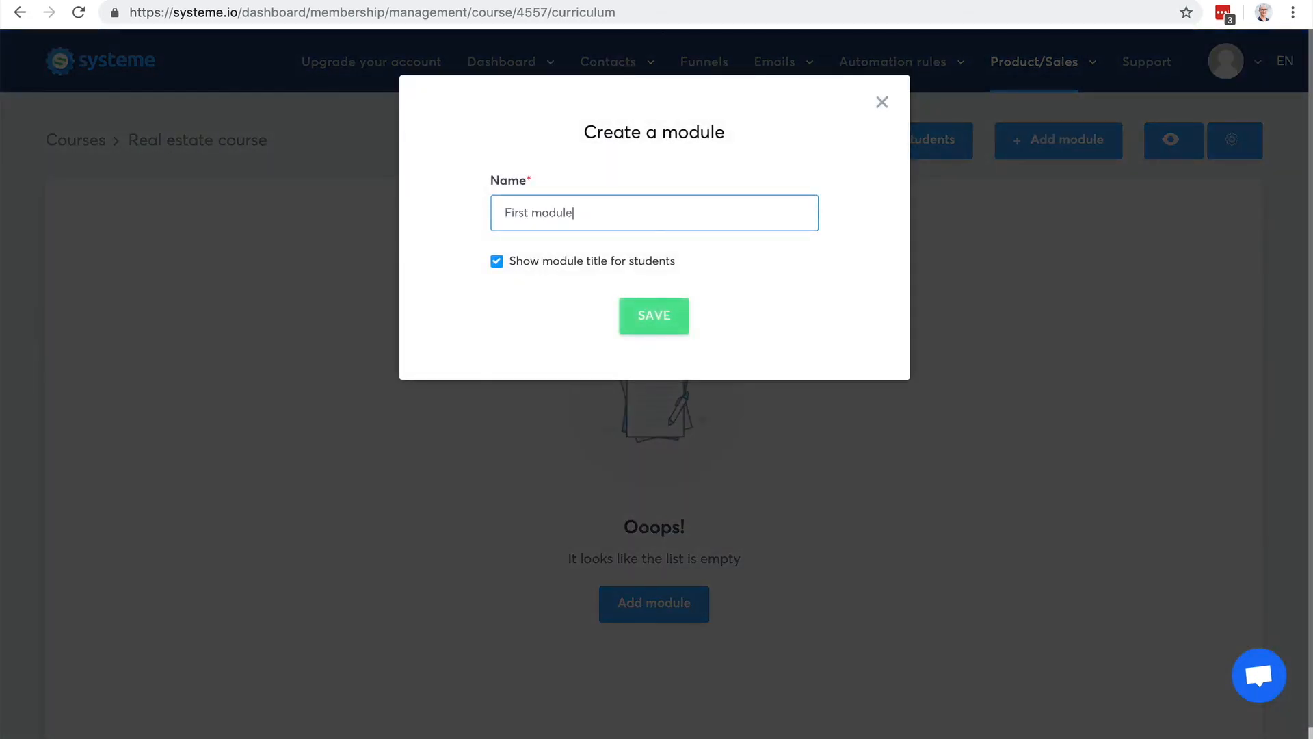
{"action": "left_click", "coordinate": [657, 315]}
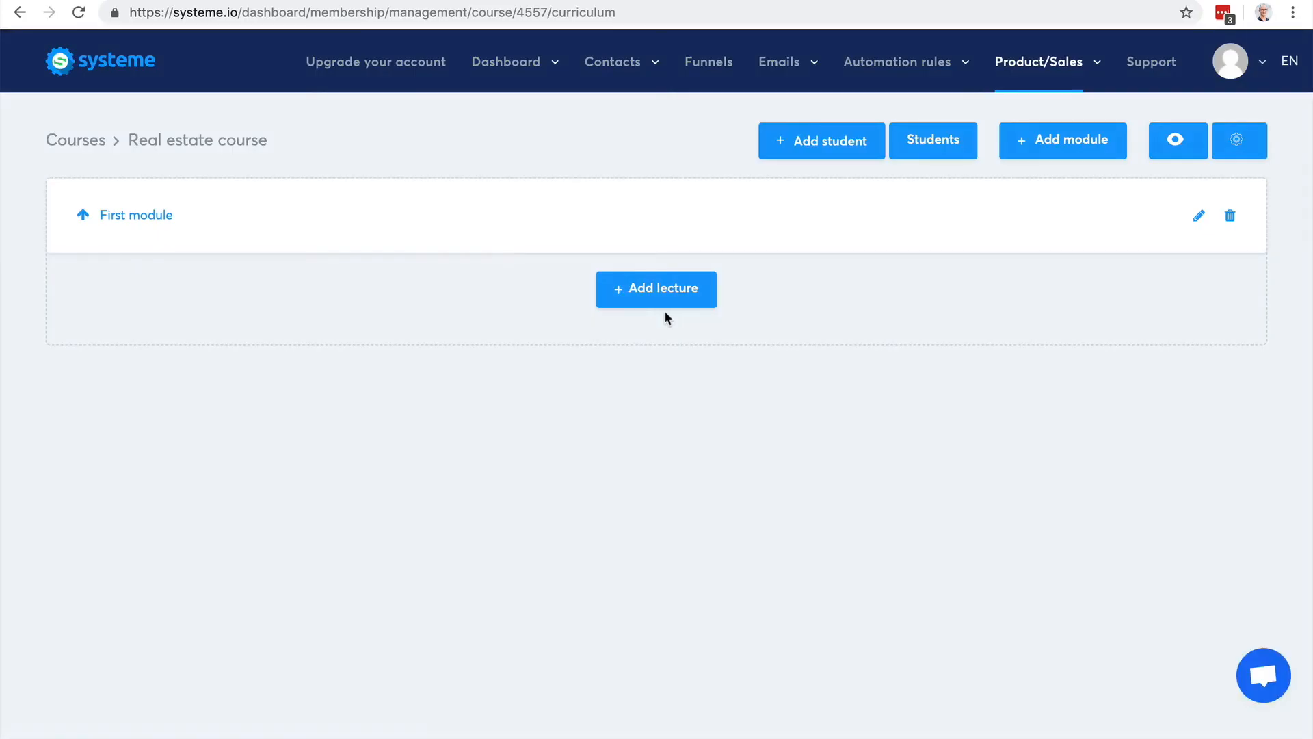
Step: Start a new lecture in First module and name it "Chapter 1: The foundation"
{"action": "left_click", "coordinate": [658, 290]}
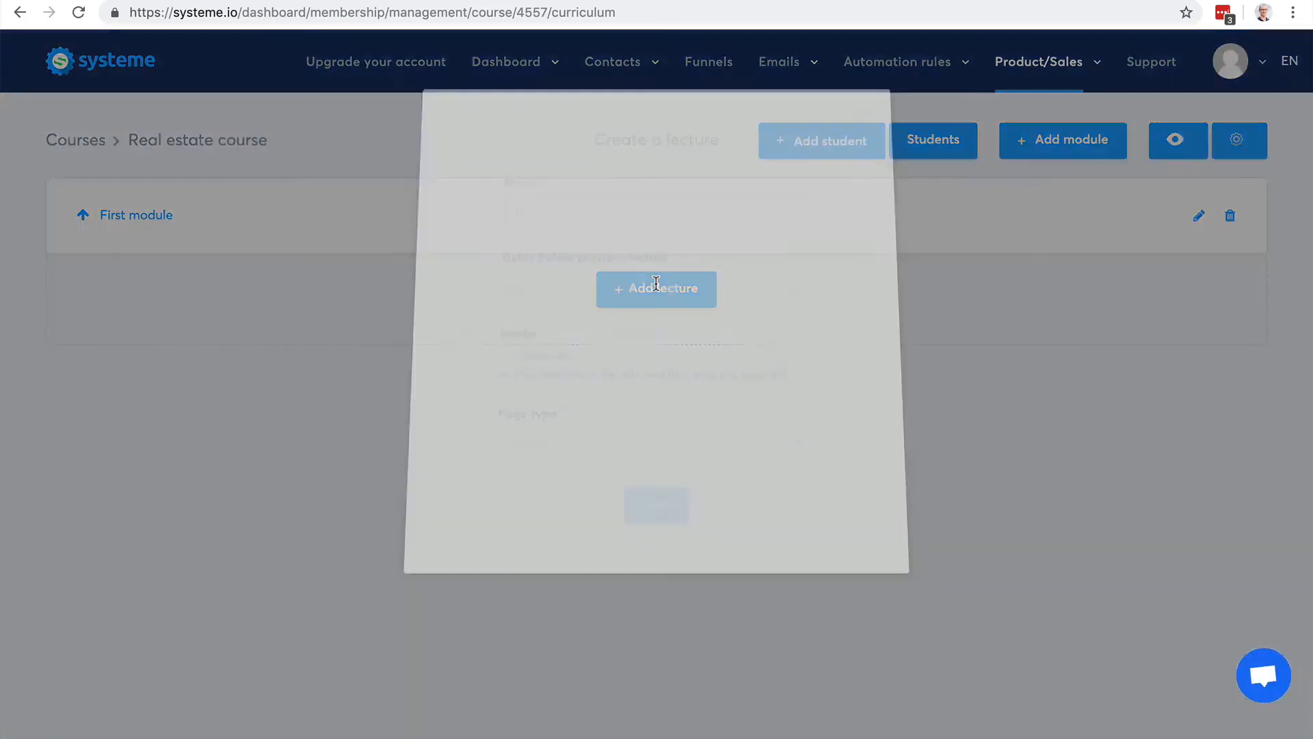
{"action": "type", "text": "Chapter 1"}
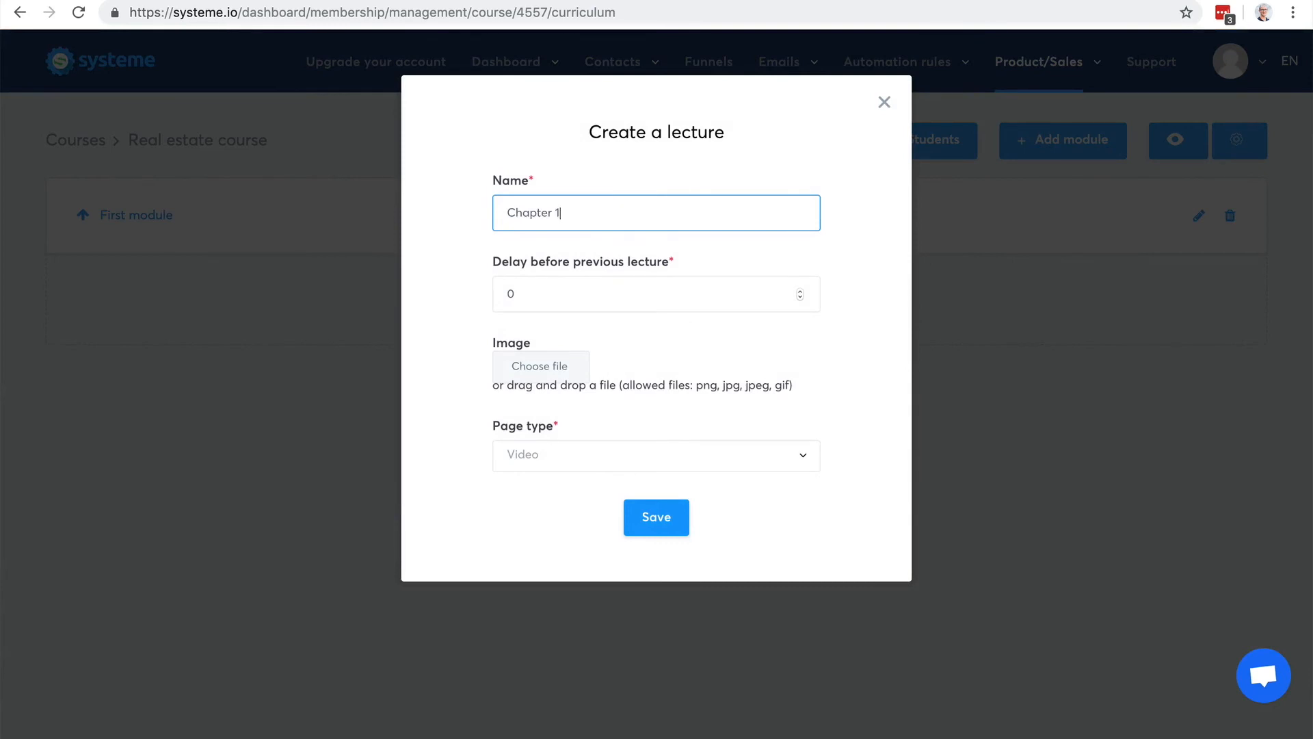
{"action": "type", "text": ": The foundation"}
Step: Adjust the lecture's delay relative to the previous lecture, keep the Video page type and save the lecture
{"action": "left_click", "coordinate": [800, 290]}
{"action": "left_click", "coordinate": [800, 291]}
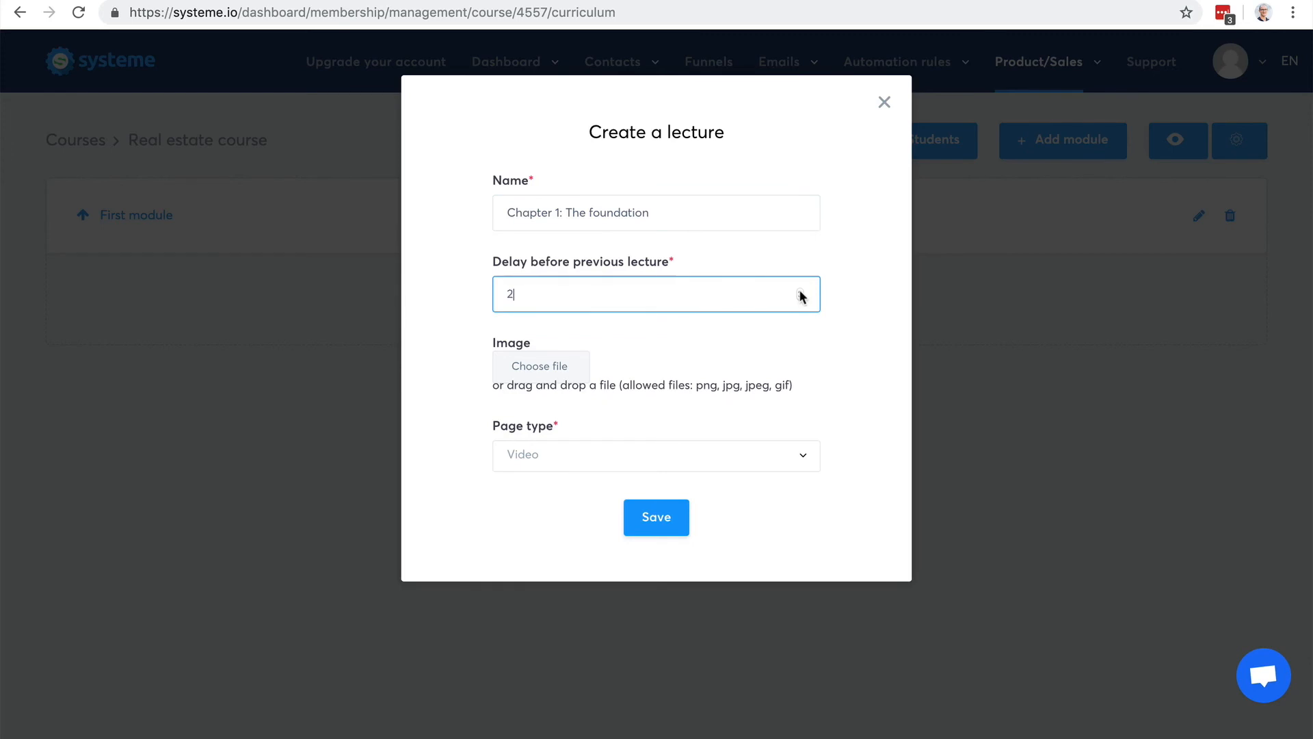
{"action": "left_click", "coordinate": [801, 290]}
{"action": "left_click", "coordinate": [800, 290]}
{"action": "left_click", "coordinate": [801, 291]}
{"action": "left_click", "coordinate": [800, 291]}
{"action": "left_click", "coordinate": [800, 298]}
{"action": "left_click", "coordinate": [800, 299]}
{"action": "left_click", "coordinate": [801, 299]}
{"action": "left_click", "coordinate": [802, 299]}
{"action": "left_click", "coordinate": [798, 292]}
{"action": "left_click", "coordinate": [798, 292]}
{"action": "left_click", "coordinate": [651, 518]}
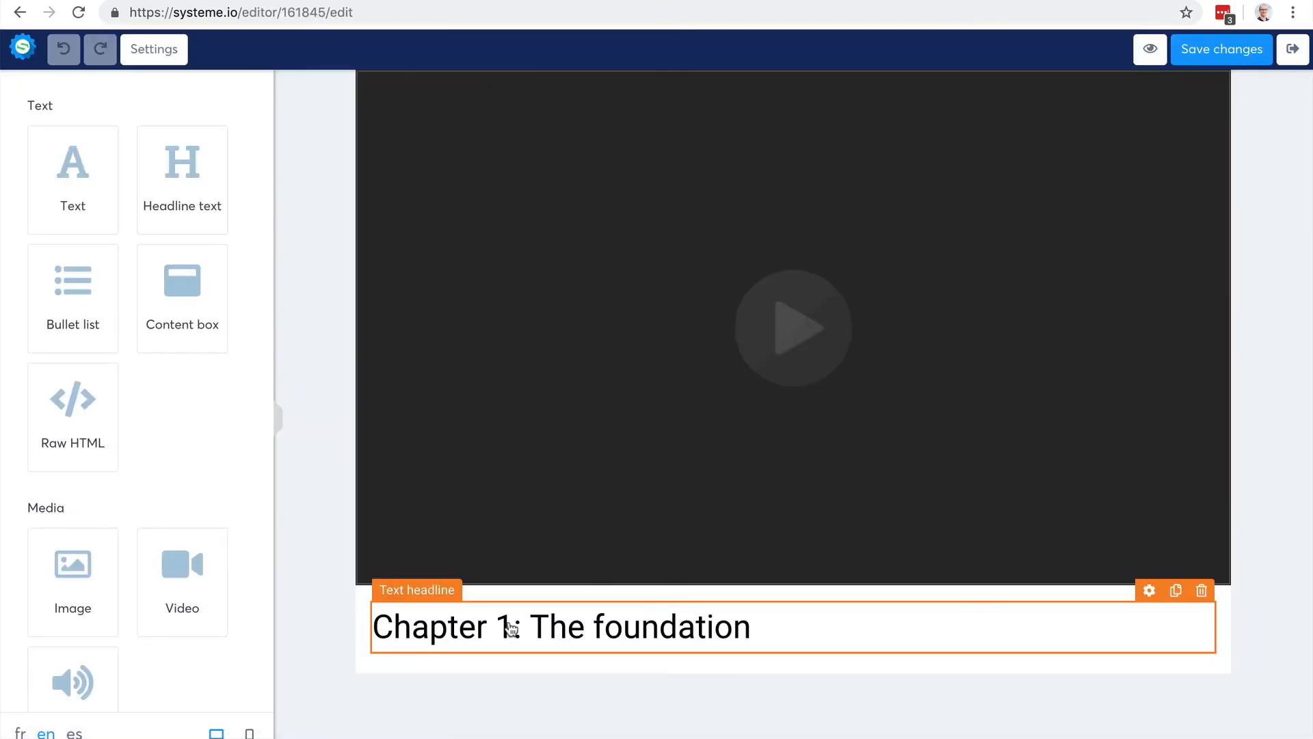
Step: Move the lecture's headline above the video and add a content box in the empty area below the video
{"action": "left_click_drag", "start_coordinate": [510, 624], "coordinate": [380, 76]}
{"action": "left_click_drag", "start_coordinate": [412, 600], "coordinate": [372, 79]}
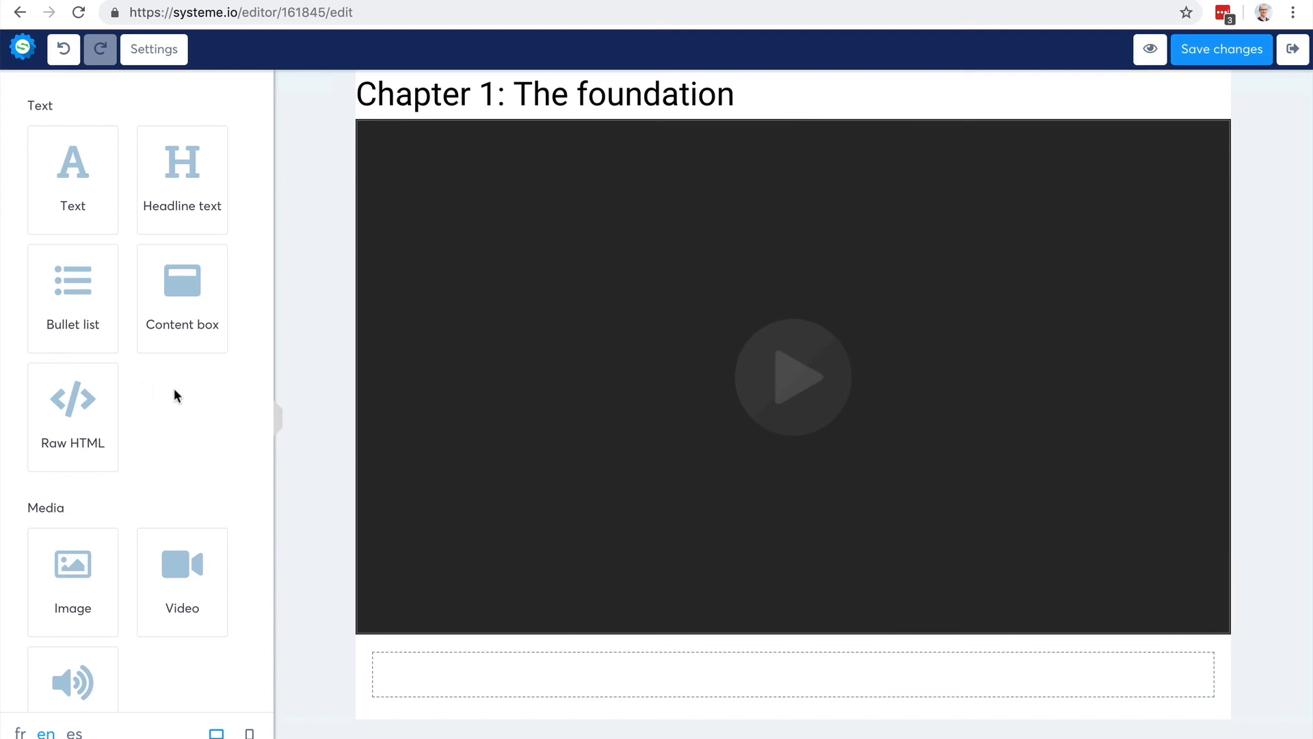
{"action": "scroll", "coordinate": [174, 395], "scroll_direction": "down", "scroll_amount": 4}
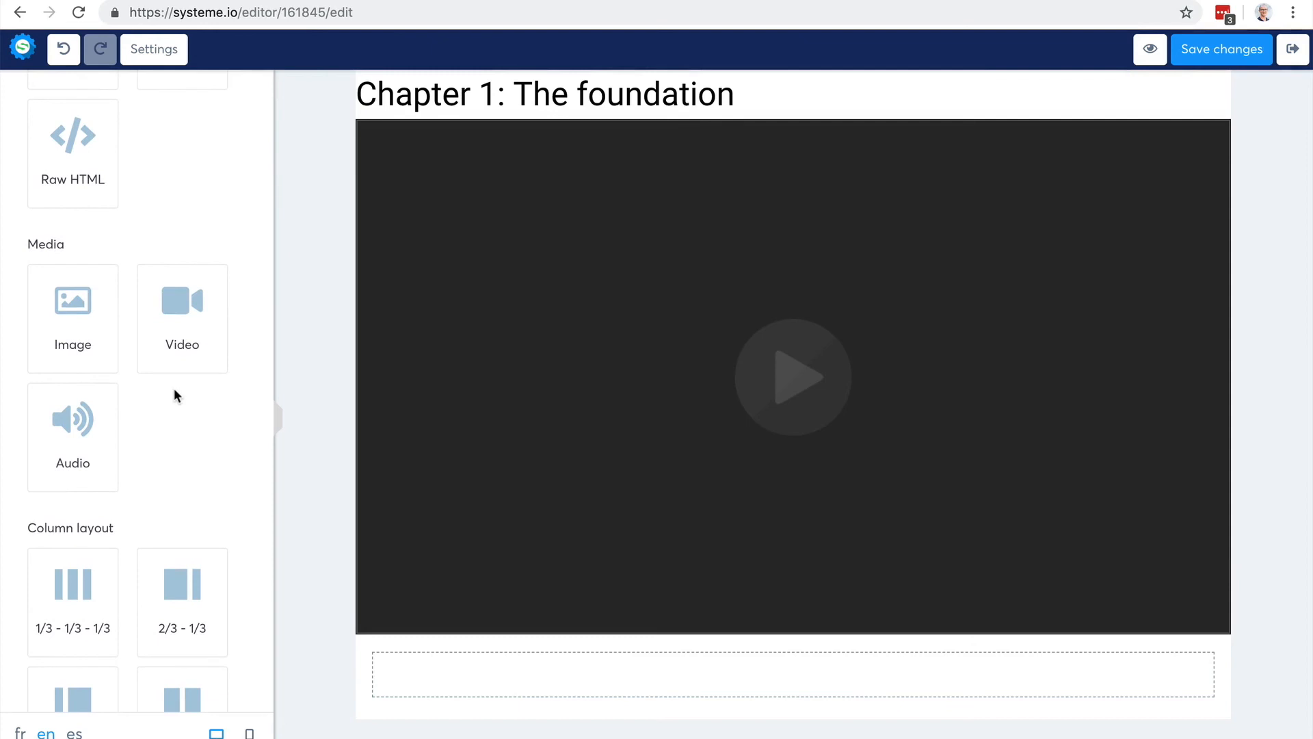
{"action": "scroll", "coordinate": [174, 395], "scroll_direction": "down", "scroll_amount": 4}
{"action": "scroll", "coordinate": [175, 390], "scroll_direction": "down", "scroll_amount": 4}
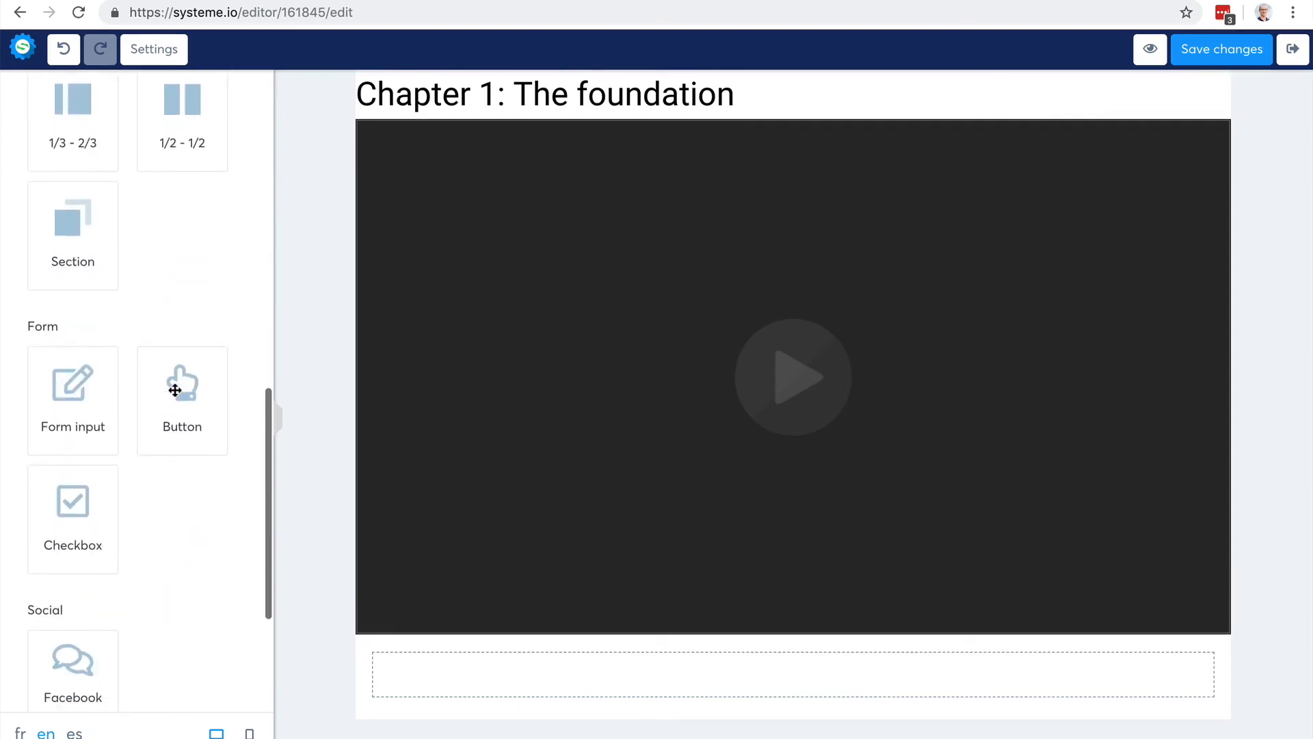
{"action": "scroll", "coordinate": [175, 390], "scroll_direction": "up", "scroll_amount": 8}
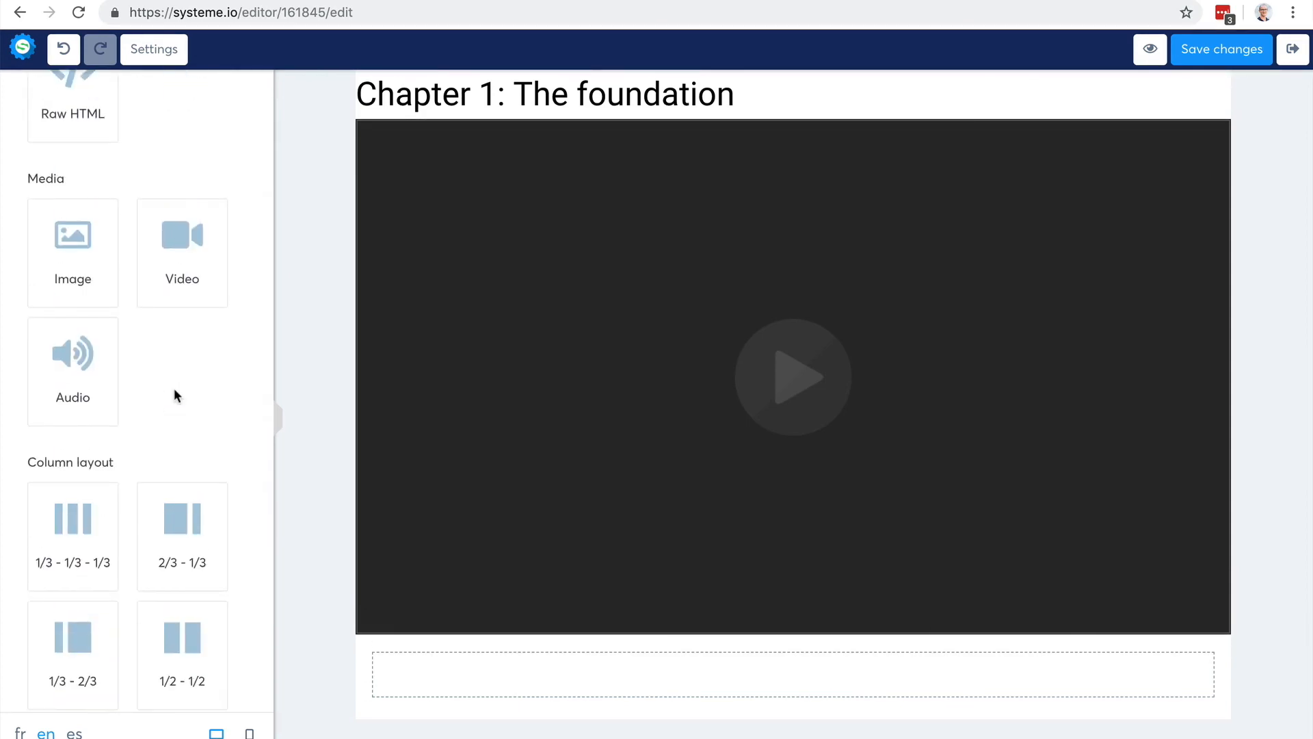
{"action": "scroll", "coordinate": [173, 396], "scroll_direction": "up", "scroll_amount": 4}
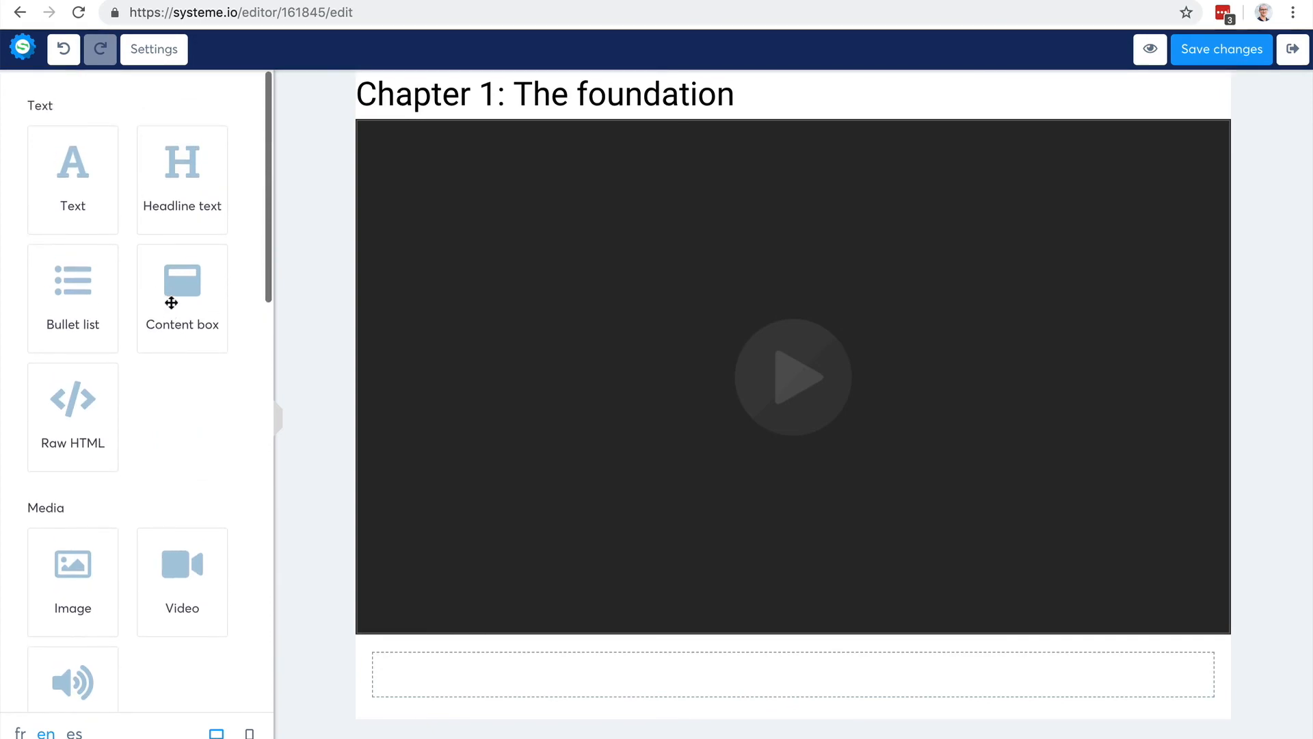
{"action": "left_click_drag", "start_coordinate": [175, 294], "coordinate": [473, 685]}
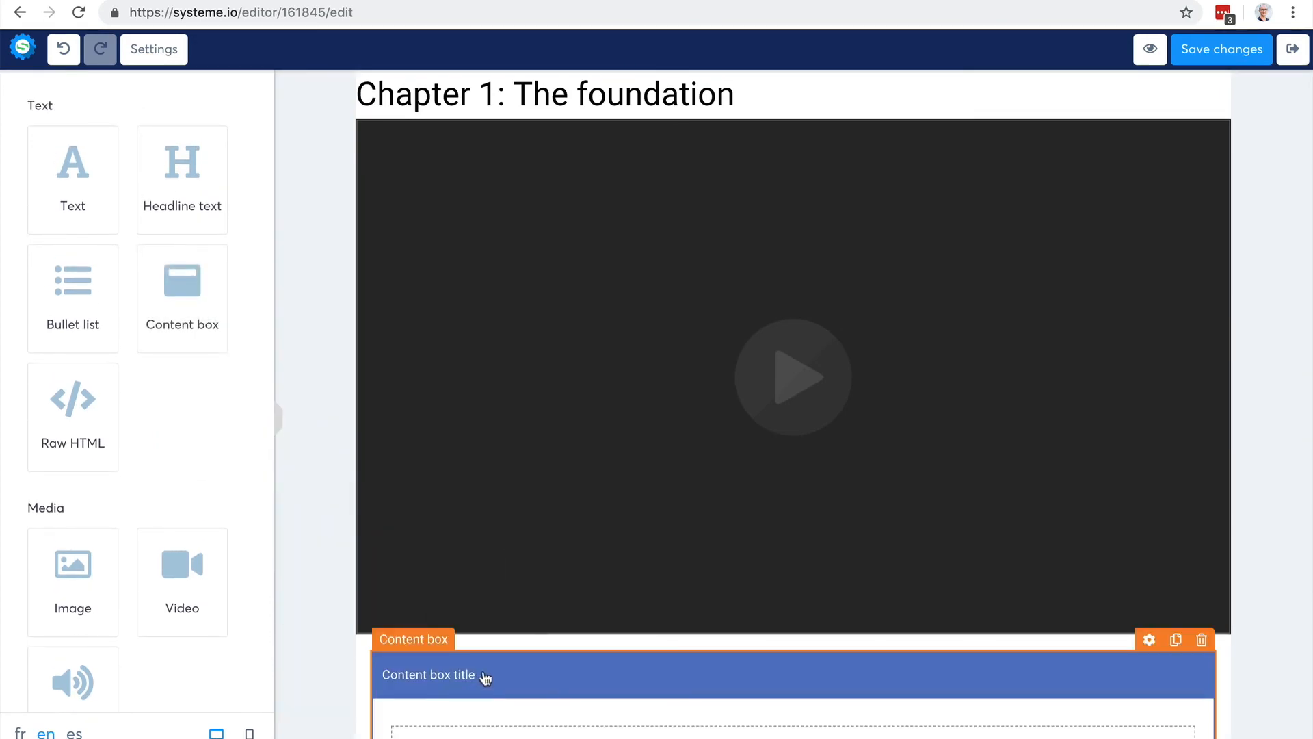
Step: Change the content box's header title to "Resources"
{"action": "left_click", "coordinate": [1149, 638]}
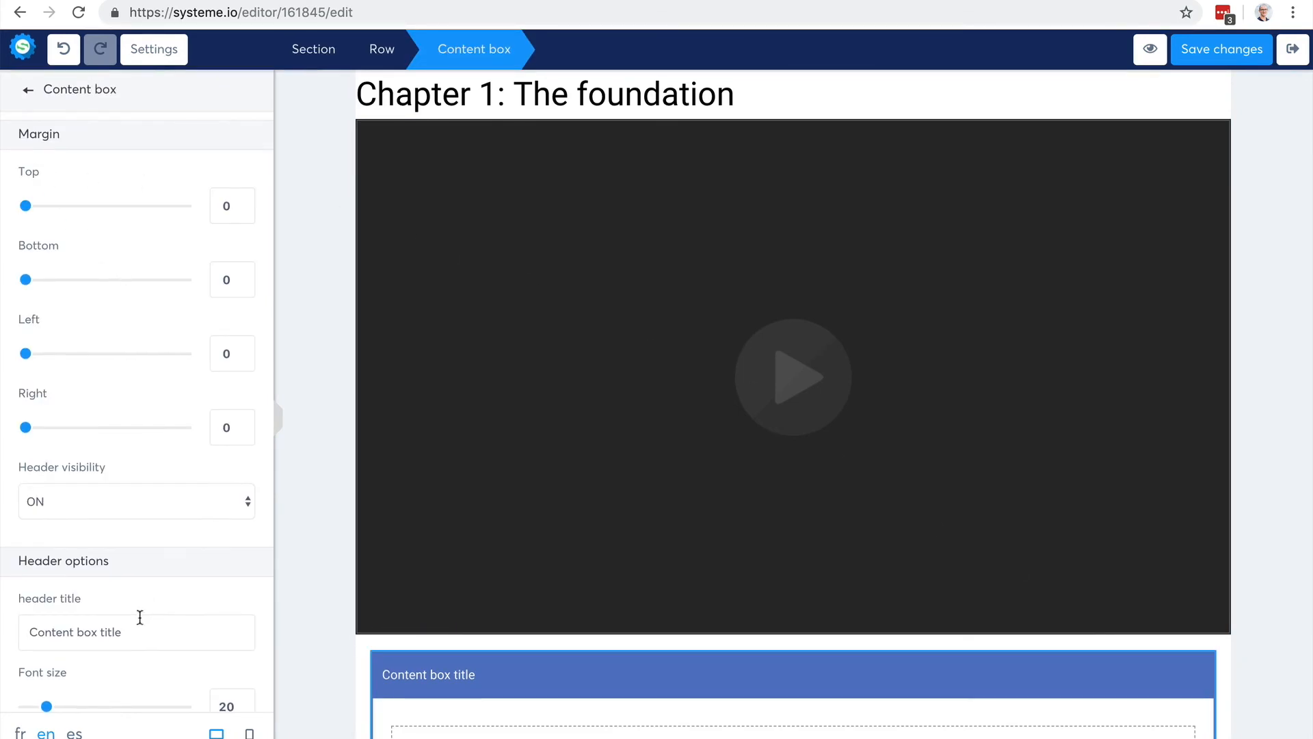
{"action": "left_click_drag", "start_coordinate": [138, 629], "coordinate": [14, 631]}
{"action": "type", "text": "R"}
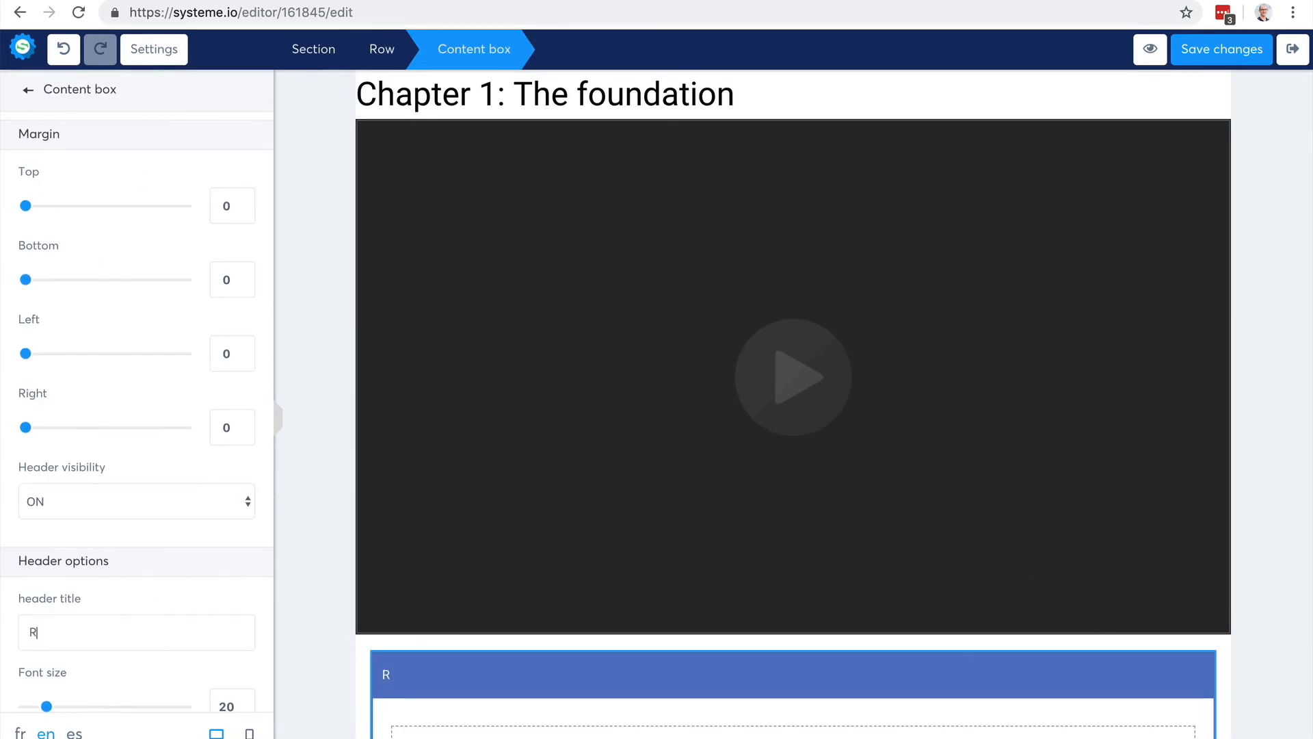
{"action": "type", "text": "esources"}
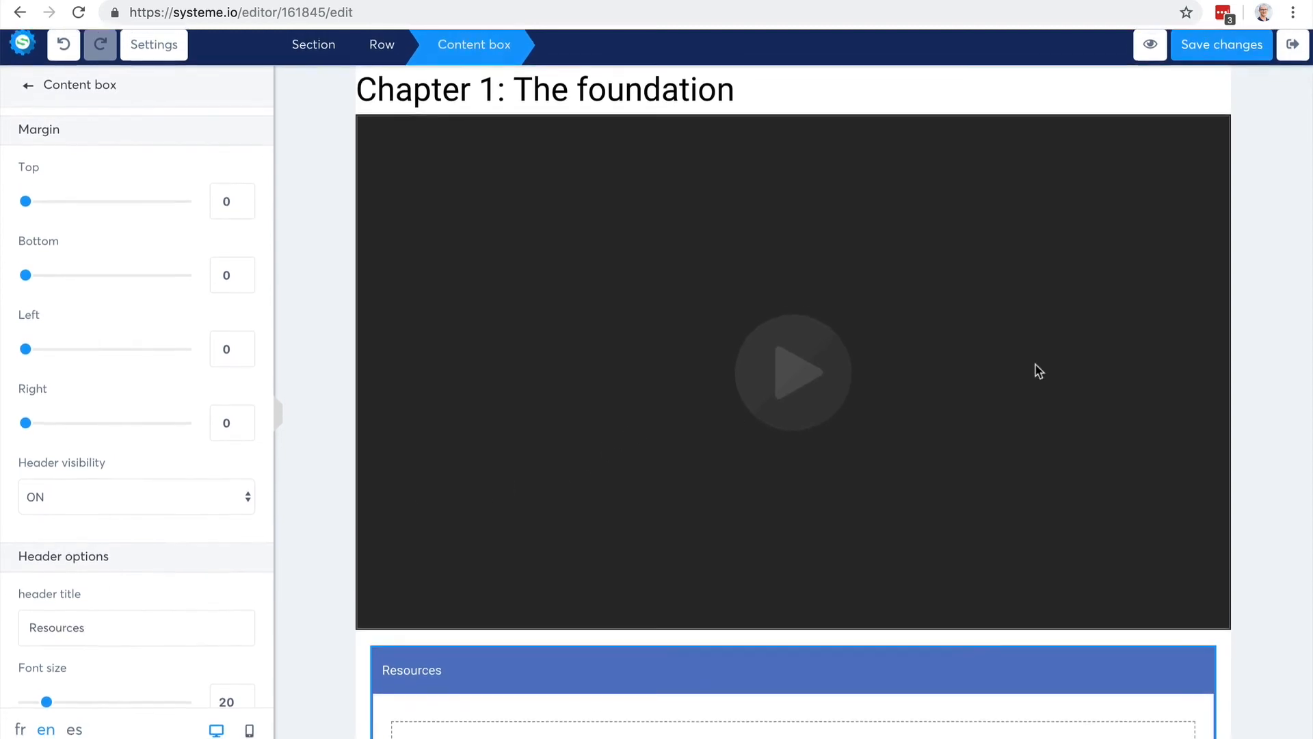
{"action": "left_click", "coordinate": [1286, 344]}
Step: Add a bulleted list inside the Resources box and set its icon color to light green
{"action": "scroll", "coordinate": [1278, 351], "scroll_direction": "down", "scroll_amount": 2}
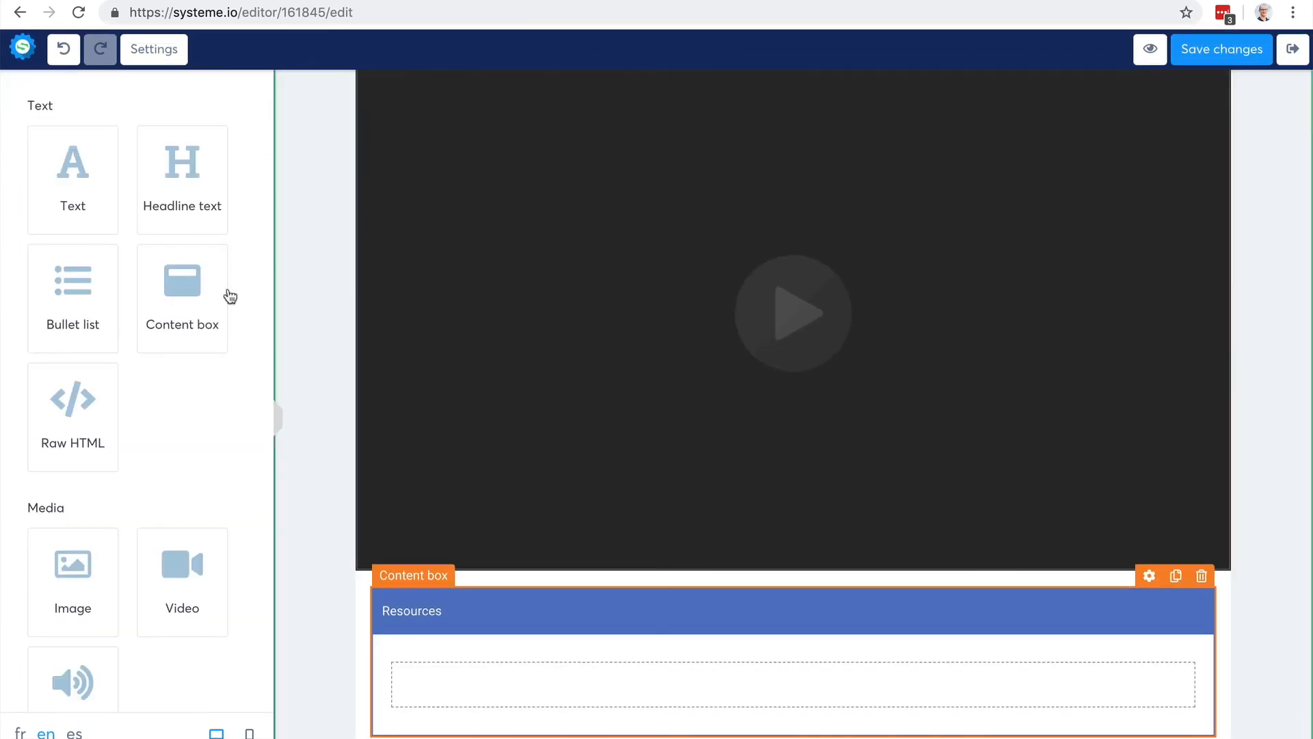
{"action": "left_click_drag", "start_coordinate": [63, 302], "coordinate": [463, 684]}
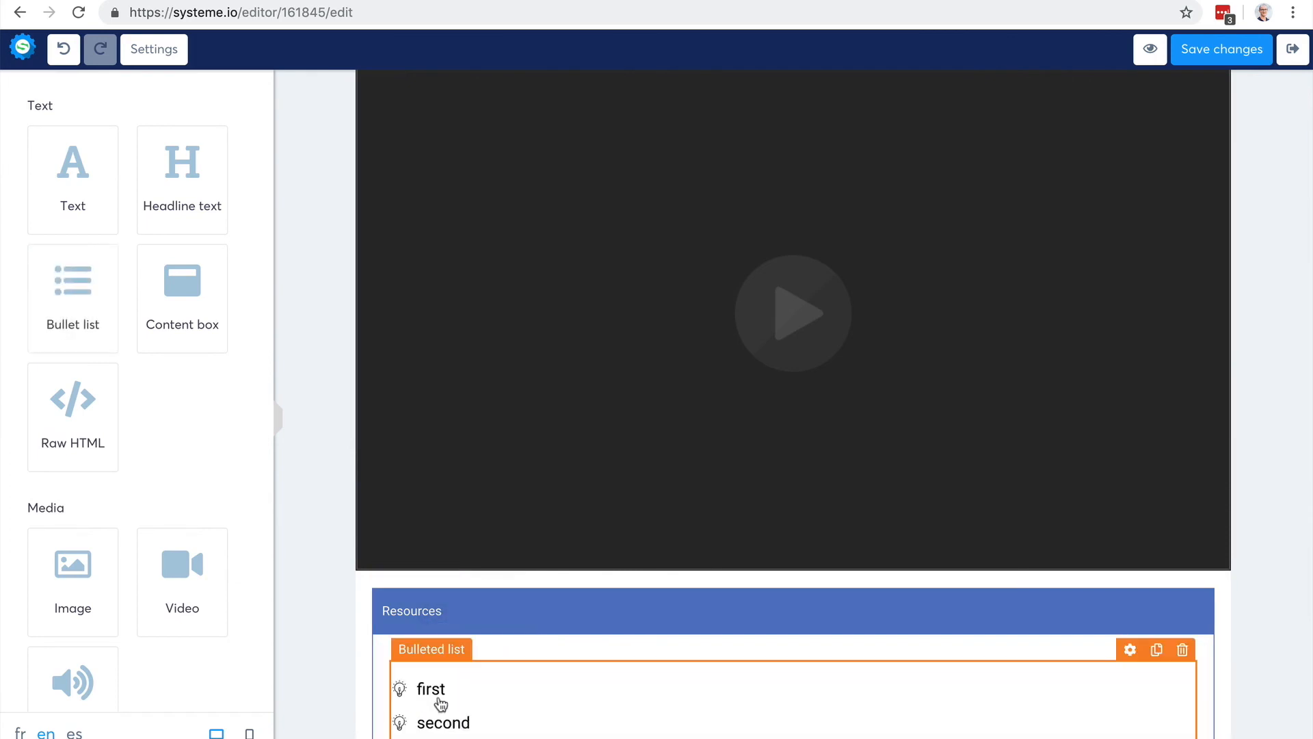
{"action": "left_click", "coordinate": [427, 692]}
{"action": "scroll", "coordinate": [141, 641], "scroll_direction": "down", "scroll_amount": 4}
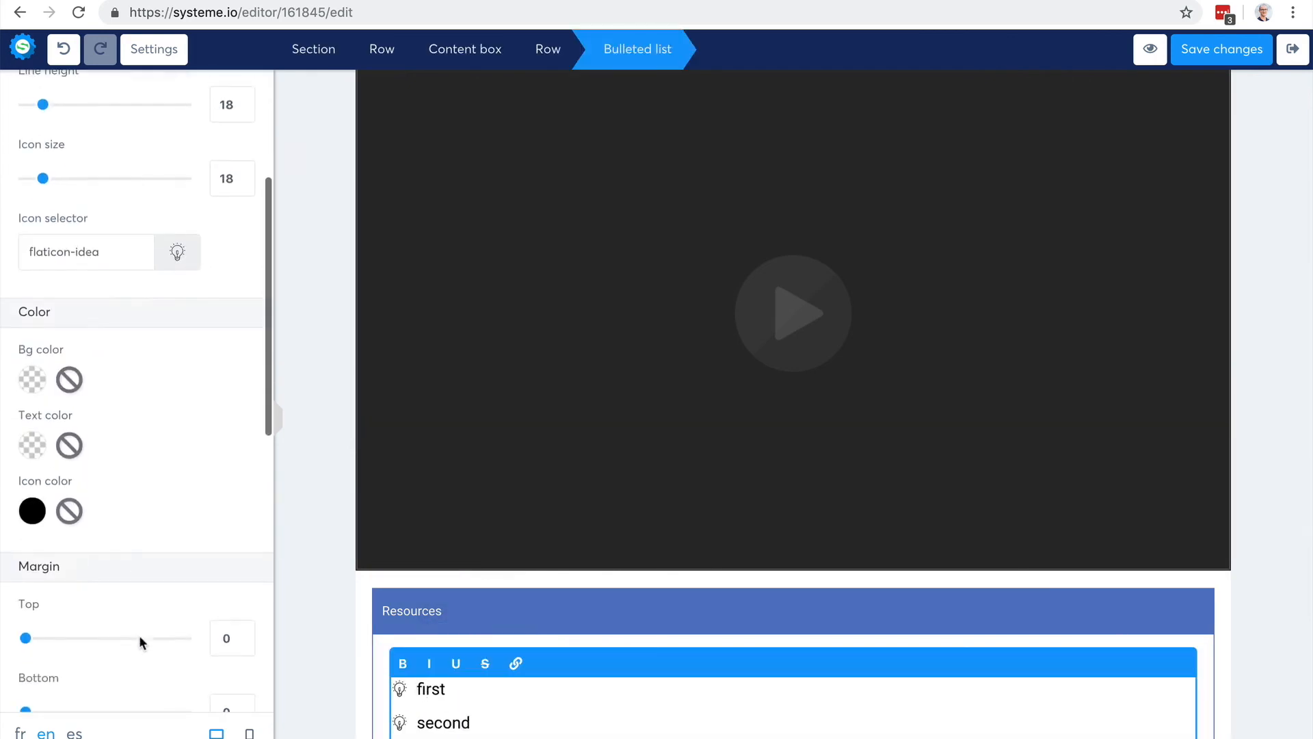
{"action": "left_click", "coordinate": [32, 510]}
{"action": "scroll", "coordinate": [197, 657], "scroll_direction": "down", "scroll_amount": 2}
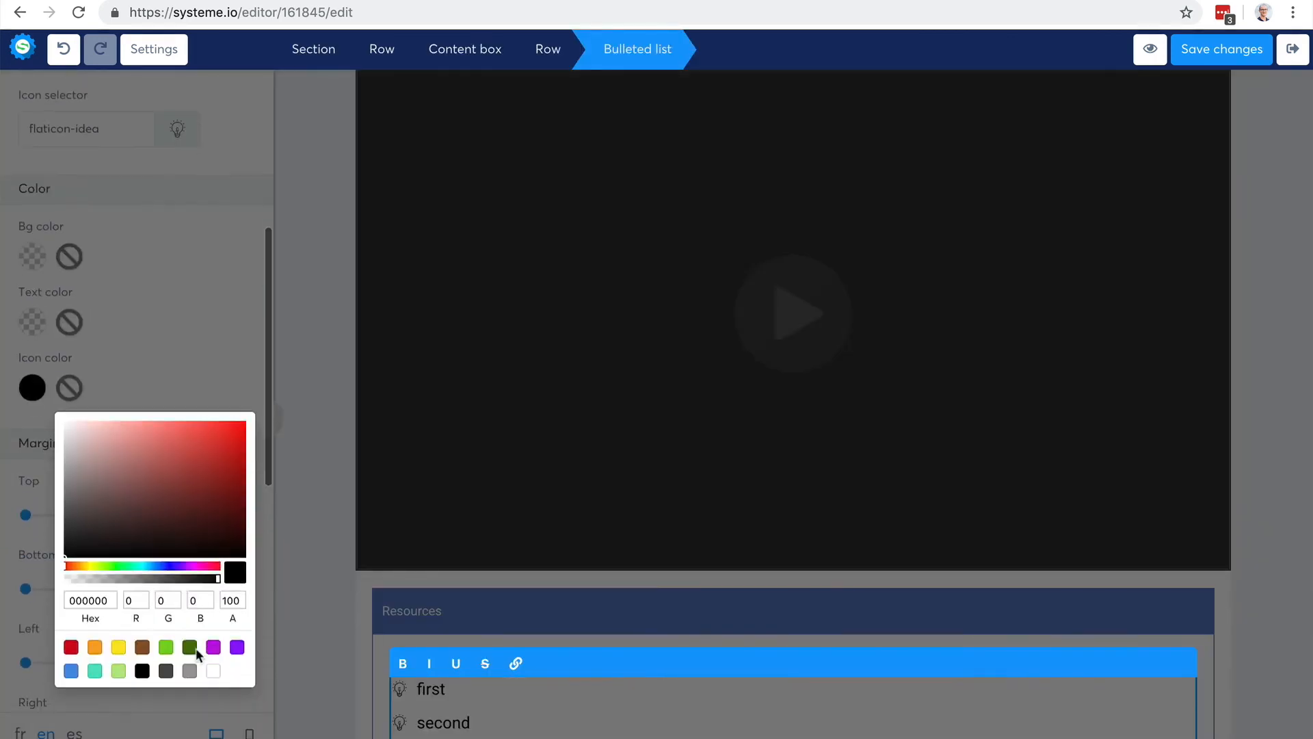
{"action": "left_click", "coordinate": [118, 667]}
{"action": "left_click", "coordinate": [310, 416]}
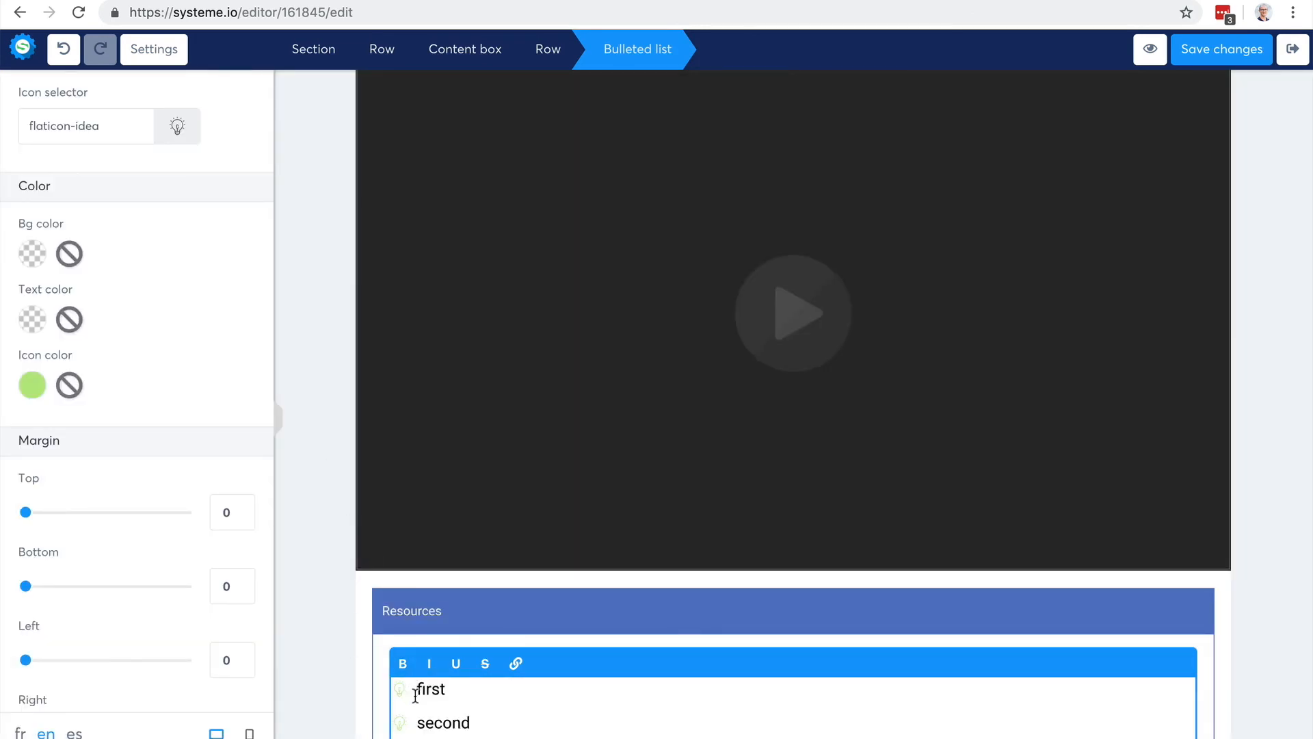
Step: Change the icon of the bulleted list in the Resources box to the filled circle with a check mark
{"action": "scroll", "coordinate": [138, 572], "scroll_direction": "down", "scroll_amount": 6}
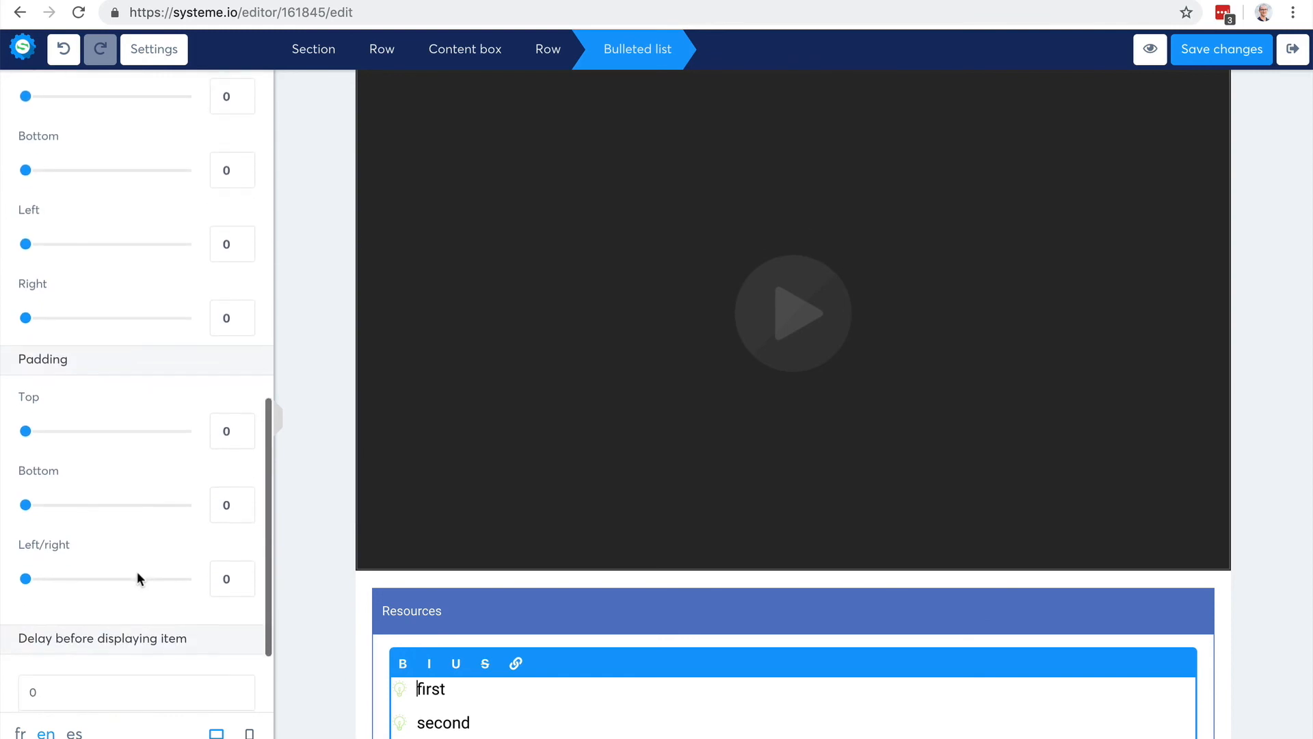
{"action": "scroll", "coordinate": [137, 571], "scroll_direction": "down", "scroll_amount": 2}
{"action": "scroll", "coordinate": [135, 571], "scroll_direction": "up", "scroll_amount": 10}
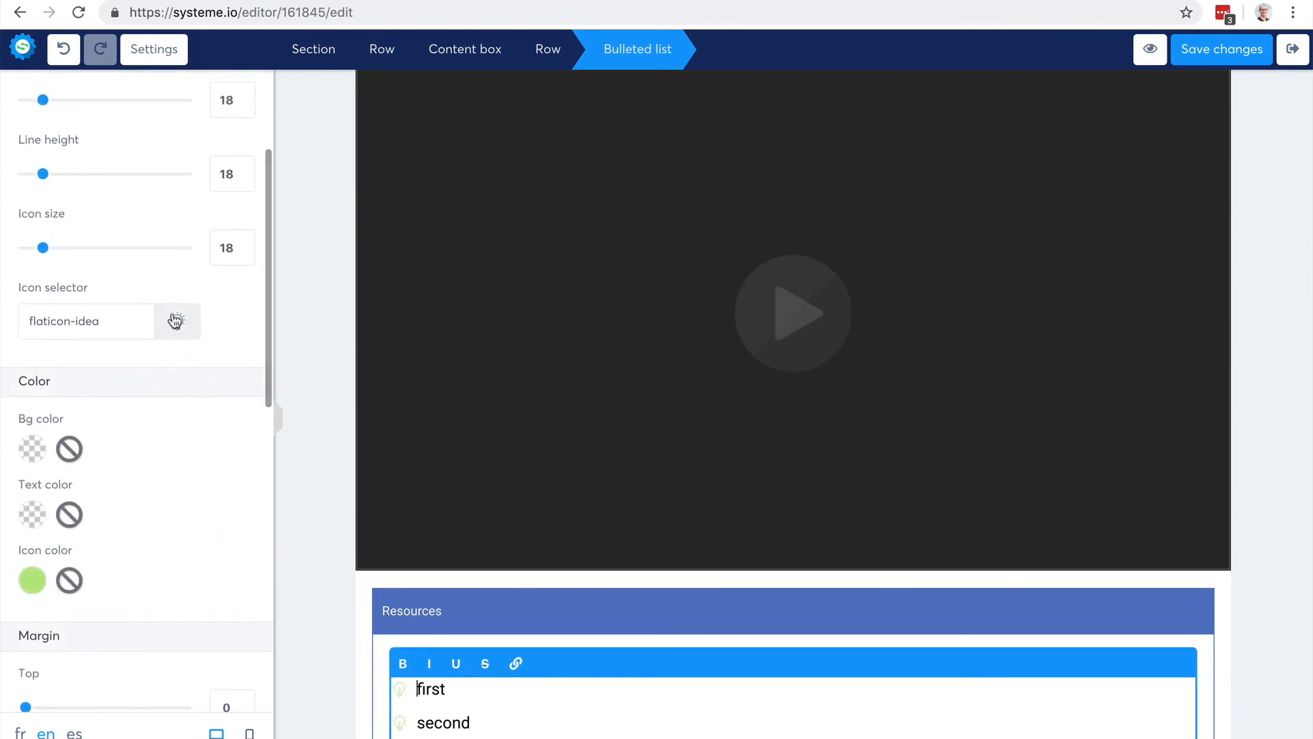
{"action": "left_click", "coordinate": [176, 321]}
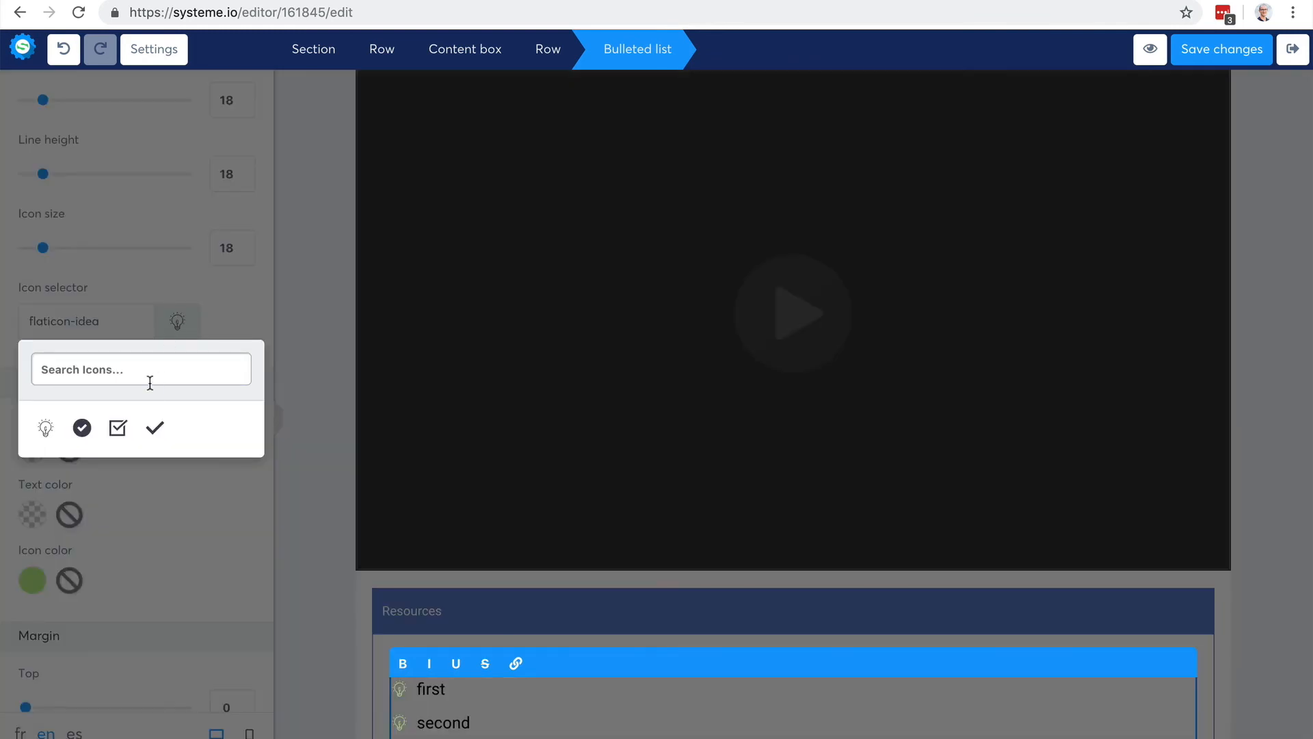
{"action": "left_click", "coordinate": [82, 427]}
{"action": "left_click", "coordinate": [318, 457]}
{"action": "left_click", "coordinate": [433, 704]}
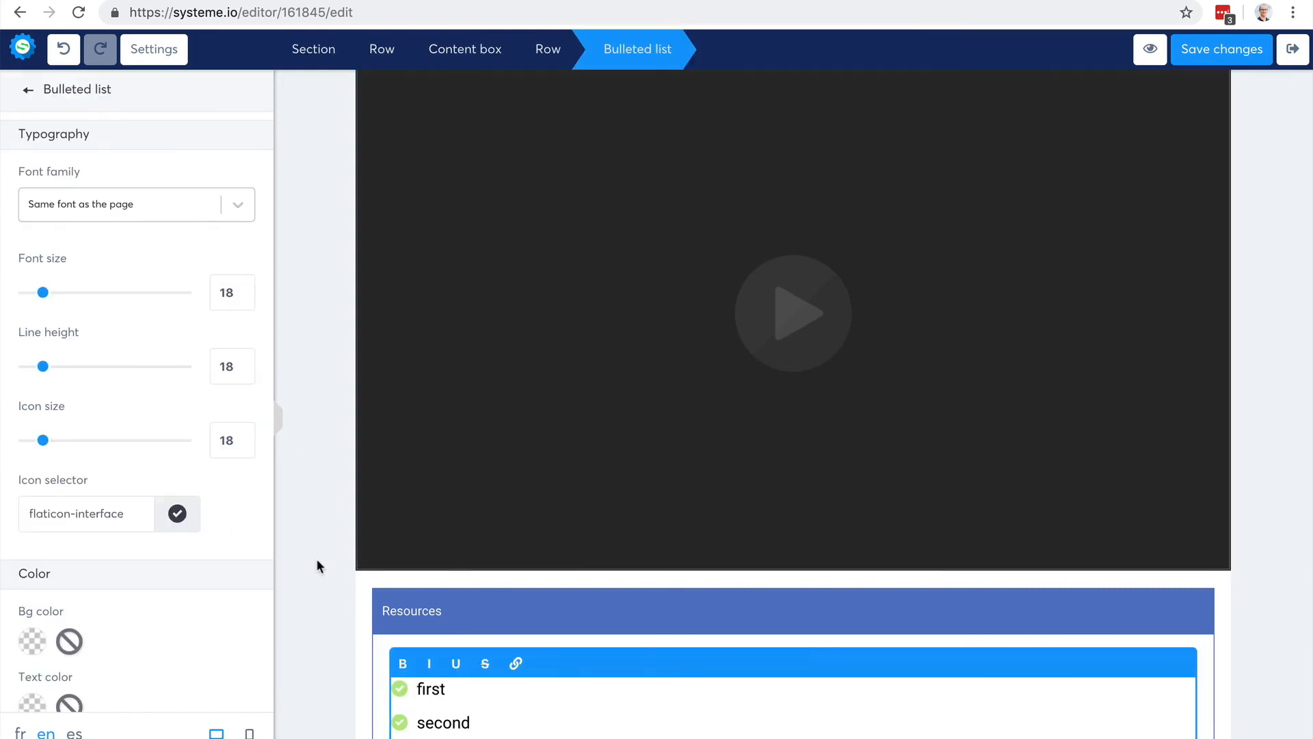
Step: Save the Chapter 1 lecture page and return to the course curriculum
{"action": "left_click", "coordinate": [304, 435]}
{"action": "scroll", "coordinate": [783, 293], "scroll_direction": "up", "scroll_amount": 1}
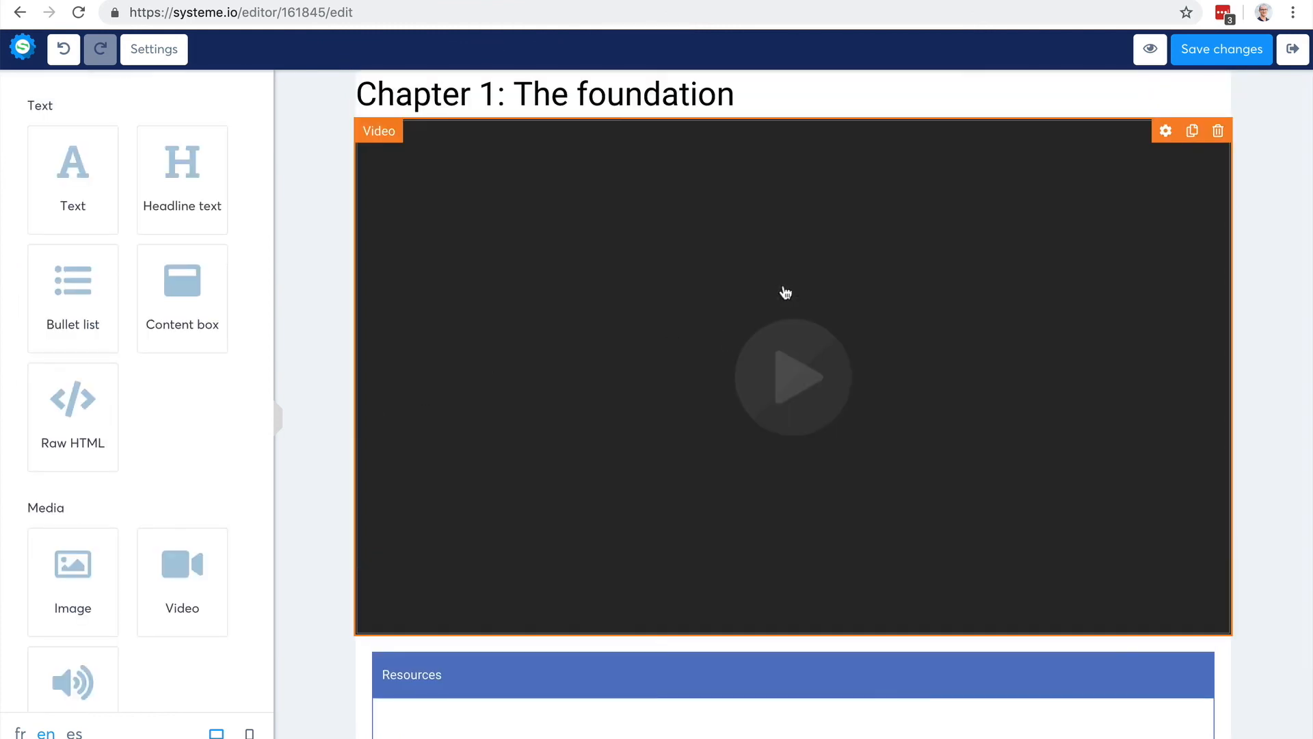
{"action": "left_click", "coordinate": [1216, 51]}
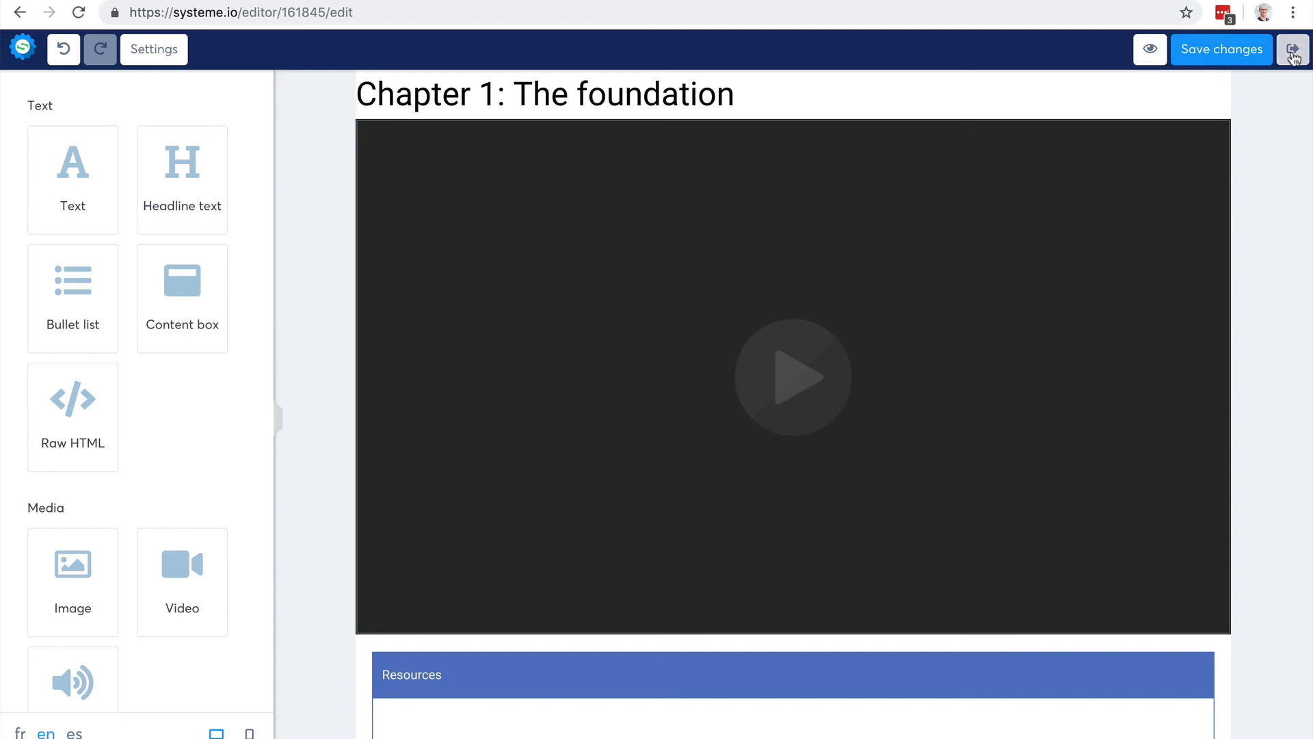
{"action": "left_click", "coordinate": [1293, 52]}
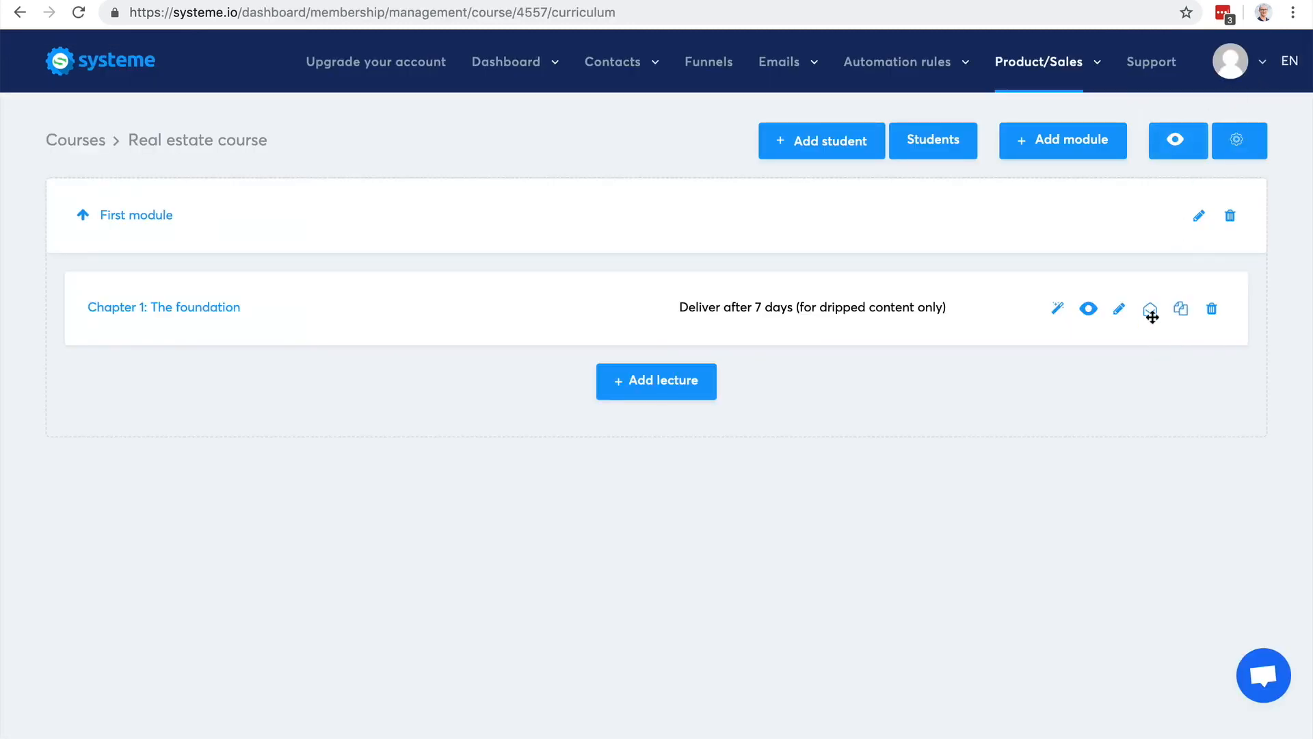
Step: Duplicate the Chapter 1 lecture and change the headline on the copy's page to "Chapter 2: The foundation"
{"action": "left_click", "coordinate": [1182, 311]}
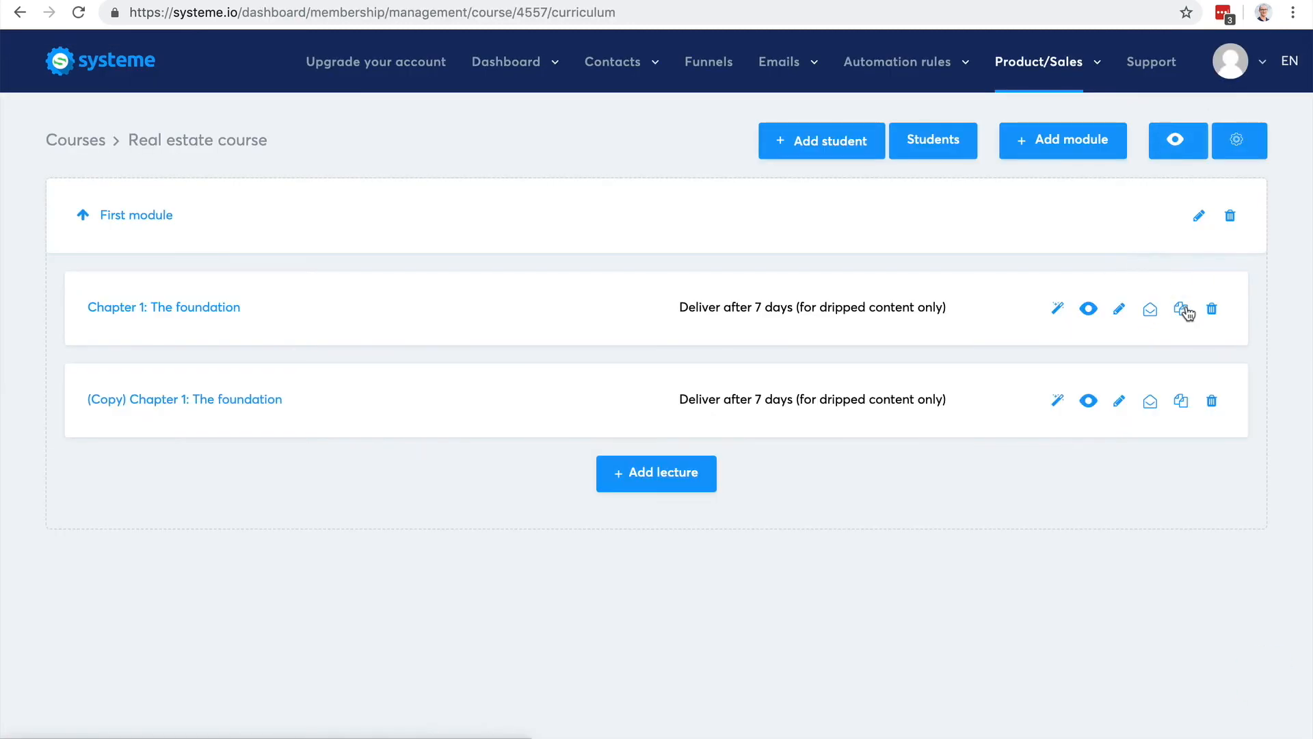
{"action": "left_click", "coordinate": [199, 401]}
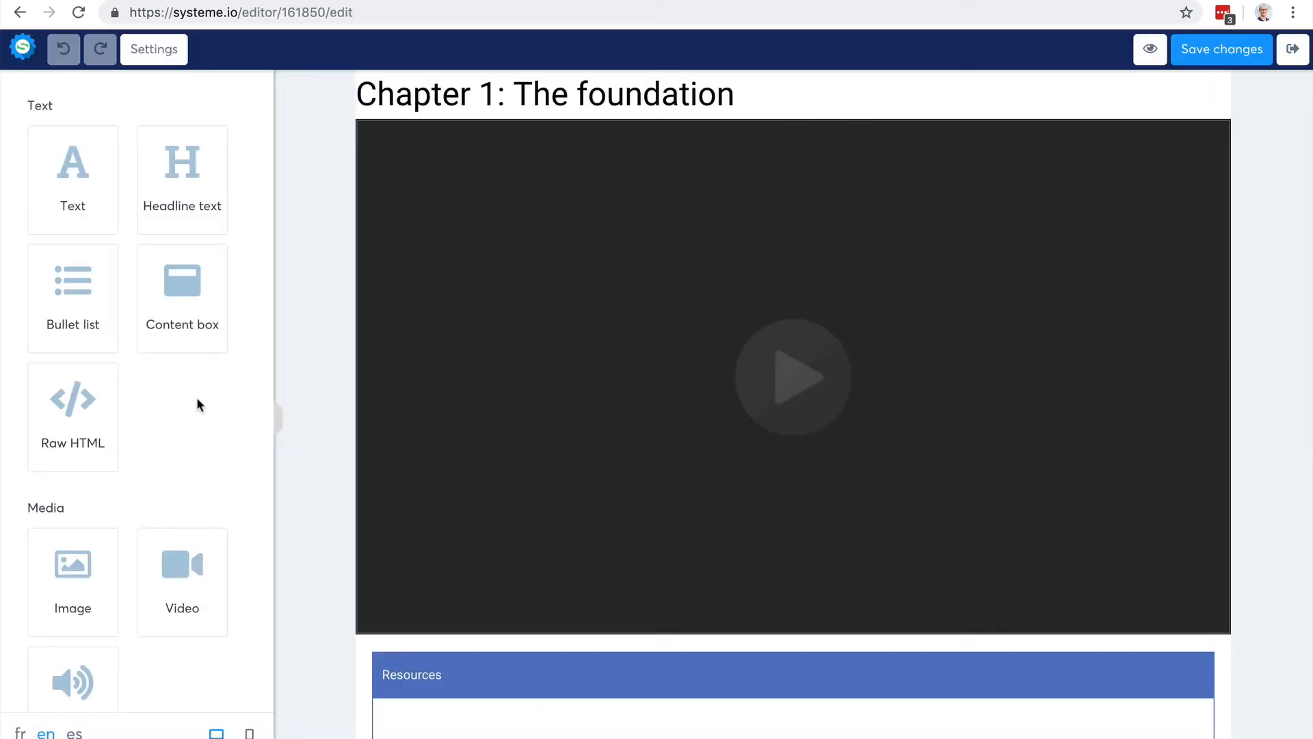
{"action": "left_click", "coordinate": [498, 93]}
{"action": "key", "text": "BackSpace"}
{"action": "type", "text": "2"}
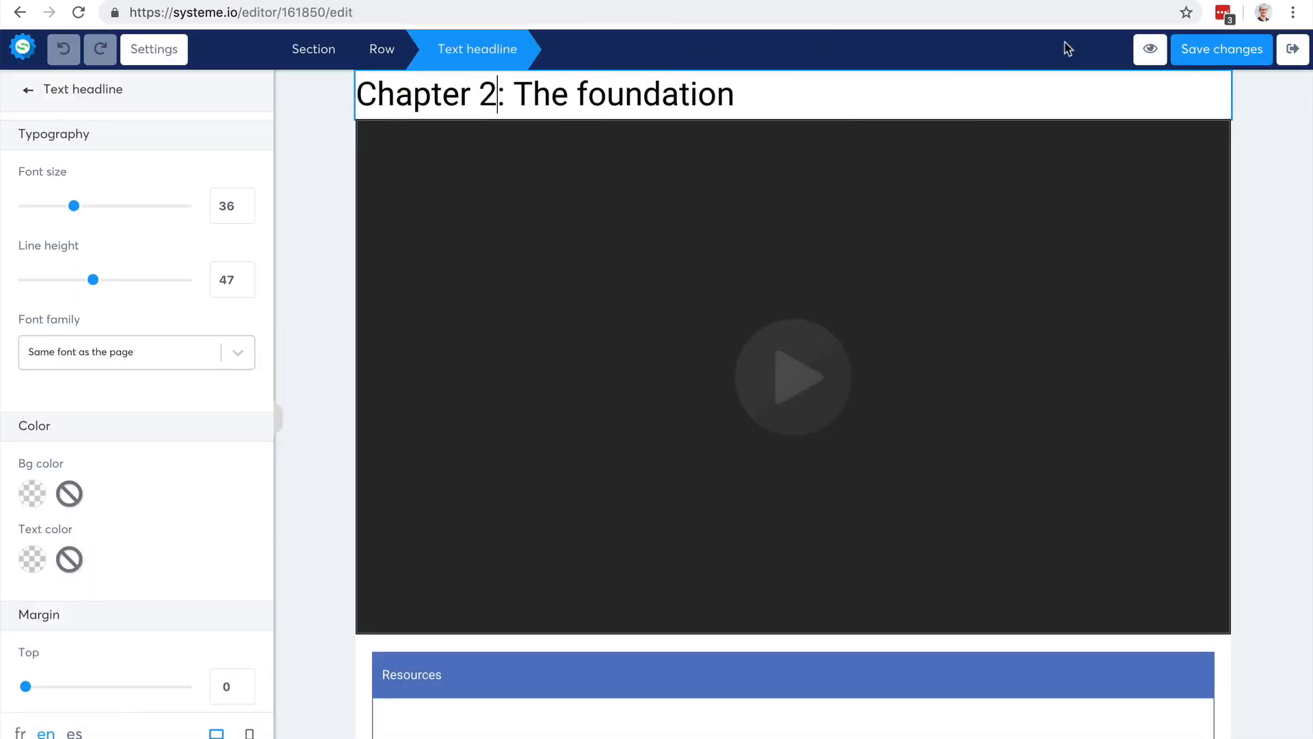
{"action": "left_click", "coordinate": [1292, 49]}
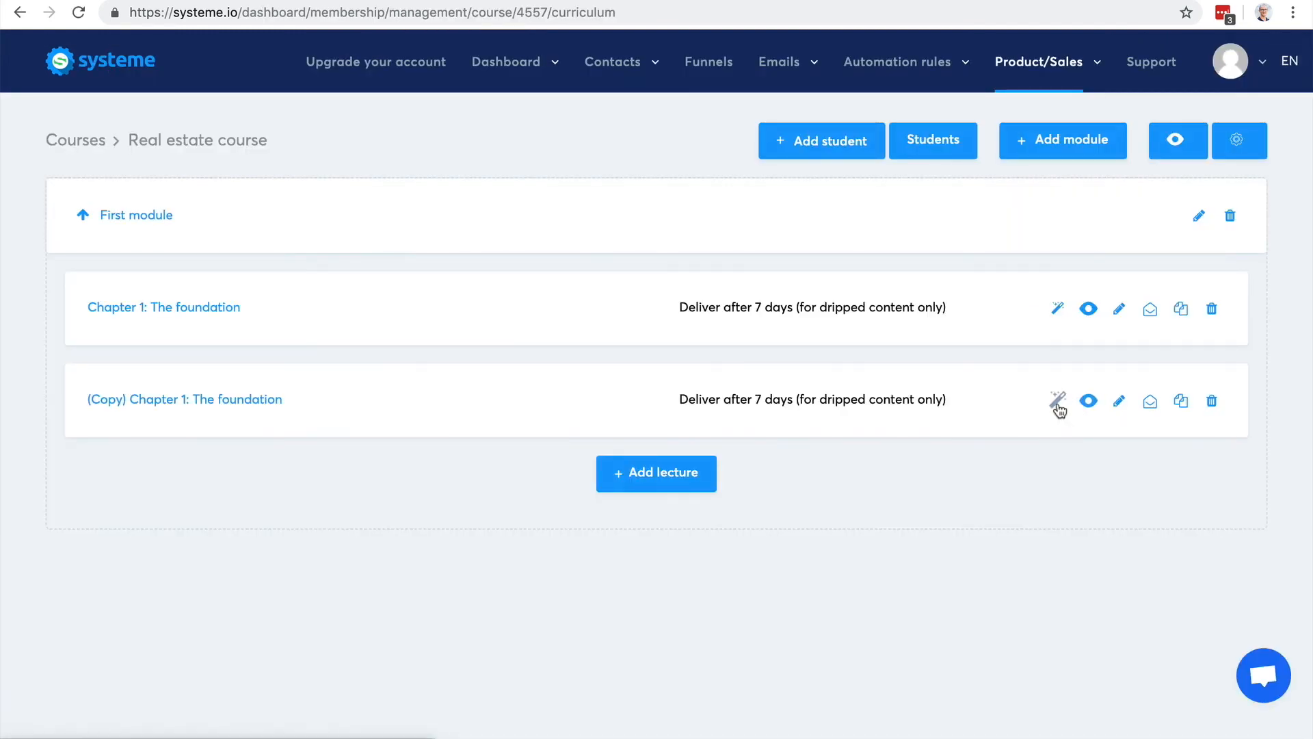
{"action": "left_click", "coordinate": [1057, 401]}
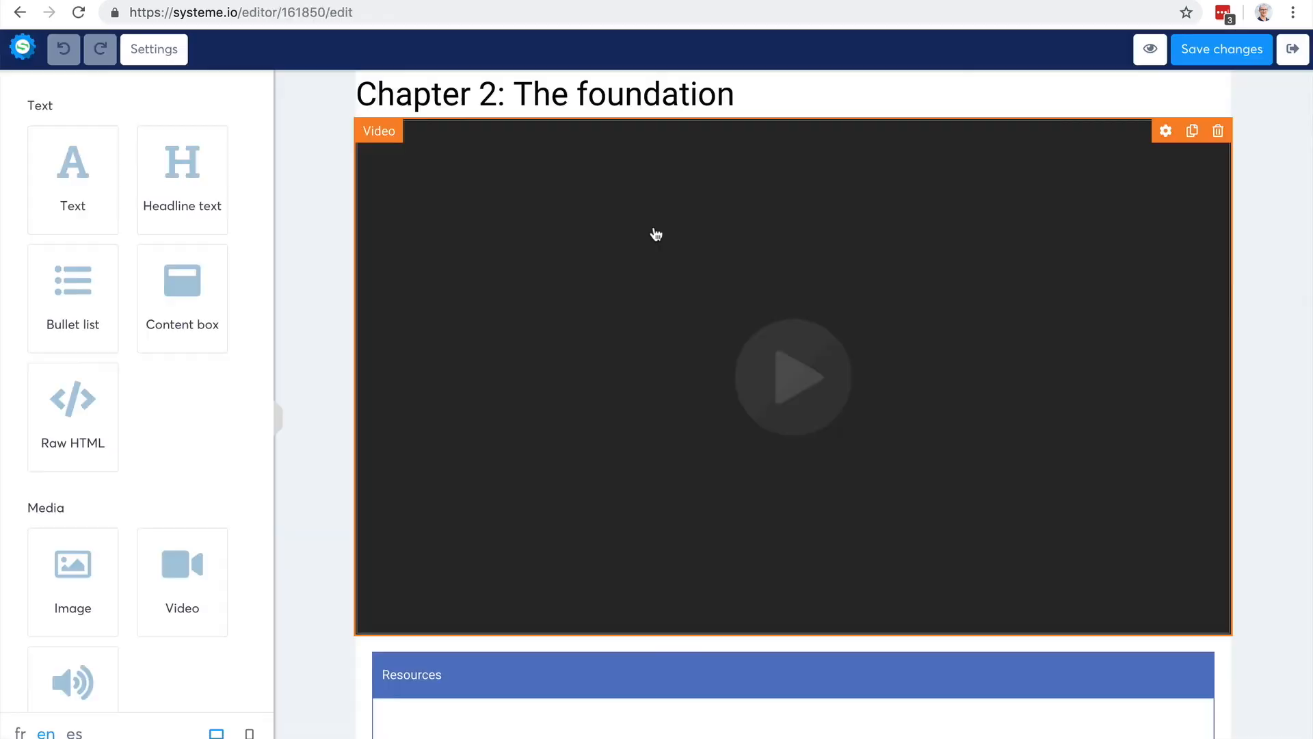
{"action": "left_click", "coordinate": [1292, 49]}
Step: Rename the copied lecture as "Chapter 2: The foundation" in the curriculum and save it
{"action": "left_click", "coordinate": [1119, 400]}
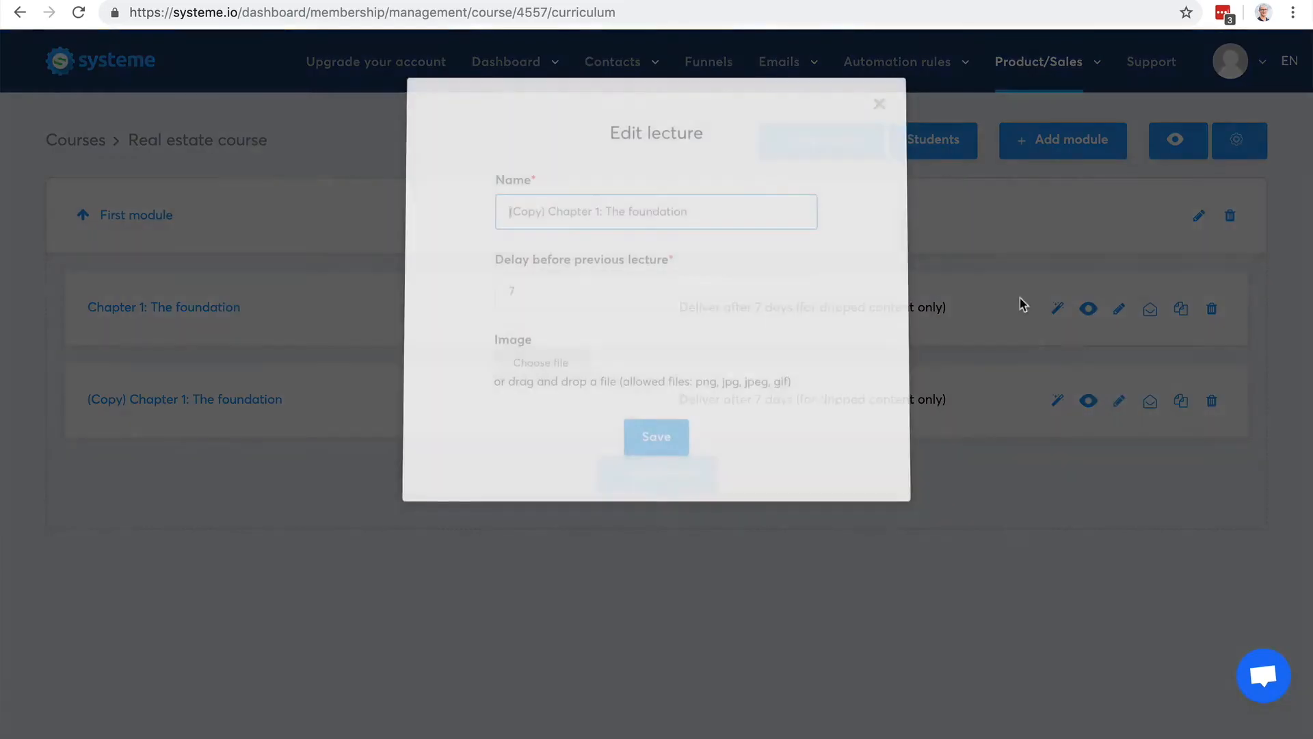
{"action": "left_click", "coordinate": [600, 215]}
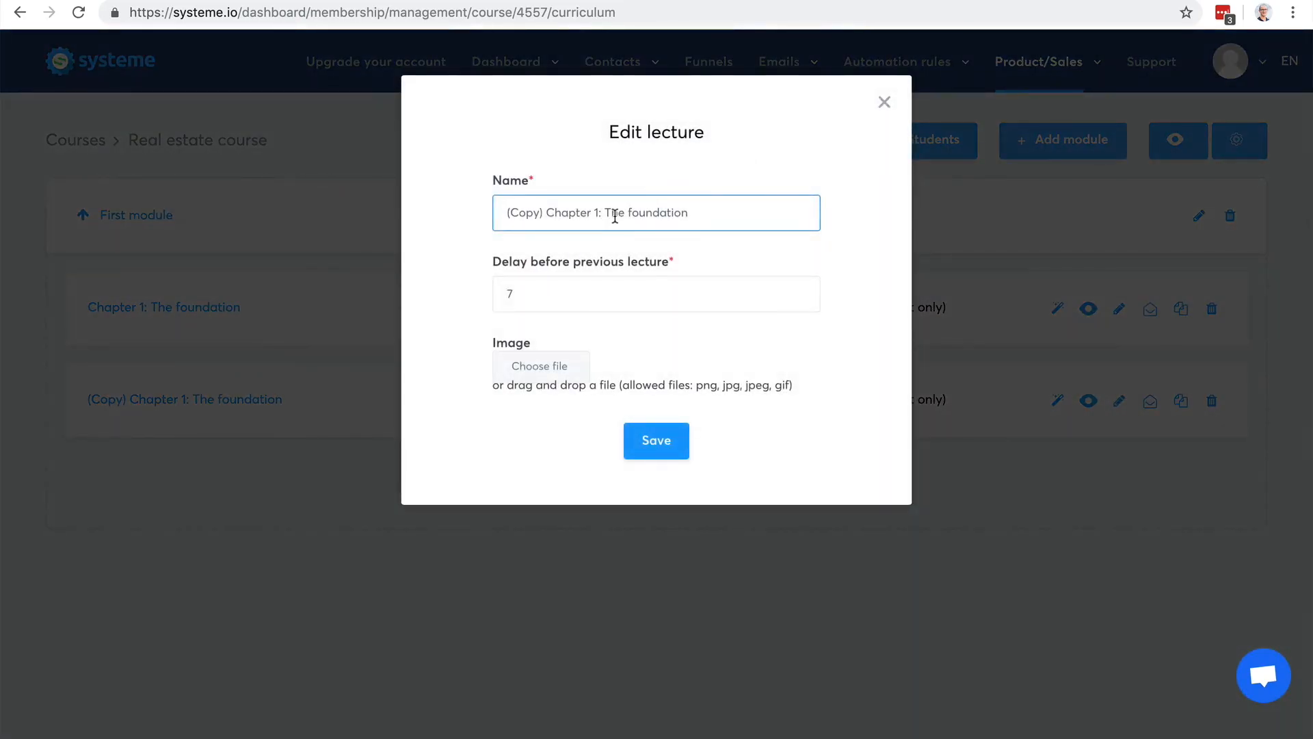
{"action": "key", "text": "BackSpace"}
{"action": "key", "text": "BackSpace"}
{"action": "type", "text": "2:"}
{"action": "key", "text": "shift+Home"}
{"action": "key", "text": "BackSpace"}
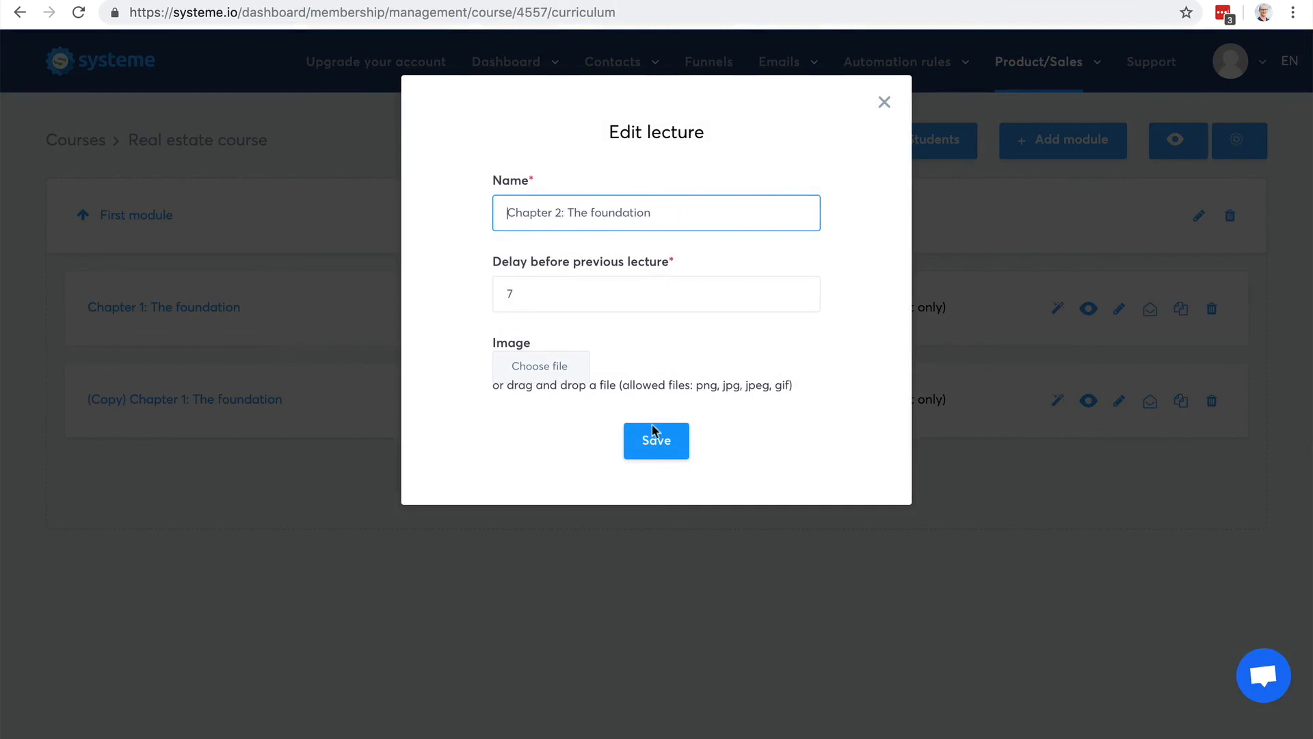
{"action": "left_click", "coordinate": [652, 446]}
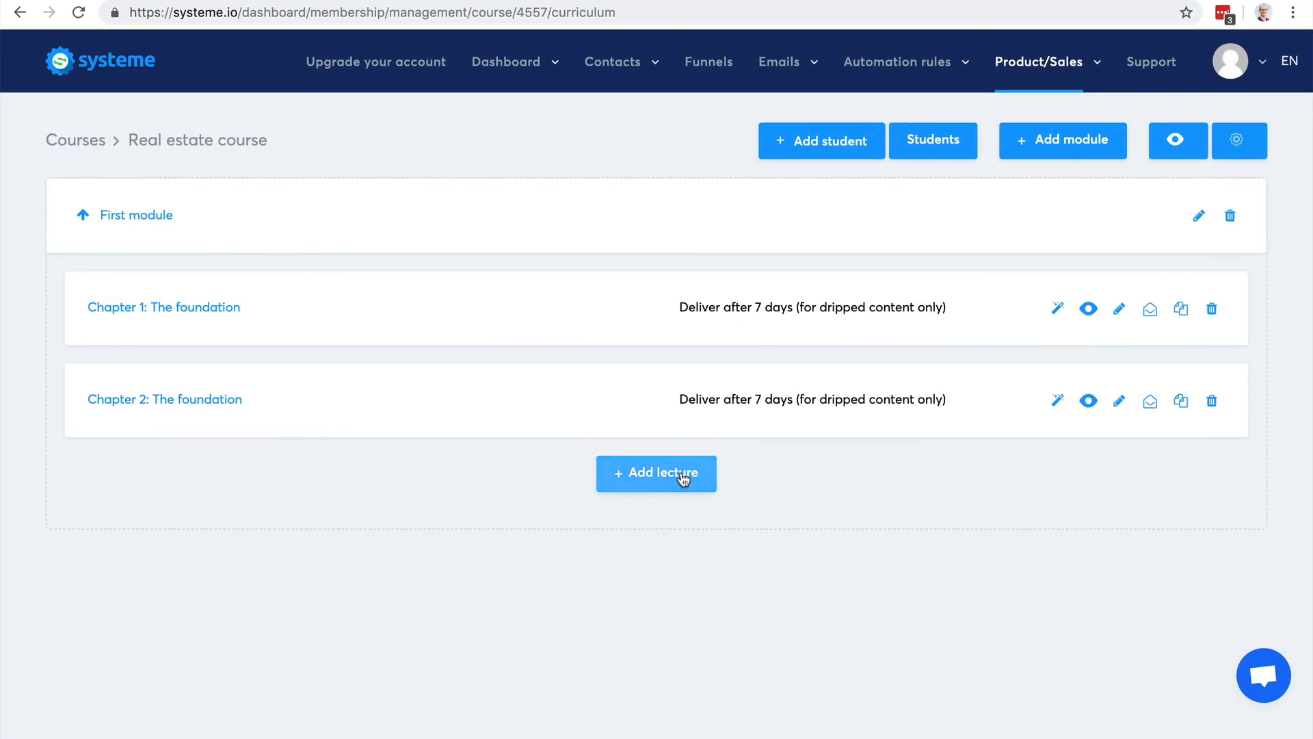
Step: Create a module named "Module 2" with its title shown to students
{"action": "left_click", "coordinate": [1080, 135]}
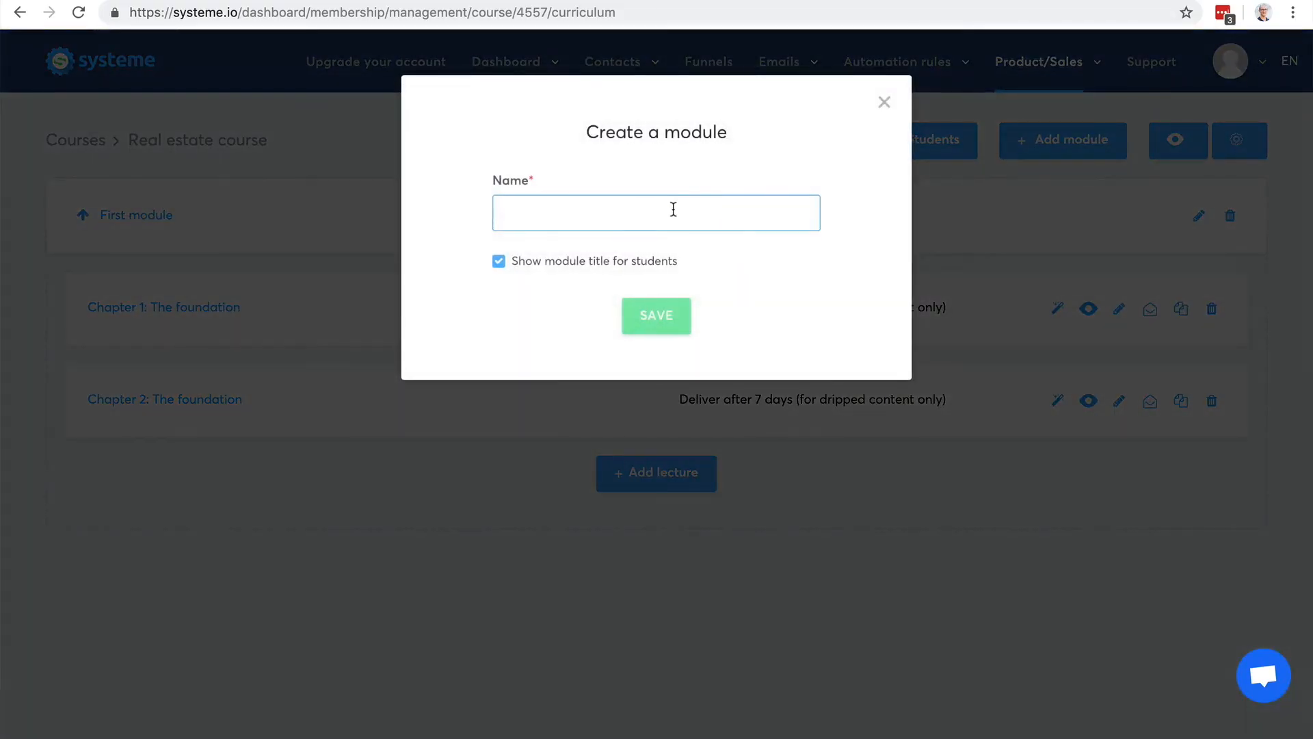
{"action": "type", "text": "Module 2"}
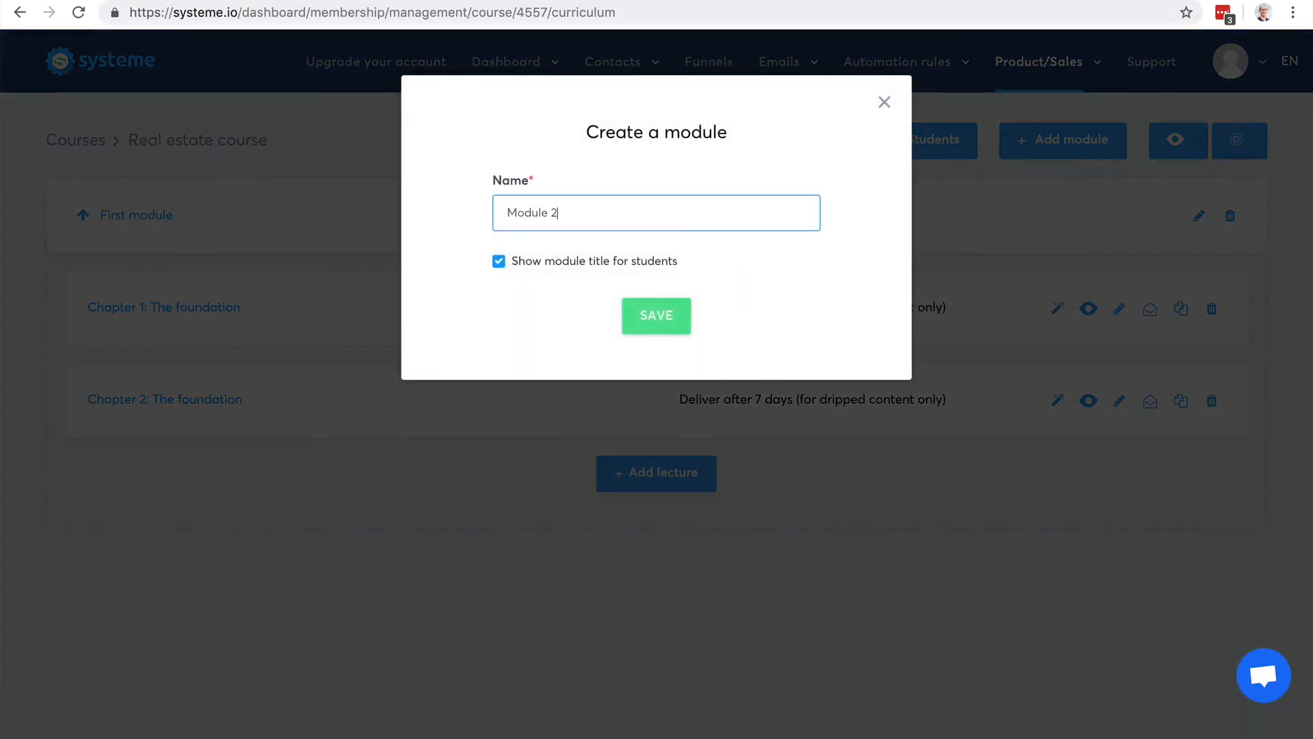
{"action": "left_click", "coordinate": [657, 313]}
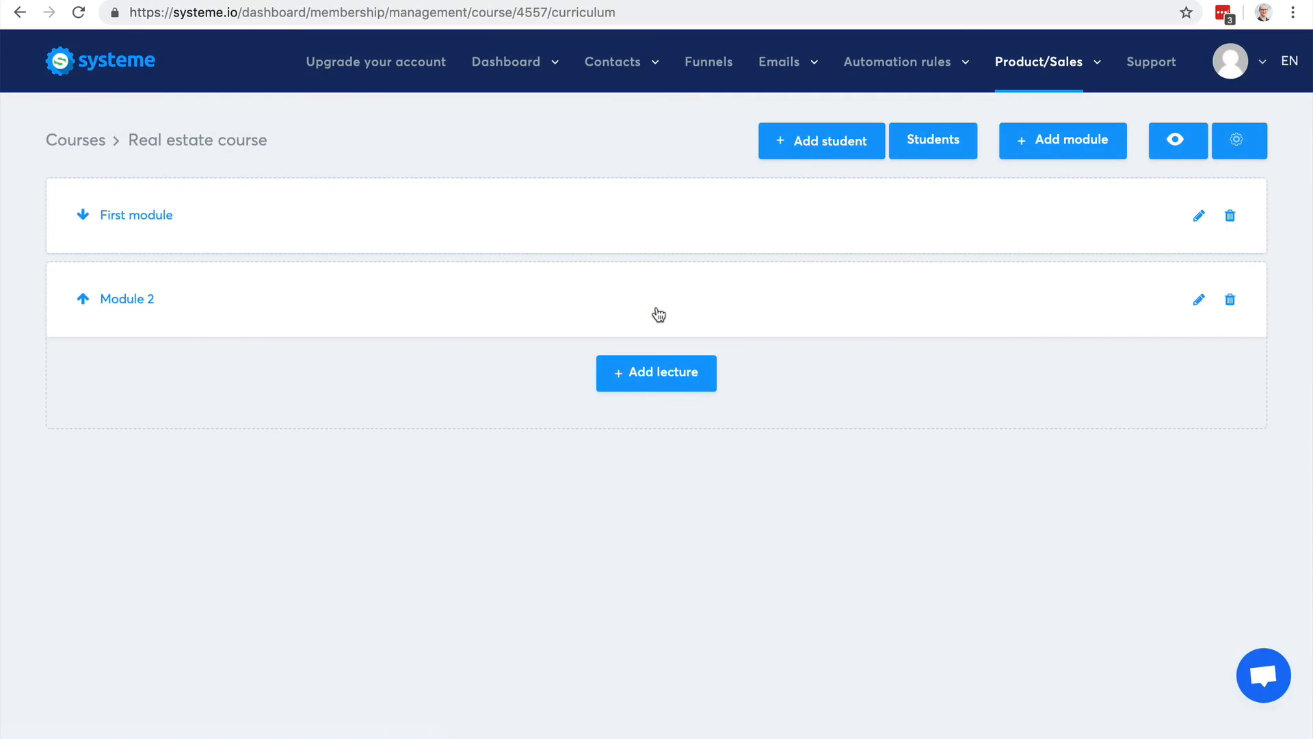
Step: Expand First module and duplicate its "Chapter 2: The foundation" lecture
{"action": "left_click", "coordinate": [113, 300]}
{"action": "left_click", "coordinate": [658, 319]}
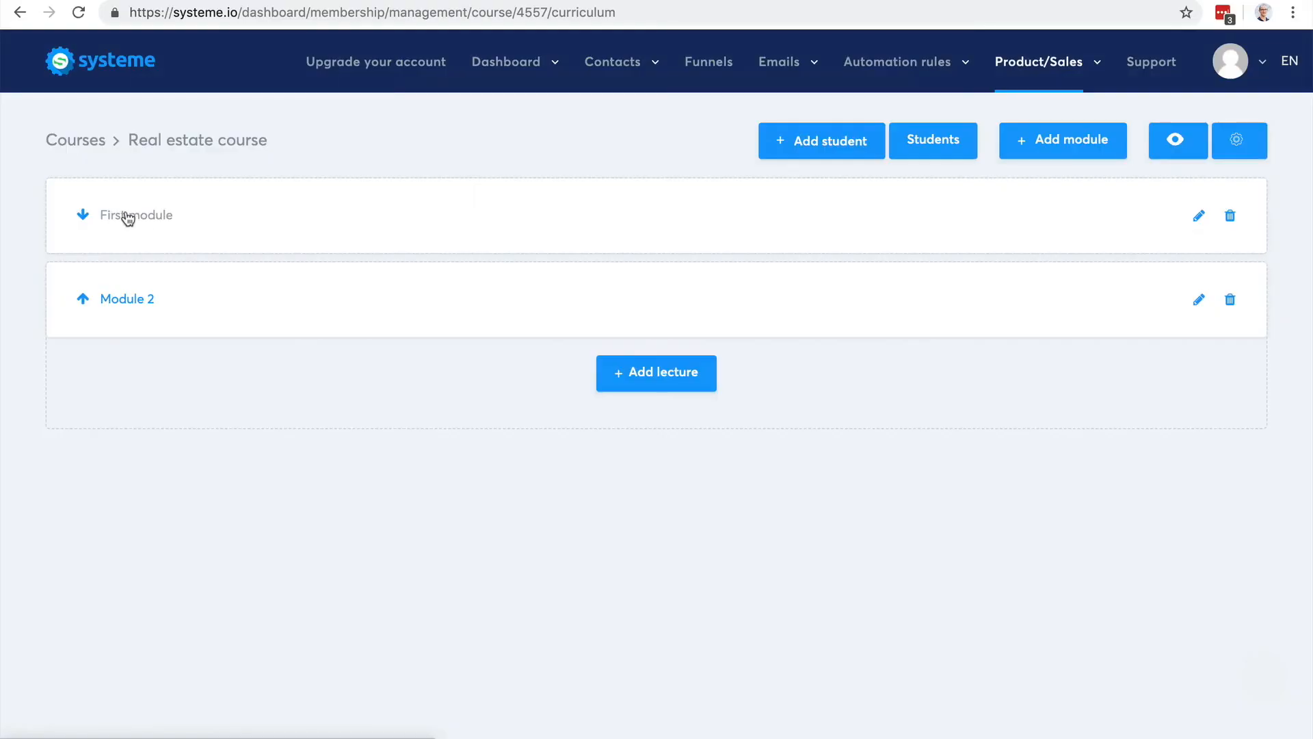
{"action": "left_click", "coordinate": [127, 215]}
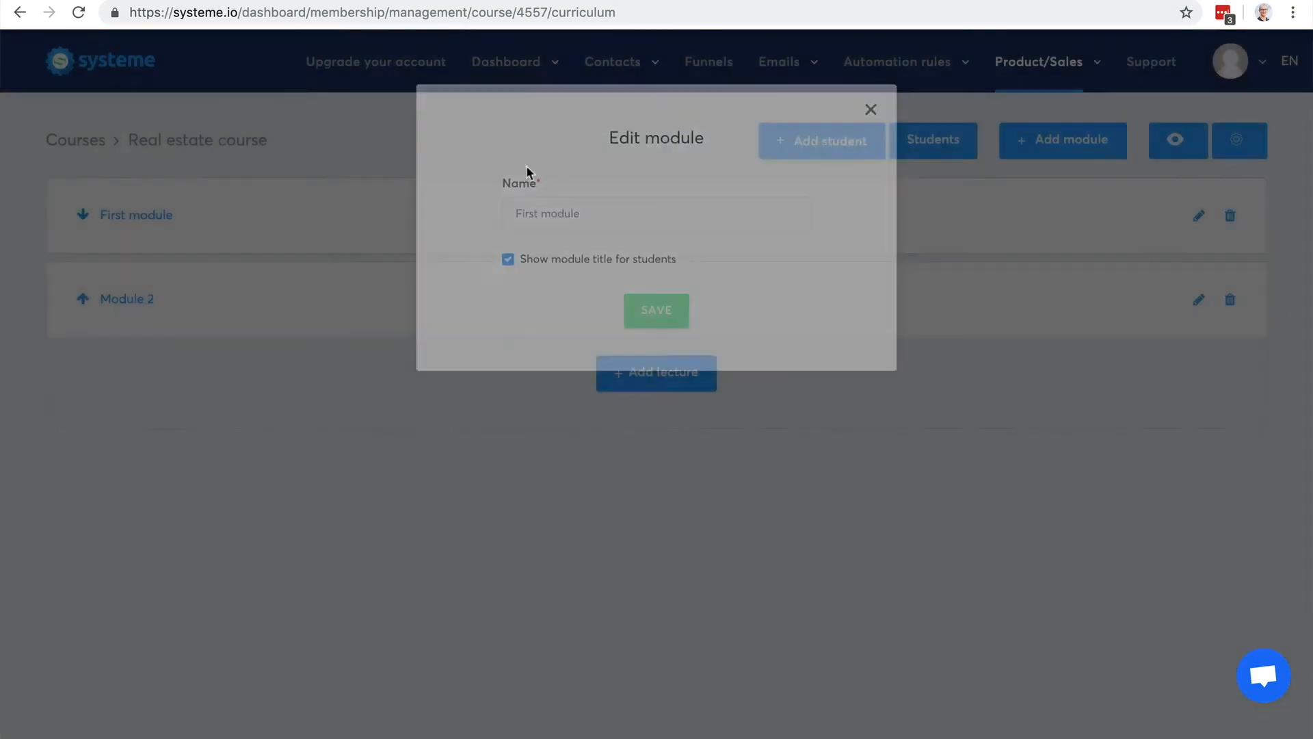
{"action": "left_click", "coordinate": [127, 216]}
{"action": "left_click", "coordinate": [83, 215]}
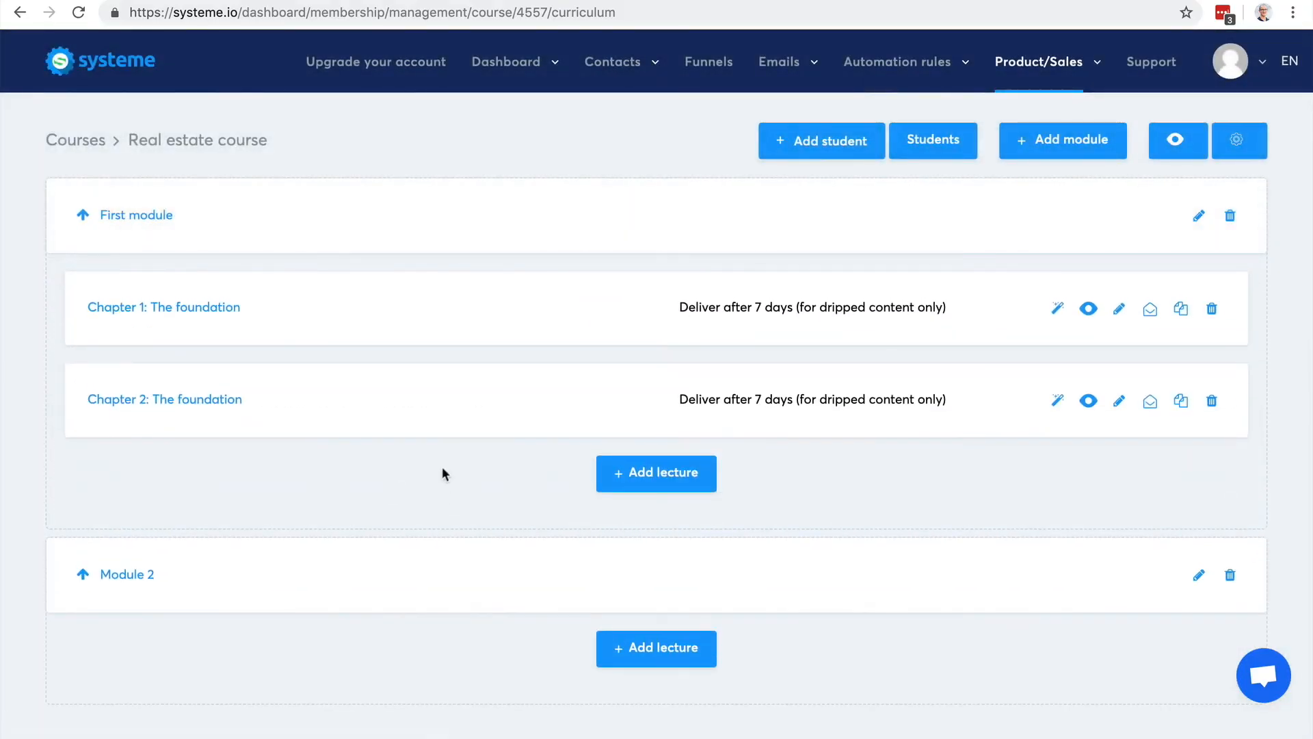
{"action": "left_click", "coordinate": [1181, 402]}
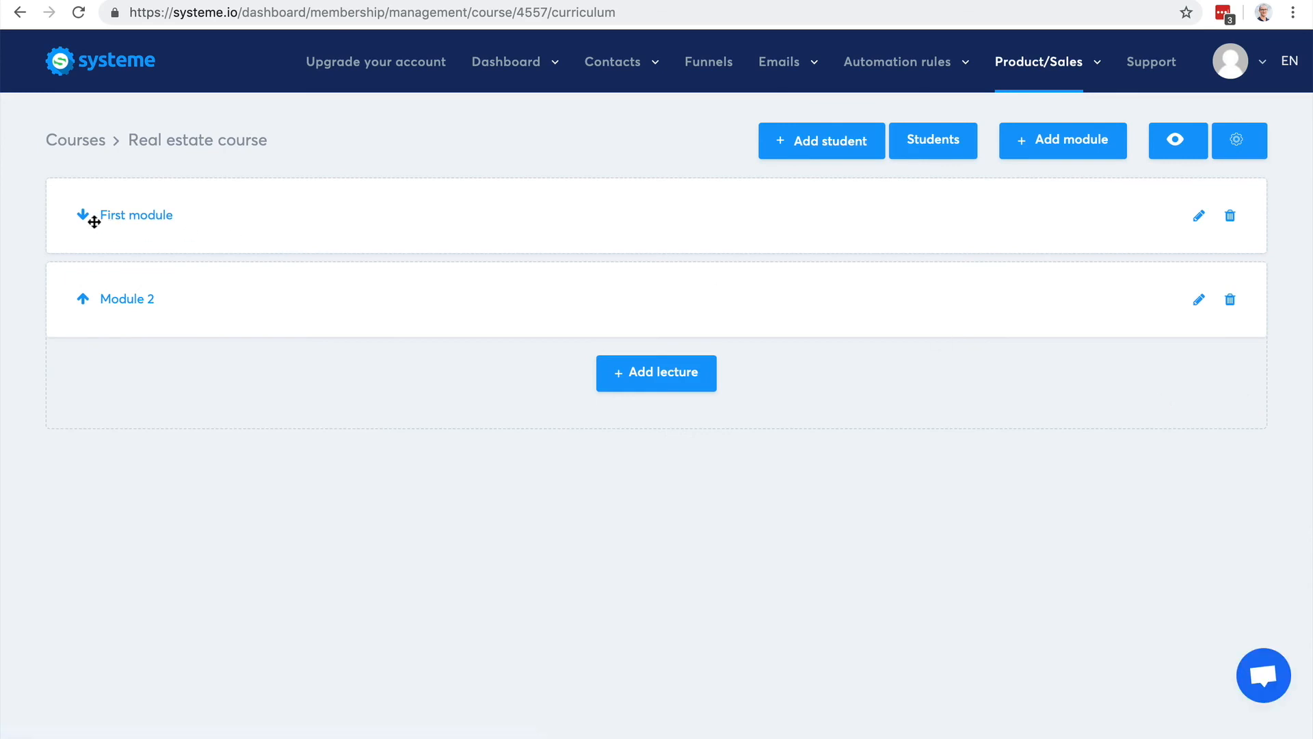
{"action": "left_click", "coordinate": [83, 215]}
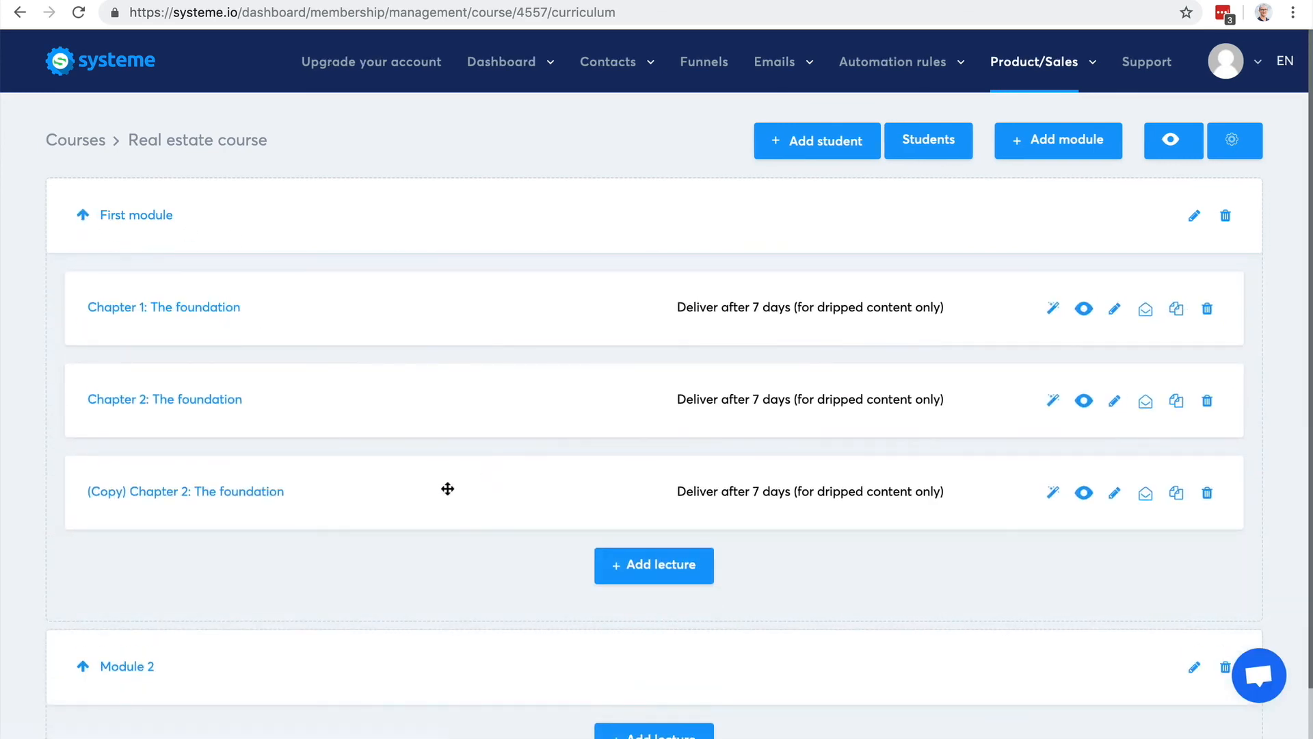
Step: Move the copied Chapter 2 lecture from First module into Module 2
{"action": "left_click_drag", "start_coordinate": [447, 488], "coordinate": [490, 722]}
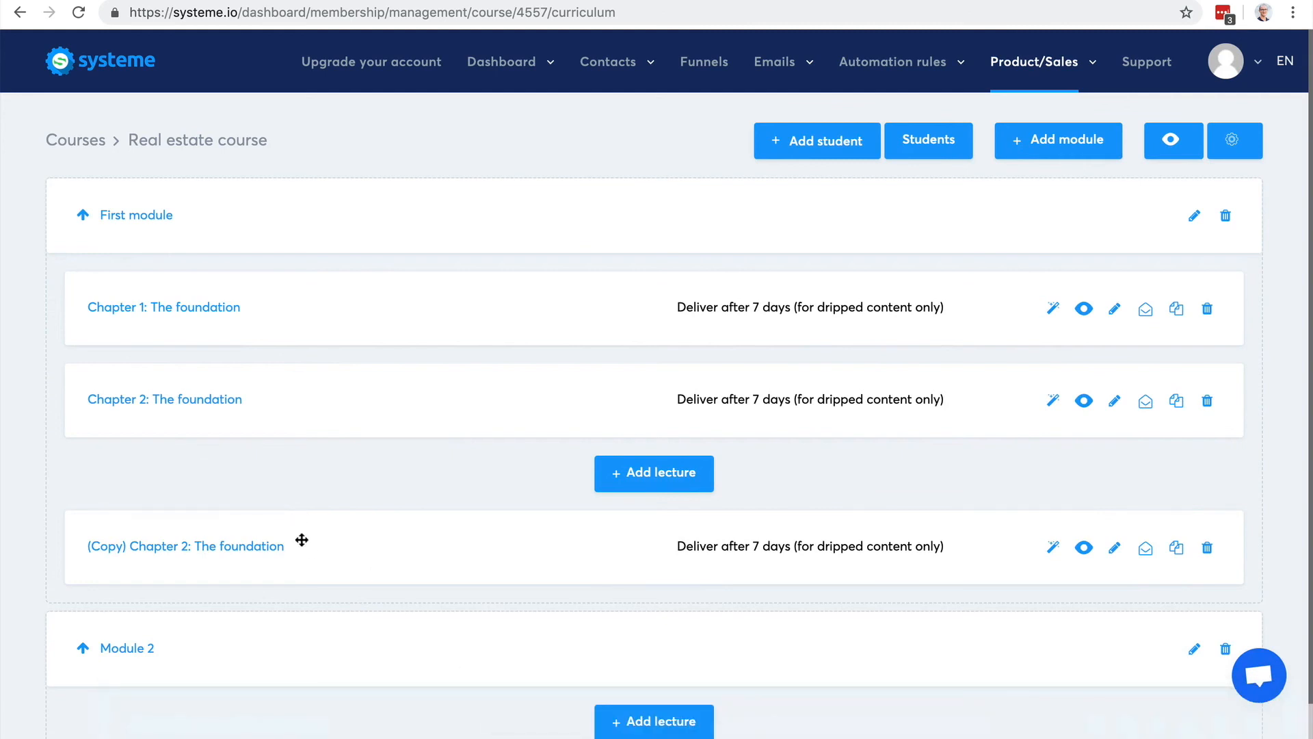
{"action": "left_click_drag", "start_coordinate": [302, 539], "coordinate": [490, 730]}
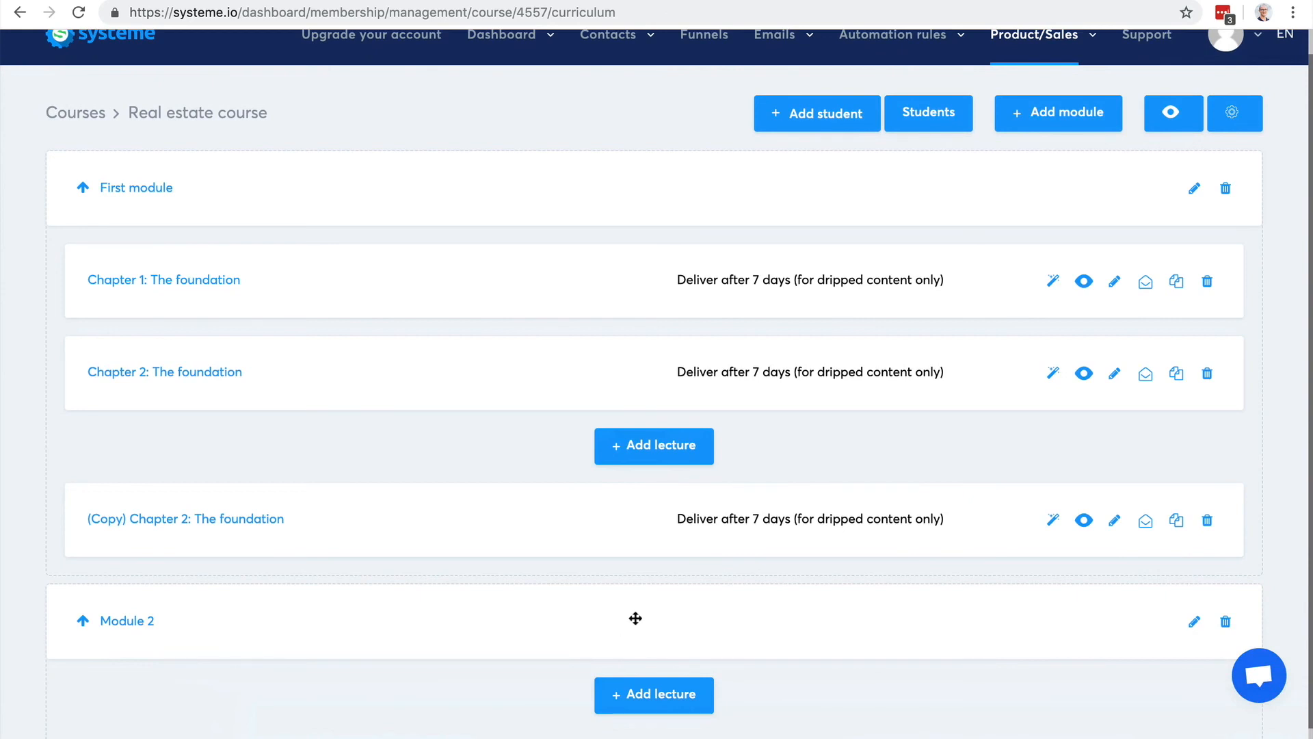
{"action": "scroll", "coordinate": [636, 618], "scroll_direction": "down", "scroll_amount": 1}
{"action": "left_click_drag", "start_coordinate": [252, 480], "coordinate": [716, 712]}
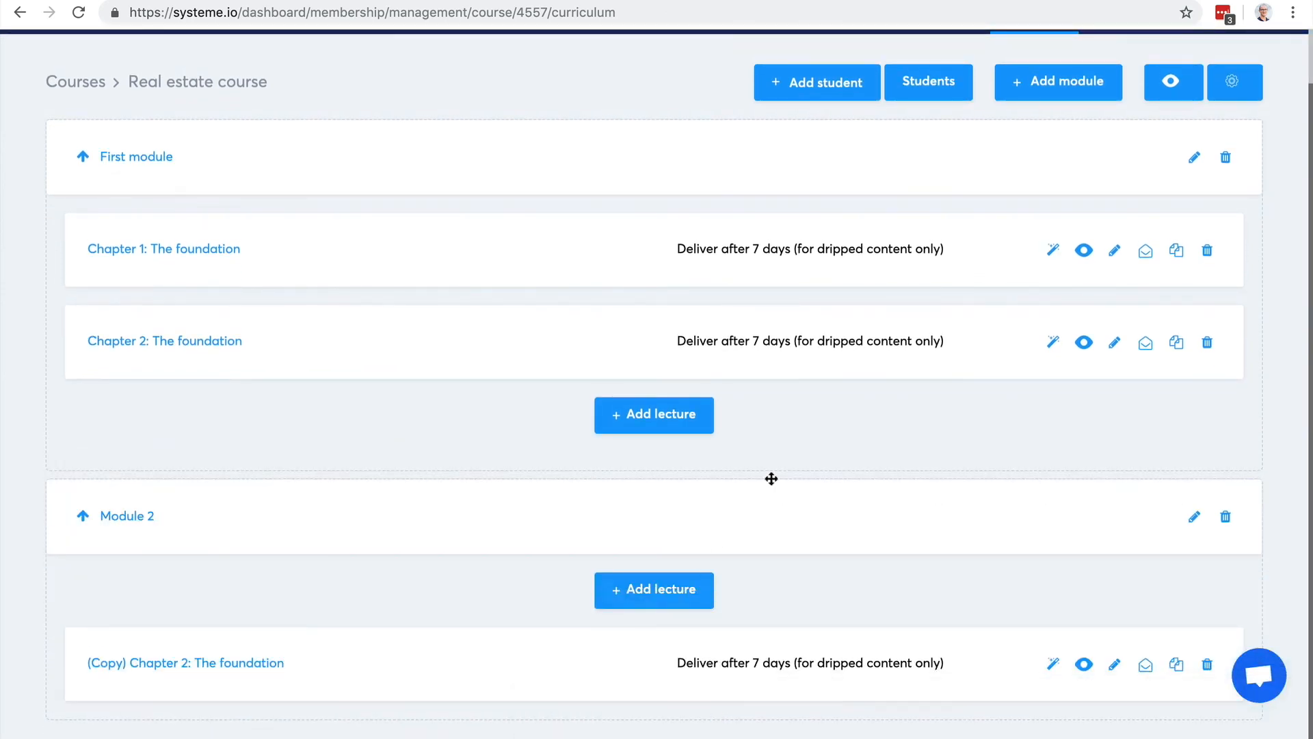
{"action": "scroll", "coordinate": [1049, 260], "scroll_direction": "up", "scroll_amount": 1}
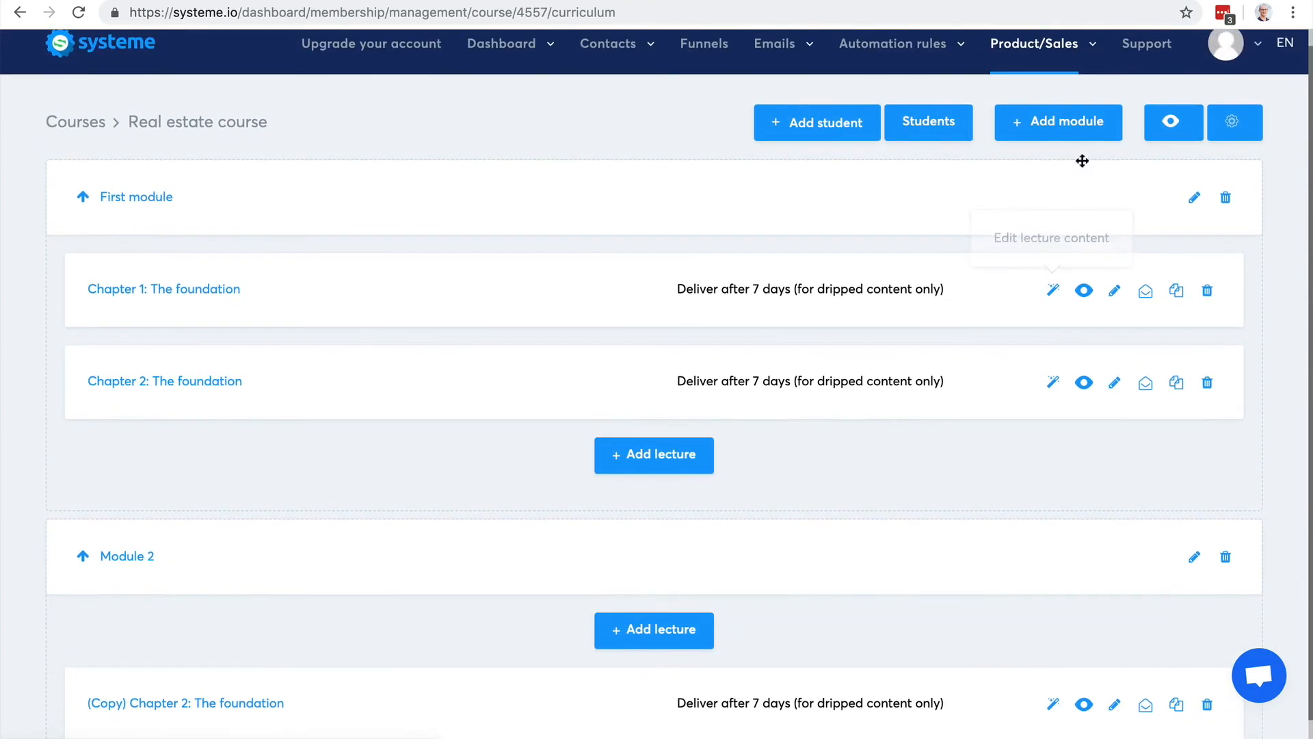
{"action": "scroll", "coordinate": [1113, 121], "scroll_direction": "down", "scroll_amount": 1}
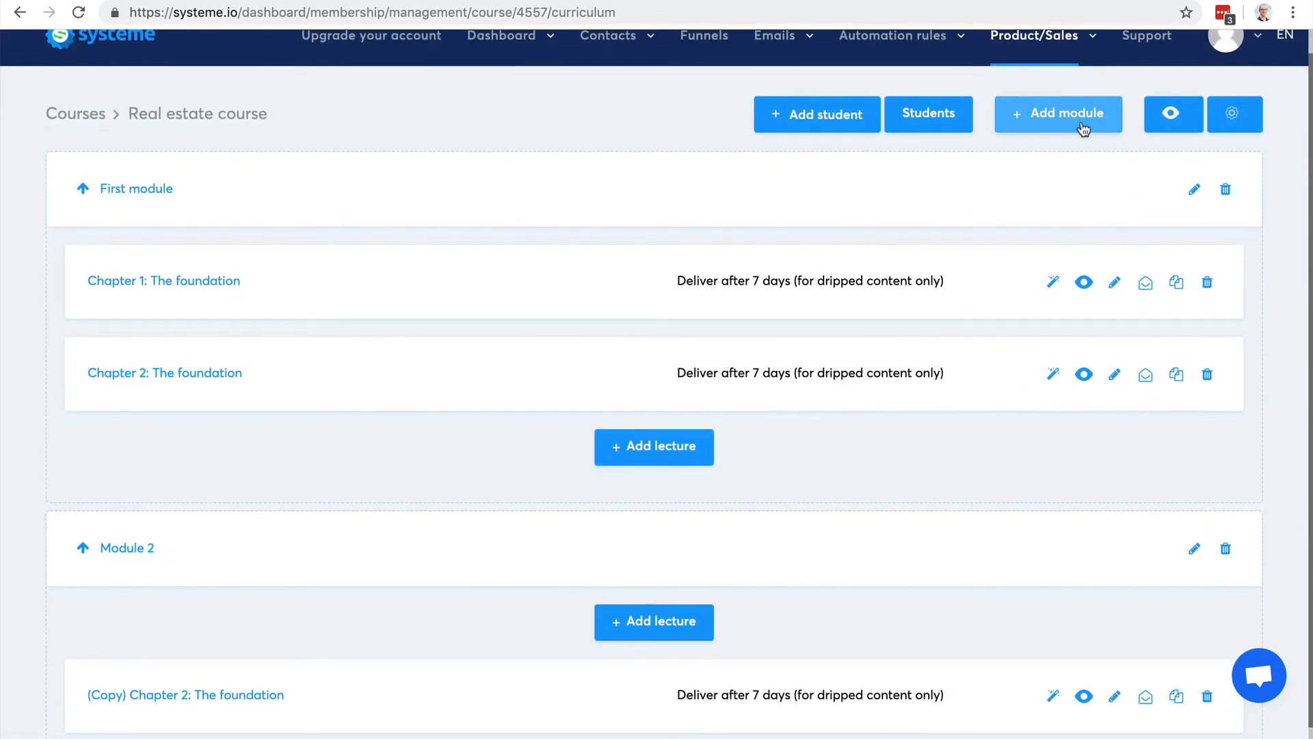
{"action": "scroll", "coordinate": [1084, 129], "scroll_direction": "up", "scroll_amount": 1}
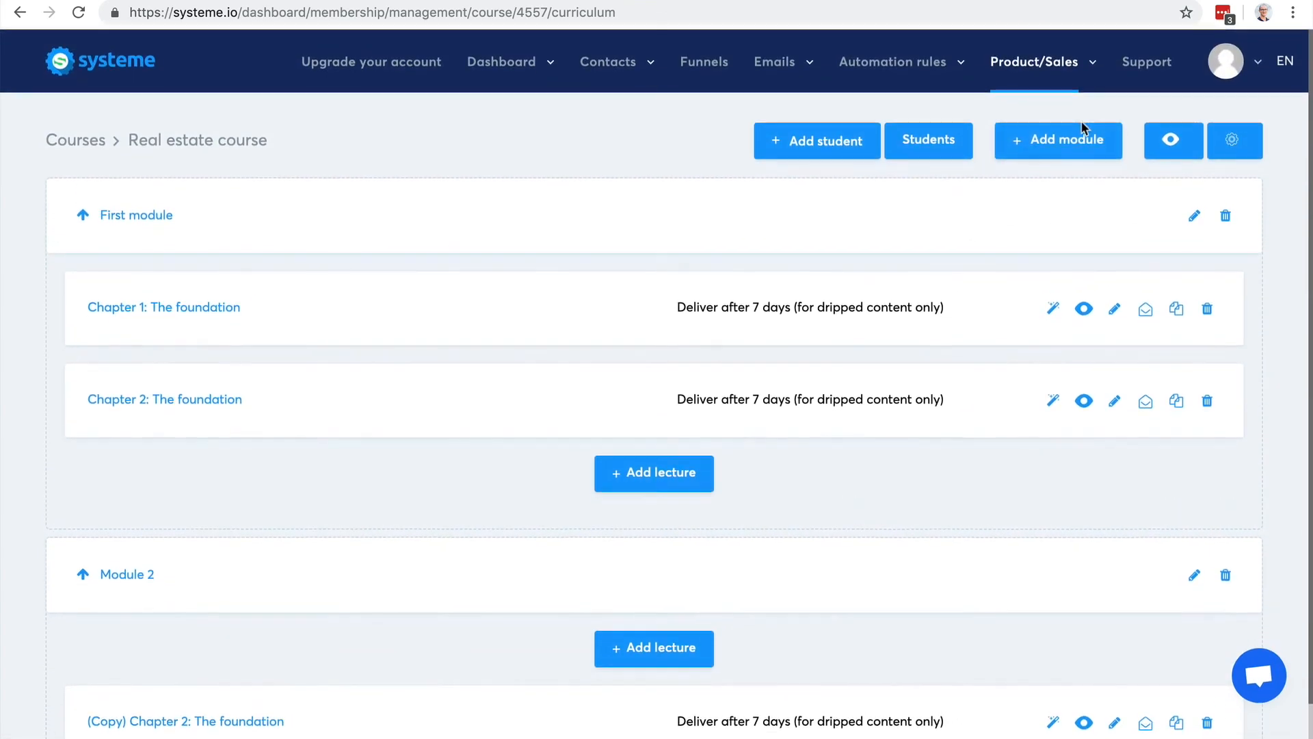